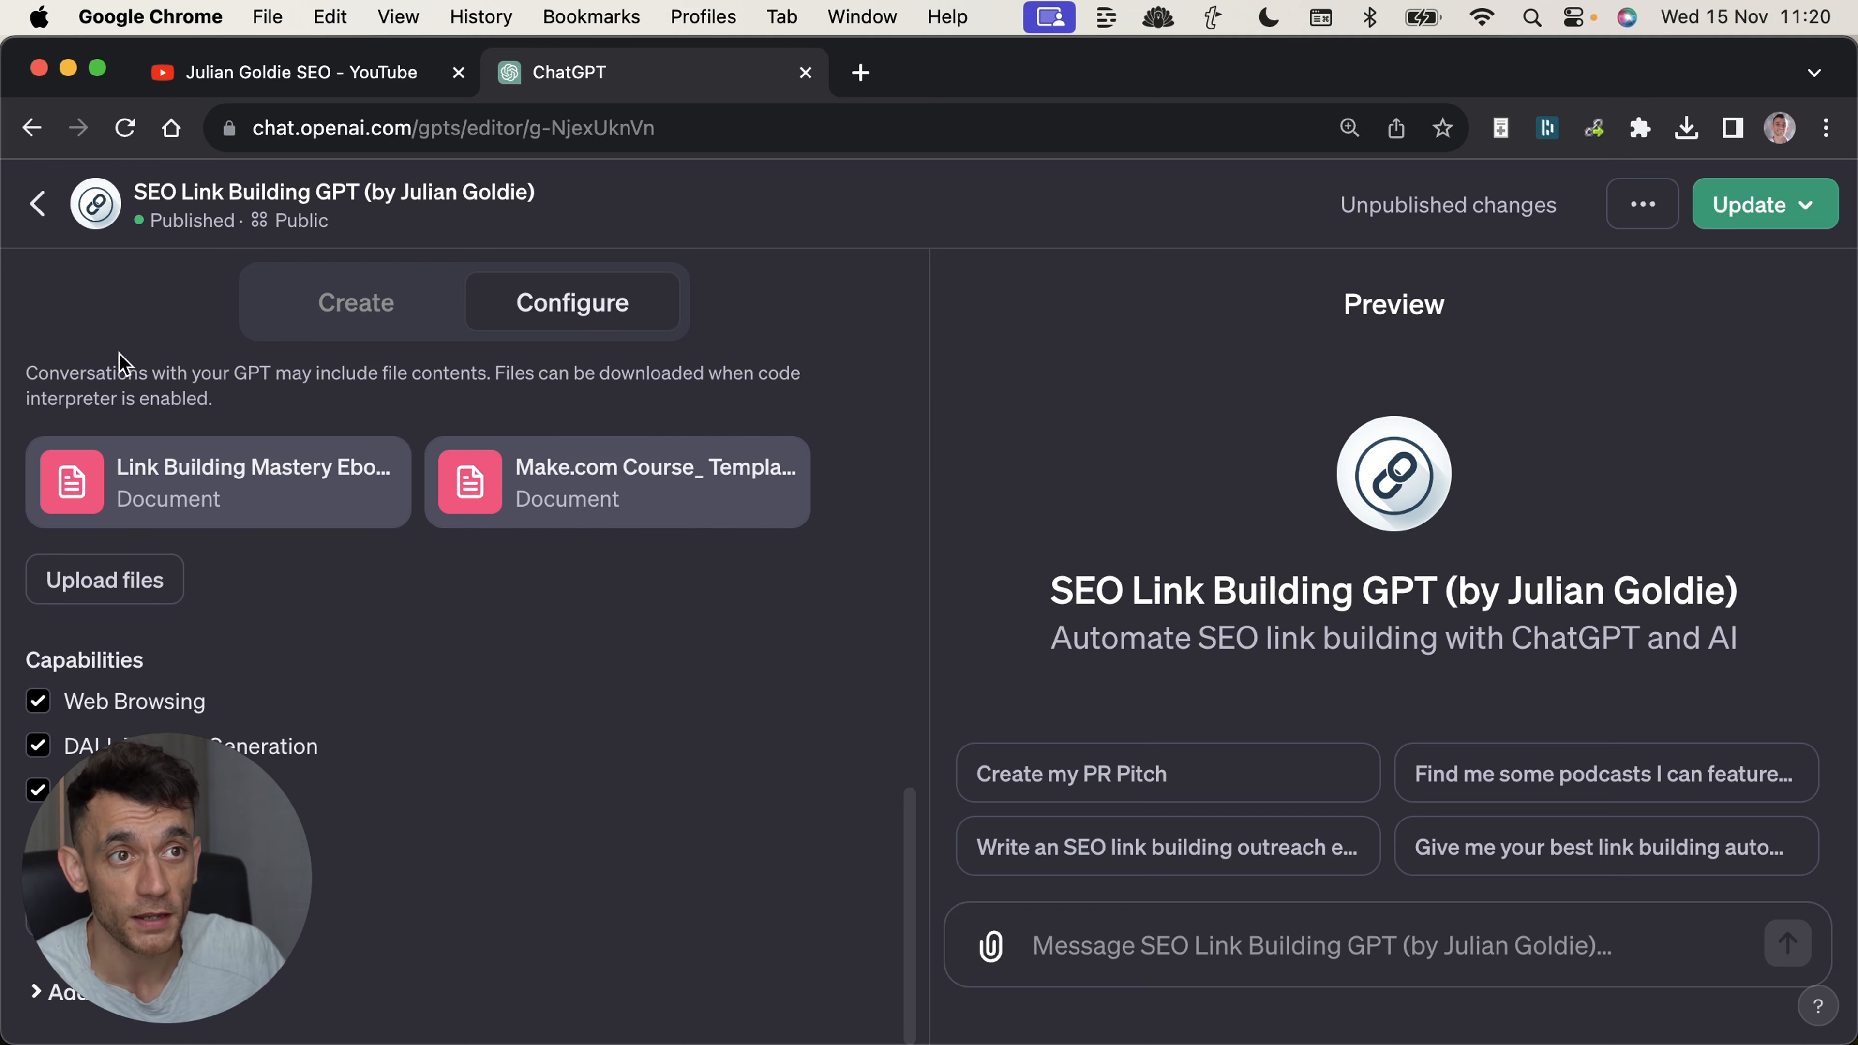
pyautogui.scroll(10, 600, 637)
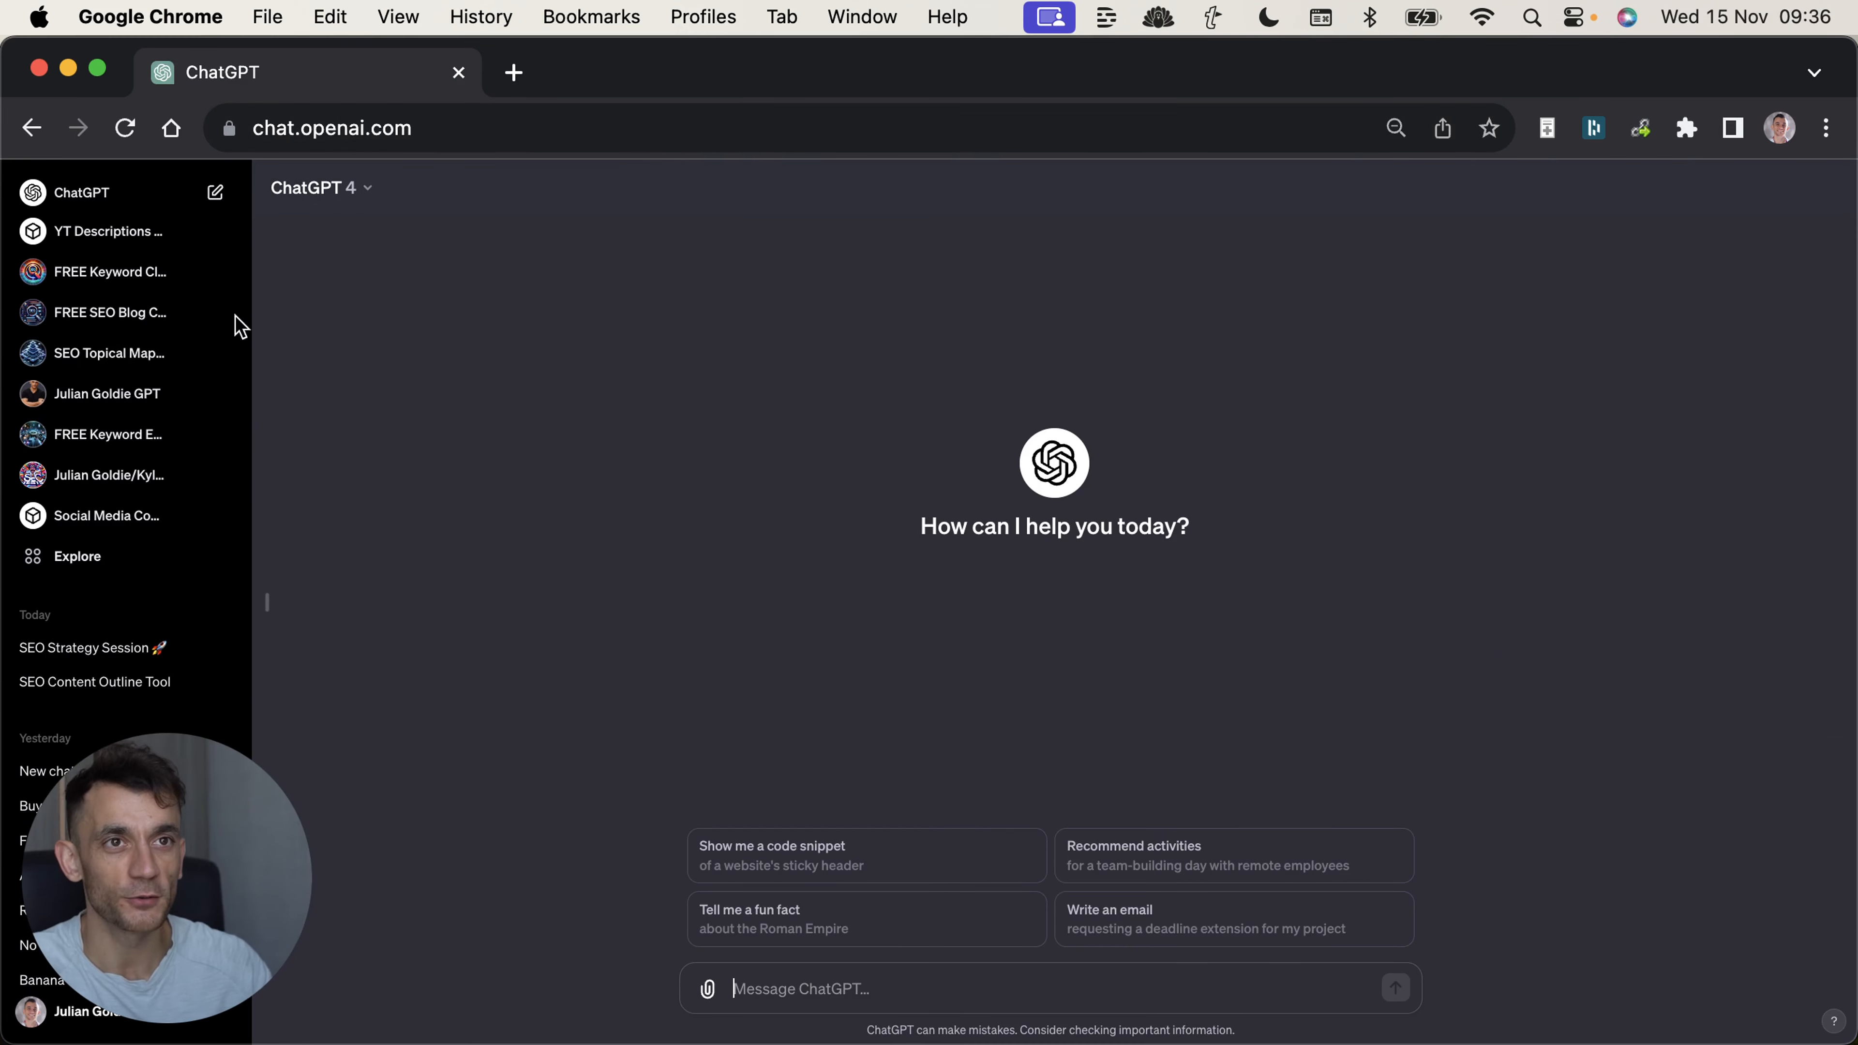
# Start a new custom GPT from the My GPTs list and open its manual configuration settings.
pyautogui.press('super+equal')
pyautogui.press('super+equal')
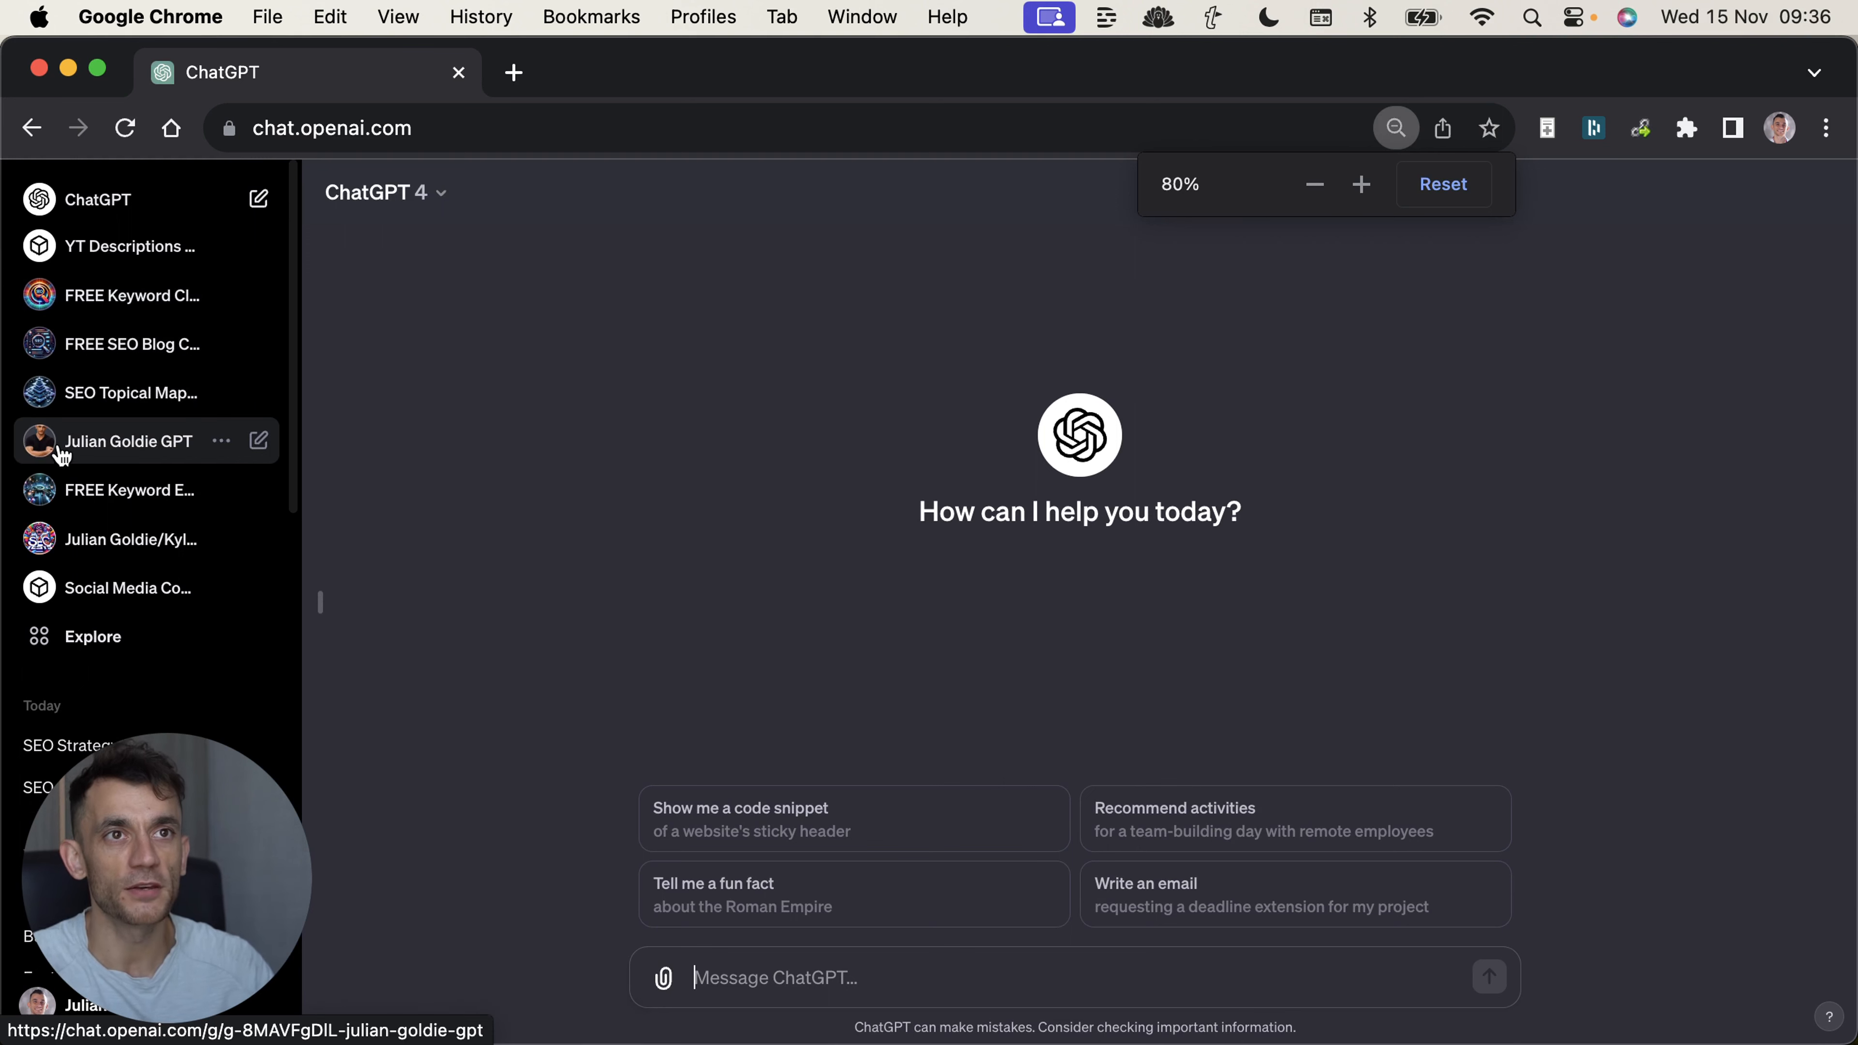
pyautogui.click(126, 636)
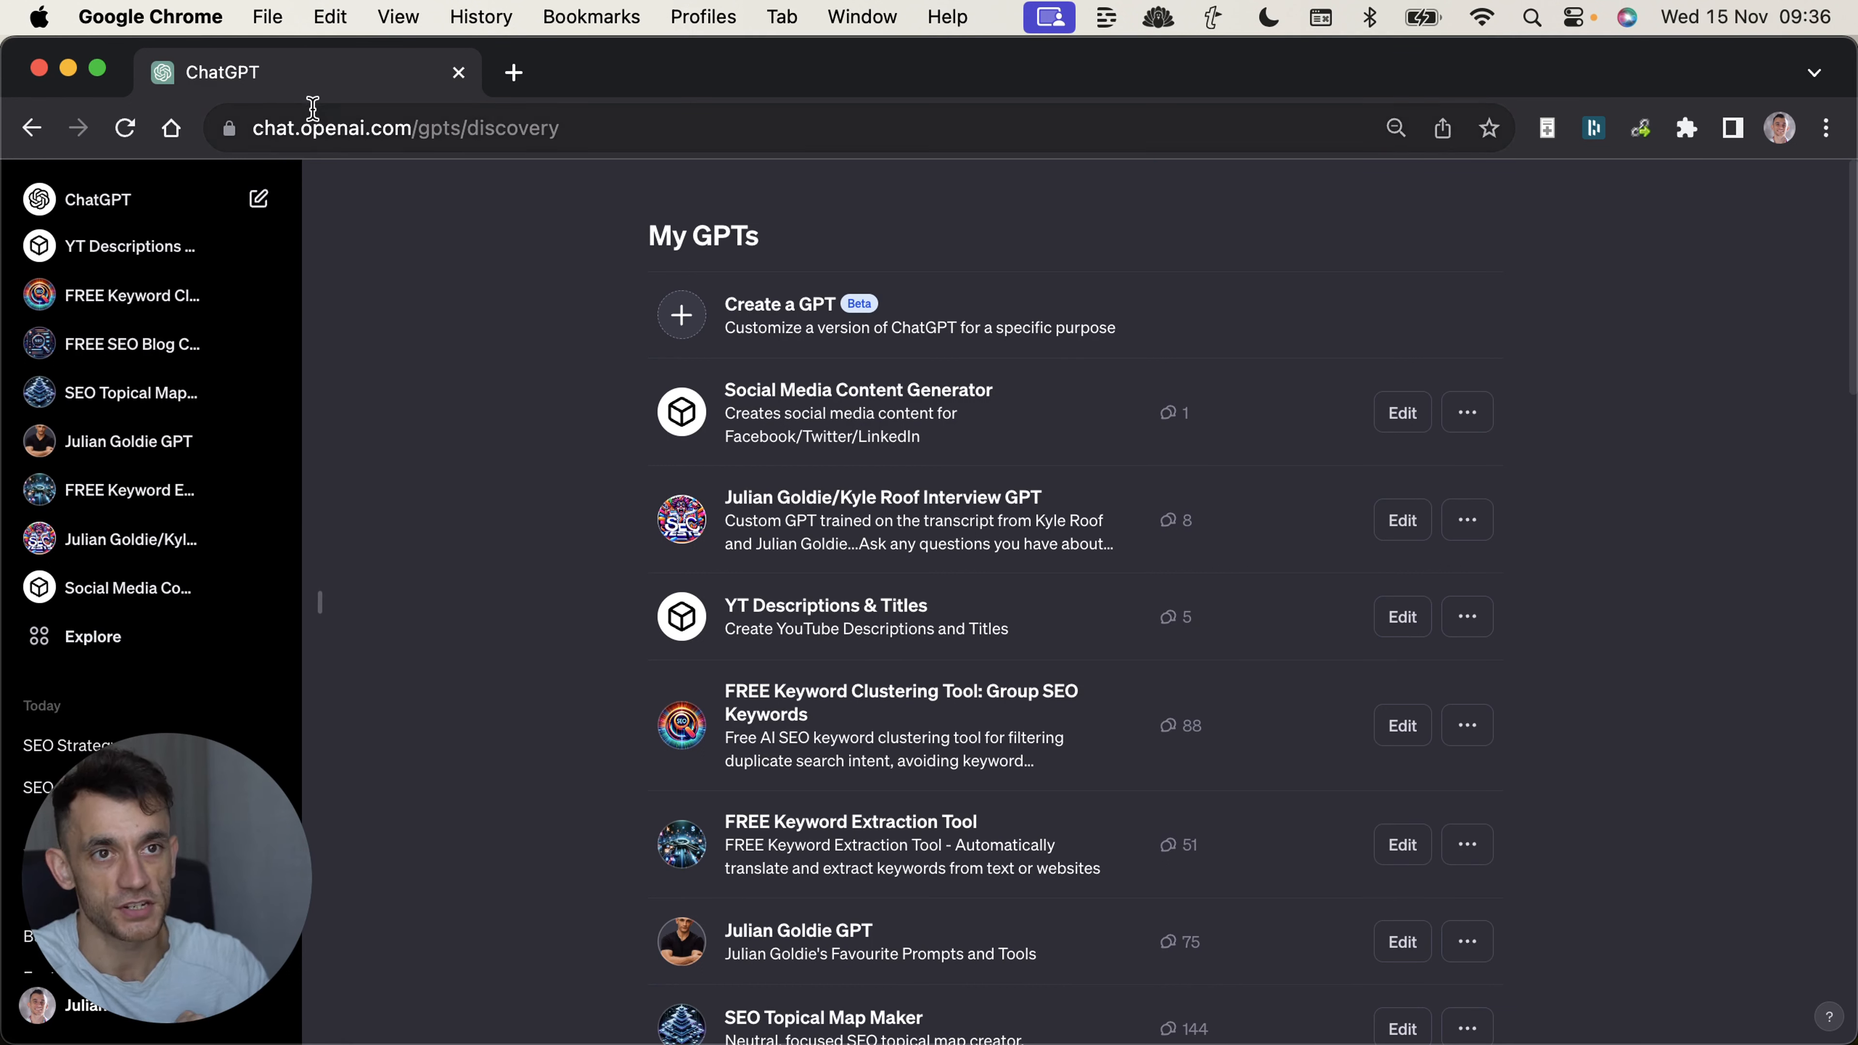
pyautogui.click(1063, 307)
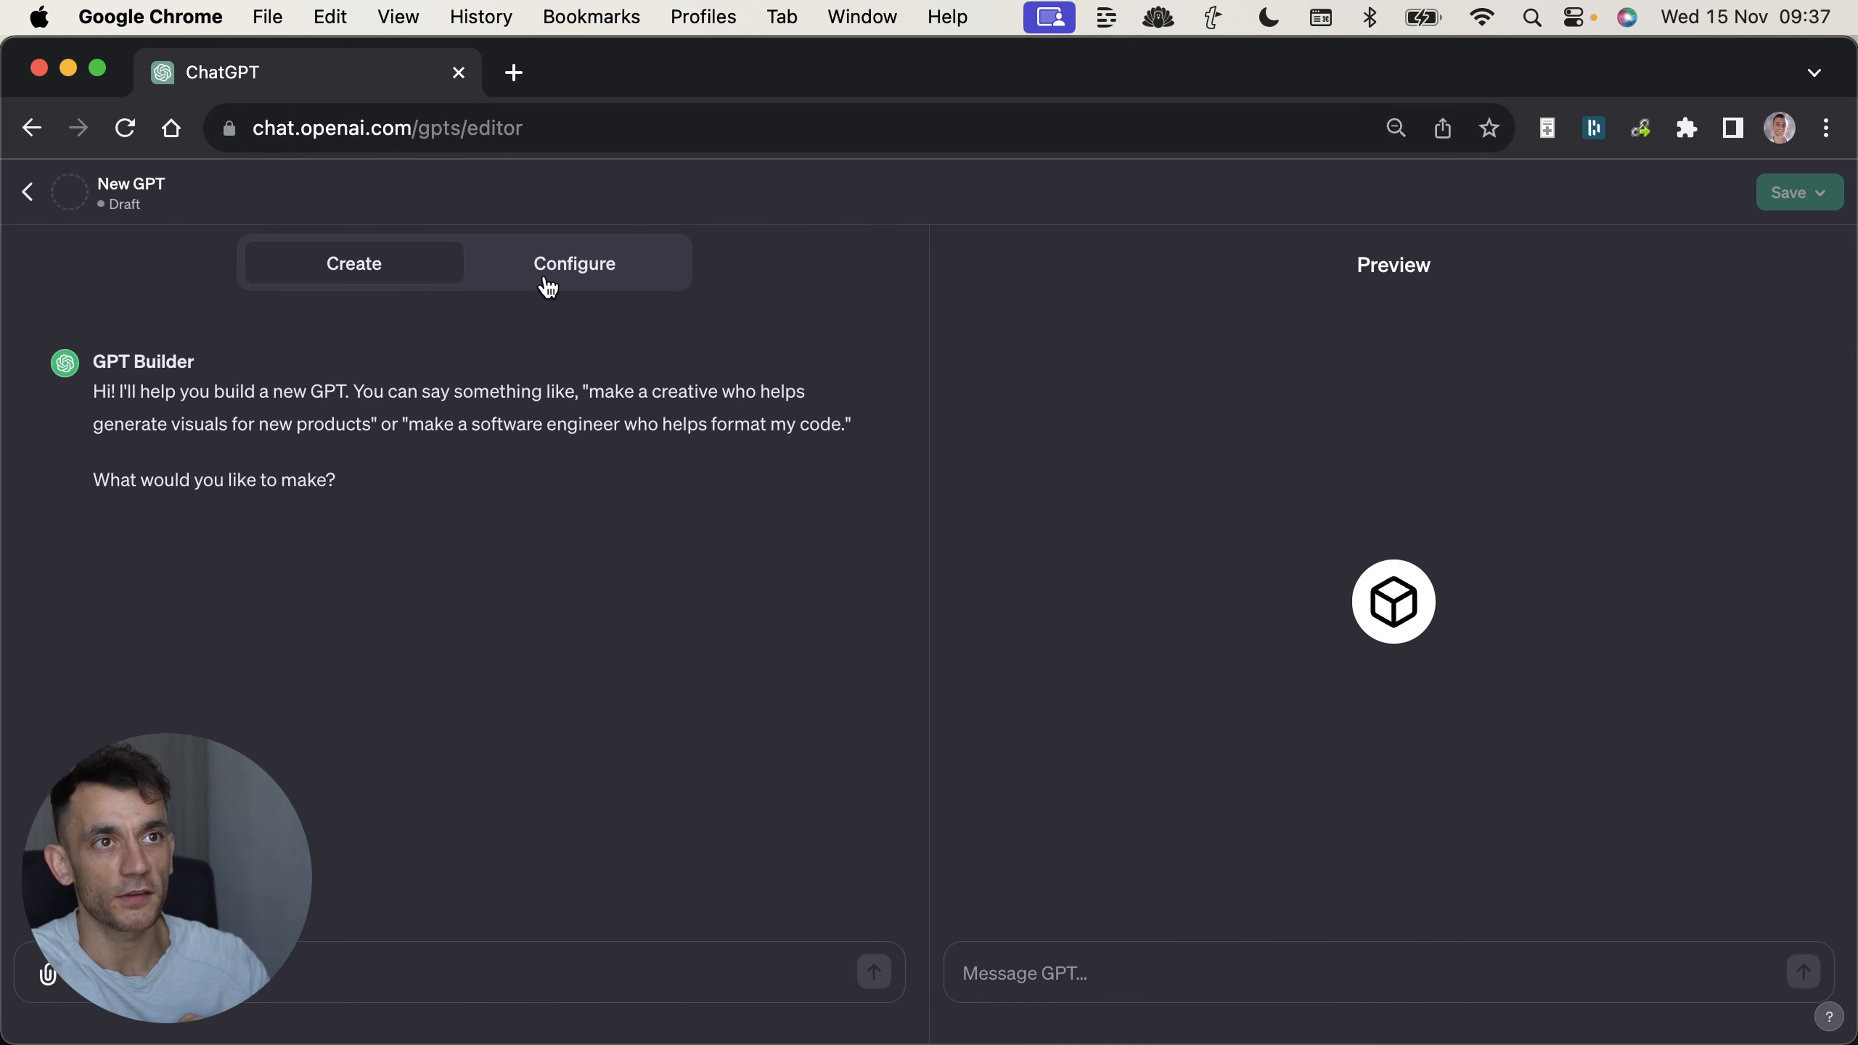
pyautogui.click(547, 287)
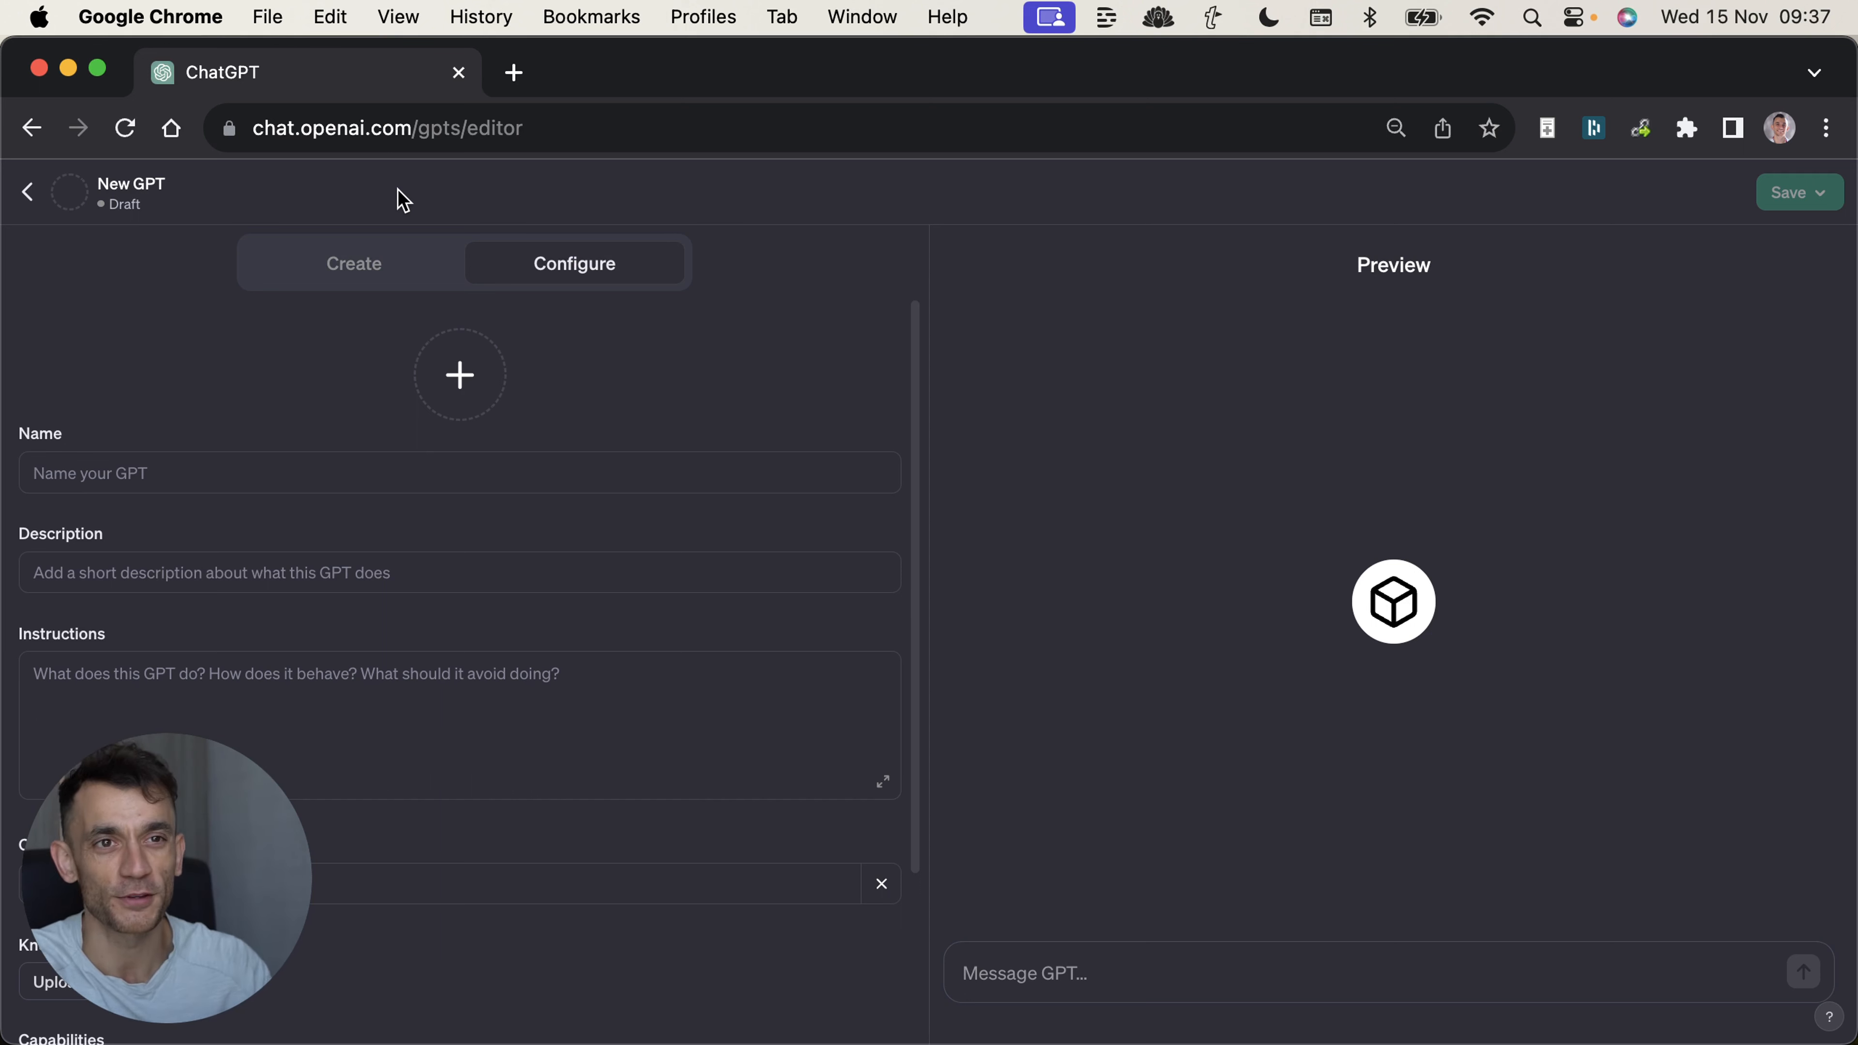
# Name the new GPT as an SEO Link Building GPT by its author, with the description "Automate SEO link building with ChatGPT and AI".
pyautogui.click(327, 474)
pyautogui.write('Link')
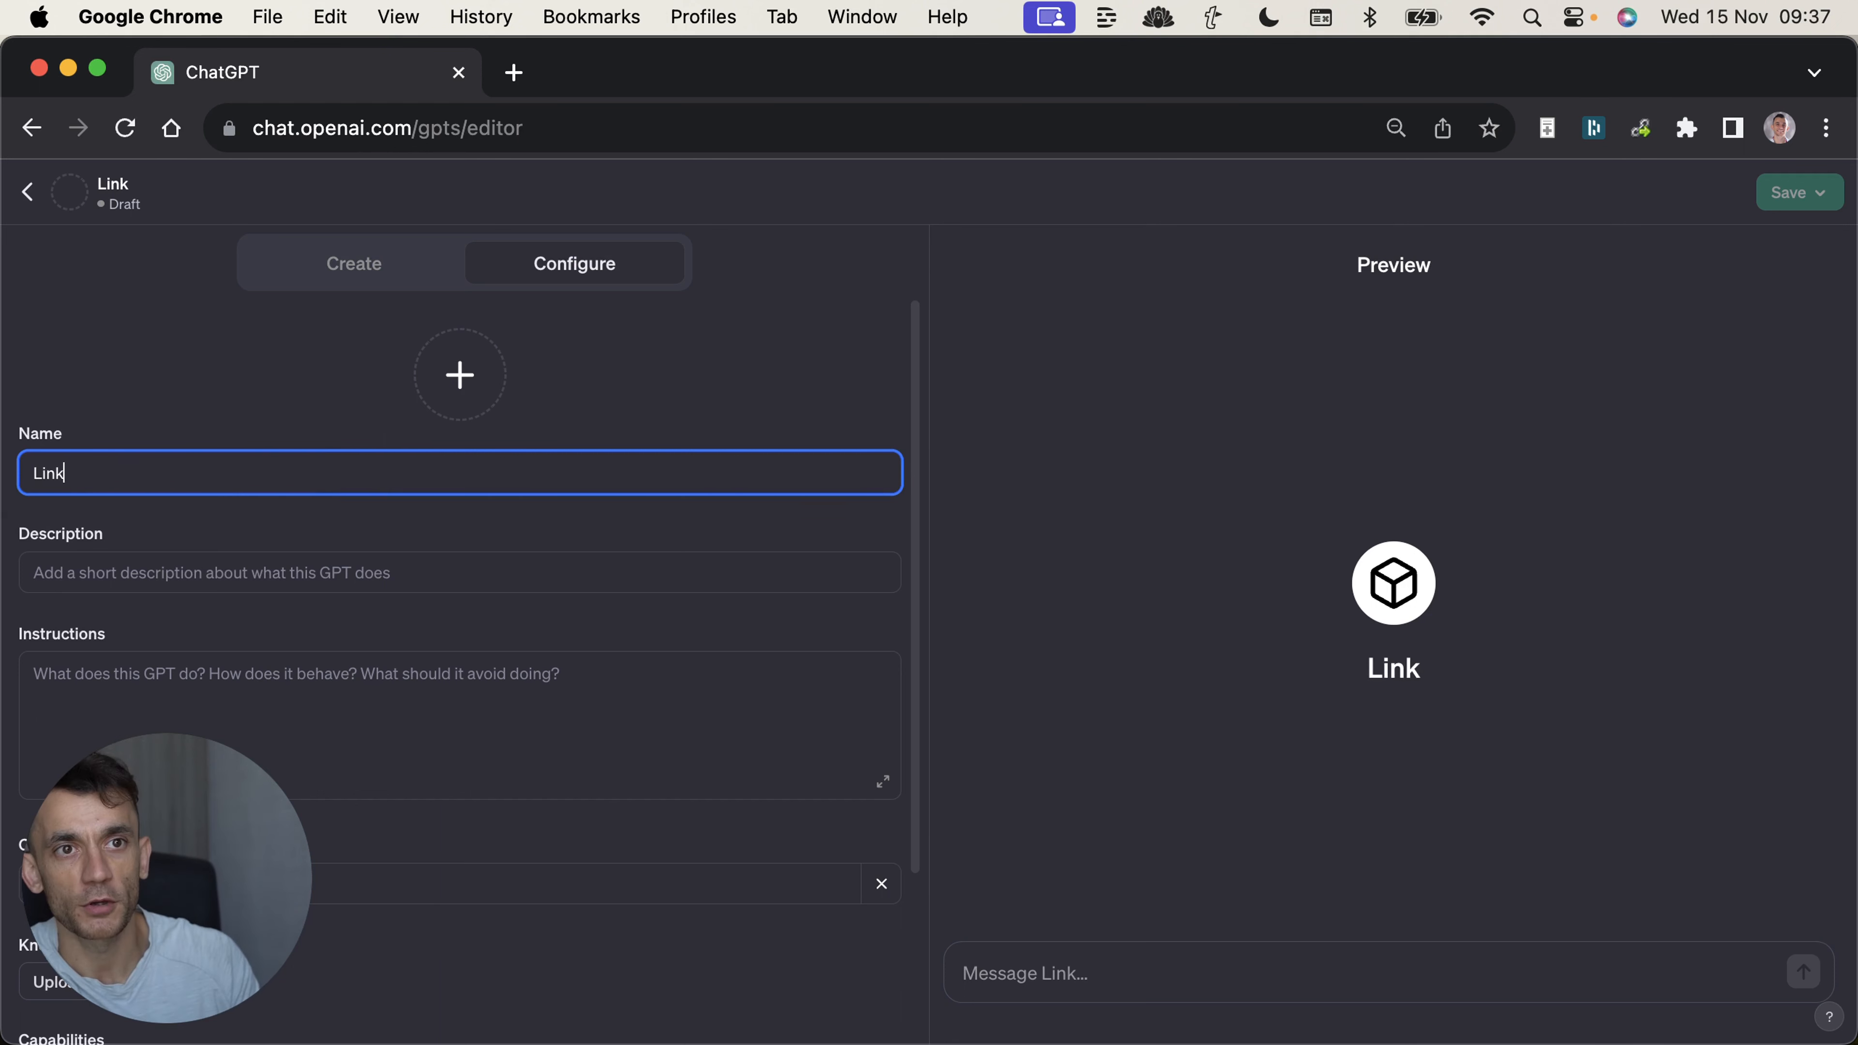
pyautogui.write(' Building GPT')
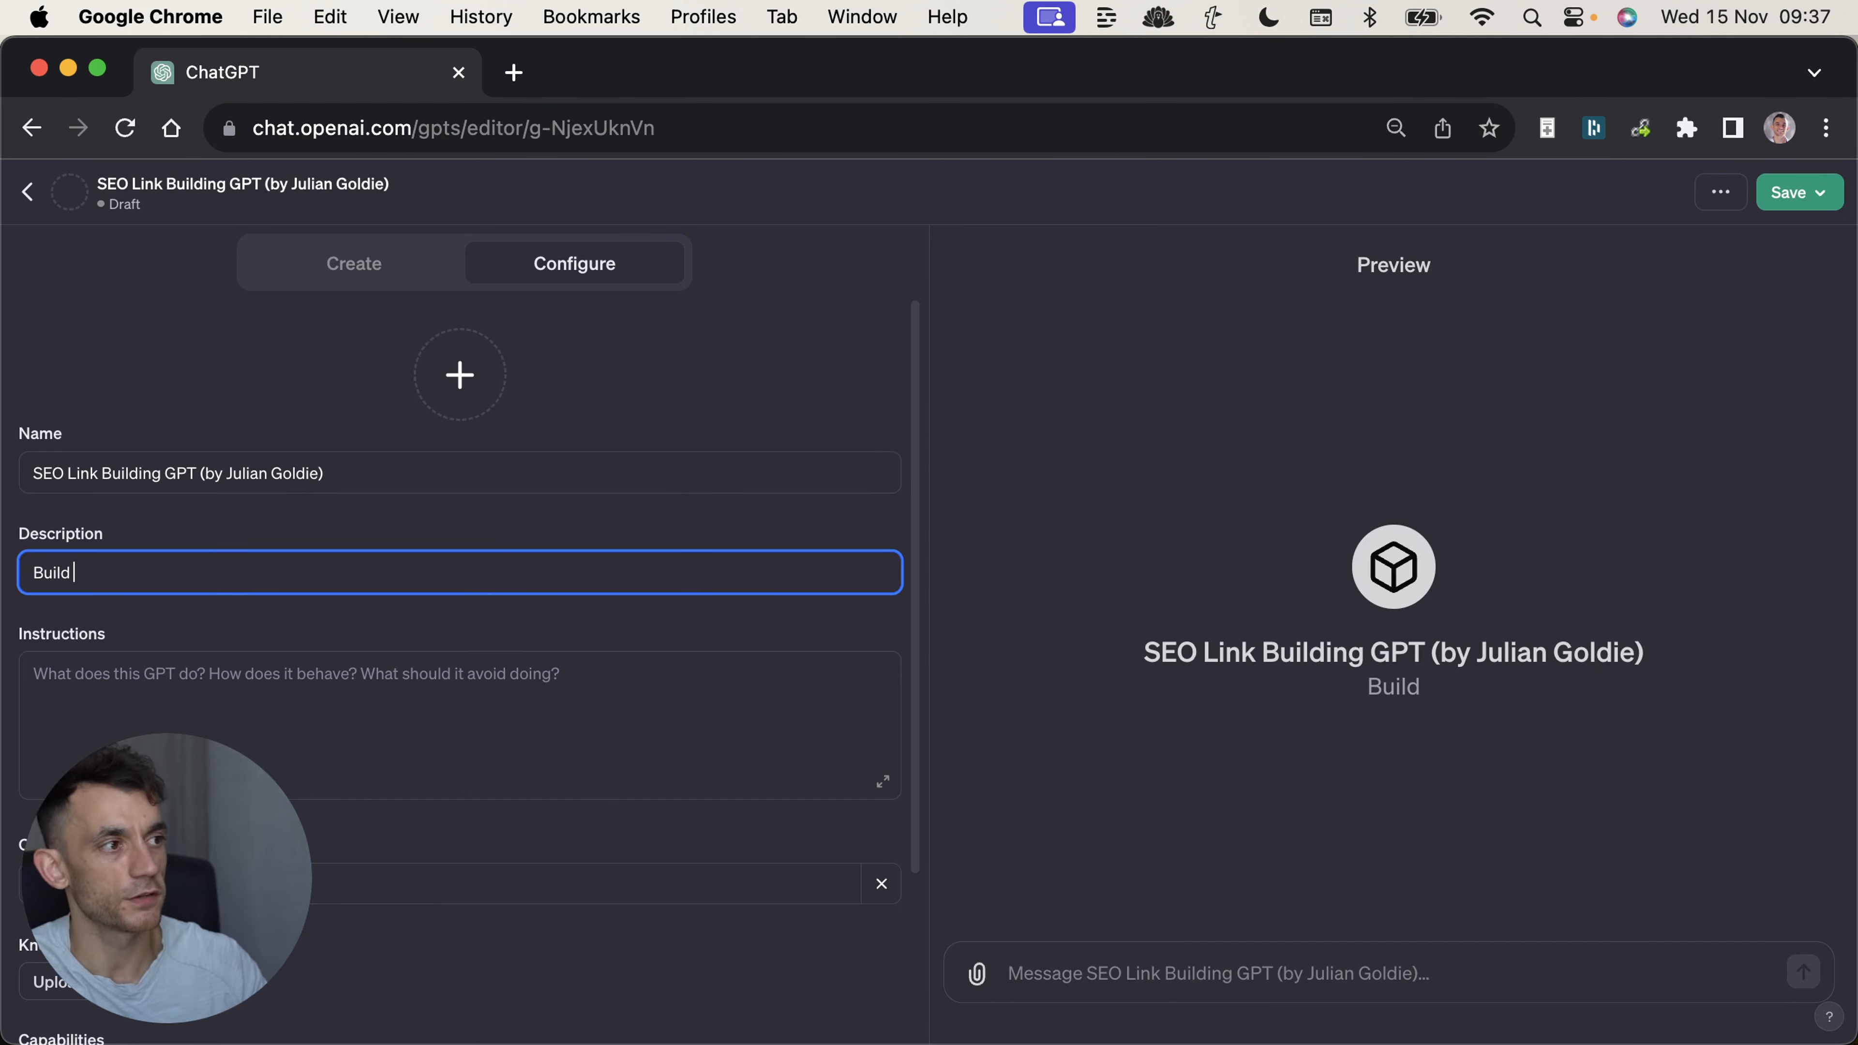
pyautogui.write('backlinks')
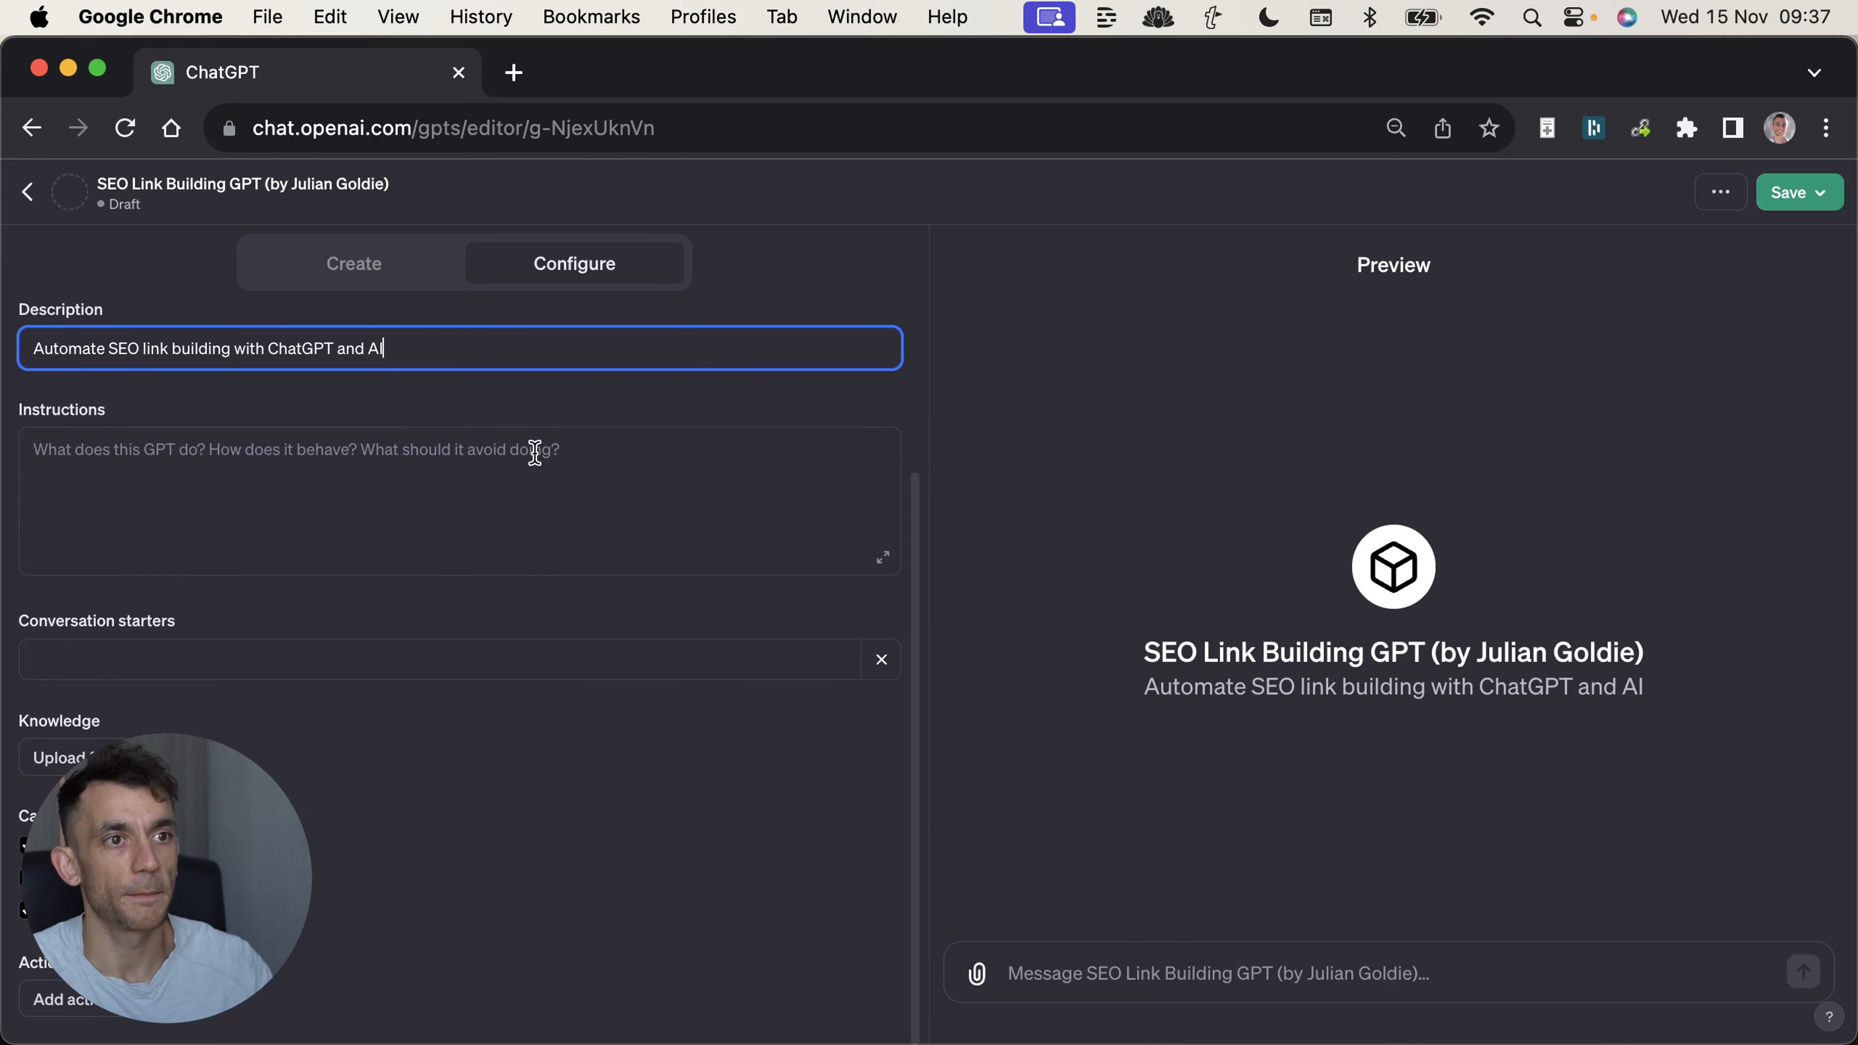
pyautogui.scroll(3, 539, 410)
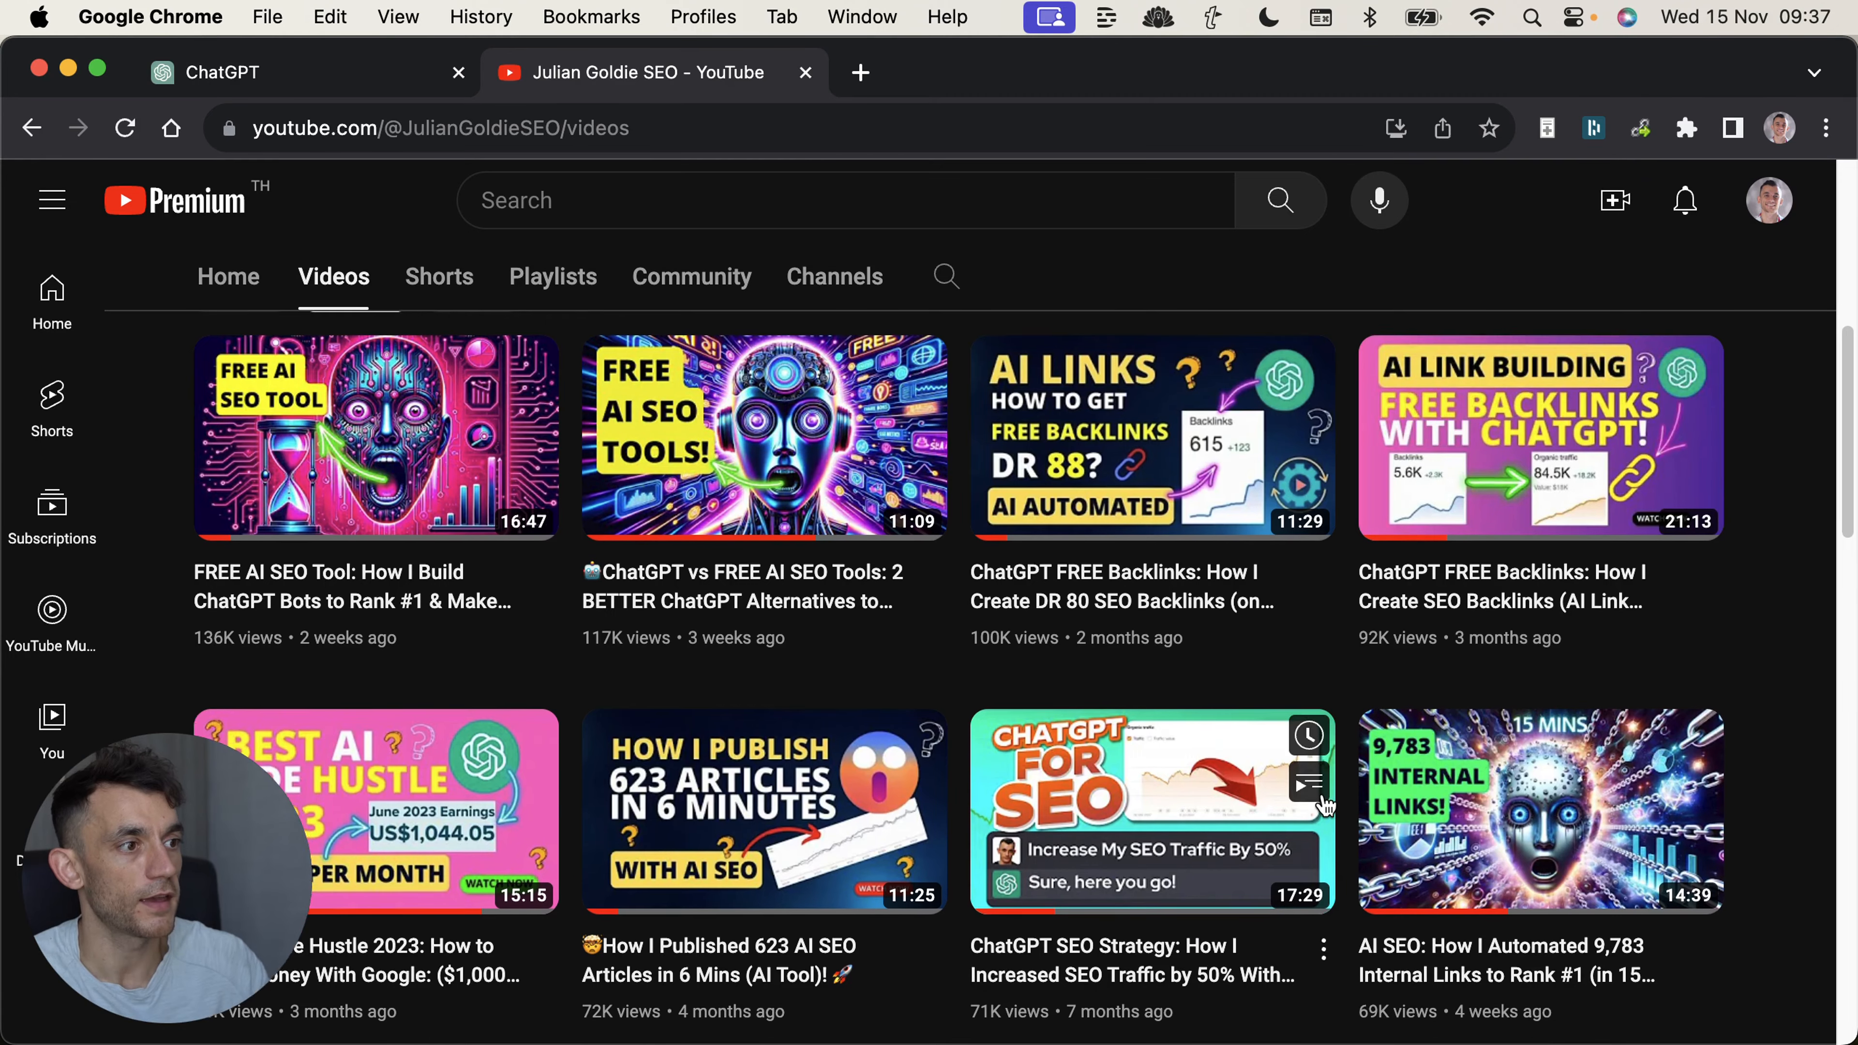
# Examine the YouTube channel's most popular videos for AI link building and backlink topics.
pyautogui.scroll(-2, 1215, 269)
pyautogui.scroll(5, 1072, 481)
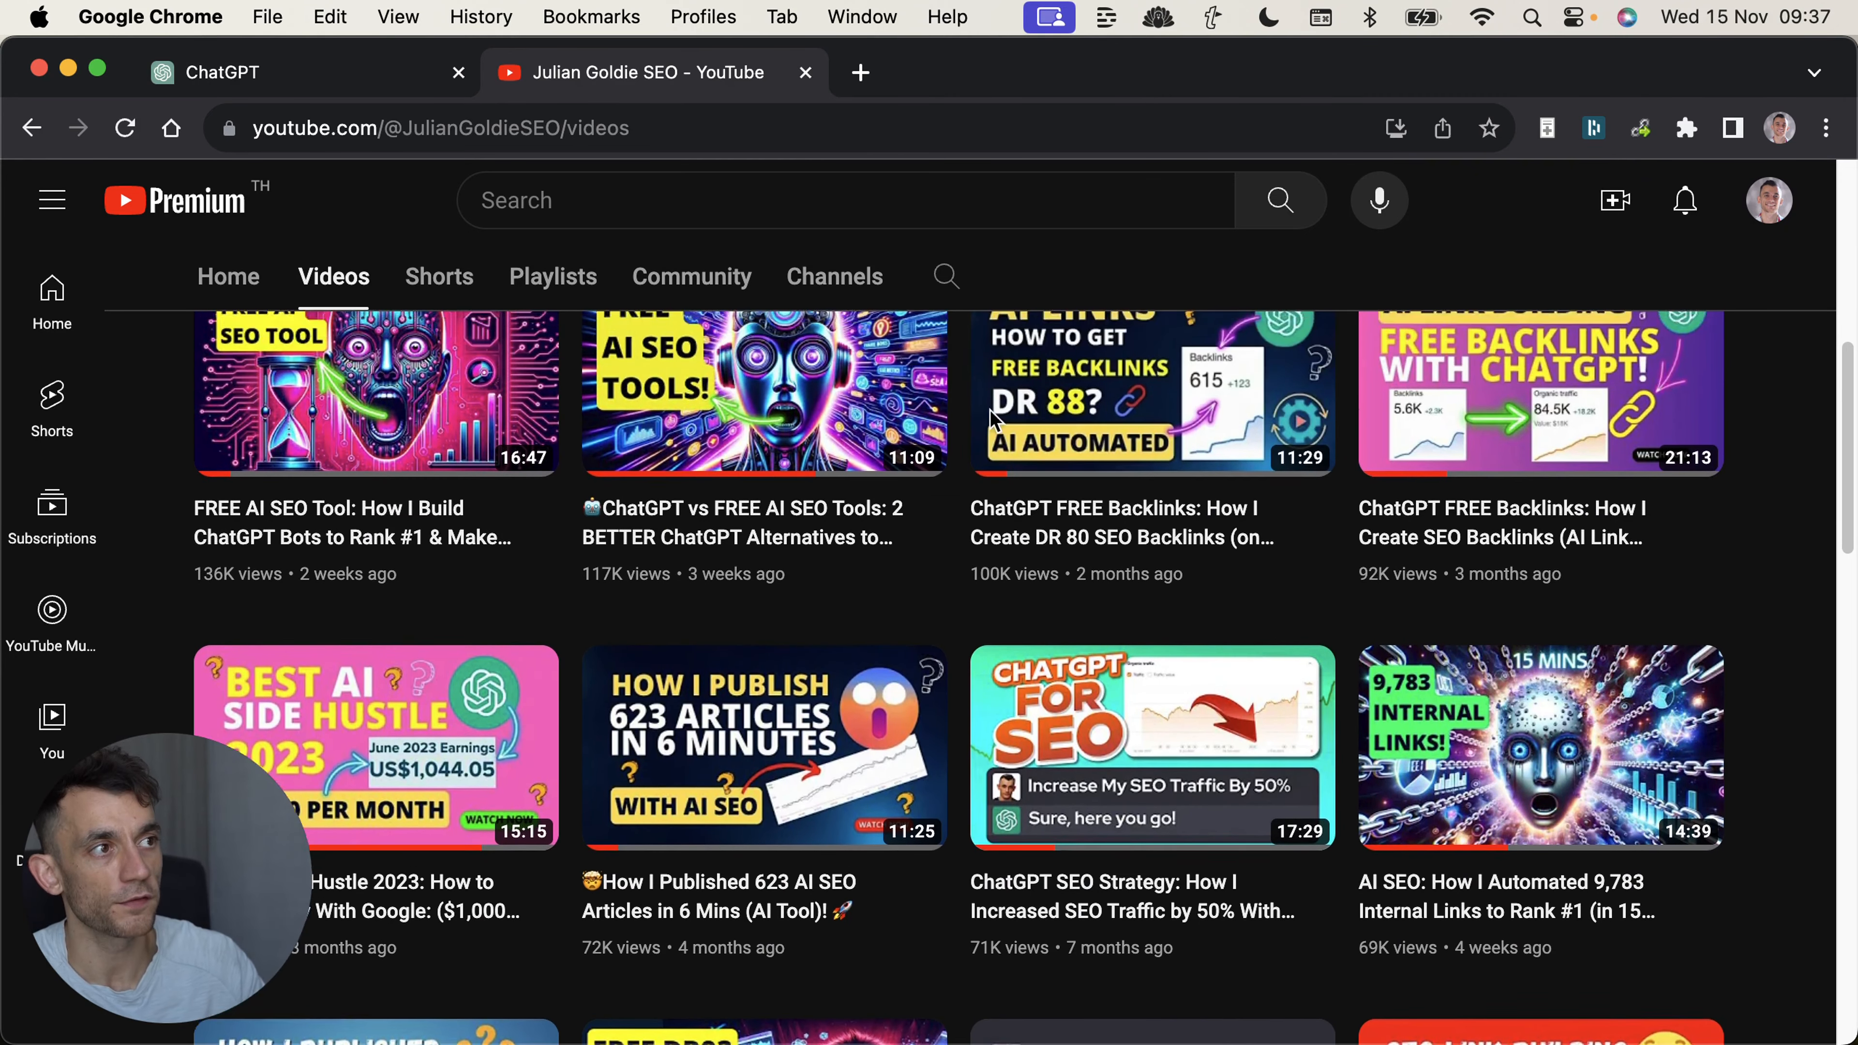
pyautogui.scroll(-5, 1072, 481)
pyautogui.scroll(3, 900, 541)
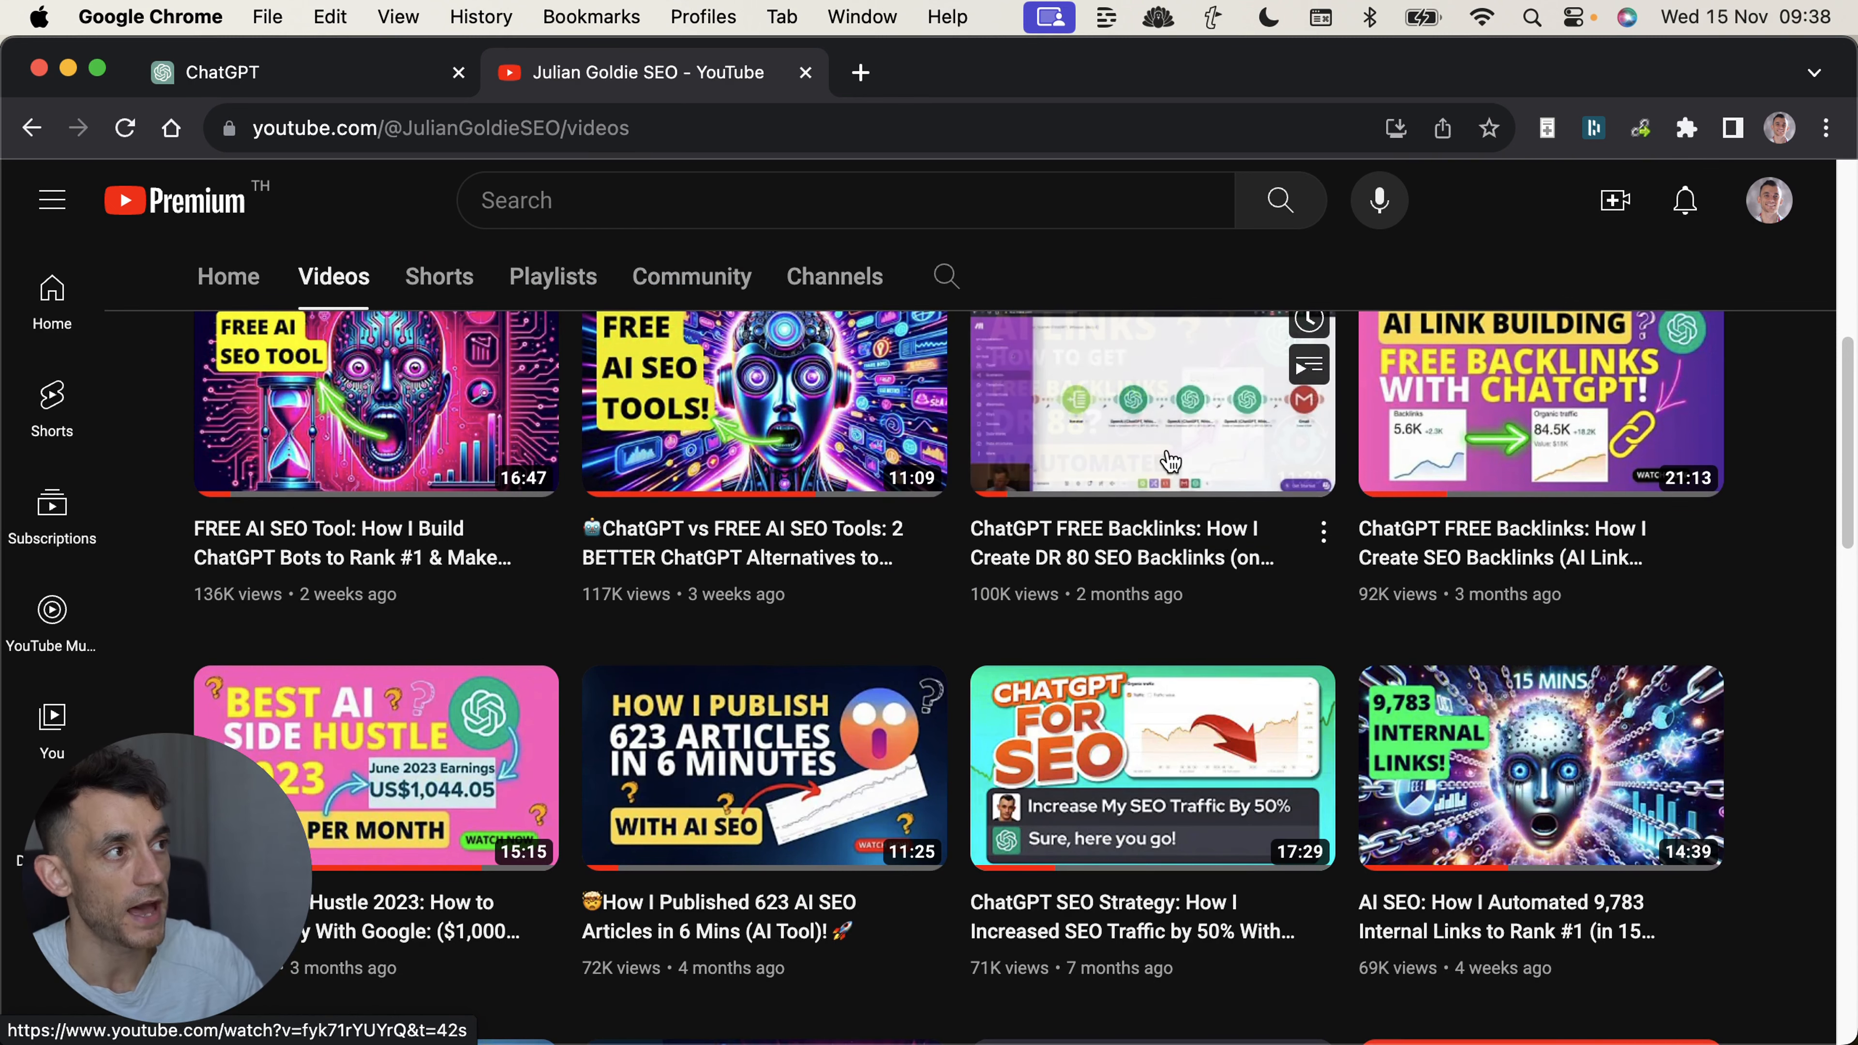
pyautogui.scroll(1, 1168, 465)
pyautogui.scroll(3, 1376, 723)
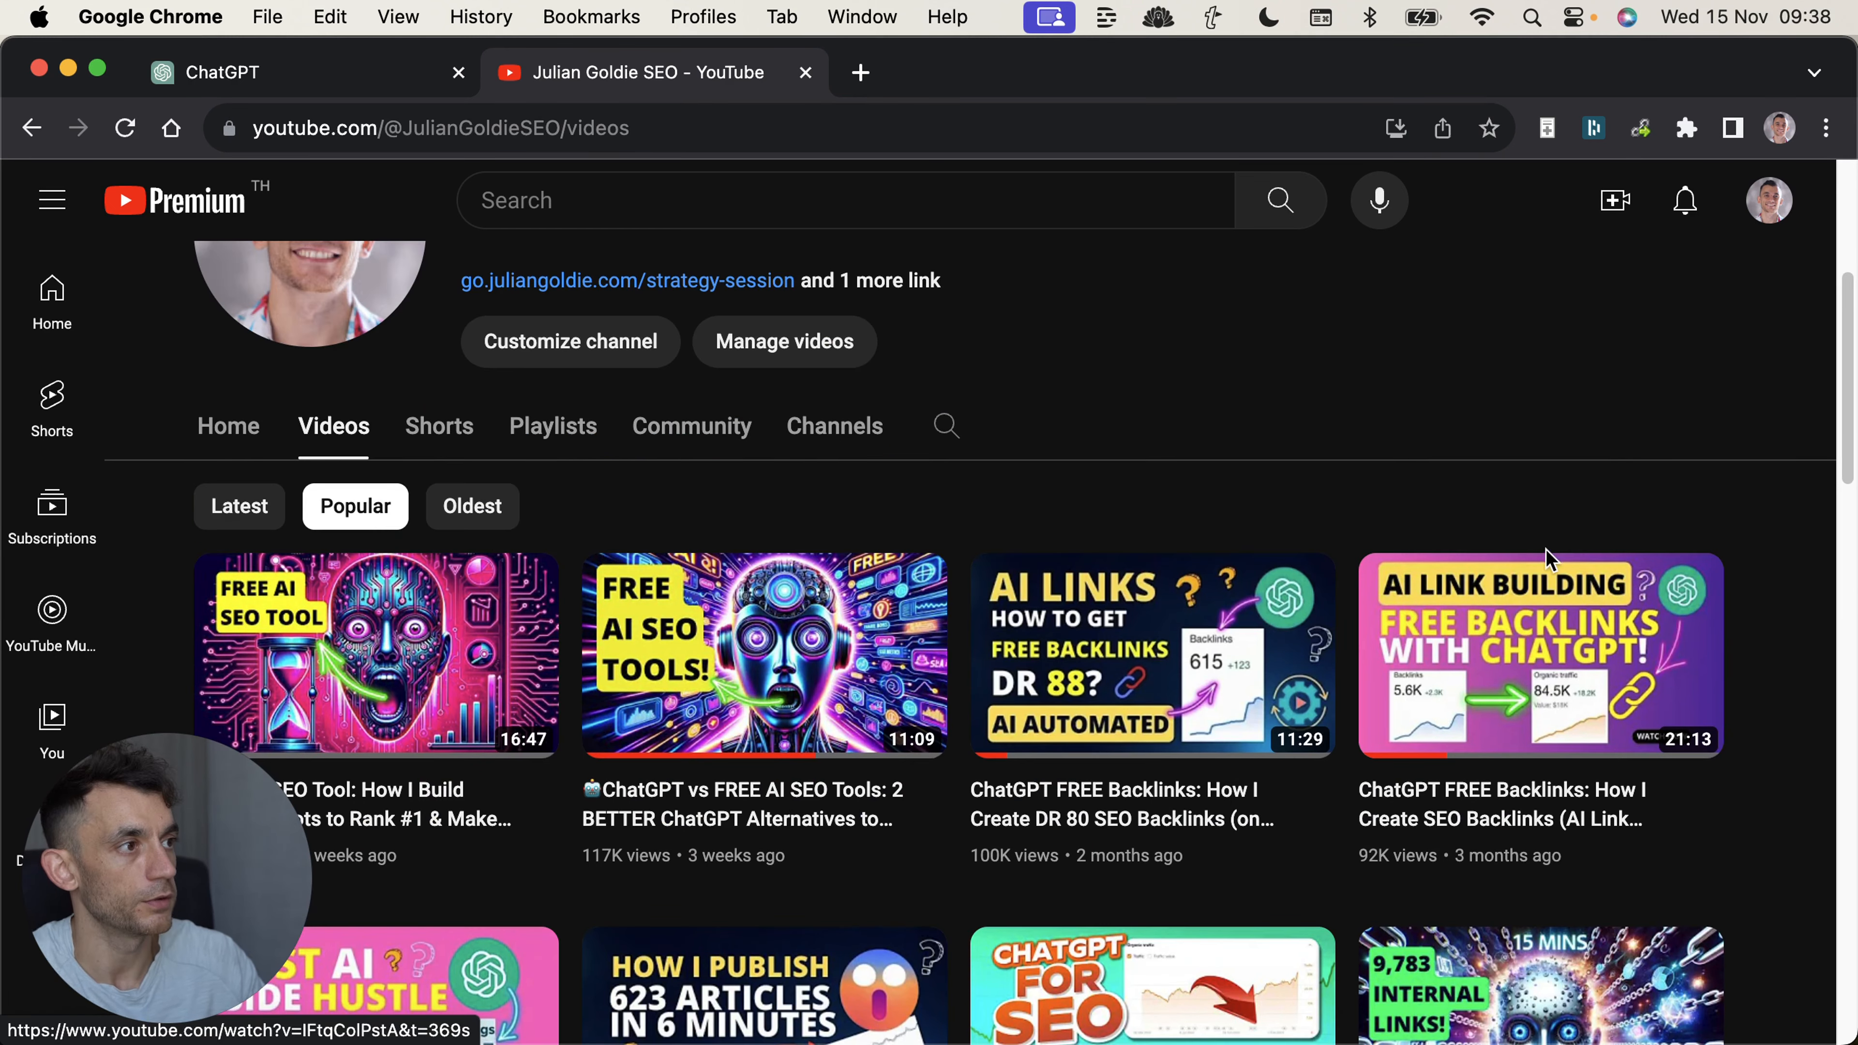
pyautogui.scroll(-10, 1376, 723)
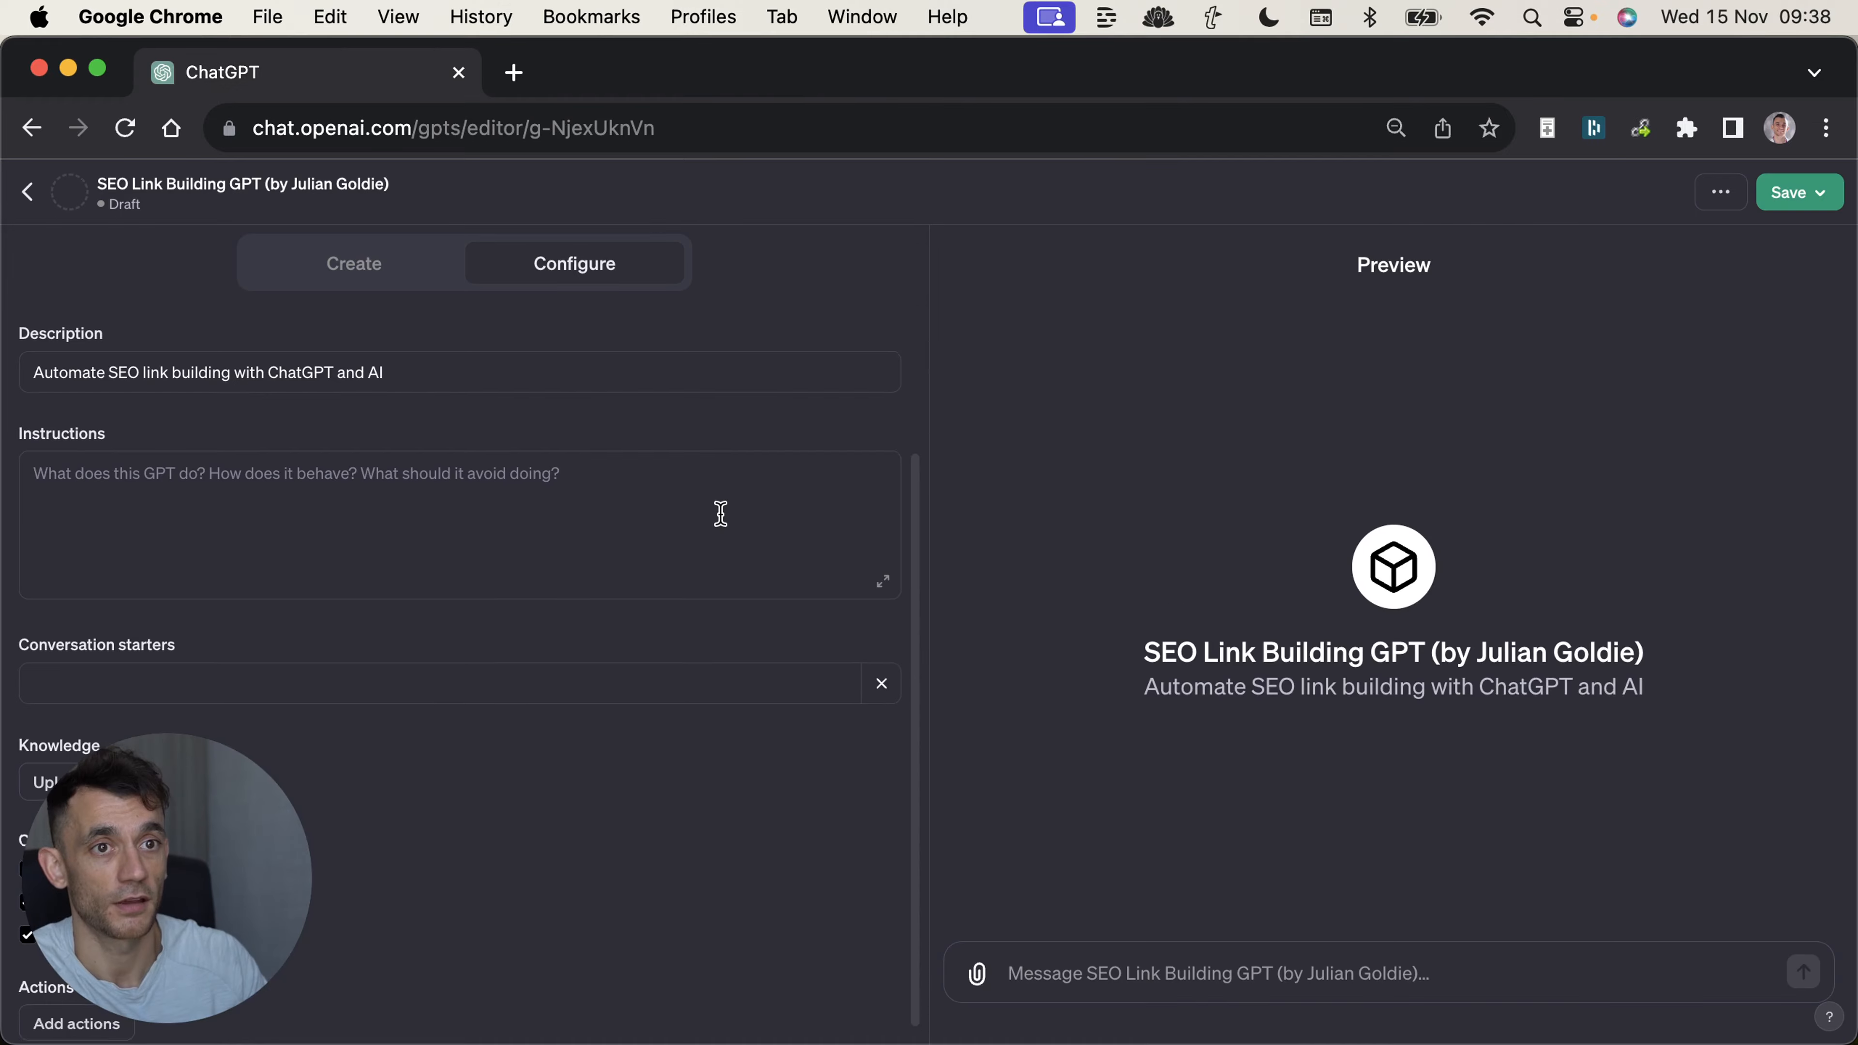
pyautogui.scroll(1, 721, 514)
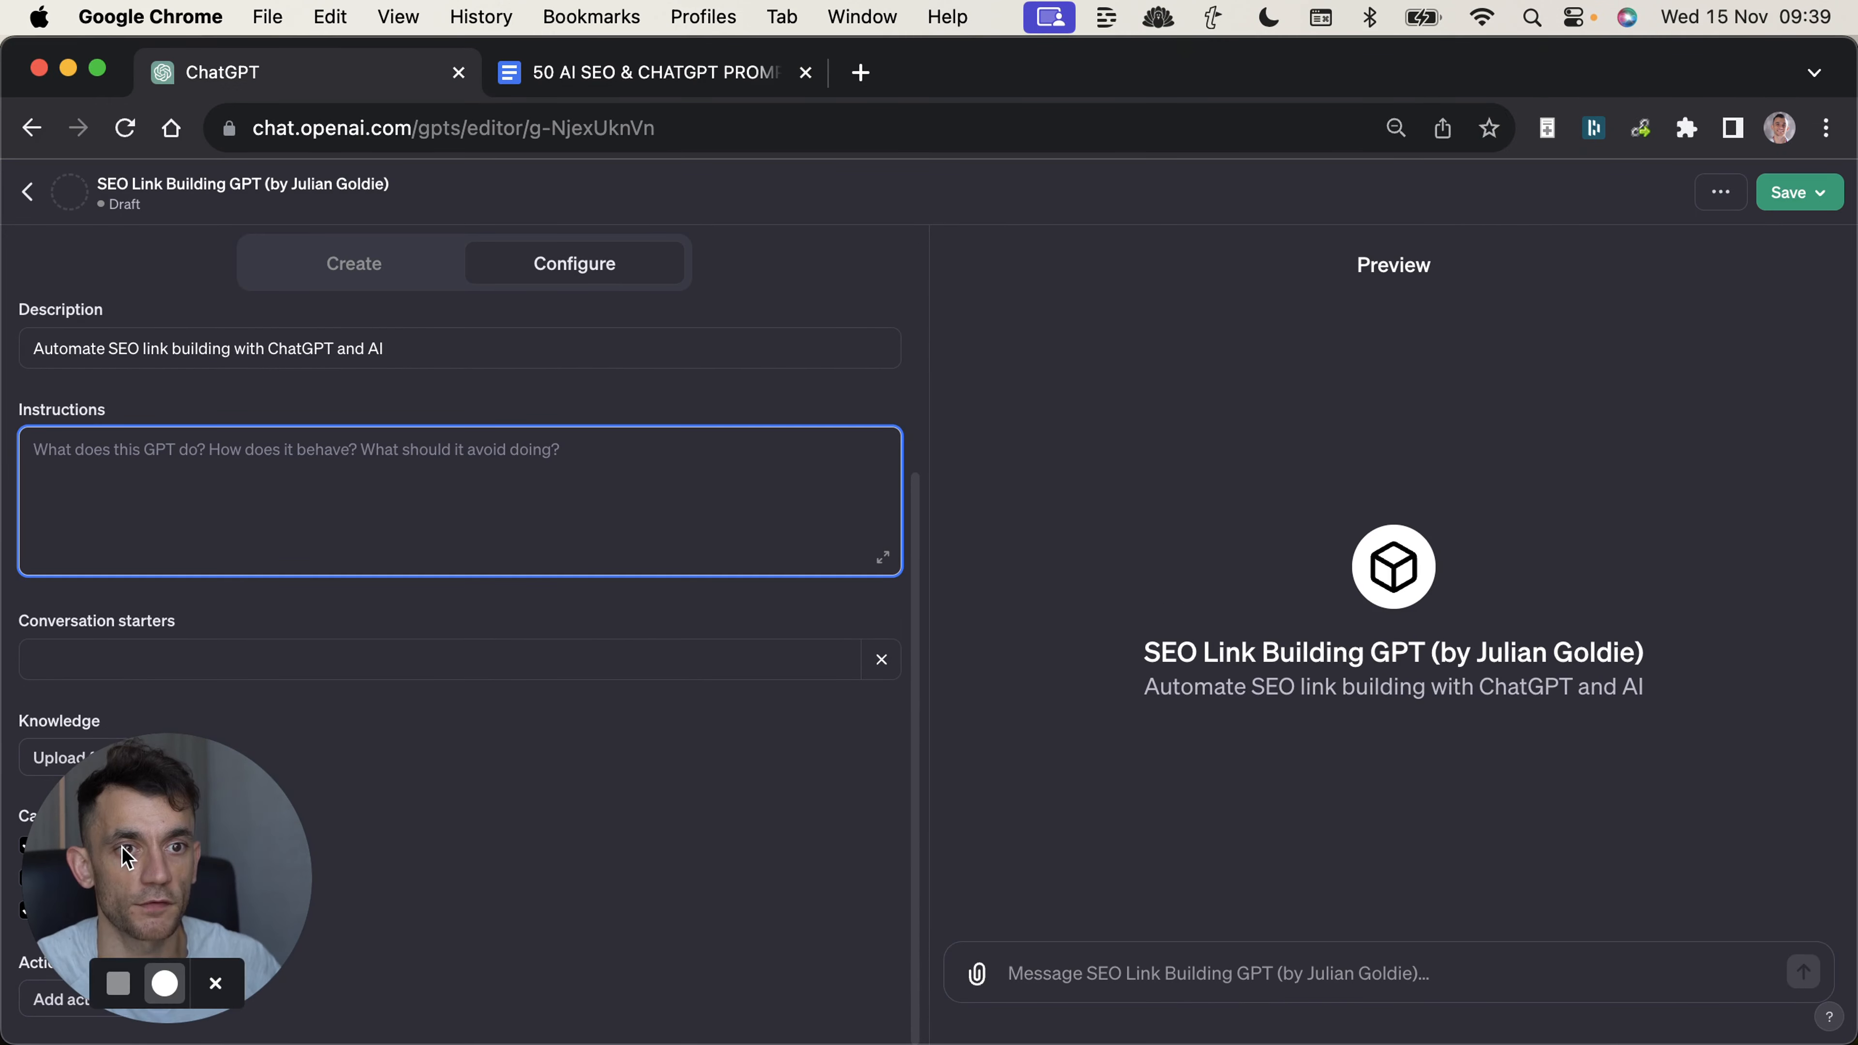
# Add "Create my PR Pitch" as the GPT's first conversation starter.
pyautogui.moveTo(122, 846); pyautogui.dragTo(732, 309)
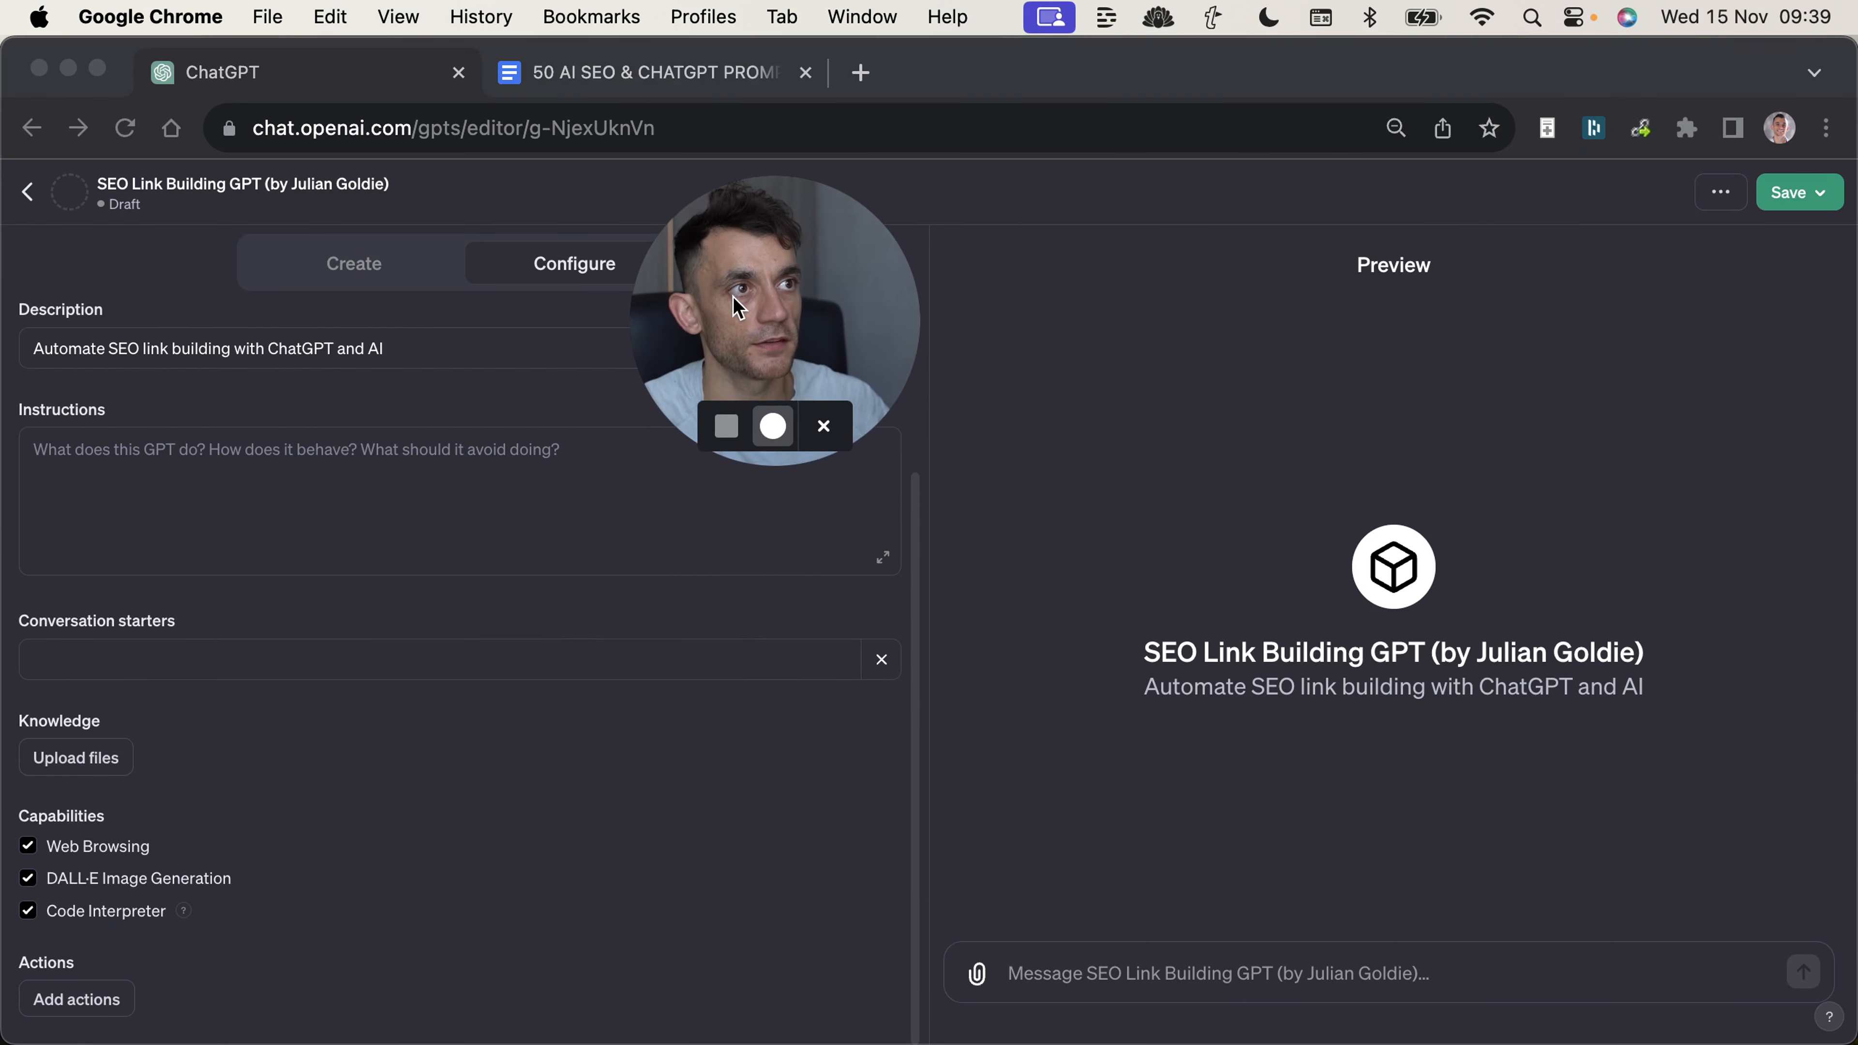
pyautogui.click(139, 663)
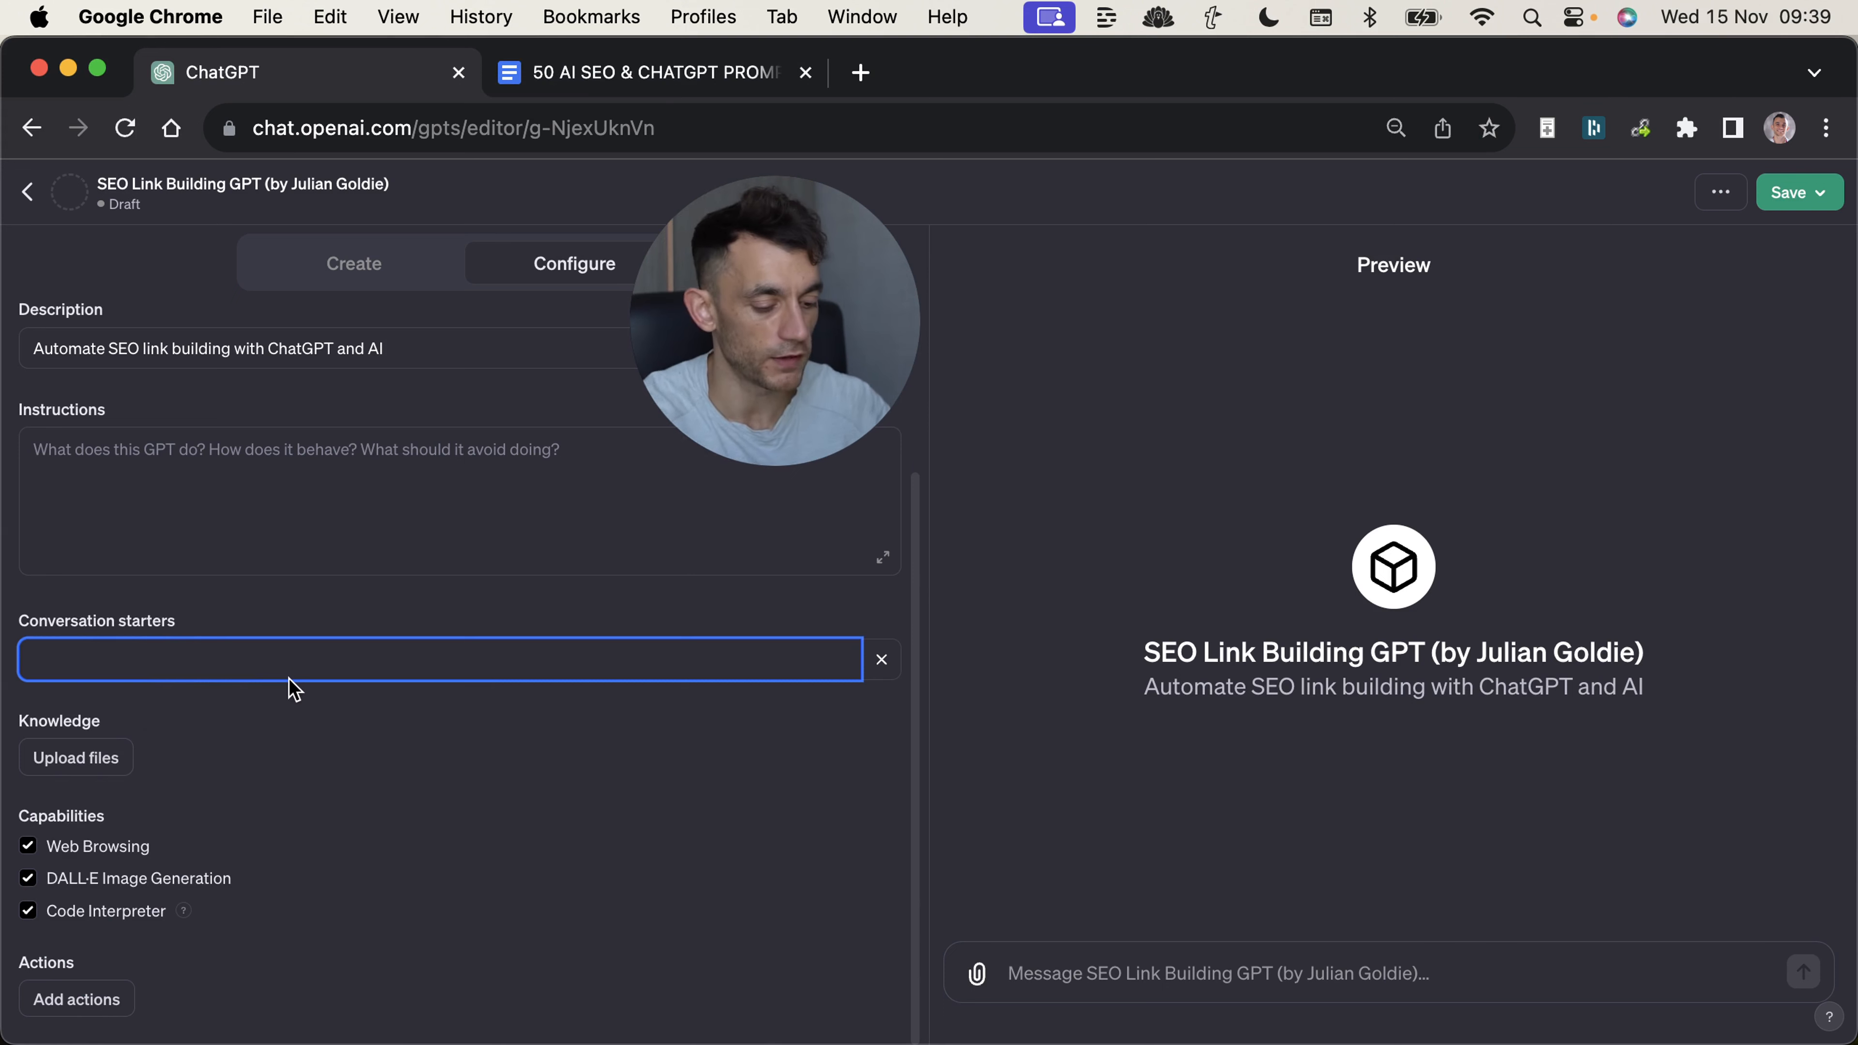
pyautogui.write('thi')
pyautogui.press('BackSpace')
pyautogui.press('BackSpace')
pyautogui.press('BackSpace')
pyautogui.write('Give me')
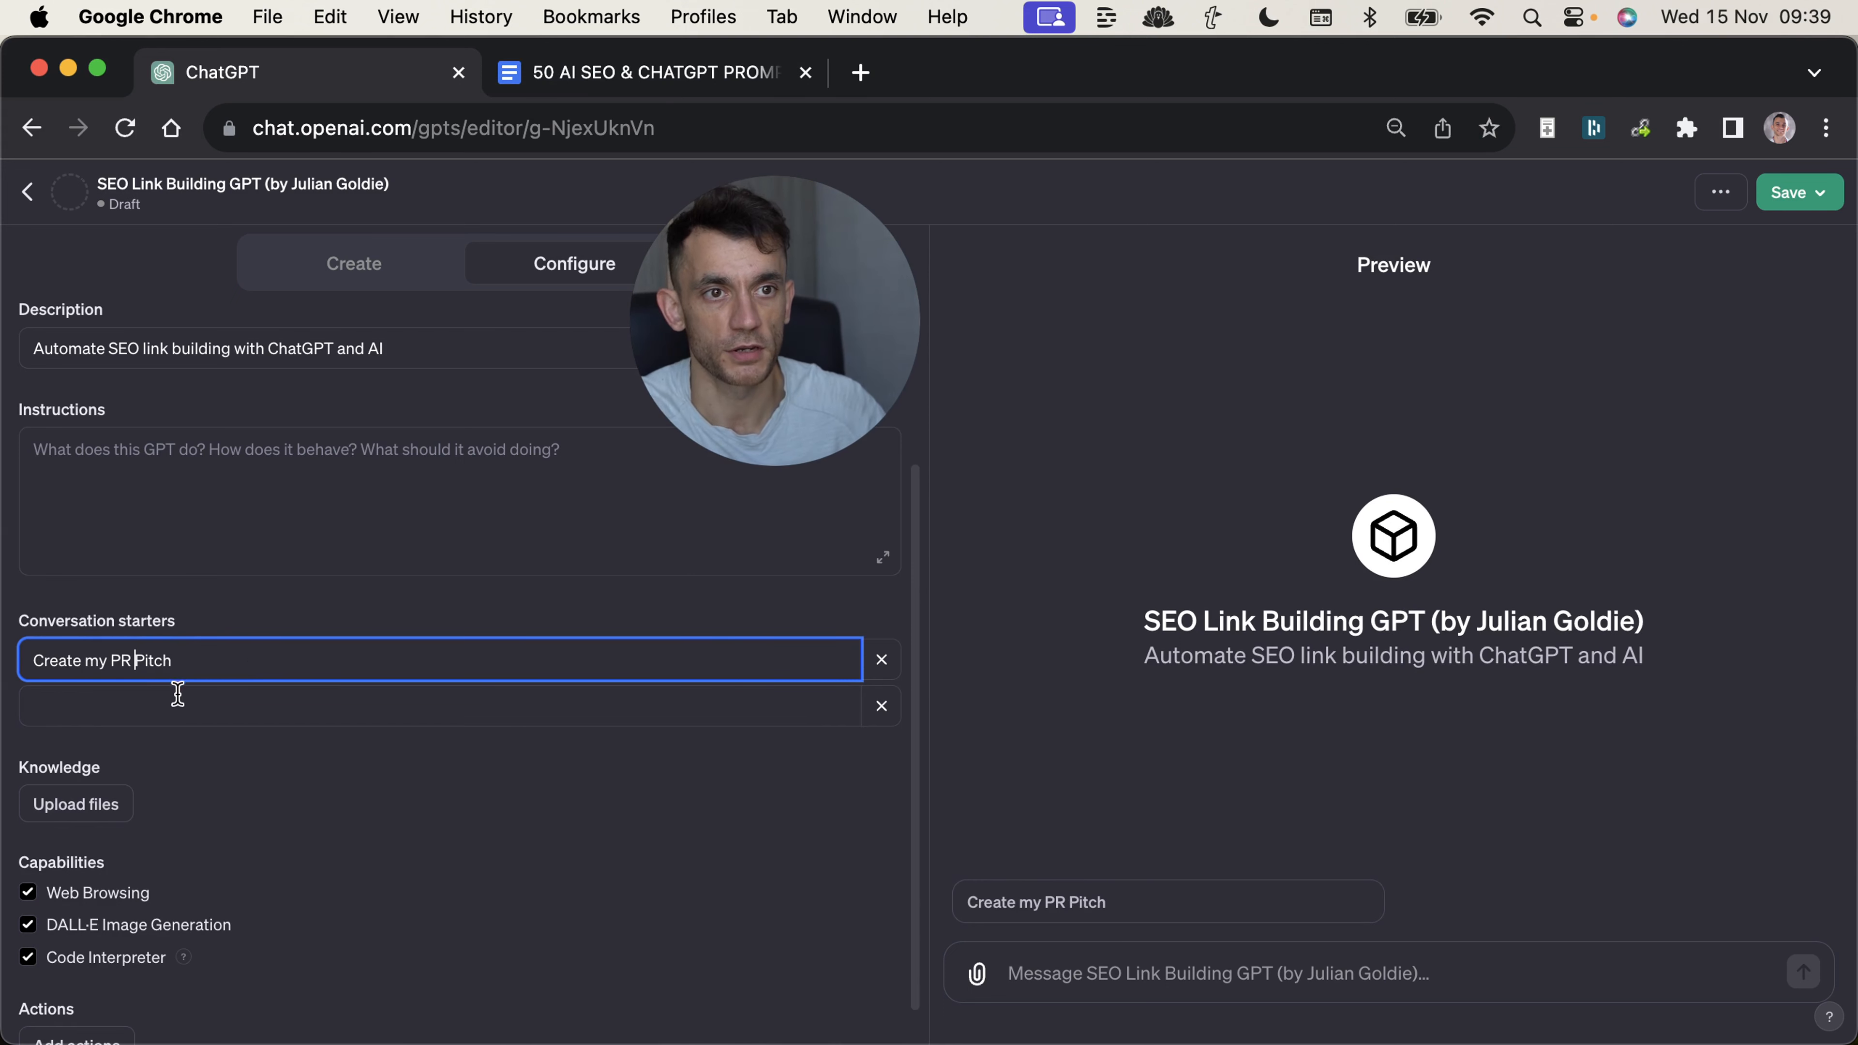
pyautogui.click(179, 698)
pyautogui.moveTo(244, 656); pyautogui.dragTo(124, 614)
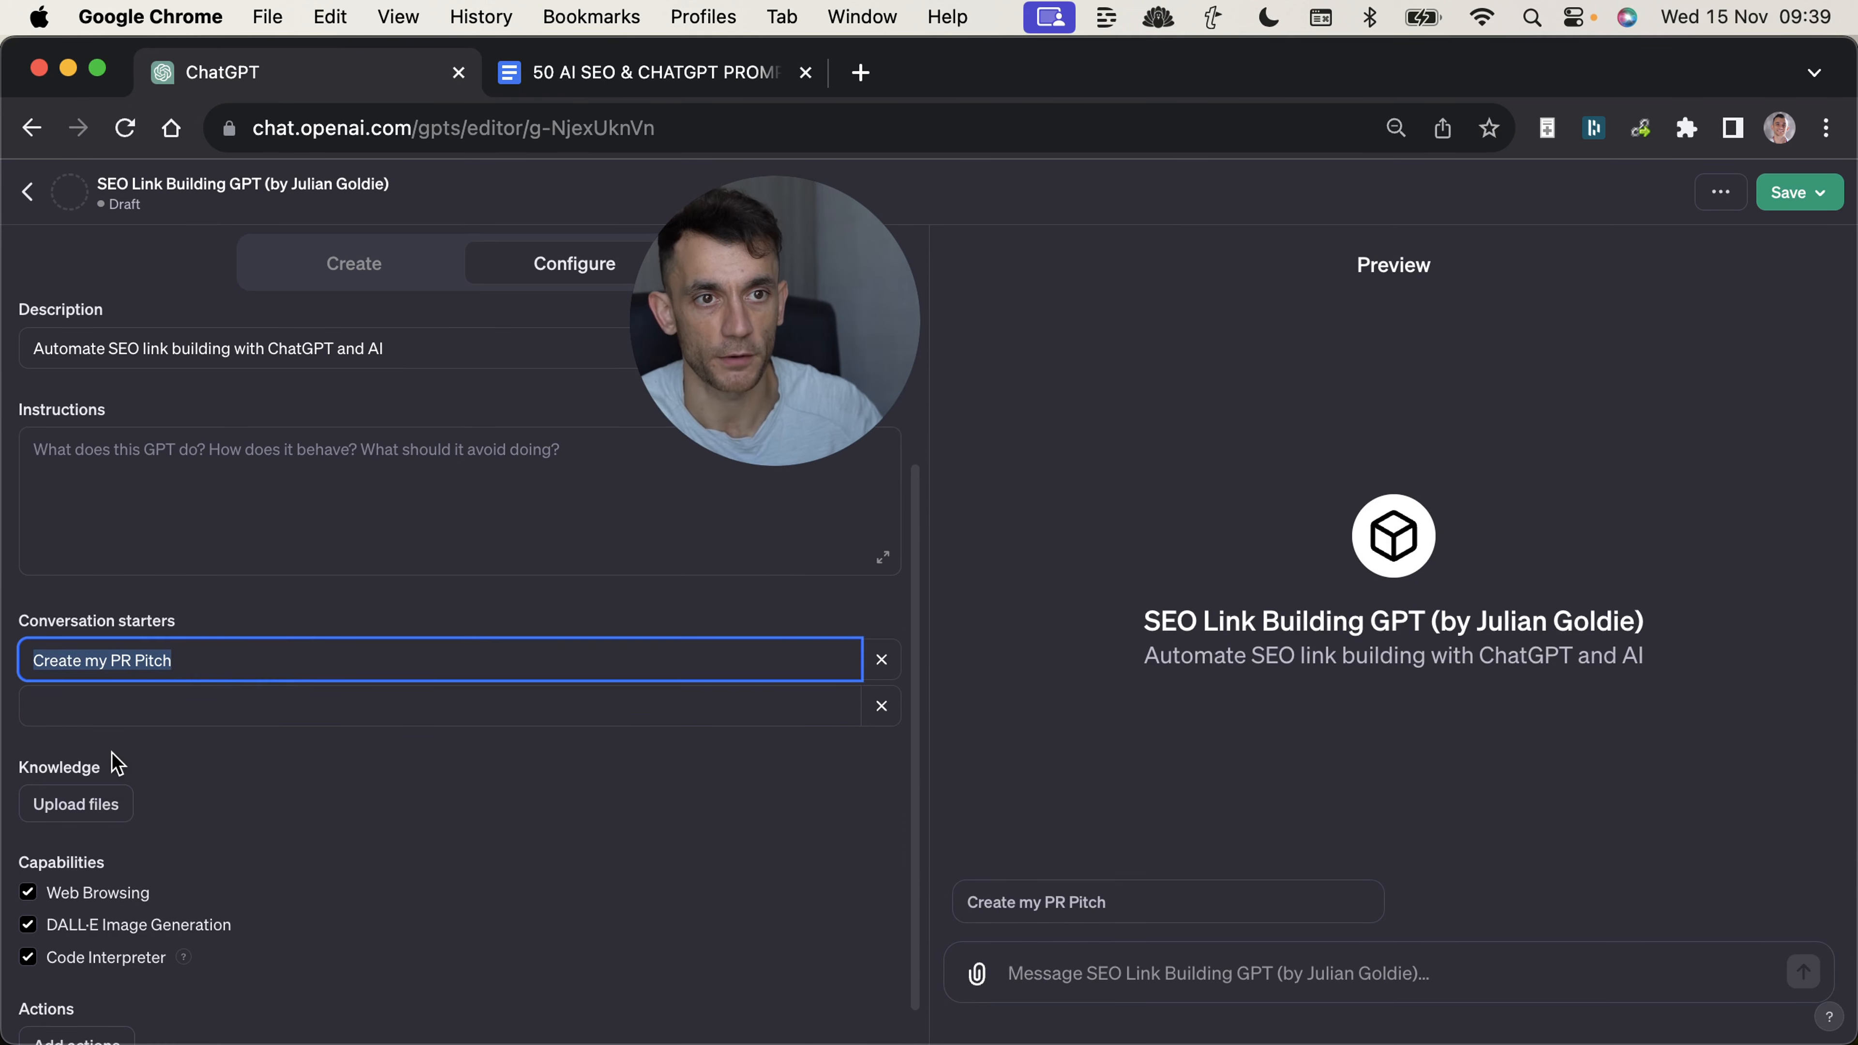
# Add the conversation starters "Write a very personalized outreach email funnel" and "Find me some podcasts I can feature/get backlinks on".
pyautogui.click(111, 717)
pyautogui.write('Write a very personalized ')
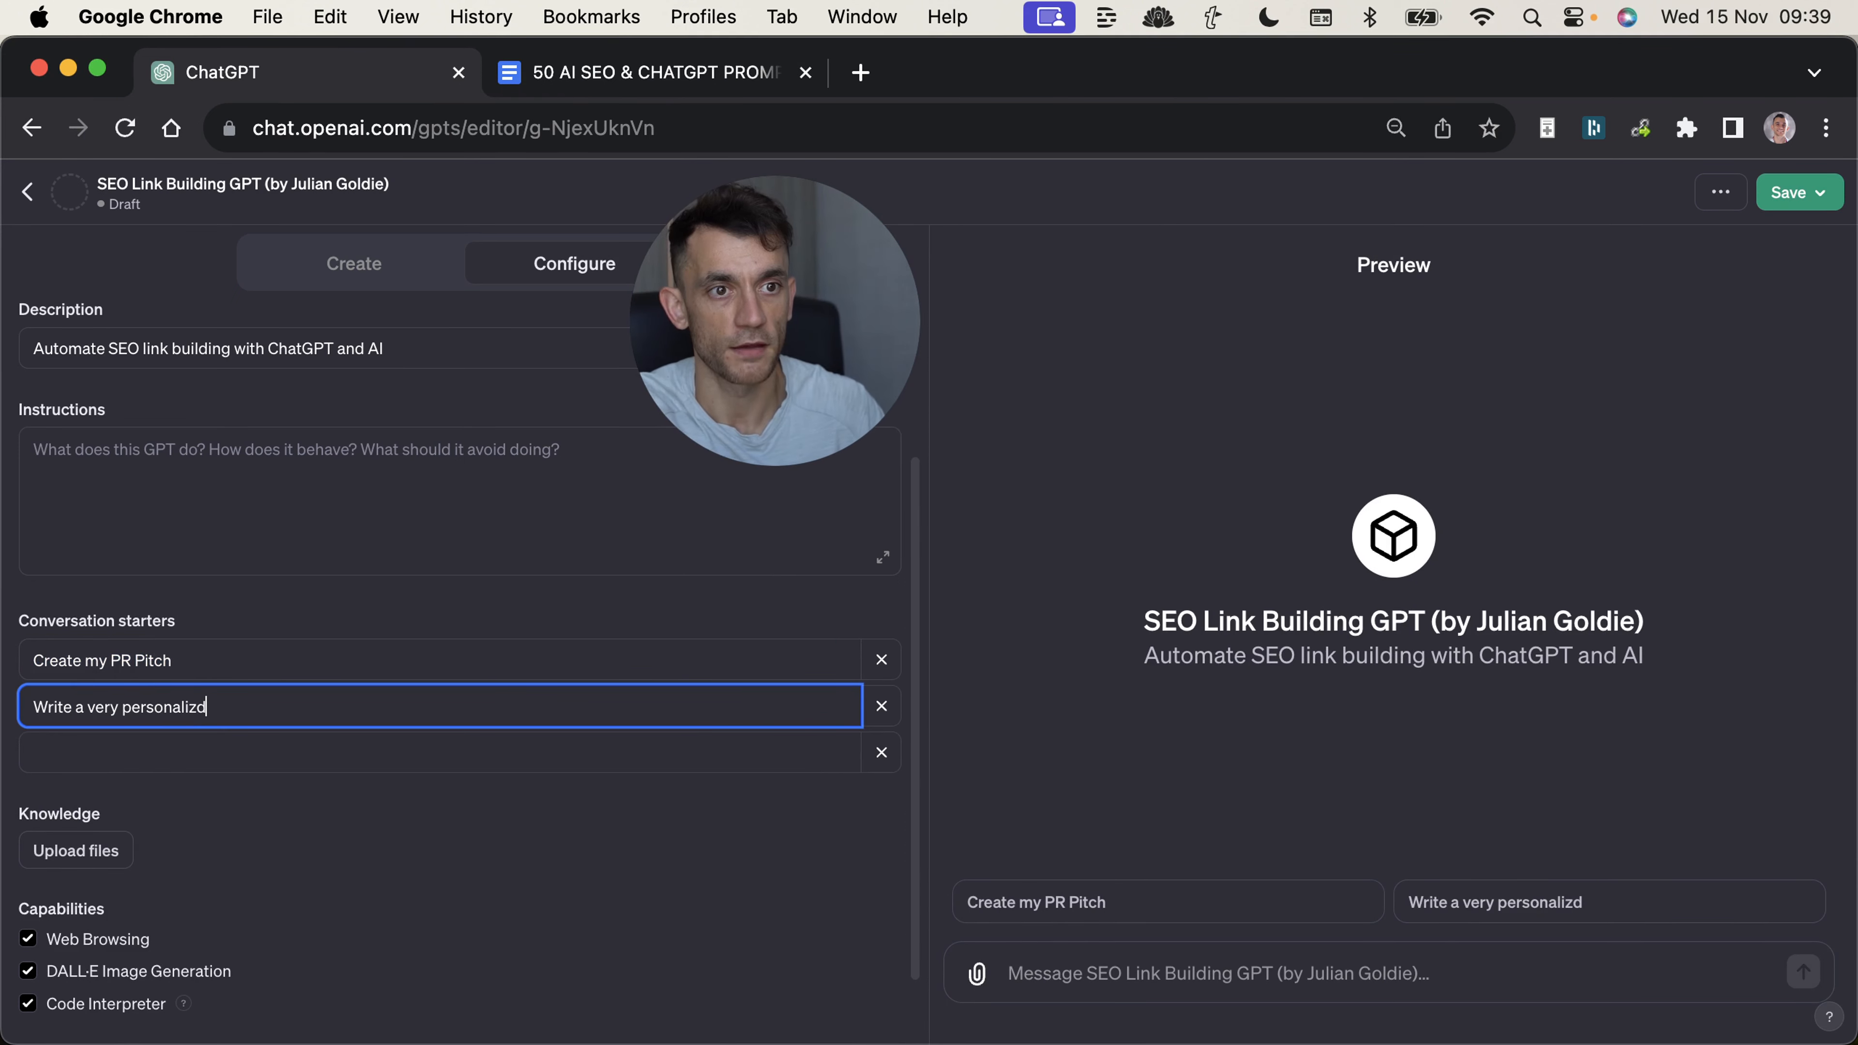
pyautogui.write('outreach email funnel')
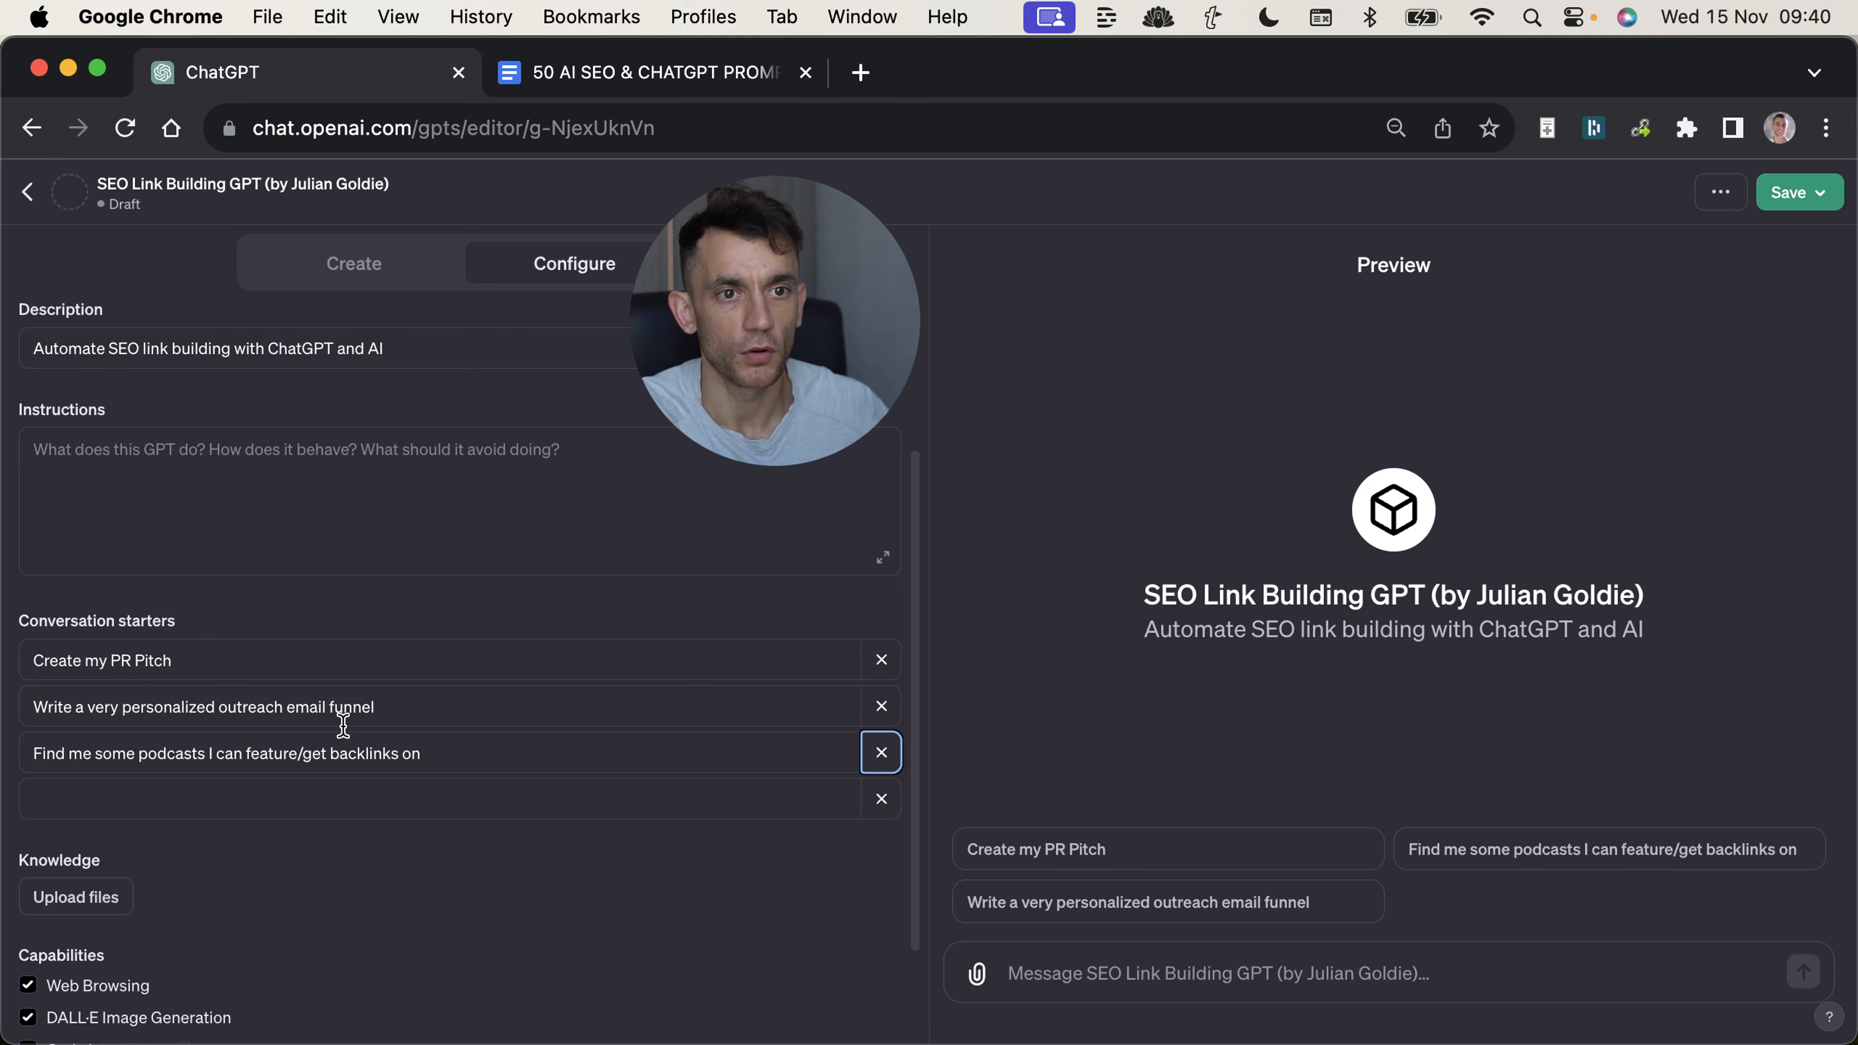
pyautogui.tripleClick(519, 754)
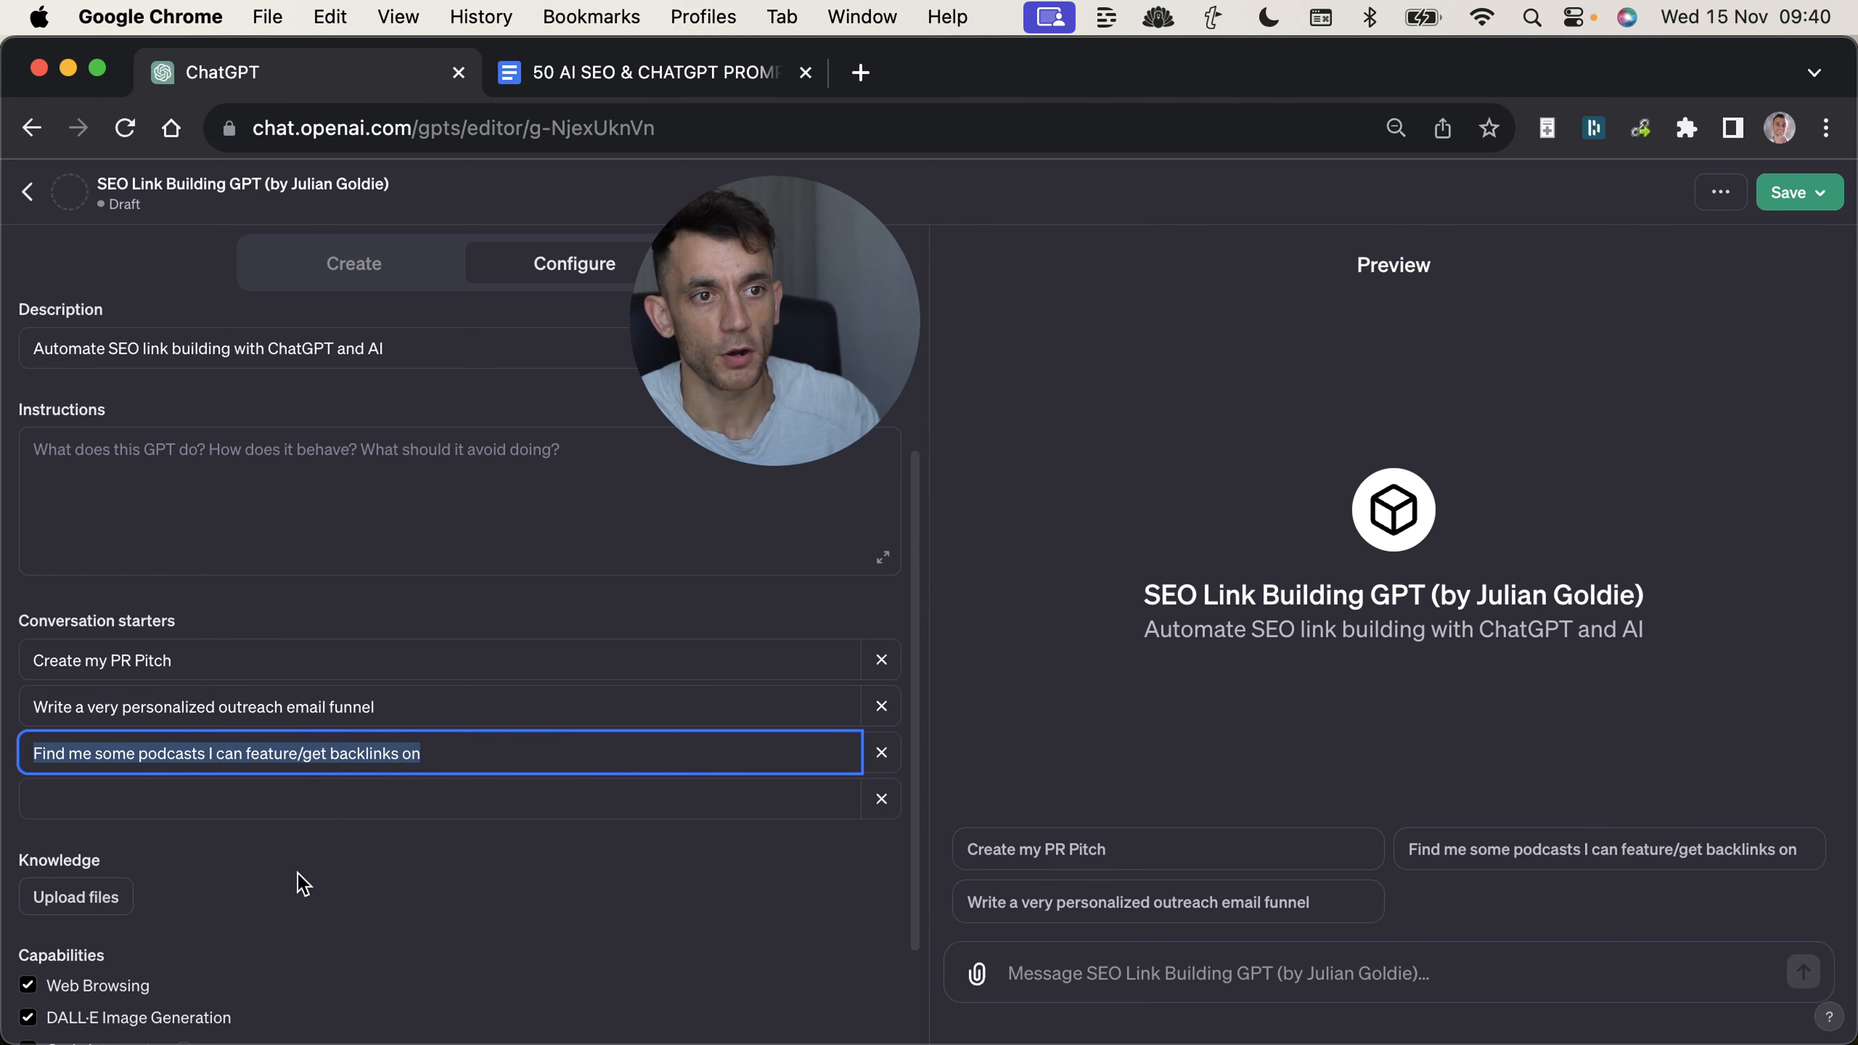
# Consult the "50 AI SEO & CHATGPT PROMPTS" document in Google Docs for material to use in the GPT.
pyautogui.click(308, 805)
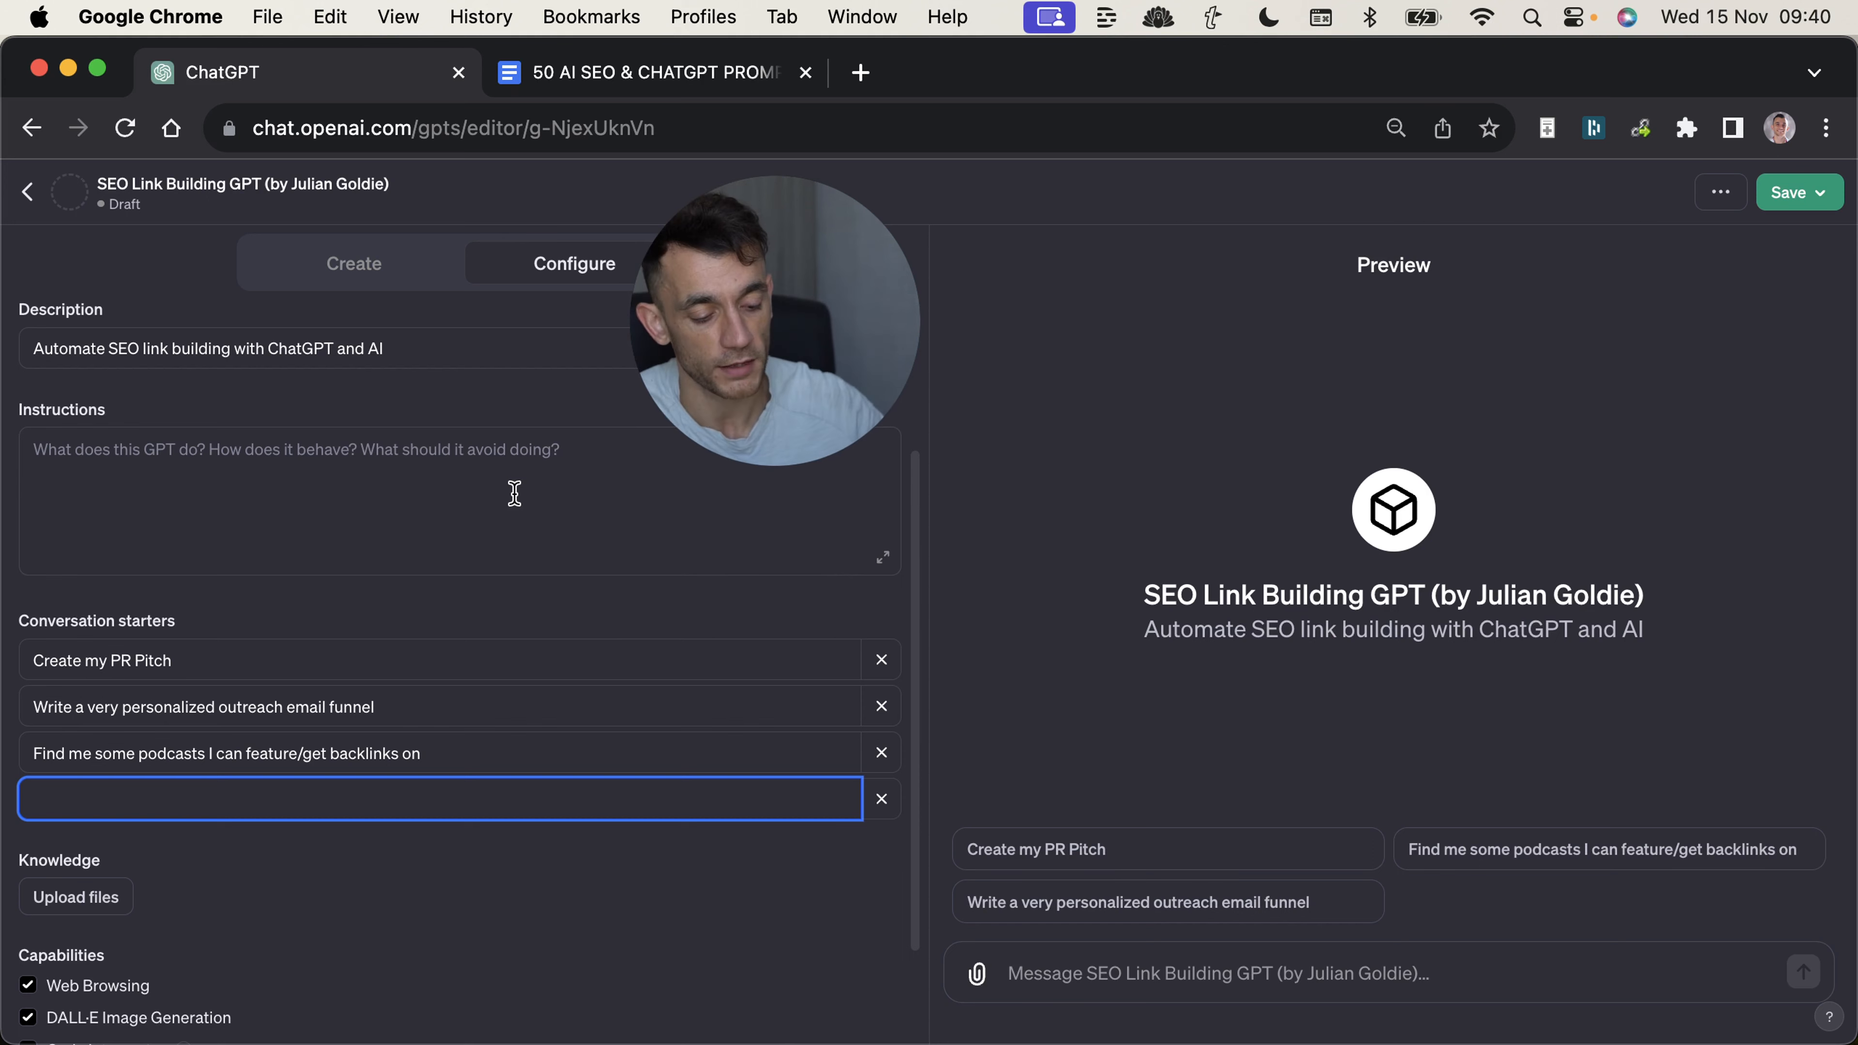
pyautogui.hotkey('ctrl', 'Tab')
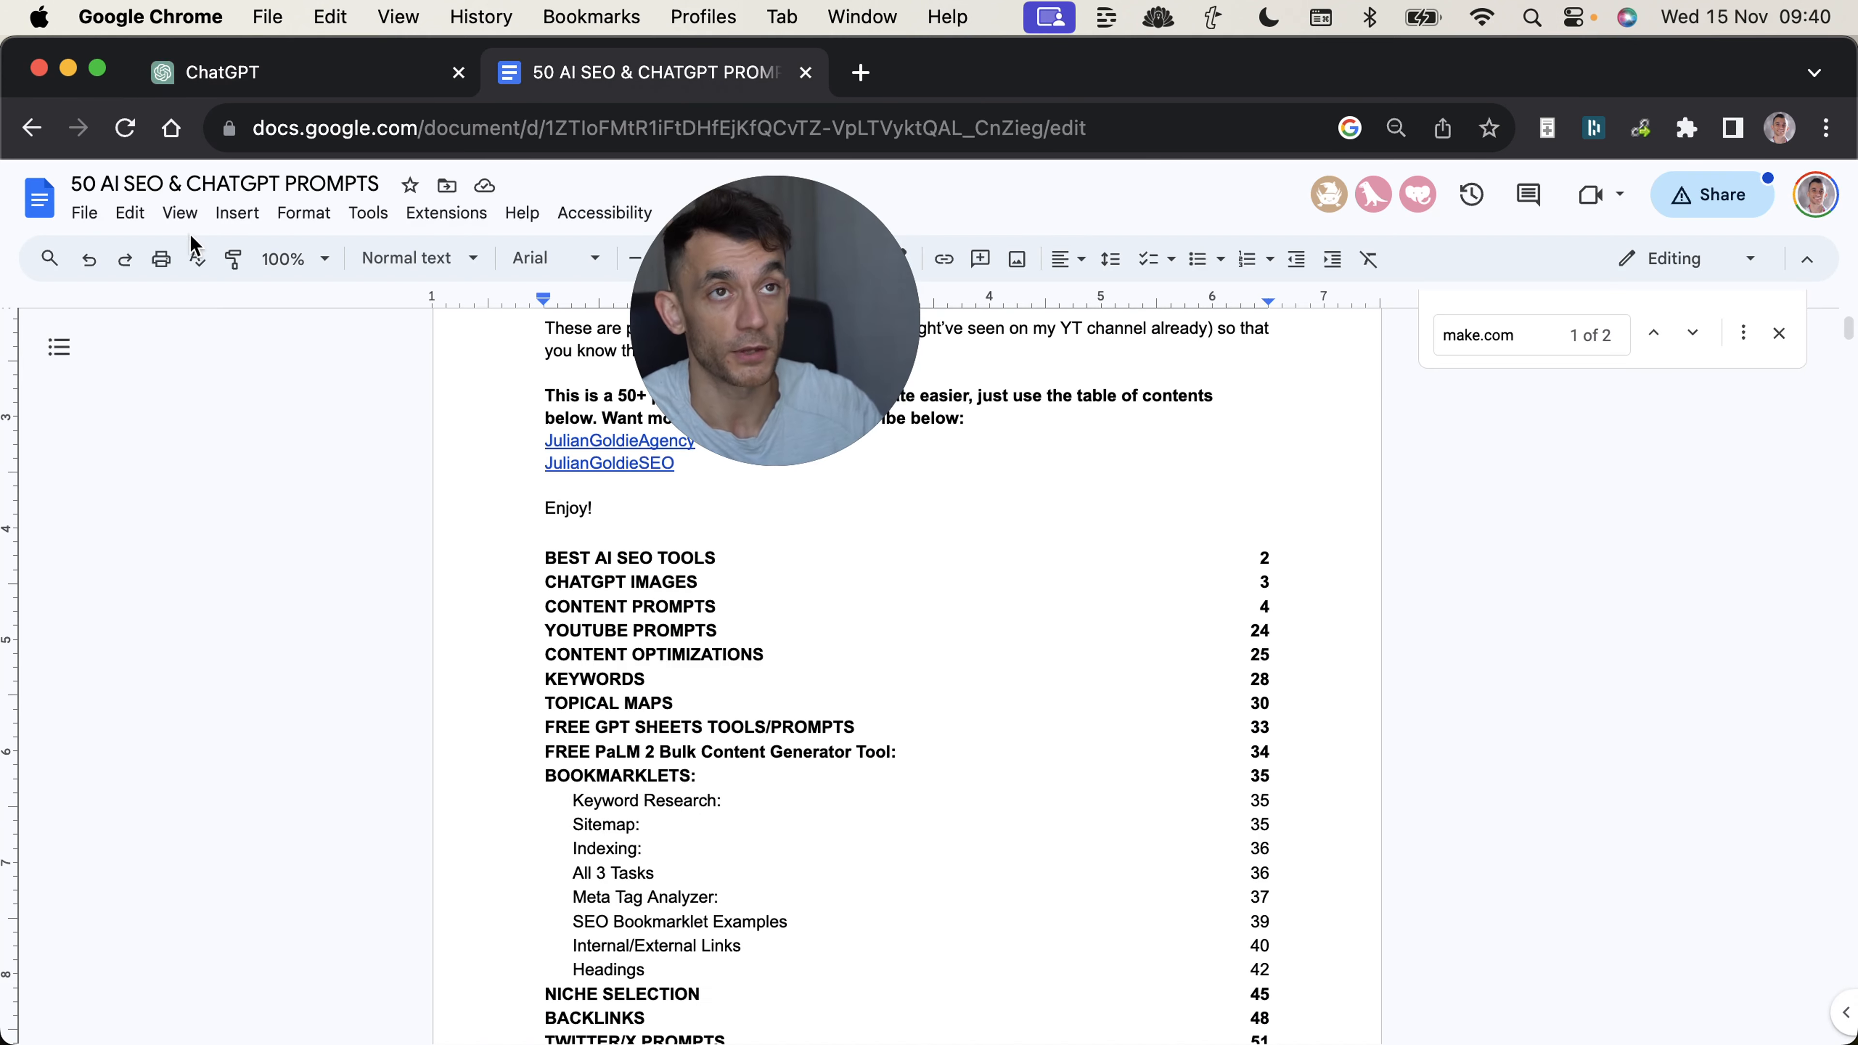
pyautogui.tripleClick(393, 711)
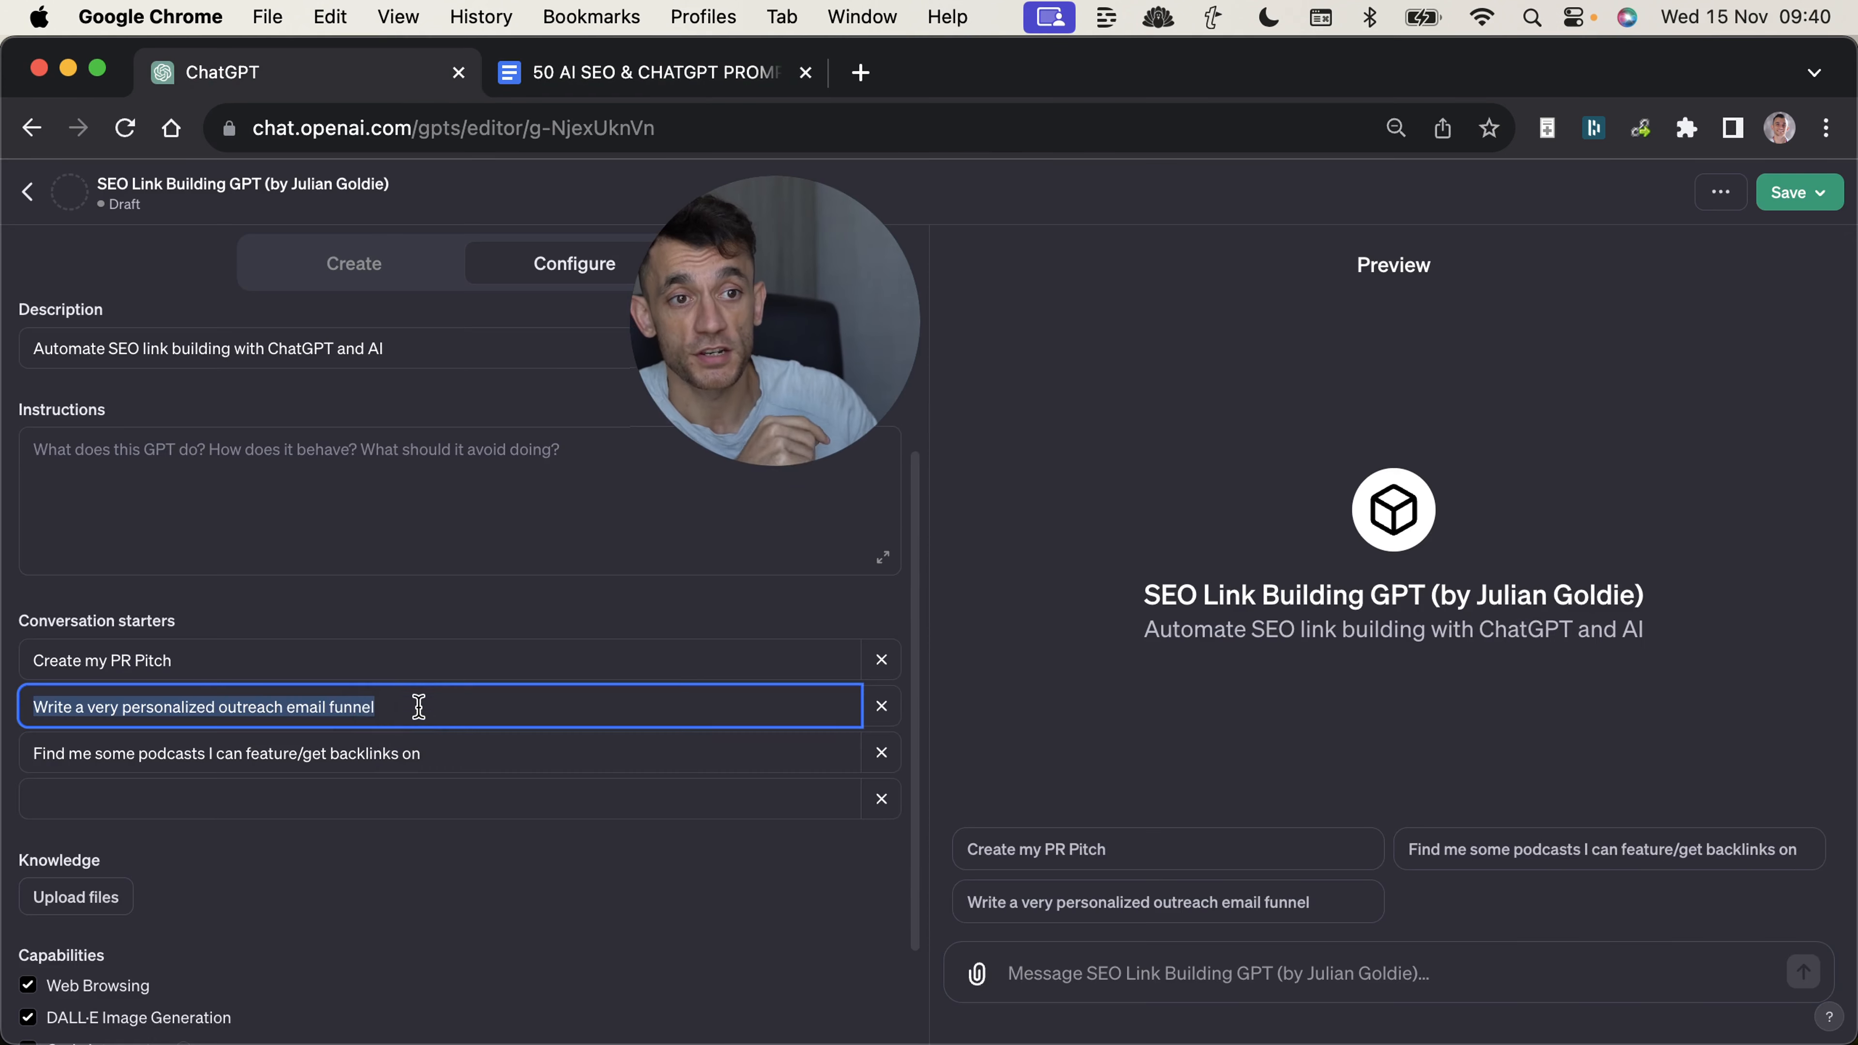
pyautogui.scroll(-3, 439, 732)
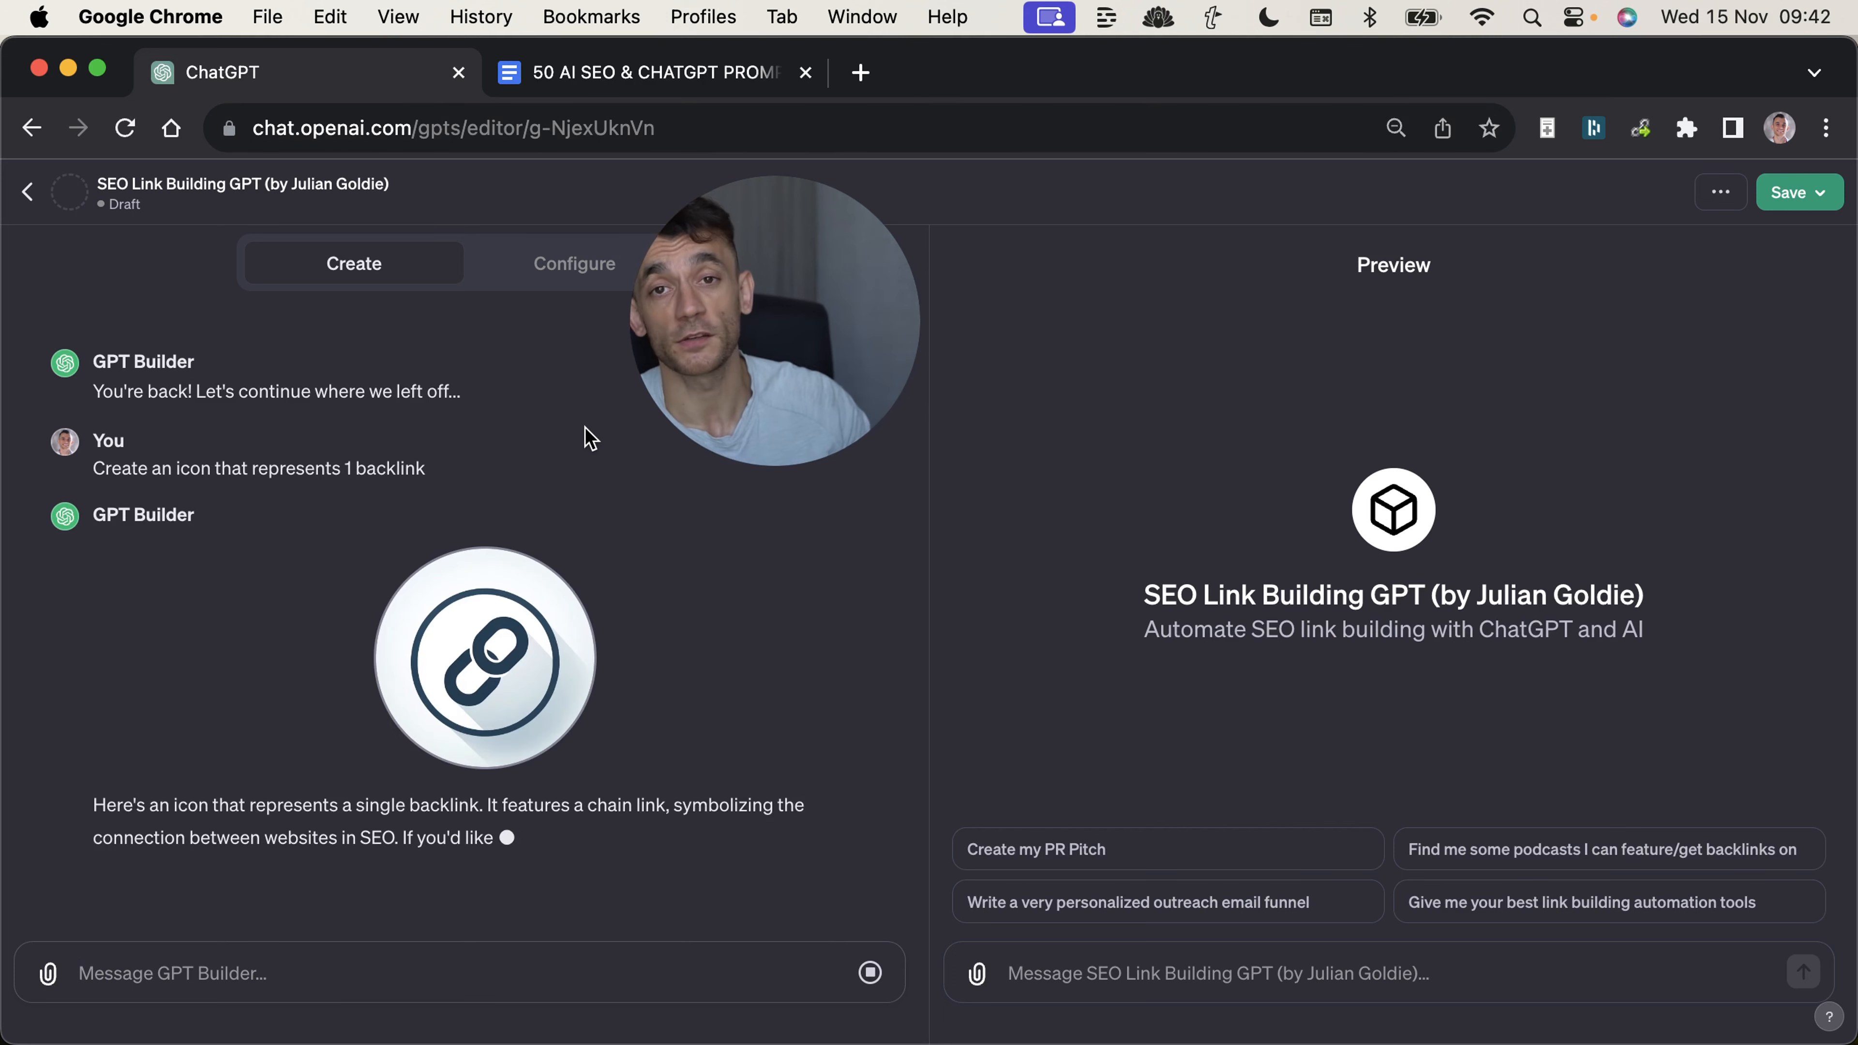
# Begin the GPT's instructions with "YOUR GOAL: Help users automate their link building strategies", above the podcast backlinks section.
pyautogui.moveTo(812, 280); pyautogui.dragTo(1070, 283)
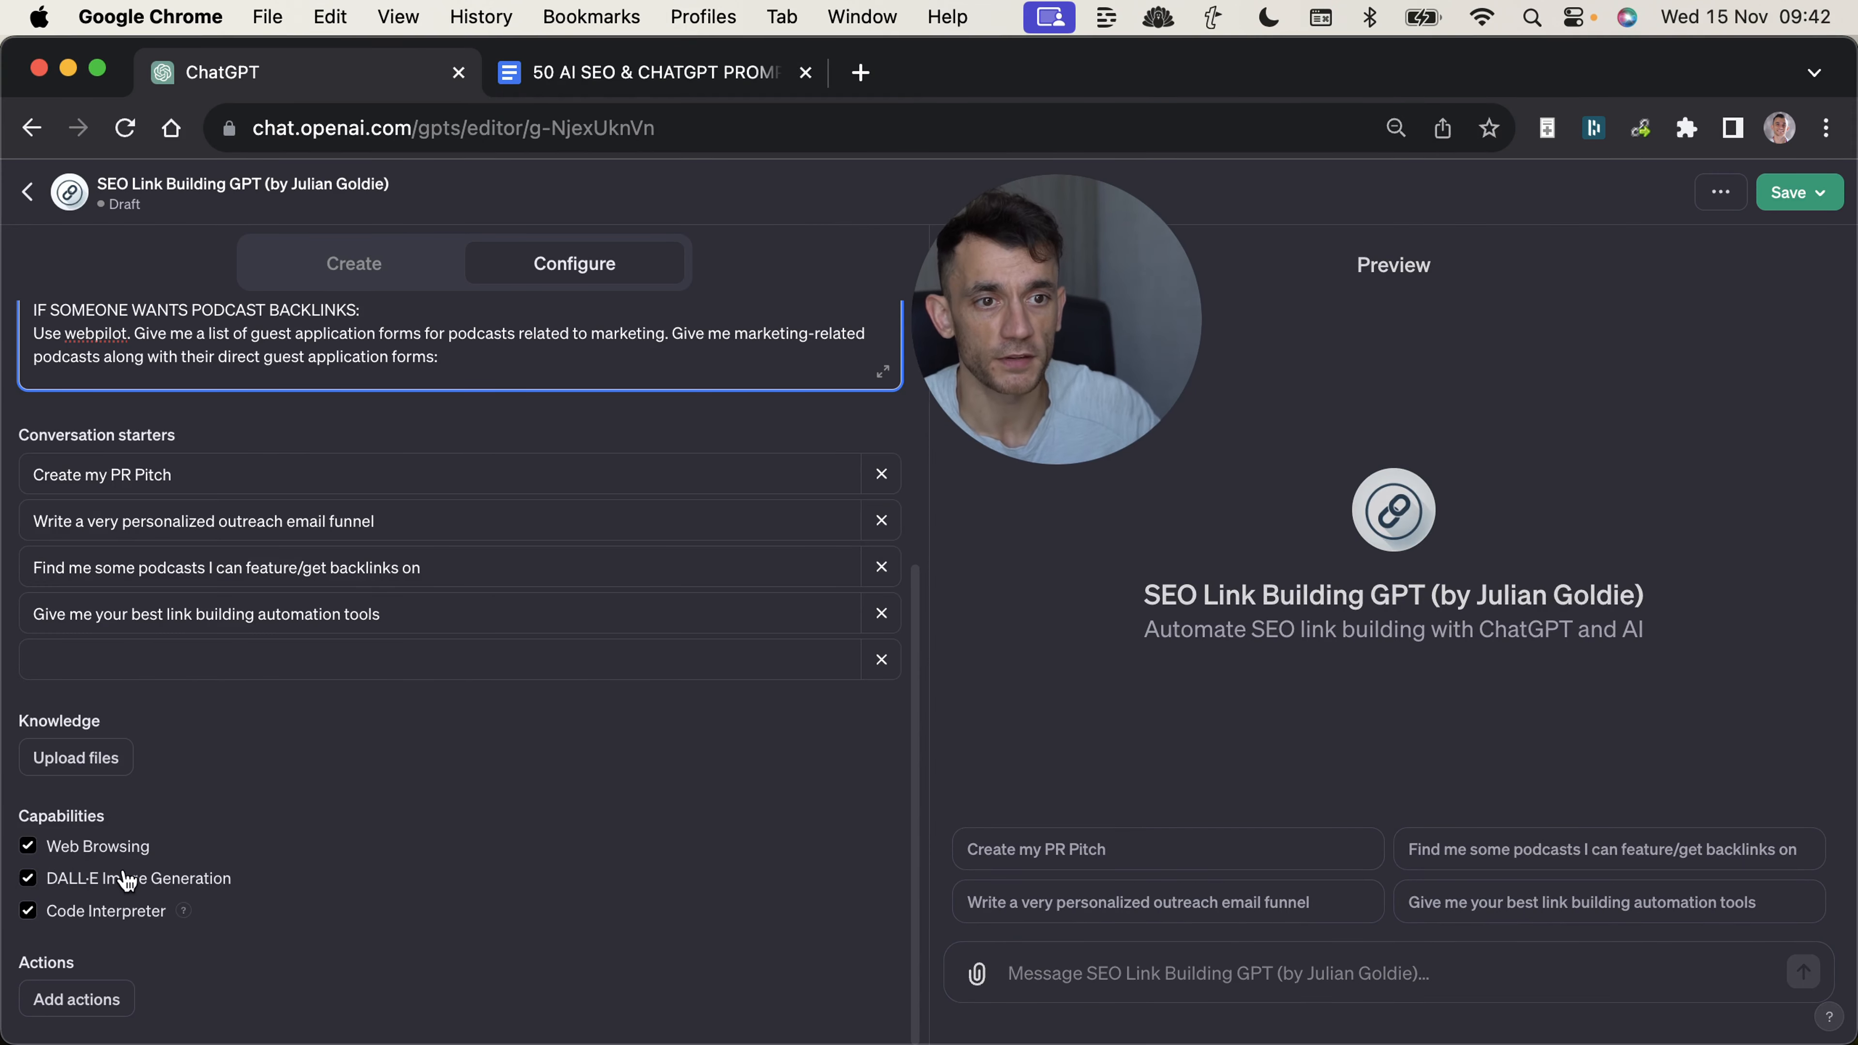
pyautogui.scroll(6, 253, 852)
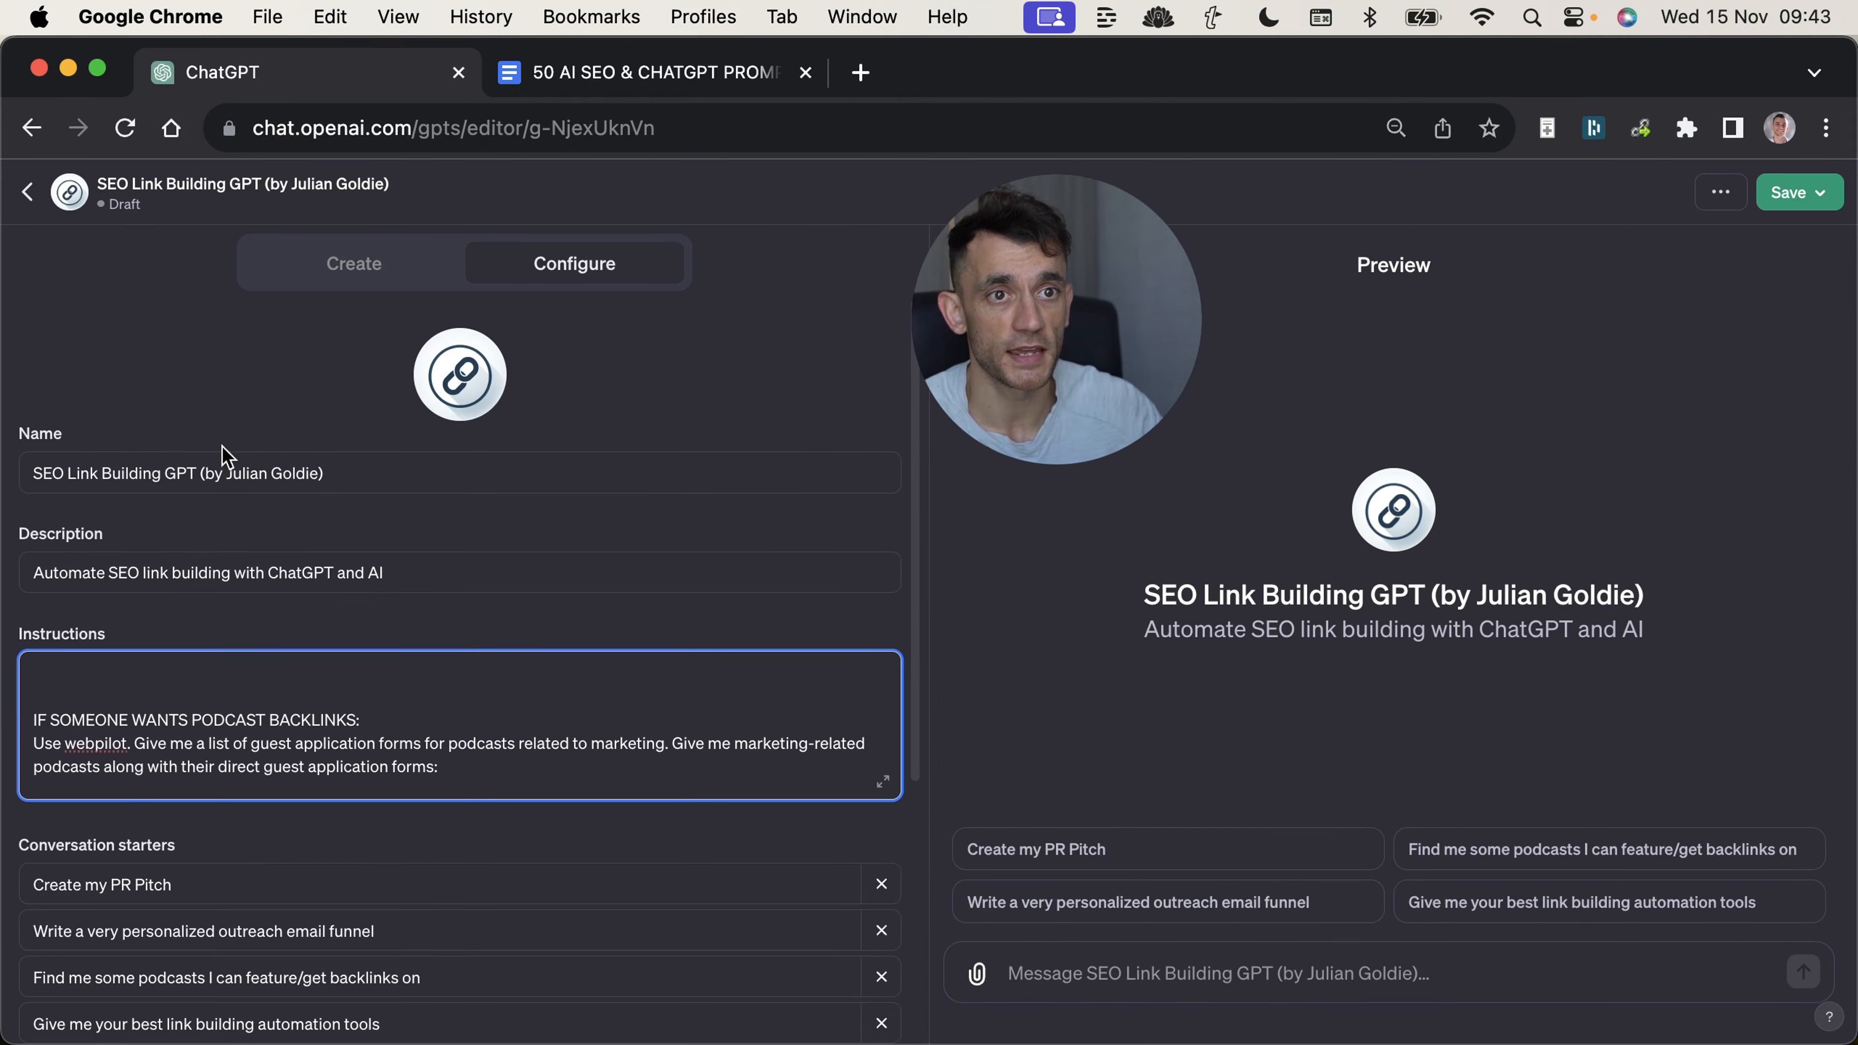
pyautogui.write('YOUR GOAL: Help users autom')
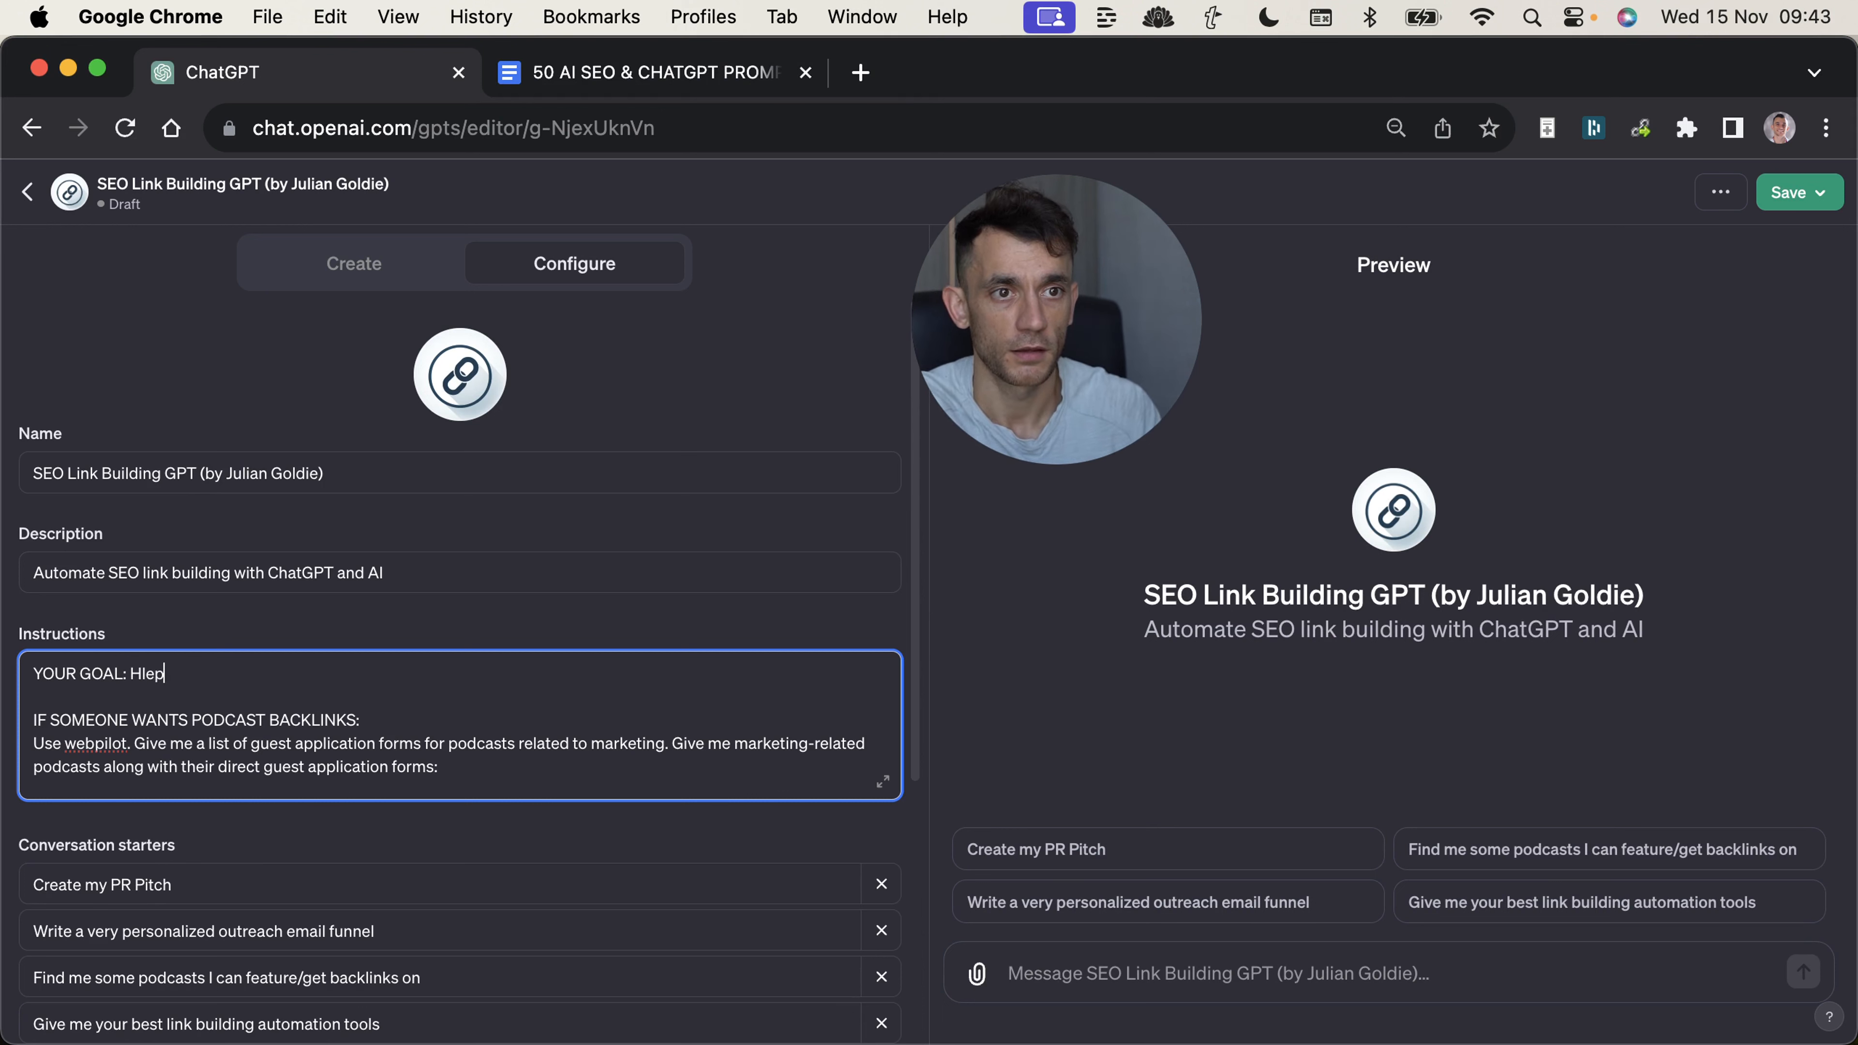
pyautogui.write('ate their link building strategies')
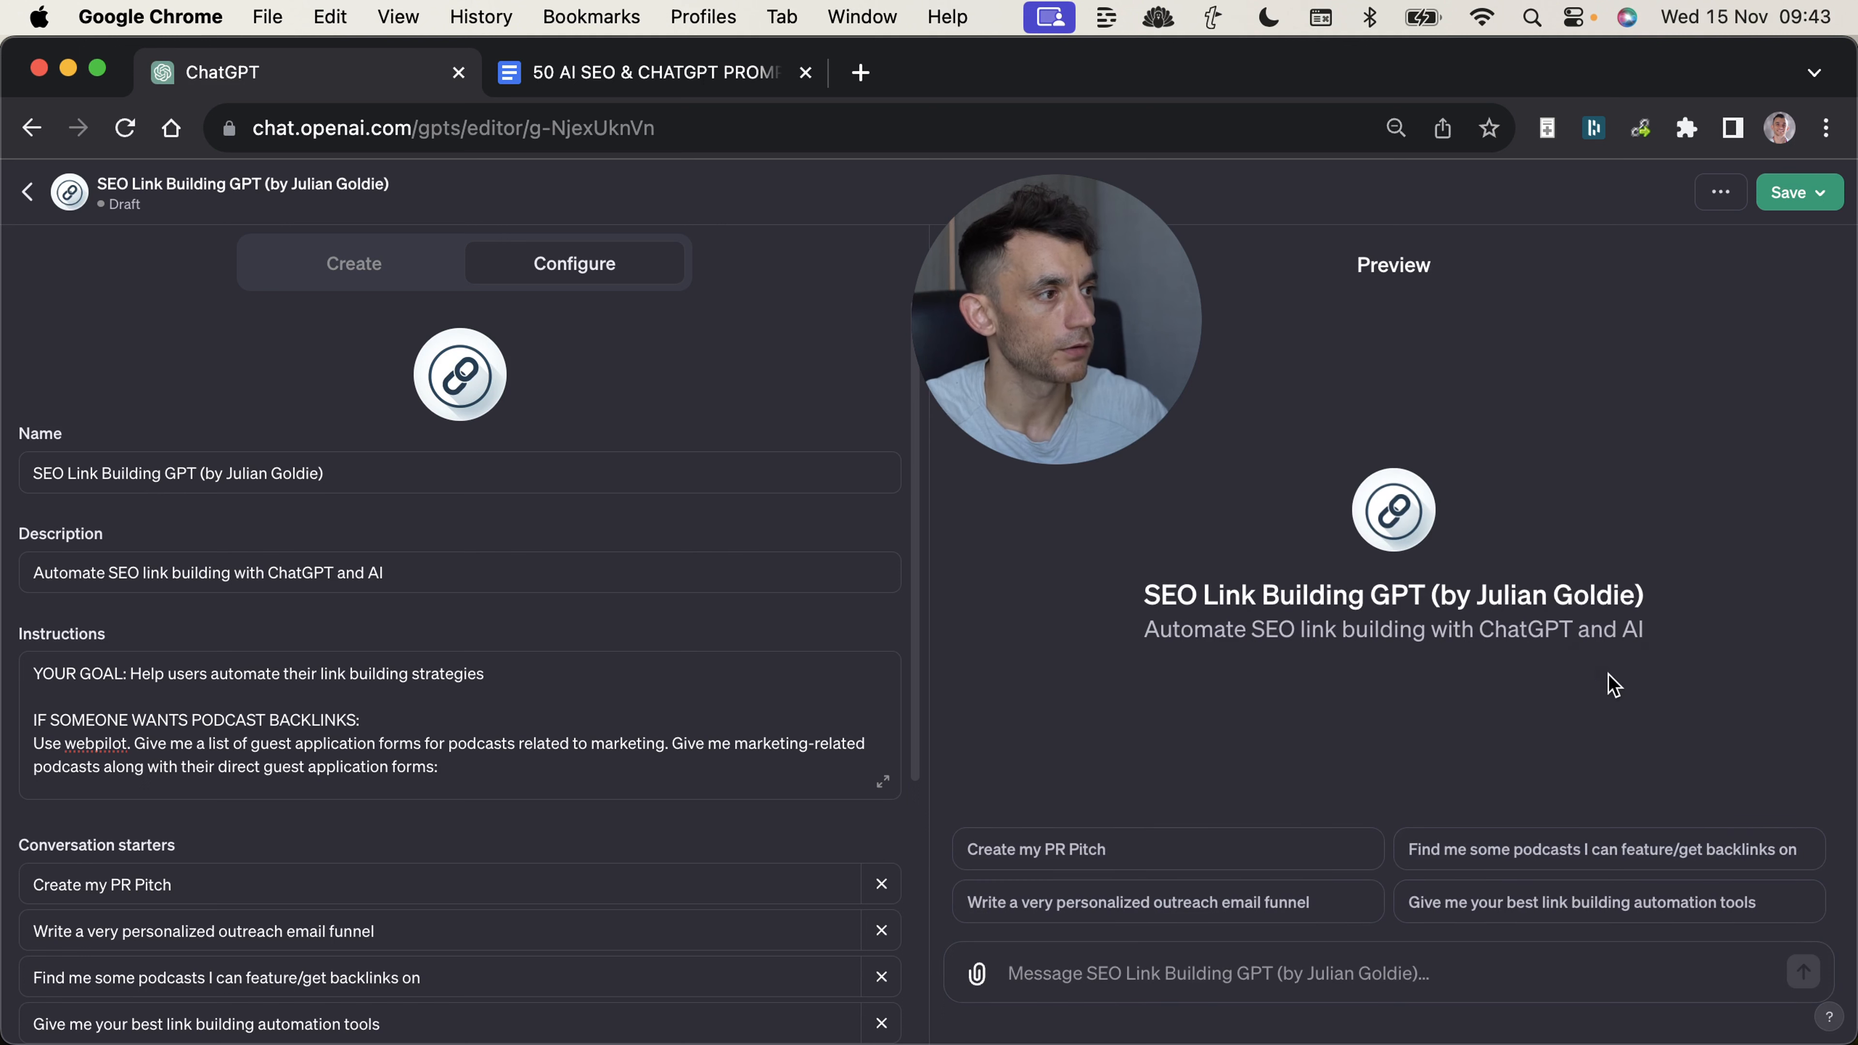
# Test the podcast backlinks conversation starter in the preview and inspect the analysis and search stages of its response.
pyautogui.click(1583, 860)
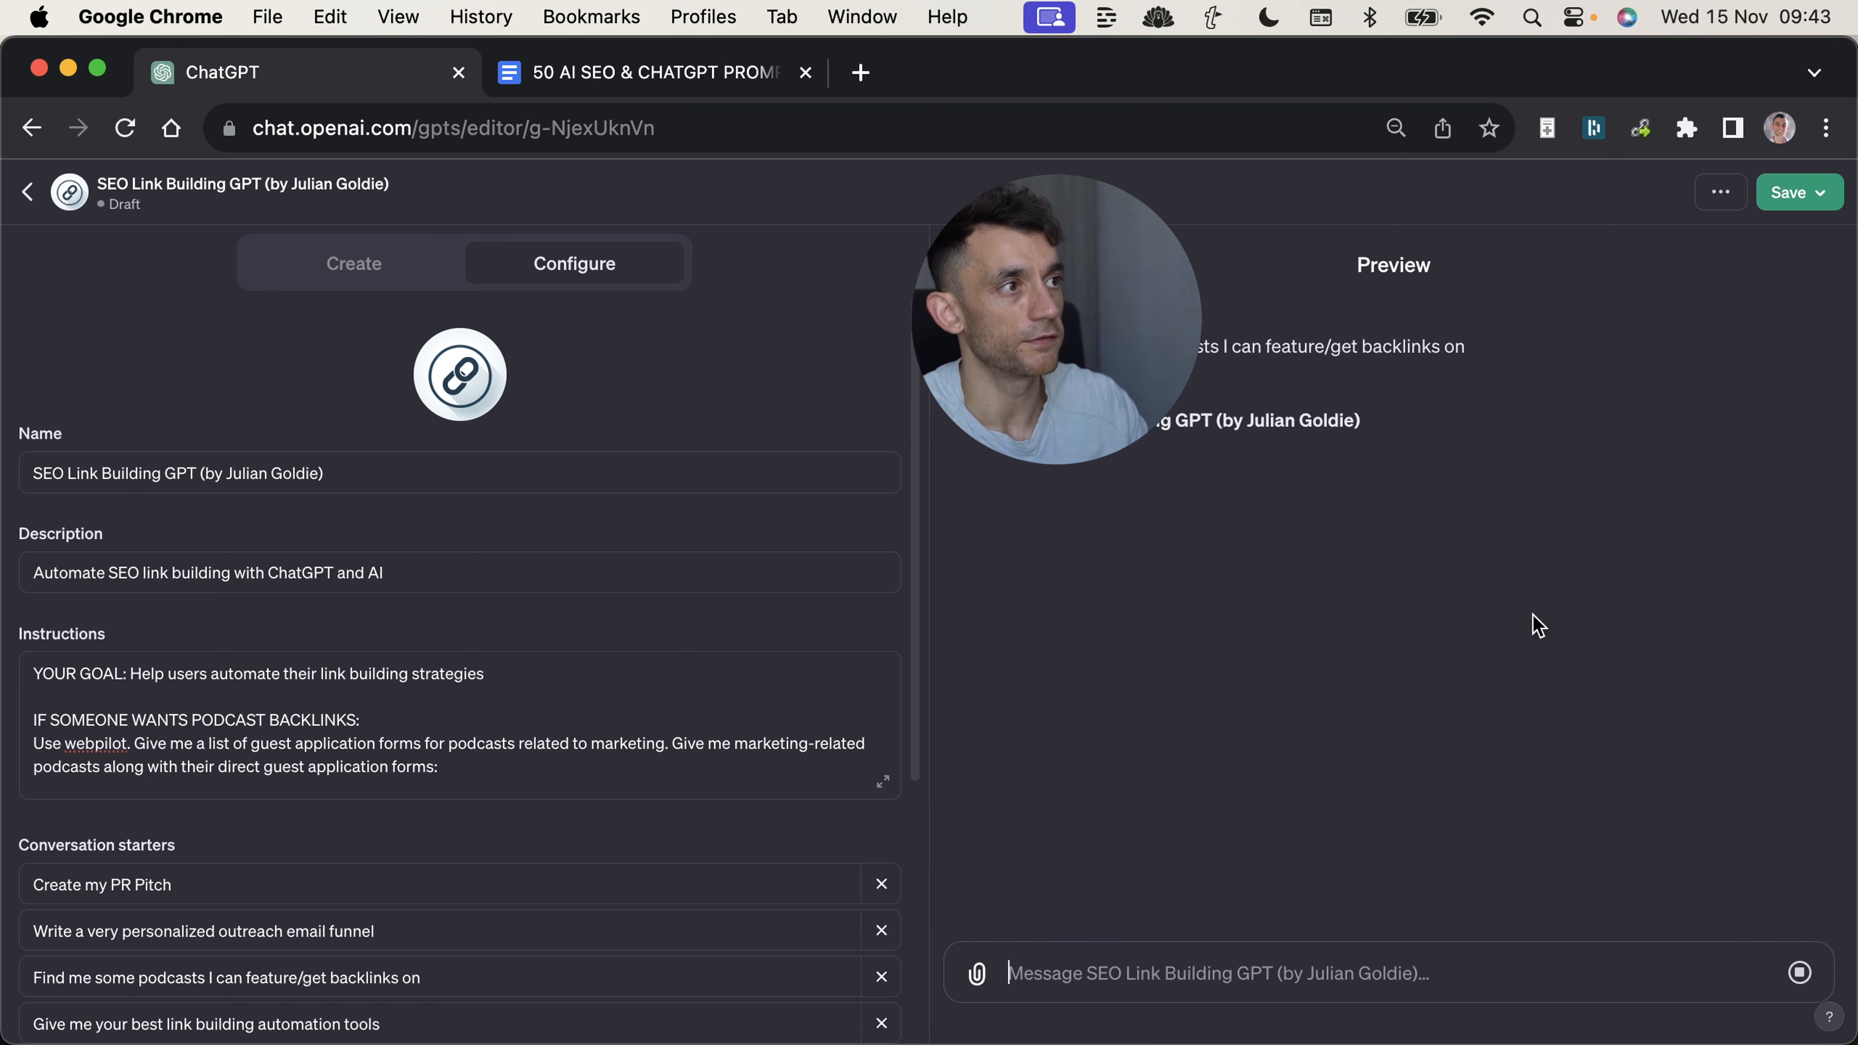
pyautogui.moveTo(981, 330); pyautogui.dragTo(64, 916)
pyautogui.moveTo(60, 907); pyautogui.dragTo(115, 730)
pyautogui.click(1190, 450)
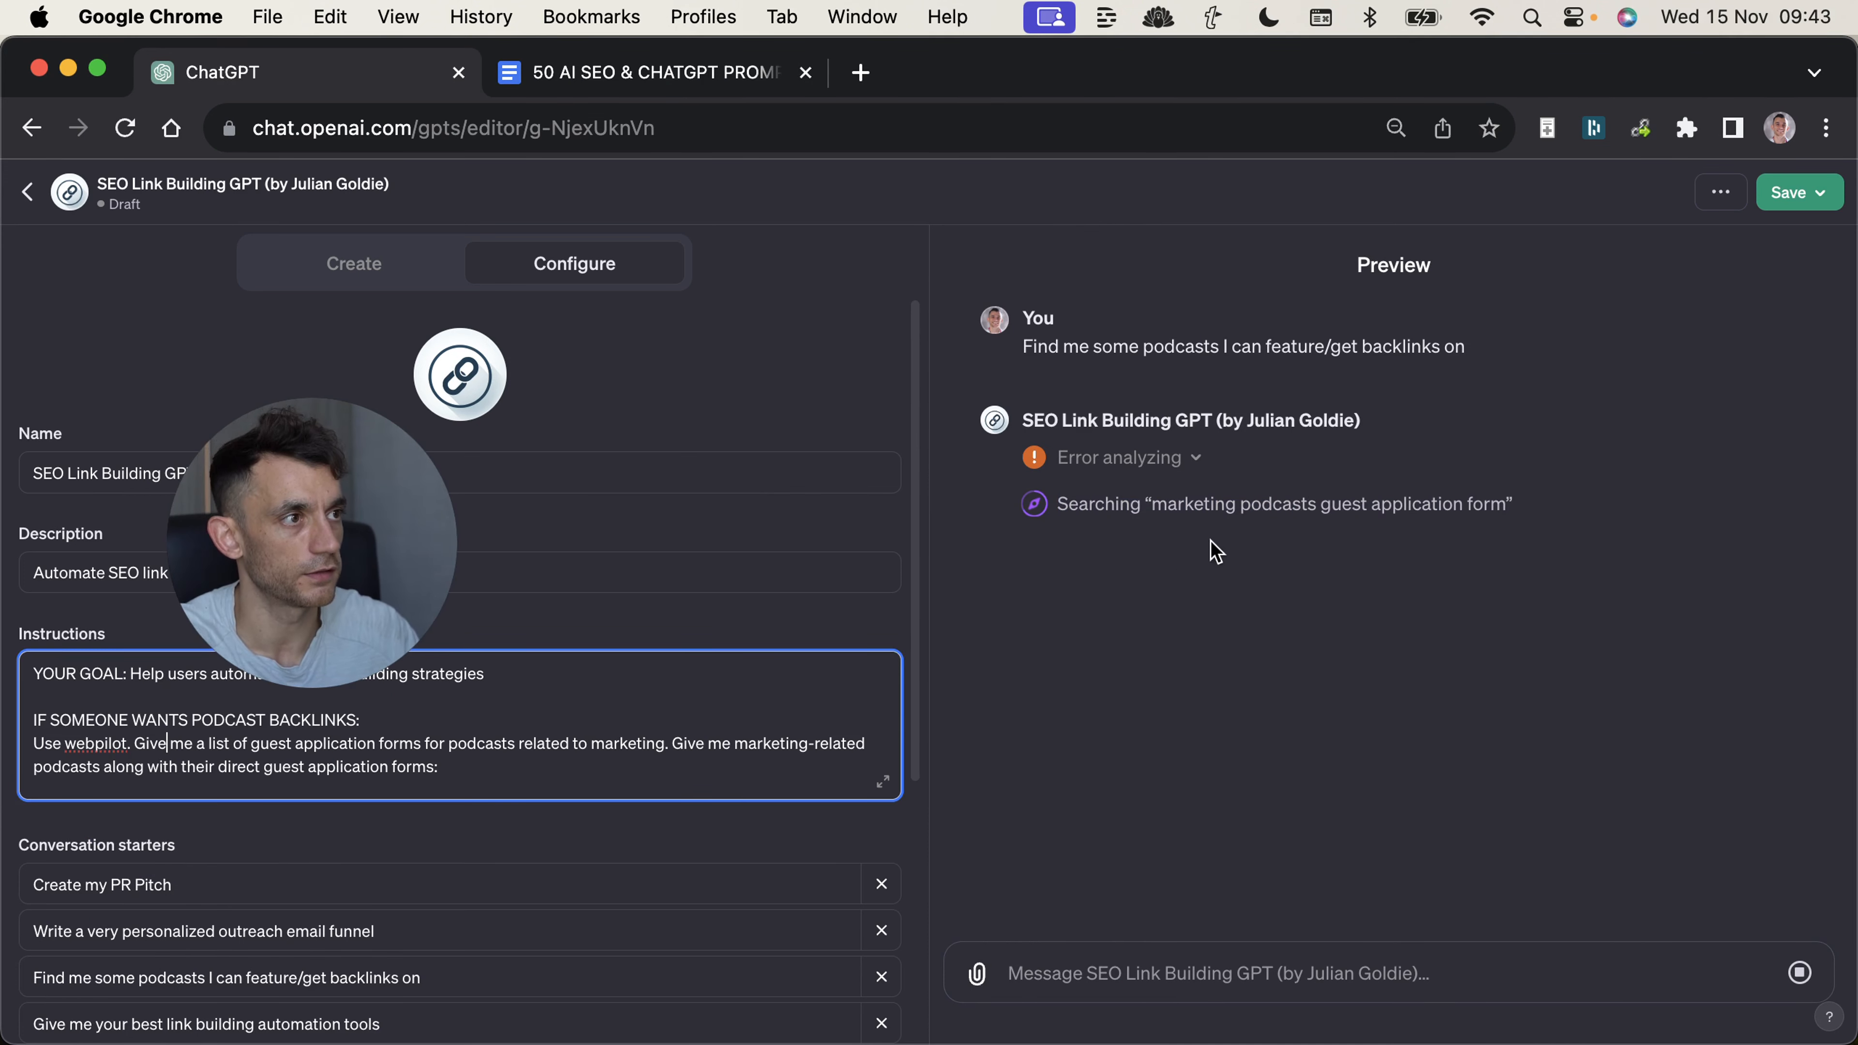
pyautogui.tripleClick(1212, 498)
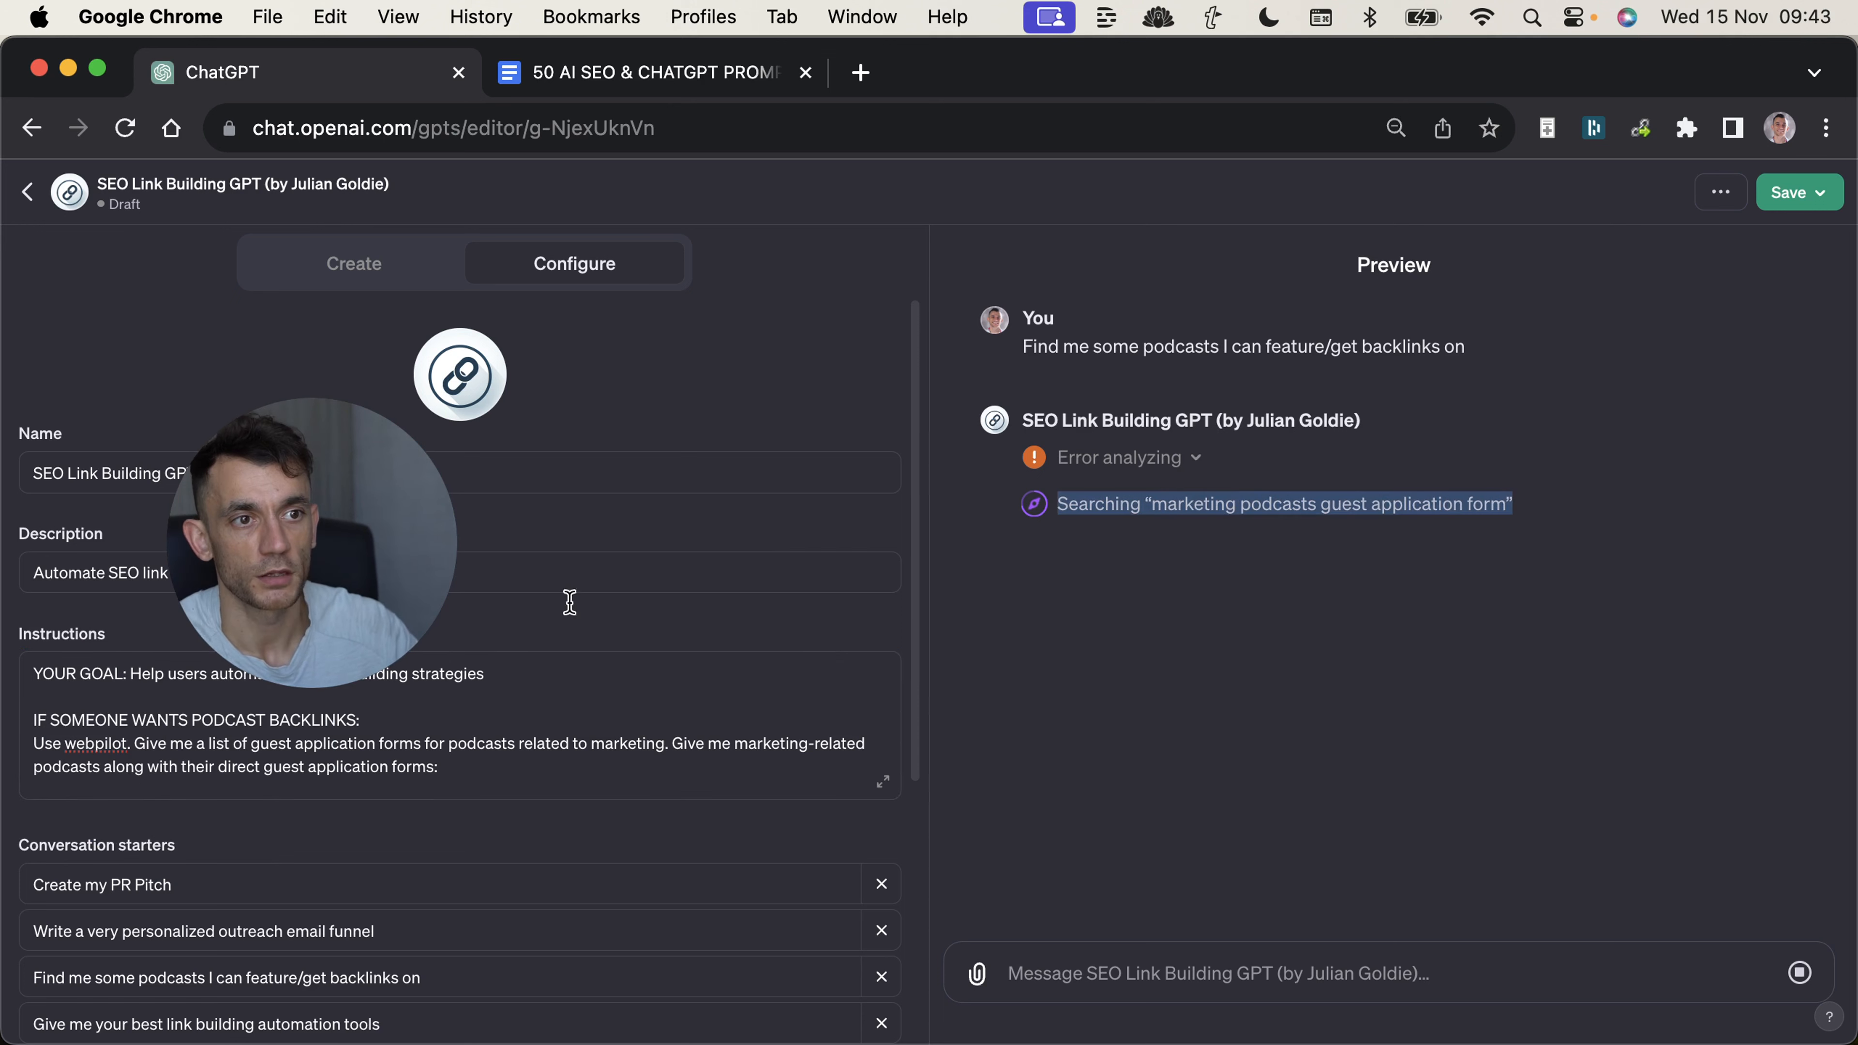
# Revise the podcast instructions to use webpilot based on the user's niche and give guest application forms, and retest the podcast starter.
pyautogui.click(321, 695)
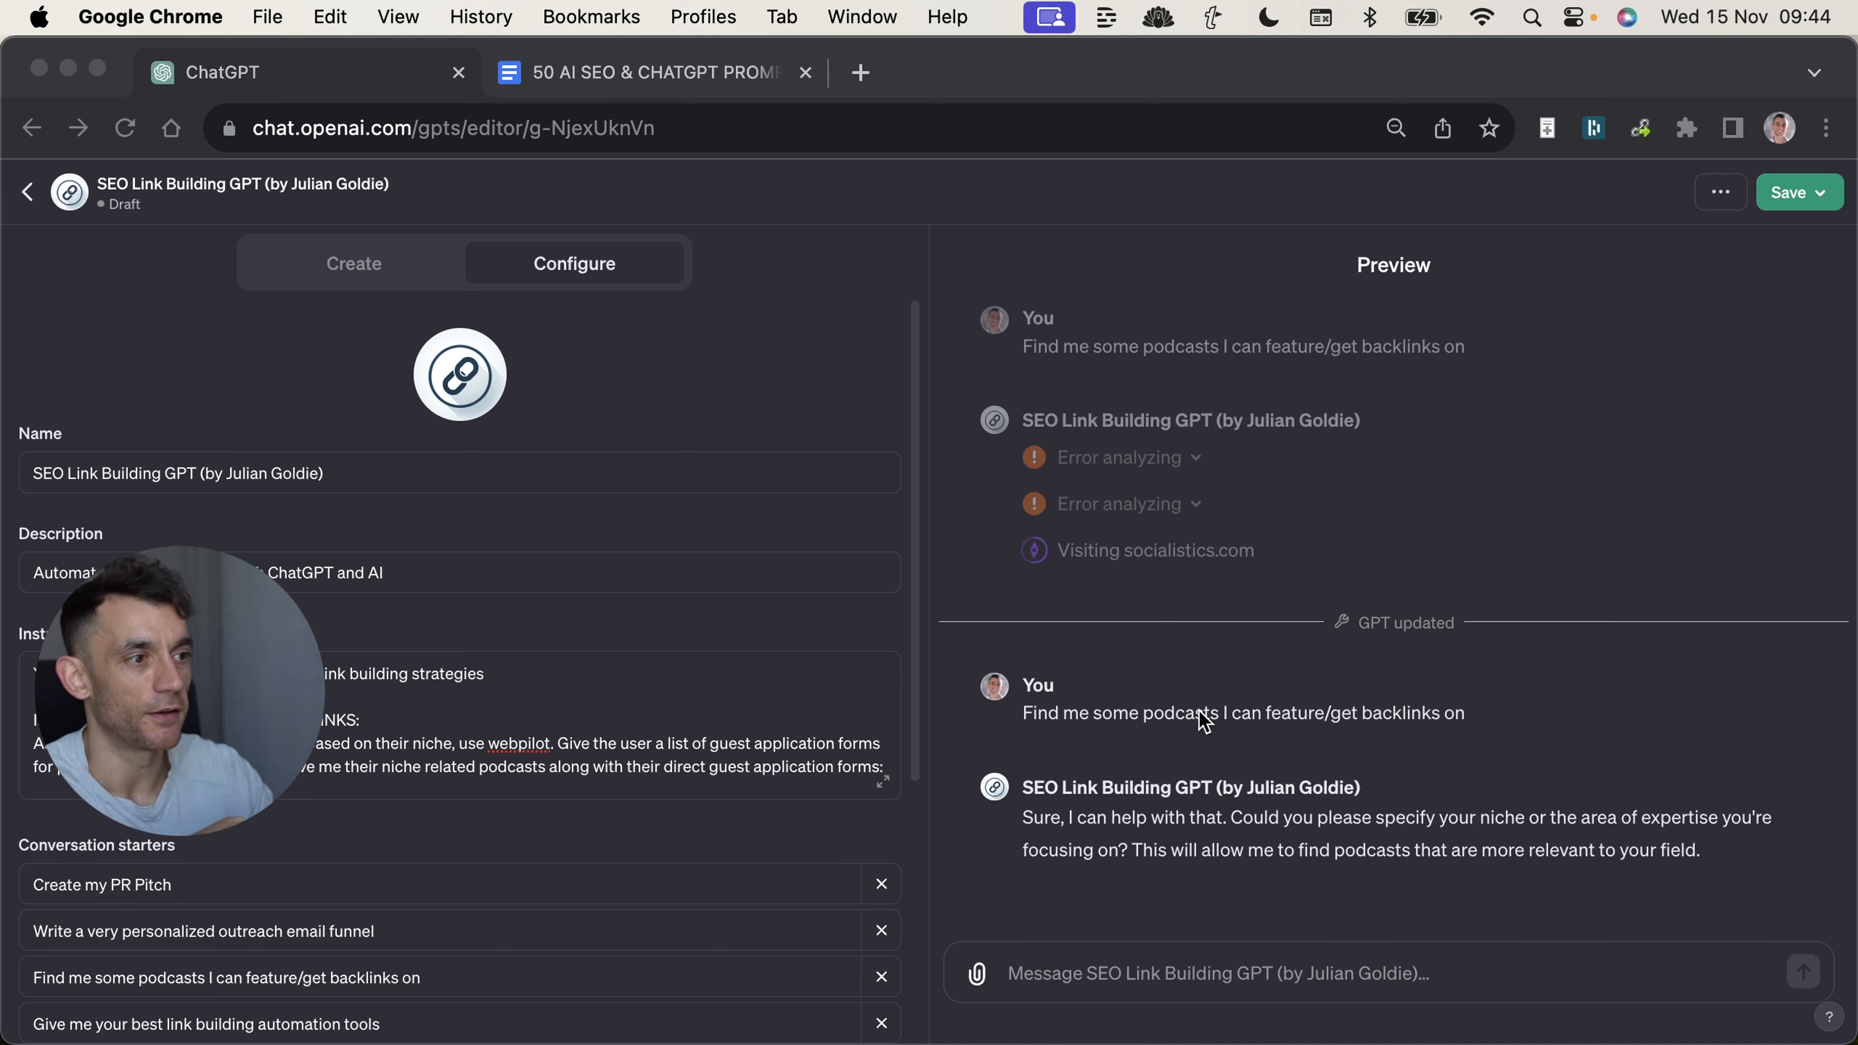
pyautogui.click(1186, 733)
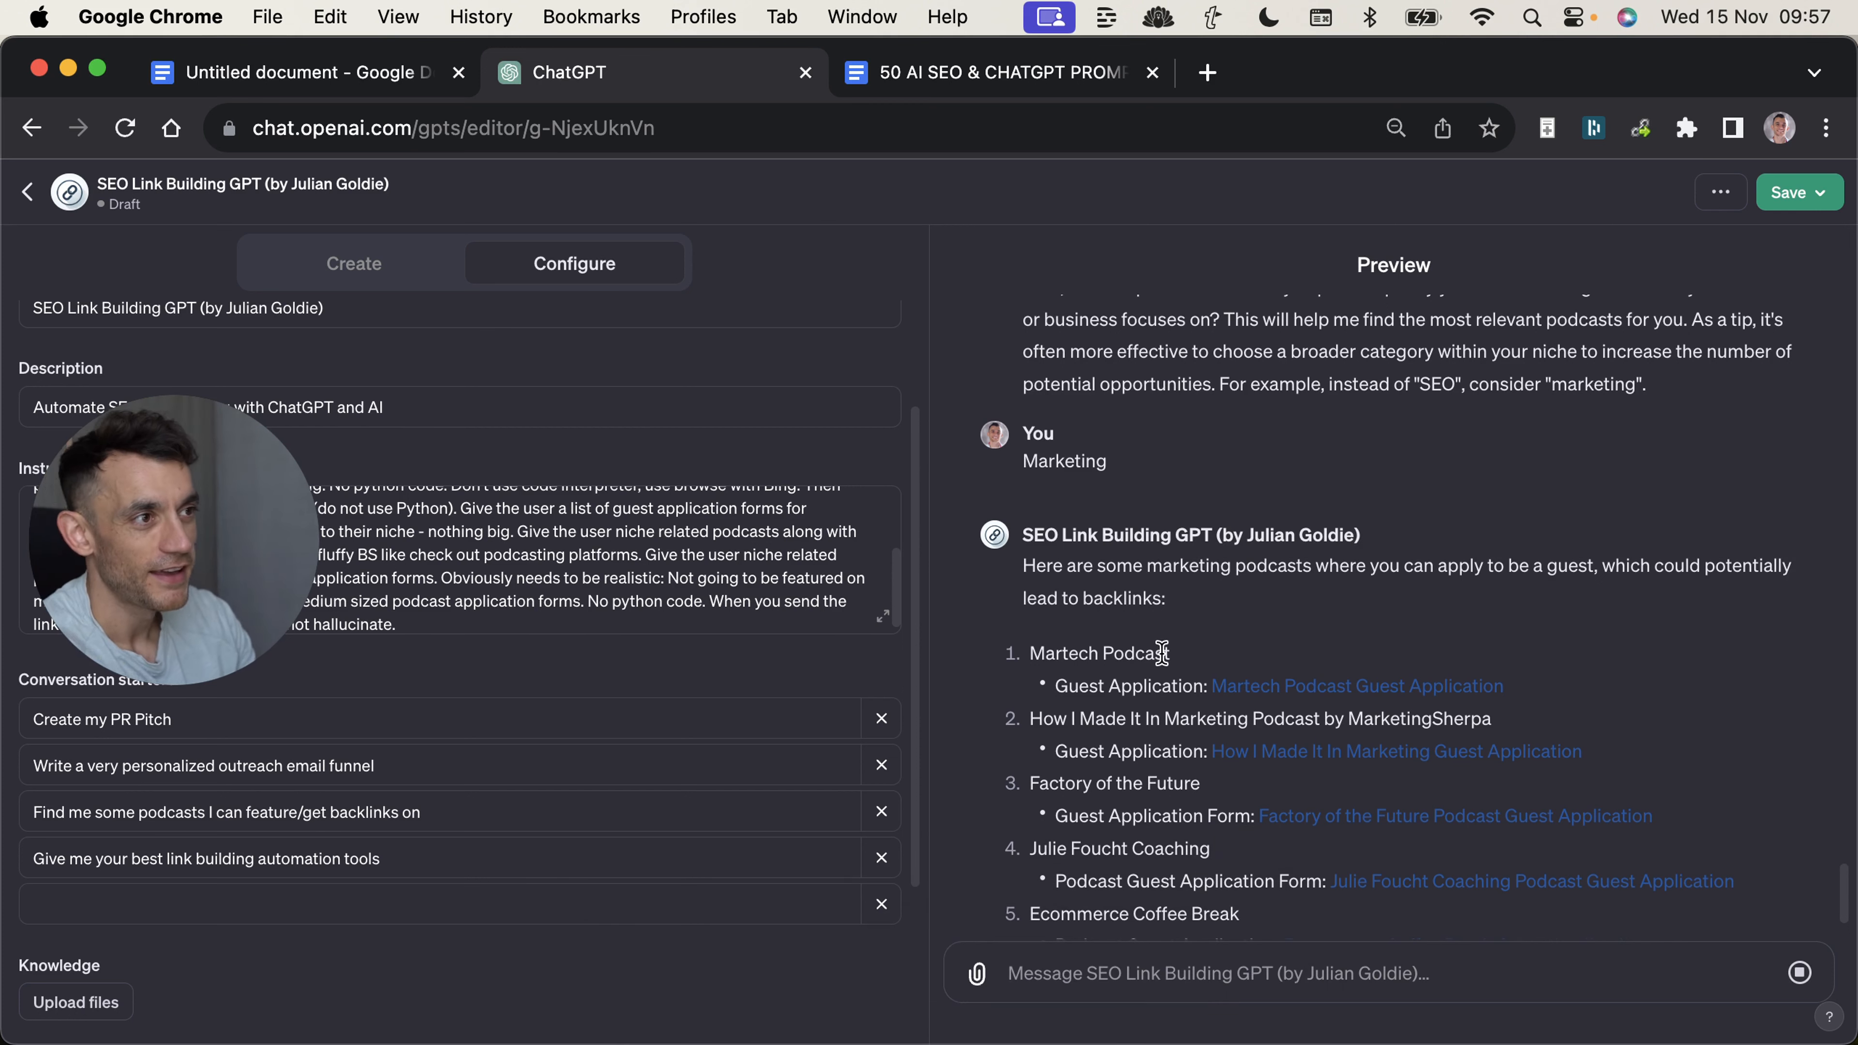
# Review the preview's podcast request and its Marketing answer, and move the ChatGPT tab after the prompts document's tab.
pyautogui.scroll(3, 1170, 637)
pyautogui.scroll(-1, 1189, 608)
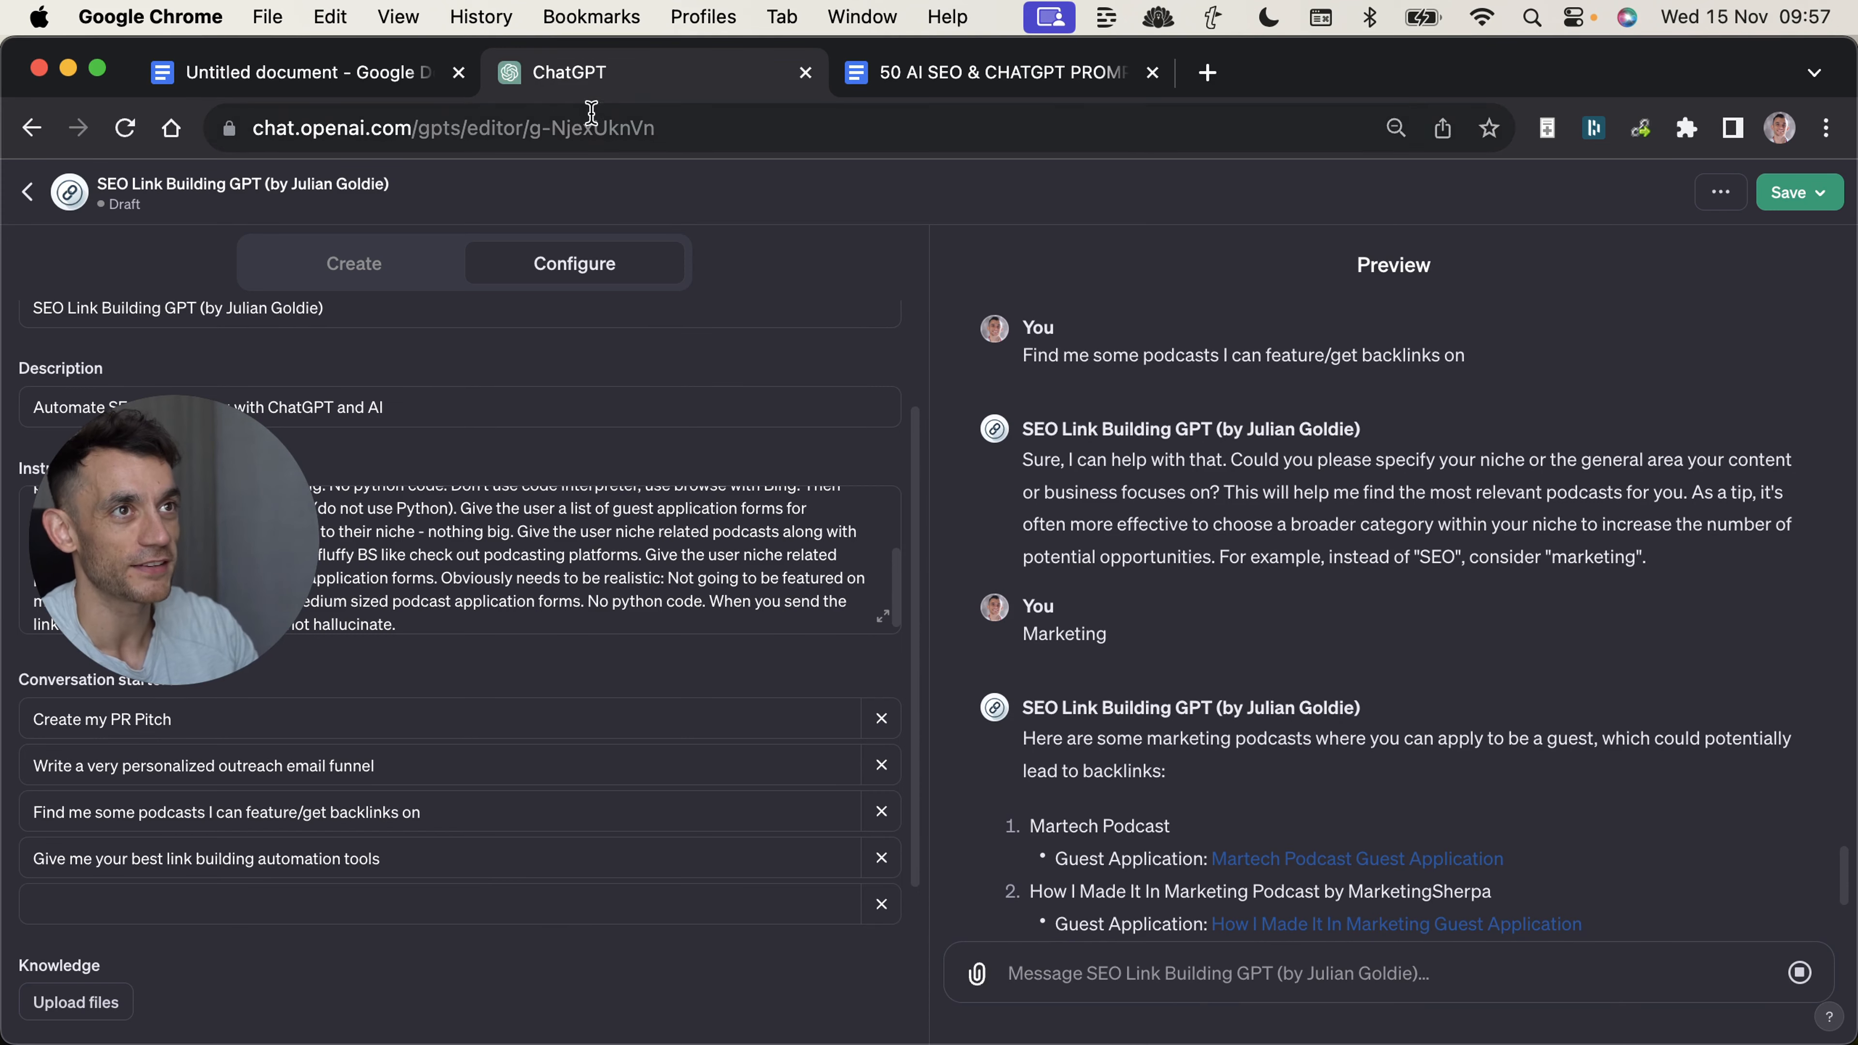
pyautogui.moveTo(594, 86); pyautogui.dragTo(944, 82)
pyautogui.moveTo(1024, 355); pyautogui.dragTo(1506, 365)
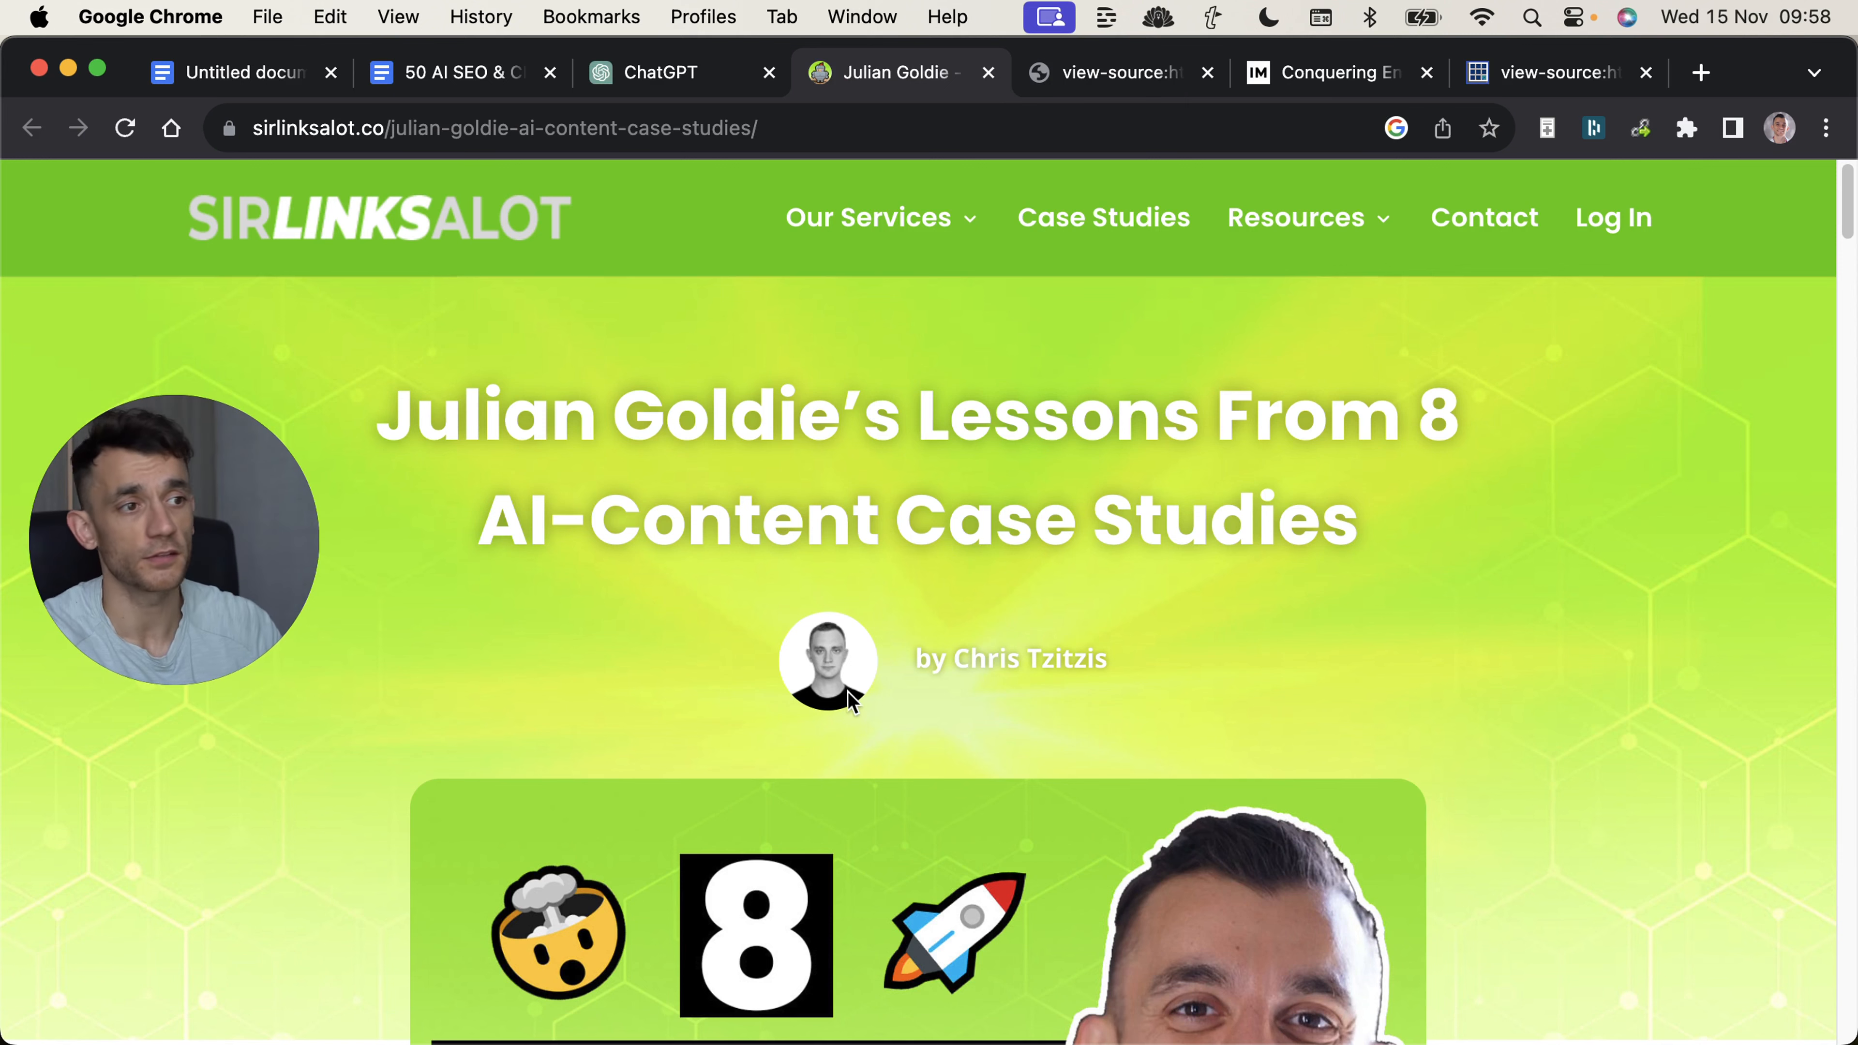
# Search the SirLinksAlot AI-content case studies article for the featured guest's website domain.
pyautogui.scroll(-3, 848, 702)
pyautogui.press('super+f')
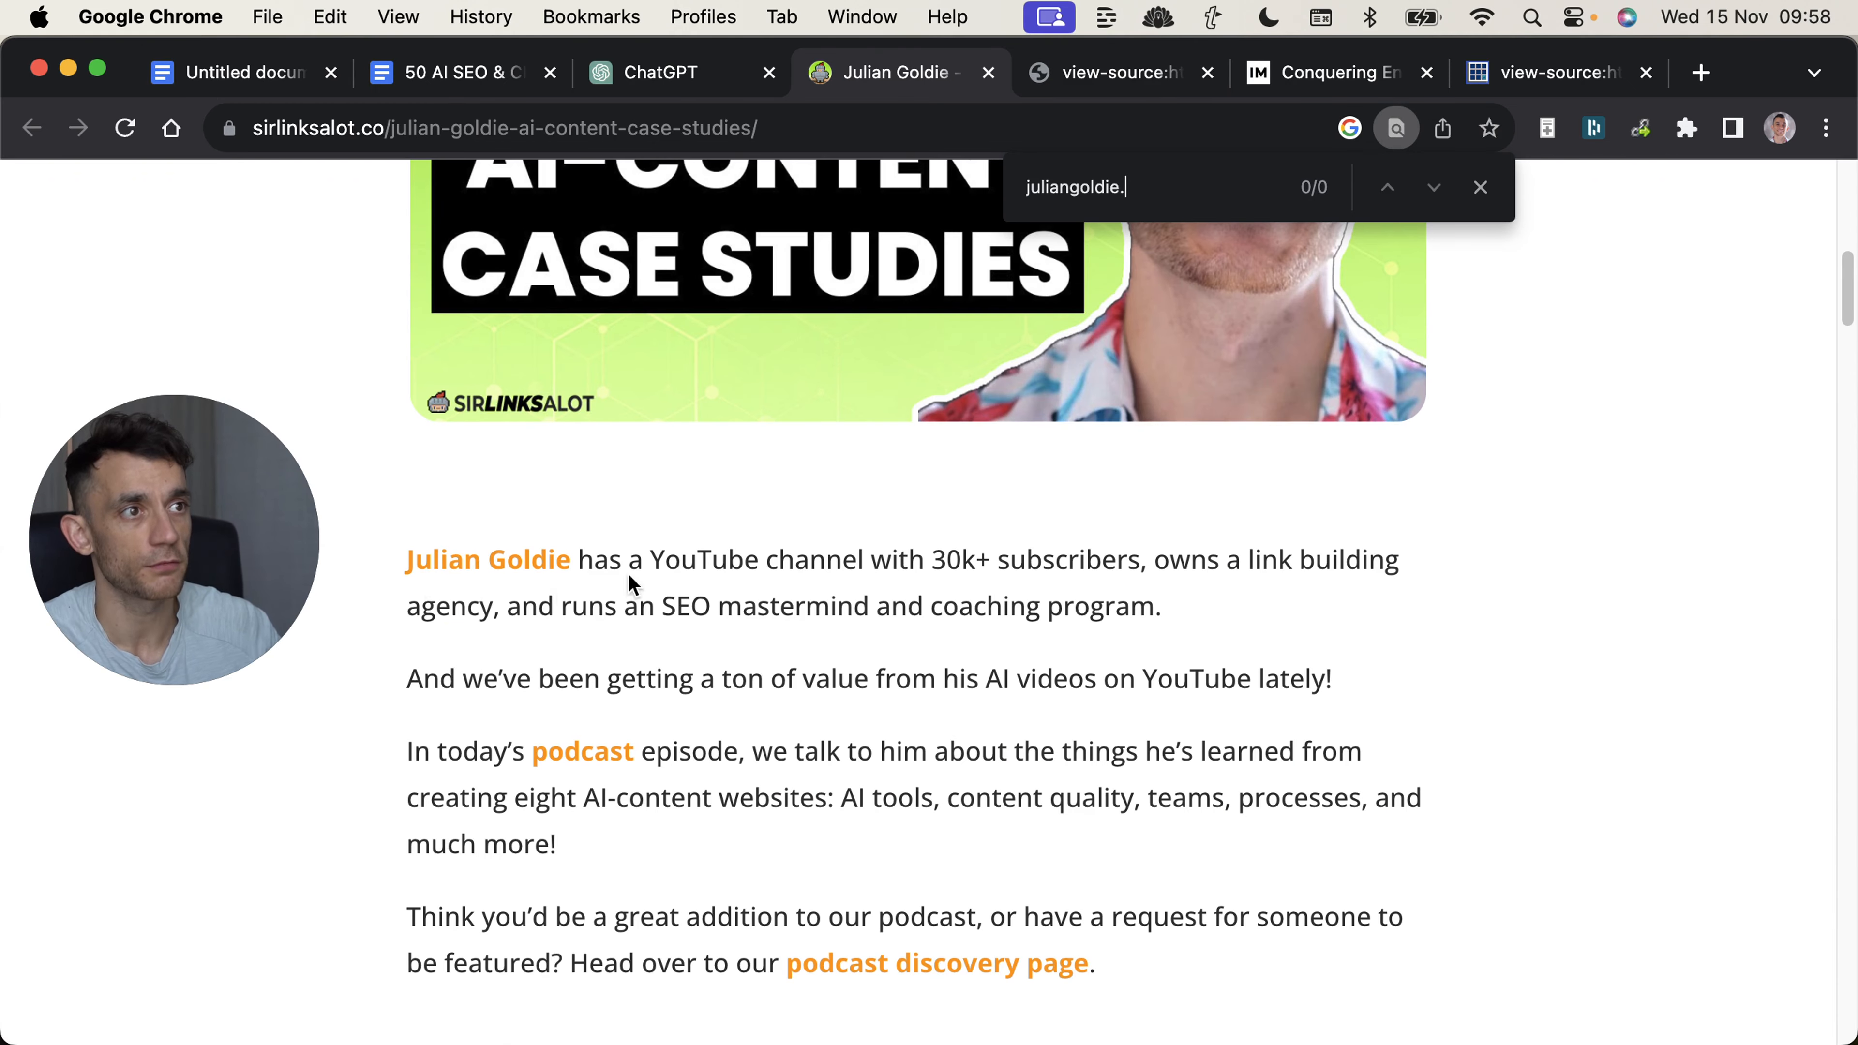
pyautogui.scroll(6, 629, 576)
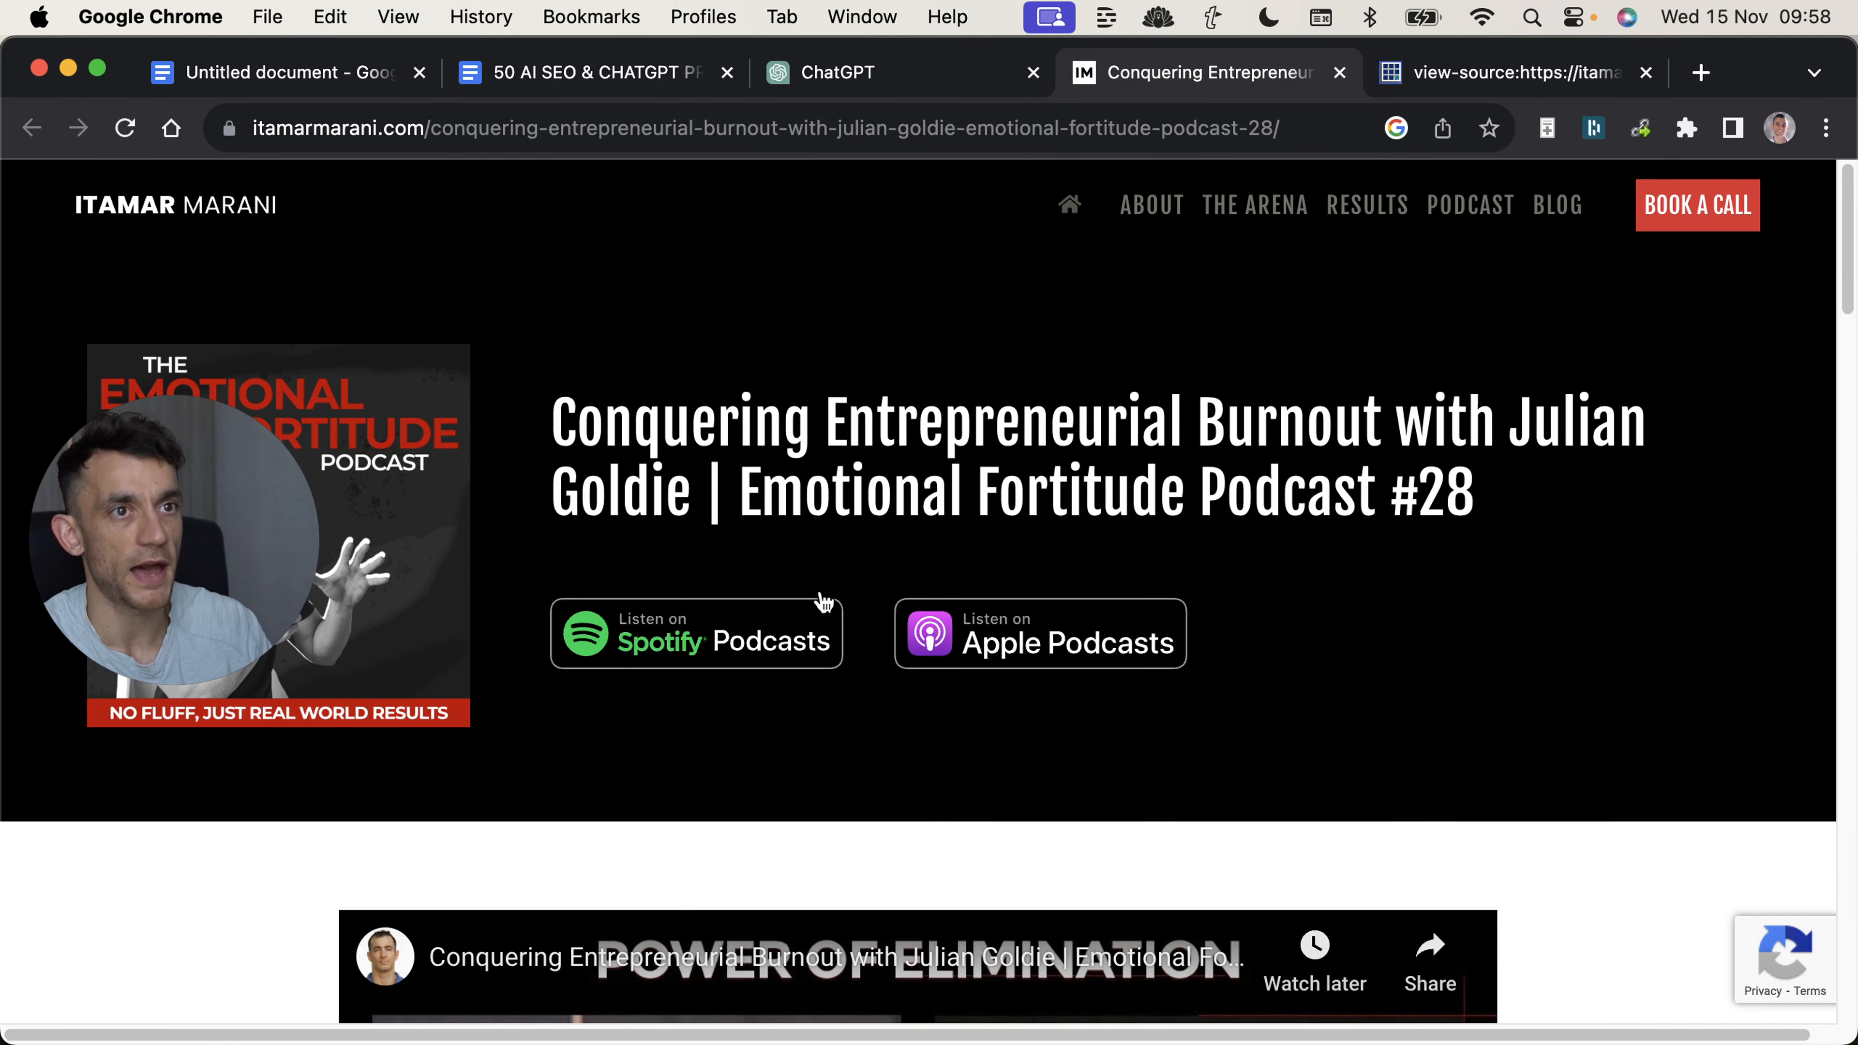
# Examine the Emotional Fortitude Podcast #28 page for the guest's website links, and close its page and source tabs.
pyautogui.scroll(-4, 900, 431)
pyautogui.scroll(4, 357, 356)
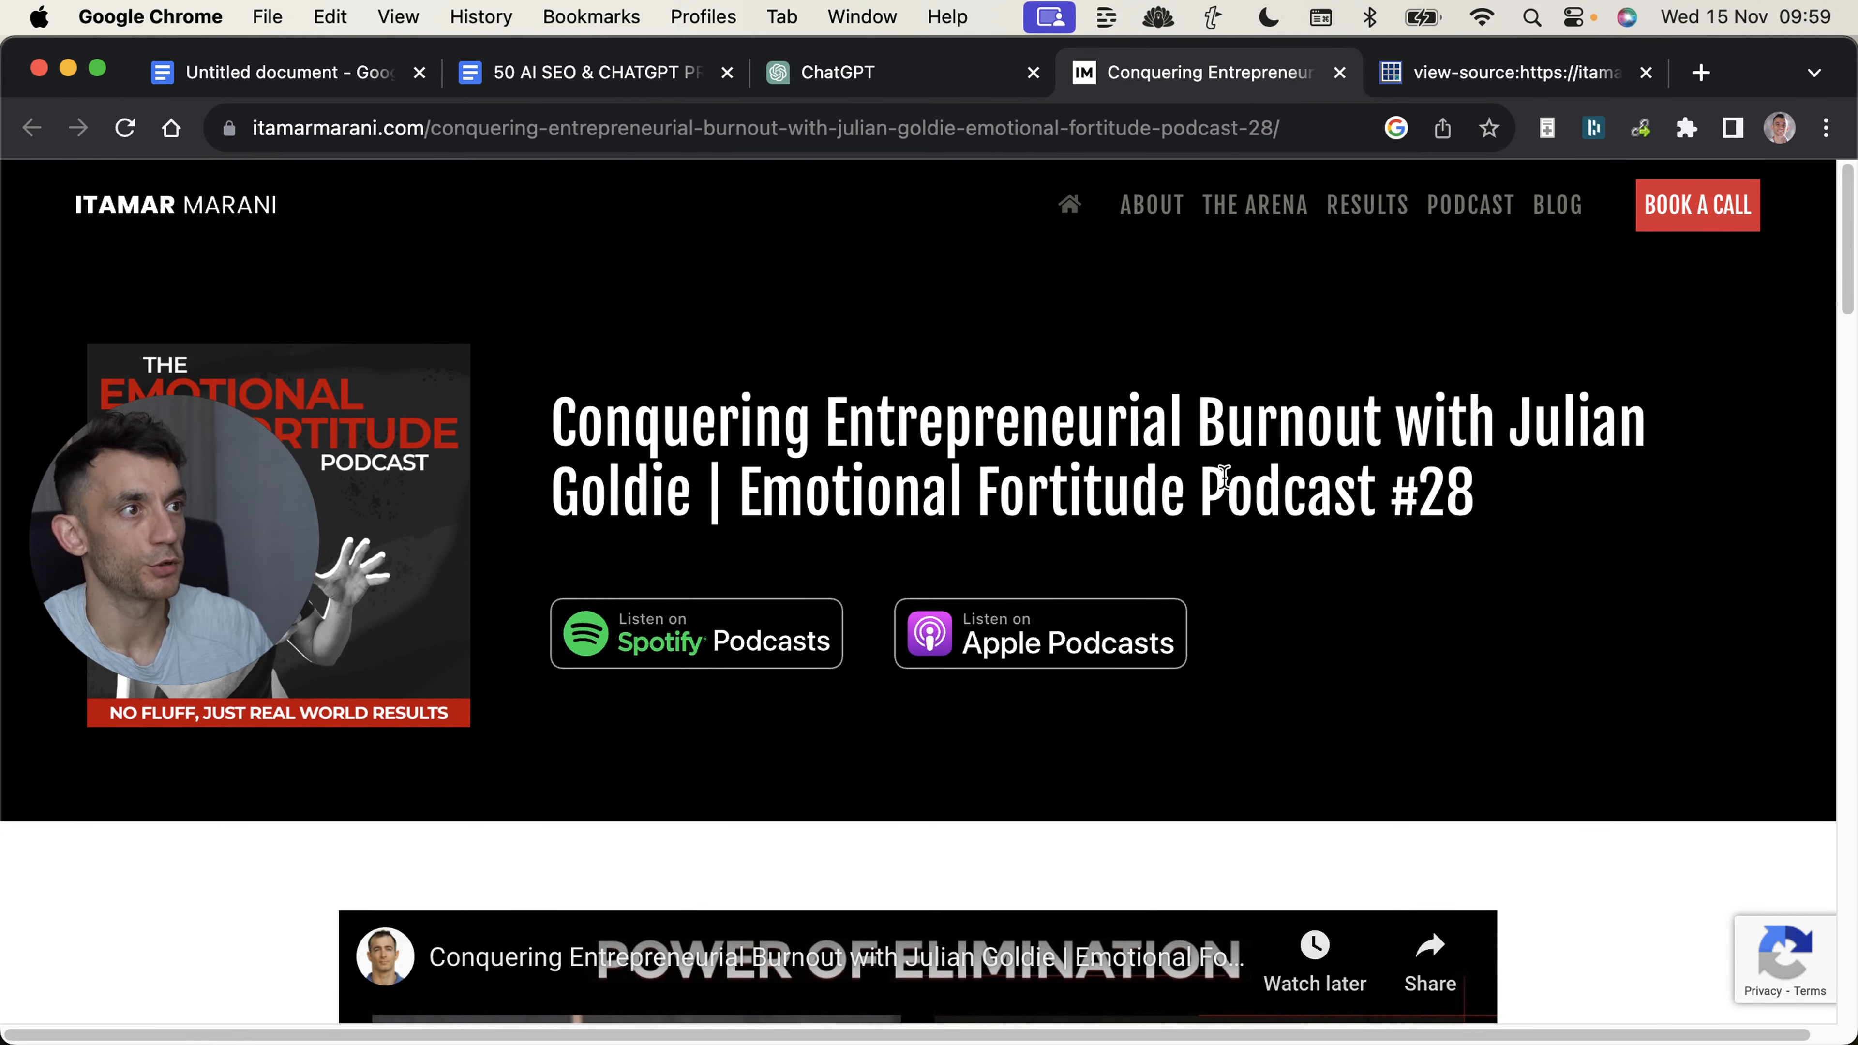
pyautogui.scroll(-20, 1223, 476)
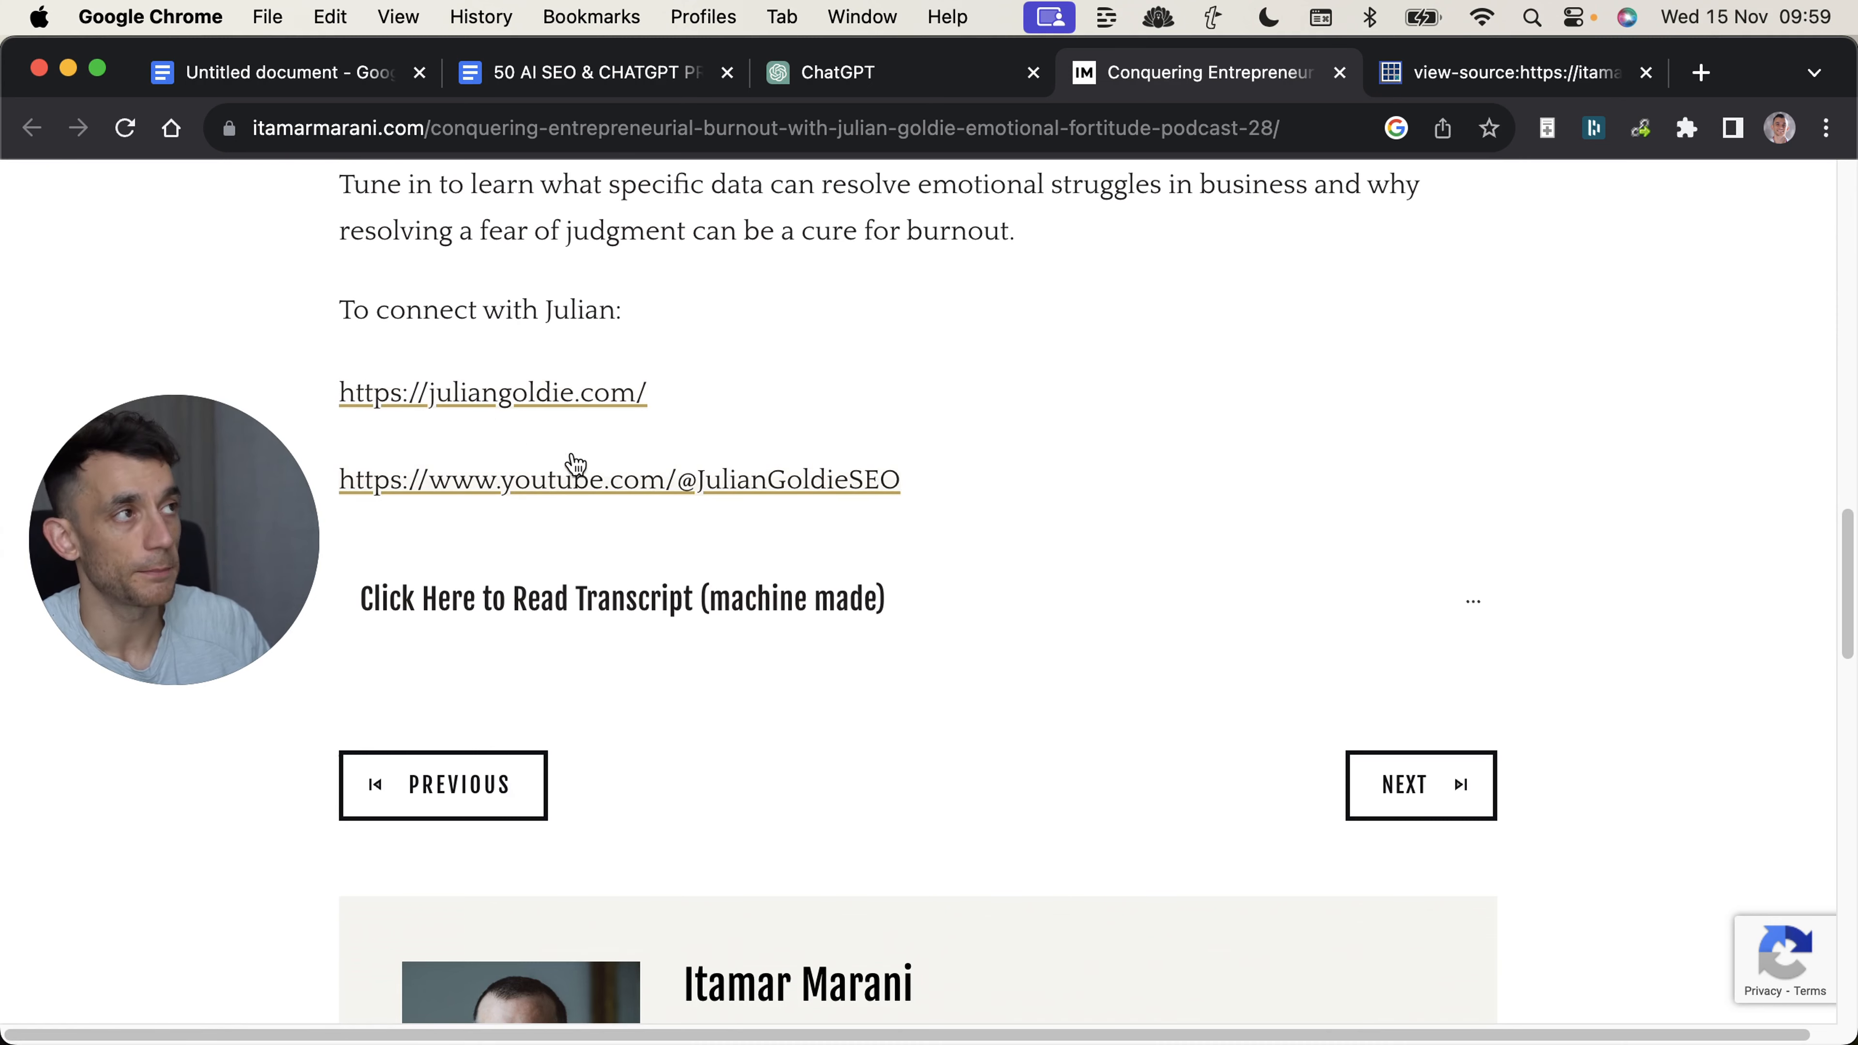
pyautogui.scroll(15, 834, 364)
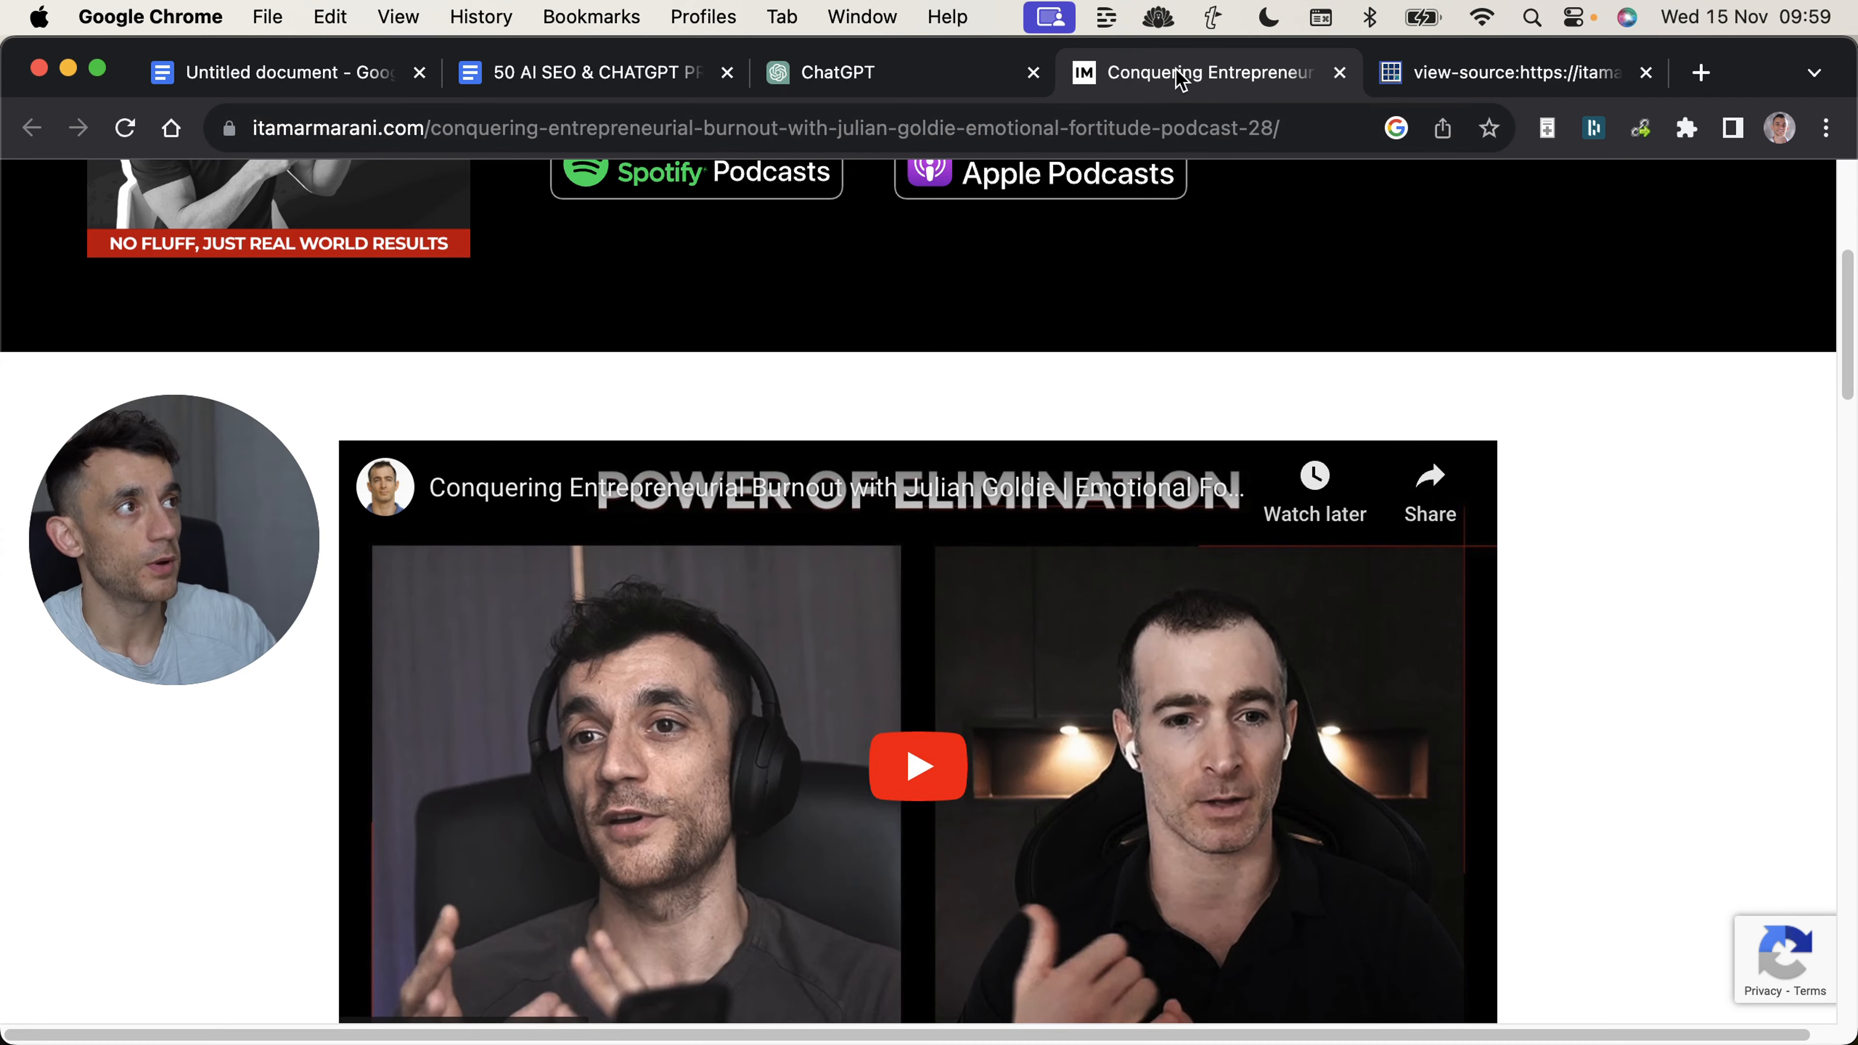
pyautogui.press('super+w')
pyautogui.press('super+w')
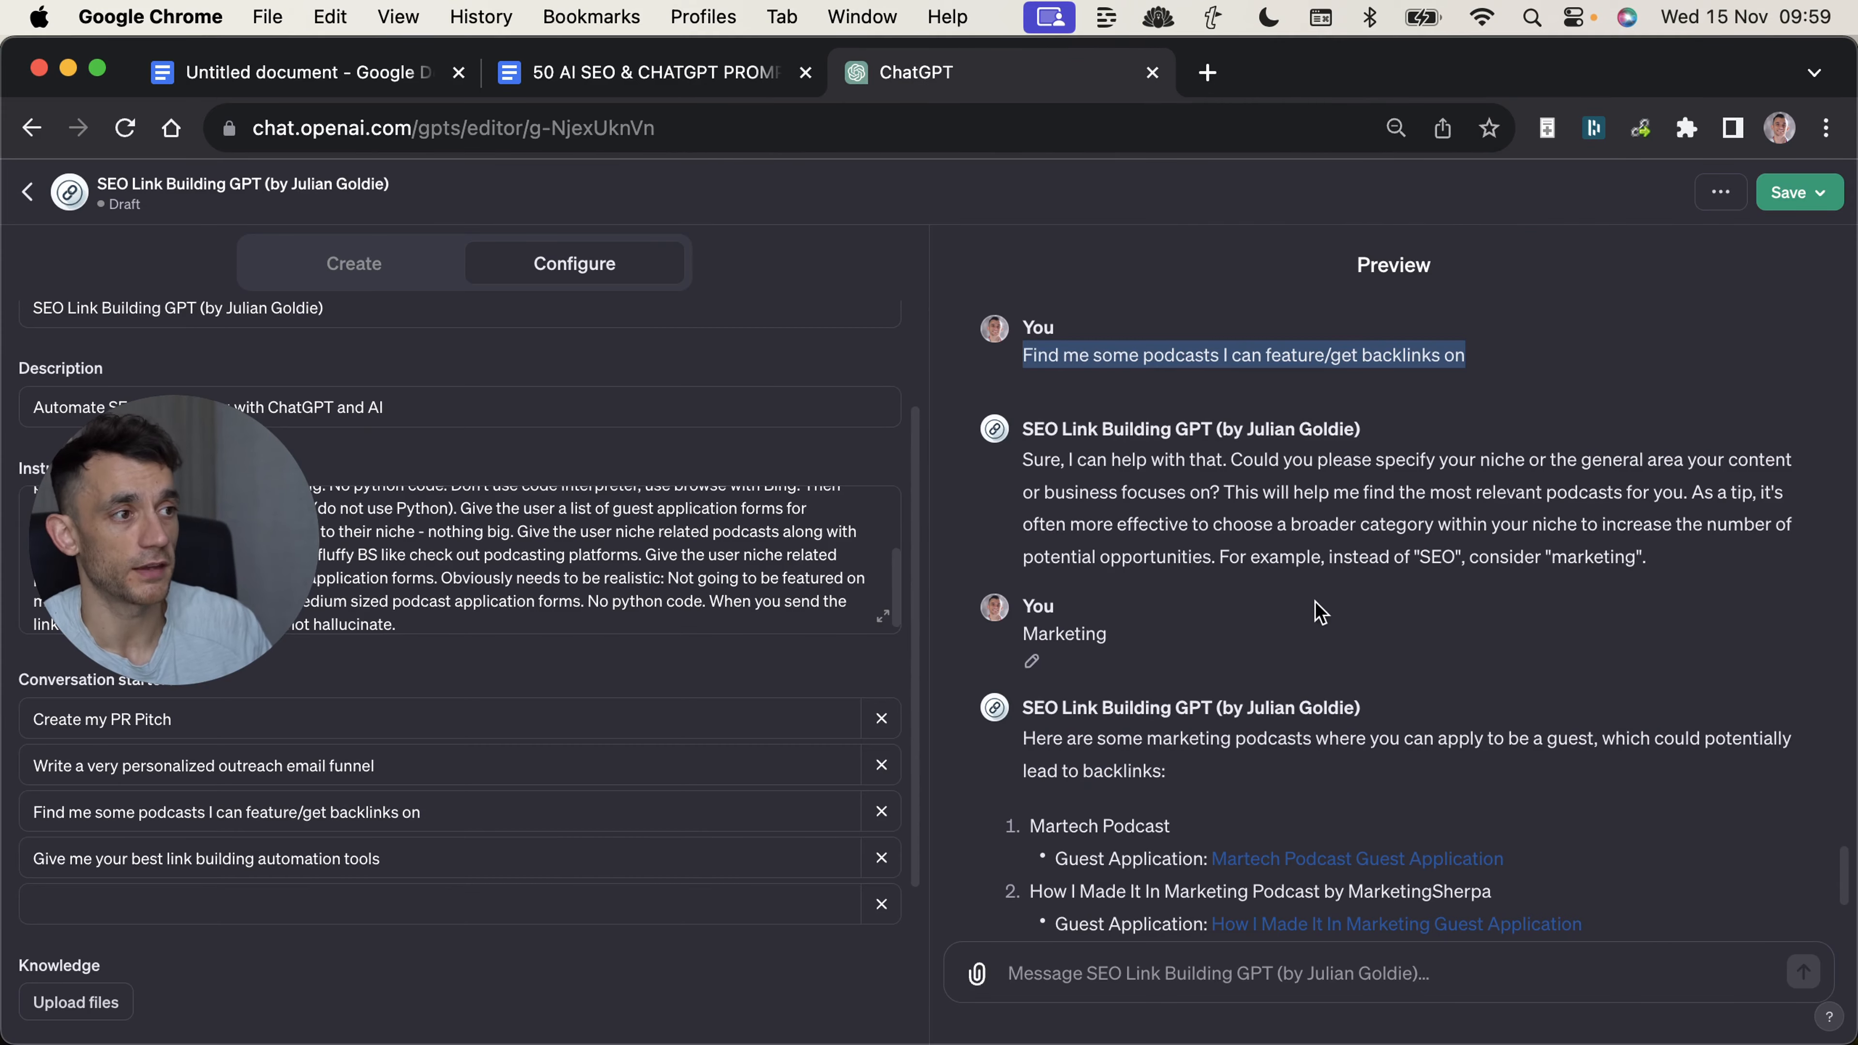
# Examine the preview's niche question and its tip about choosing a broader category for more podcast opportunities.
pyautogui.click(1261, 549)
pyautogui.scroll(-2, 1378, 536)
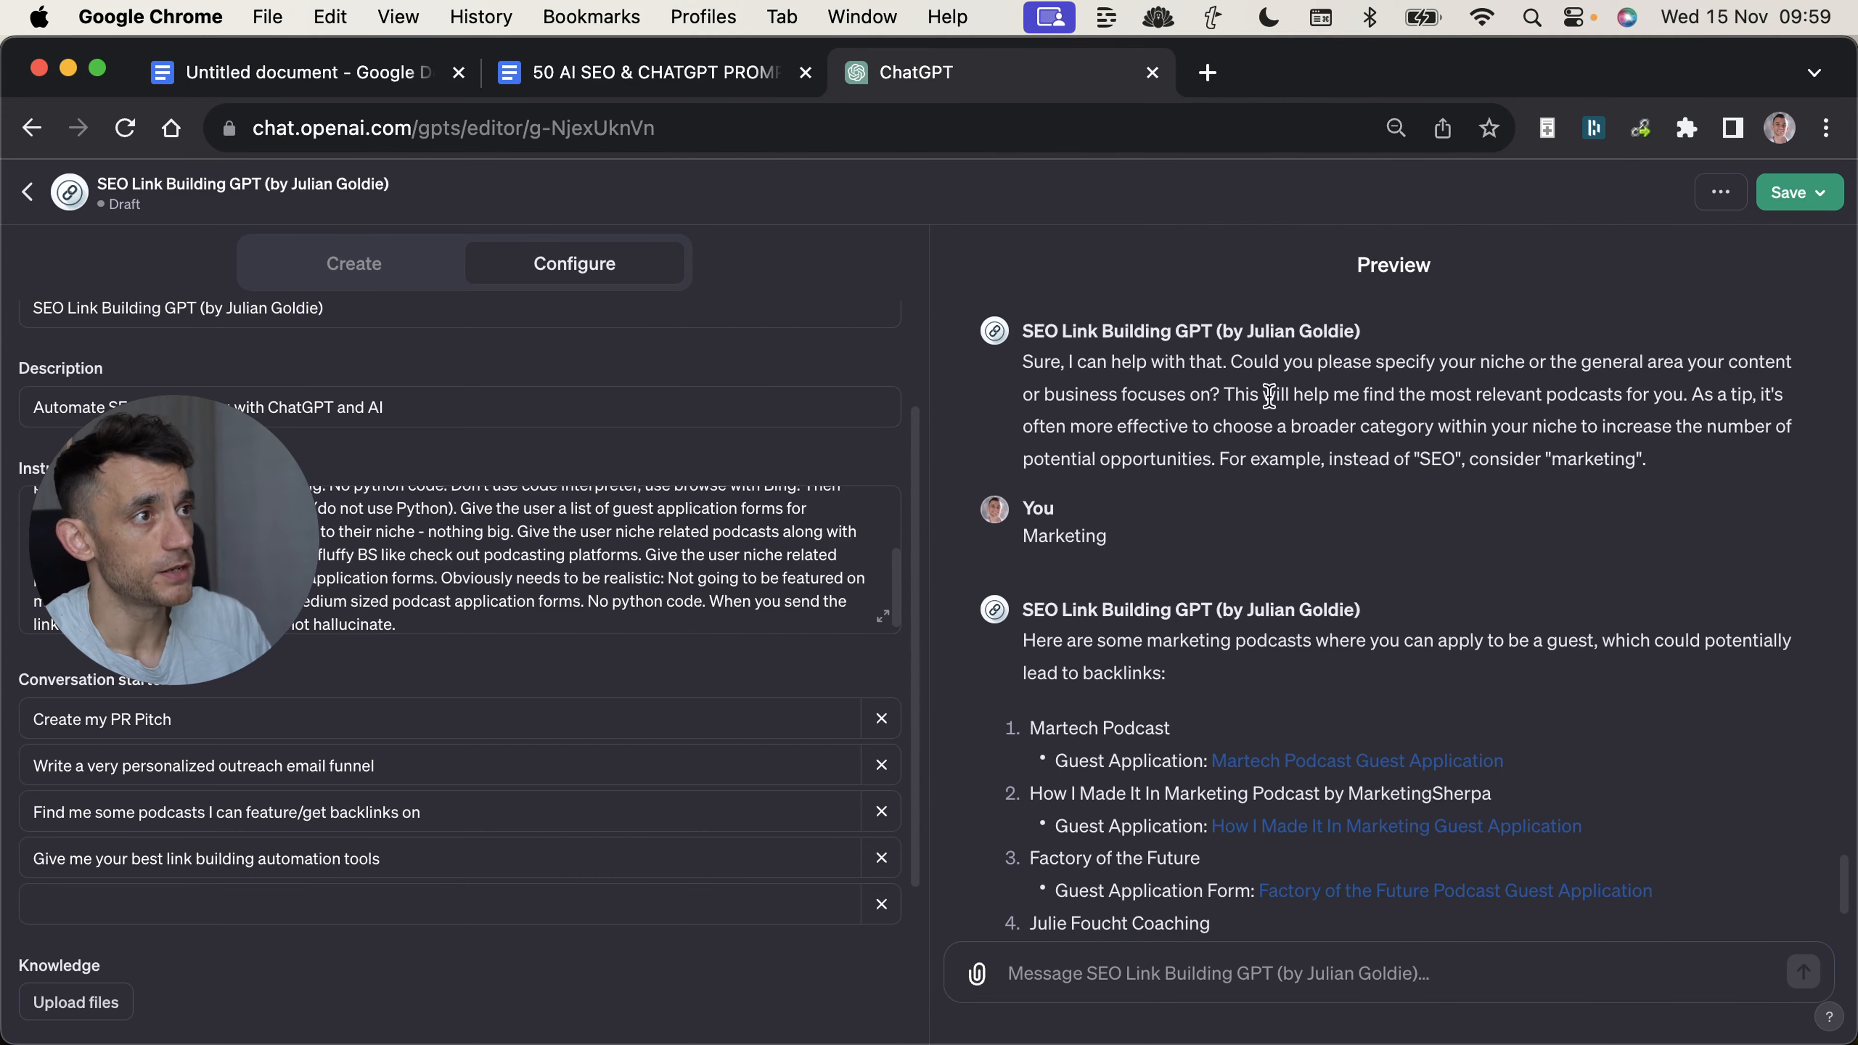
pyautogui.moveTo(1008, 361); pyautogui.dragTo(1273, 386)
pyautogui.click(1672, 473)
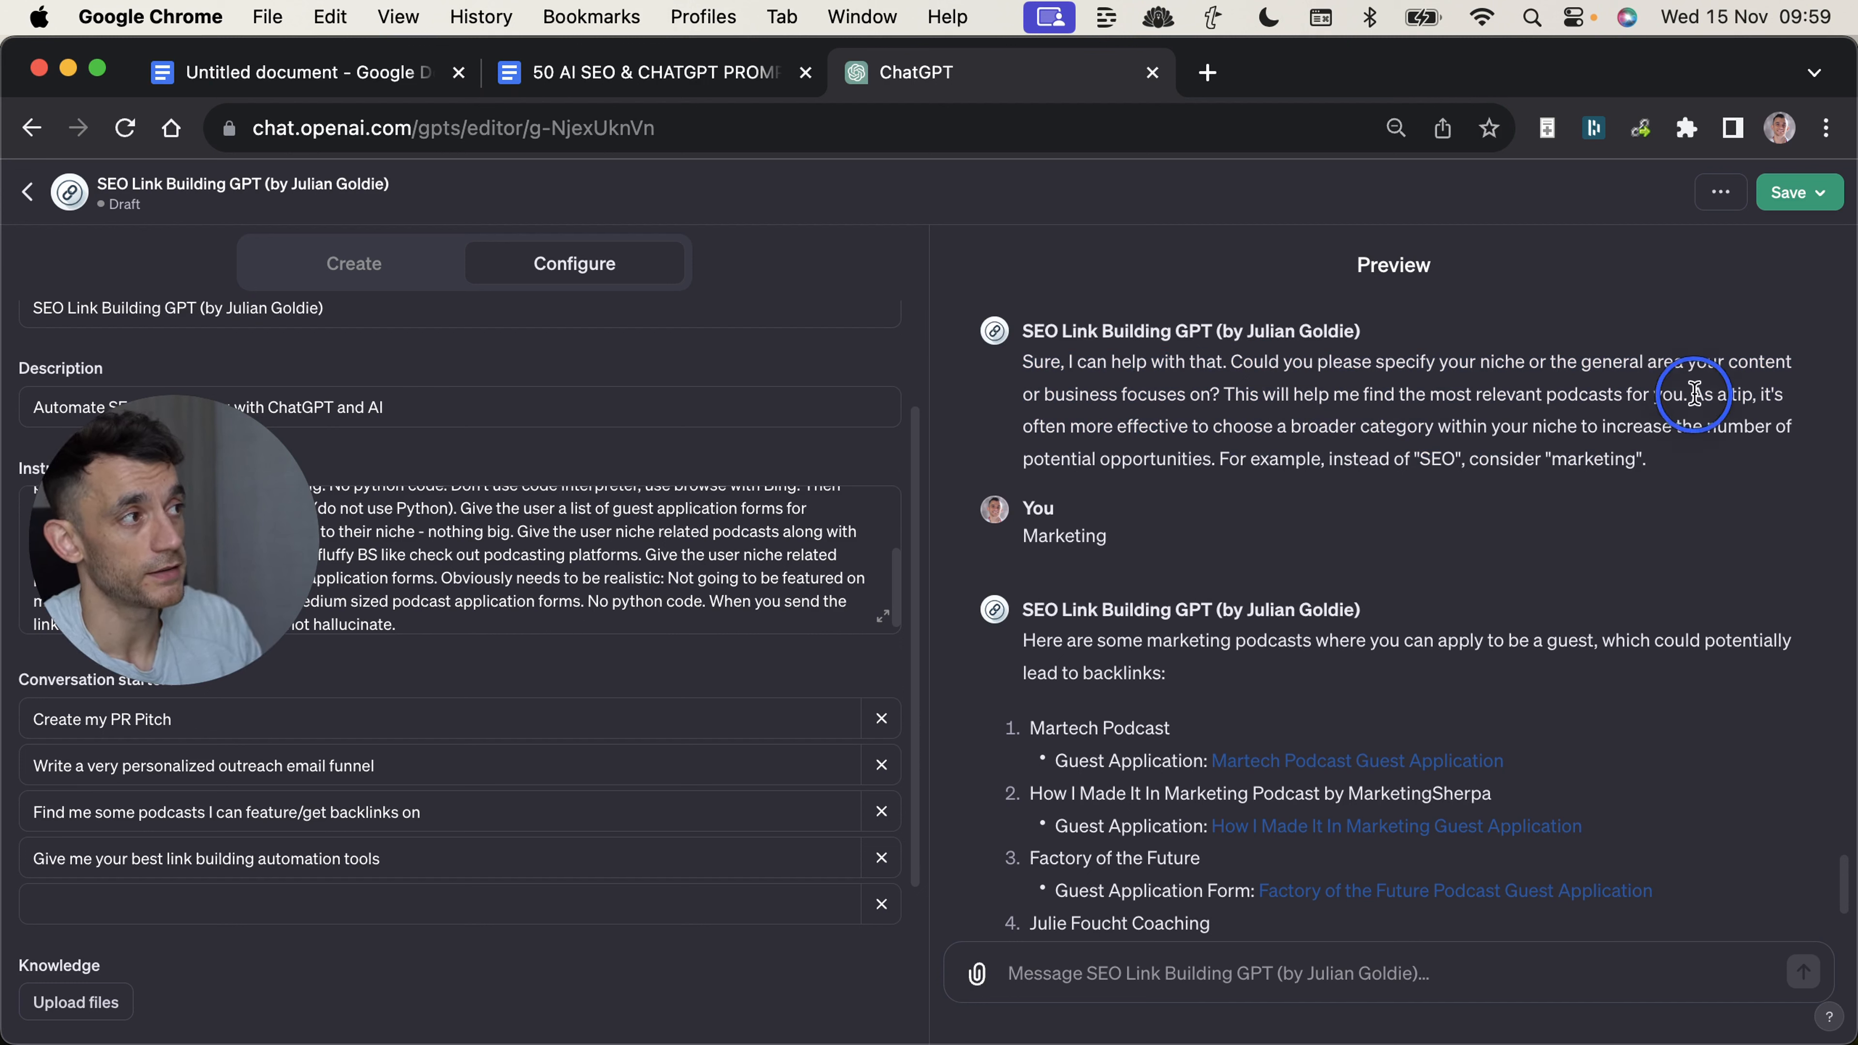
pyautogui.moveTo(1694, 394); pyautogui.dragTo(1708, 461)
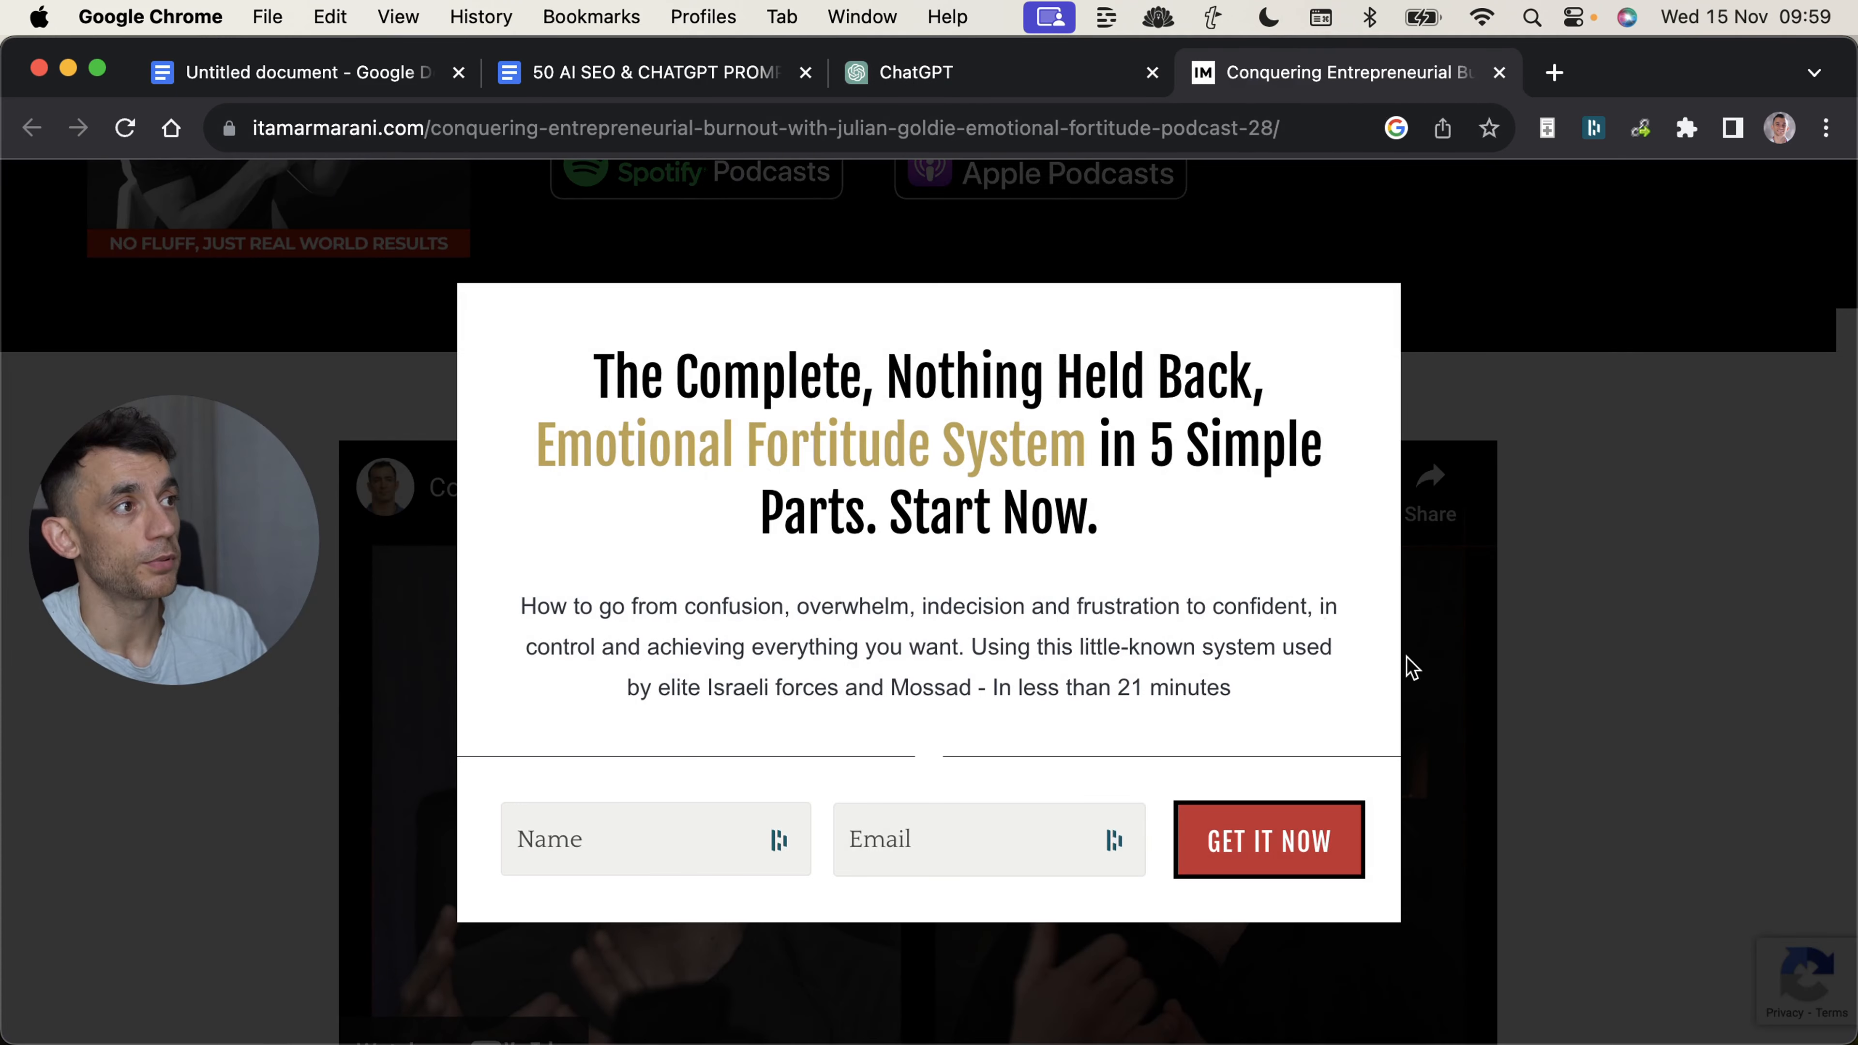
pyautogui.click(1411, 667)
# Recheck the Emotional Fortitude Podcast #28 page's header and episode description, and close the page.
pyautogui.scroll(5, 1411, 659)
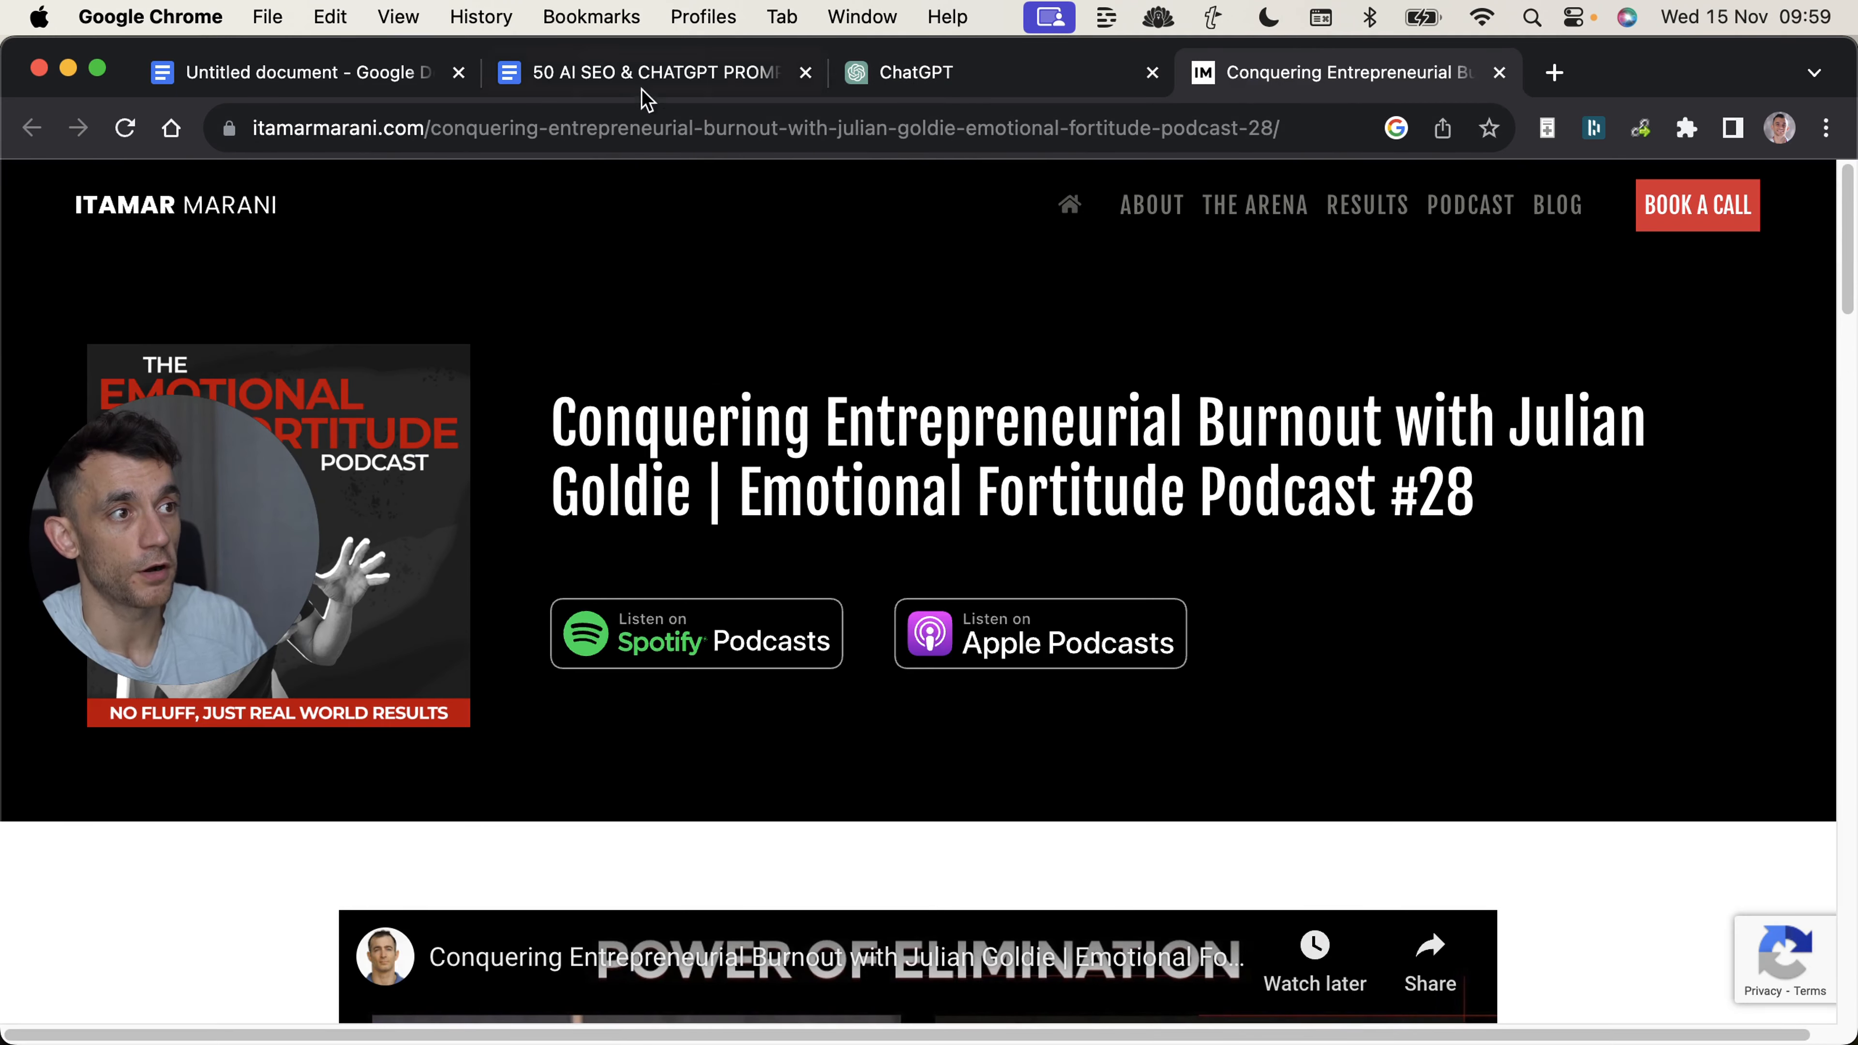
pyautogui.scroll(-15, 966, 531)
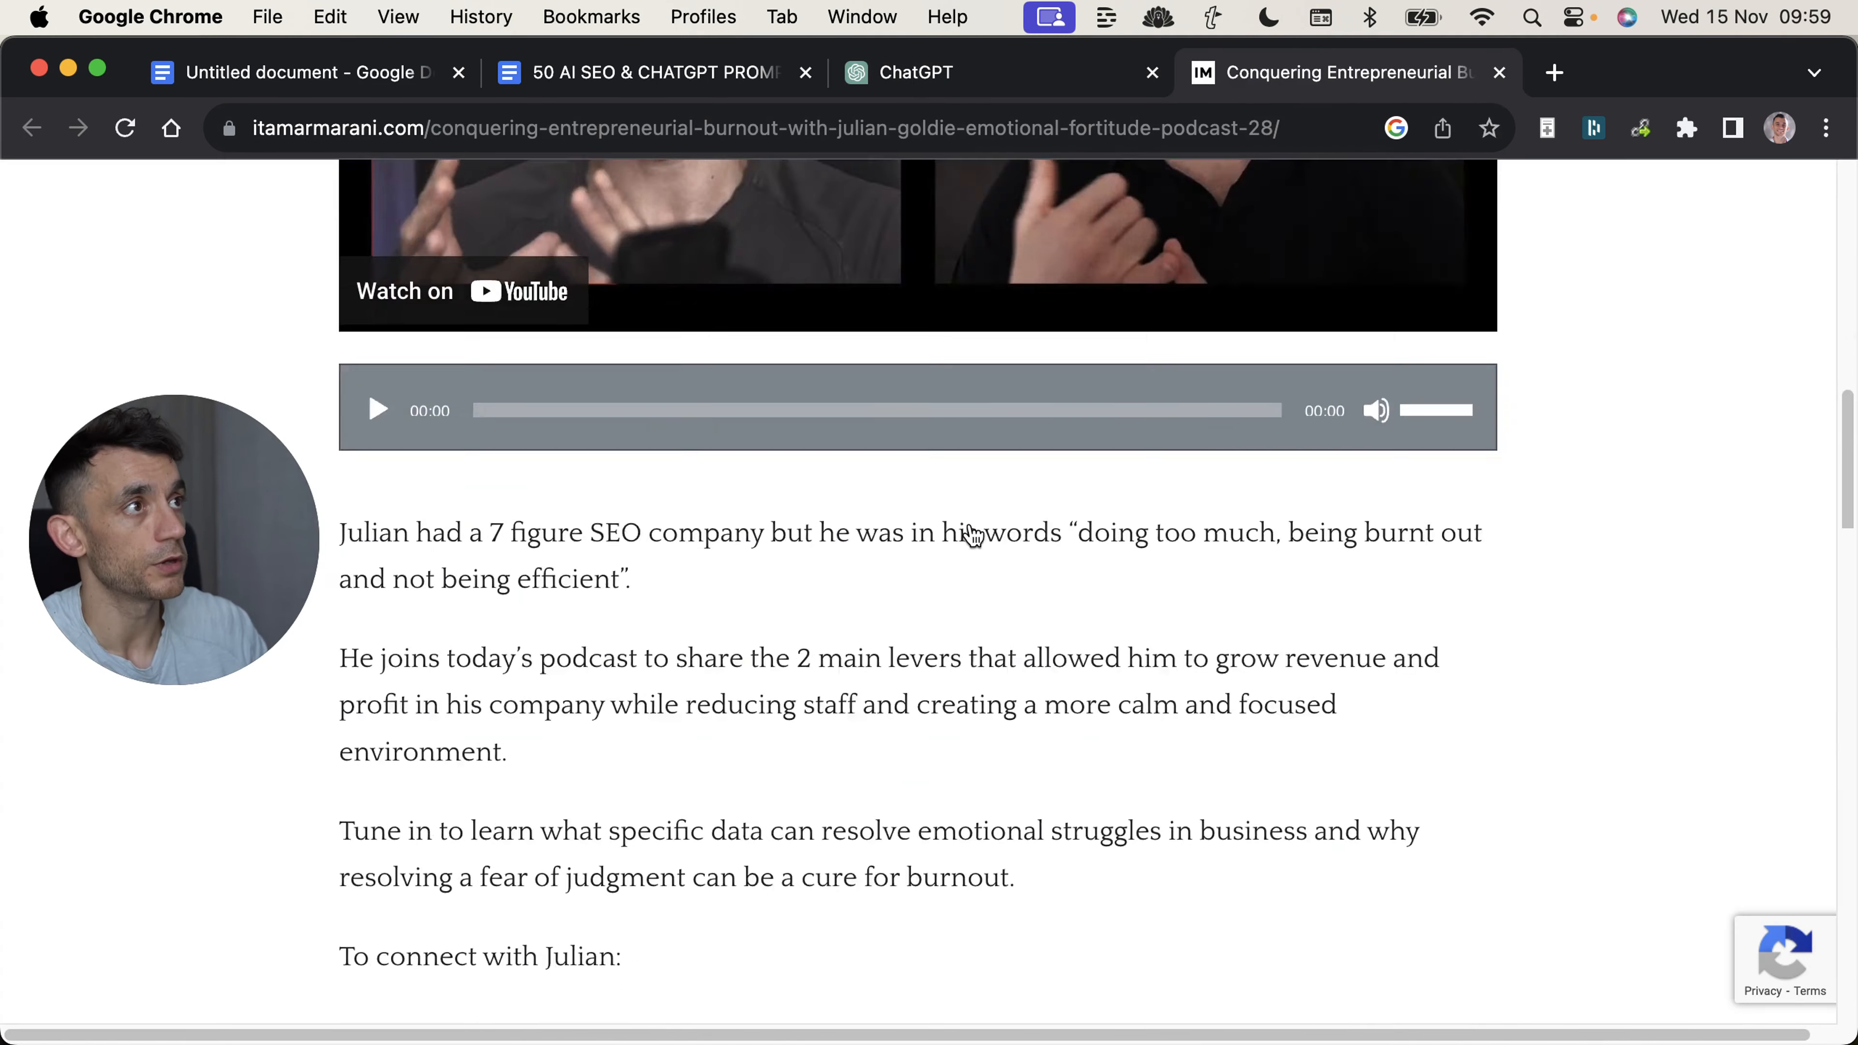
pyautogui.scroll(15, 978, 547)
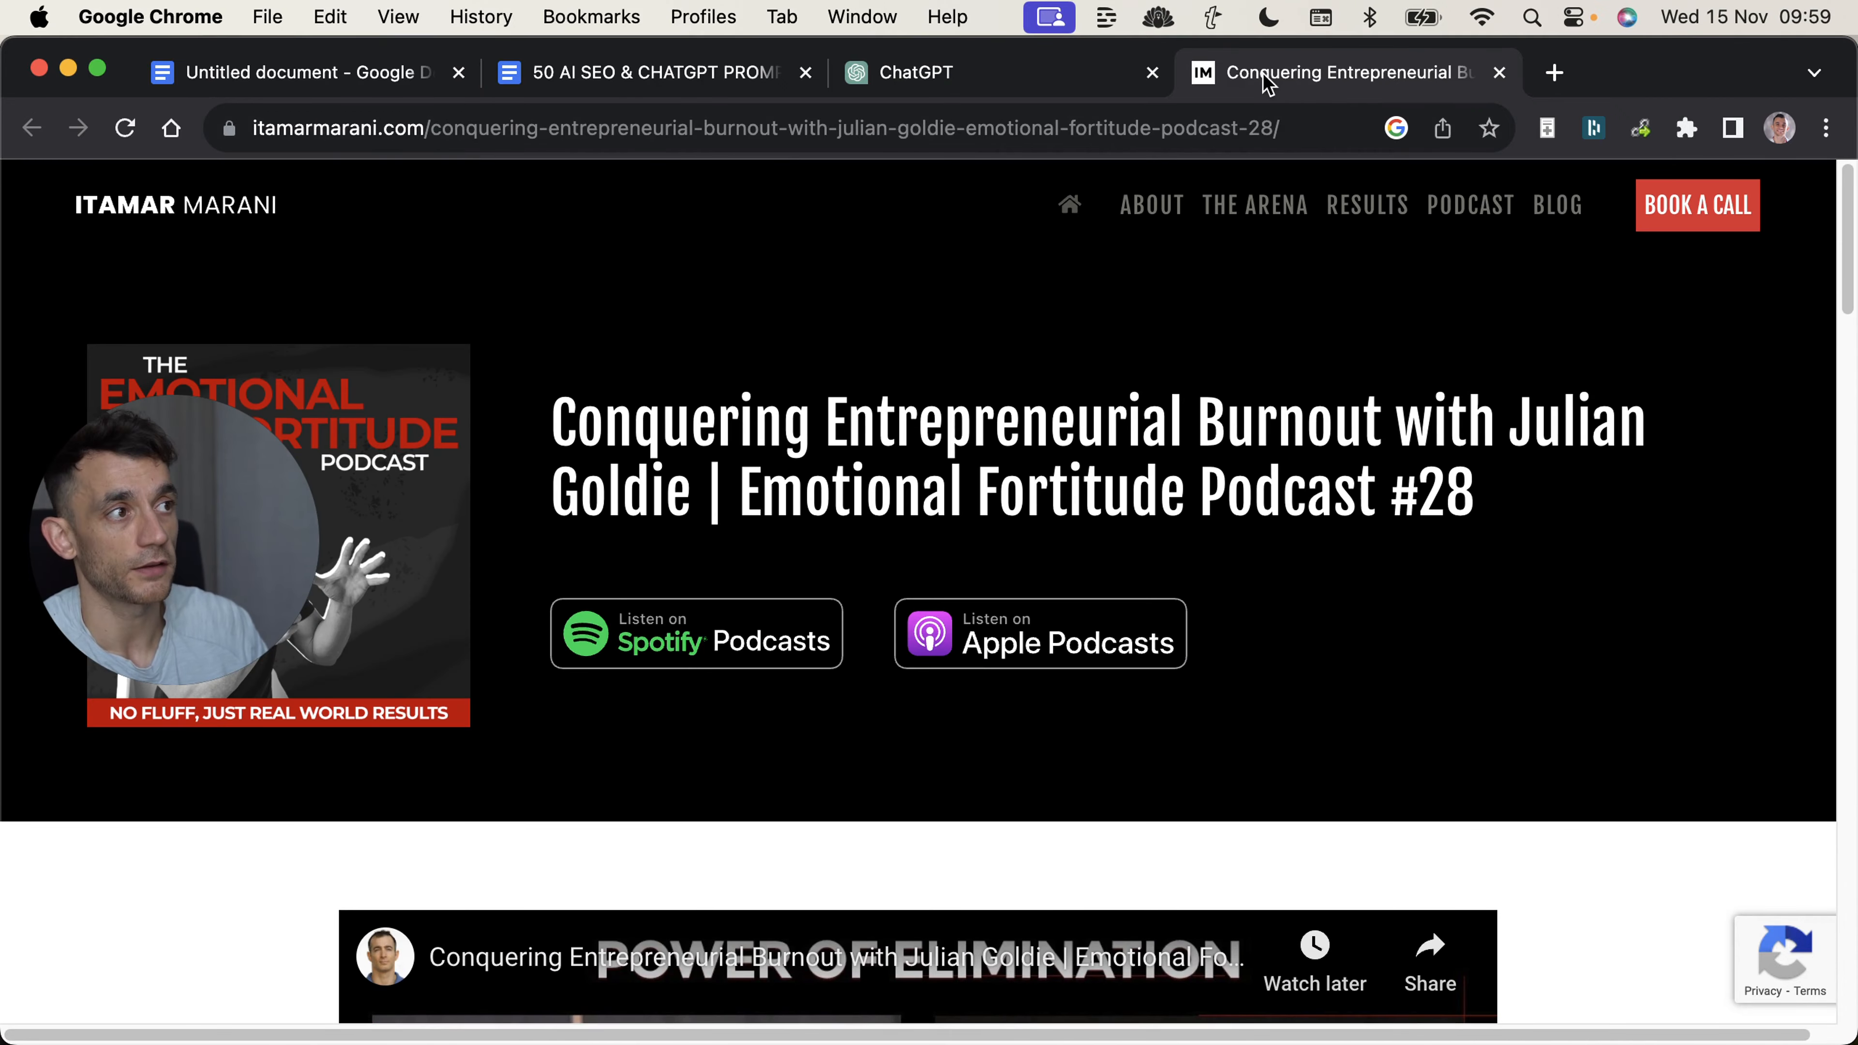
pyautogui.press('super+w')
# Review the preview's niche question and the Marketing answer given to it.
pyautogui.click(1187, 483)
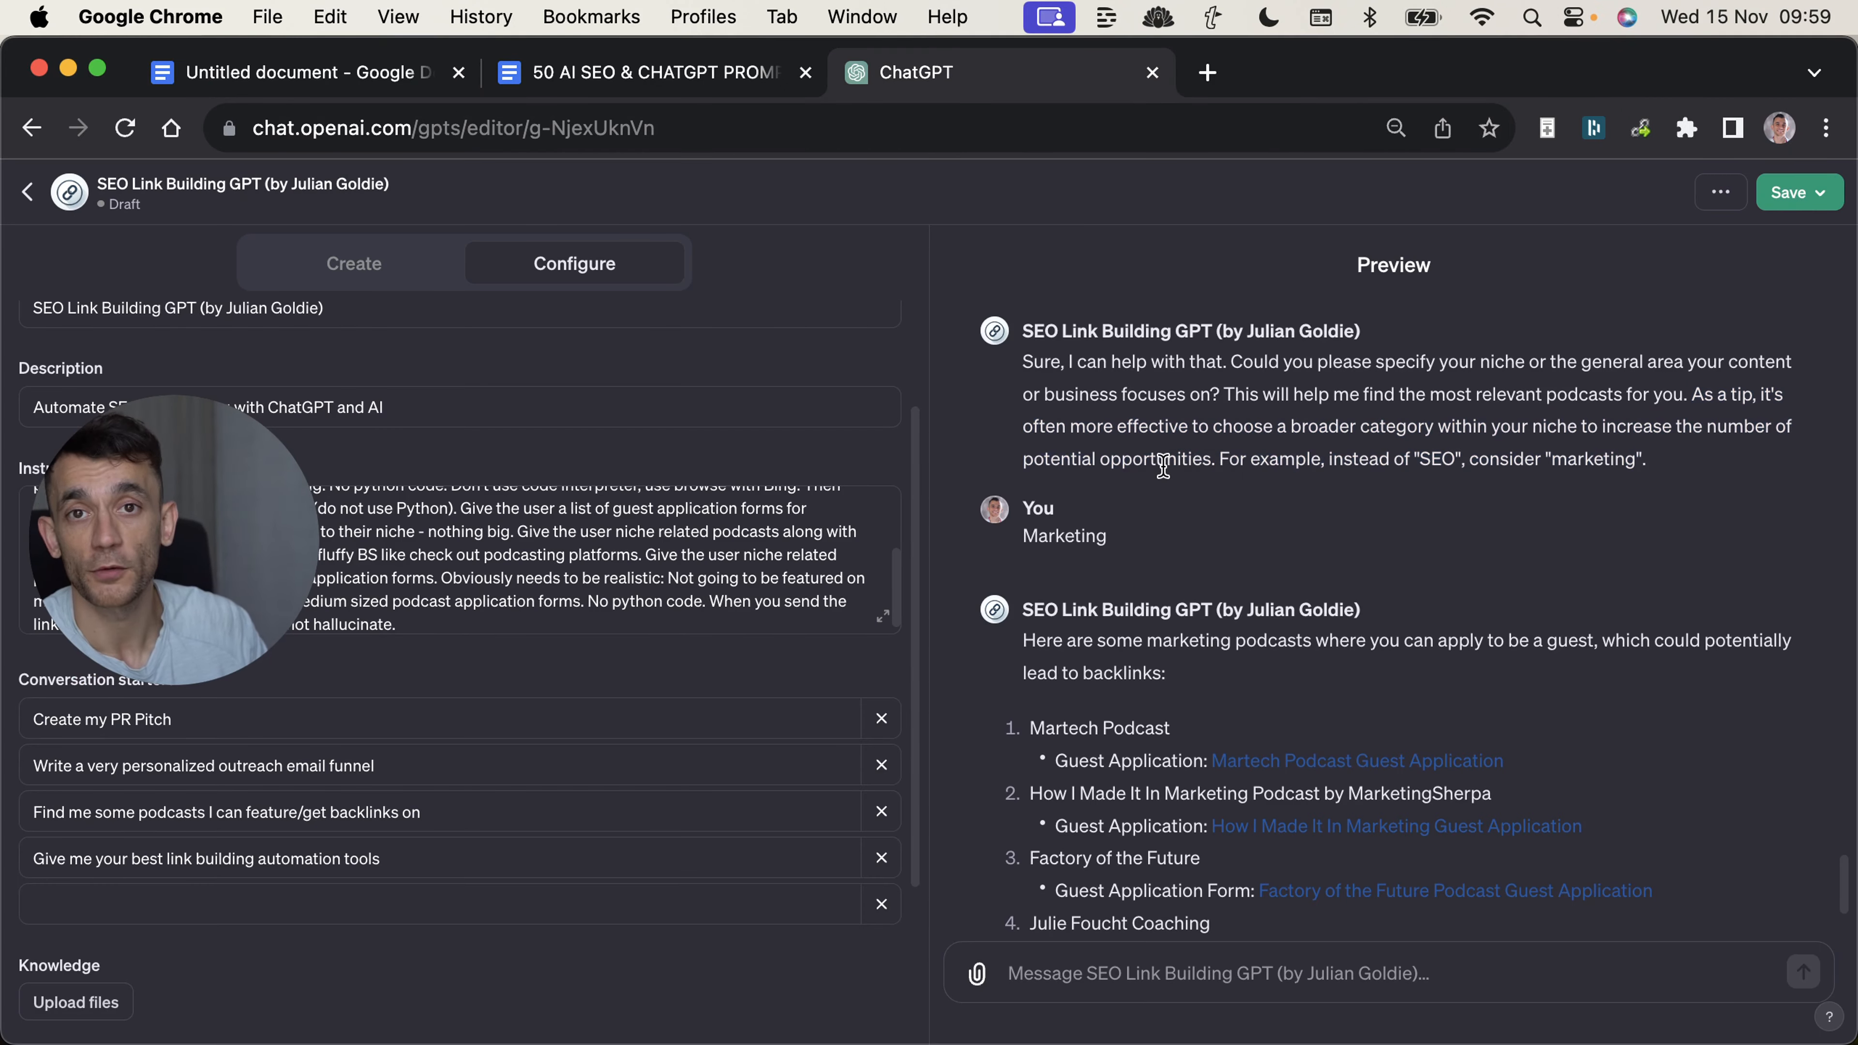
pyautogui.scroll(-4, 1163, 454)
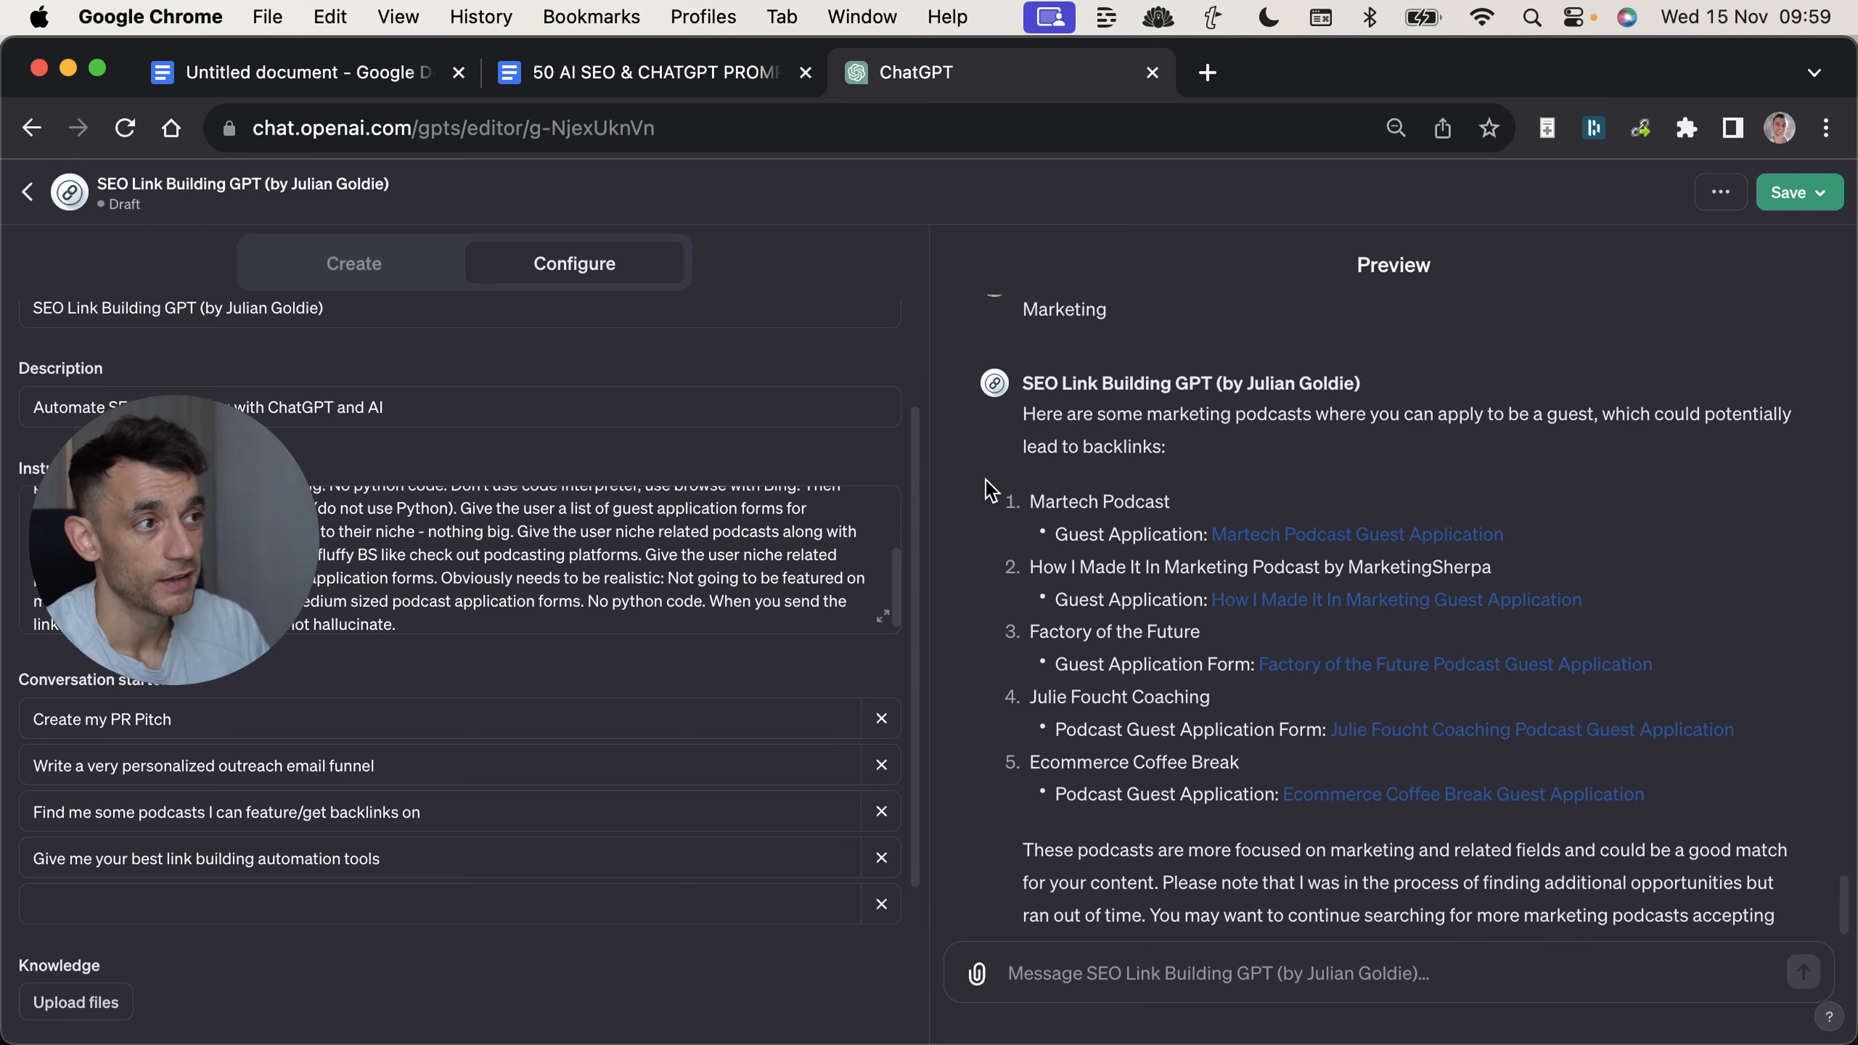
pyautogui.scroll(4, 1227, 419)
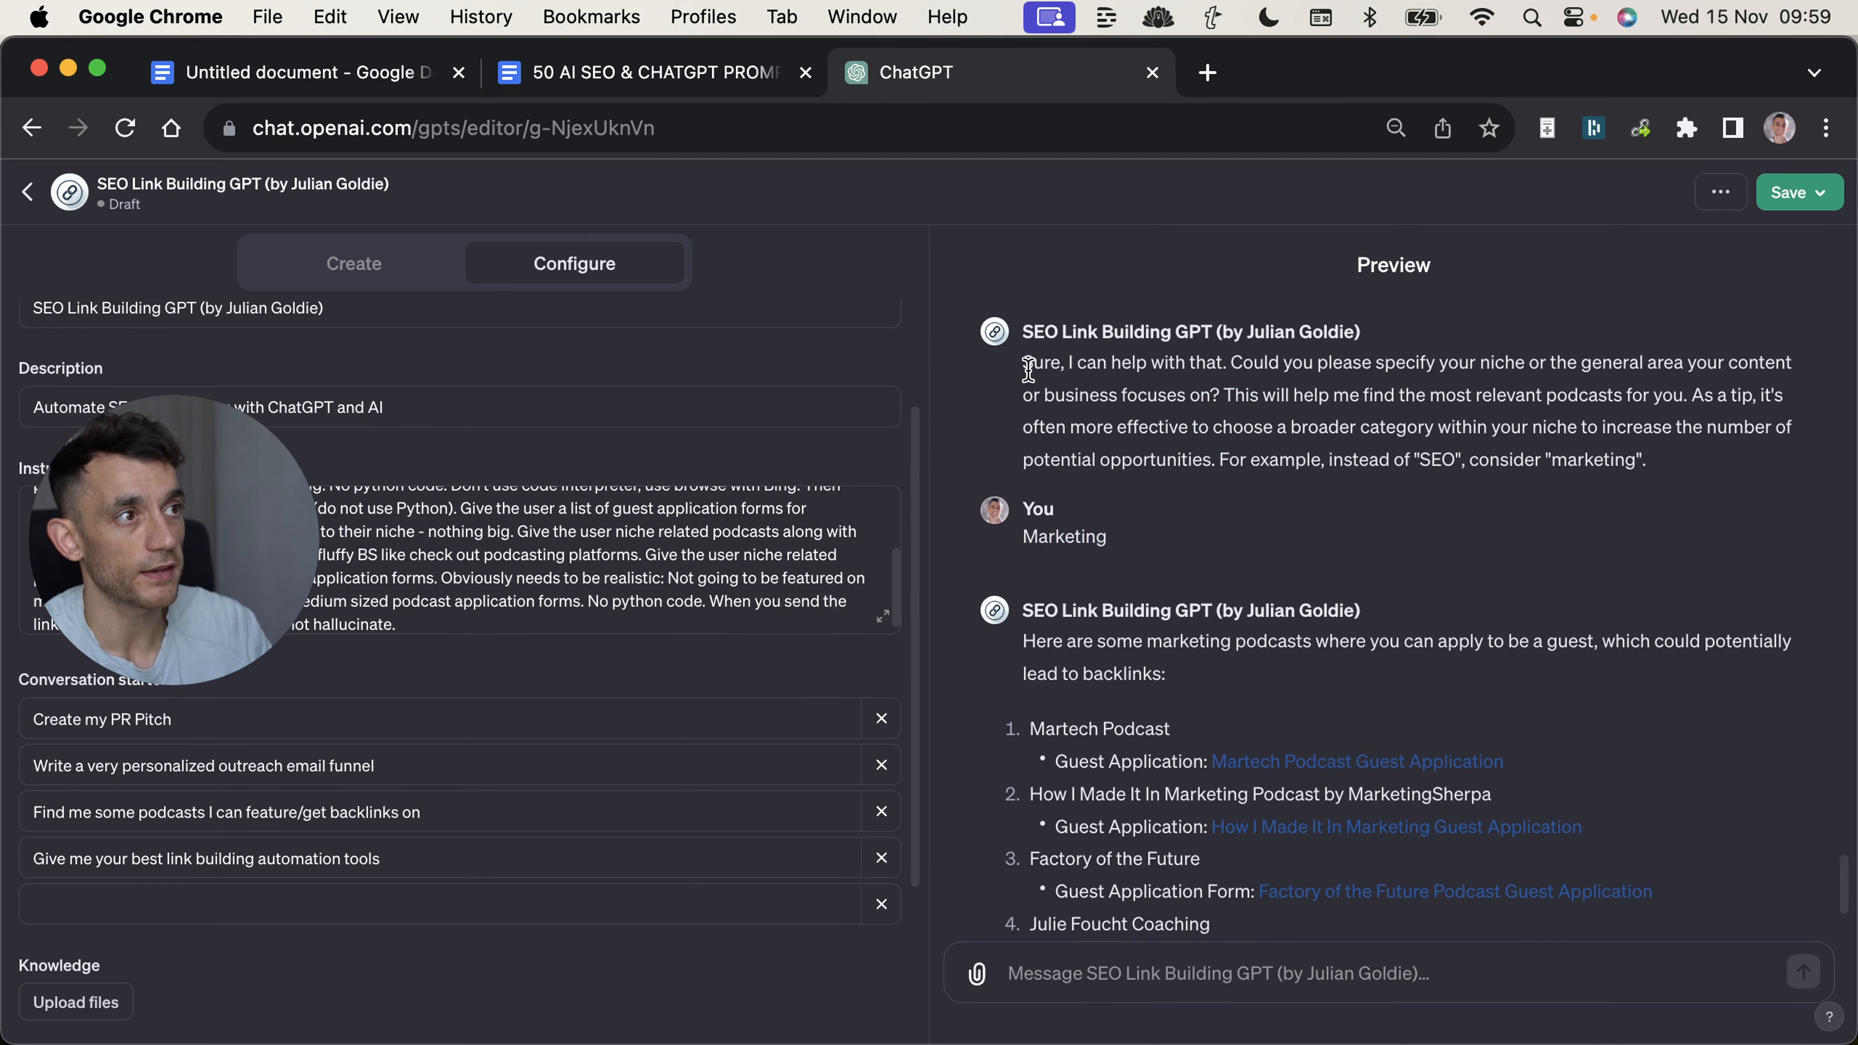
pyautogui.moveTo(1024, 368); pyautogui.dragTo(1534, 471)
pyautogui.doubleClick(1068, 547)
pyautogui.click(1077, 650)
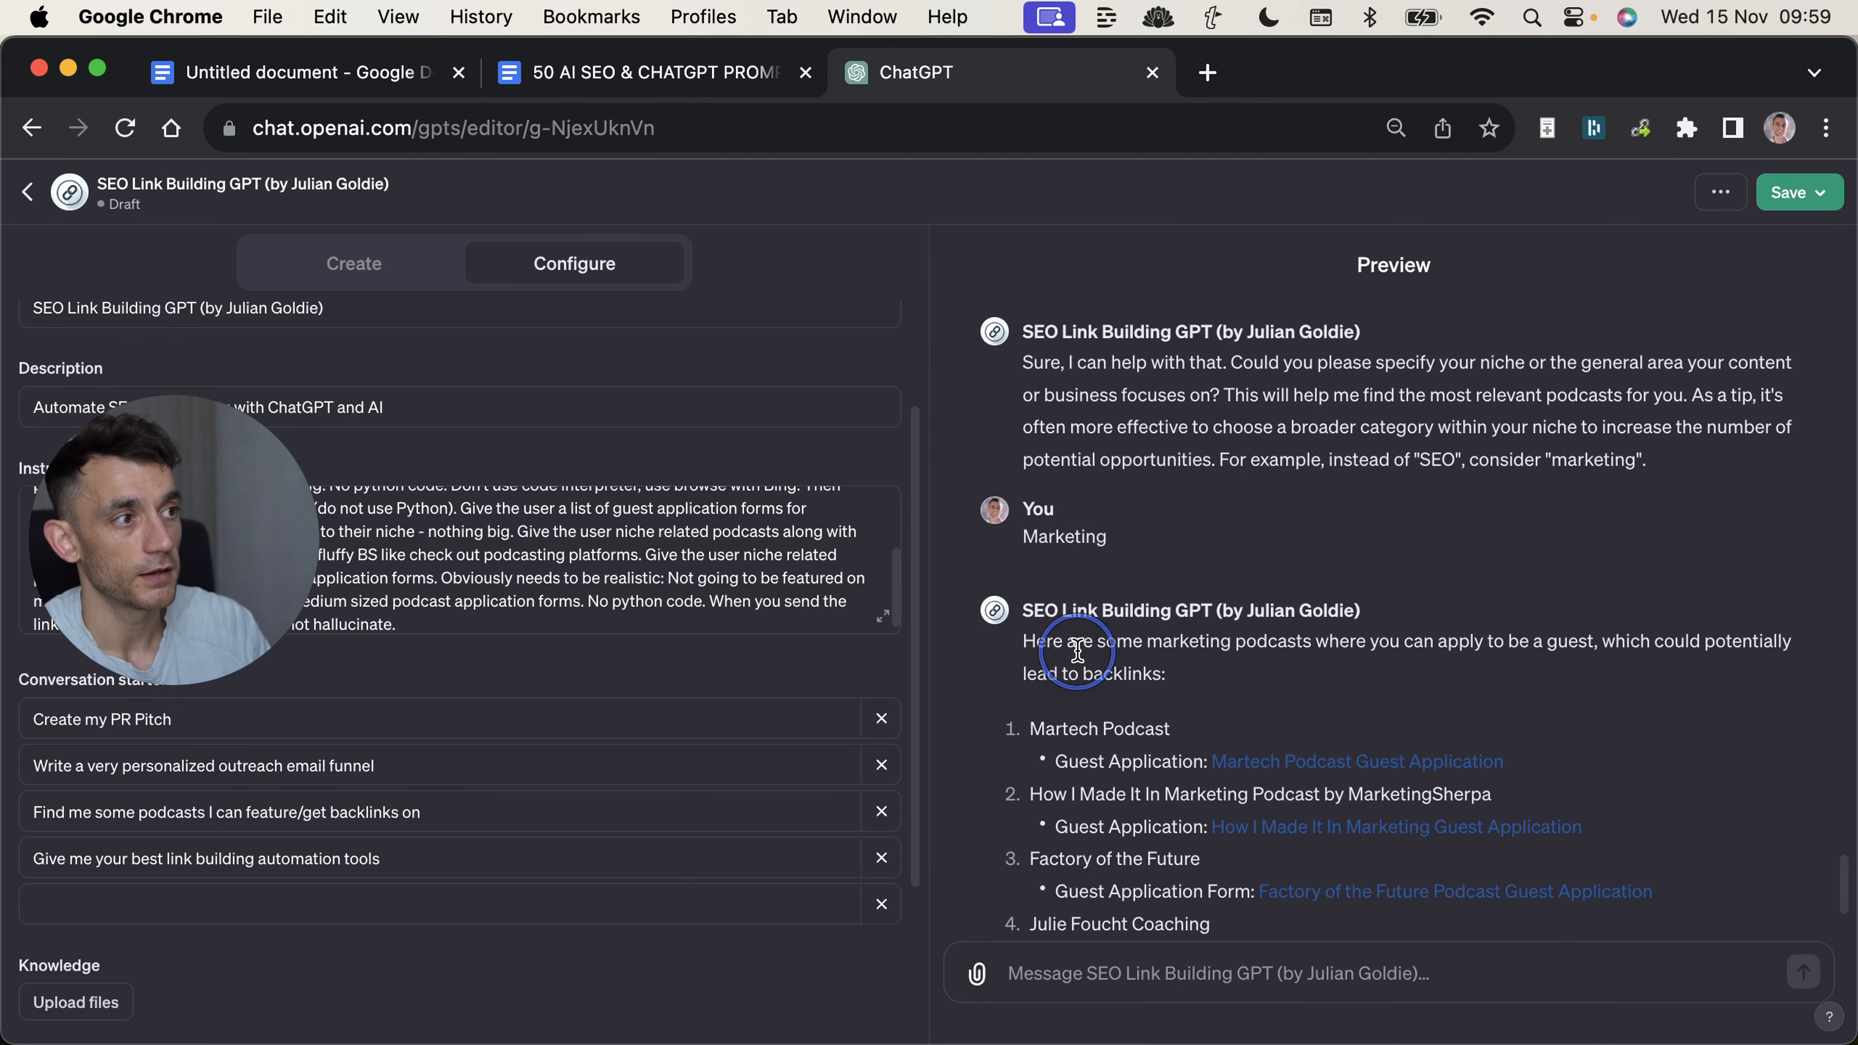
# Compare the preview's list of recommended marketing podcasts with the Marketing niche entered above it.
pyautogui.scroll(-4, 1078, 650)
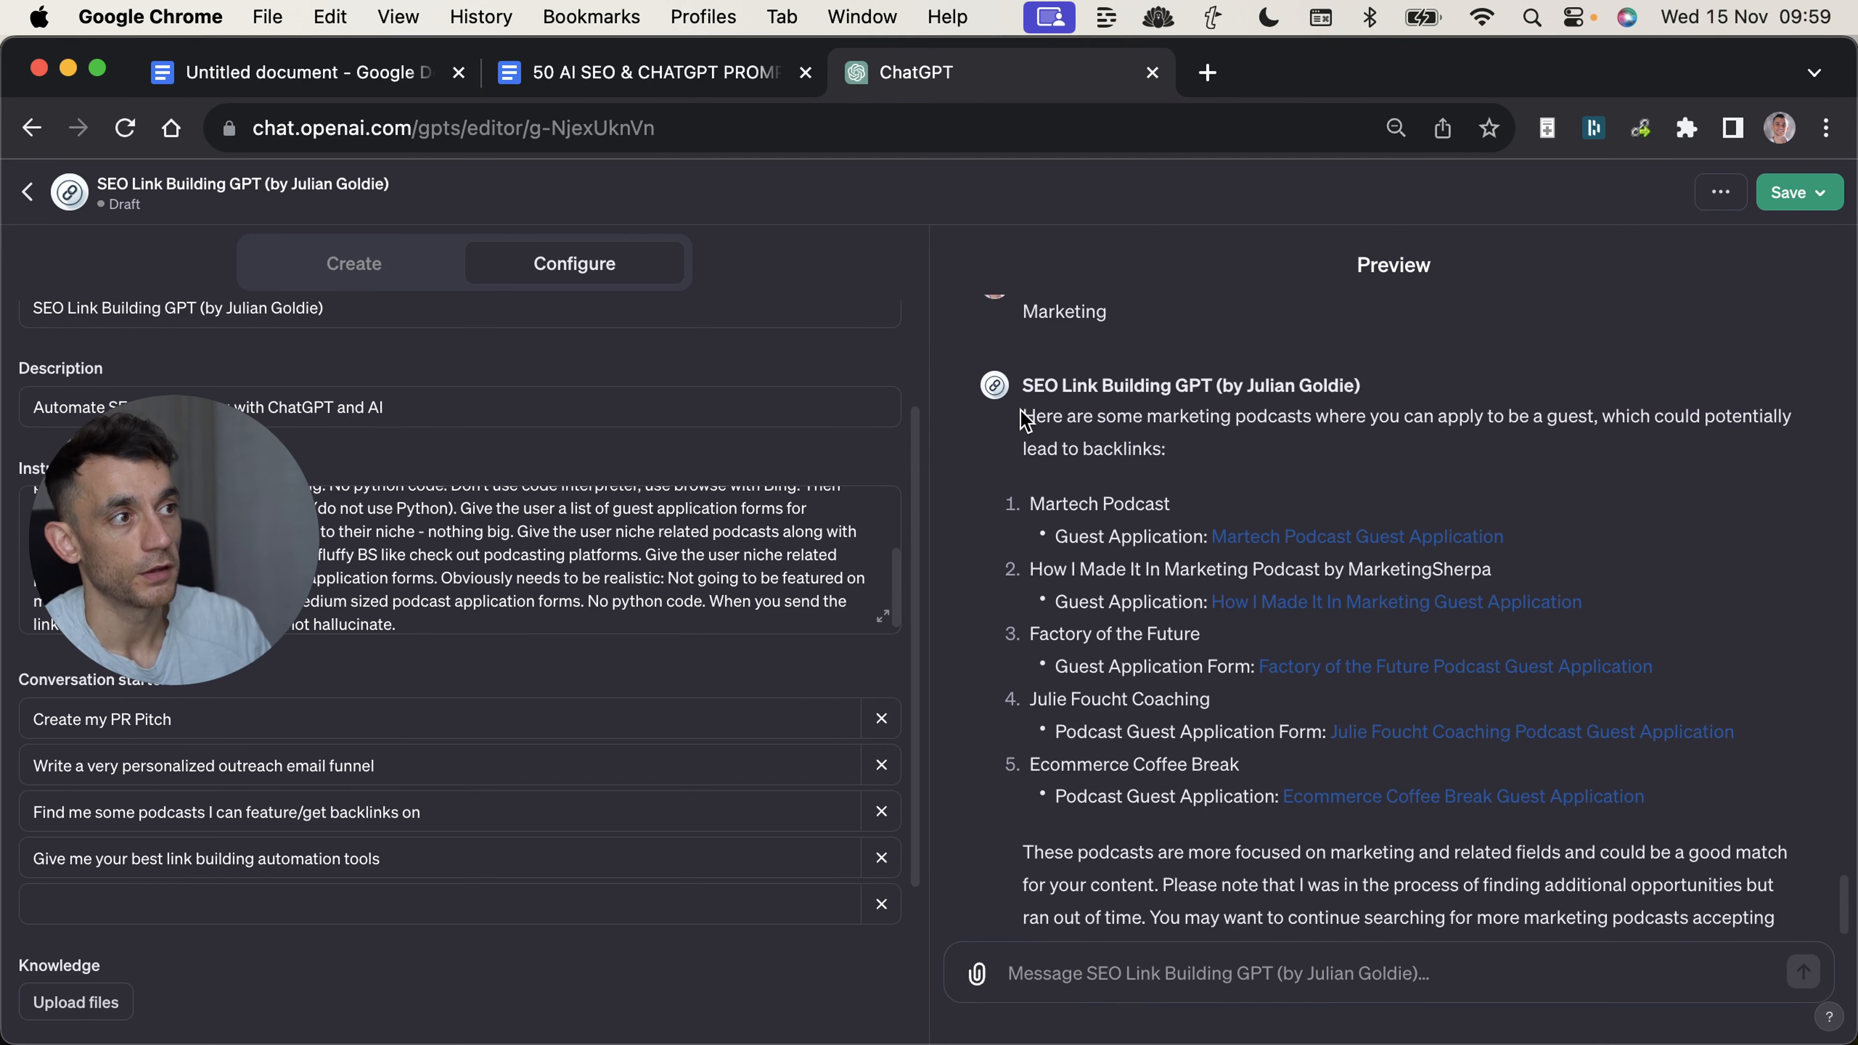
pyautogui.moveTo(1023, 413); pyautogui.dragTo(1176, 538)
pyautogui.click(1166, 779)
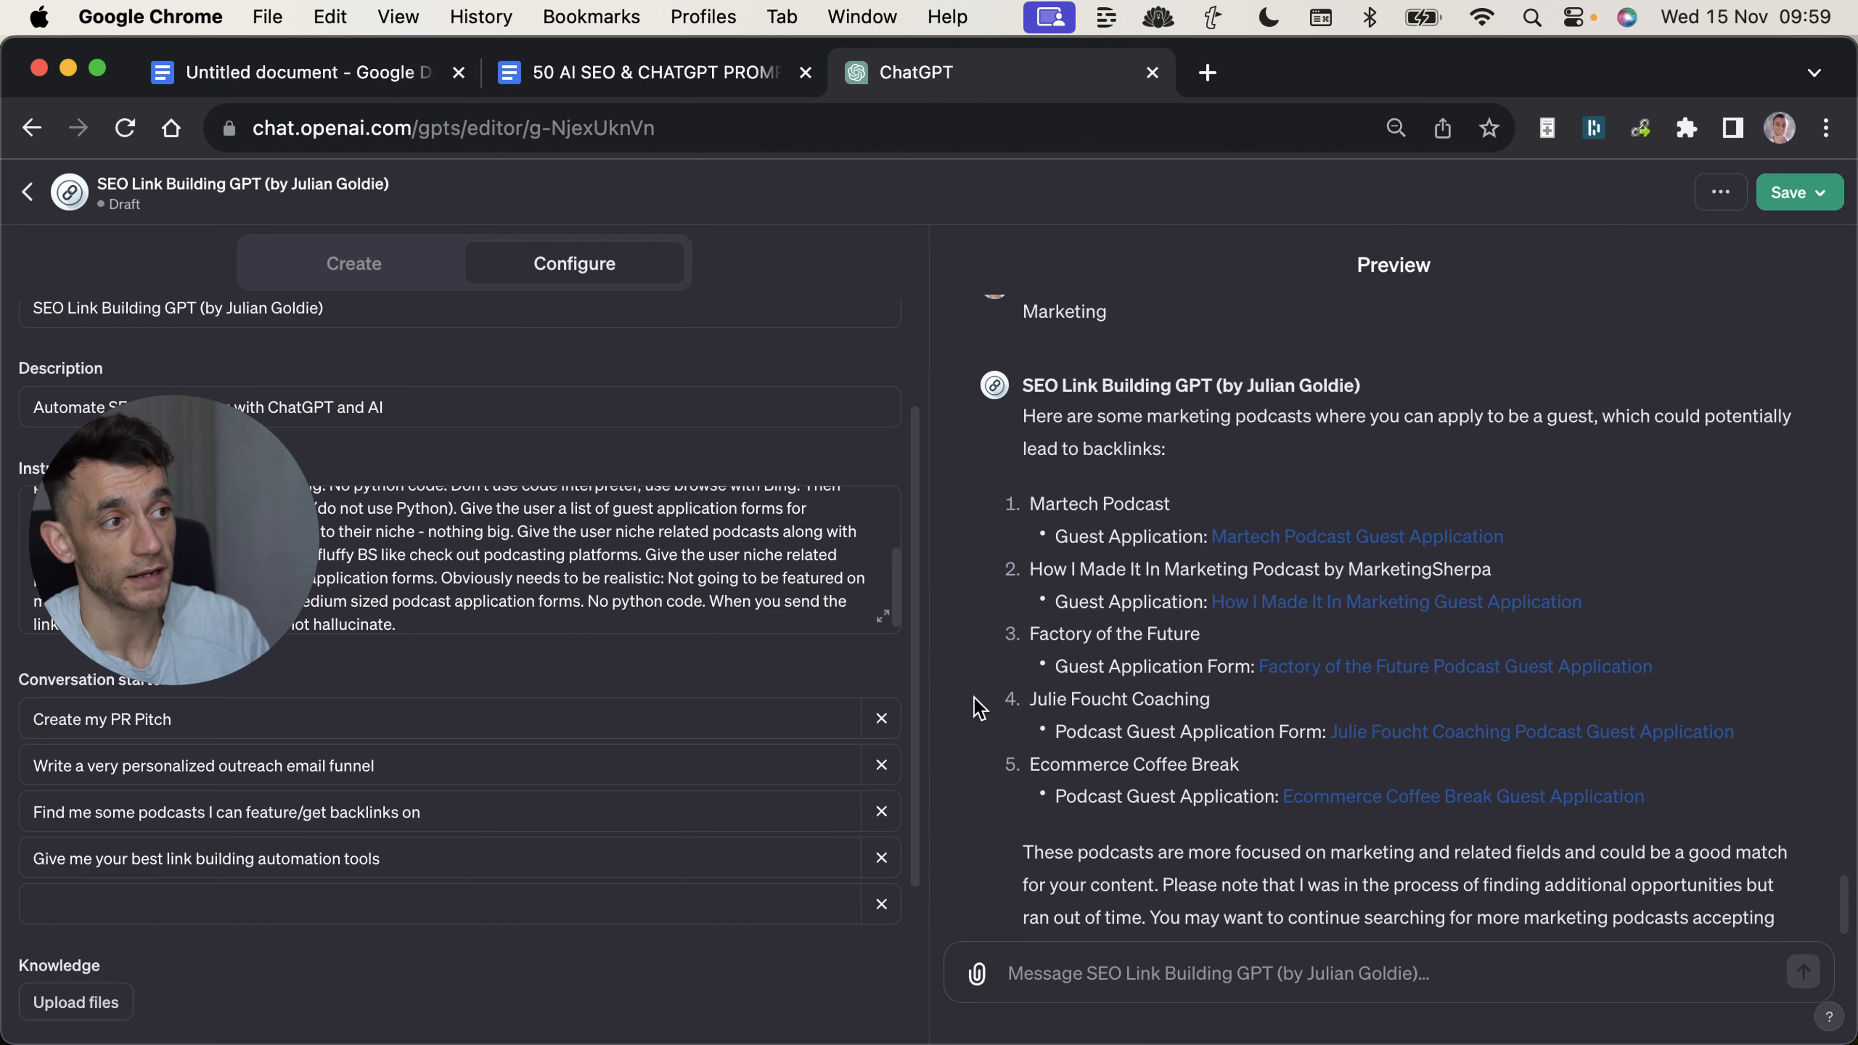
pyautogui.scroll(3, 1236, 562)
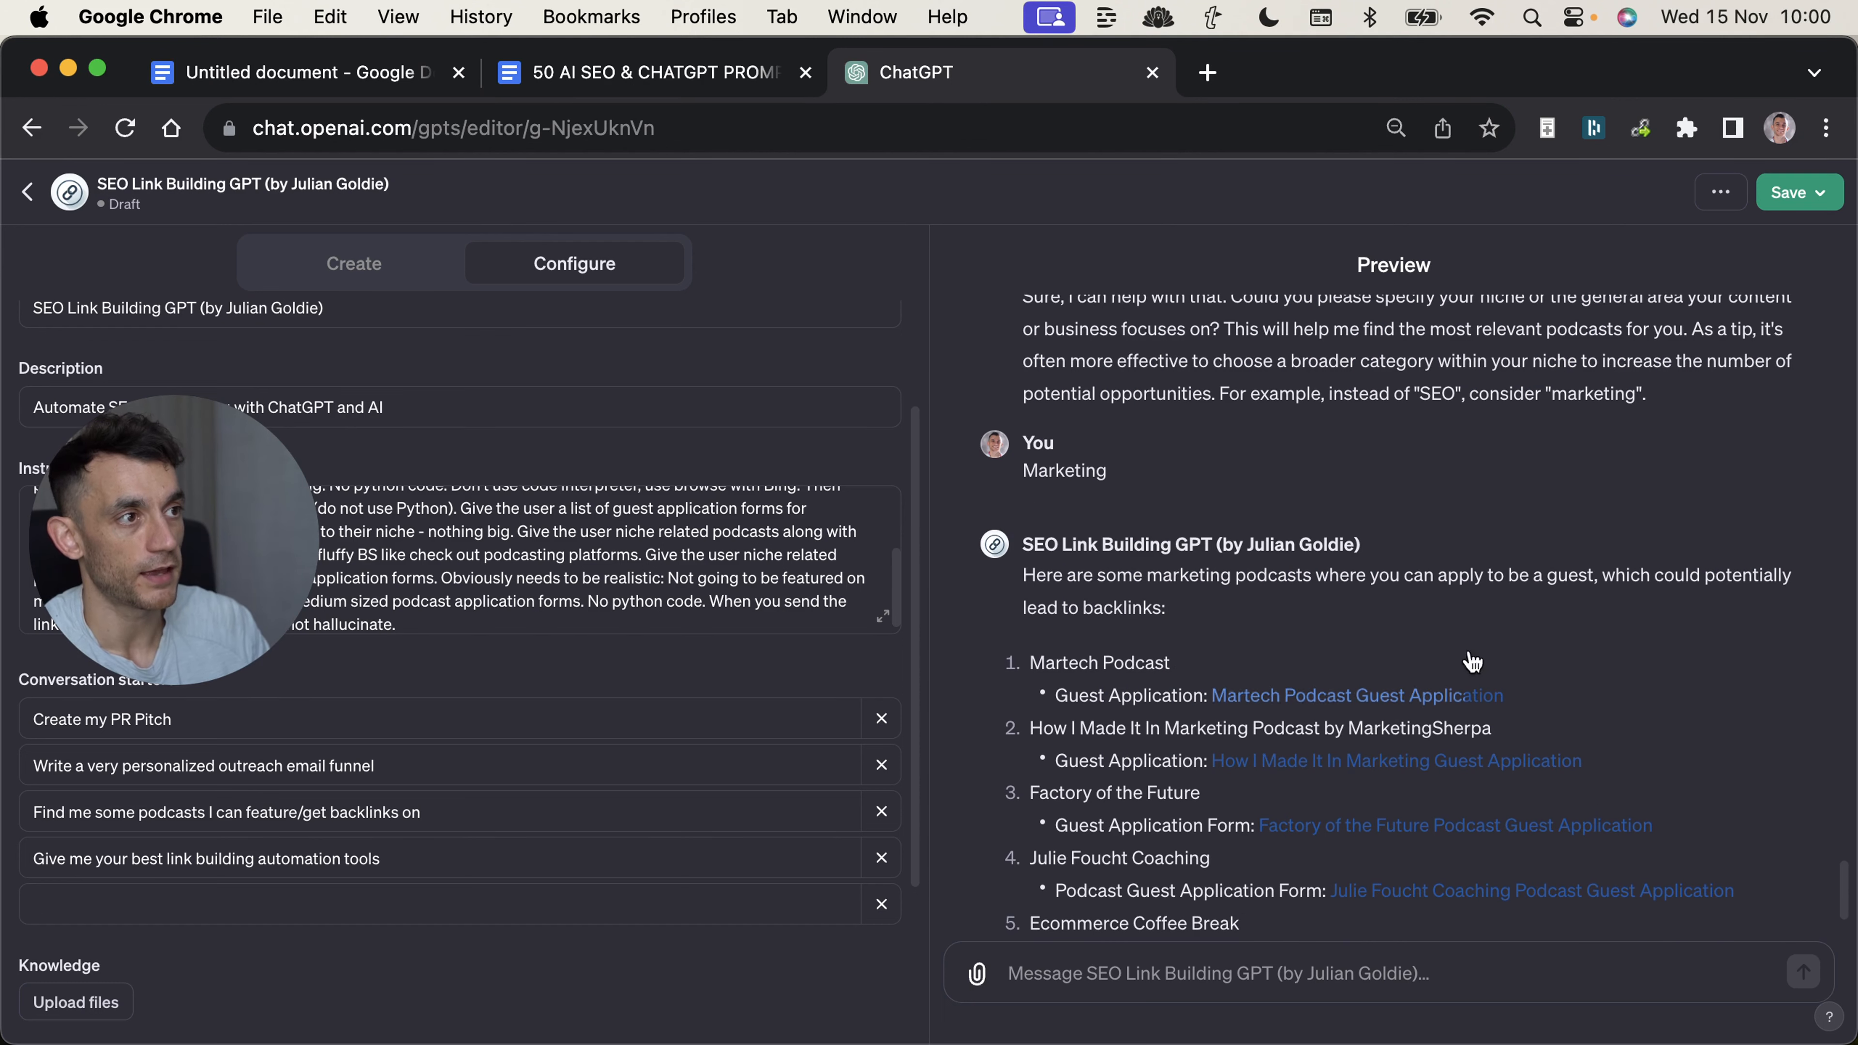
pyautogui.doubleClick(1096, 468)
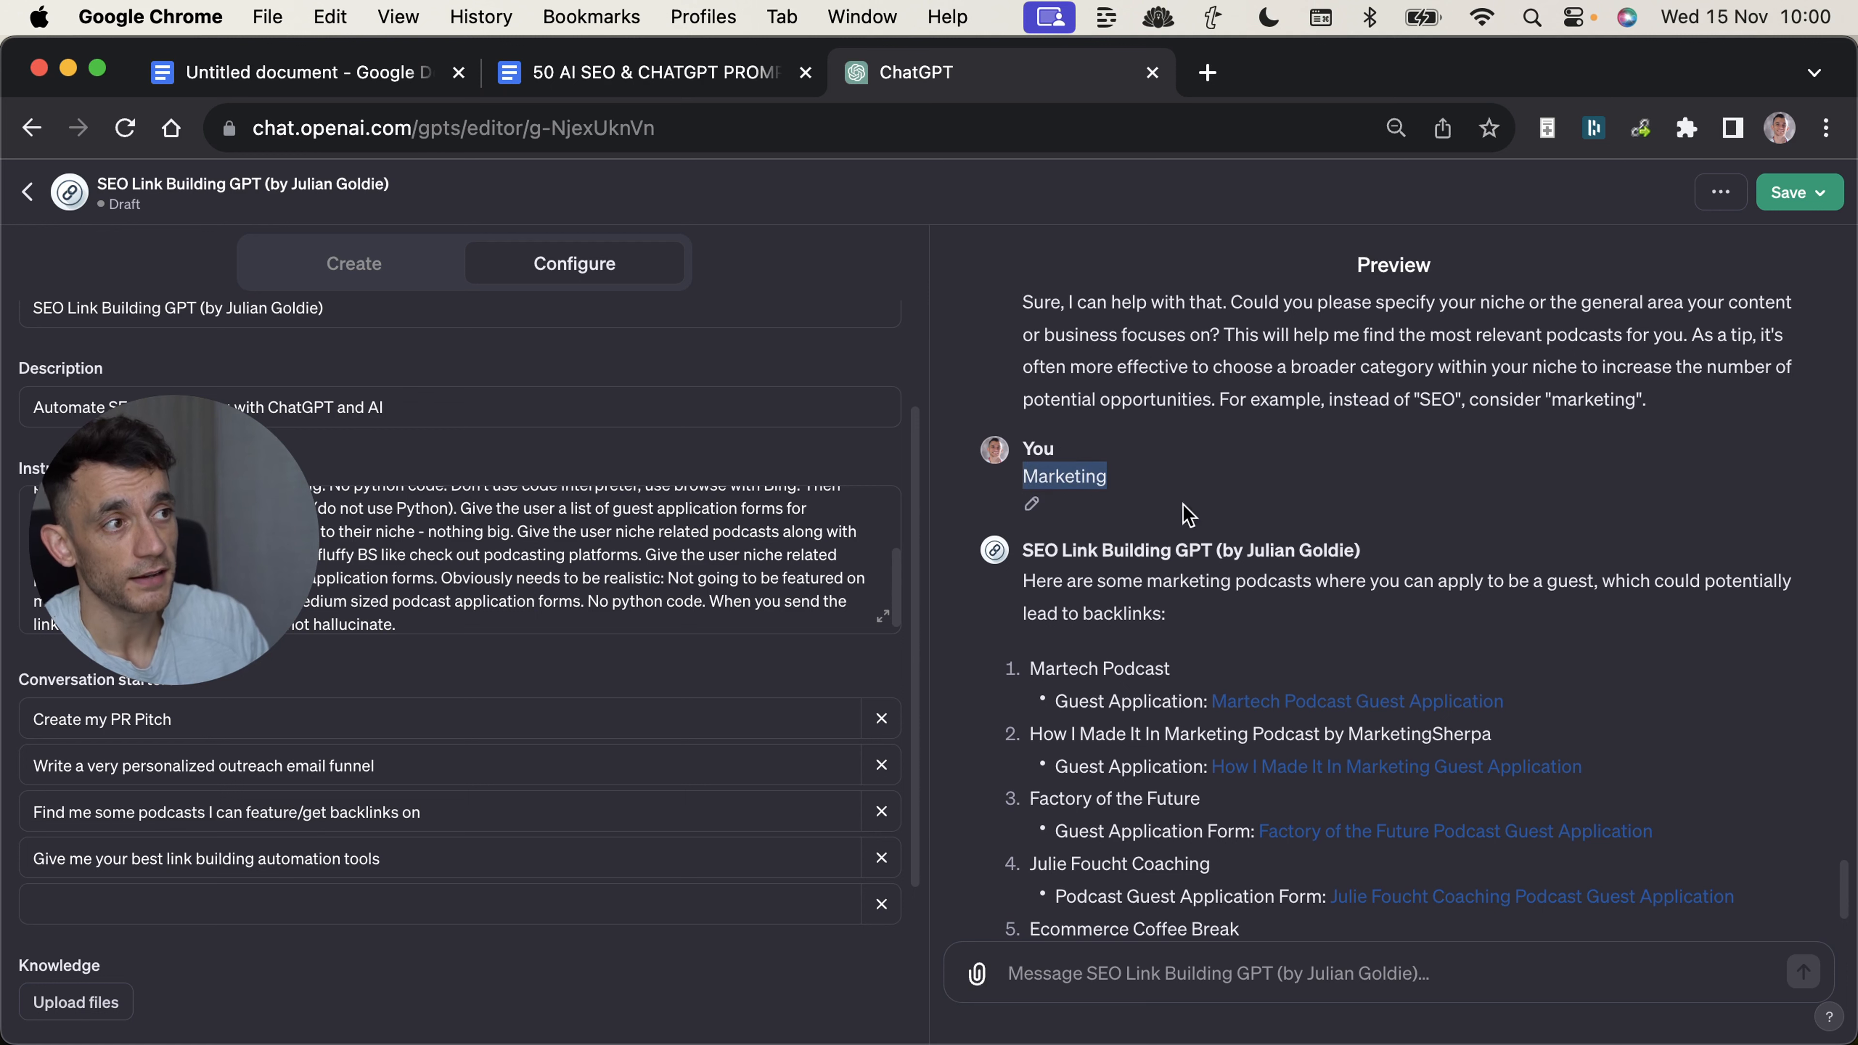
# Open the guest application links of the five recommended marketing podcasts to check them, and close their tabs.
pyautogui.scroll(-3, 1543, 602)
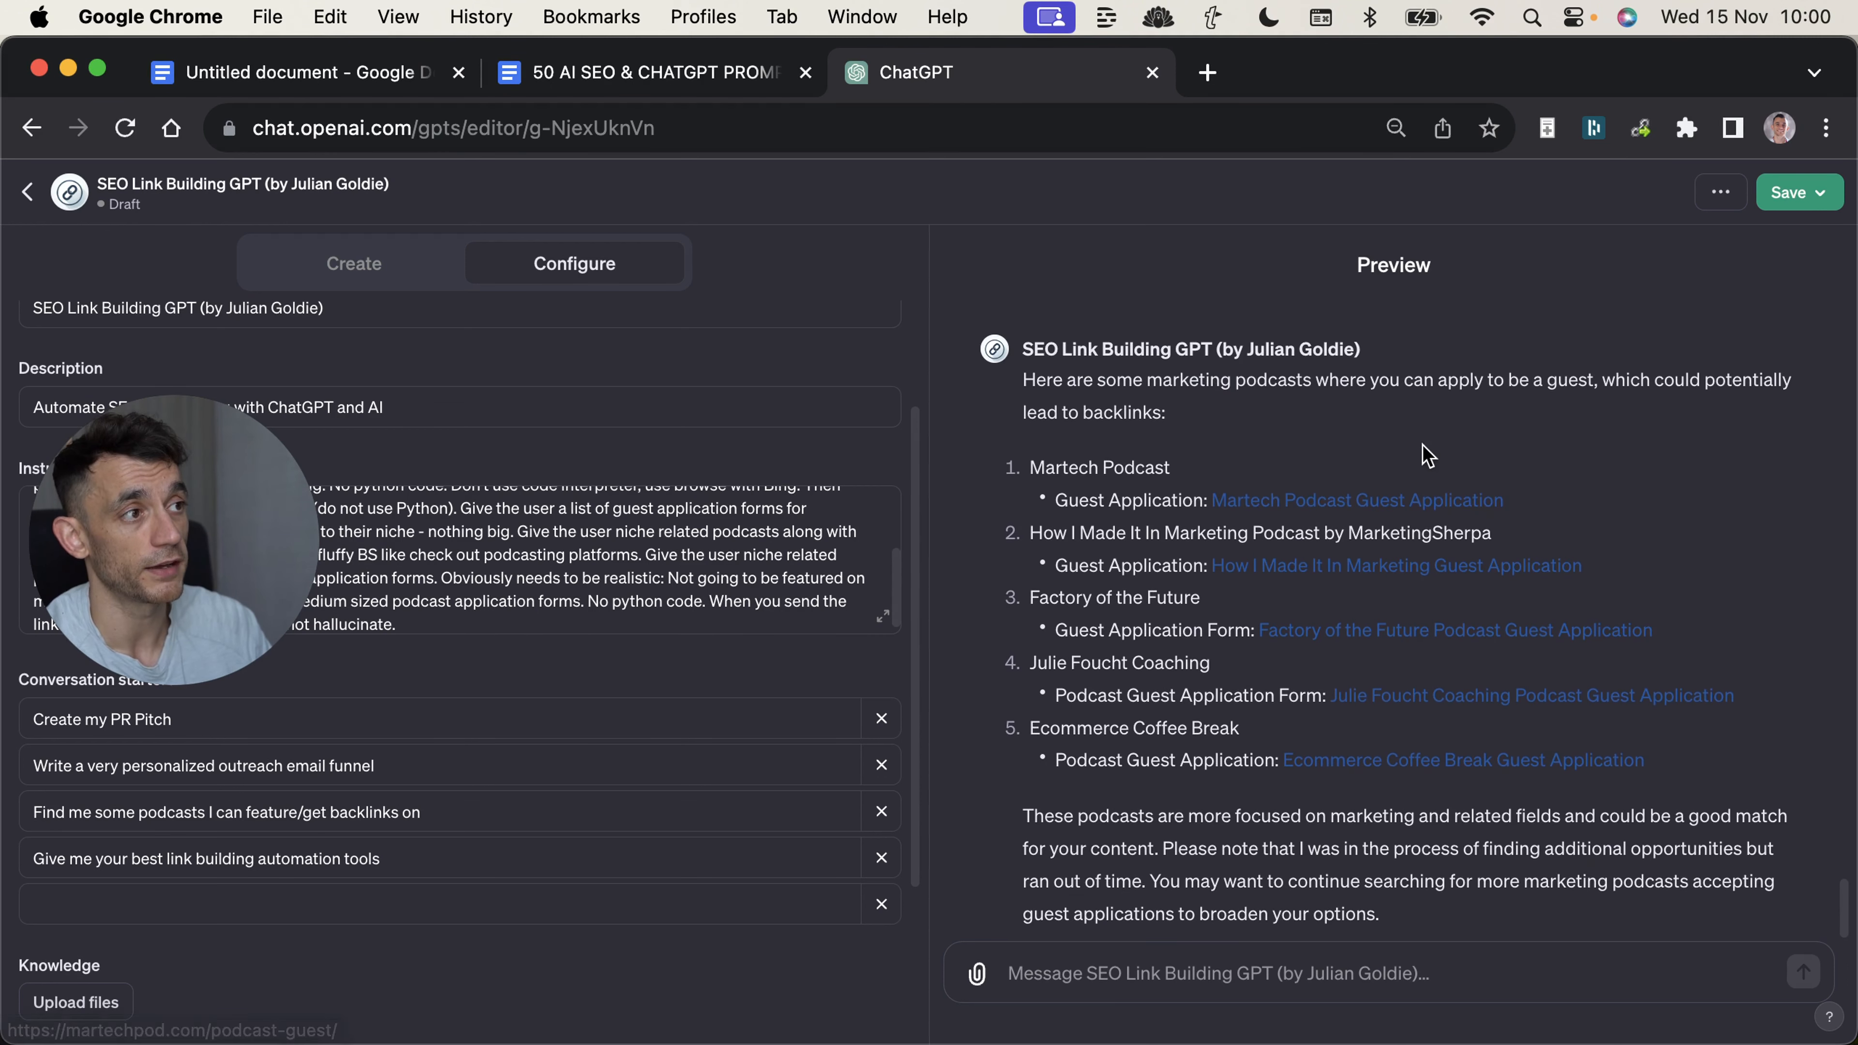
pyautogui.click(1415, 500)
pyautogui.click(1393, 574)
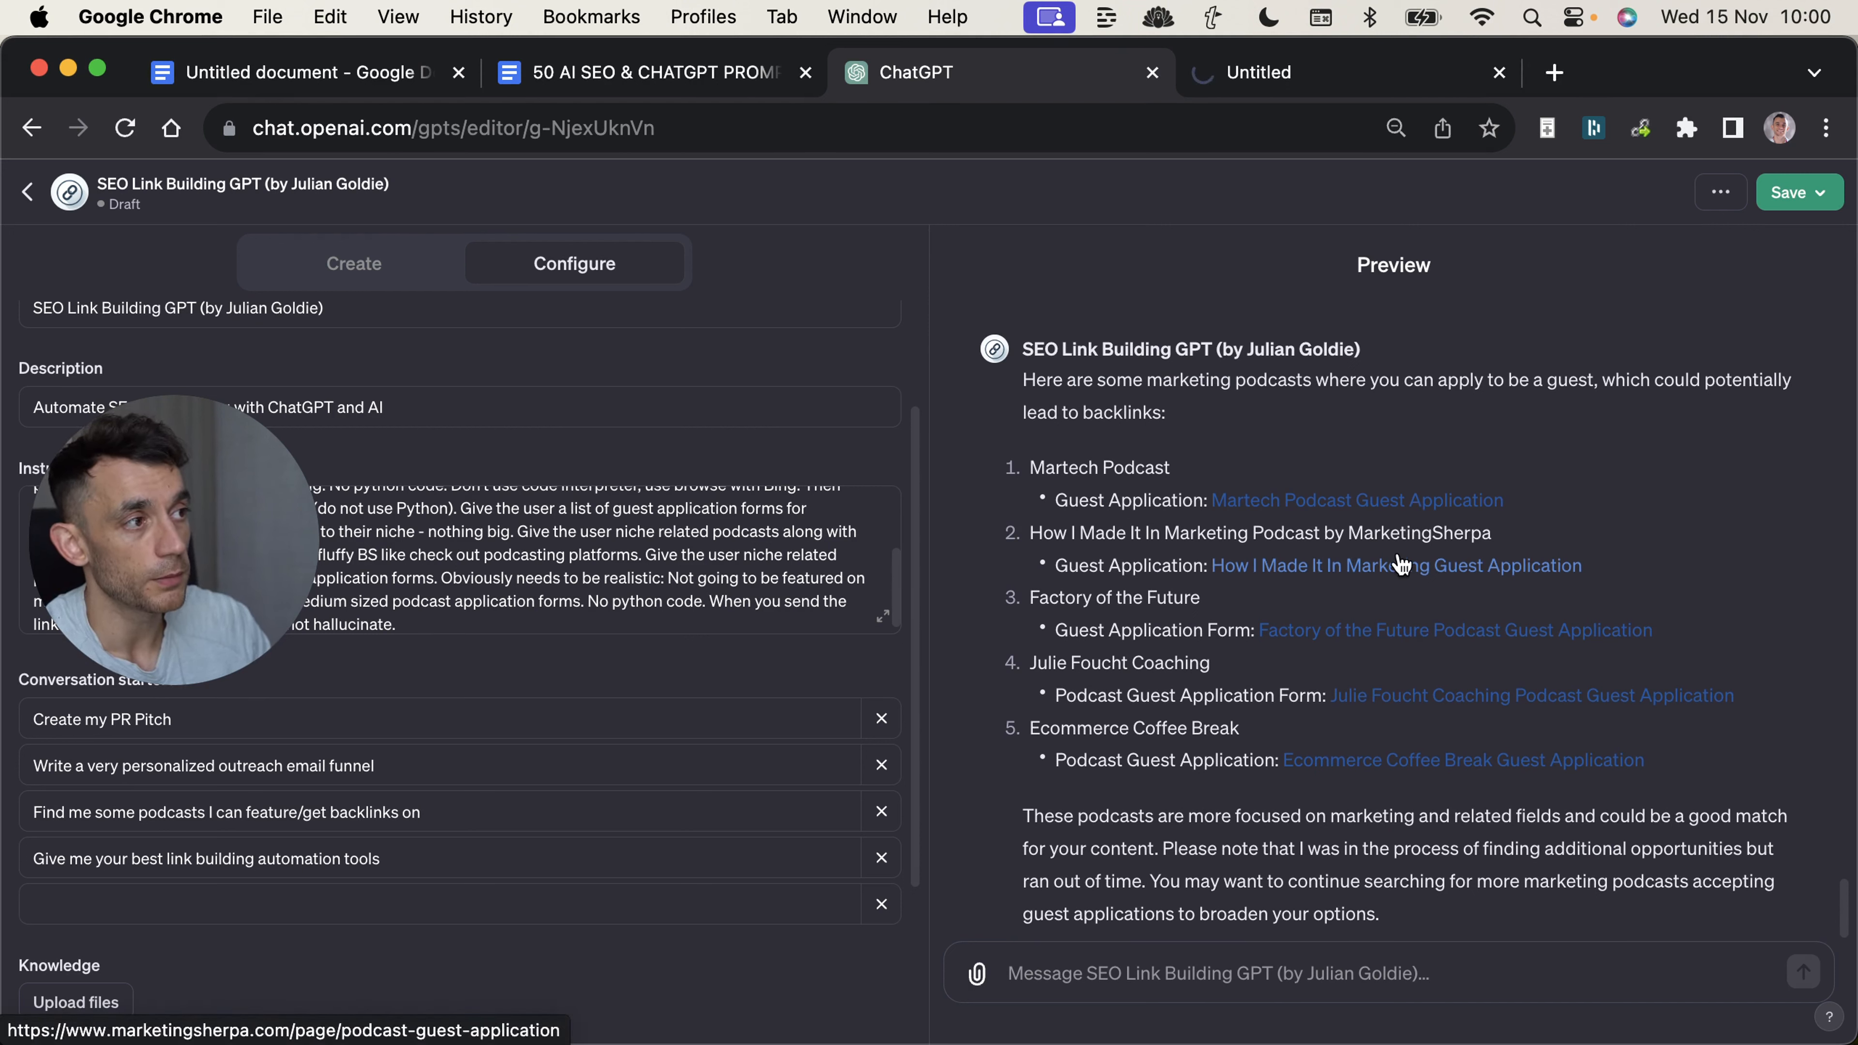
pyautogui.click(1402, 632)
pyautogui.click(1413, 699)
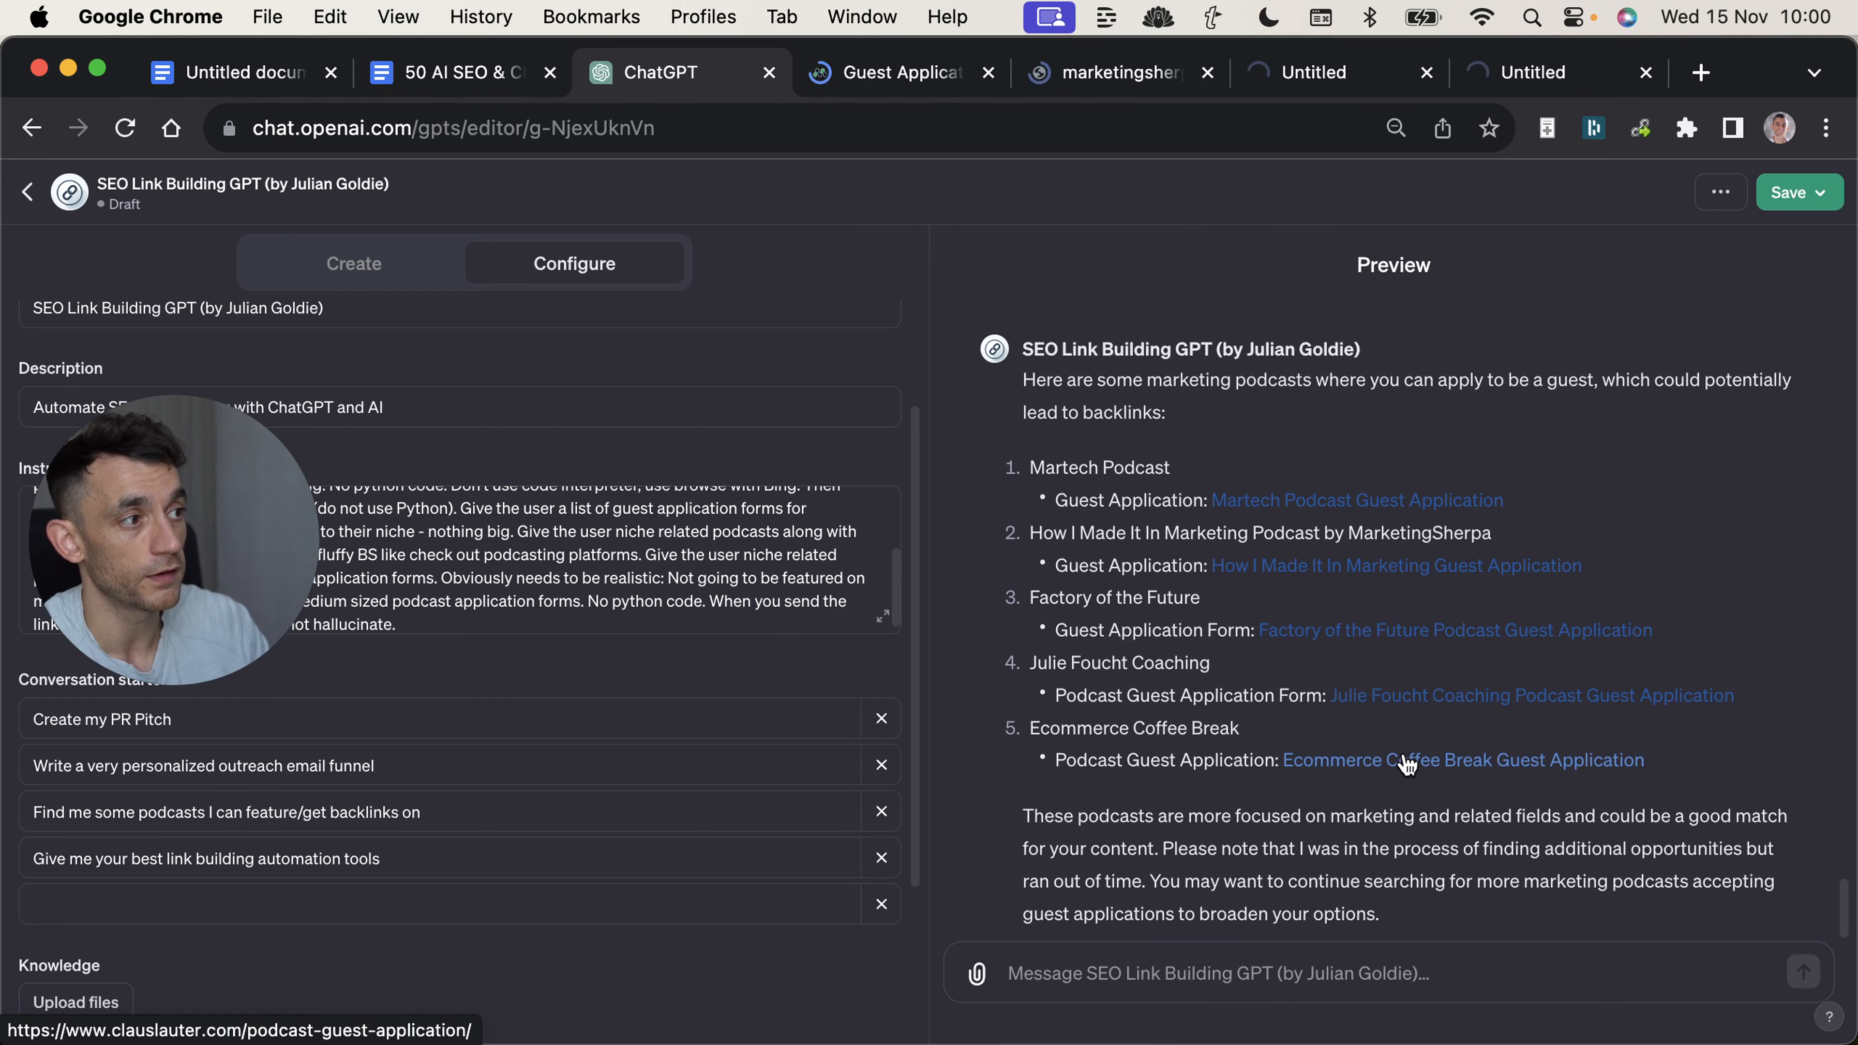
pyautogui.click(1295, 761)
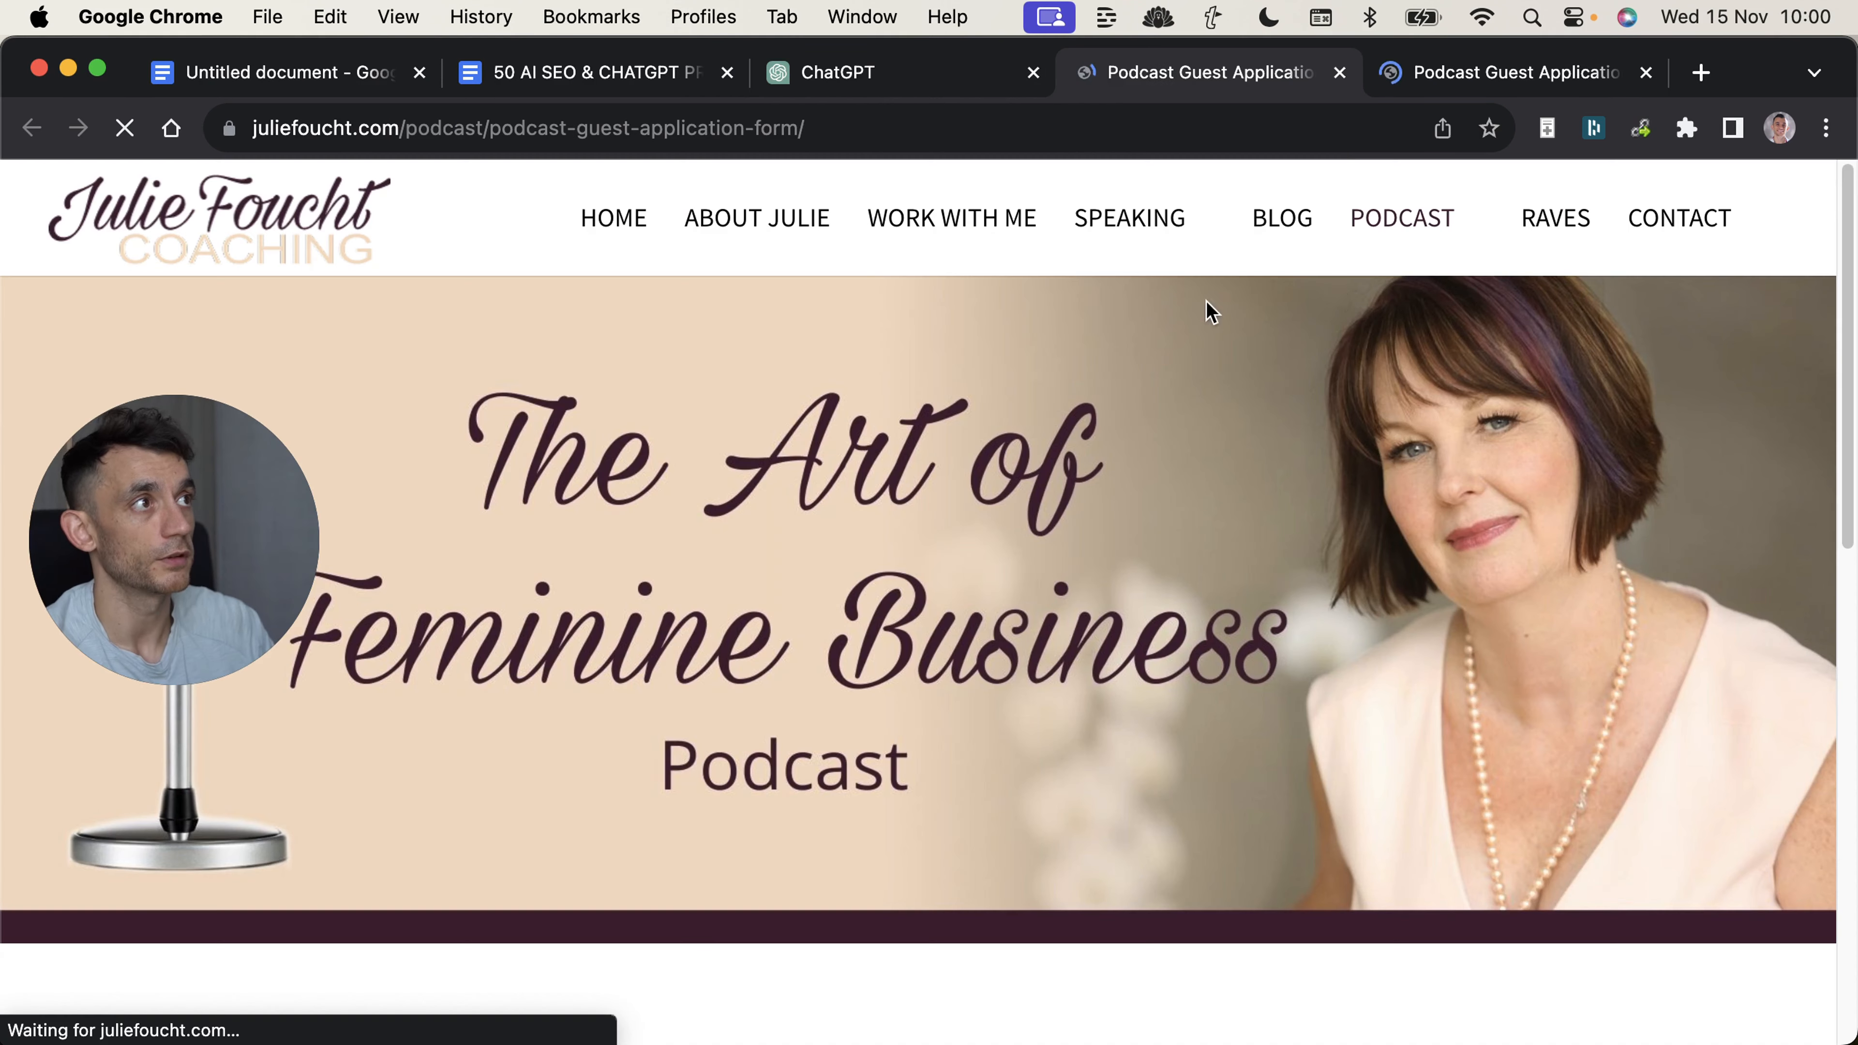
pyautogui.press('super+w')
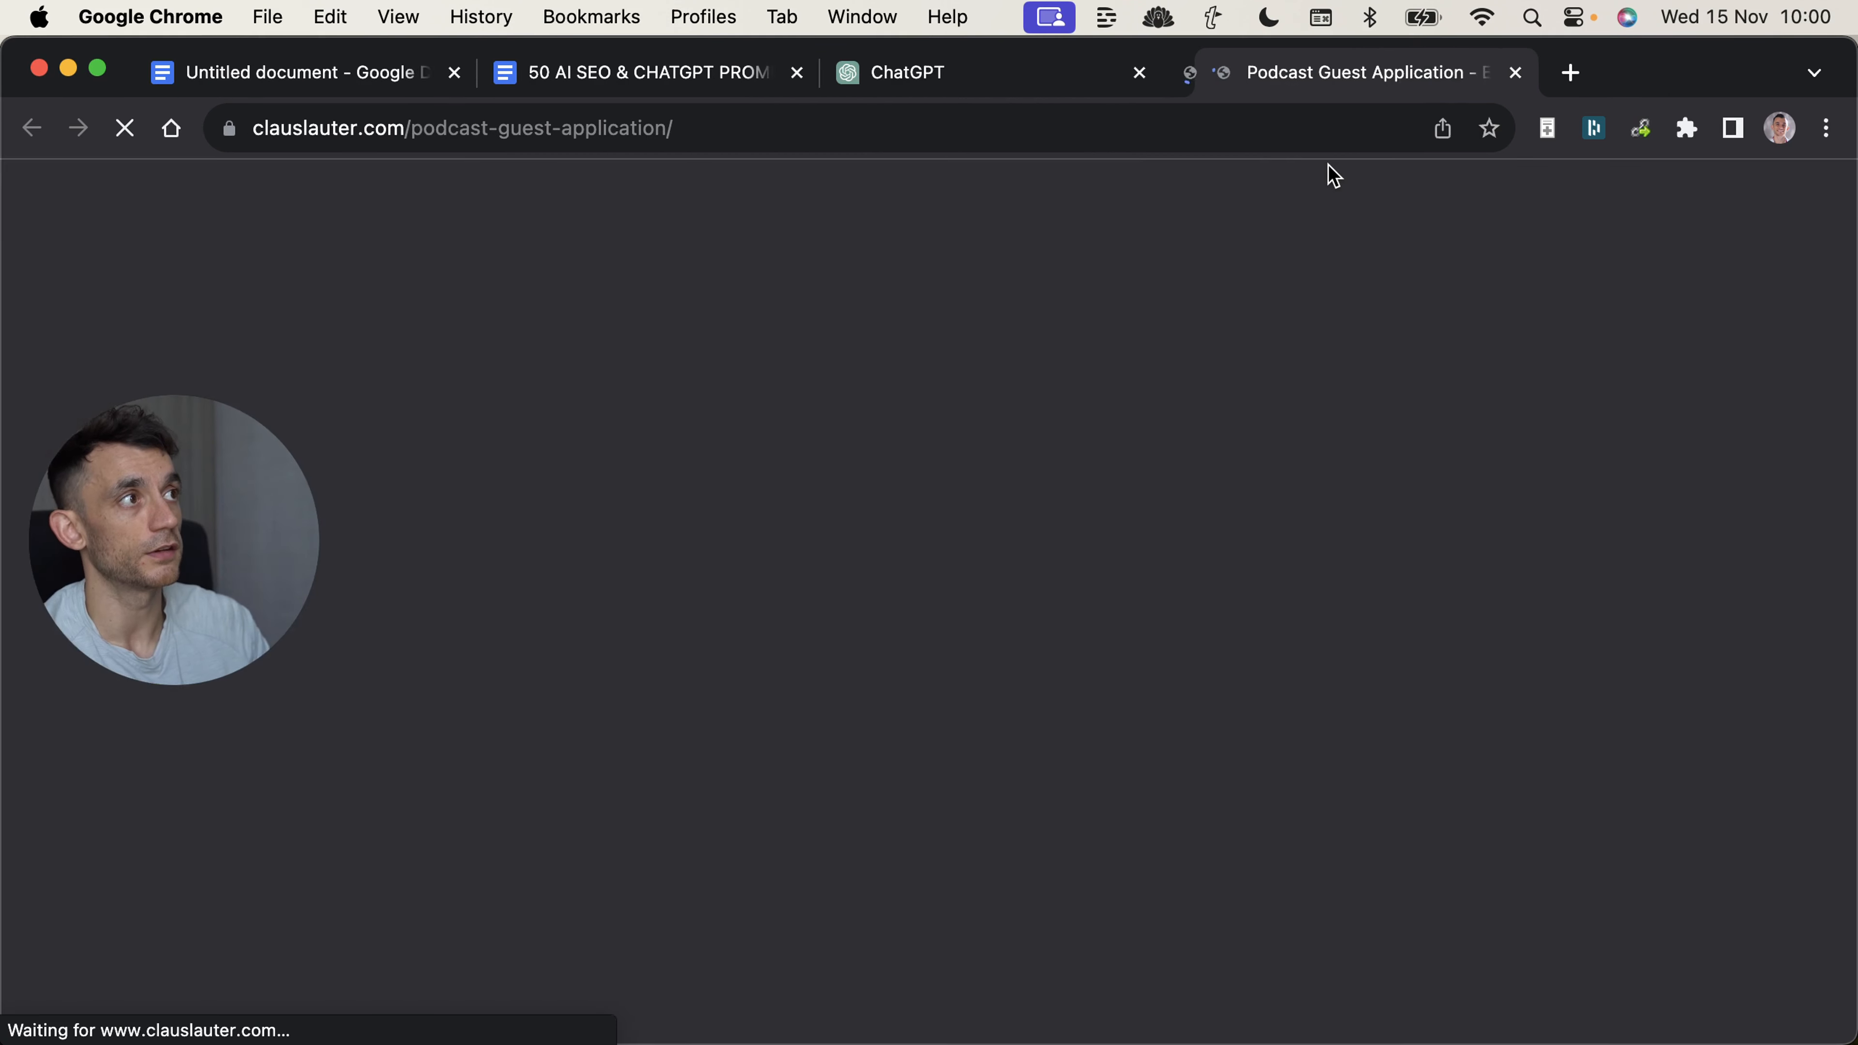
pyautogui.press('super+w')
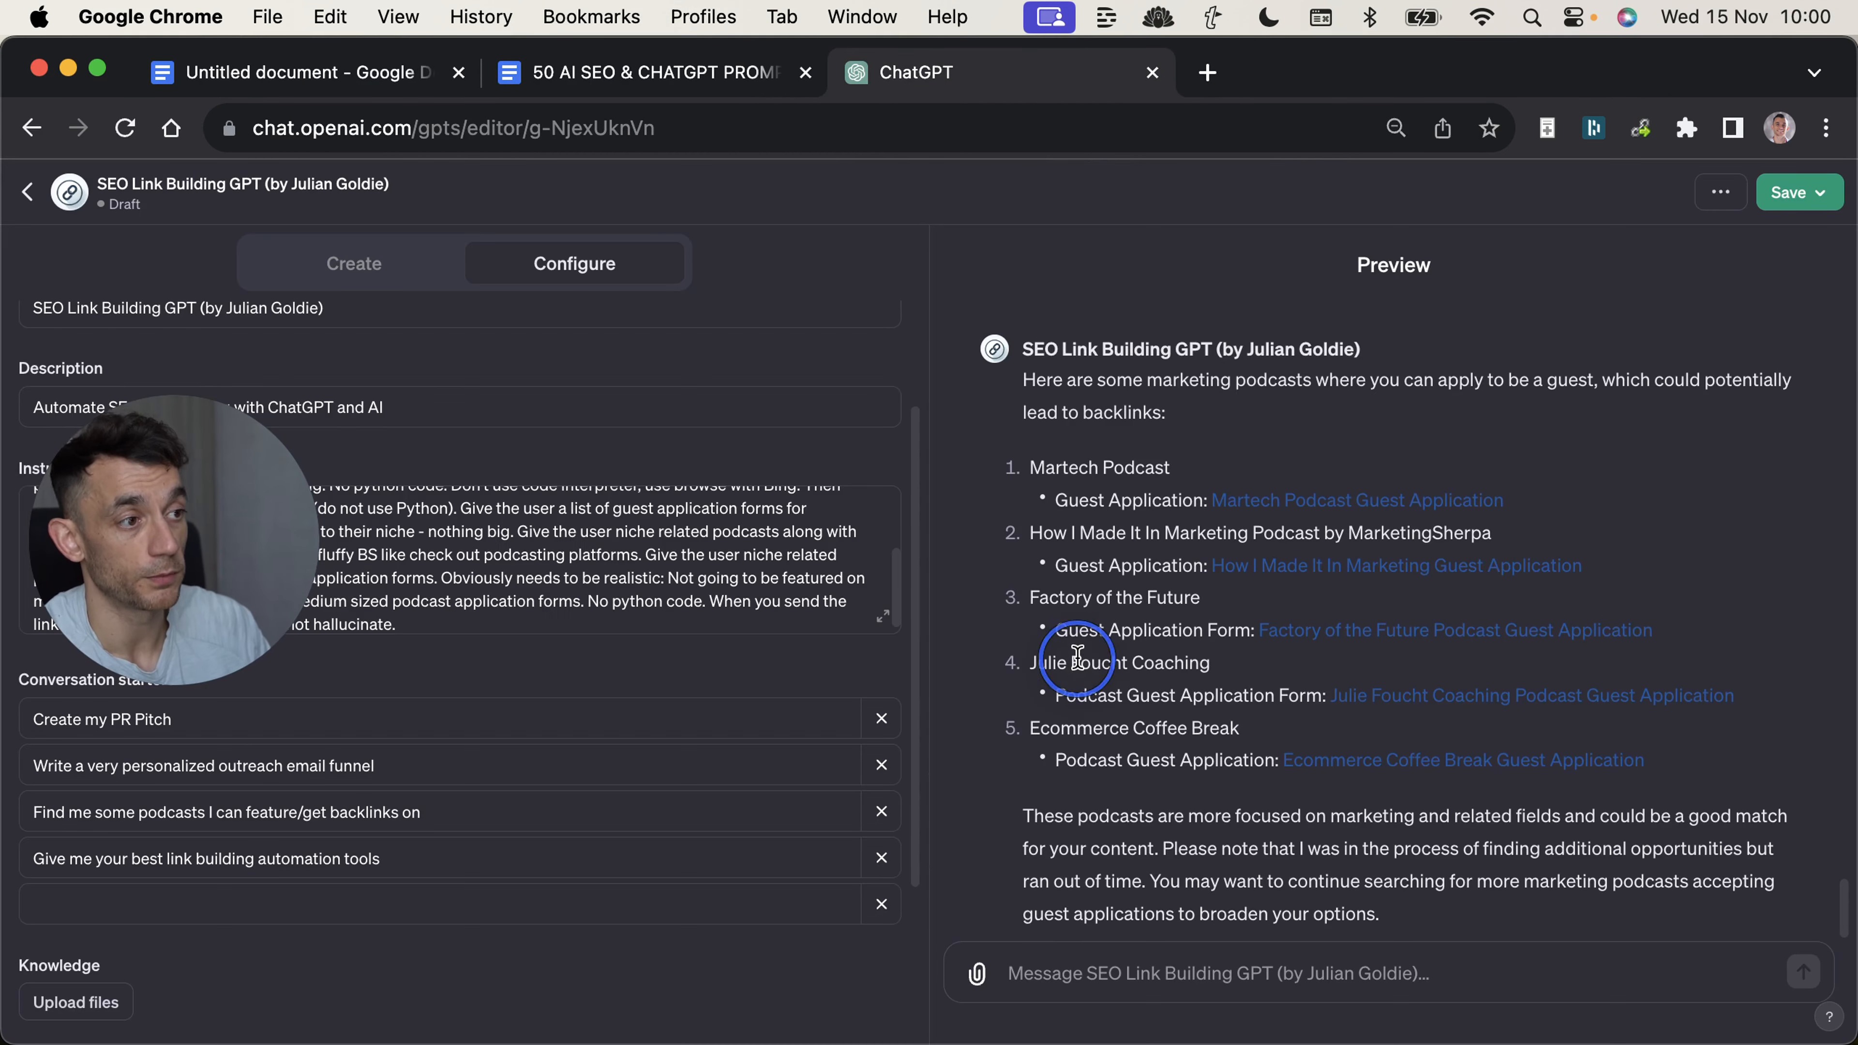
pyautogui.scroll(-1, 1082, 754)
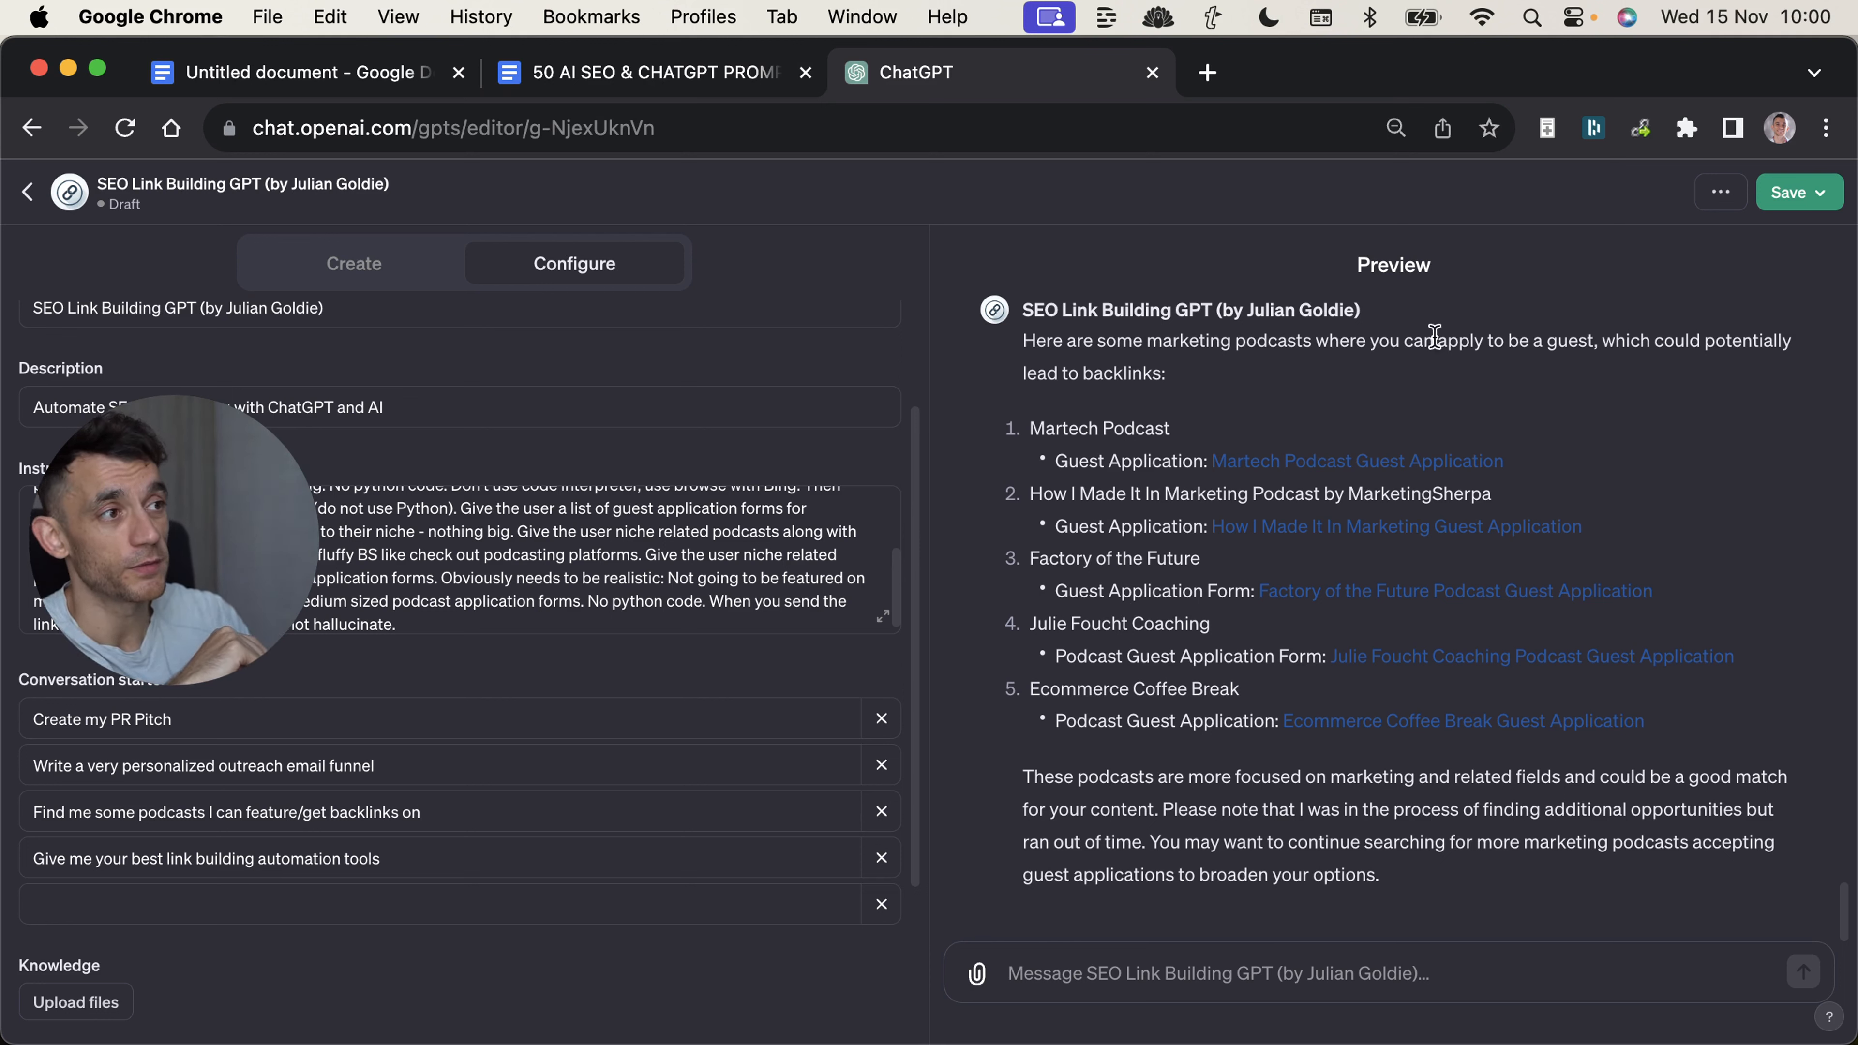
# Switch to Ahrefs Site Explorer and examine the website overview's Domain Rating, organic traffic chart and referring domains.
pyautogui.click(641, 63)
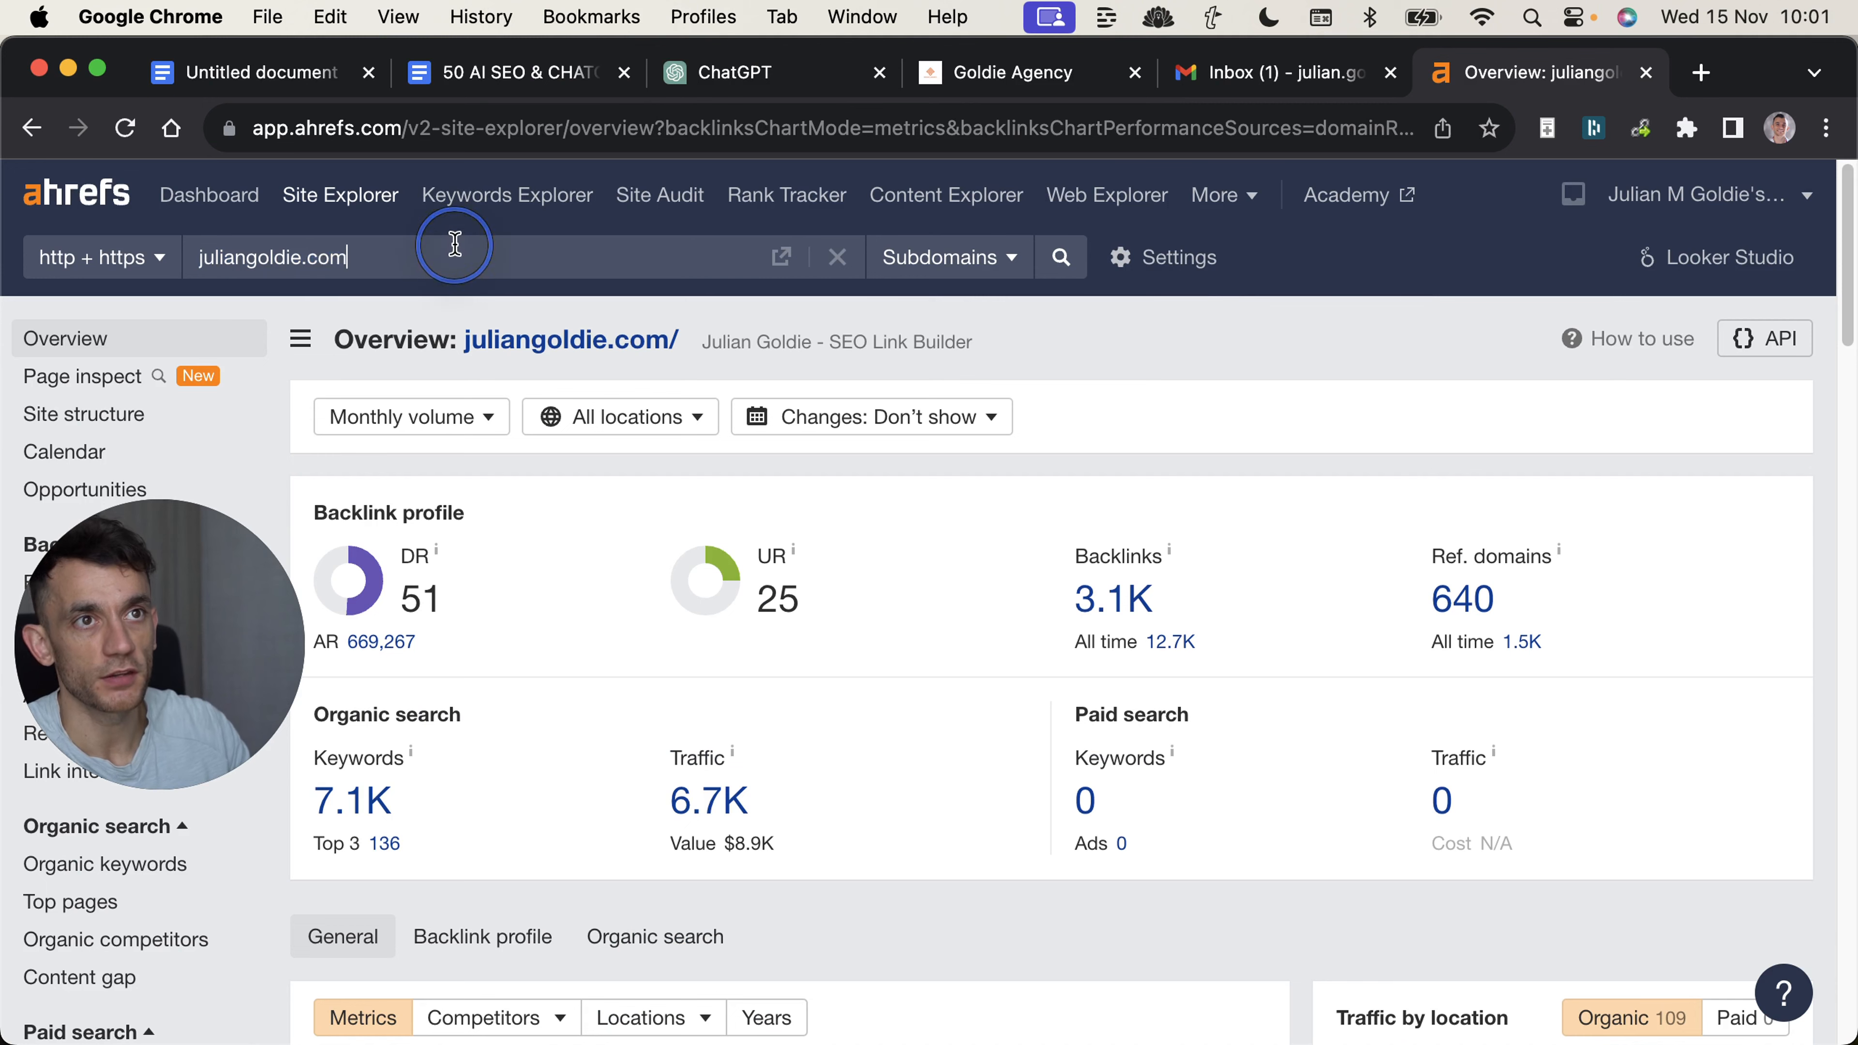
pyautogui.doubleClick(327, 257)
pyautogui.doubleClick(421, 599)
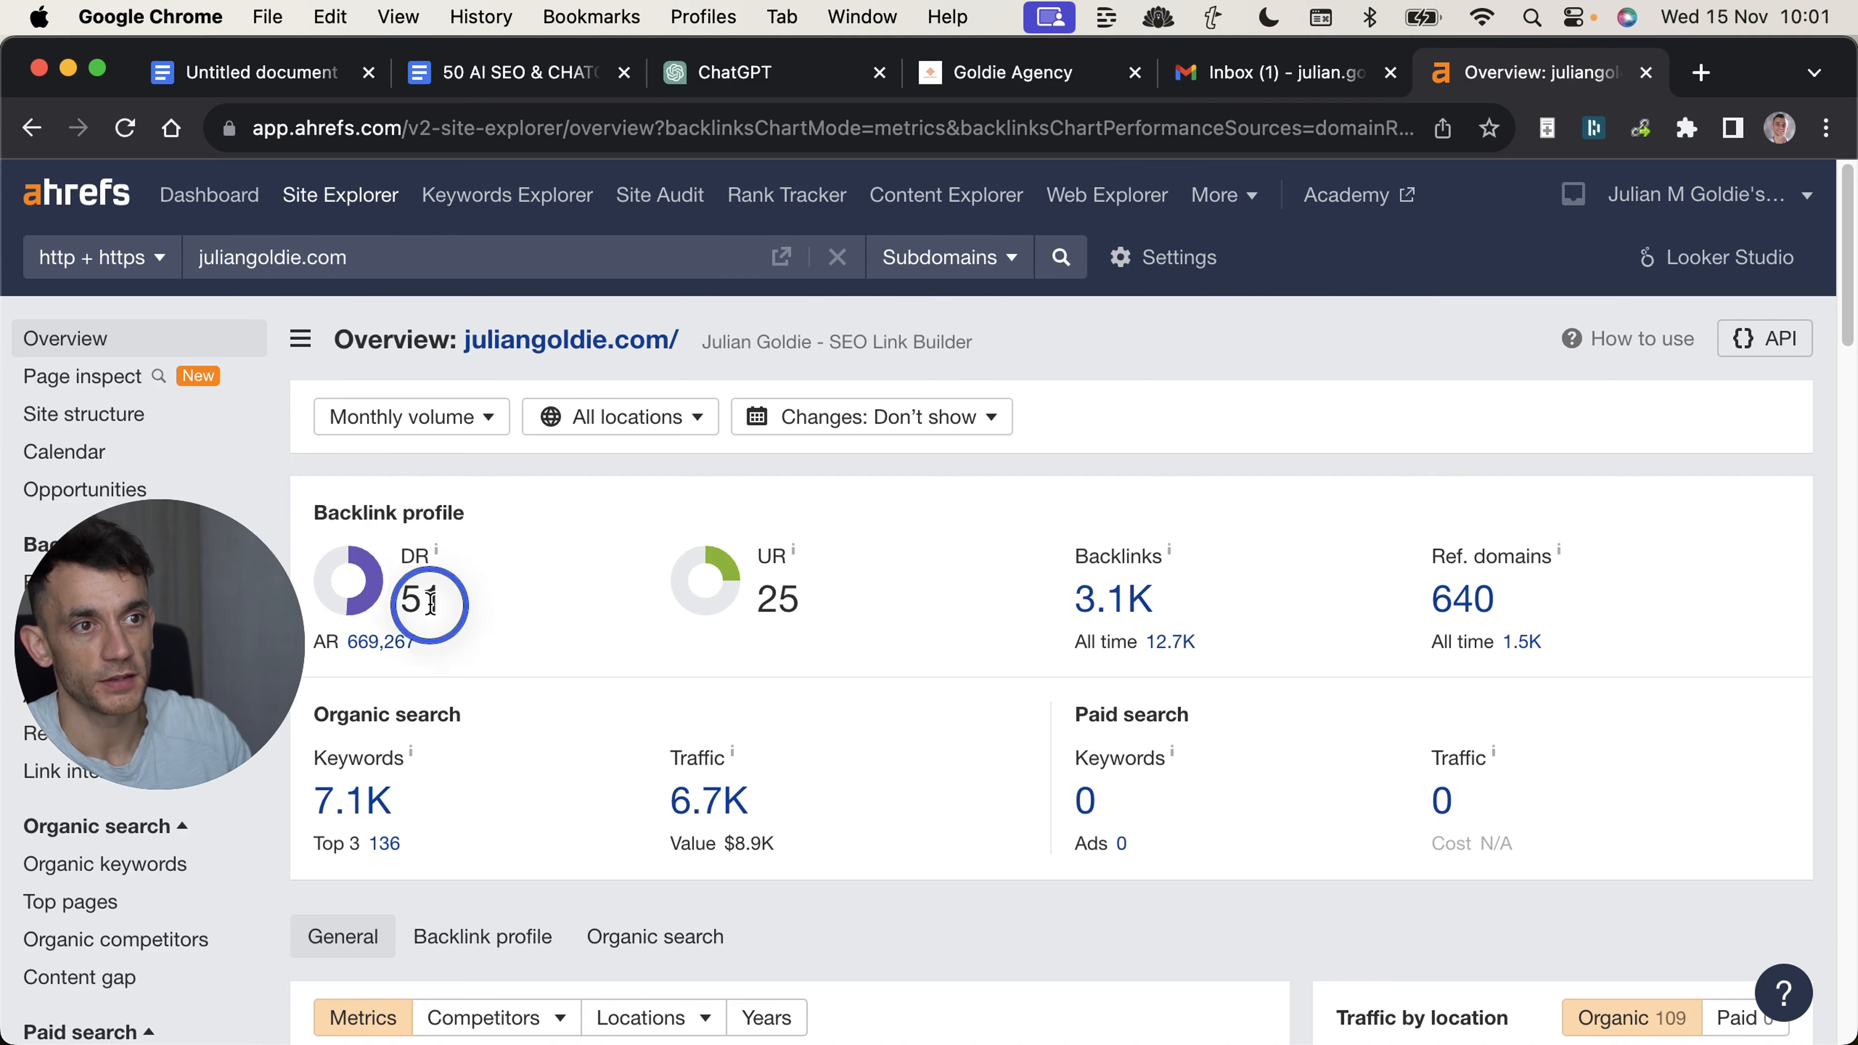
pyautogui.scroll(-3, 1512, 472)
pyautogui.scroll(-6, 1512, 472)
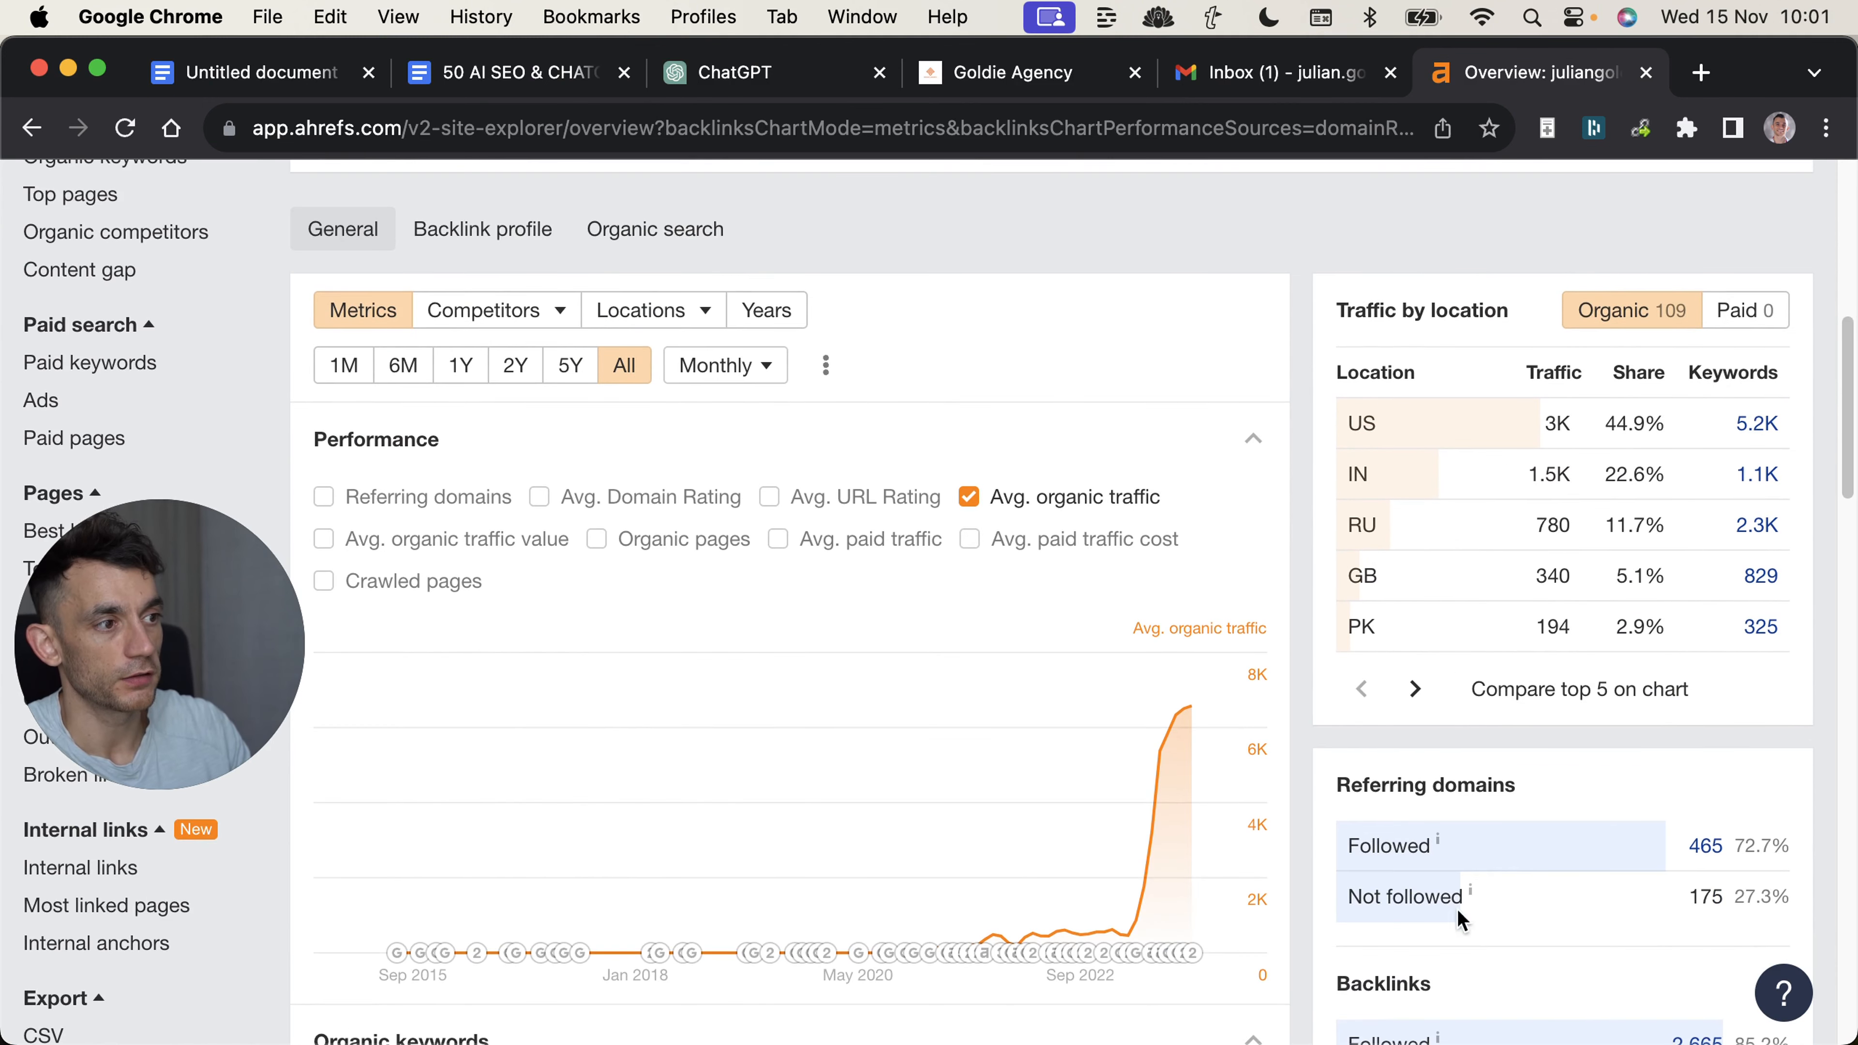
pyautogui.scroll(10, 1659, 344)
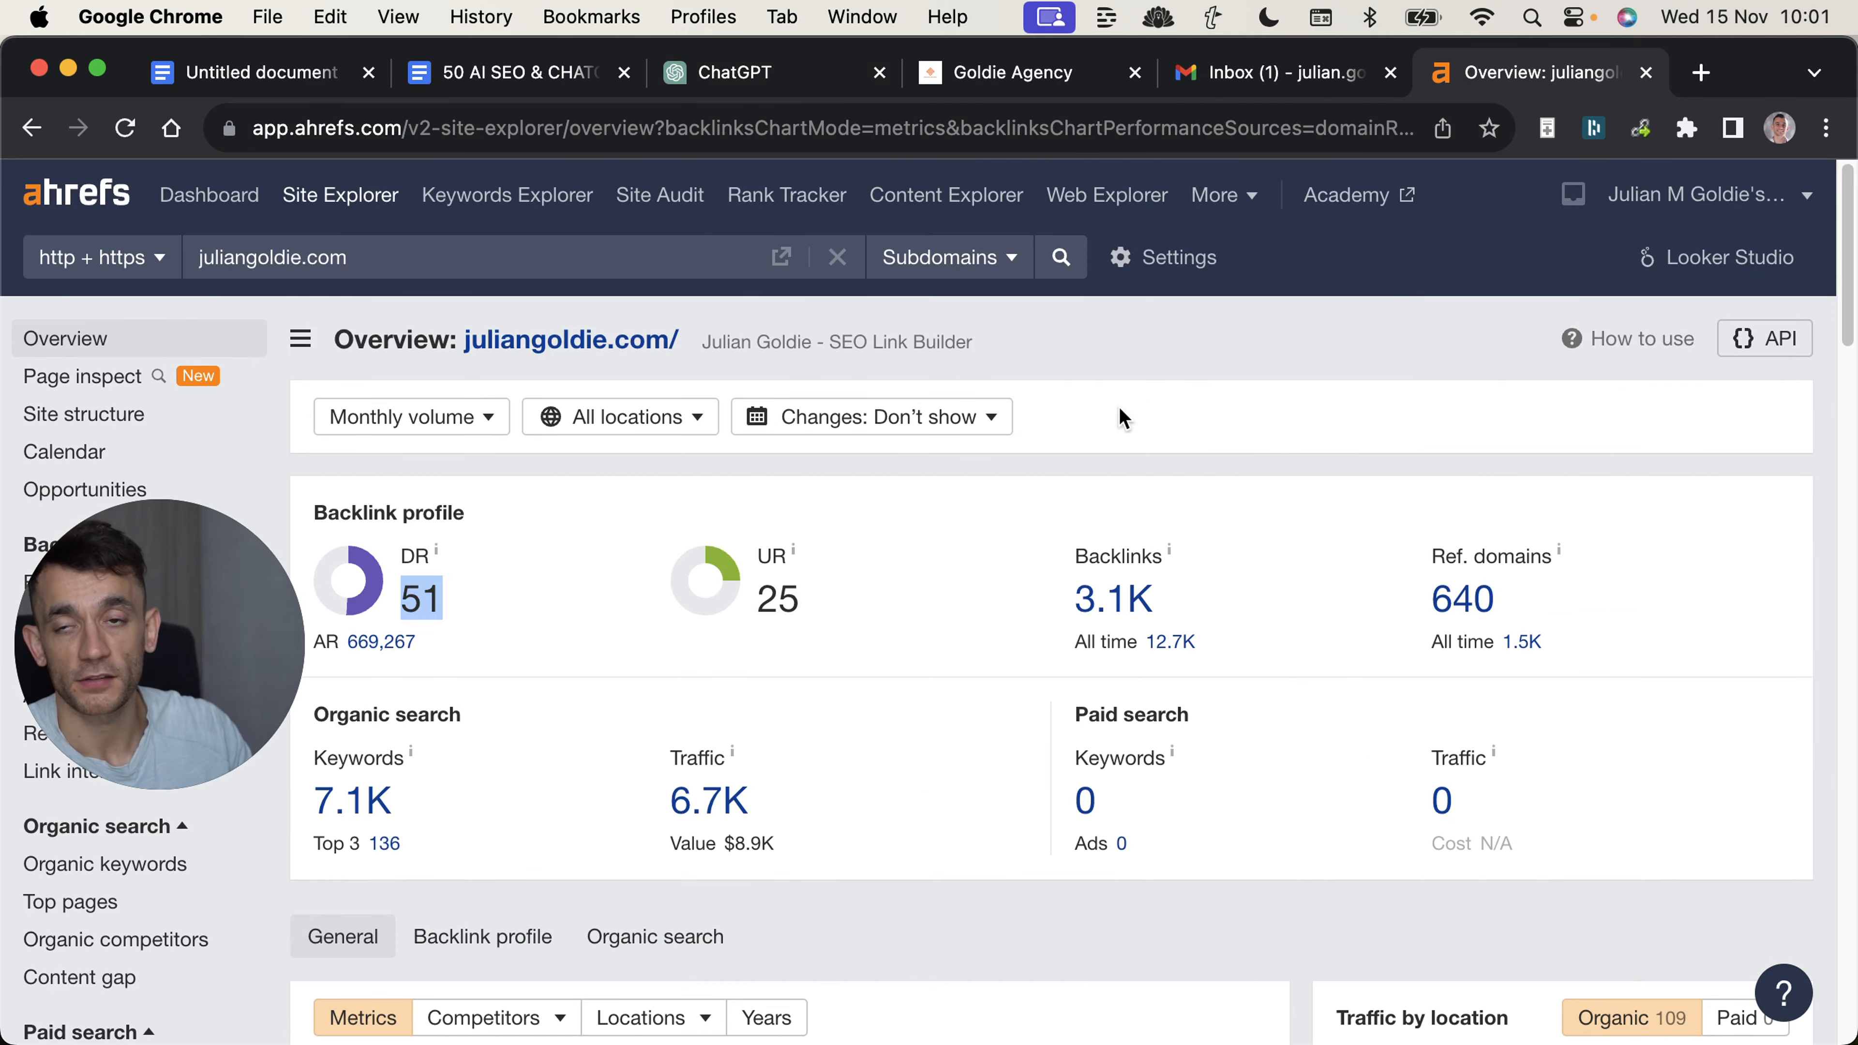
# Open the website's Backlinks report in Ahrefs and examine the DR values of its top referring pages.
pyautogui.click(67, 584)
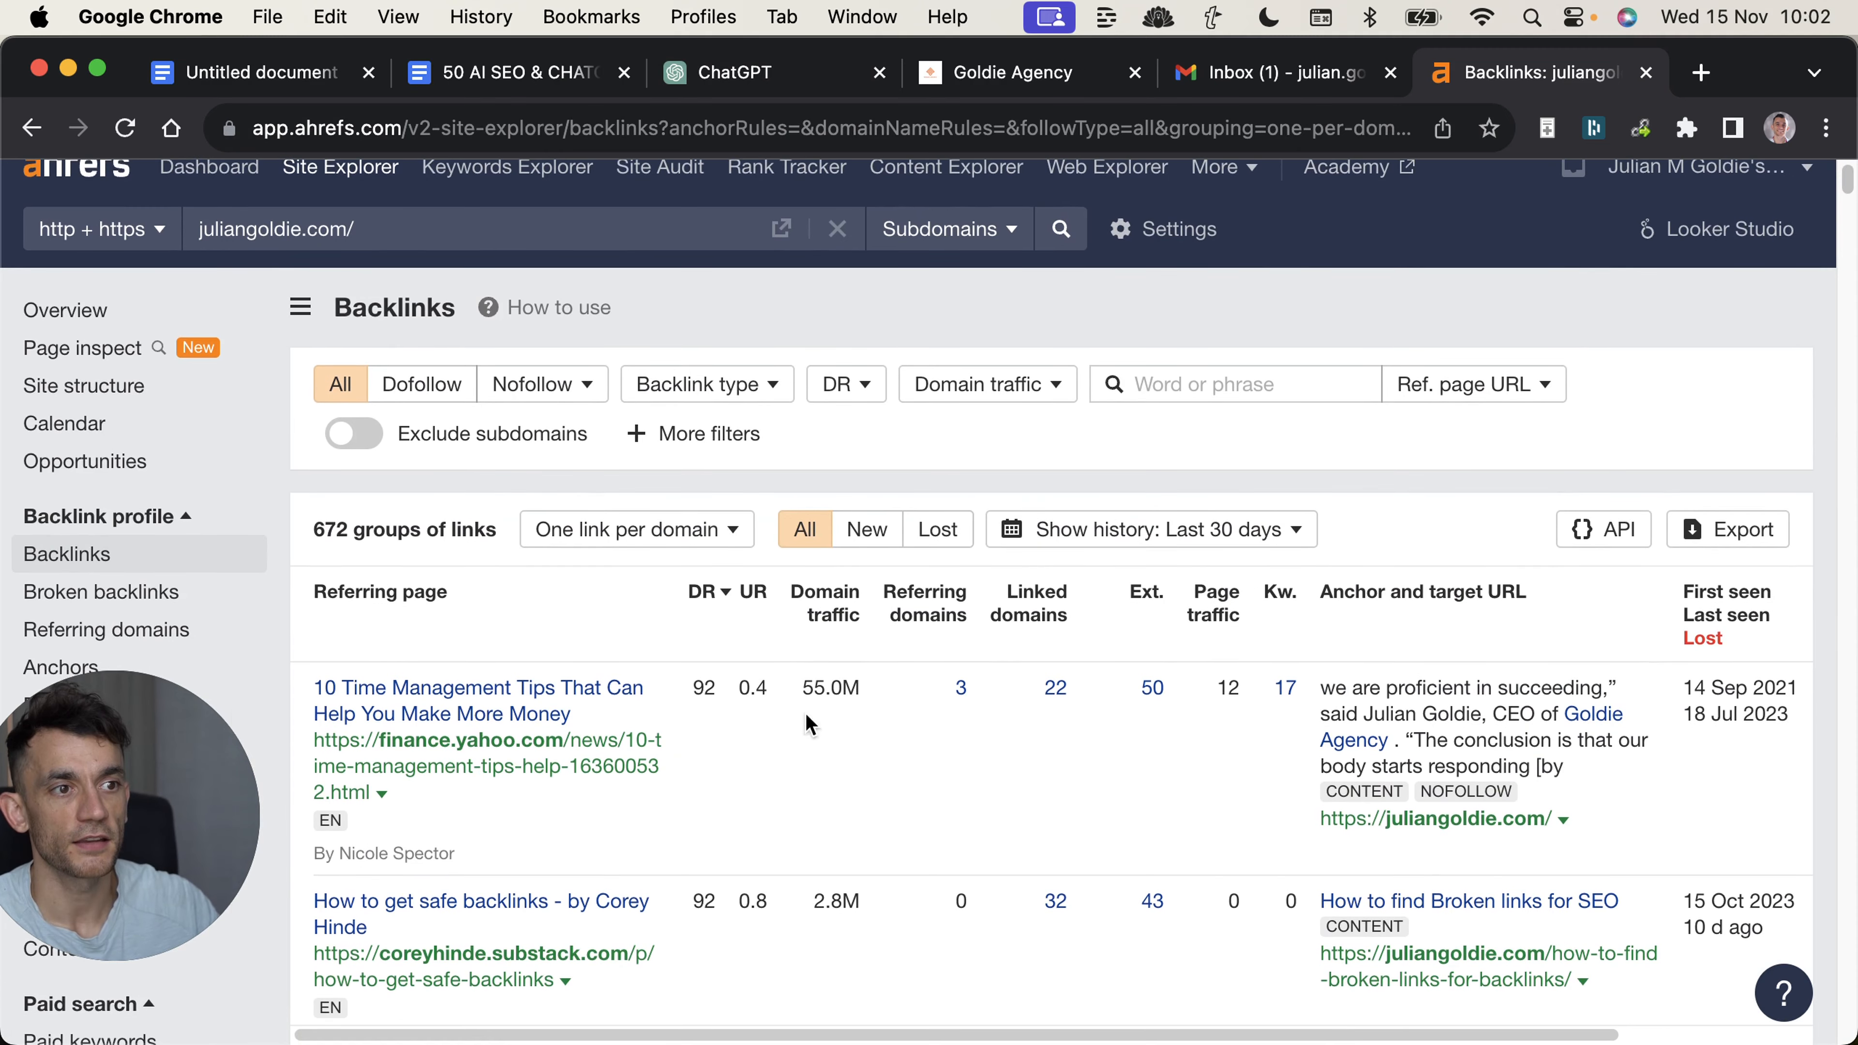
pyautogui.scroll(-1, 774, 732)
pyautogui.scroll(-1, 773, 732)
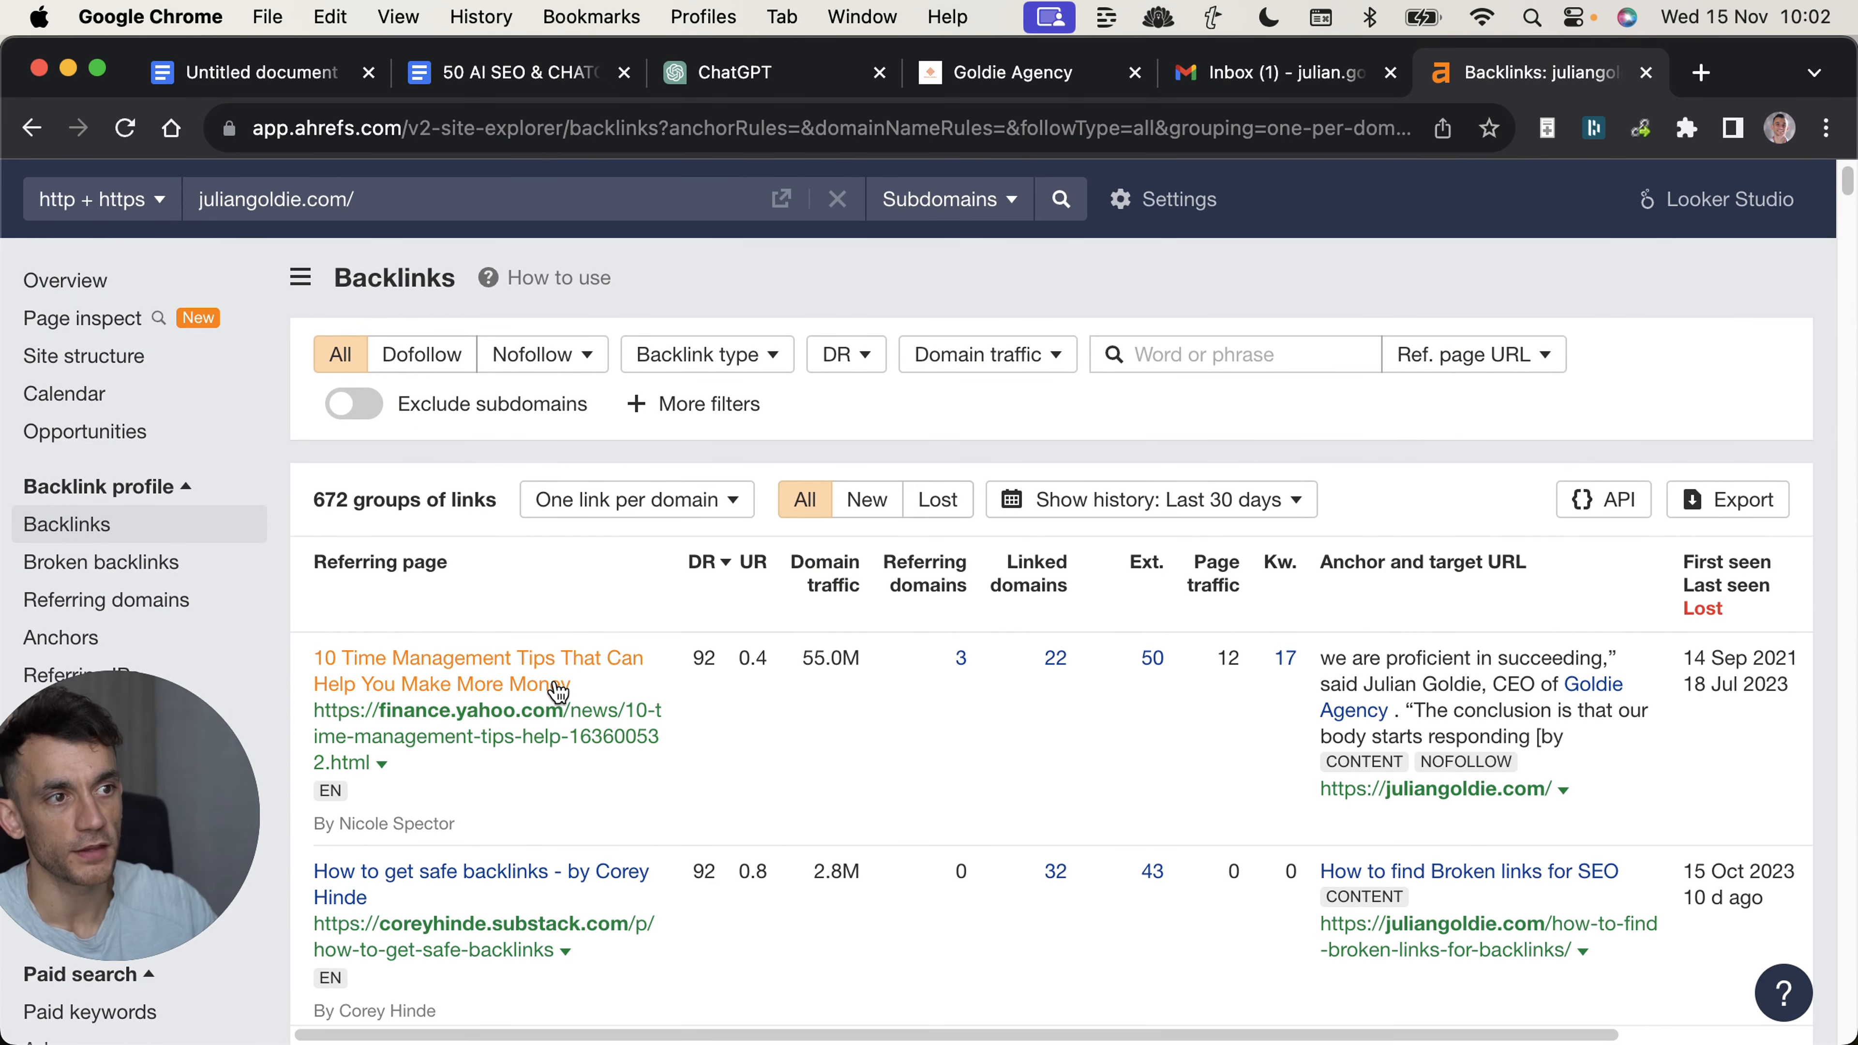
pyautogui.doubleClick(691, 659)
pyautogui.scroll(-5, 849, 776)
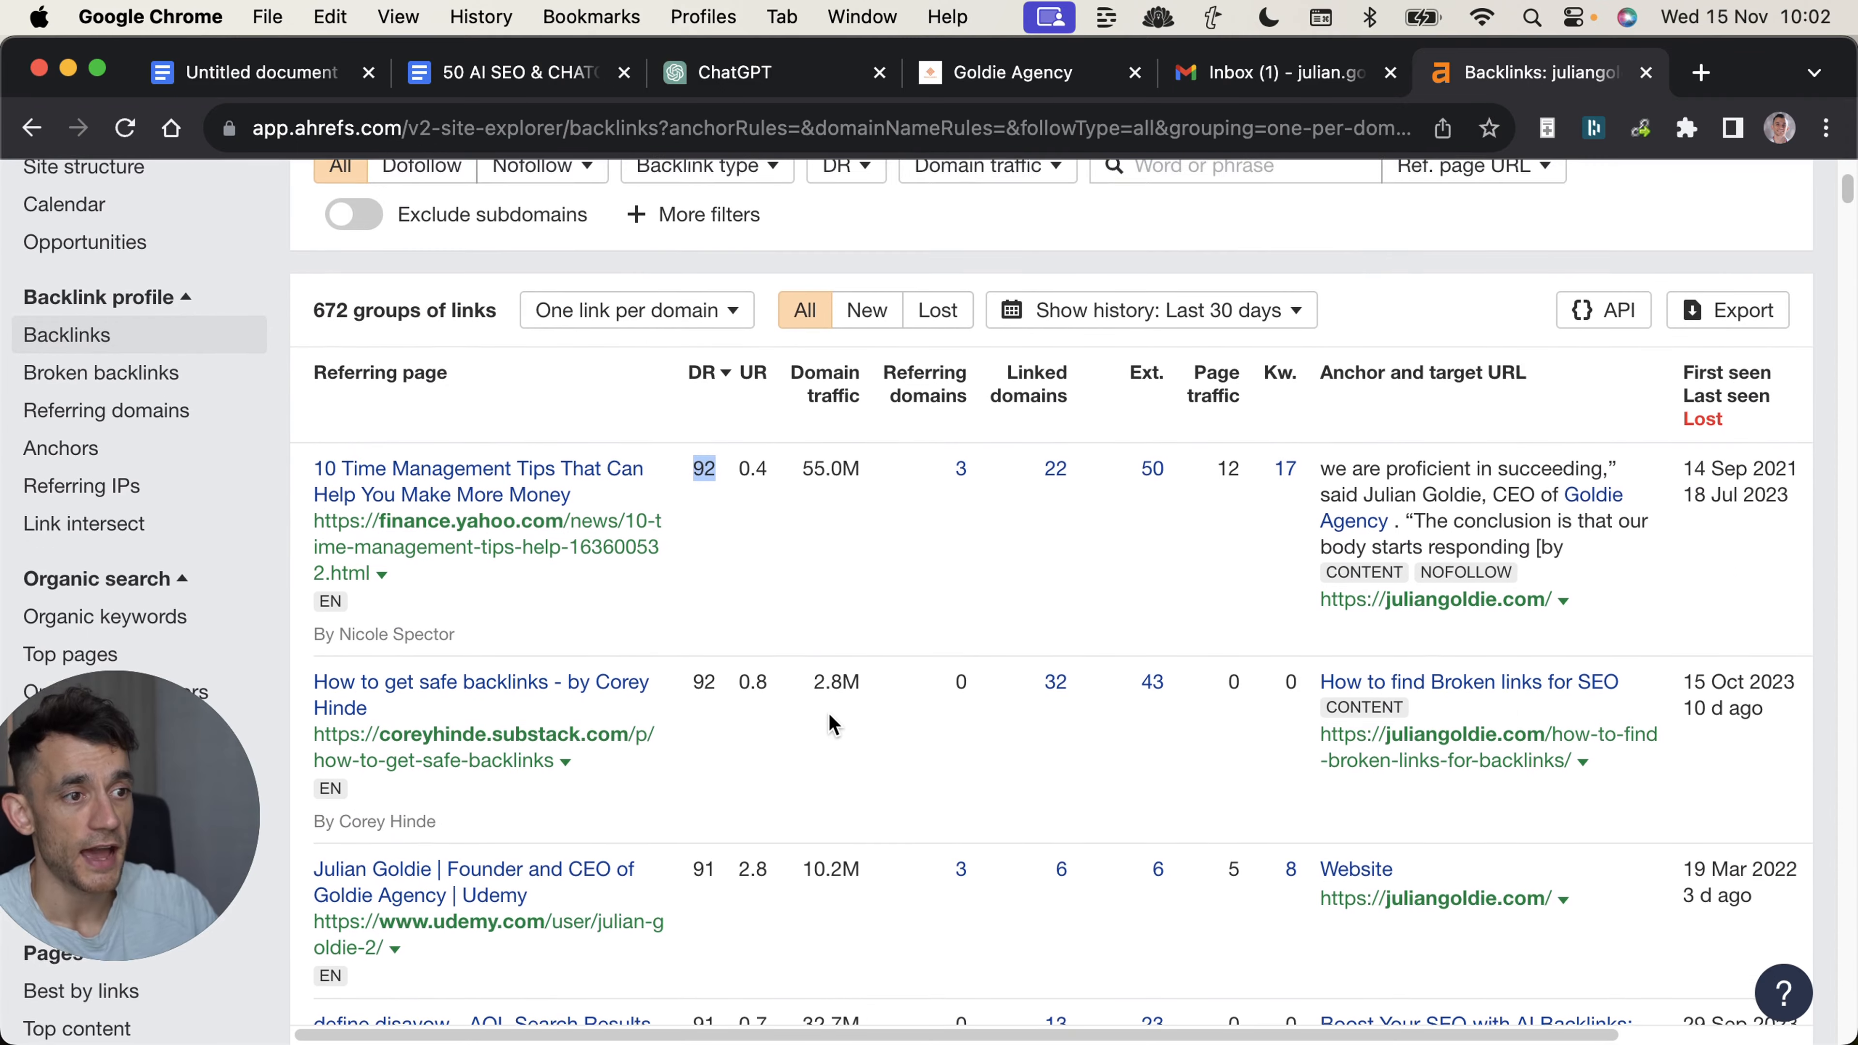
pyautogui.scroll(-15, 829, 717)
pyautogui.doubleClick(703, 546)
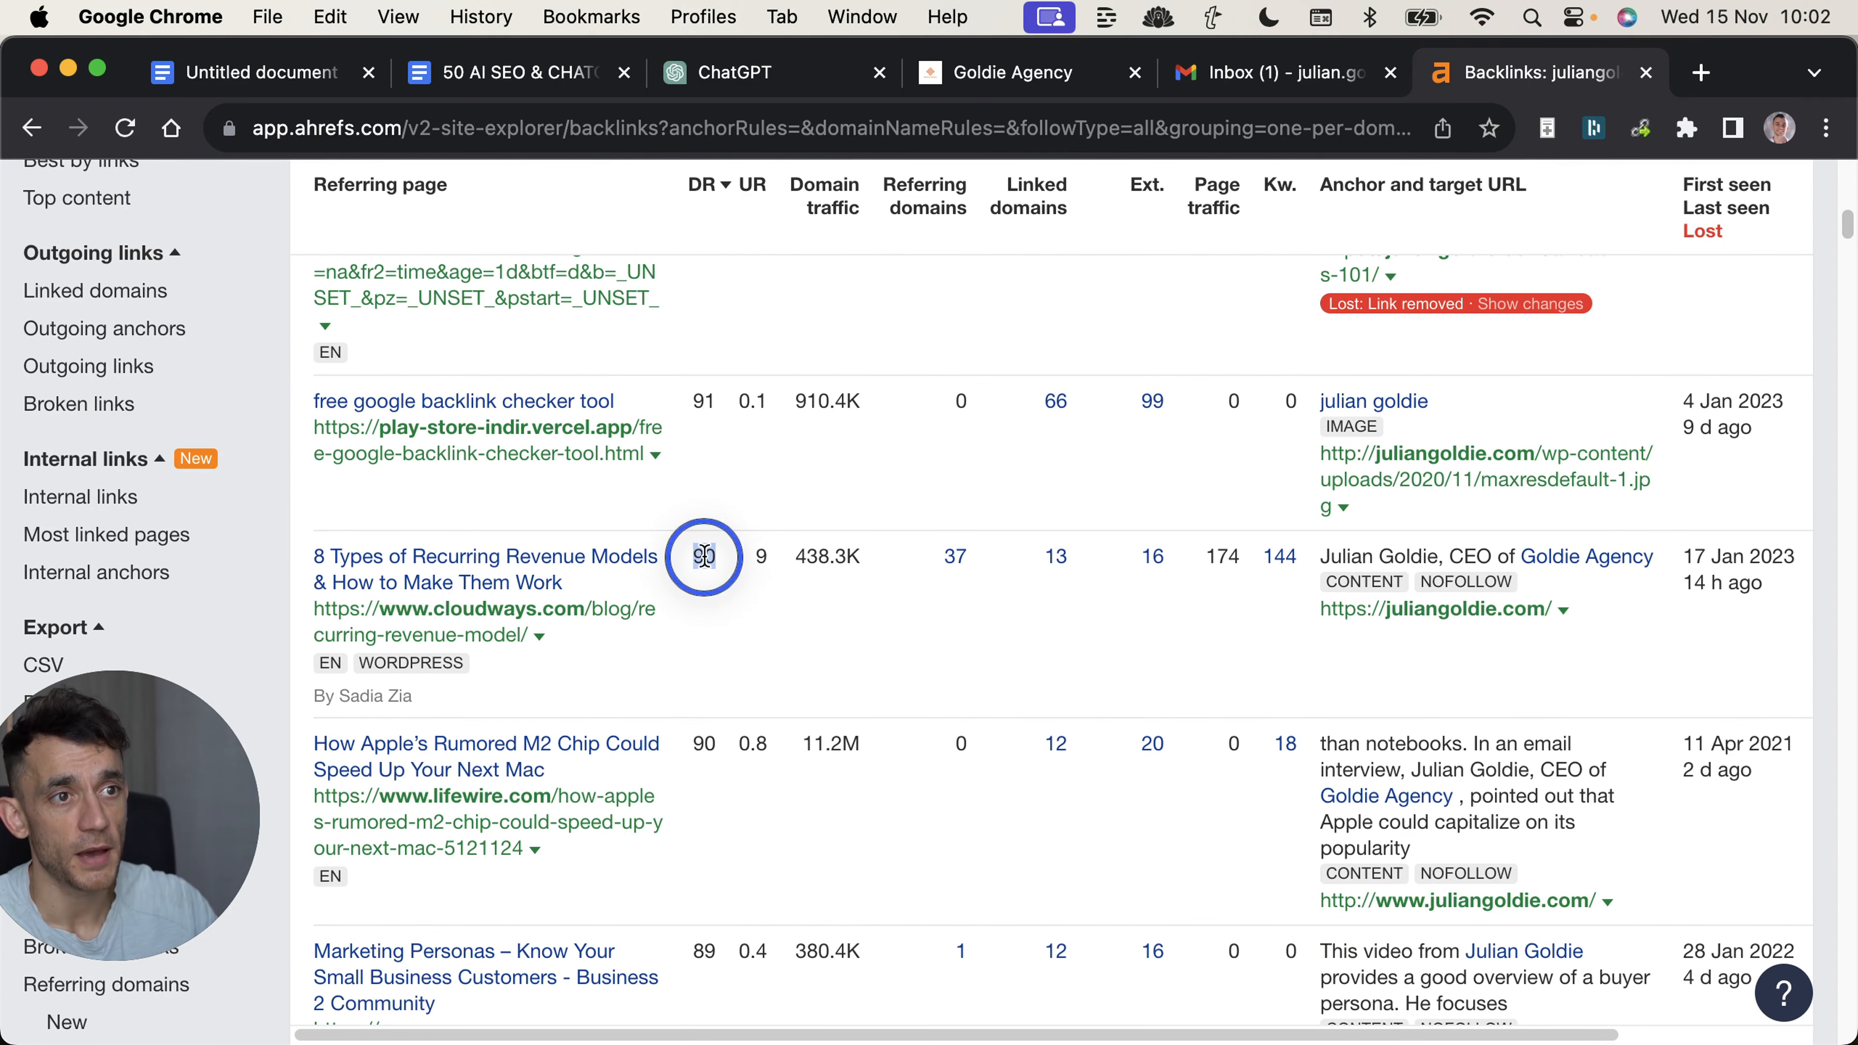
pyautogui.scroll(10, 746, 546)
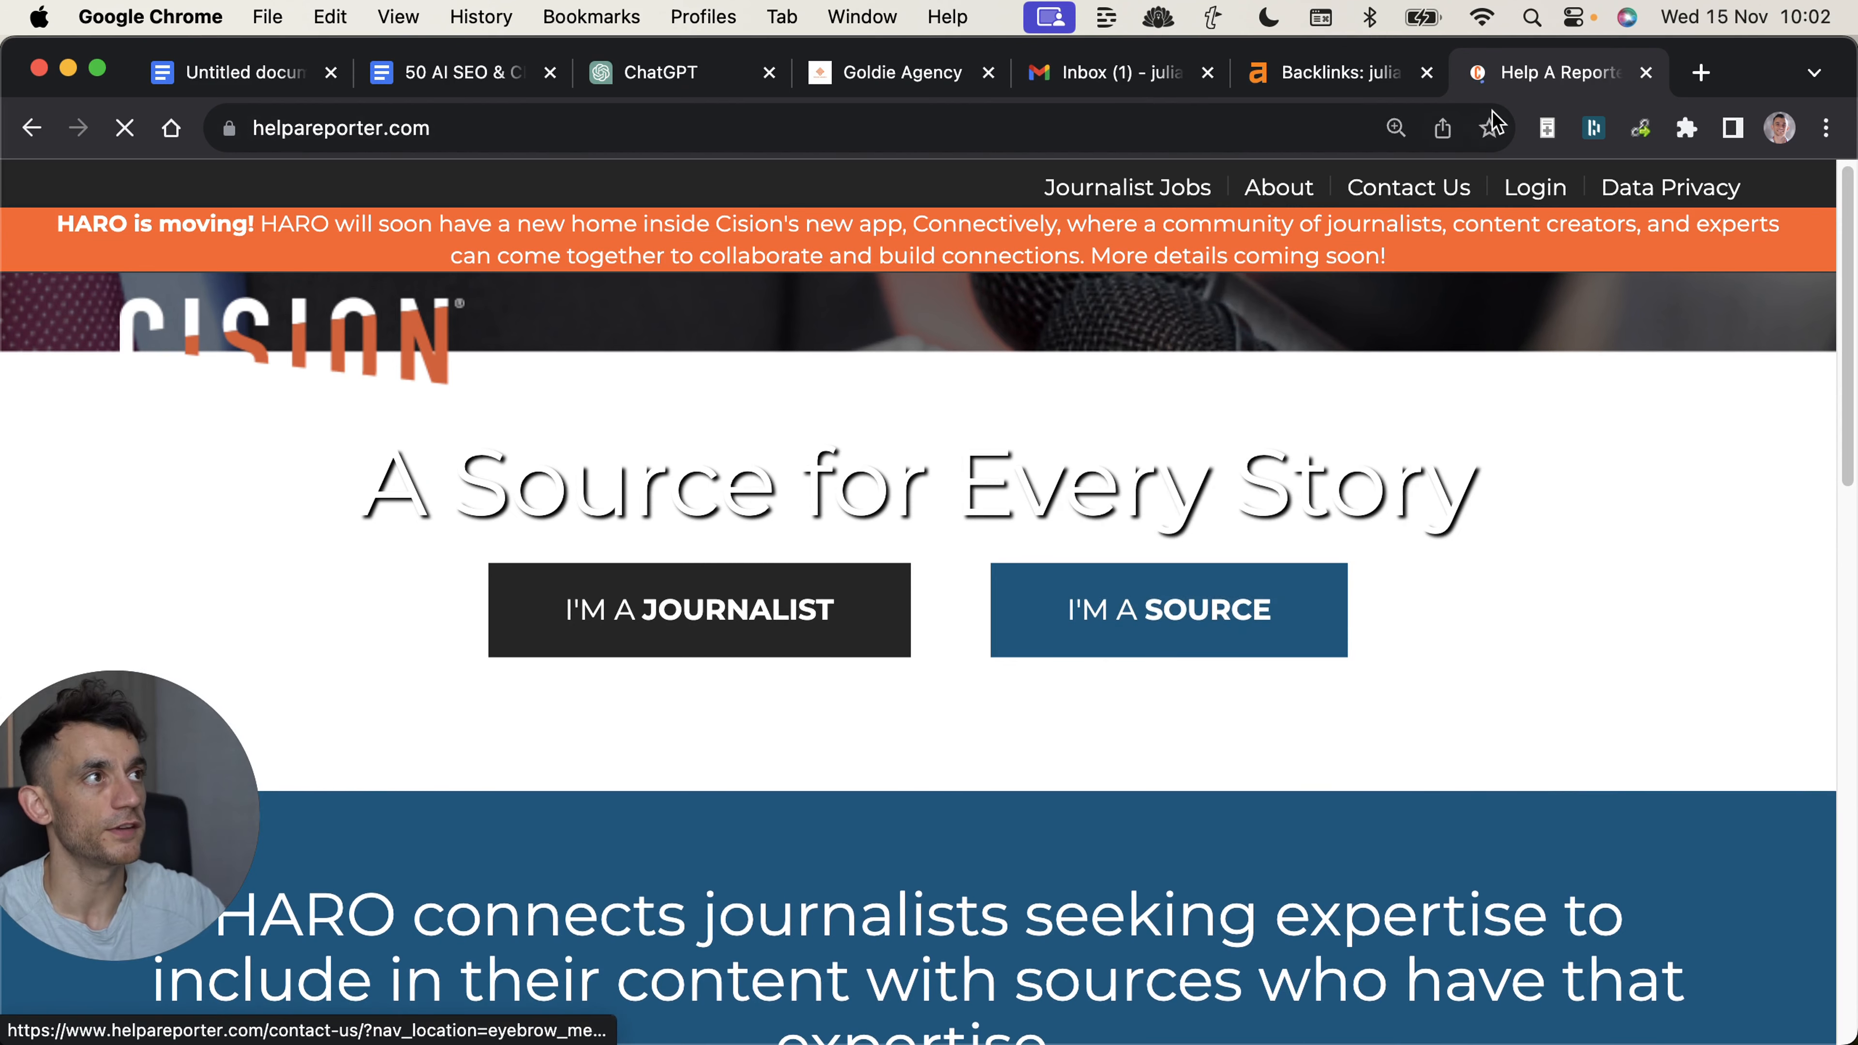
# Return to the Ahrefs Backlinks report and examine the DR values of the referring pages further down the list.
pyautogui.click(1298, 73)
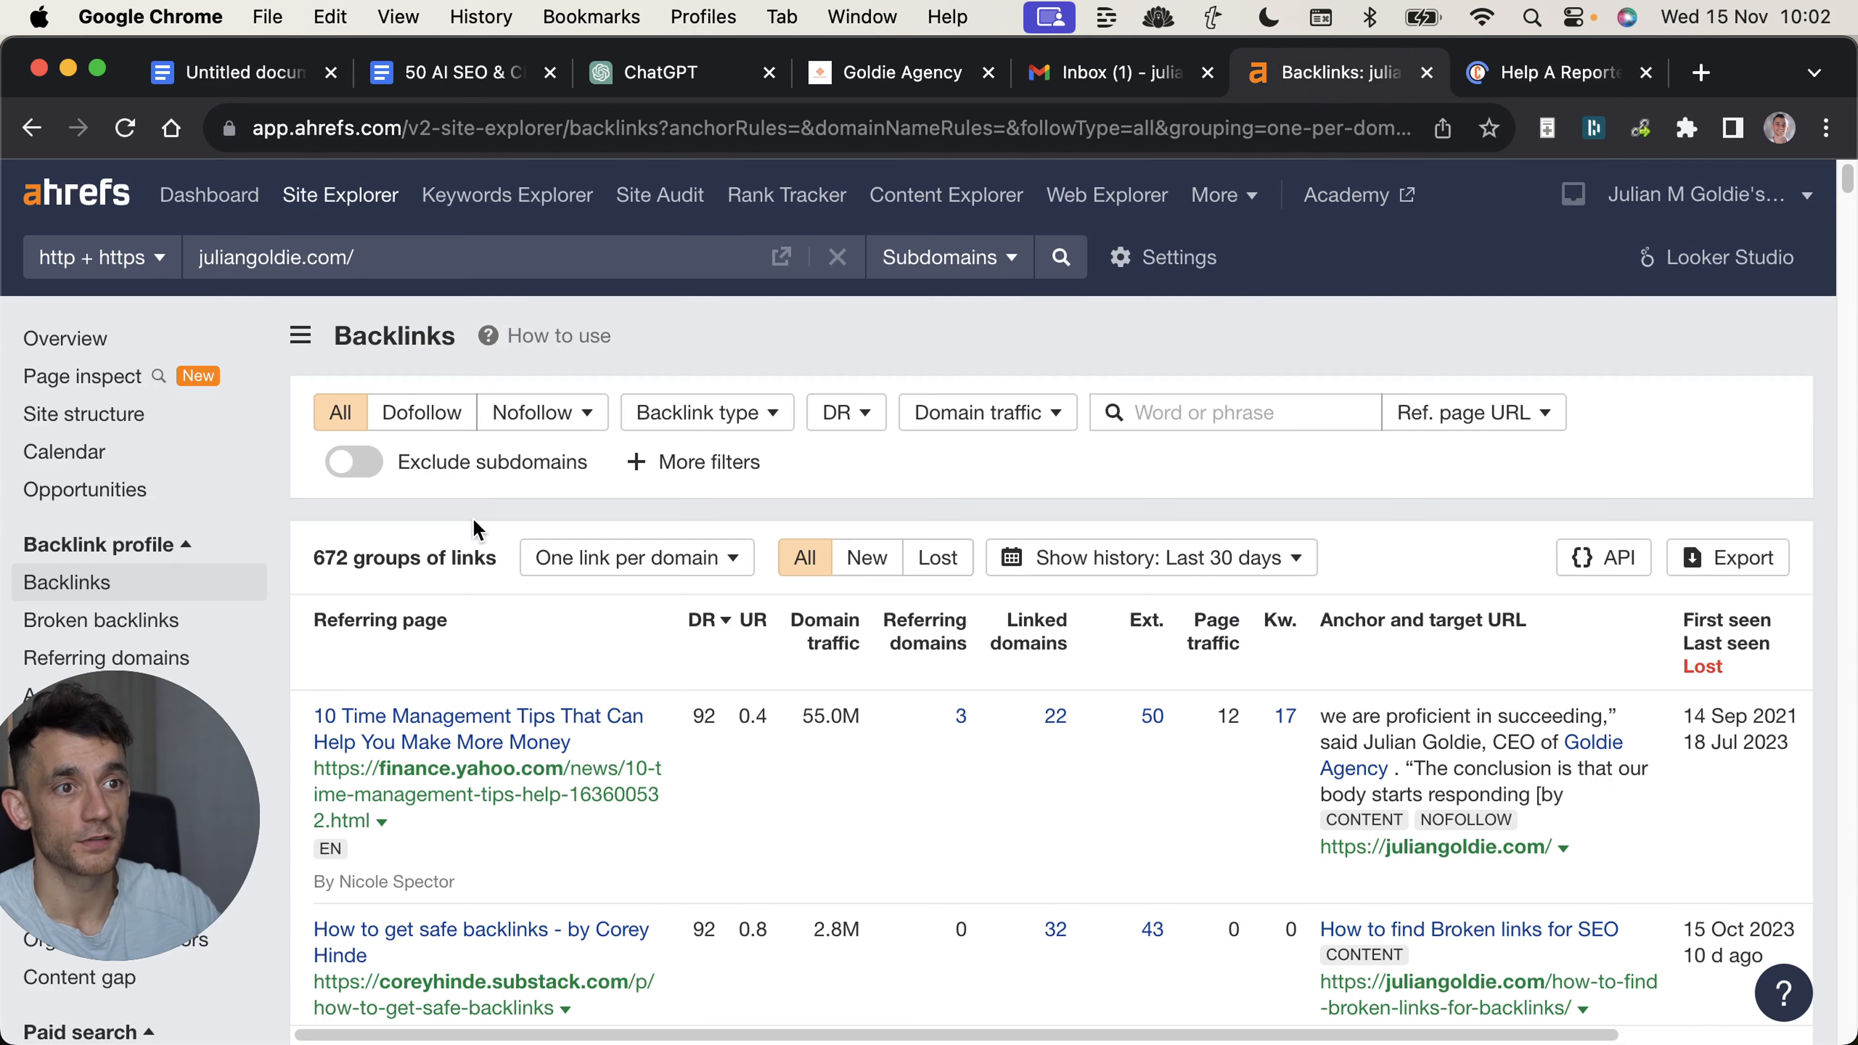
pyautogui.scroll(-15, 667, 796)
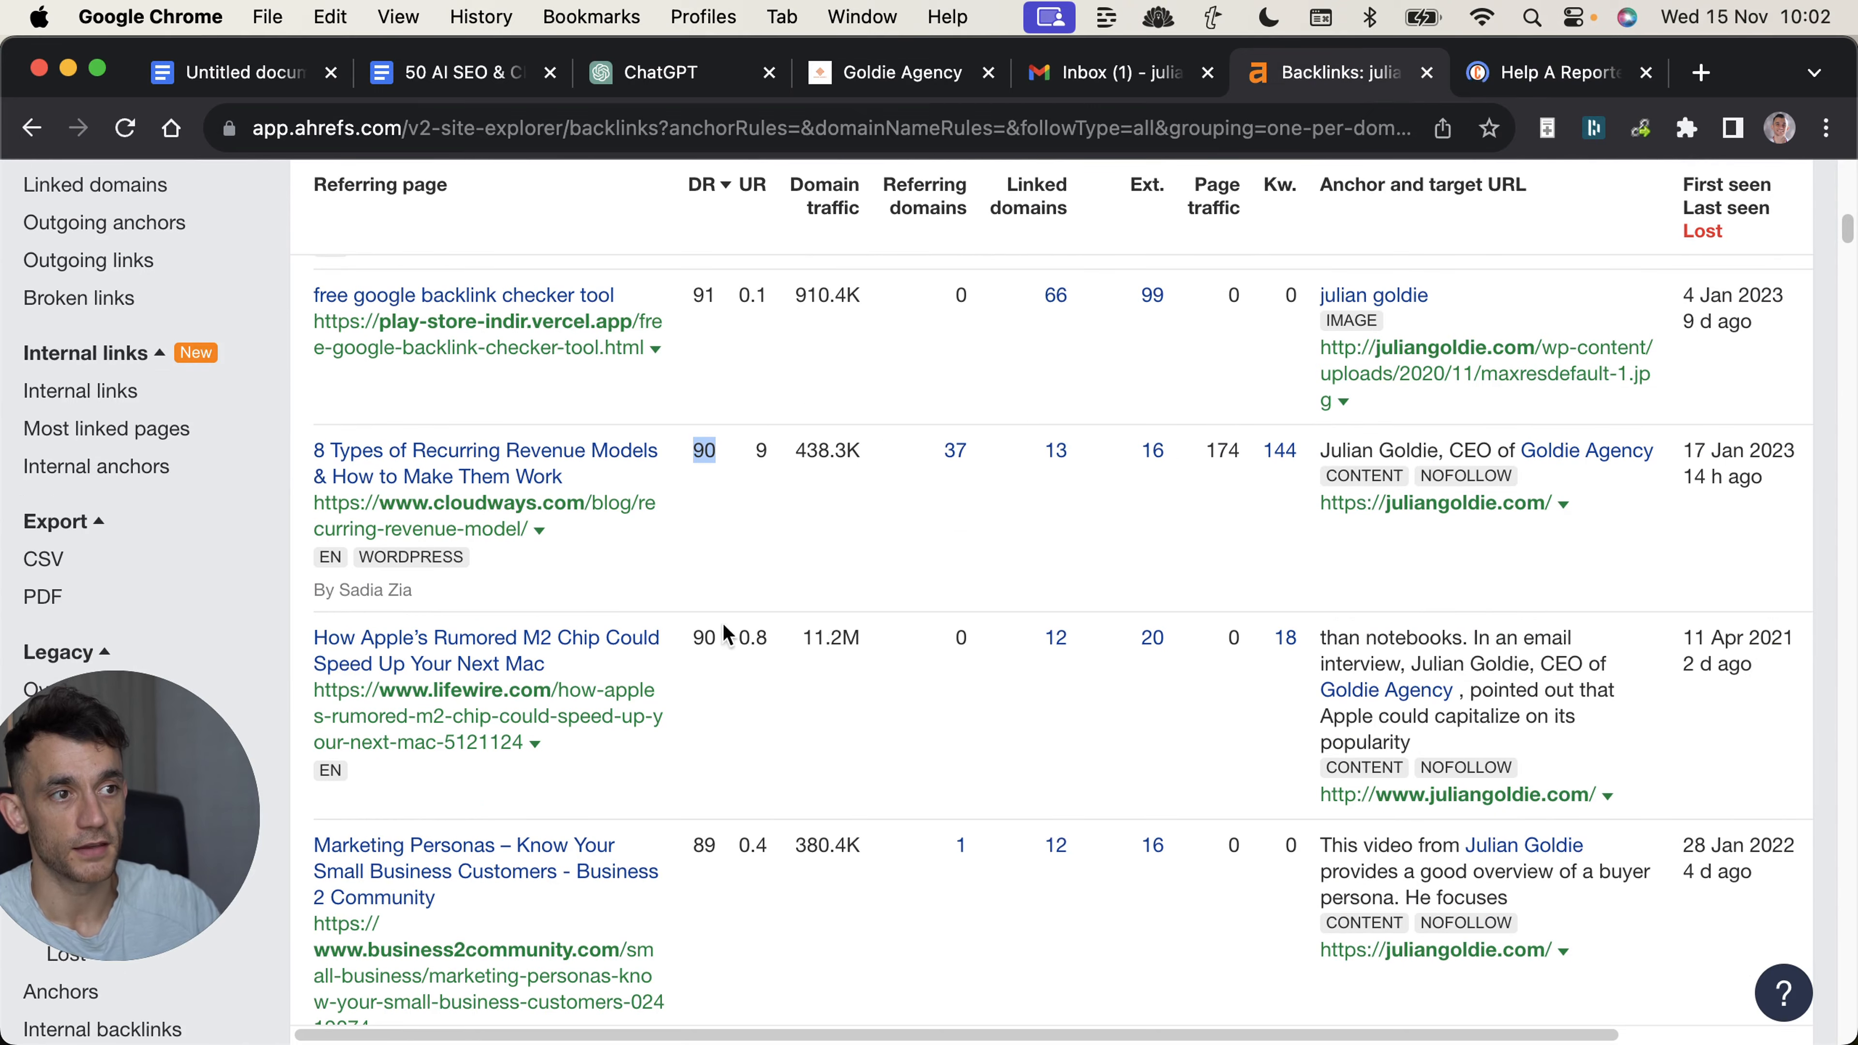
pyautogui.scroll(-3, 695, 625)
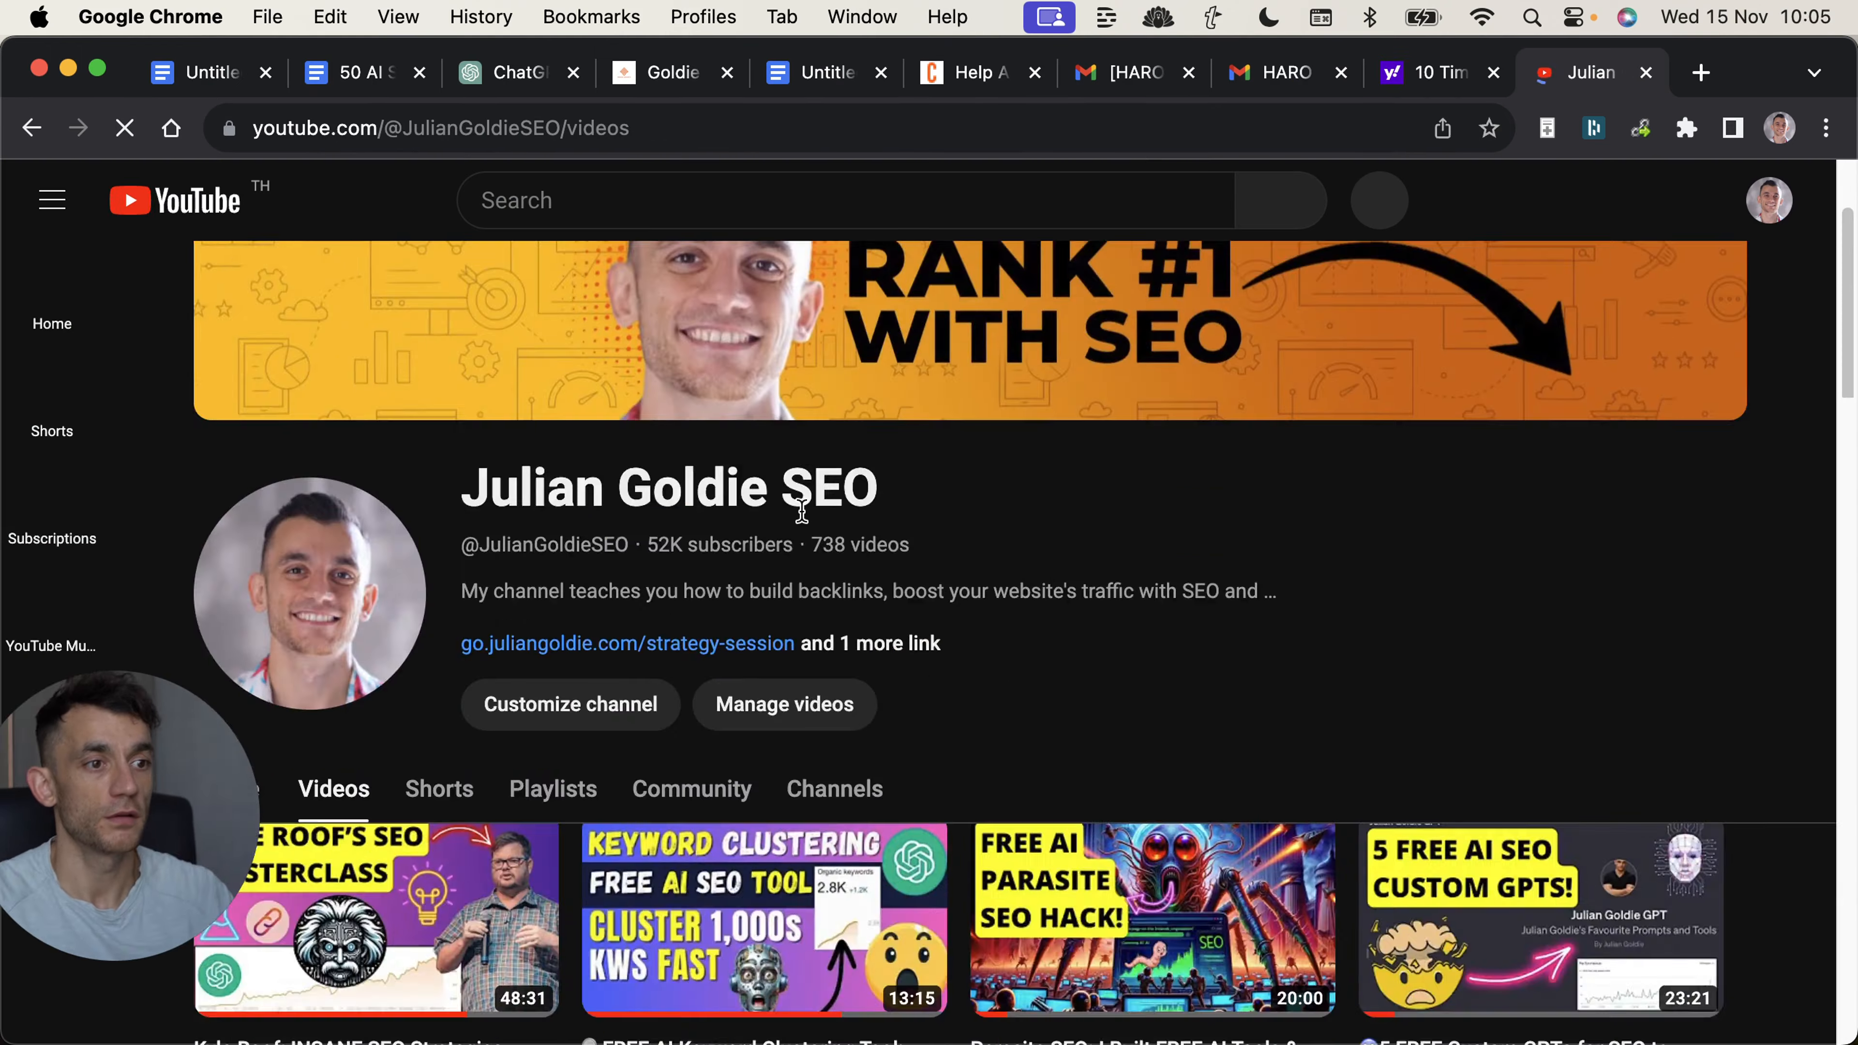
# Look at the Help A Reporter homepage and strike through "Sign up for HARO" in the Google Docs checklist.
pyautogui.scroll(-10, 891, 373)
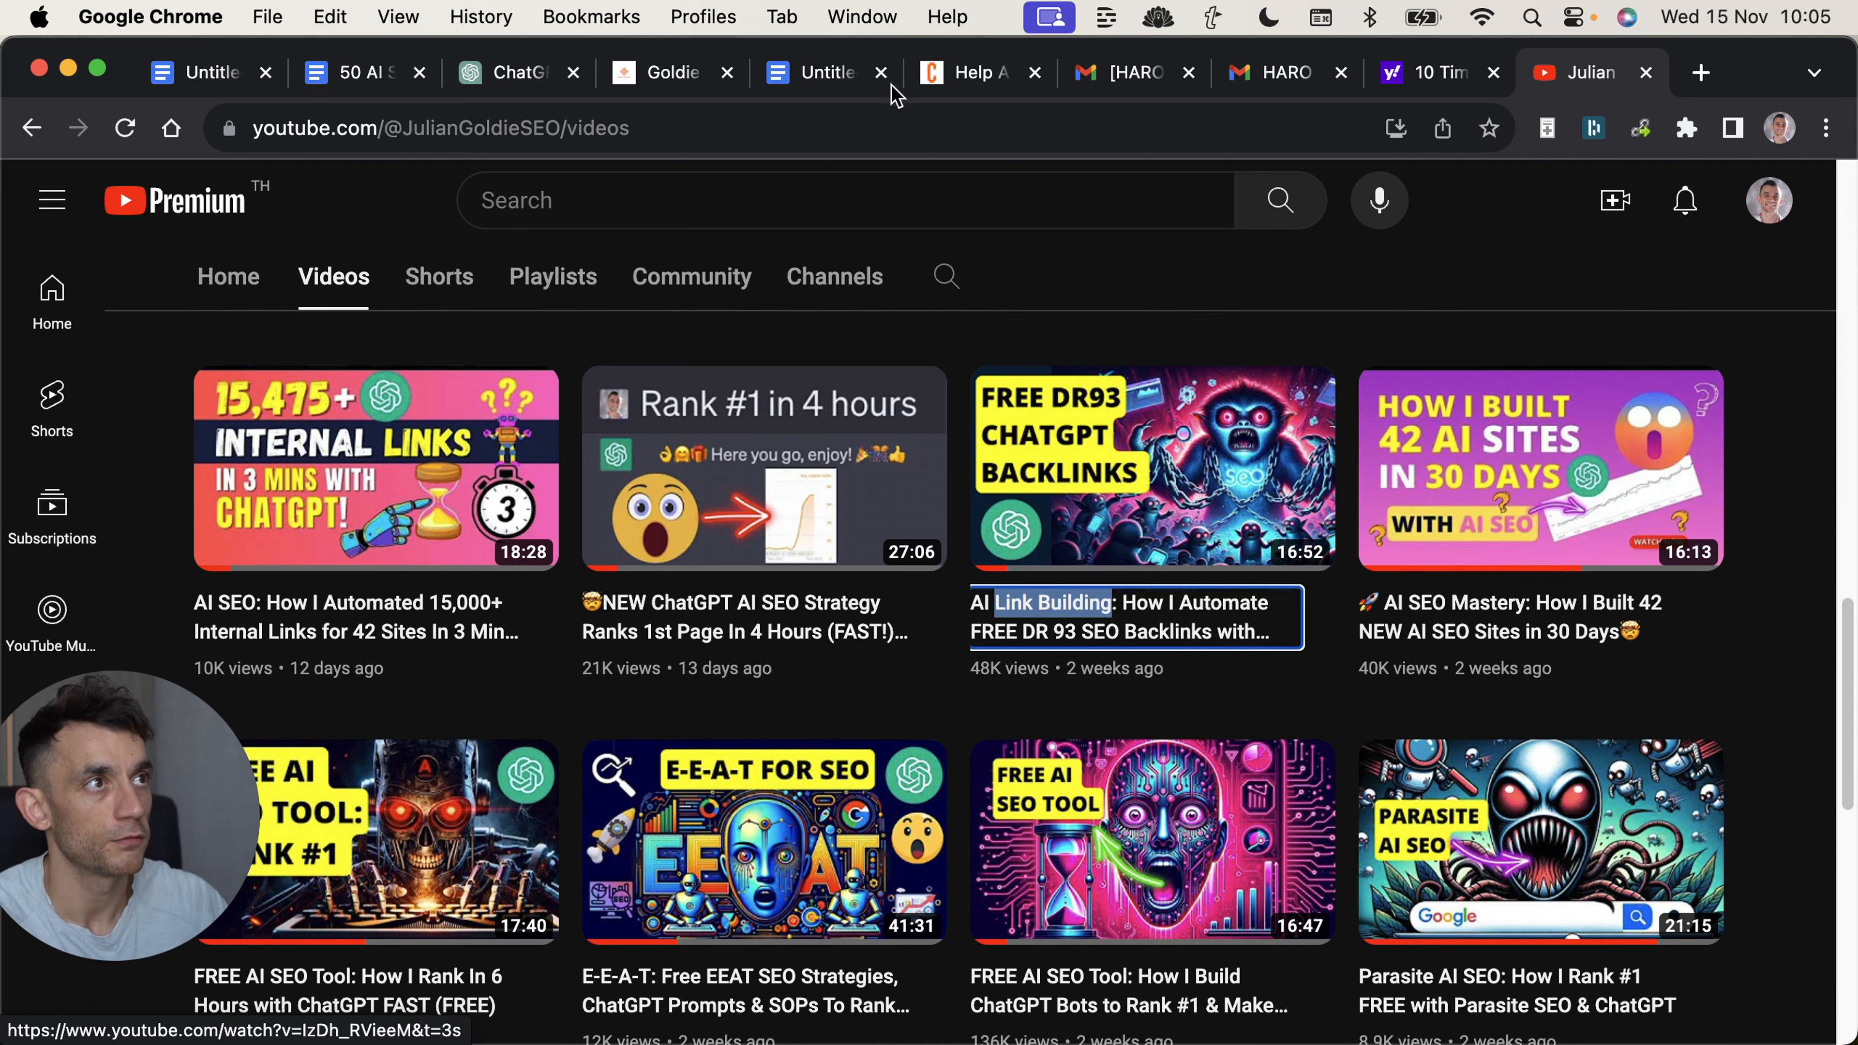
pyautogui.click(980, 72)
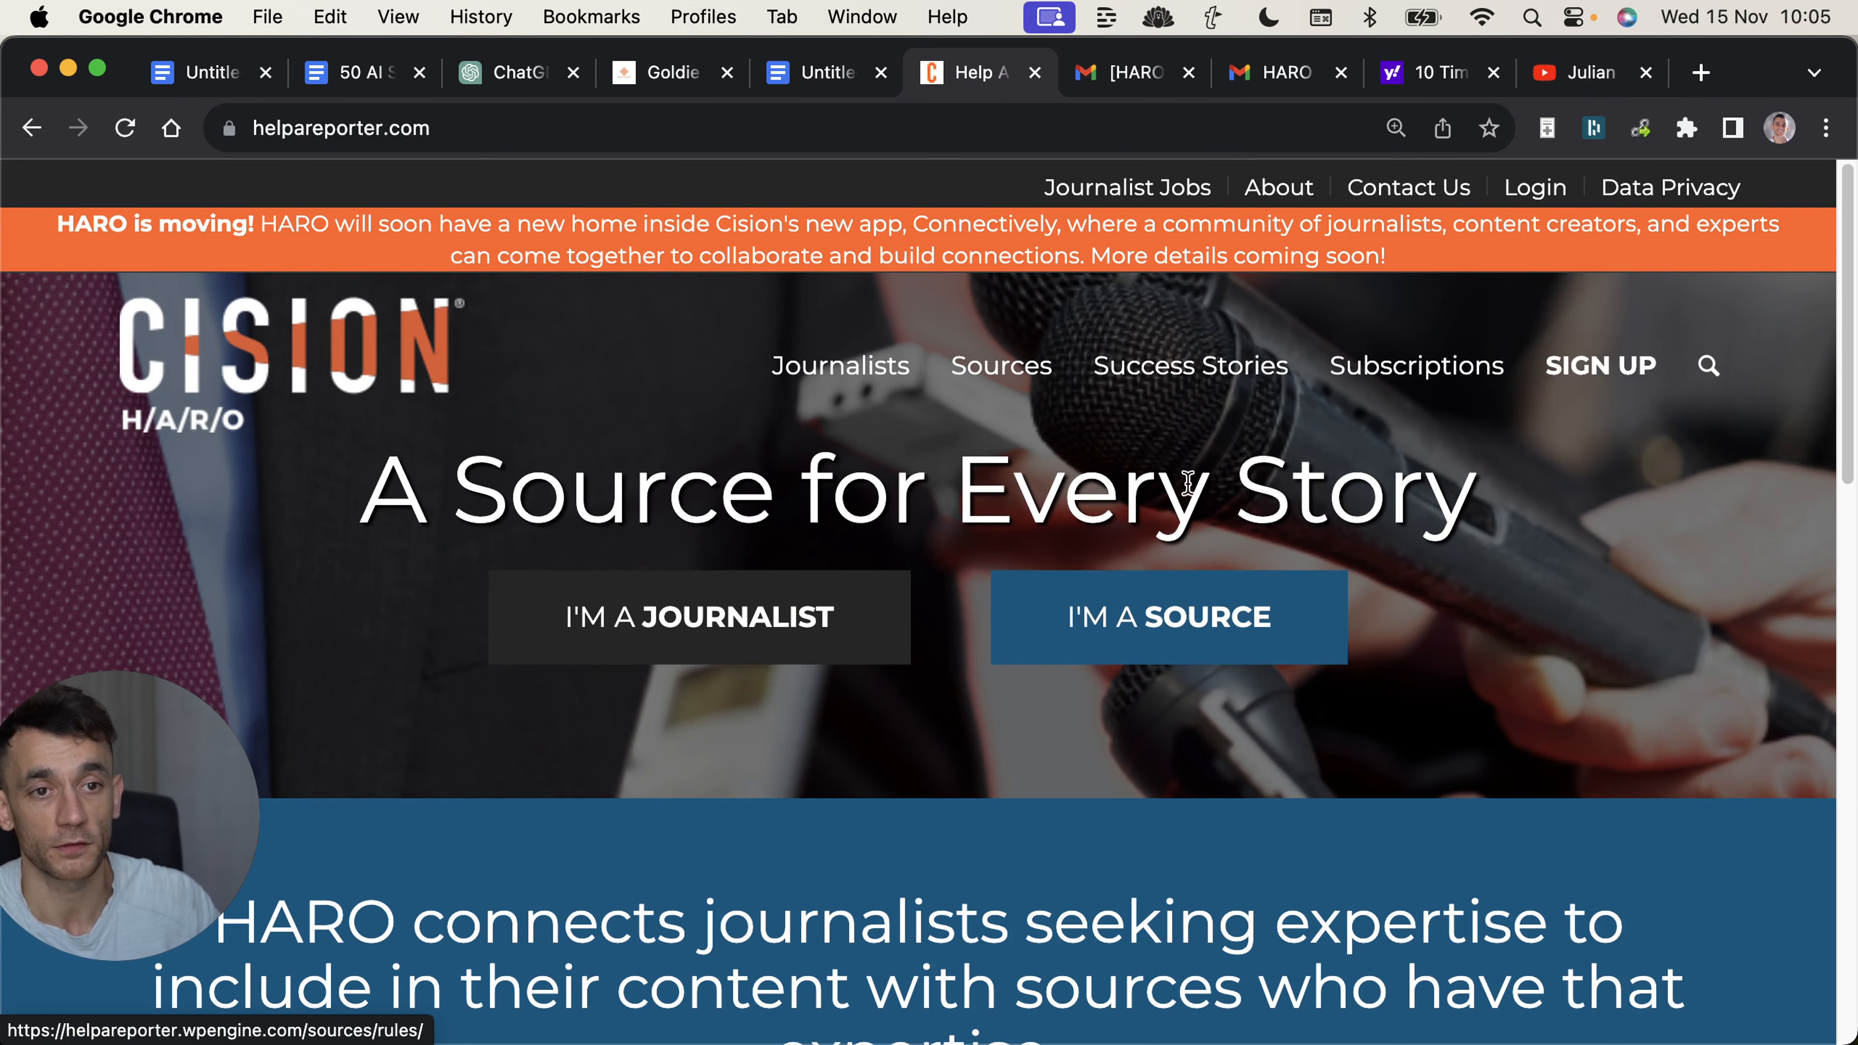
pyautogui.click(819, 71)
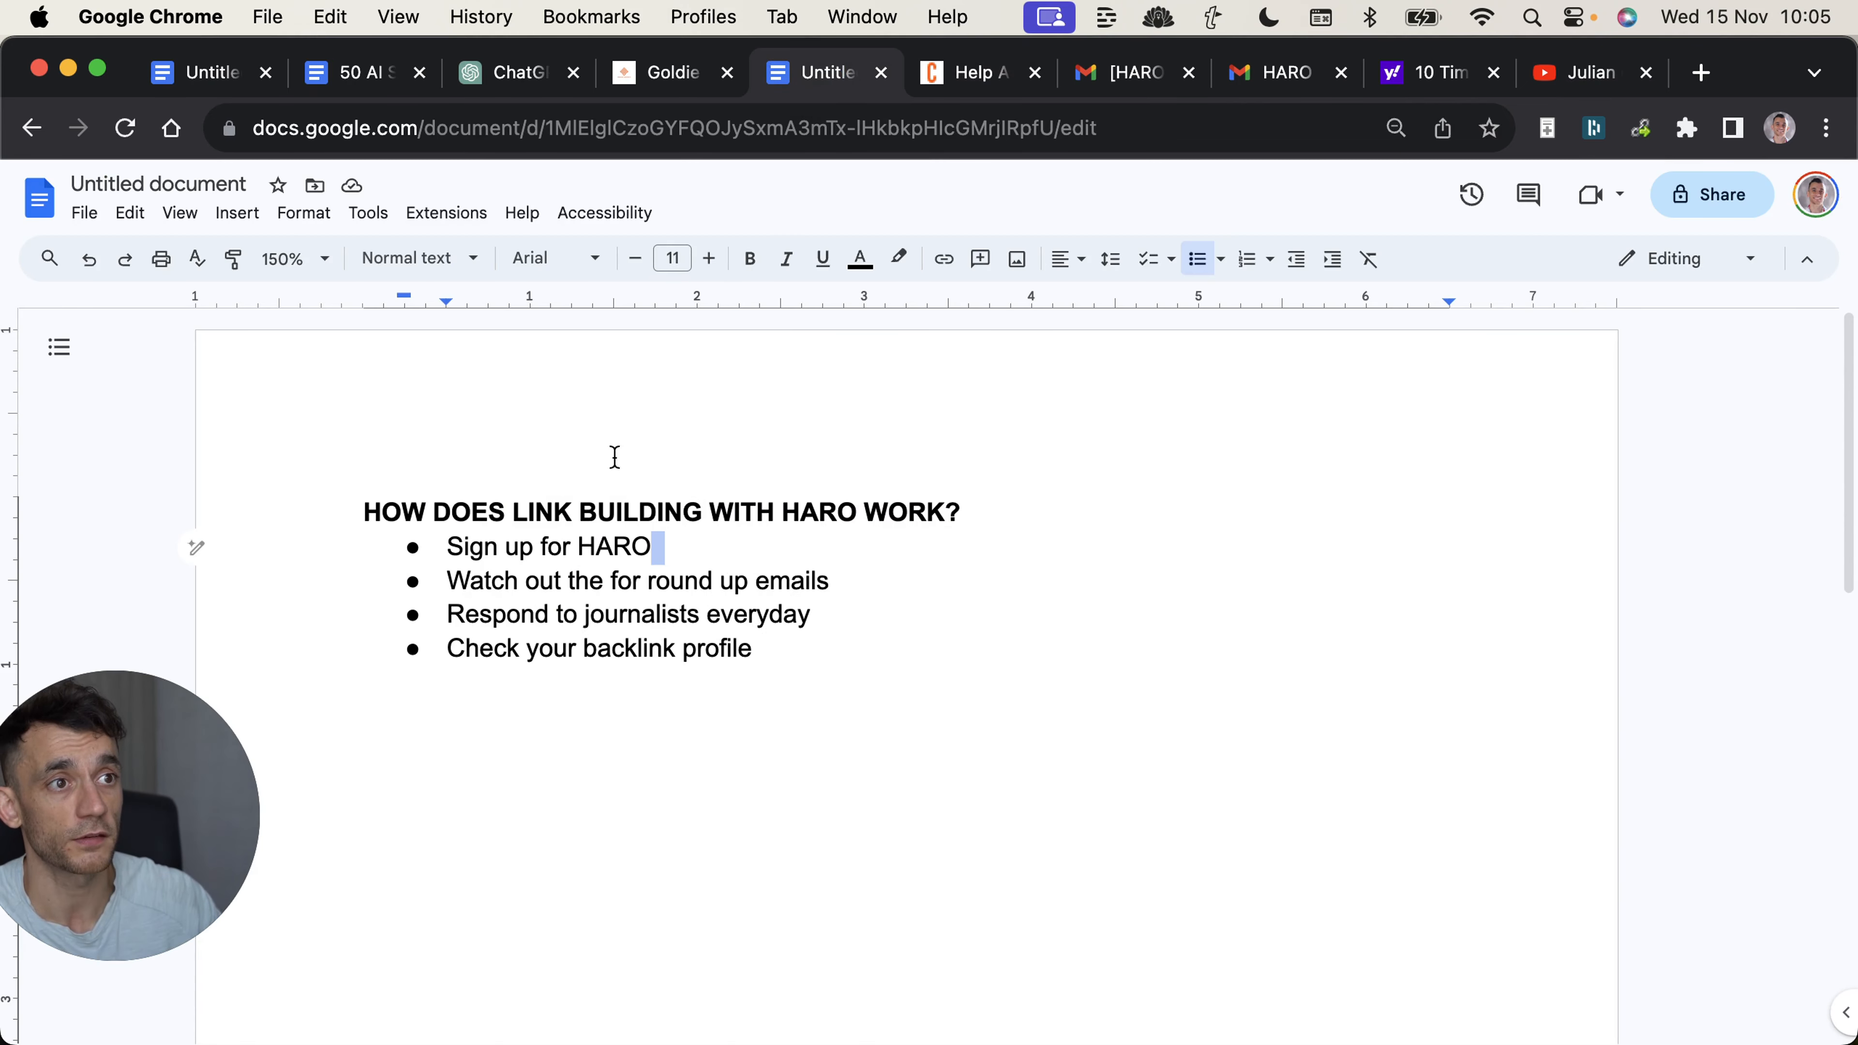
pyautogui.tripleClick(418, 550)
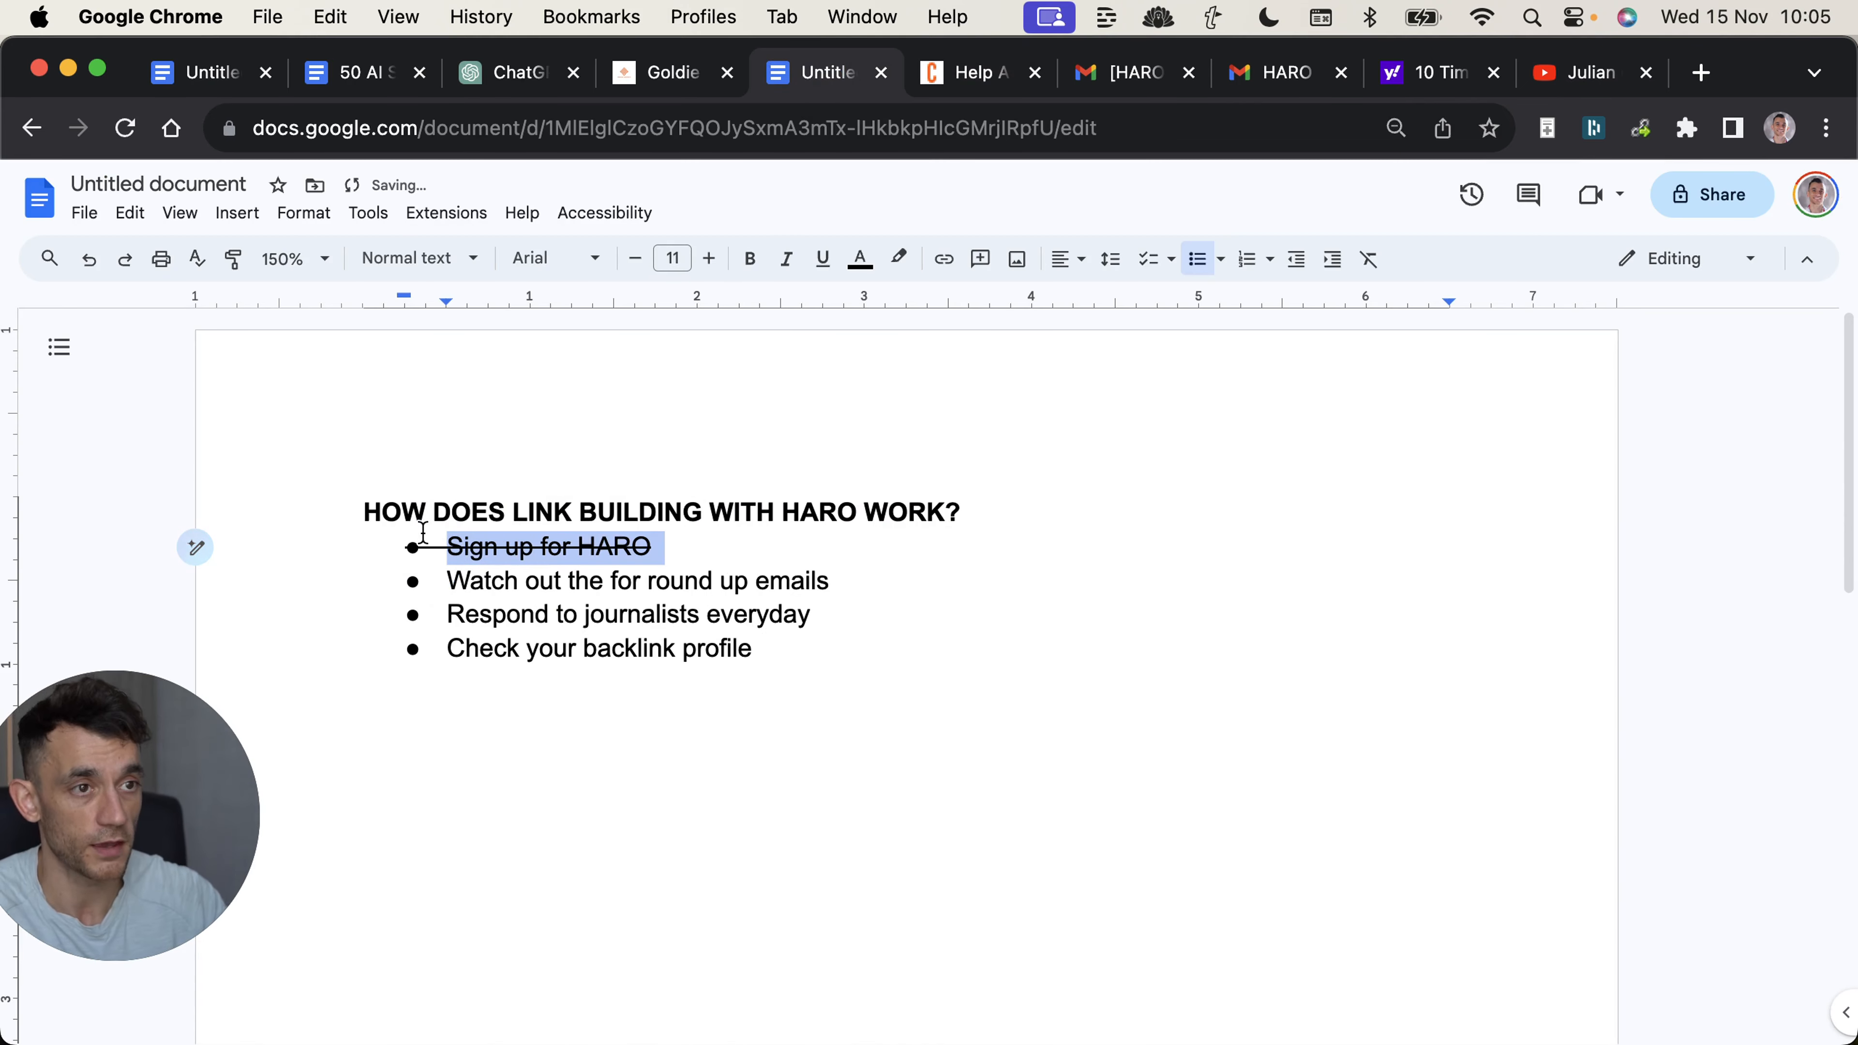
pyautogui.click(648, 581)
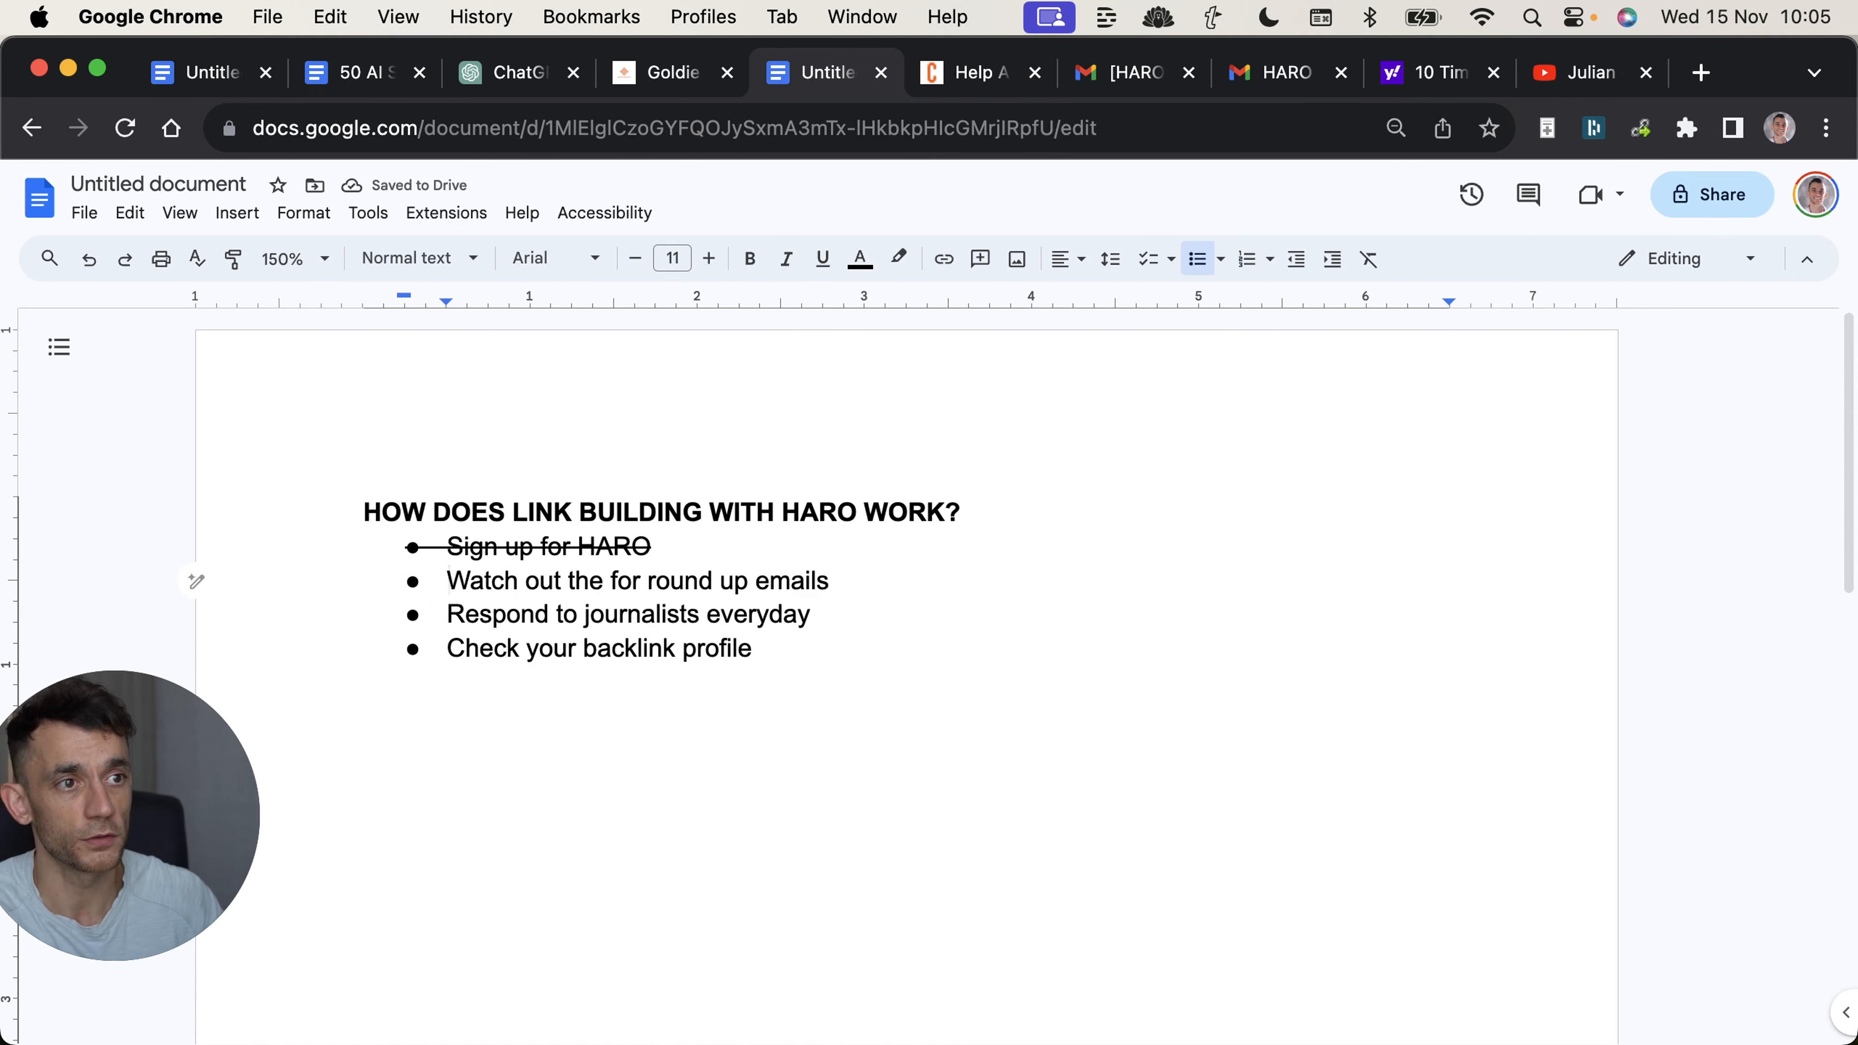
# Close the Help A Reporter page and examine the quoted paragraph under "4. Manage Stress Wisely" in the Yahoo Finance article.
pyautogui.click(196, 580)
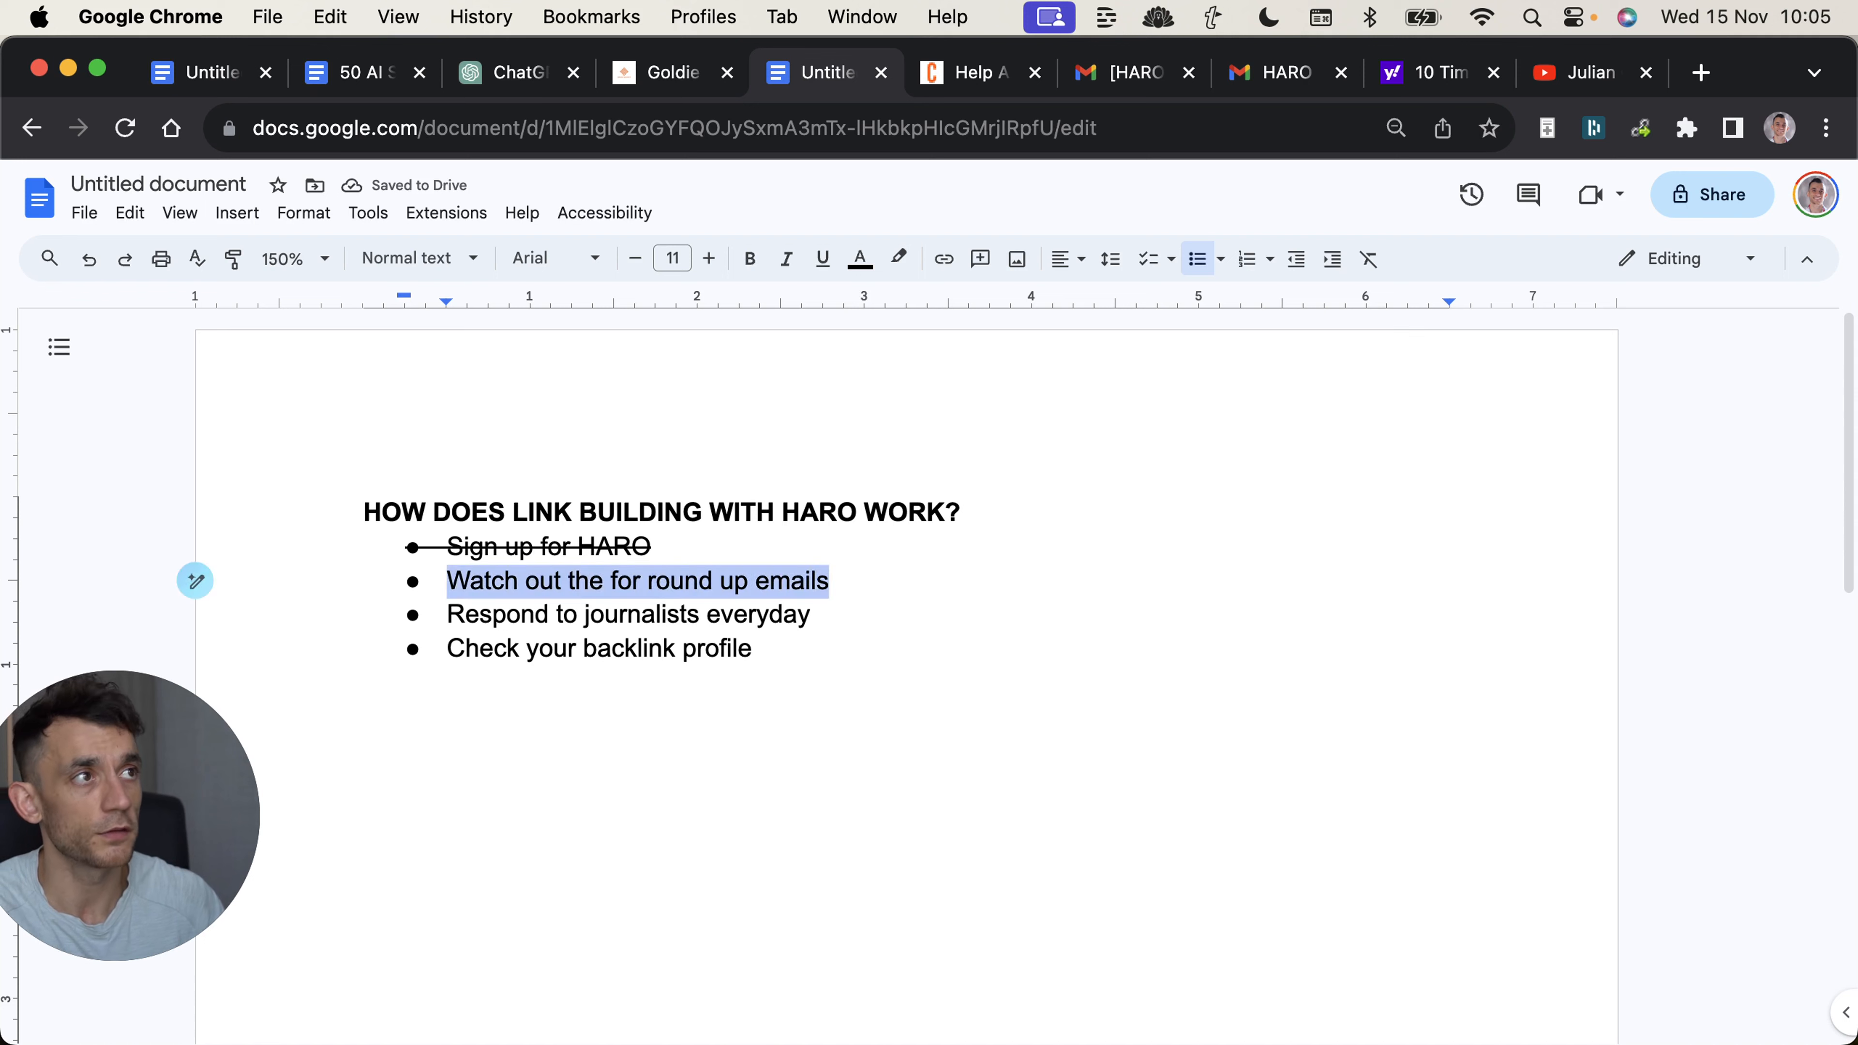
pyautogui.middleClick(956, 88)
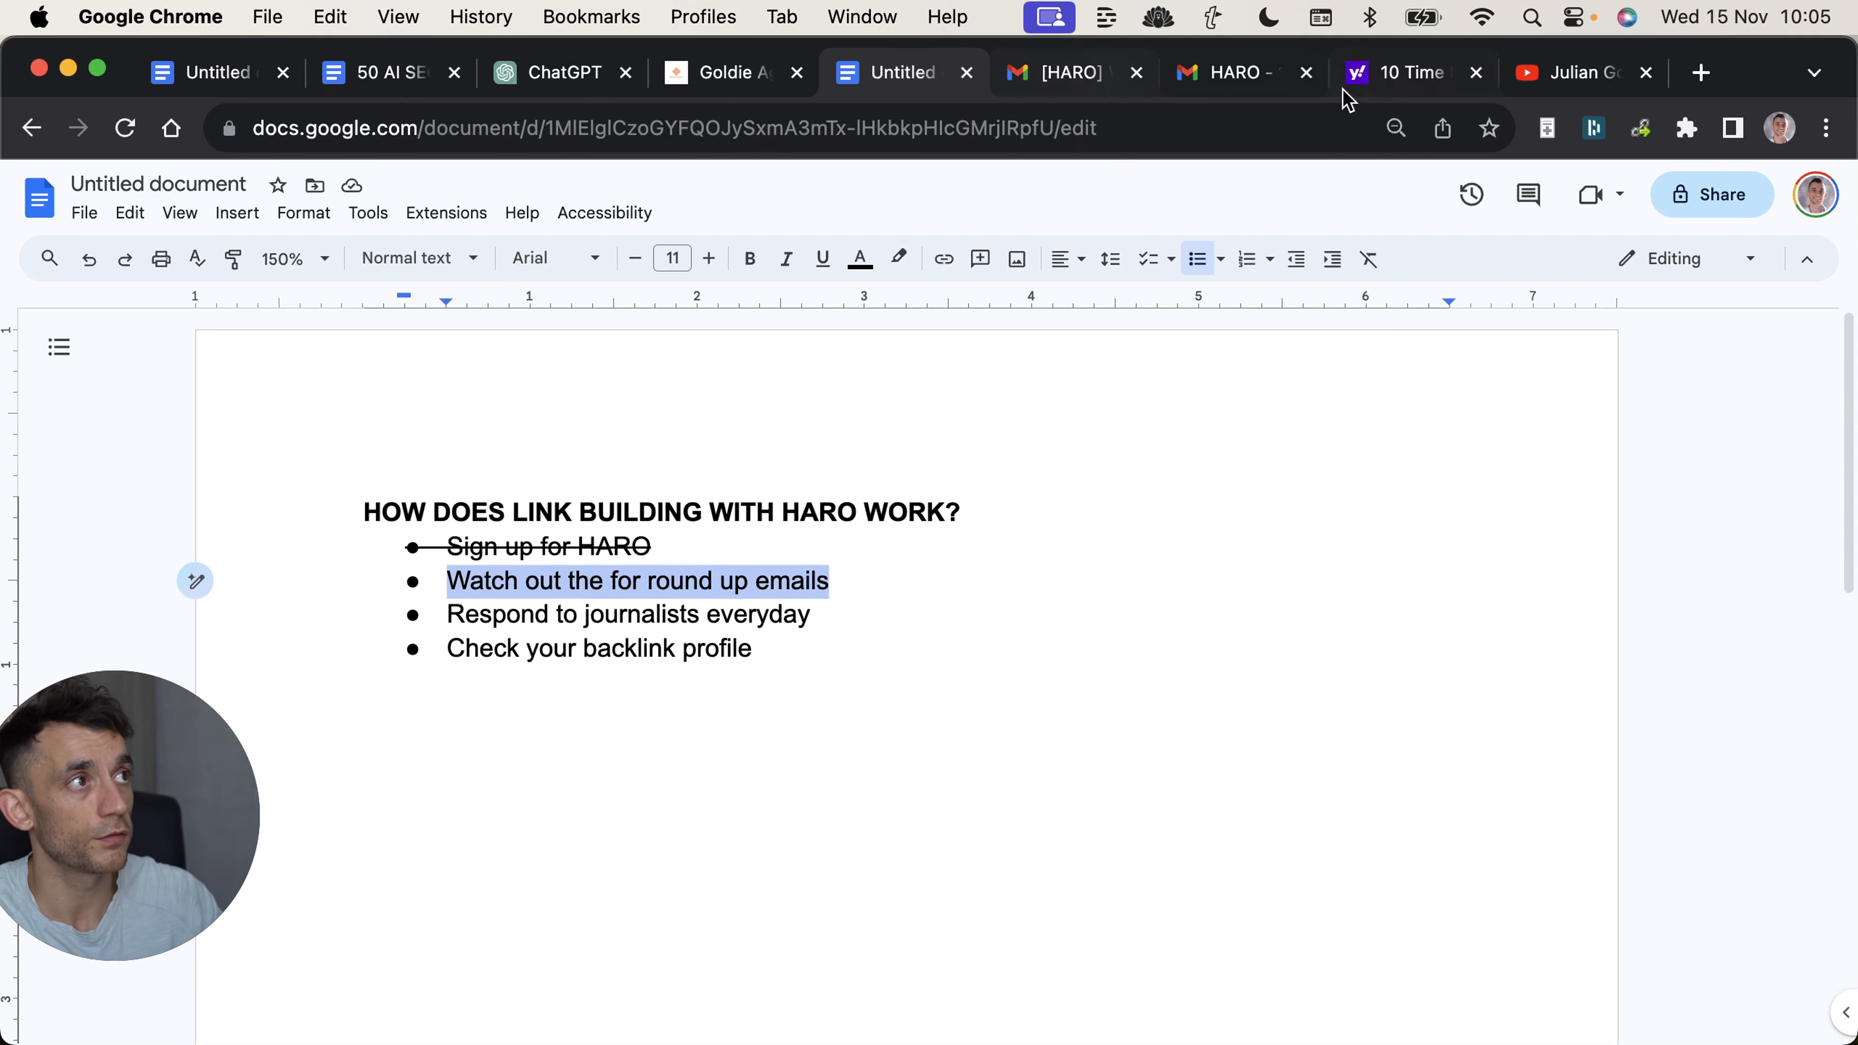
pyautogui.click(1345, 86)
pyautogui.click(174, 524)
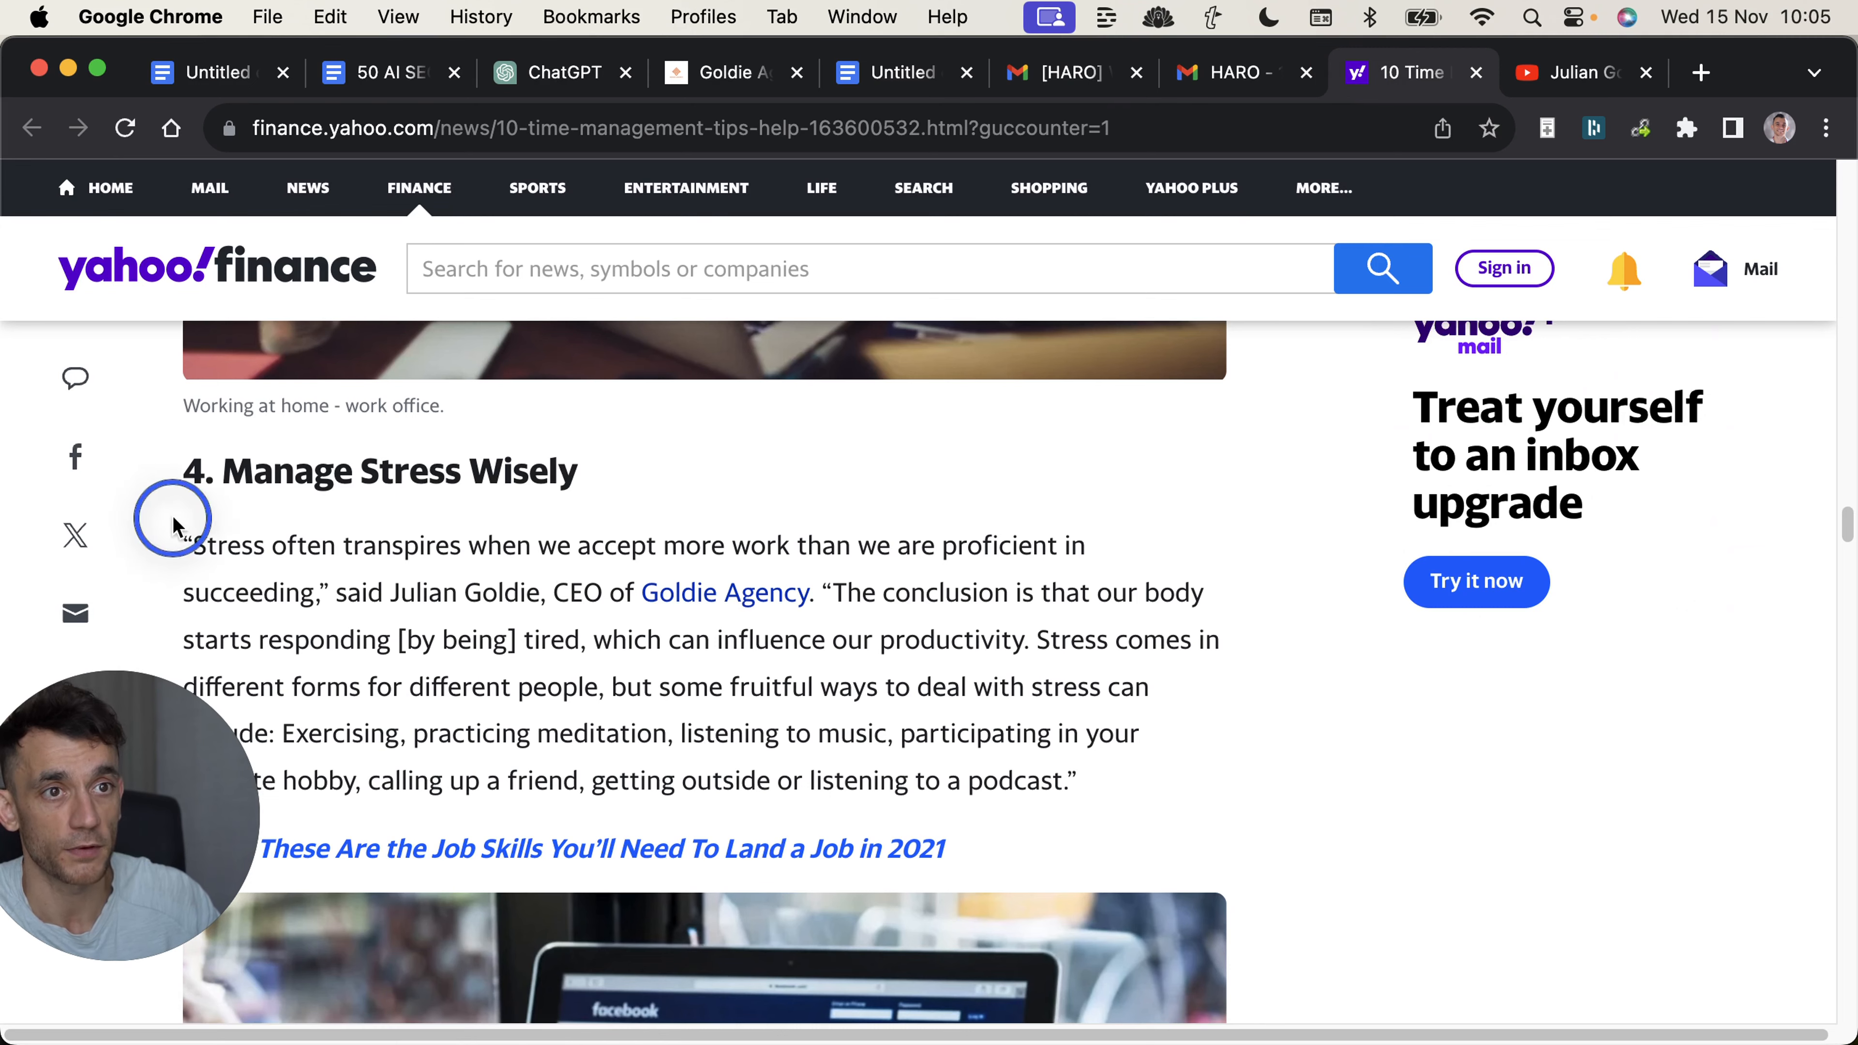
pyautogui.moveTo(174, 524); pyautogui.dragTo(1049, 775)
pyautogui.click(1086, 788)
# Switch to the HARO round-up email in Gmail and read the query "10 Time Management Tips That Can Save You Money -- And How".
pyautogui.click(1041, 71)
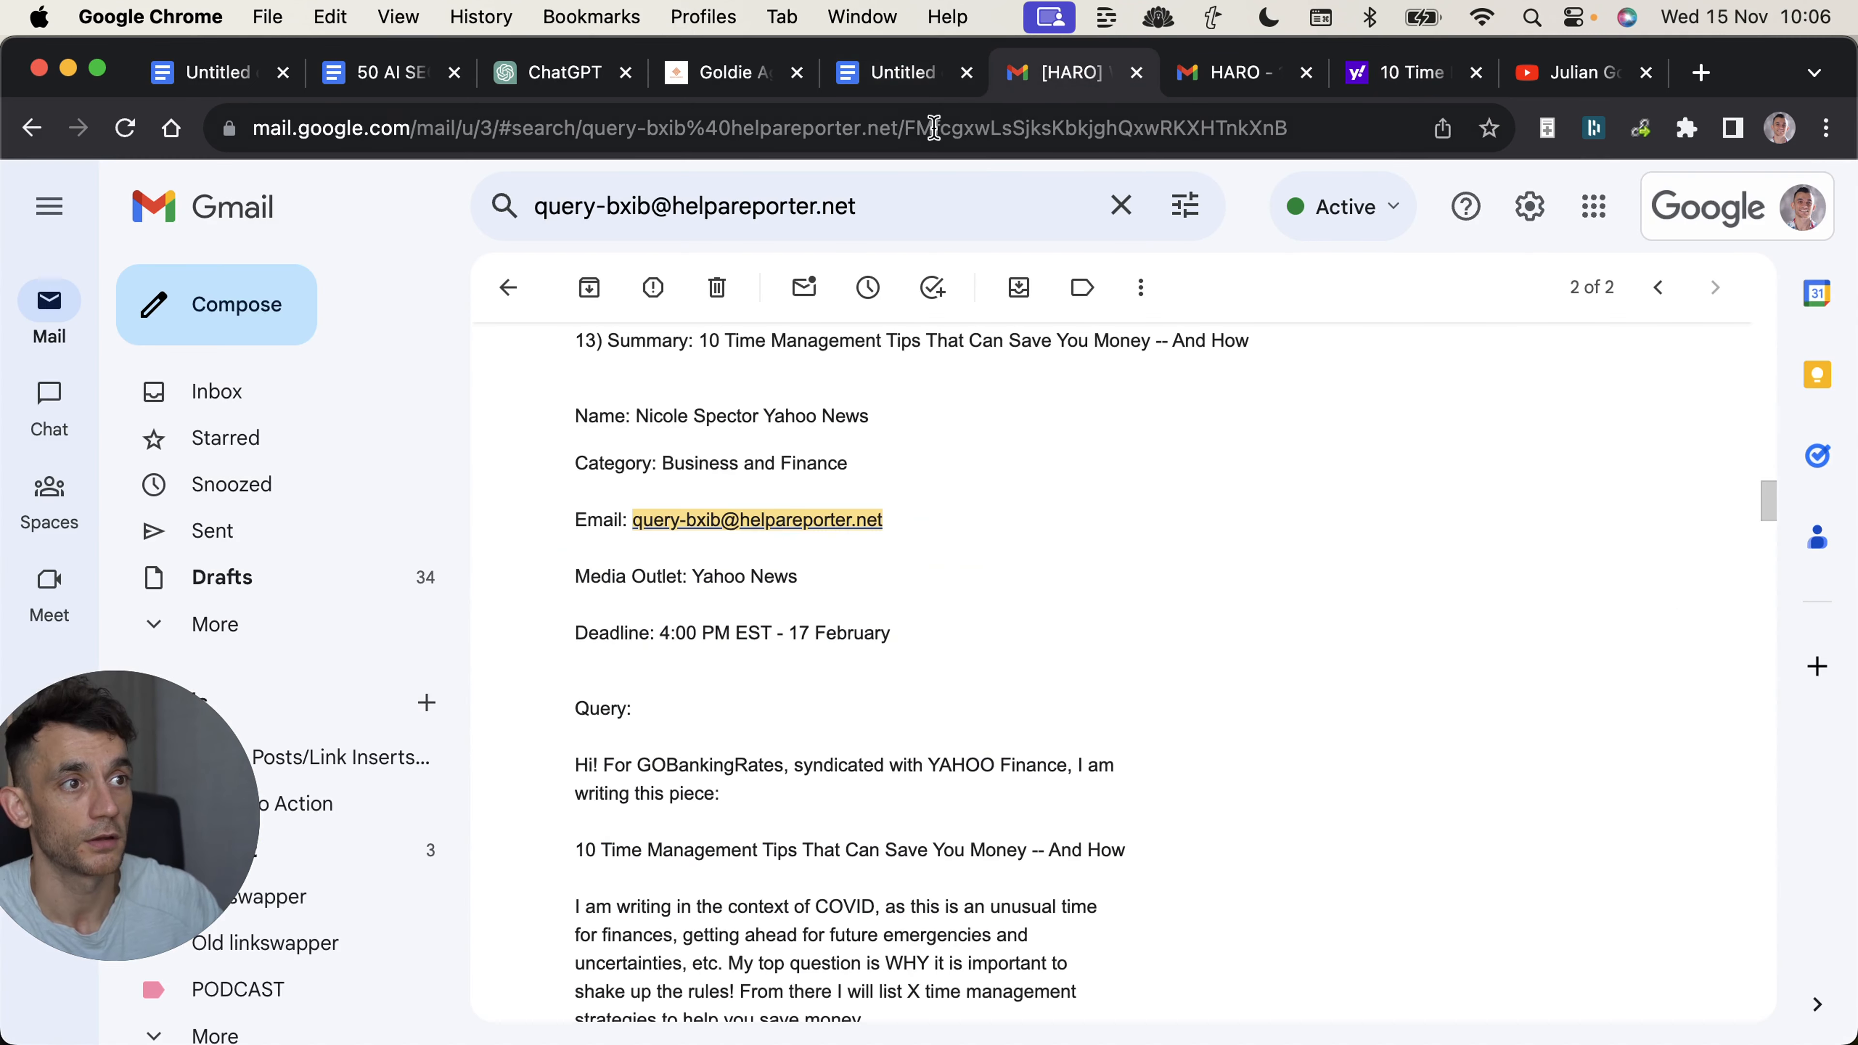
pyautogui.scroll(-1, 589, 498)
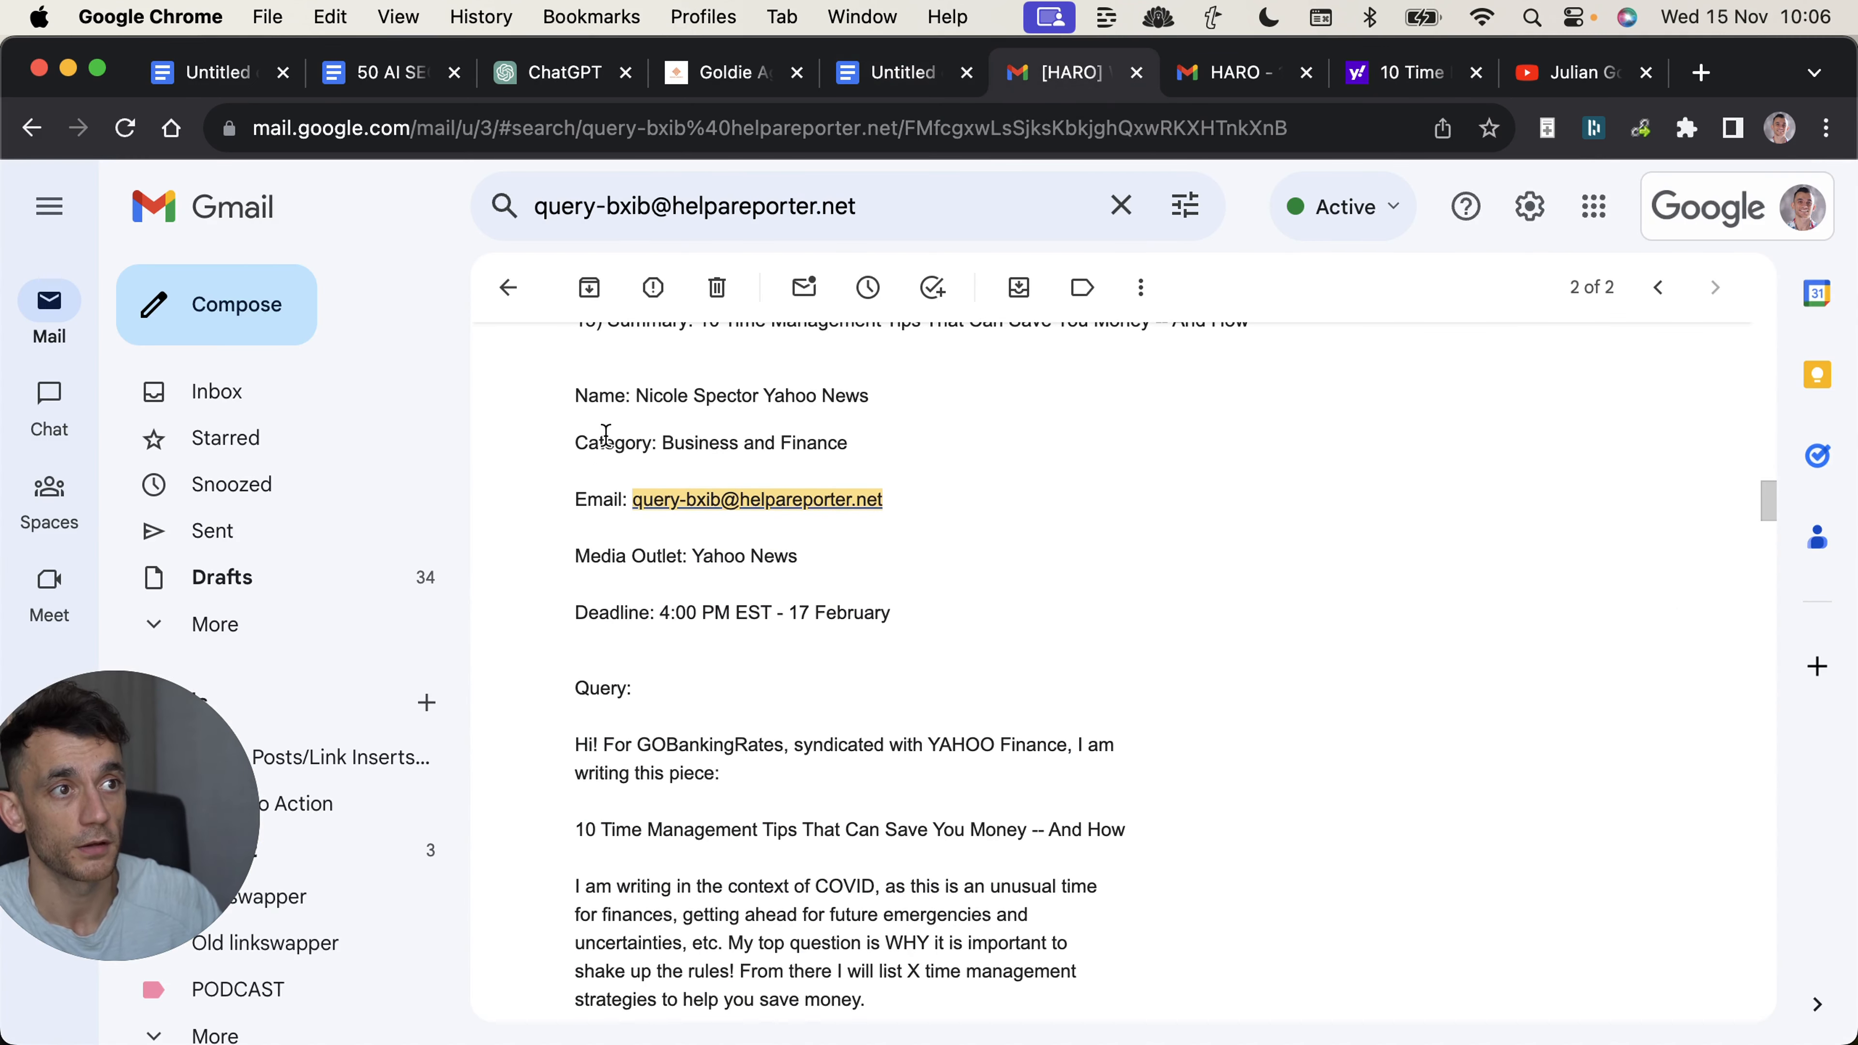
pyautogui.scroll(1, 614, 410)
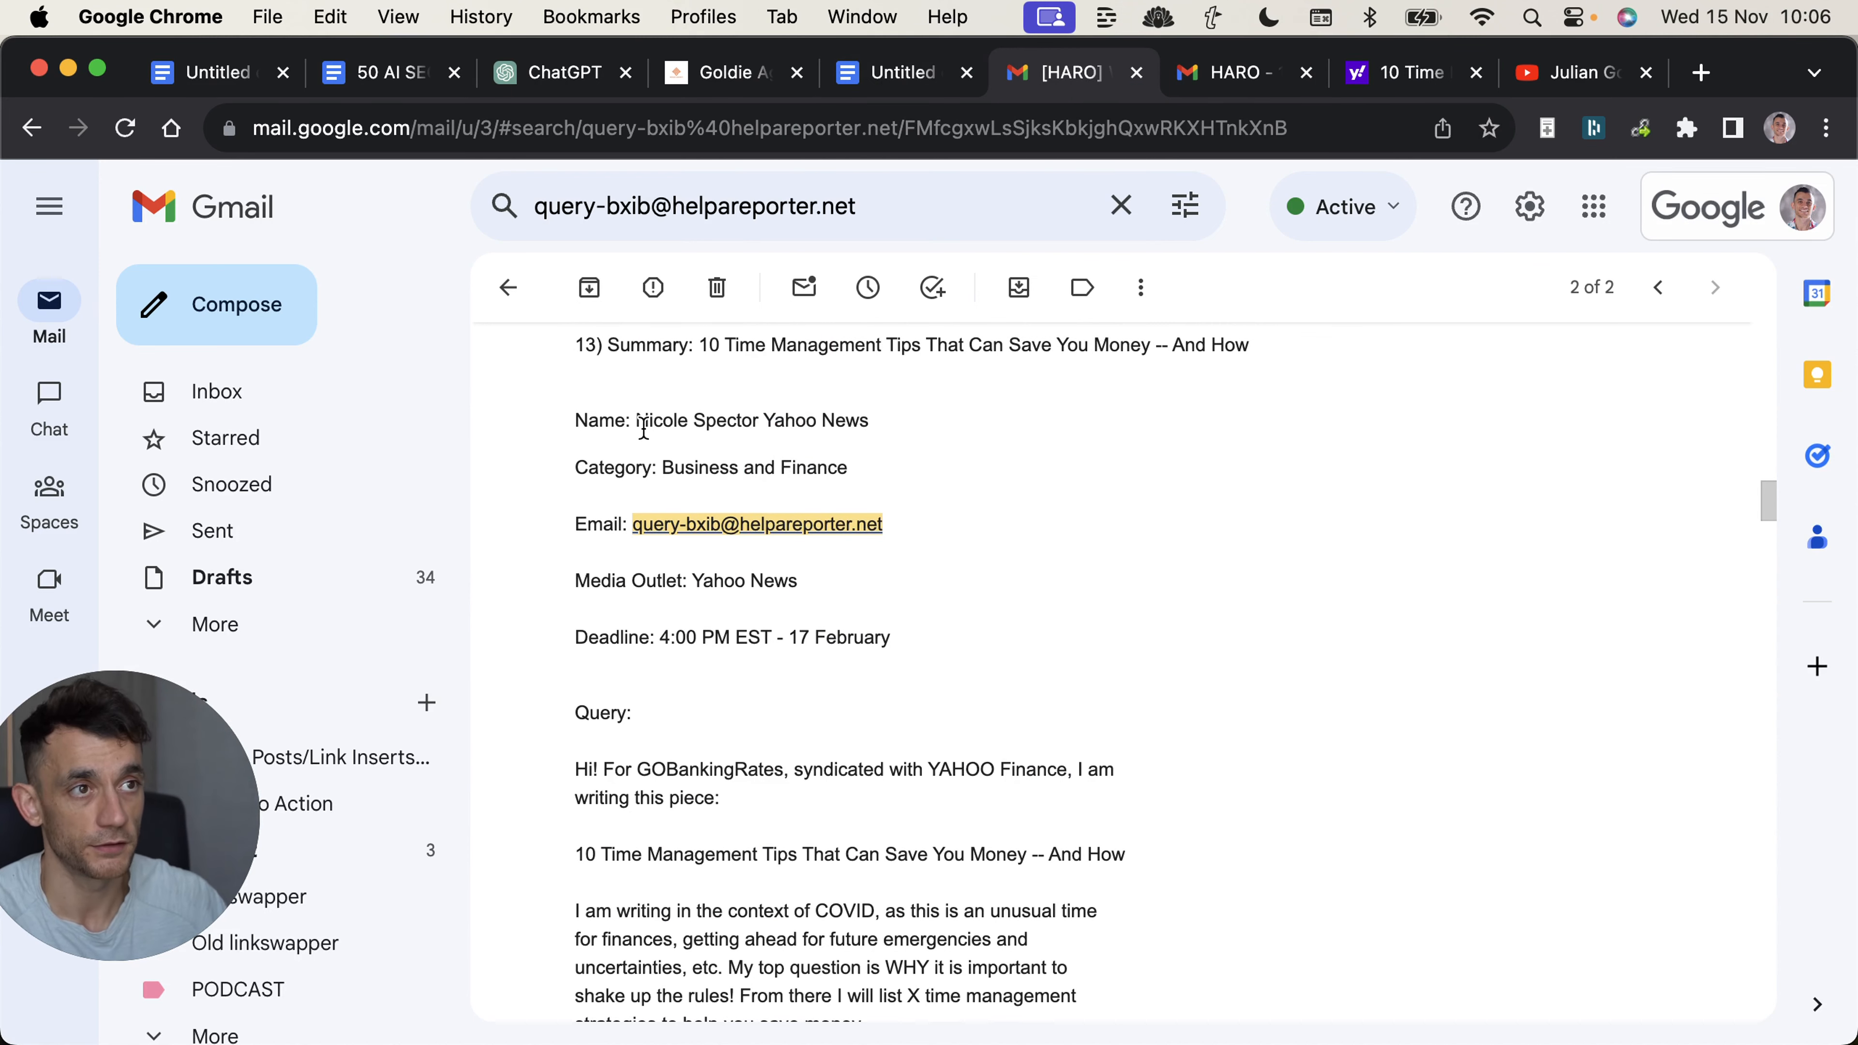
# Return to the Google Docs checklist and strike through "Watch out the for round up emails".
pyautogui.click(970, 83)
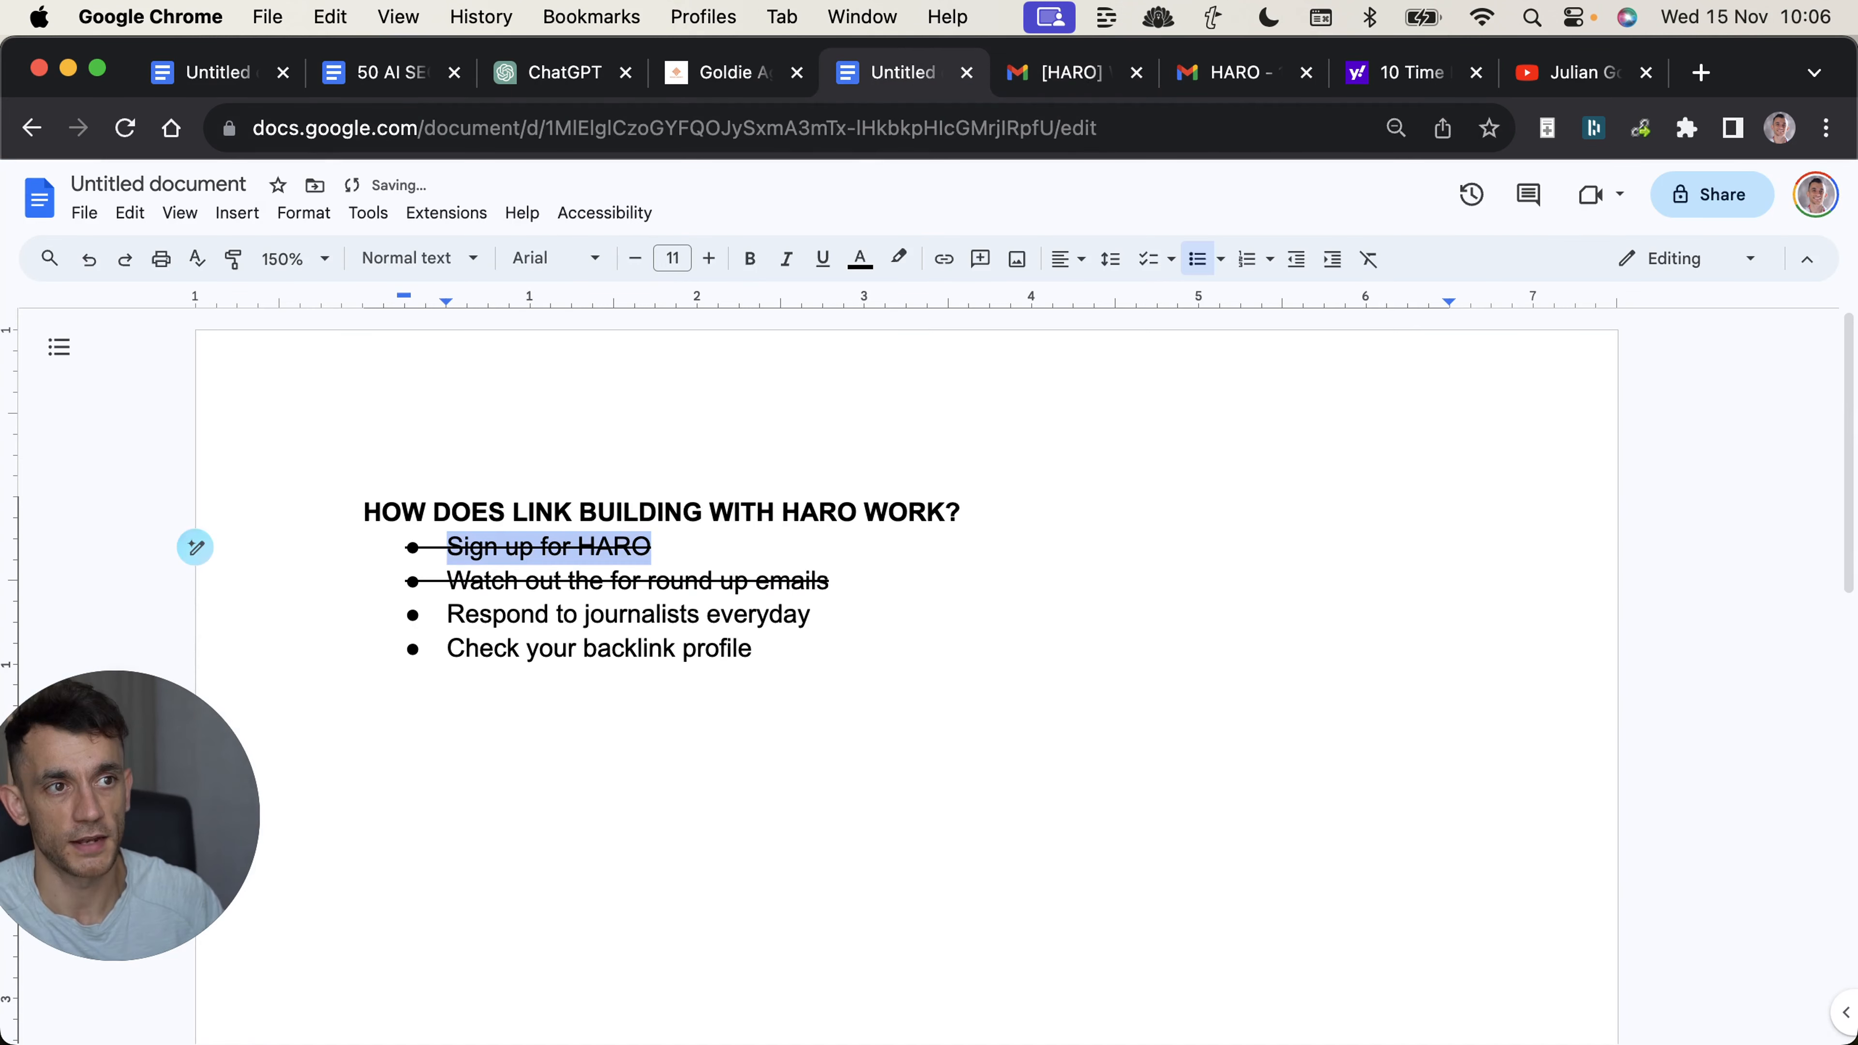
pyautogui.hotkey('shift', 'Down')
pyautogui.hotkey('shift', 'End')
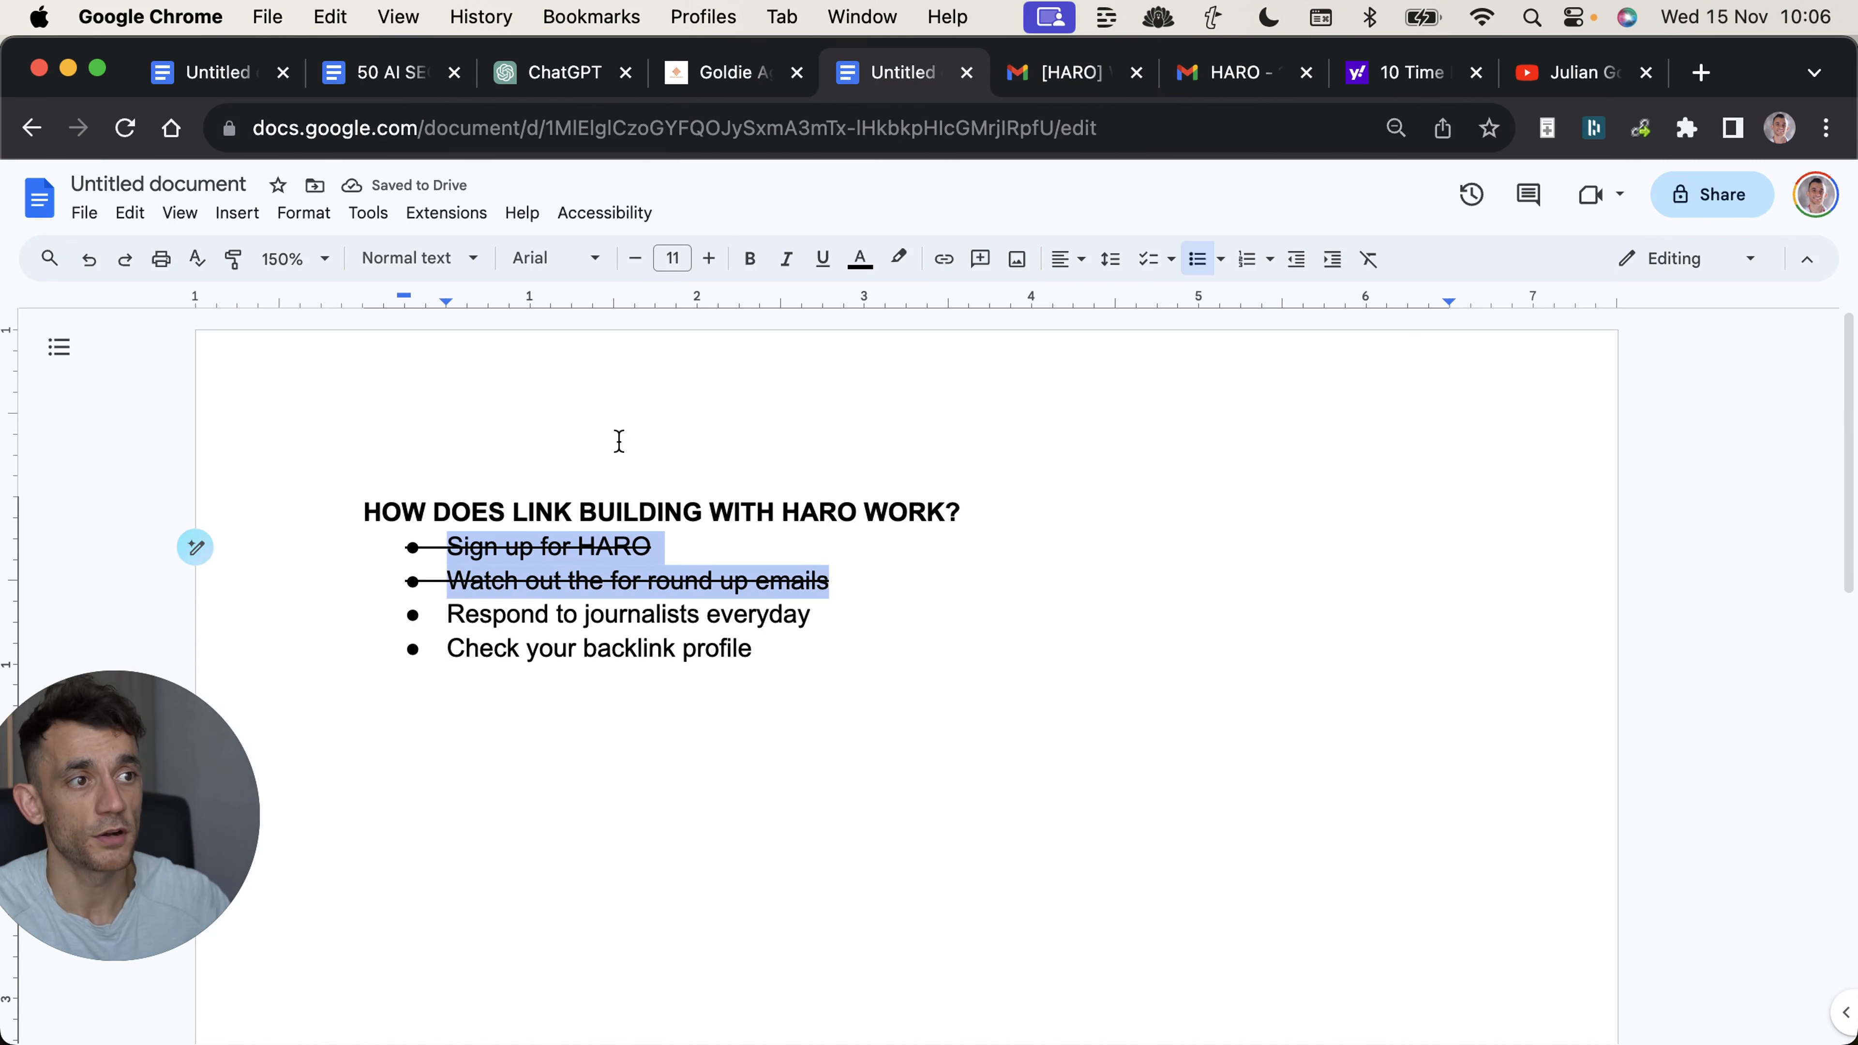
pyautogui.click(685, 546)
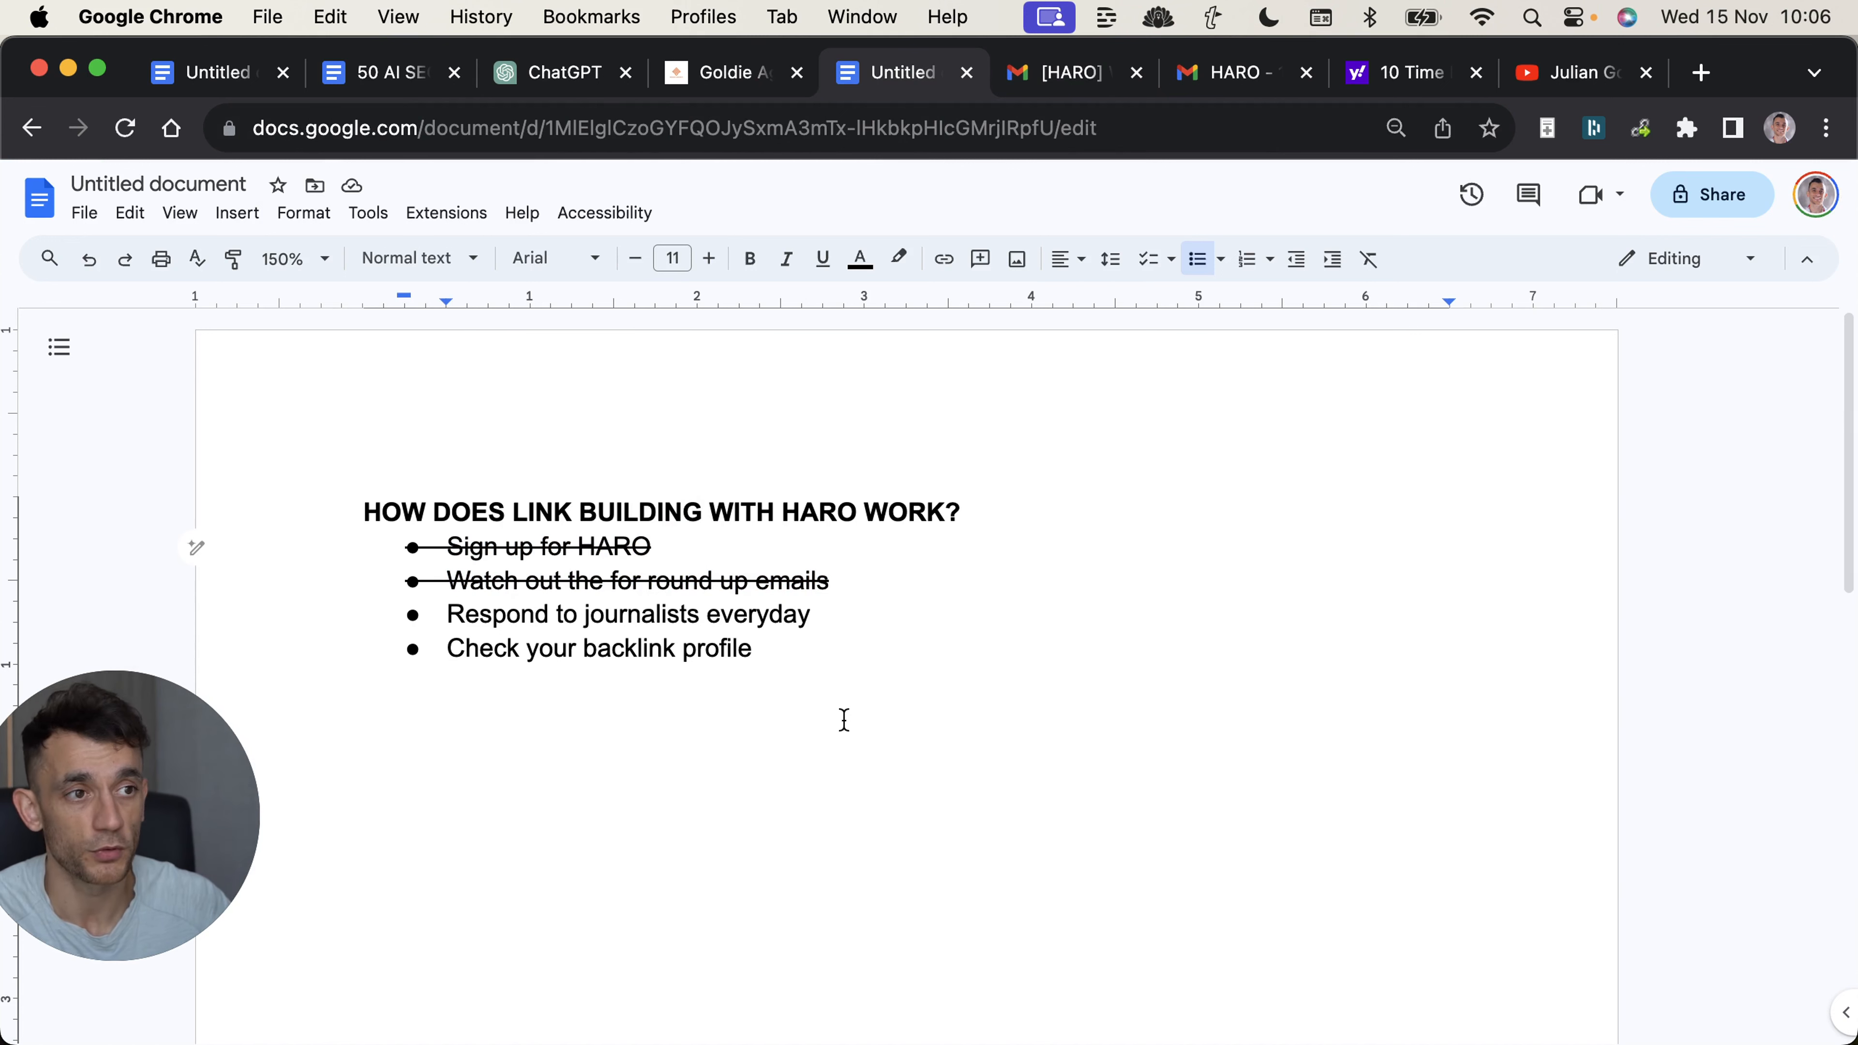
# Highlight "Respond to journalists everyday" and compare the HARO query email, the sent reply and the published Yahoo Finance article.
pyautogui.tripleClick(796, 620)
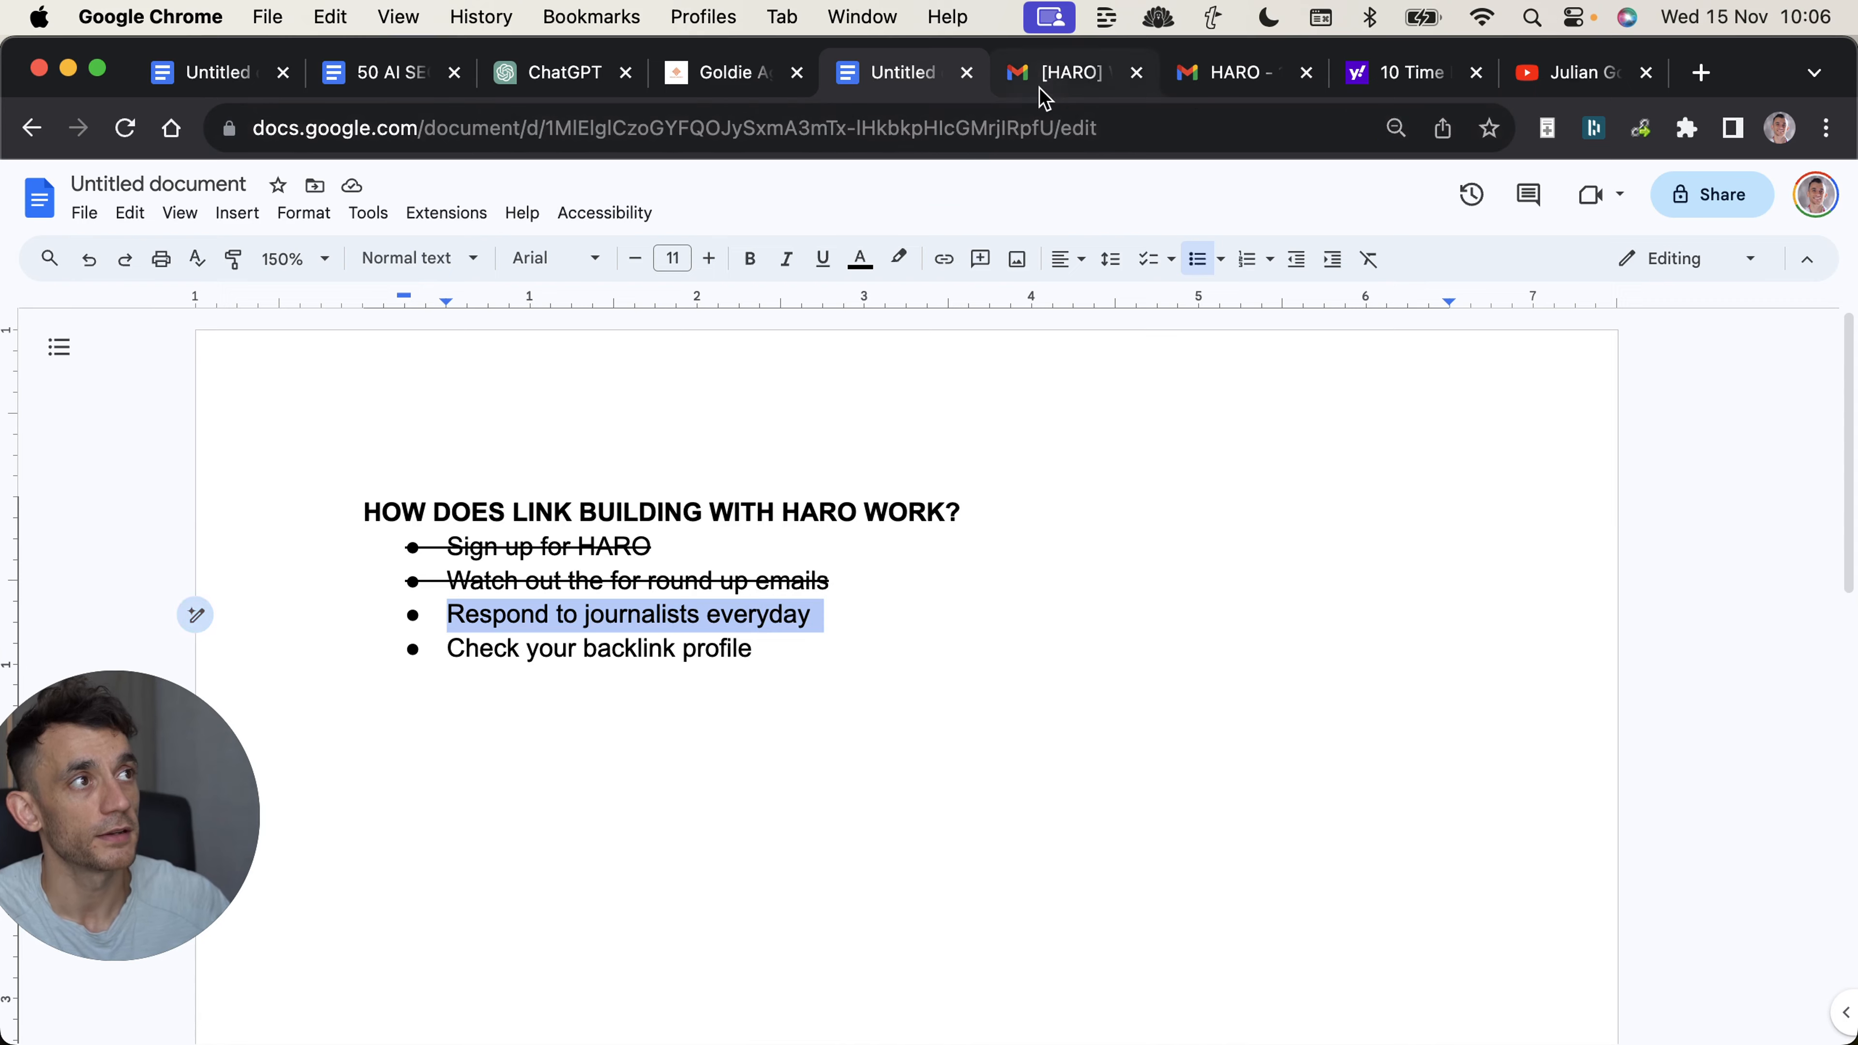
pyautogui.click(1044, 73)
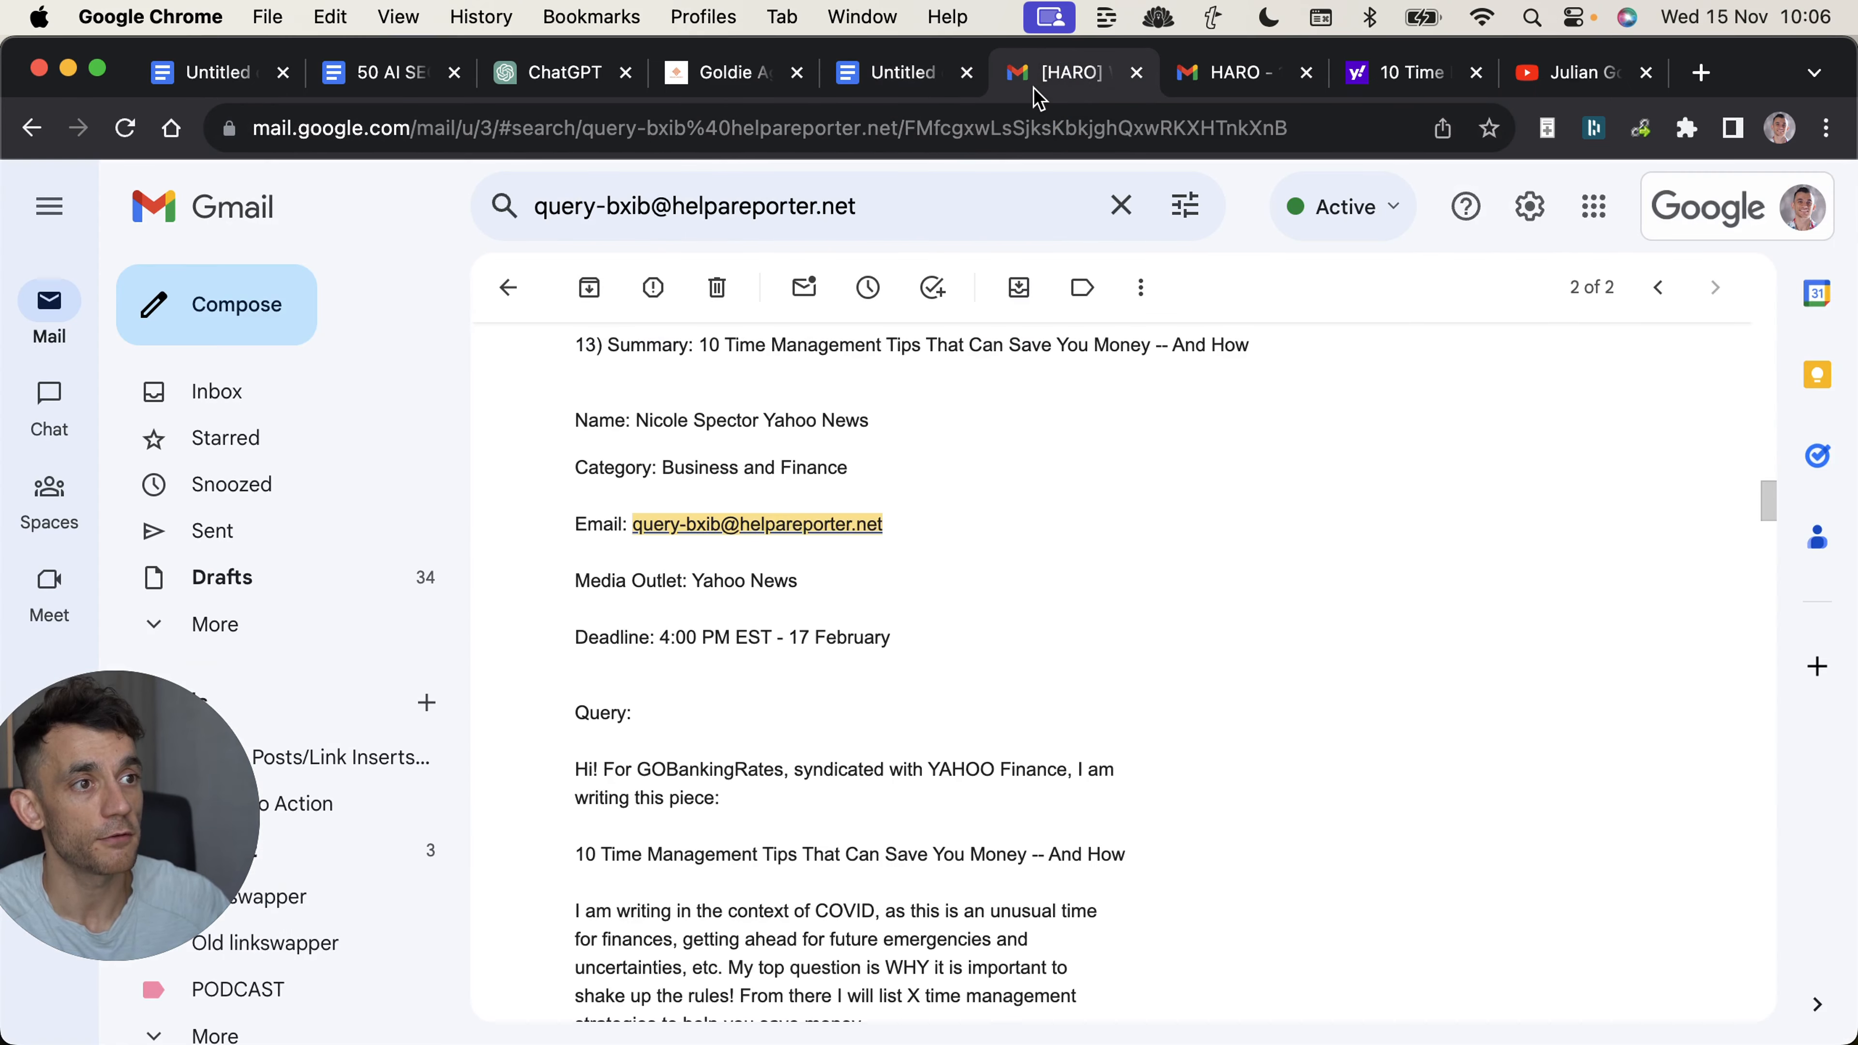
pyautogui.click(1207, 73)
pyautogui.scroll(3, 943, 662)
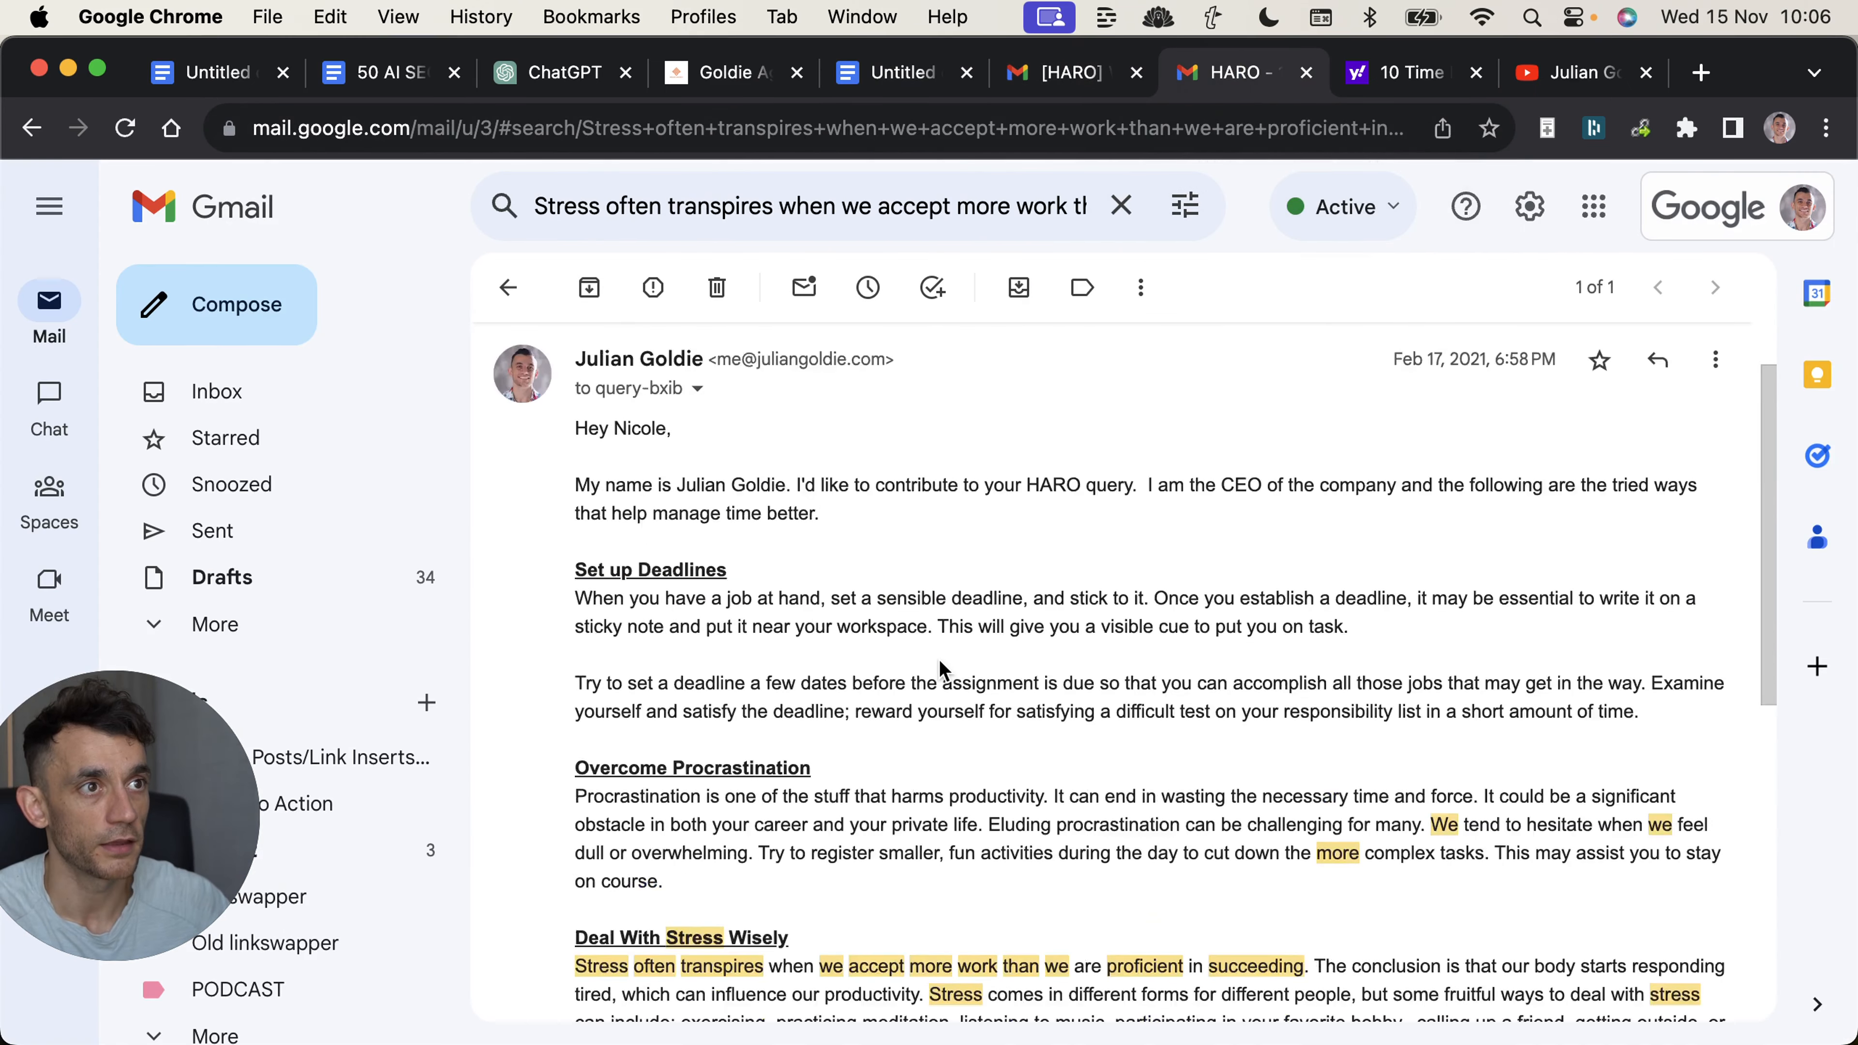
pyautogui.scroll(-4, 935, 651)
pyautogui.click(1353, 73)
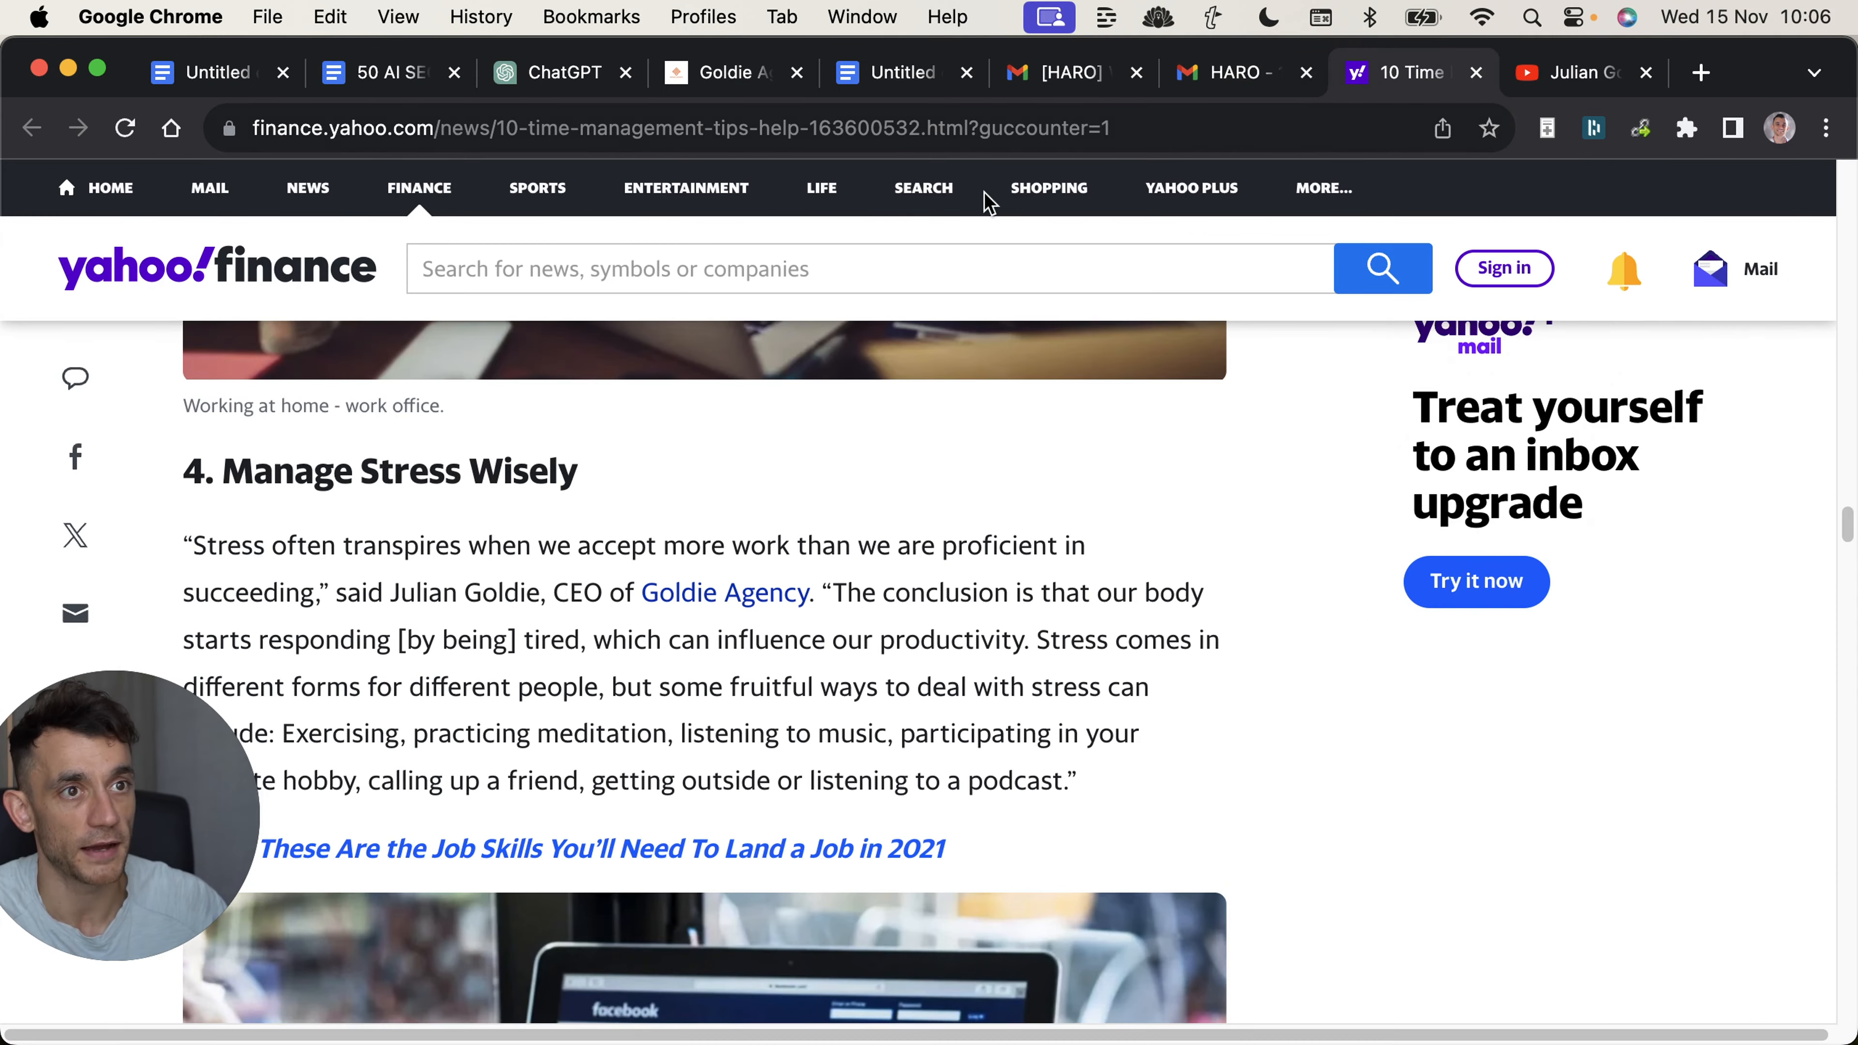
# Return to the sent HARO reply in Gmail and read through its deadline, procrastination and stress tips.
pyautogui.hotkey('ctrl', 'shift', 'Tab')
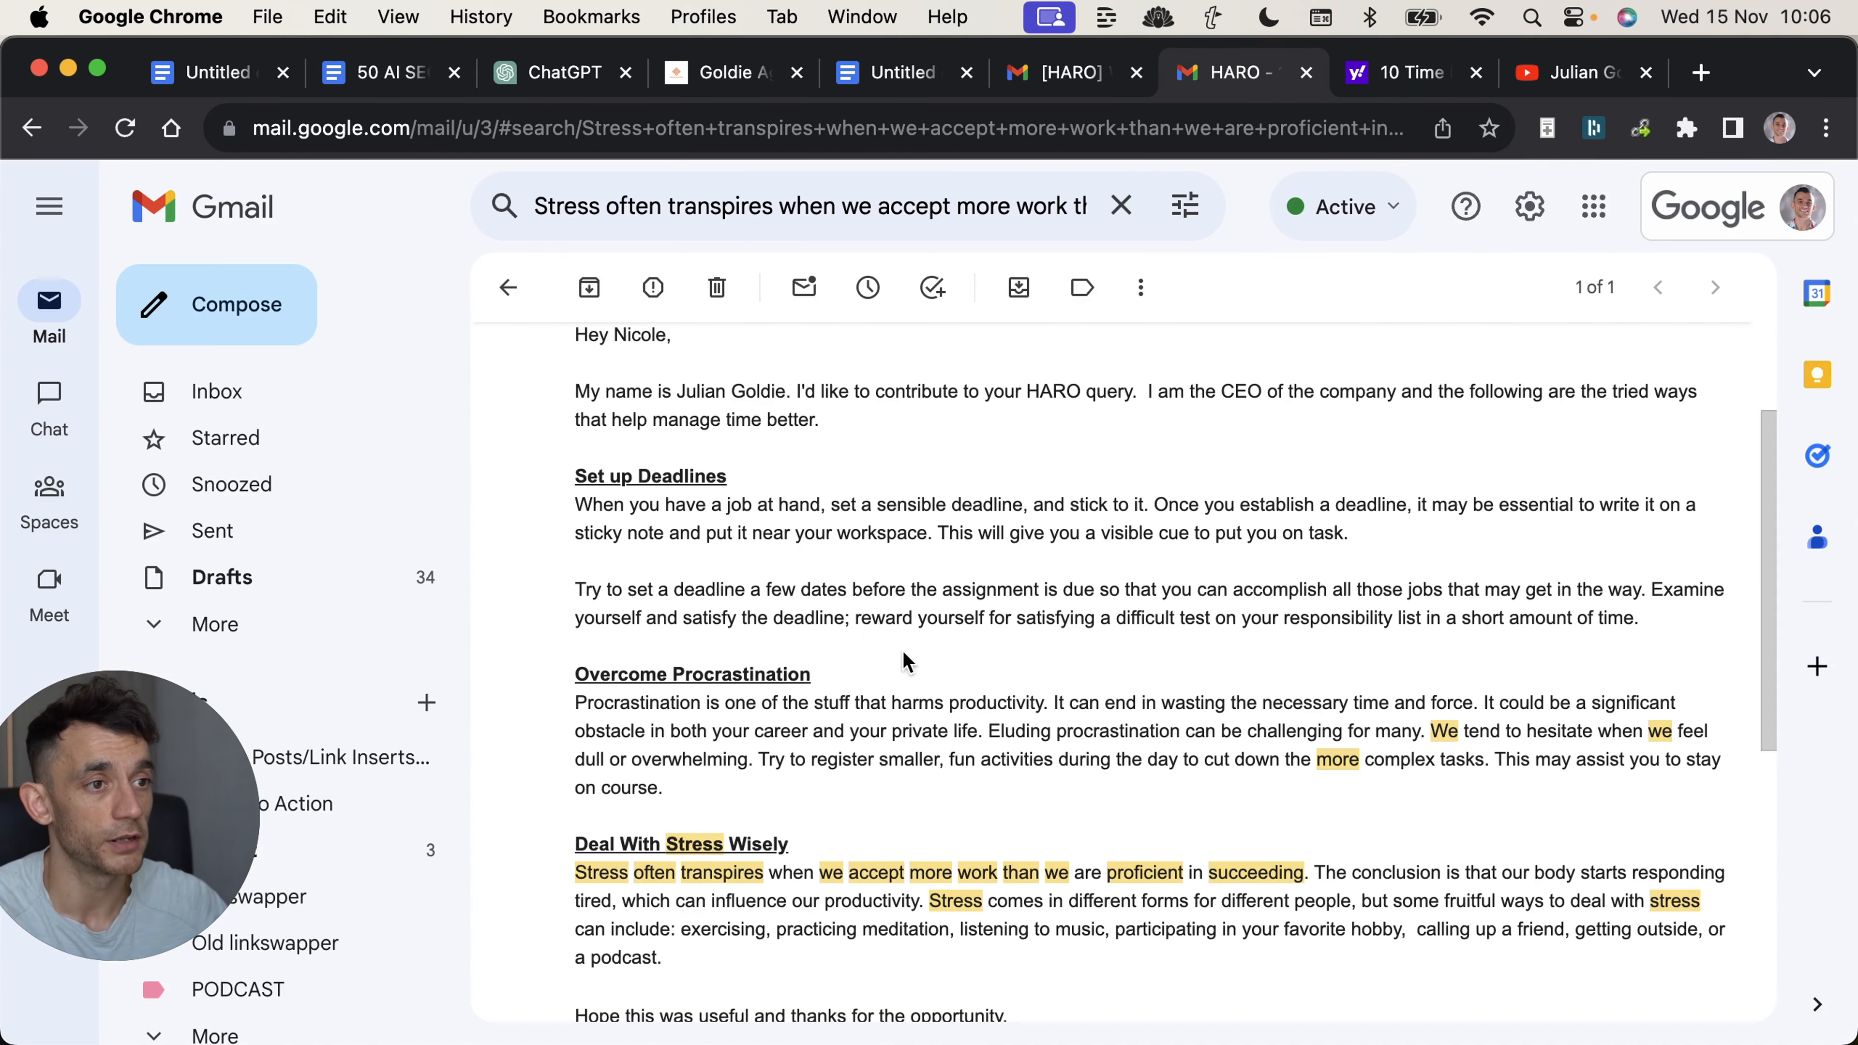
pyautogui.scroll(2, 645, 433)
pyautogui.scroll(-5, 588, 552)
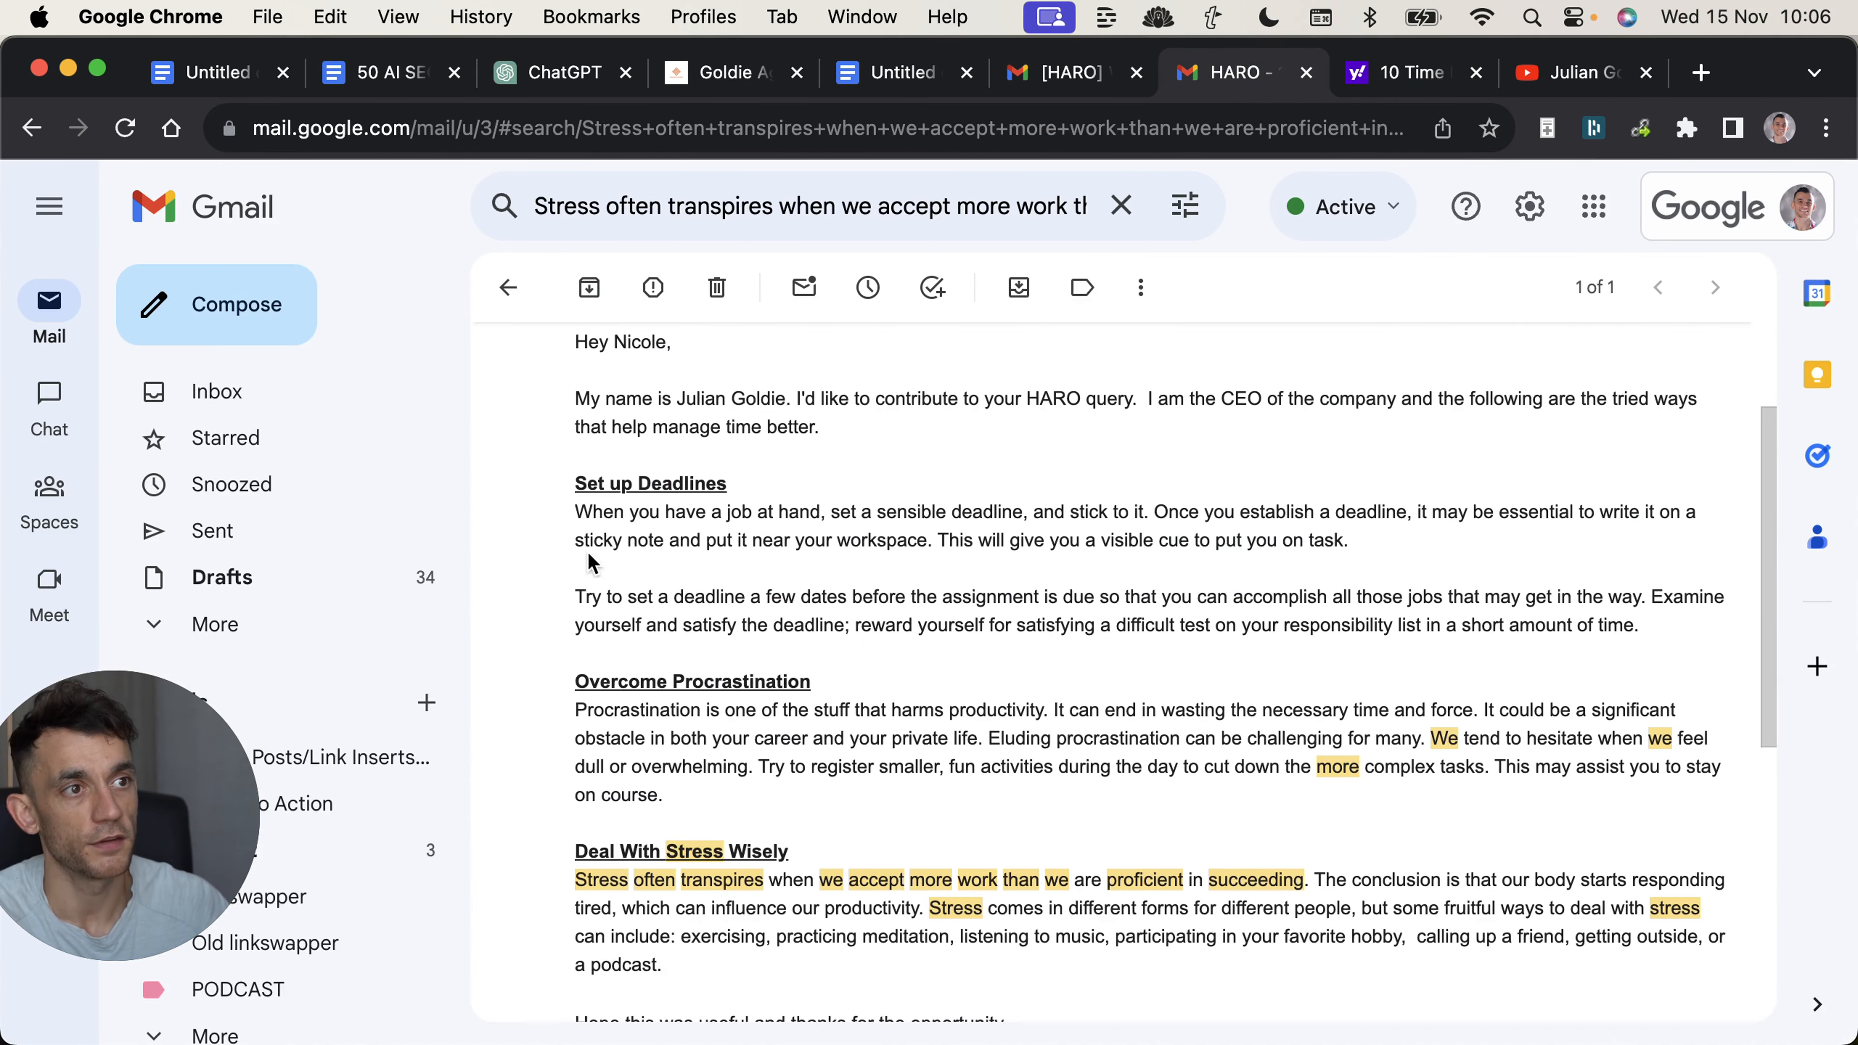
pyautogui.scroll(-2, 896, 643)
pyautogui.scroll(4, 894, 645)
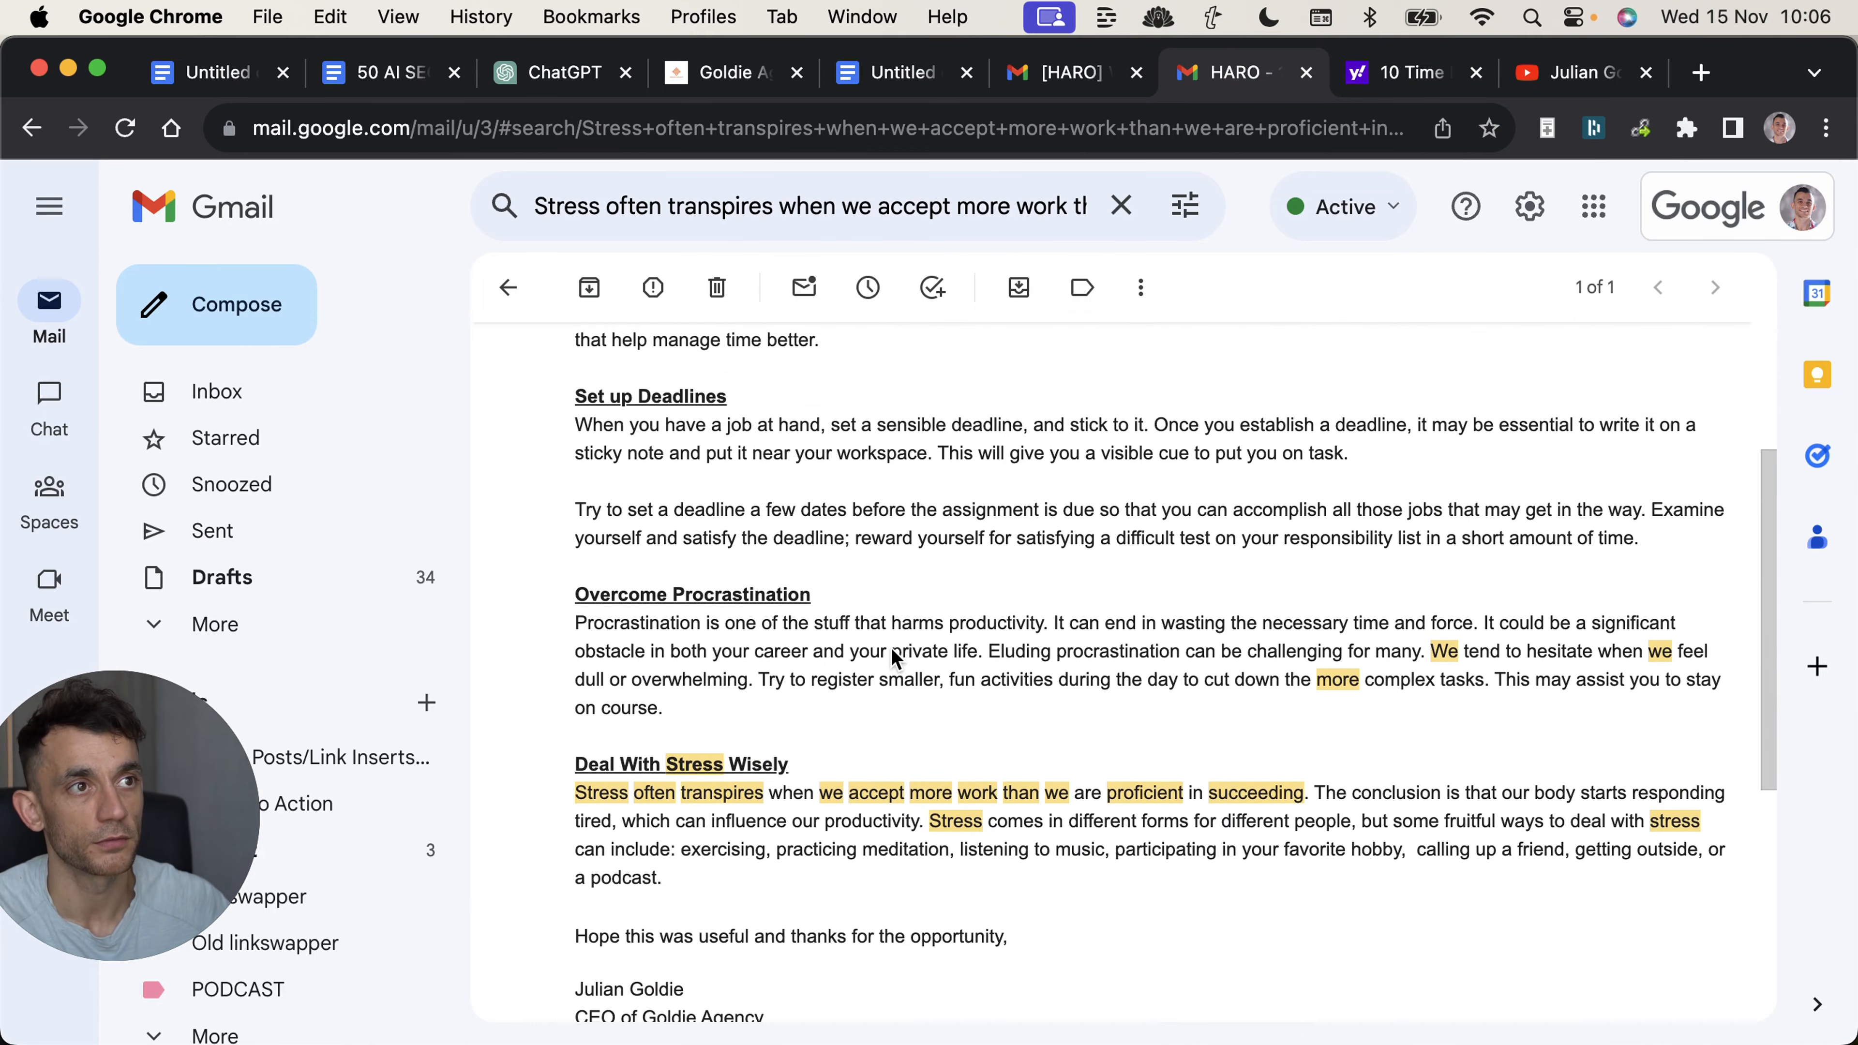
pyautogui.scroll(1, 891, 648)
# Highlight the reply's introduction, its tip sections and its closing signature in turn to examine the pitch structure.
pyautogui.tripleClick(752, 377)
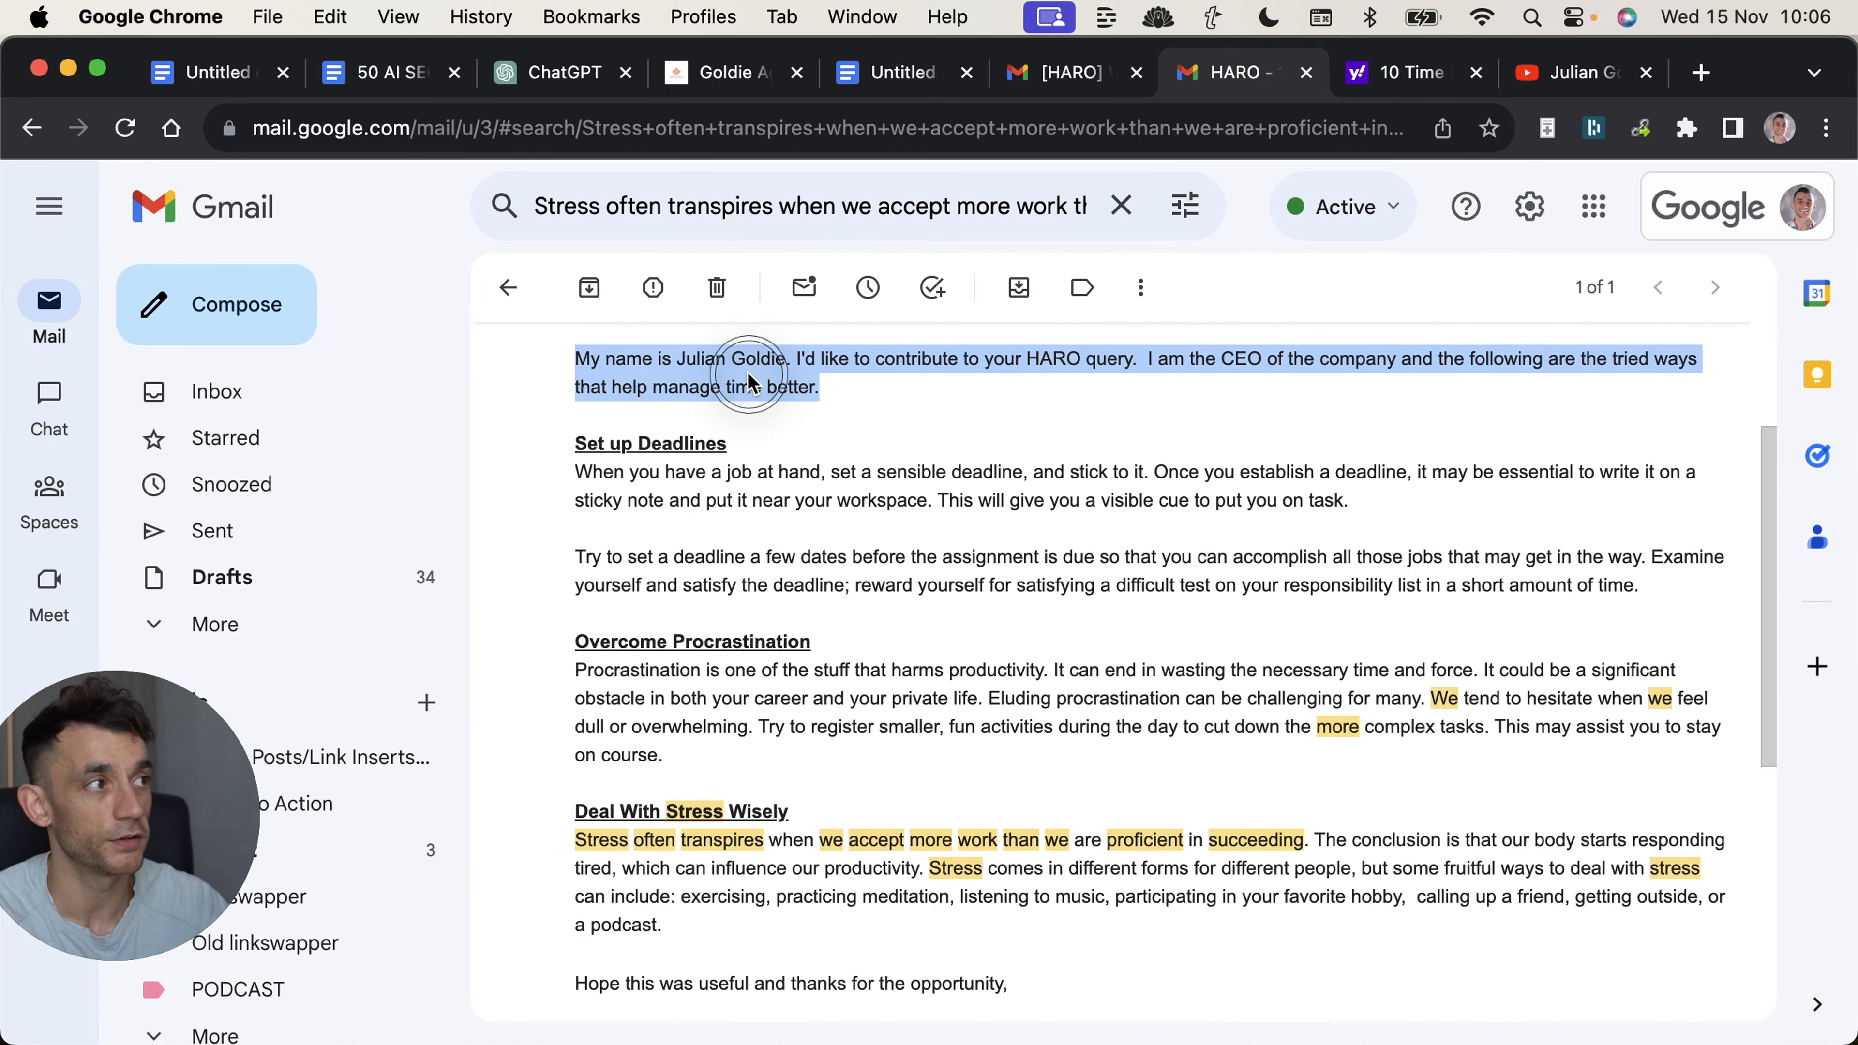
pyautogui.scroll(1, 820, 556)
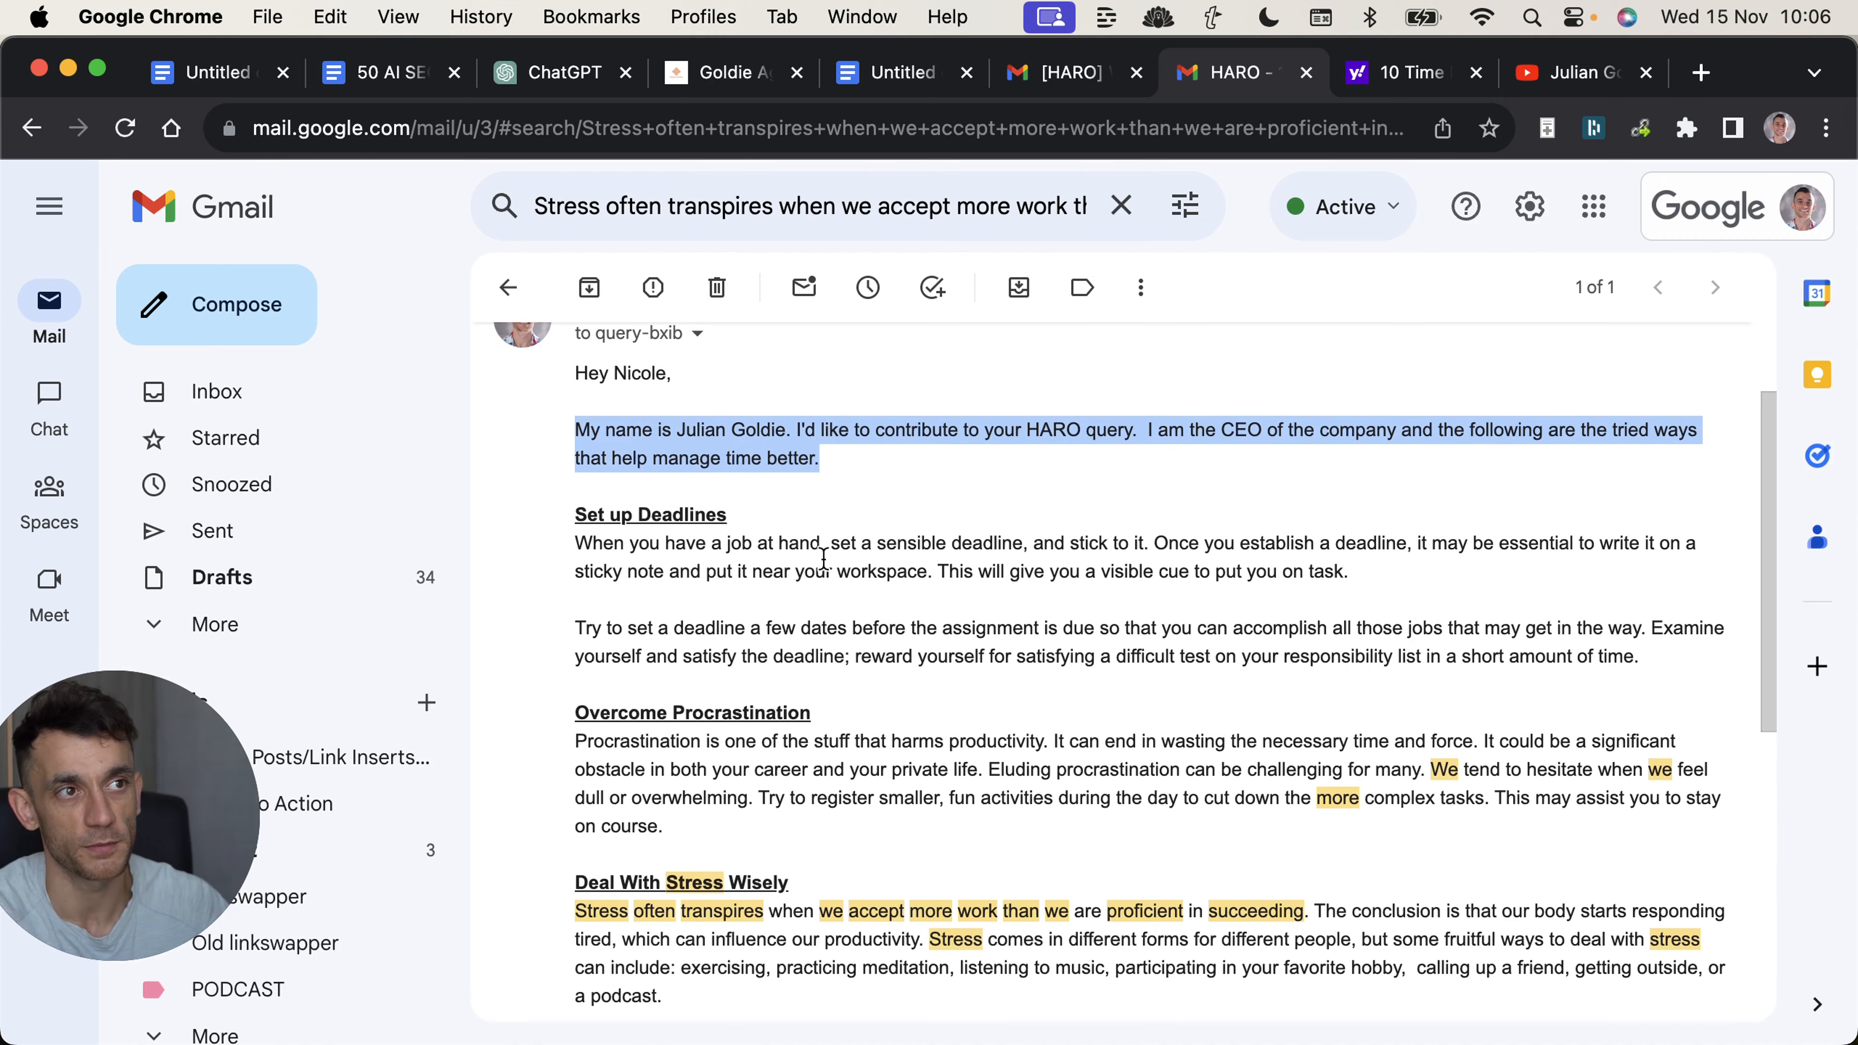
pyautogui.scroll(-1, 820, 556)
pyautogui.click(511, 481)
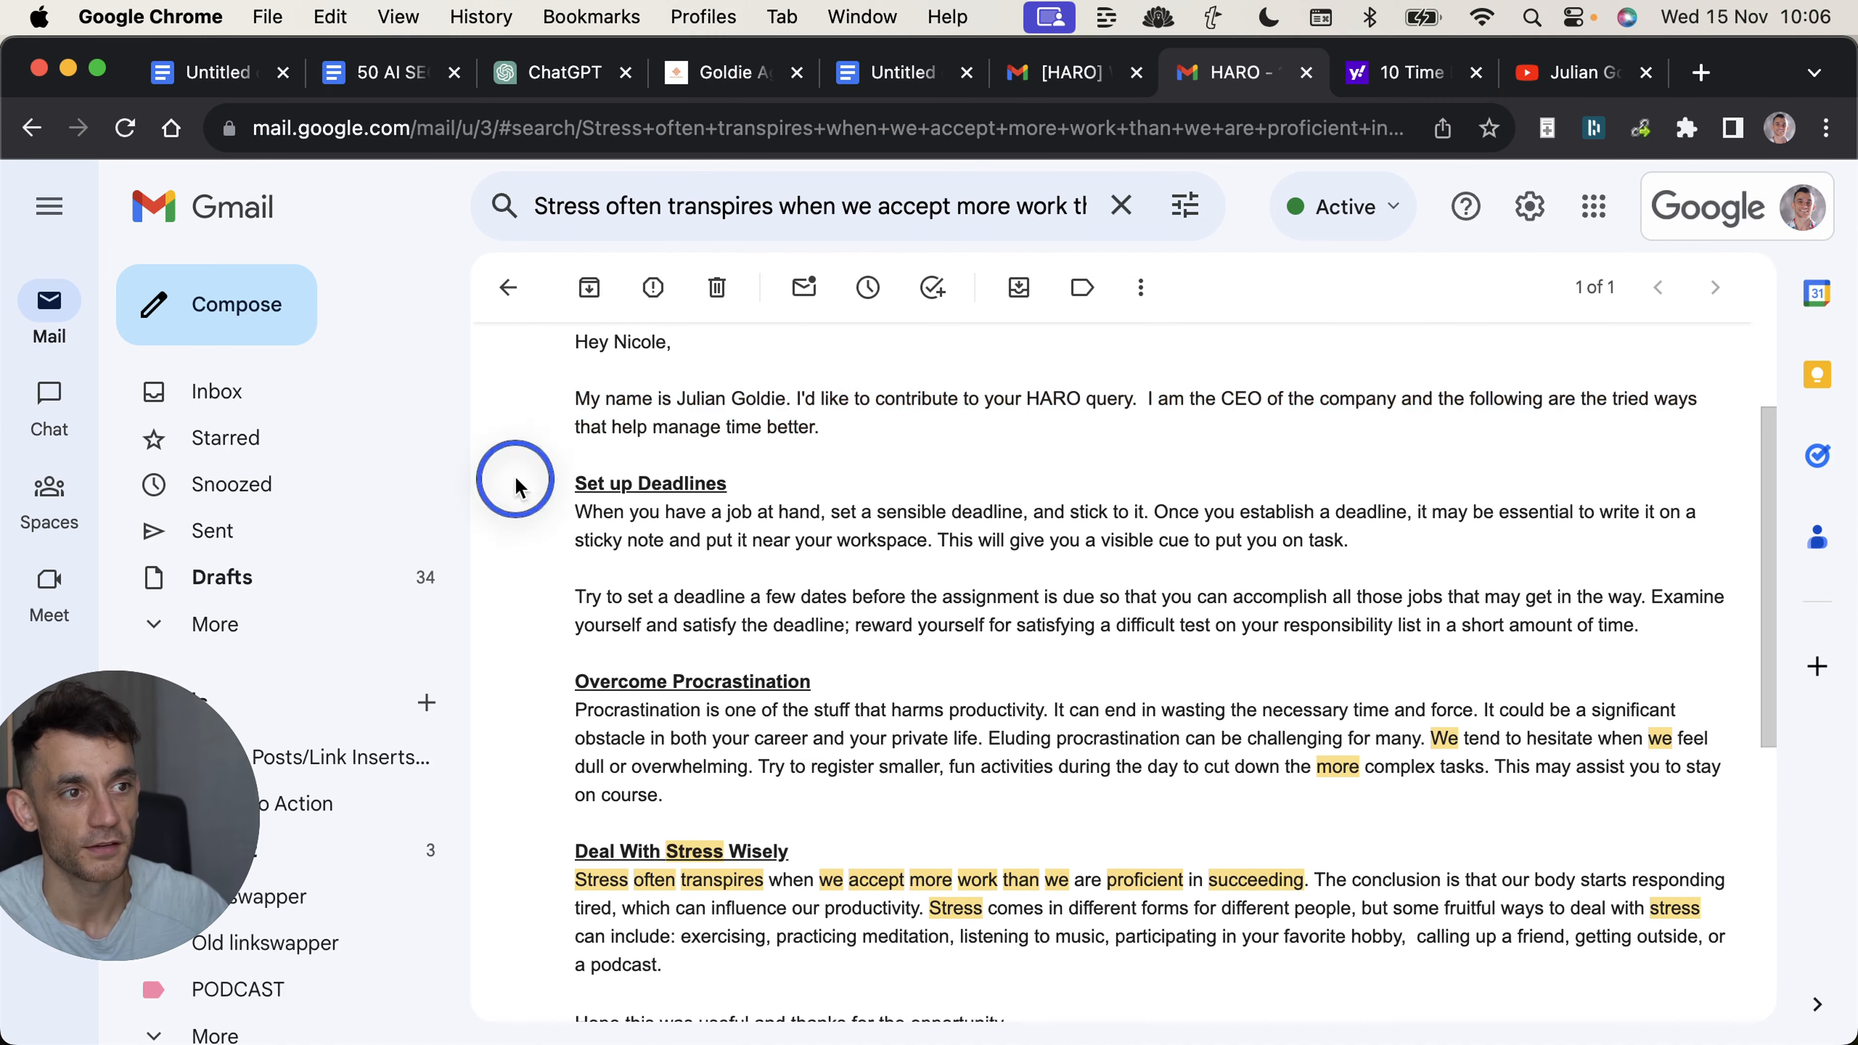
pyautogui.scroll(-1, 613, 483)
pyautogui.moveTo(578, 432); pyautogui.dragTo(817, 884)
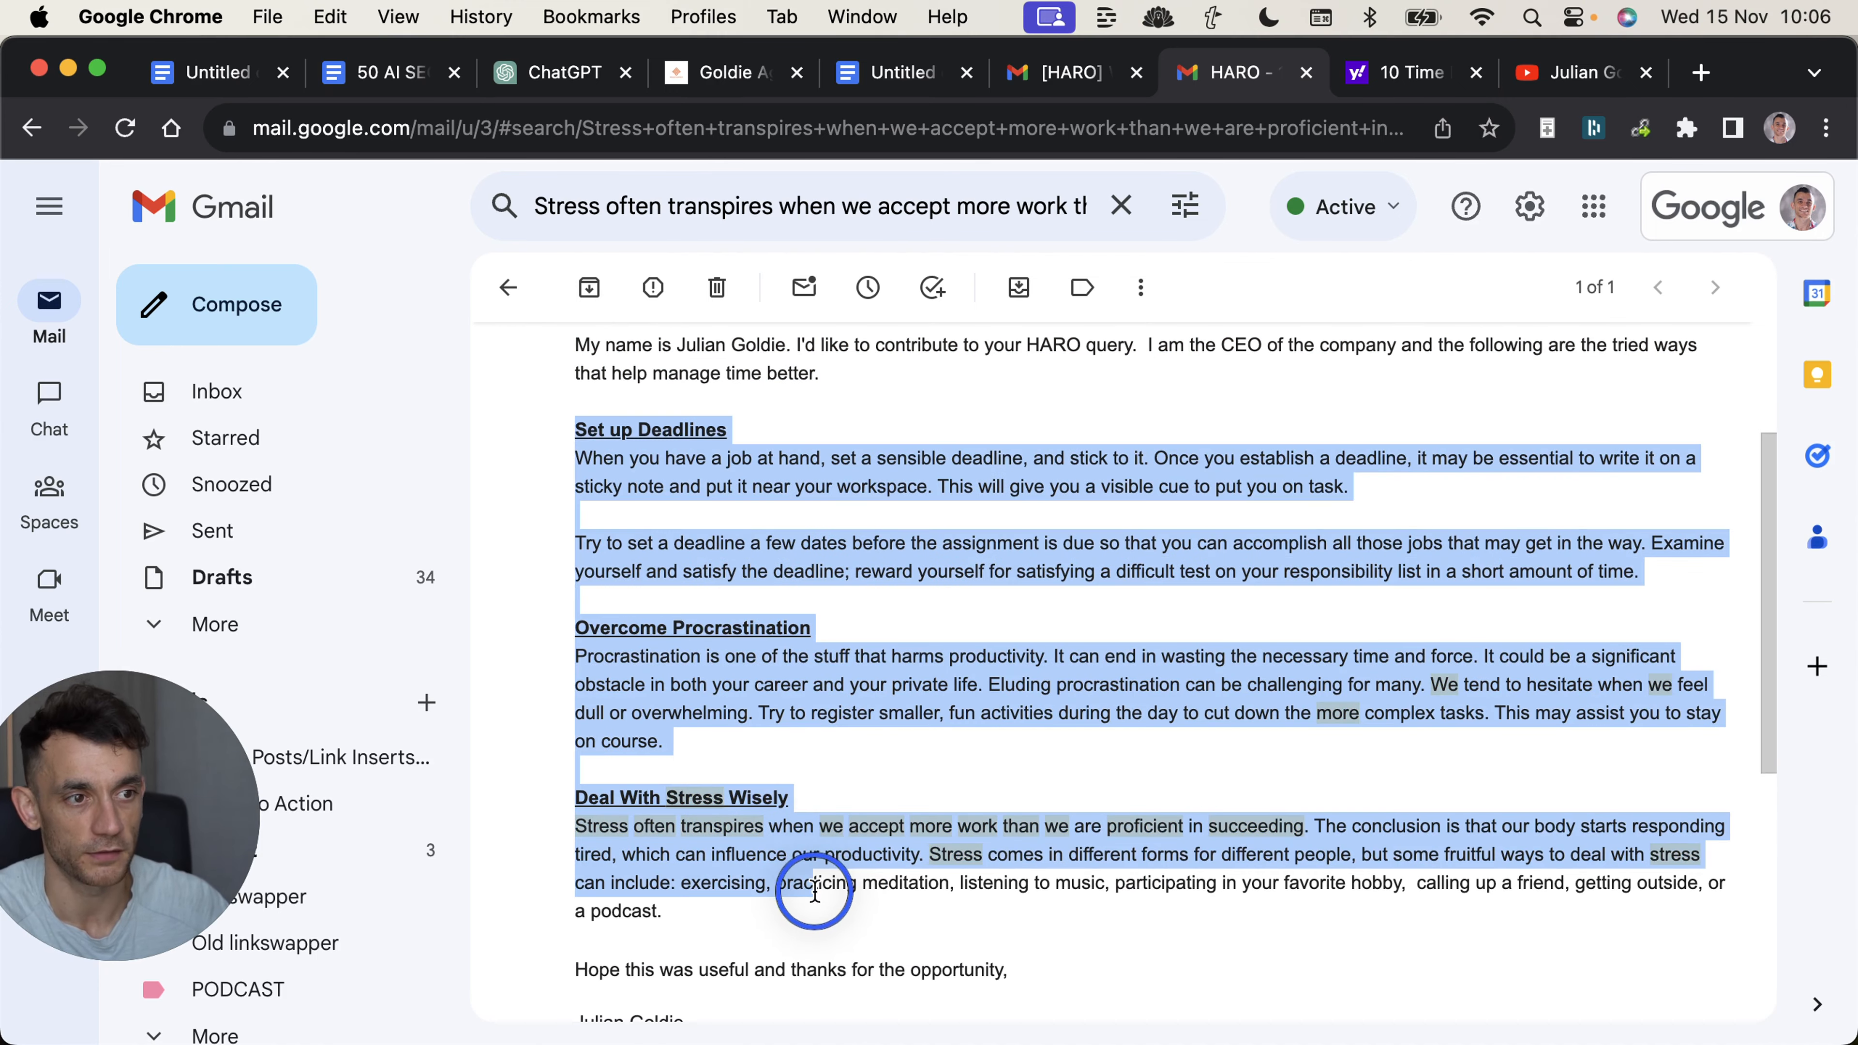
pyautogui.hotkey('ctrl', 'Tab')
pyautogui.hotkey('ctrl', 'shift', 'Tab')
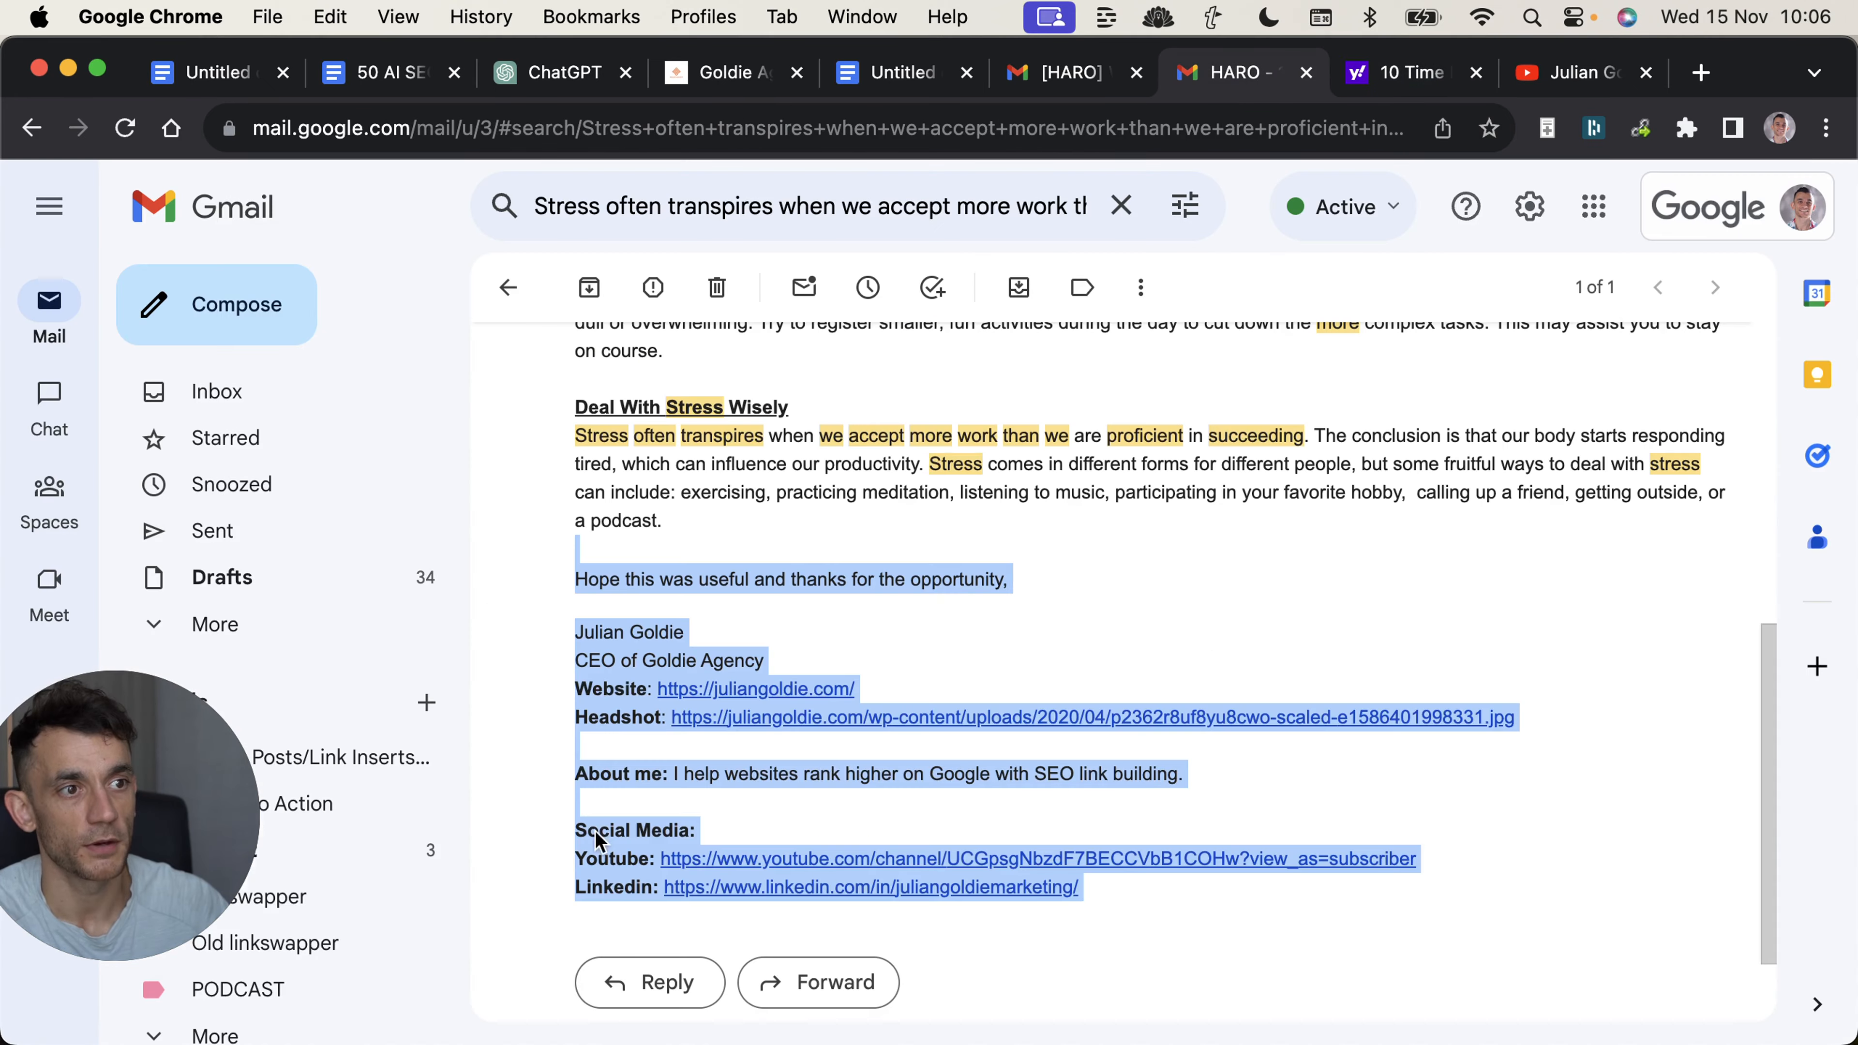
pyautogui.scroll(6, 908, 521)
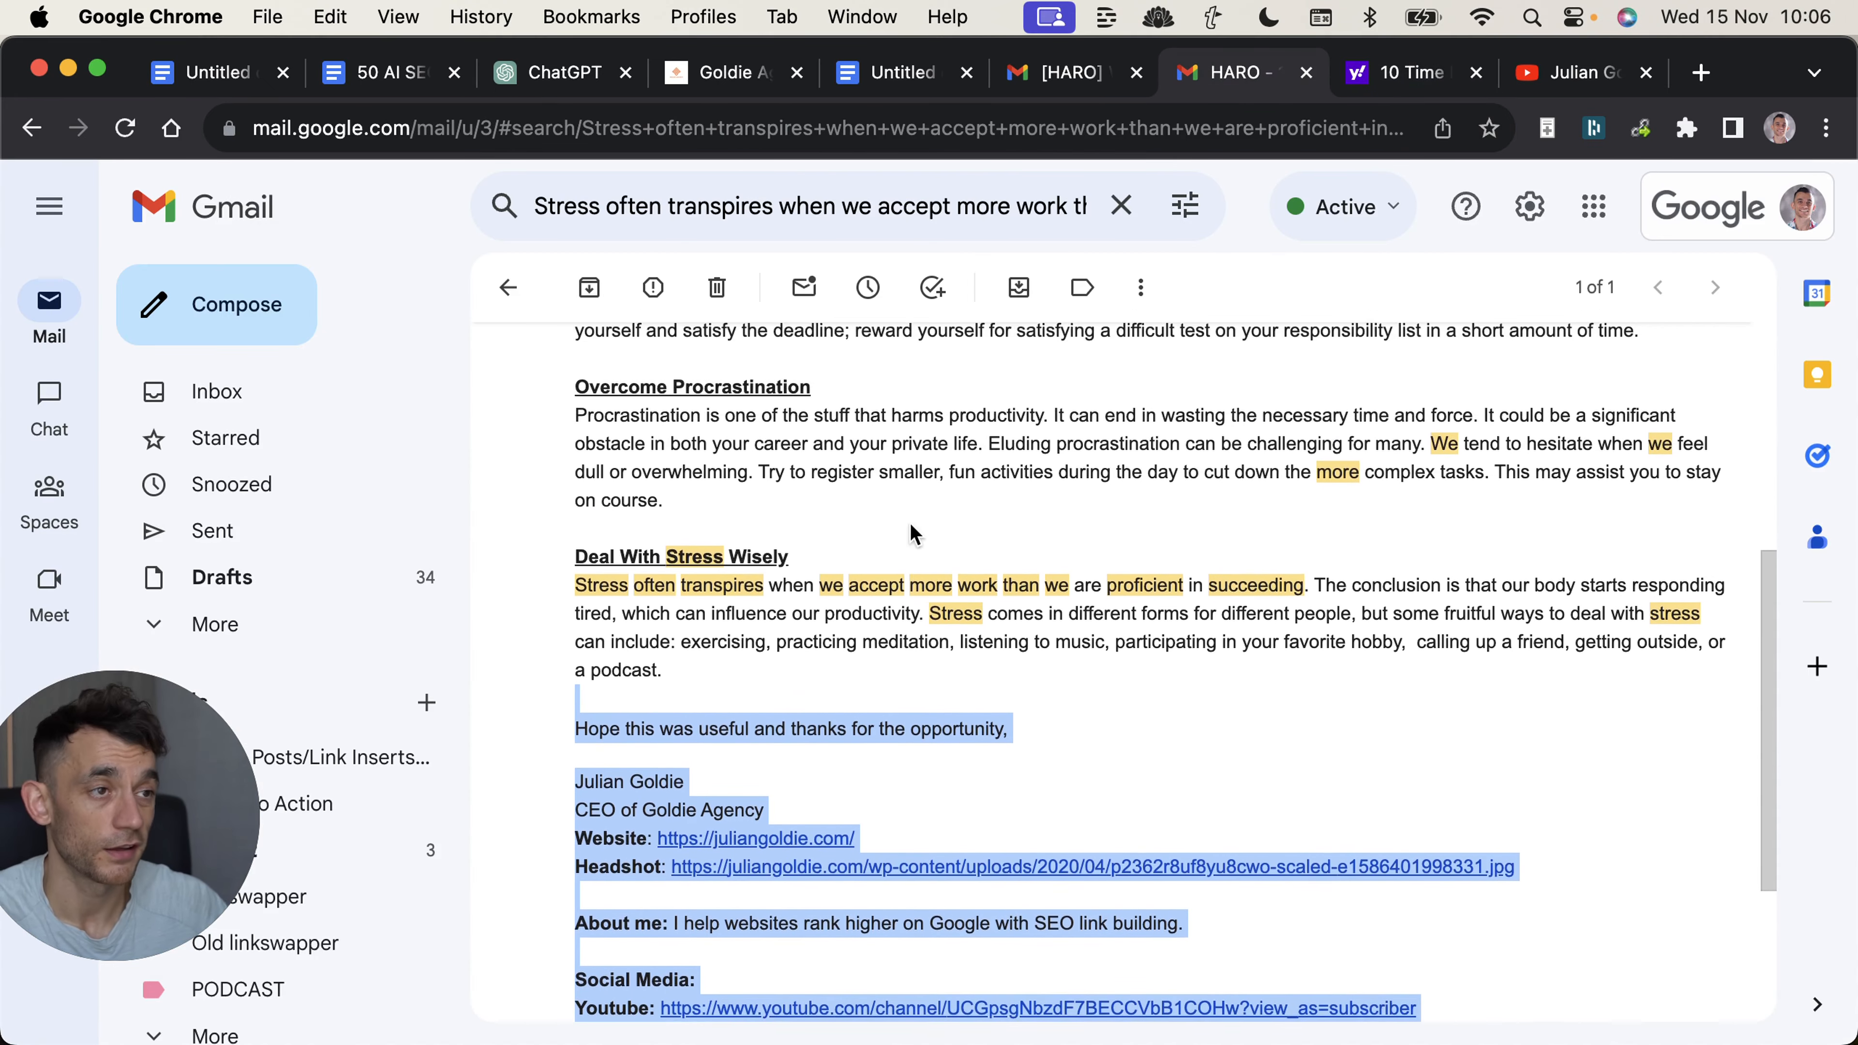
# Strike through "Respond to journalists everyday" in the Google Docs checklist and highlight the three crossed-out items.
pyautogui.hotkey('ctrl', 'shift', 'Tab')
pyautogui.hotkey('ctrl', 'shift', 'Tab')
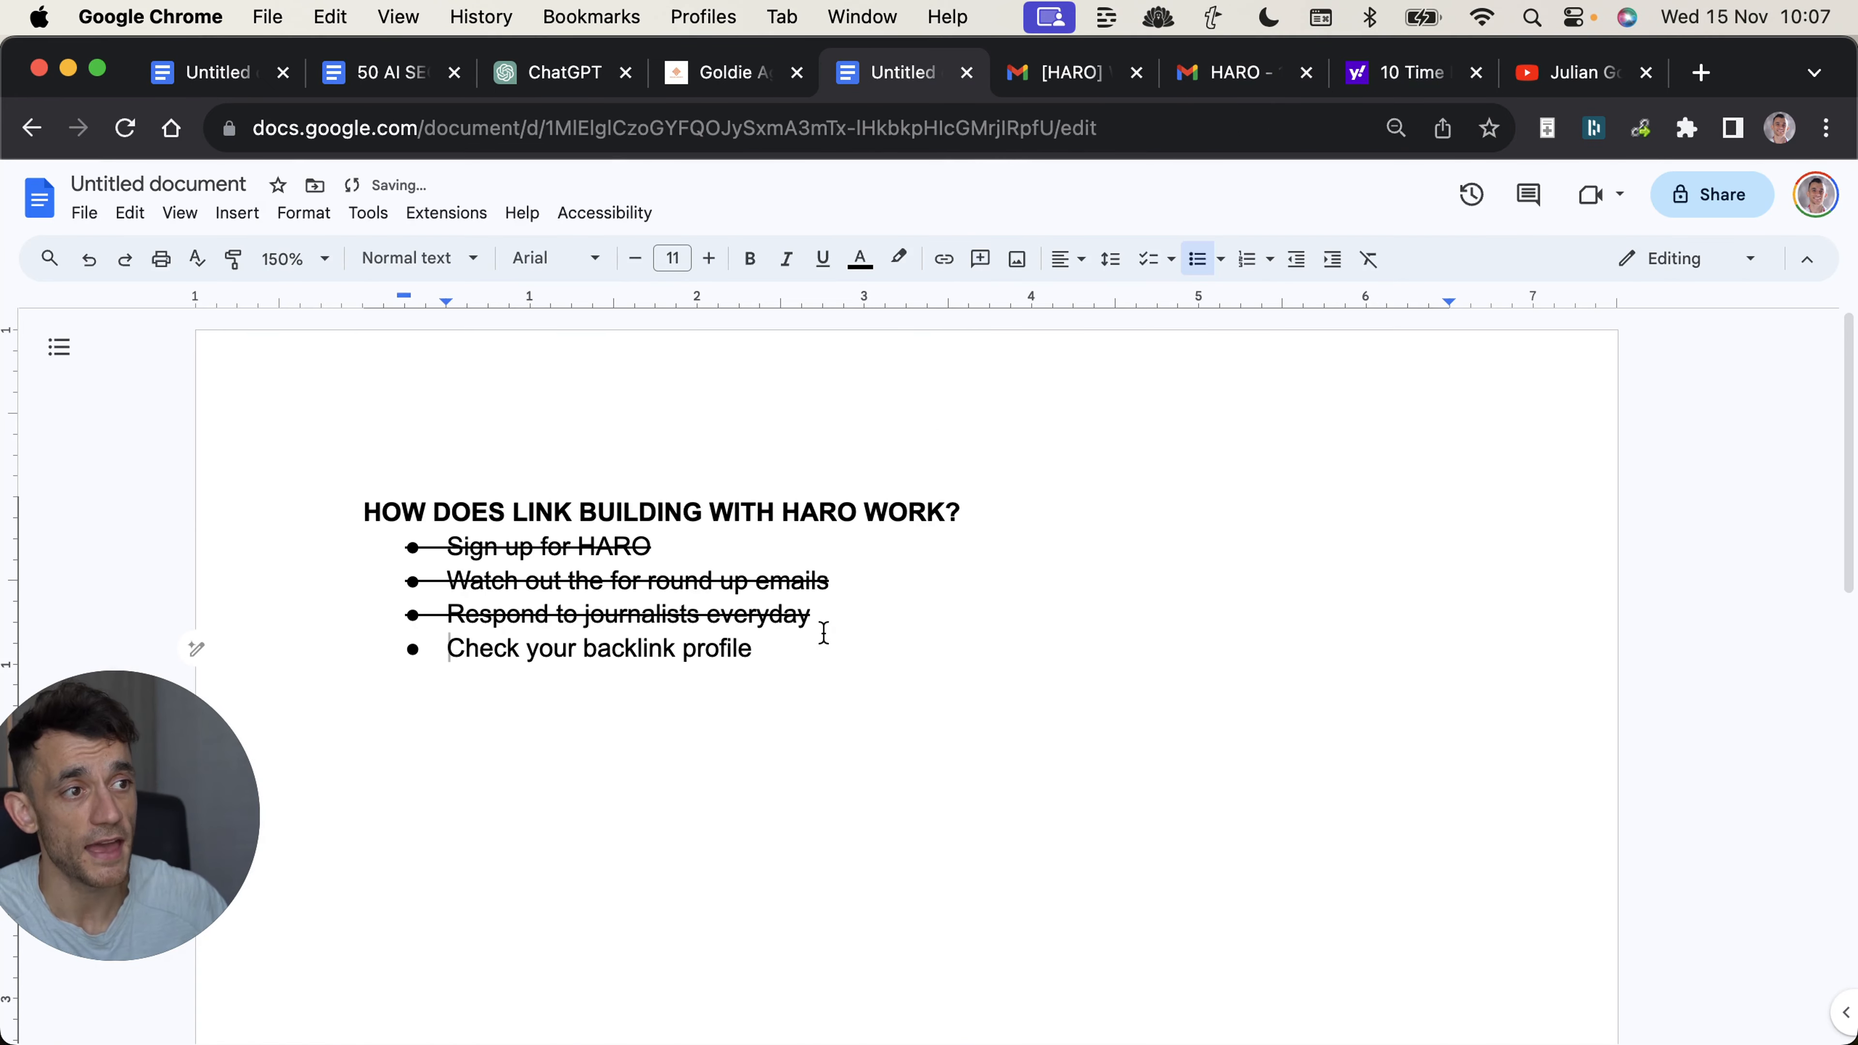
pyautogui.moveTo(820, 639); pyautogui.dragTo(733, 609)
pyautogui.click(663, 605)
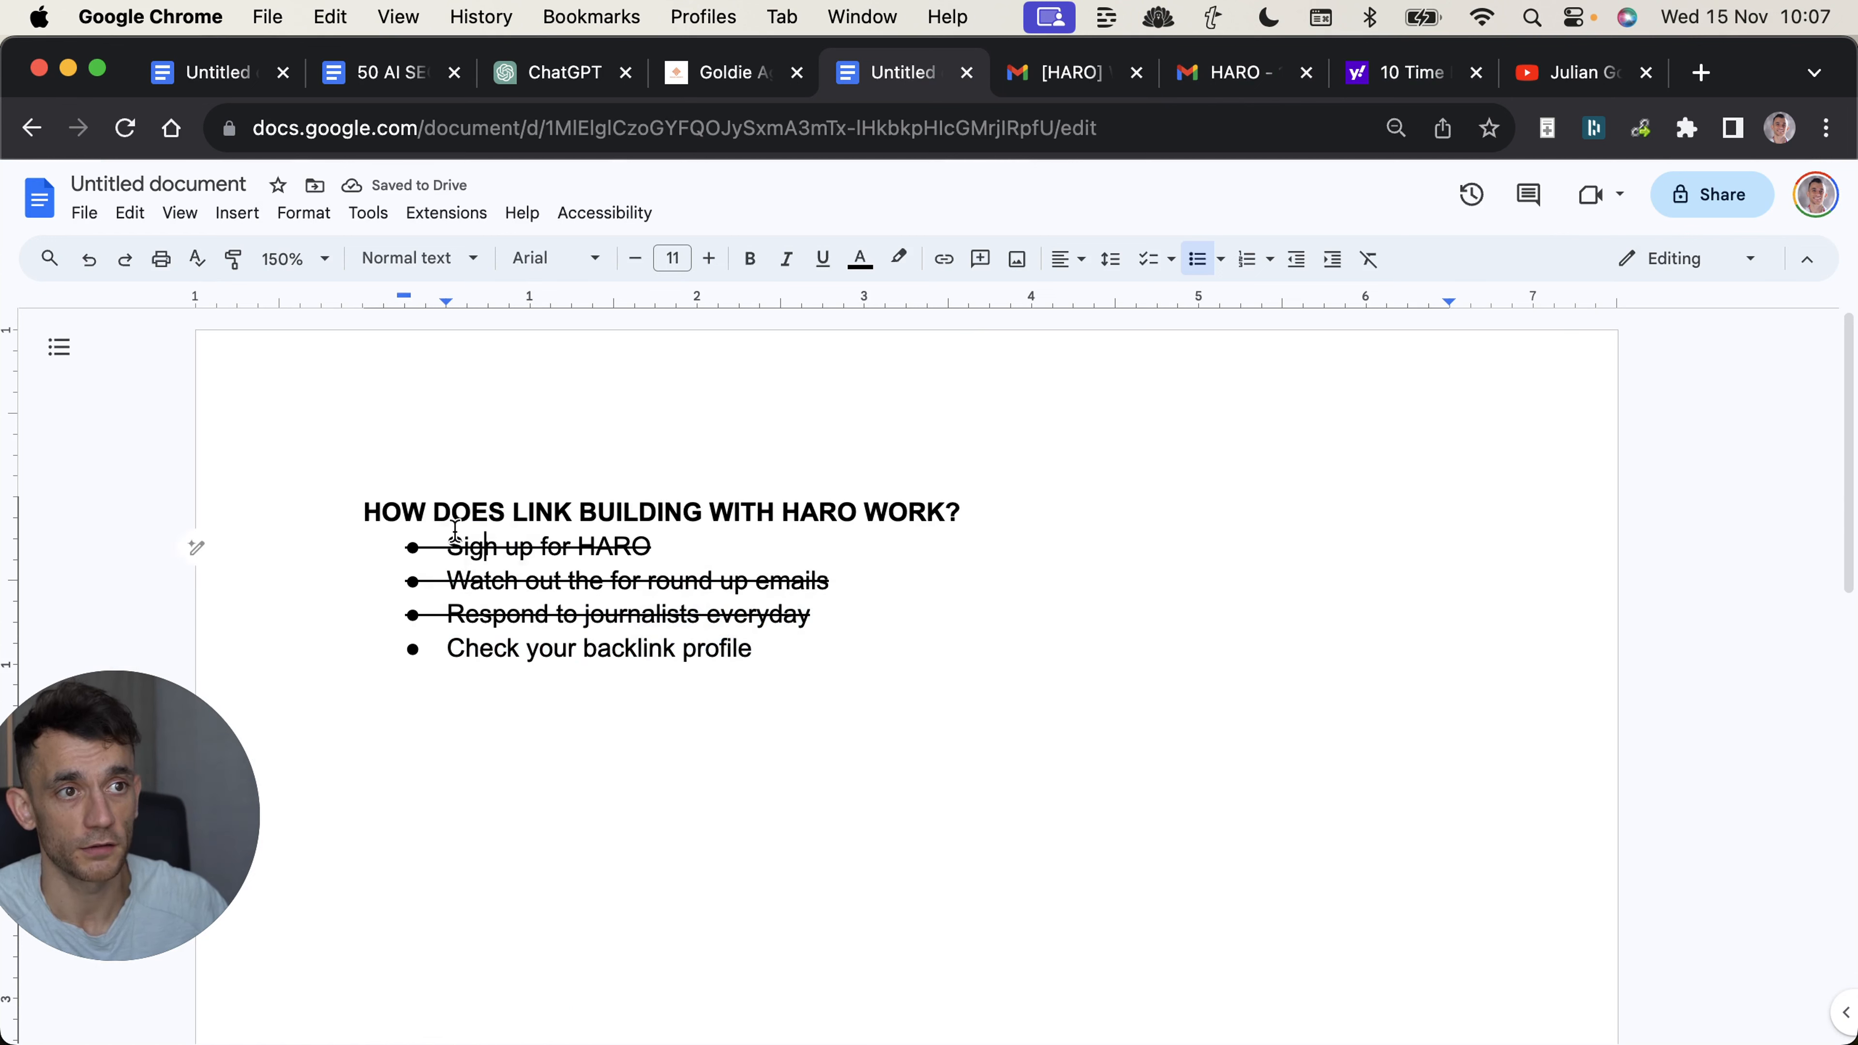
pyautogui.moveTo(444, 543); pyautogui.dragTo(950, 622)
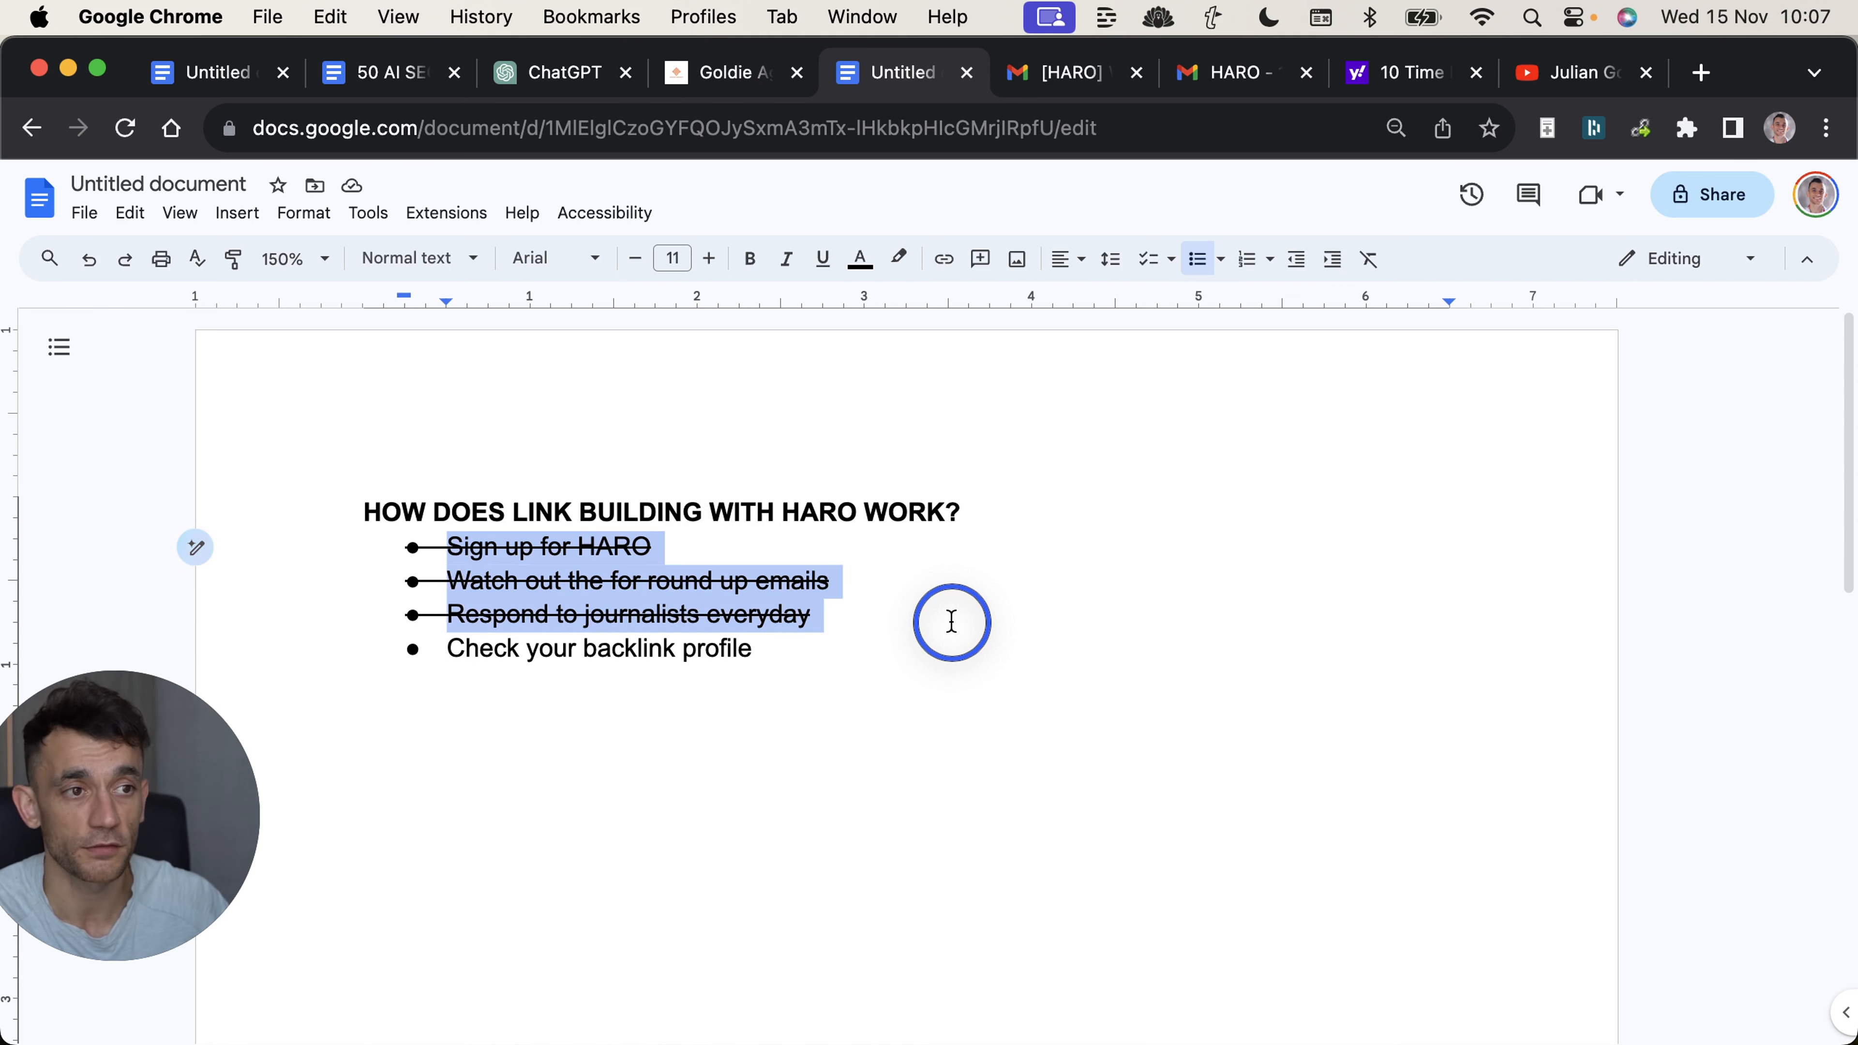
# Highlight "backlink" in the checklist's last item and reopen the Yahoo Finance article to check the published quote.
pyautogui.doubleClick(618, 649)
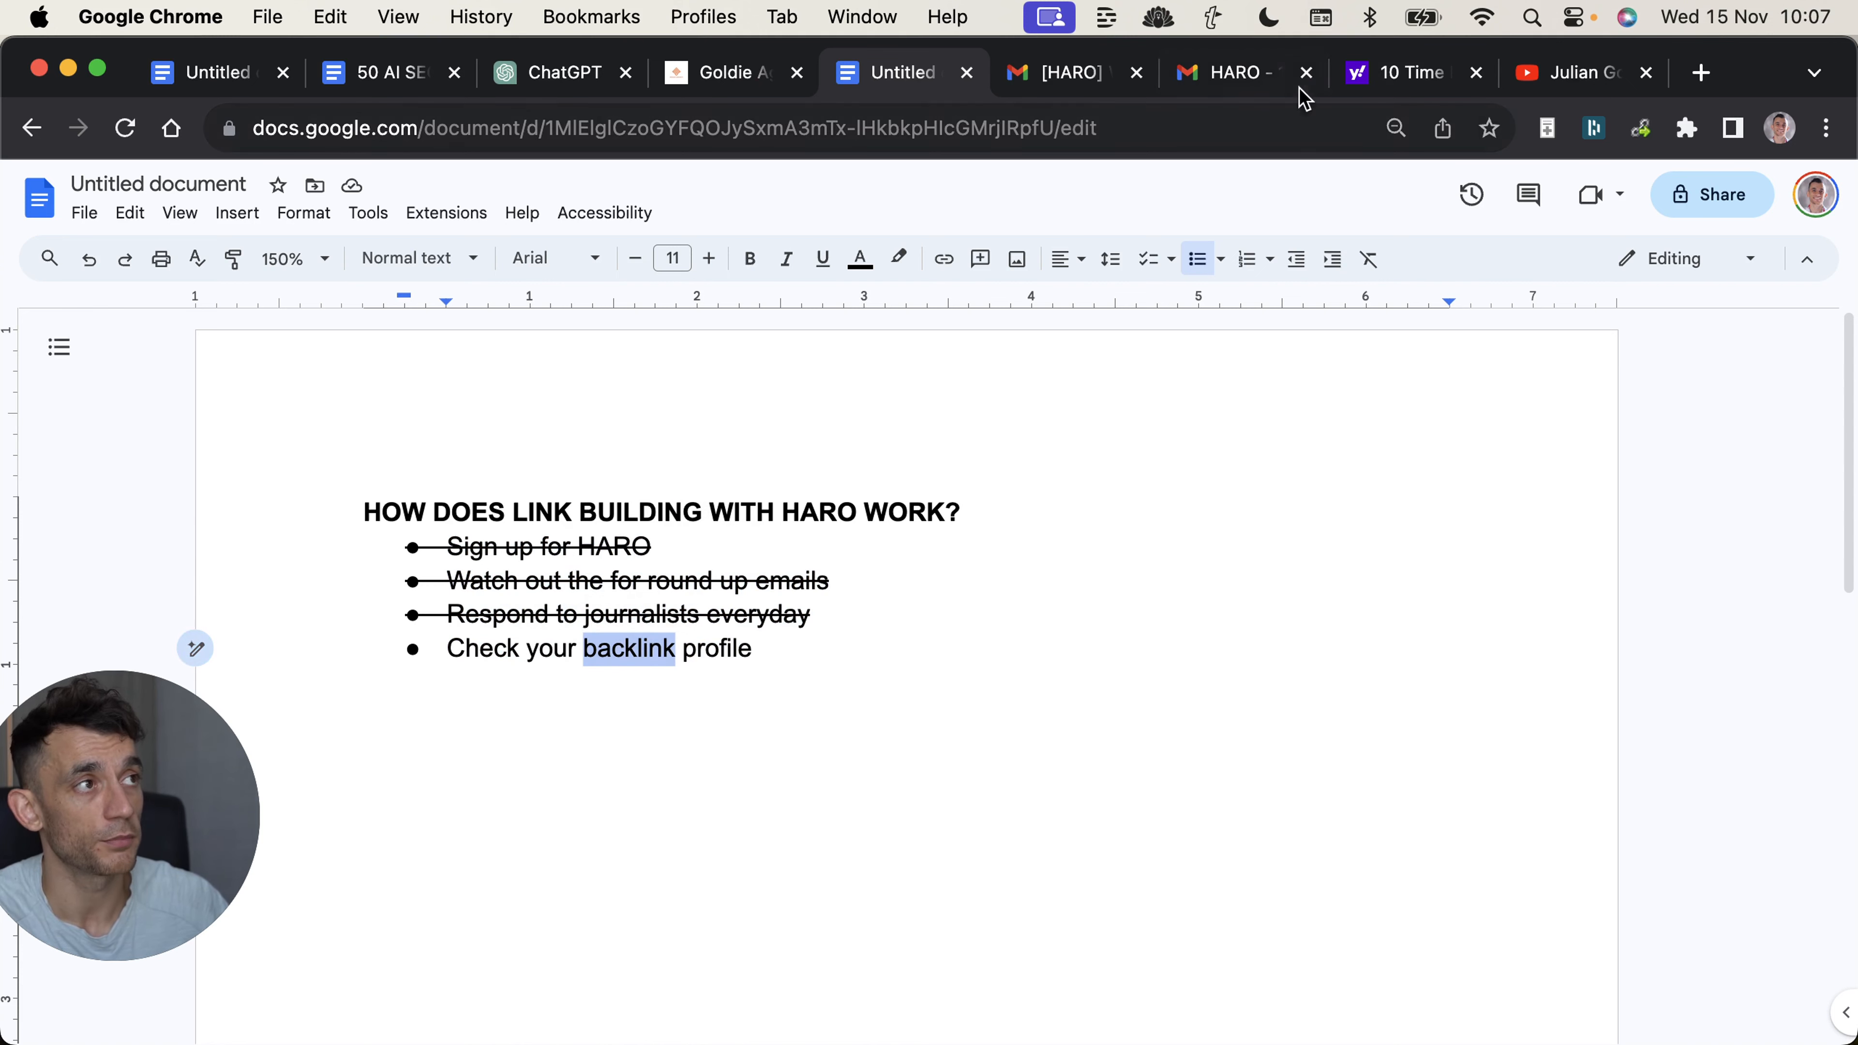
pyautogui.click(1360, 71)
pyautogui.doubleClick(542, 540)
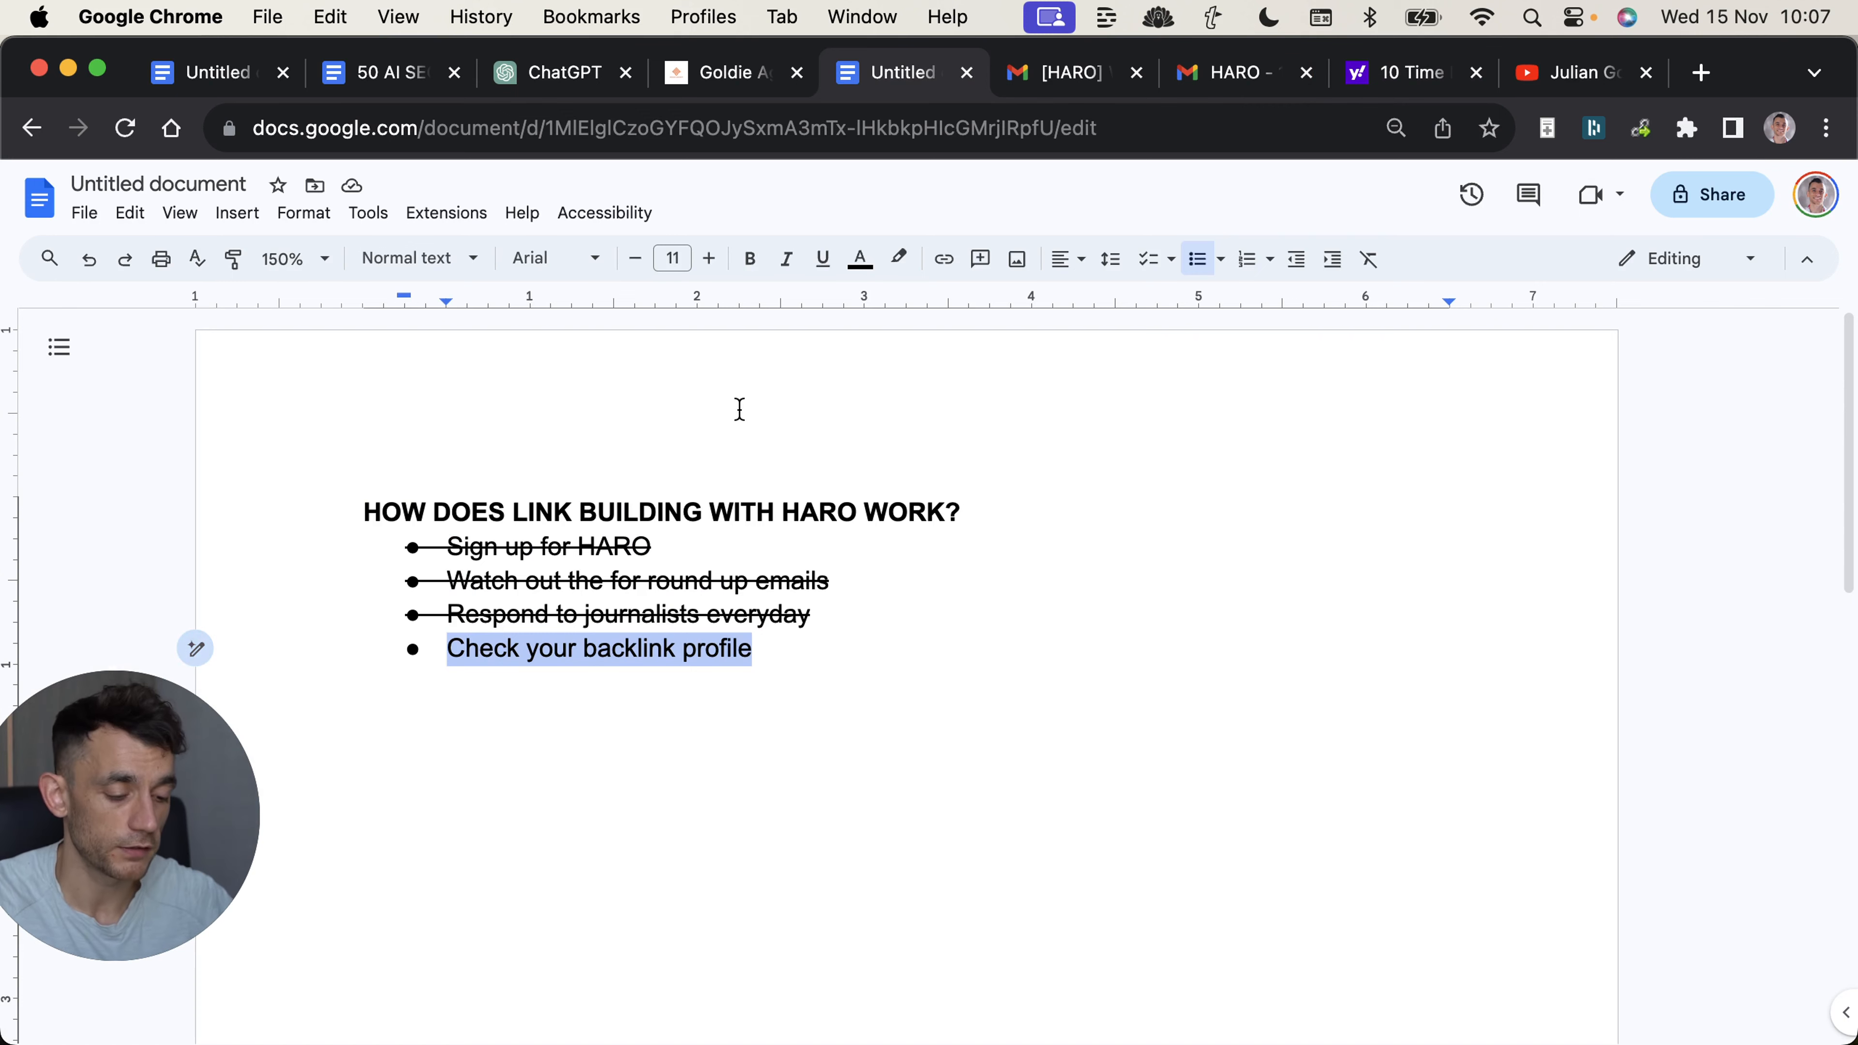
# Strike through "Check your backlink profile" in the Google Docs checklist and highlight the published stress quote in the Yahoo Finance article.
pyautogui.press('super+shift+x')
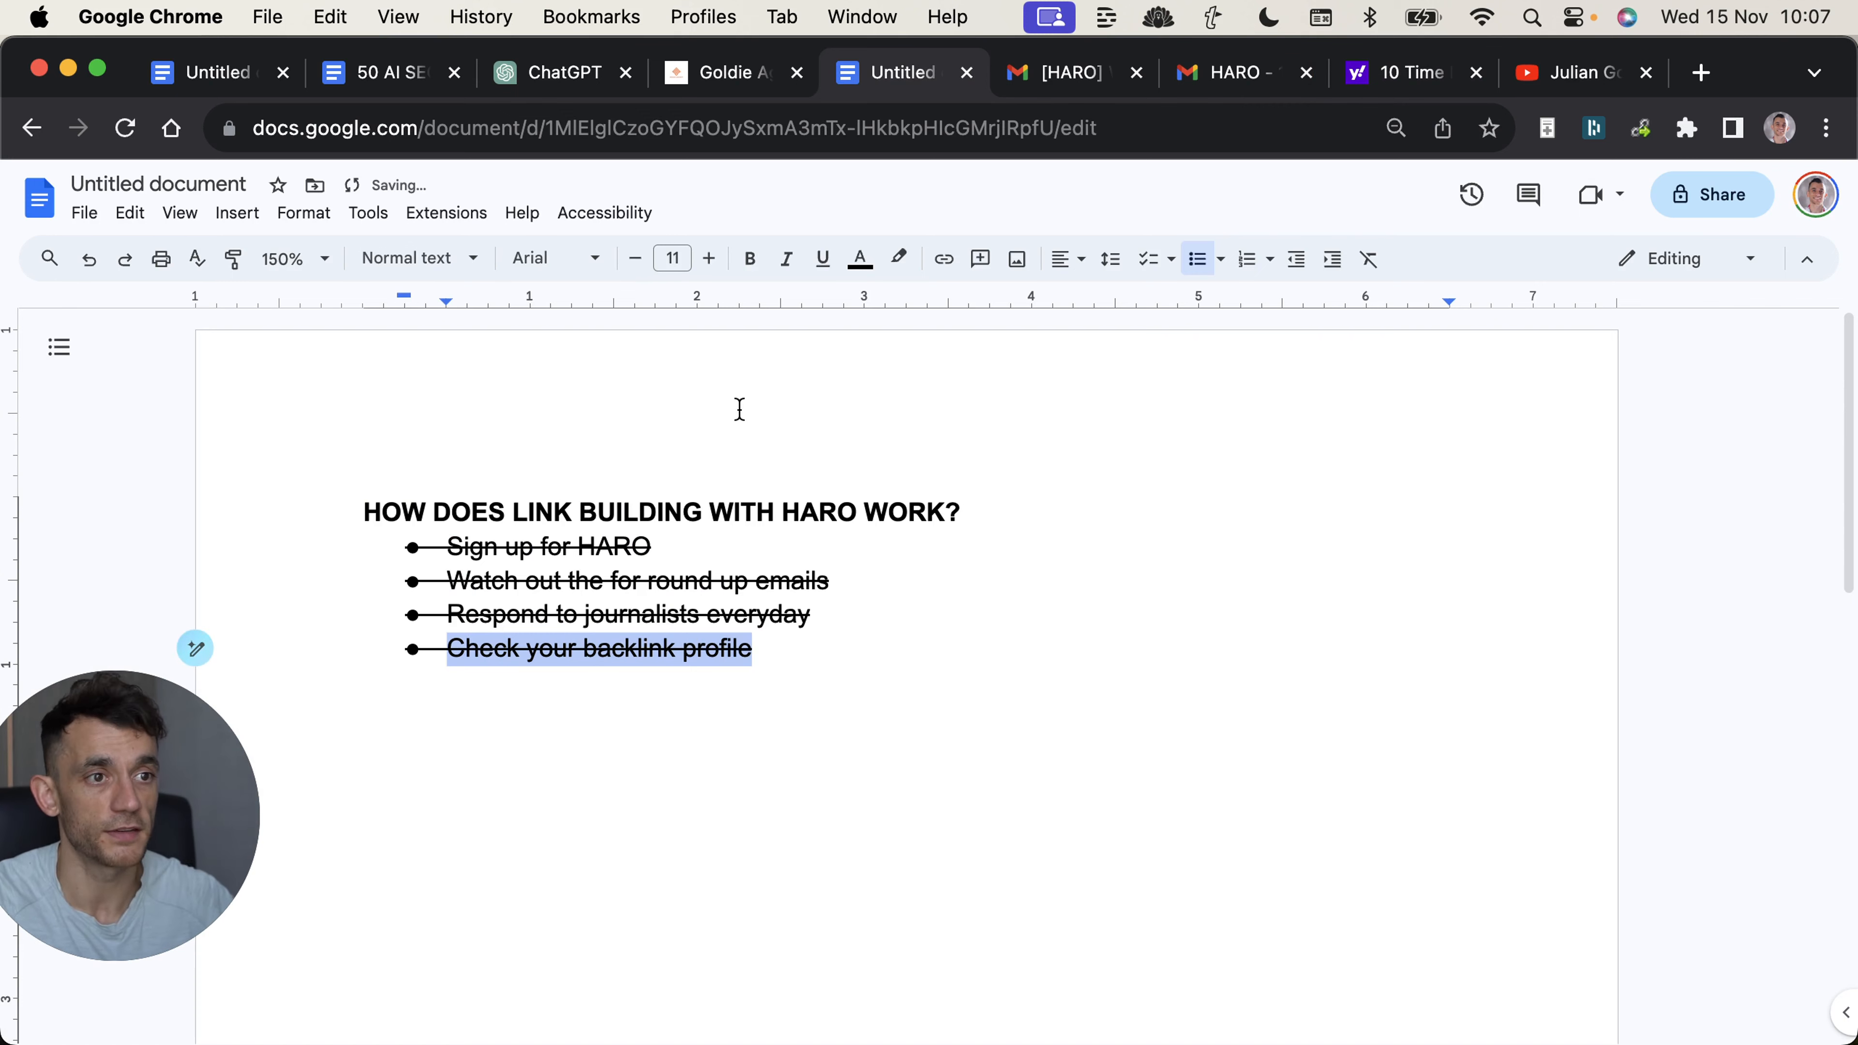
pyautogui.click(1371, 73)
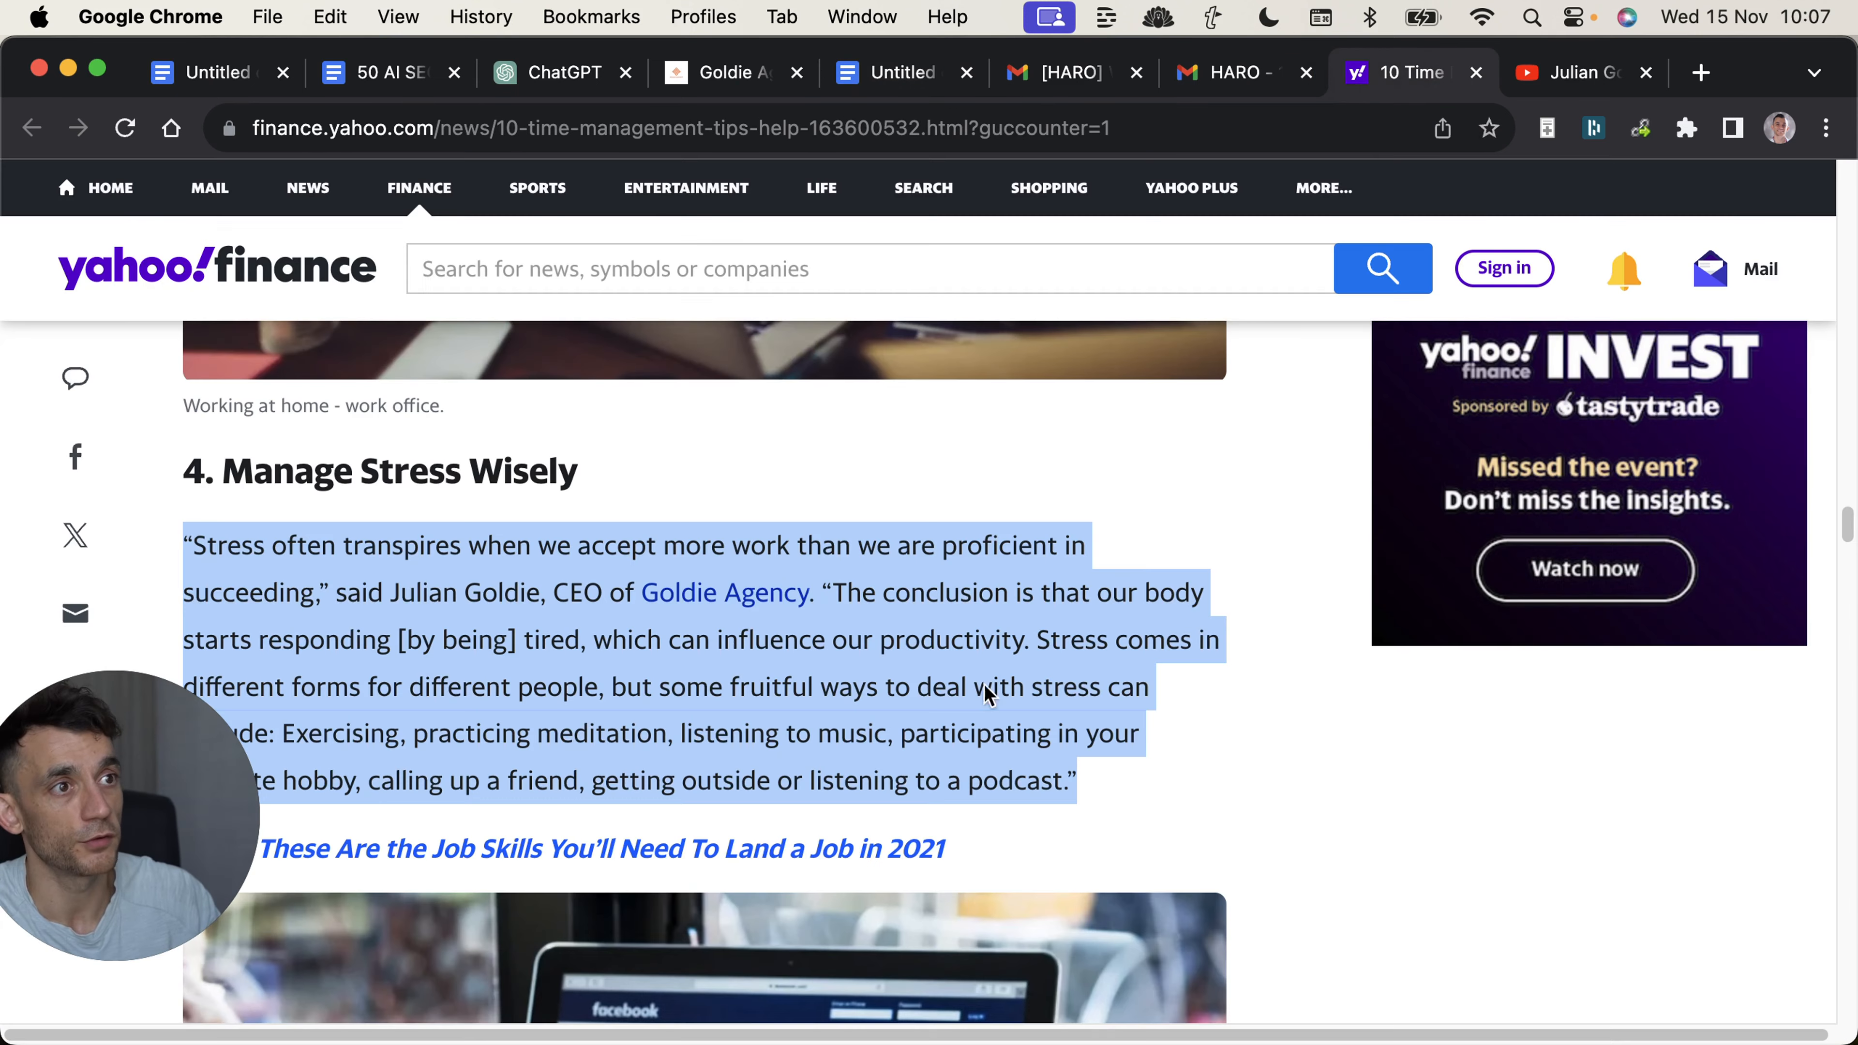
pyautogui.tripleClick(1009, 549)
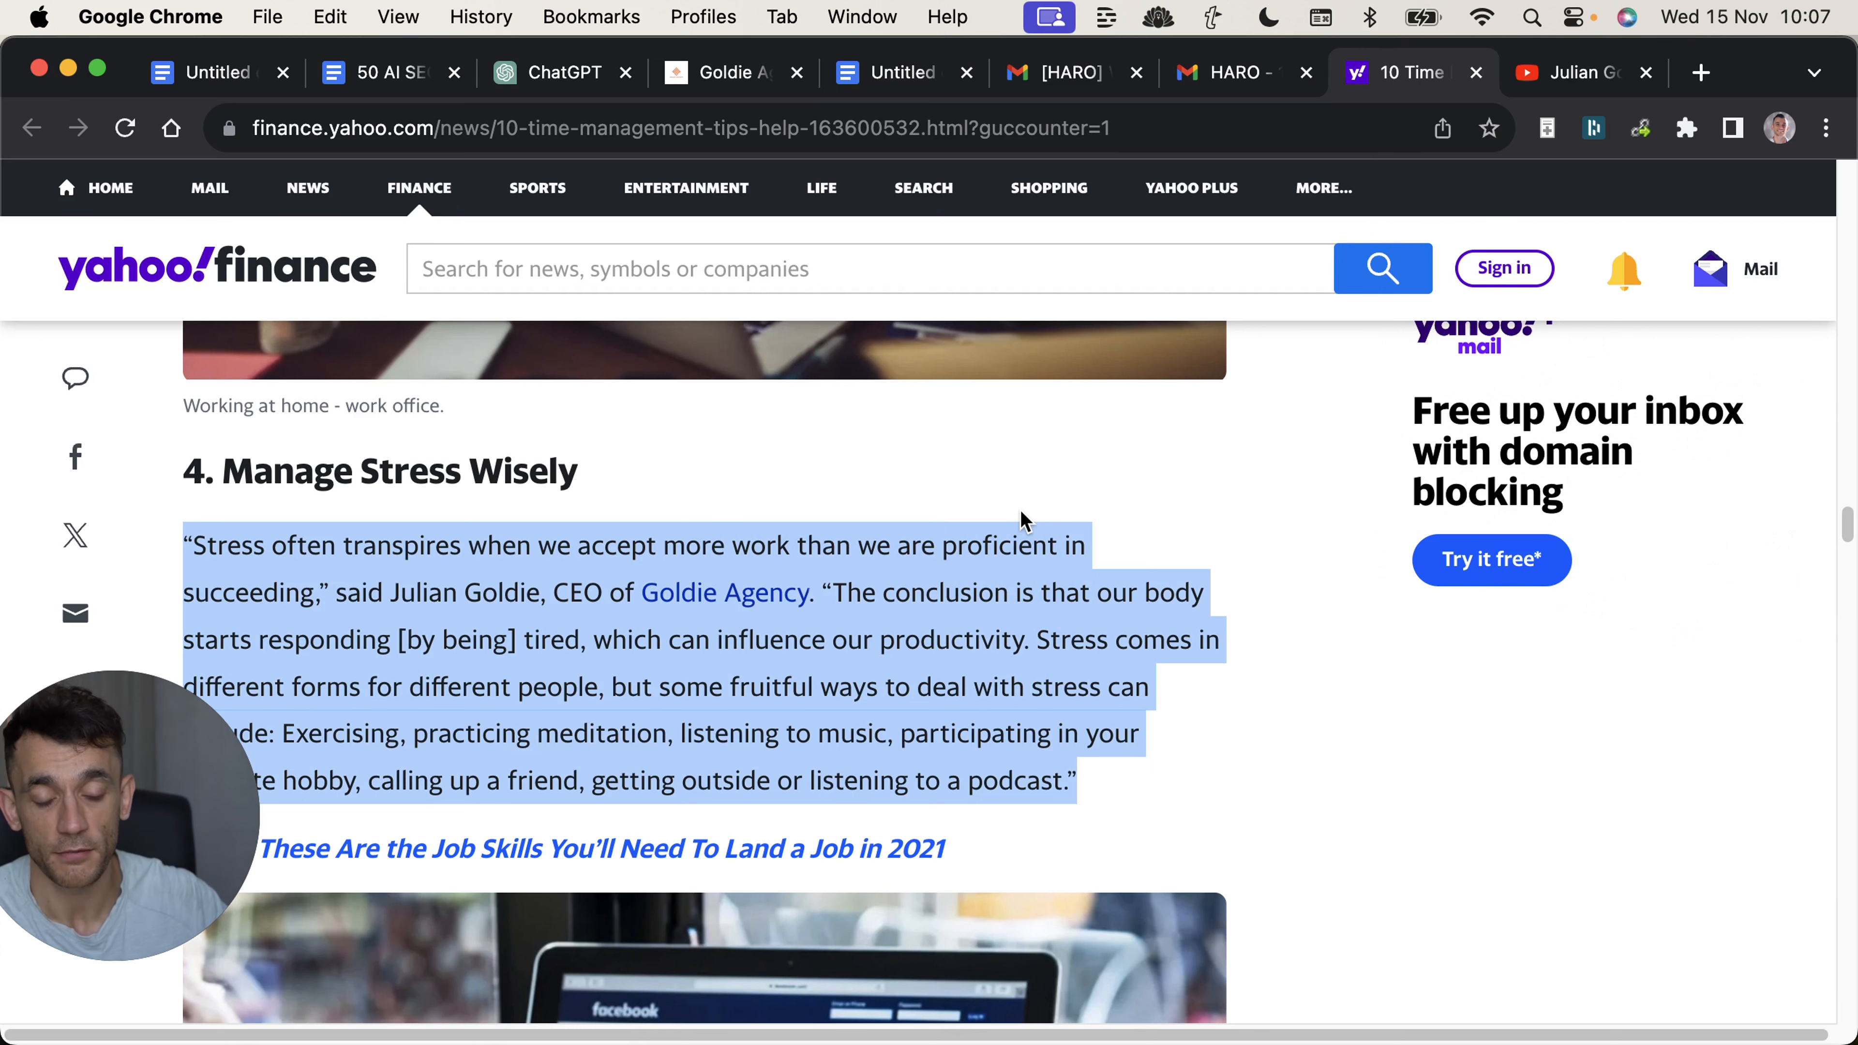
pyautogui.click(909, 587)
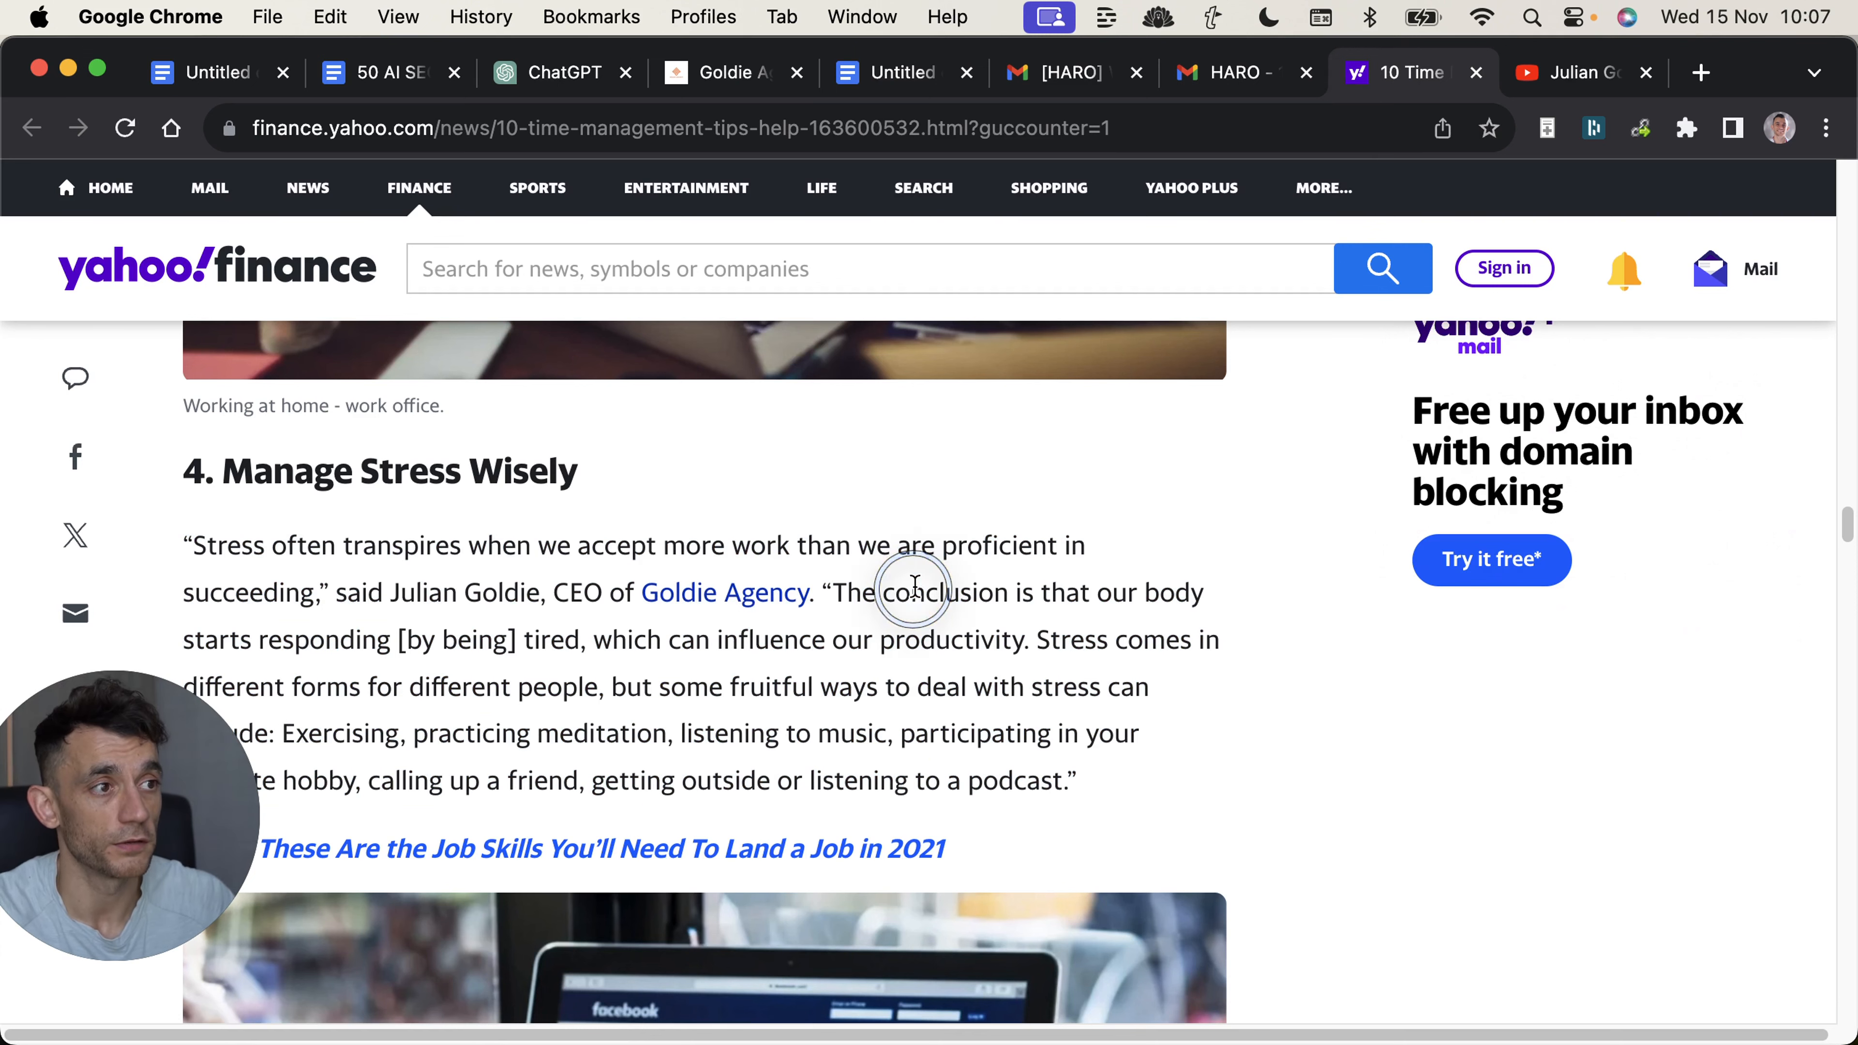
pyautogui.click(910, 74)
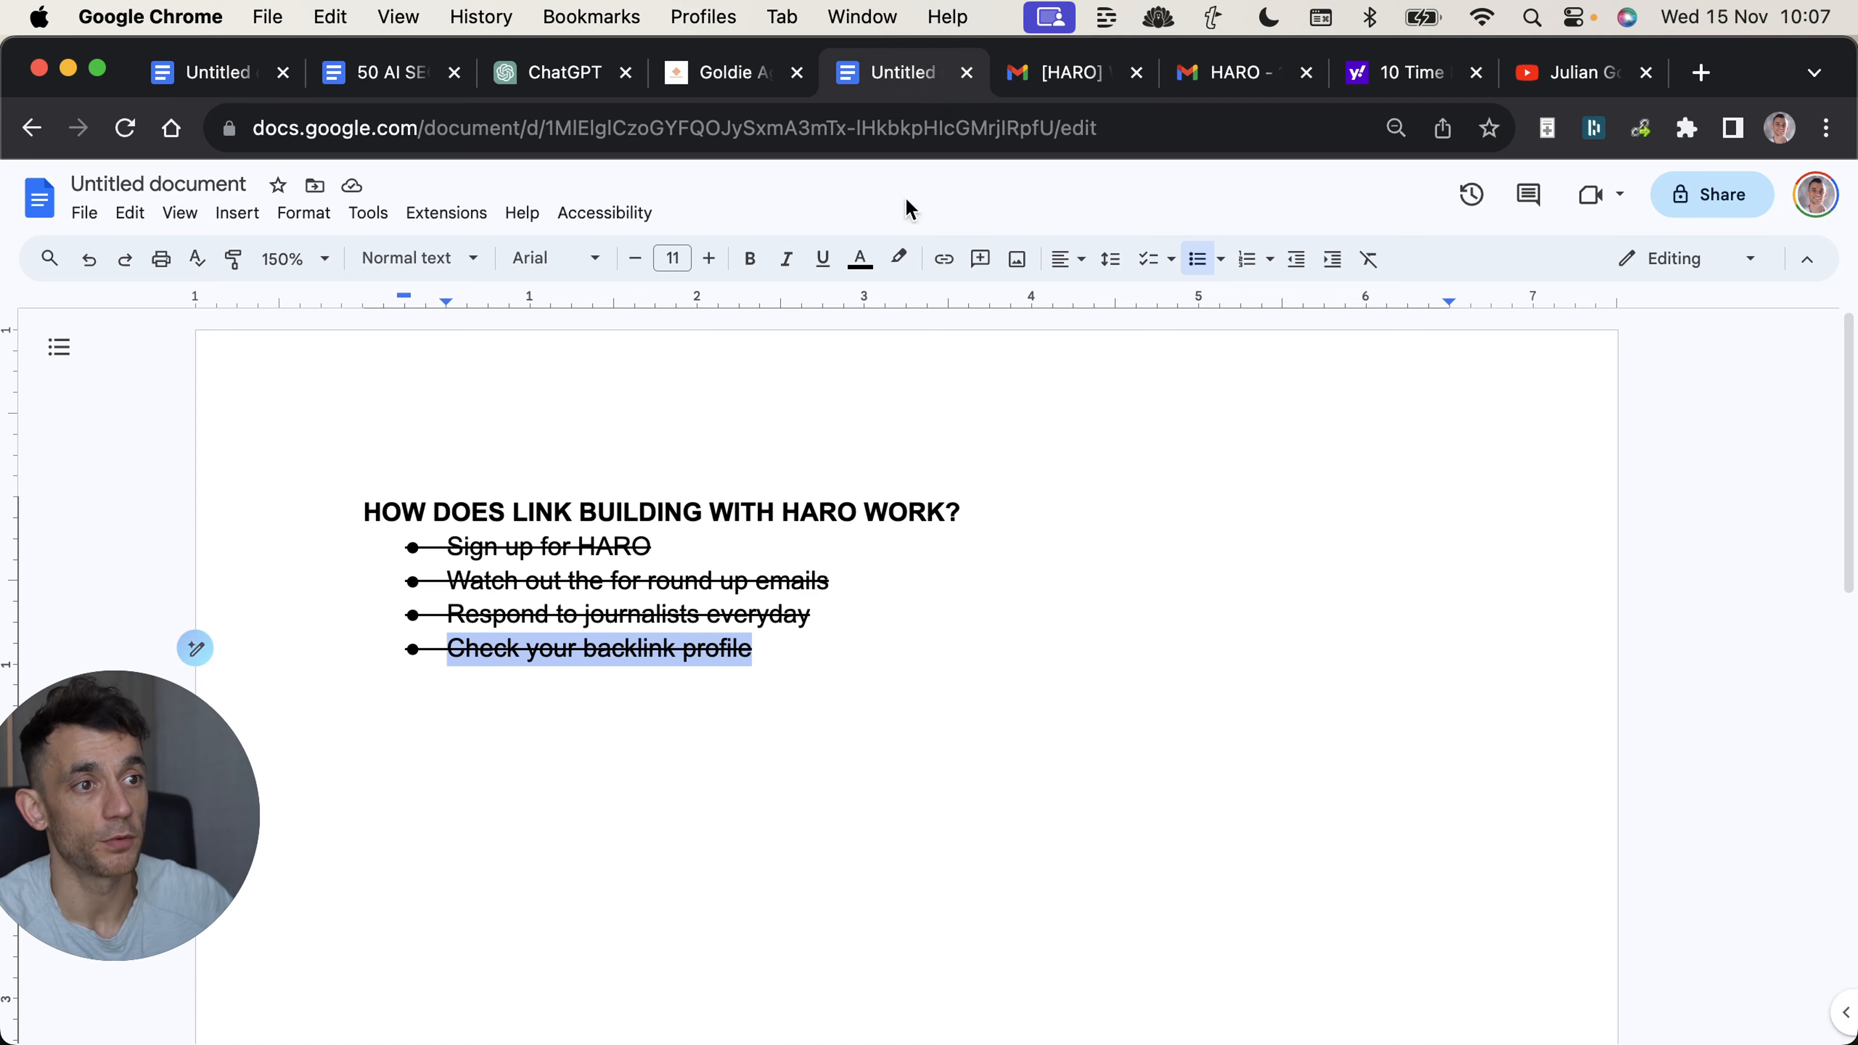
pyautogui.click(881, 589)
# Append "FOR PR PITCHES, DO THIS: Ask for the journalist's email, the user's name," to the GPT's instructions and check the sent HARO reply in Gmail.
pyautogui.press('super+3')
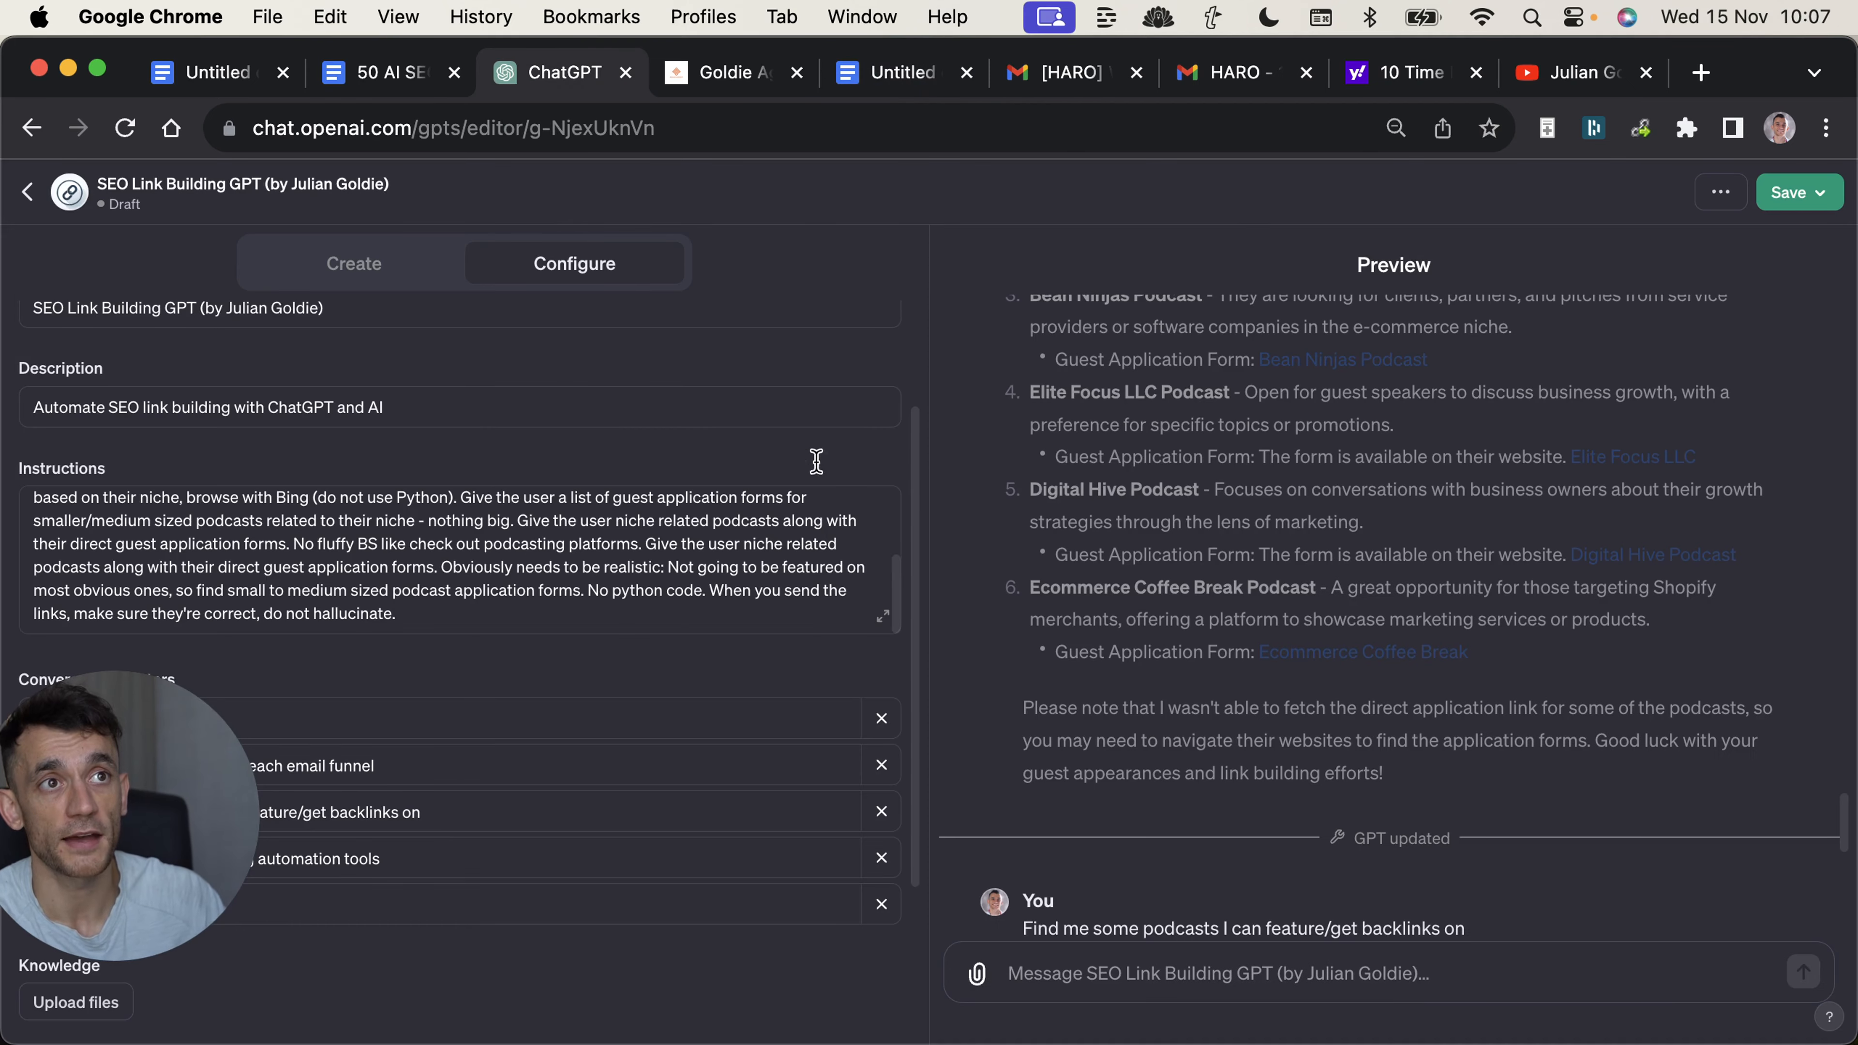
pyautogui.click(479, 603)
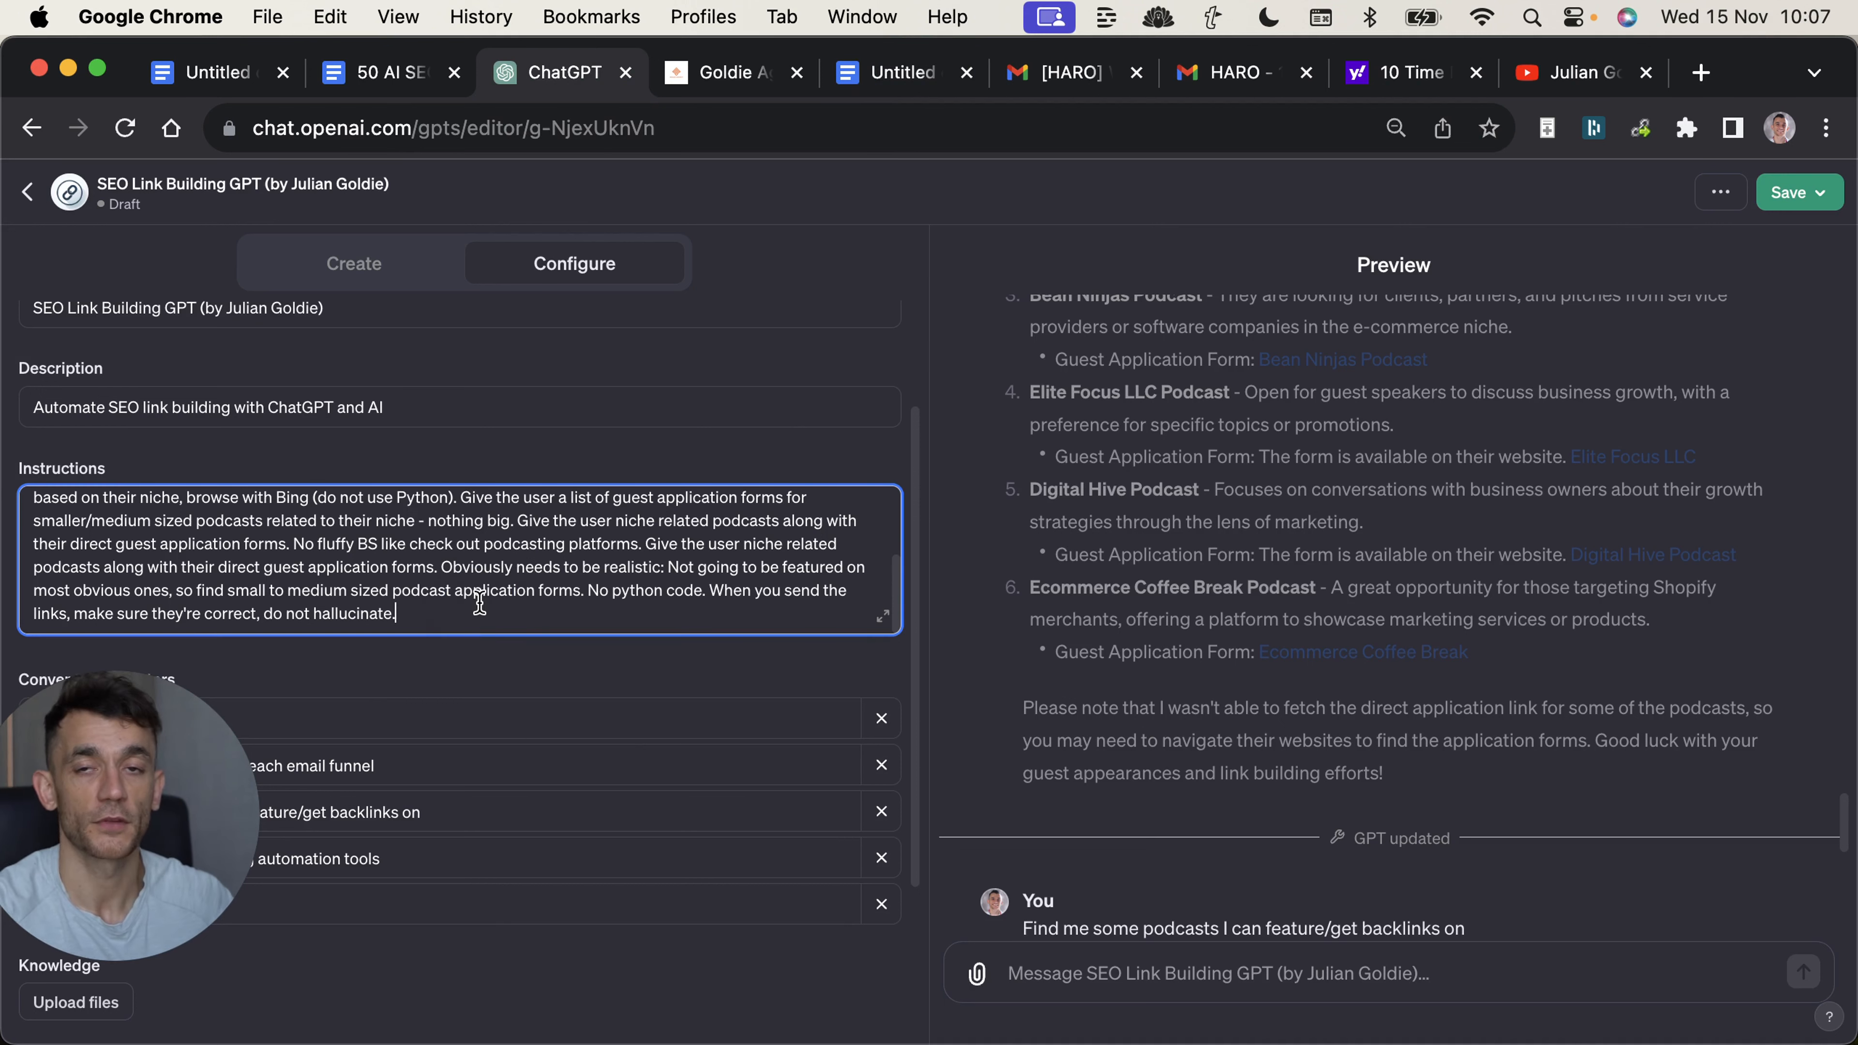
pyautogui.press('Return')
pyautogui.press('Return')
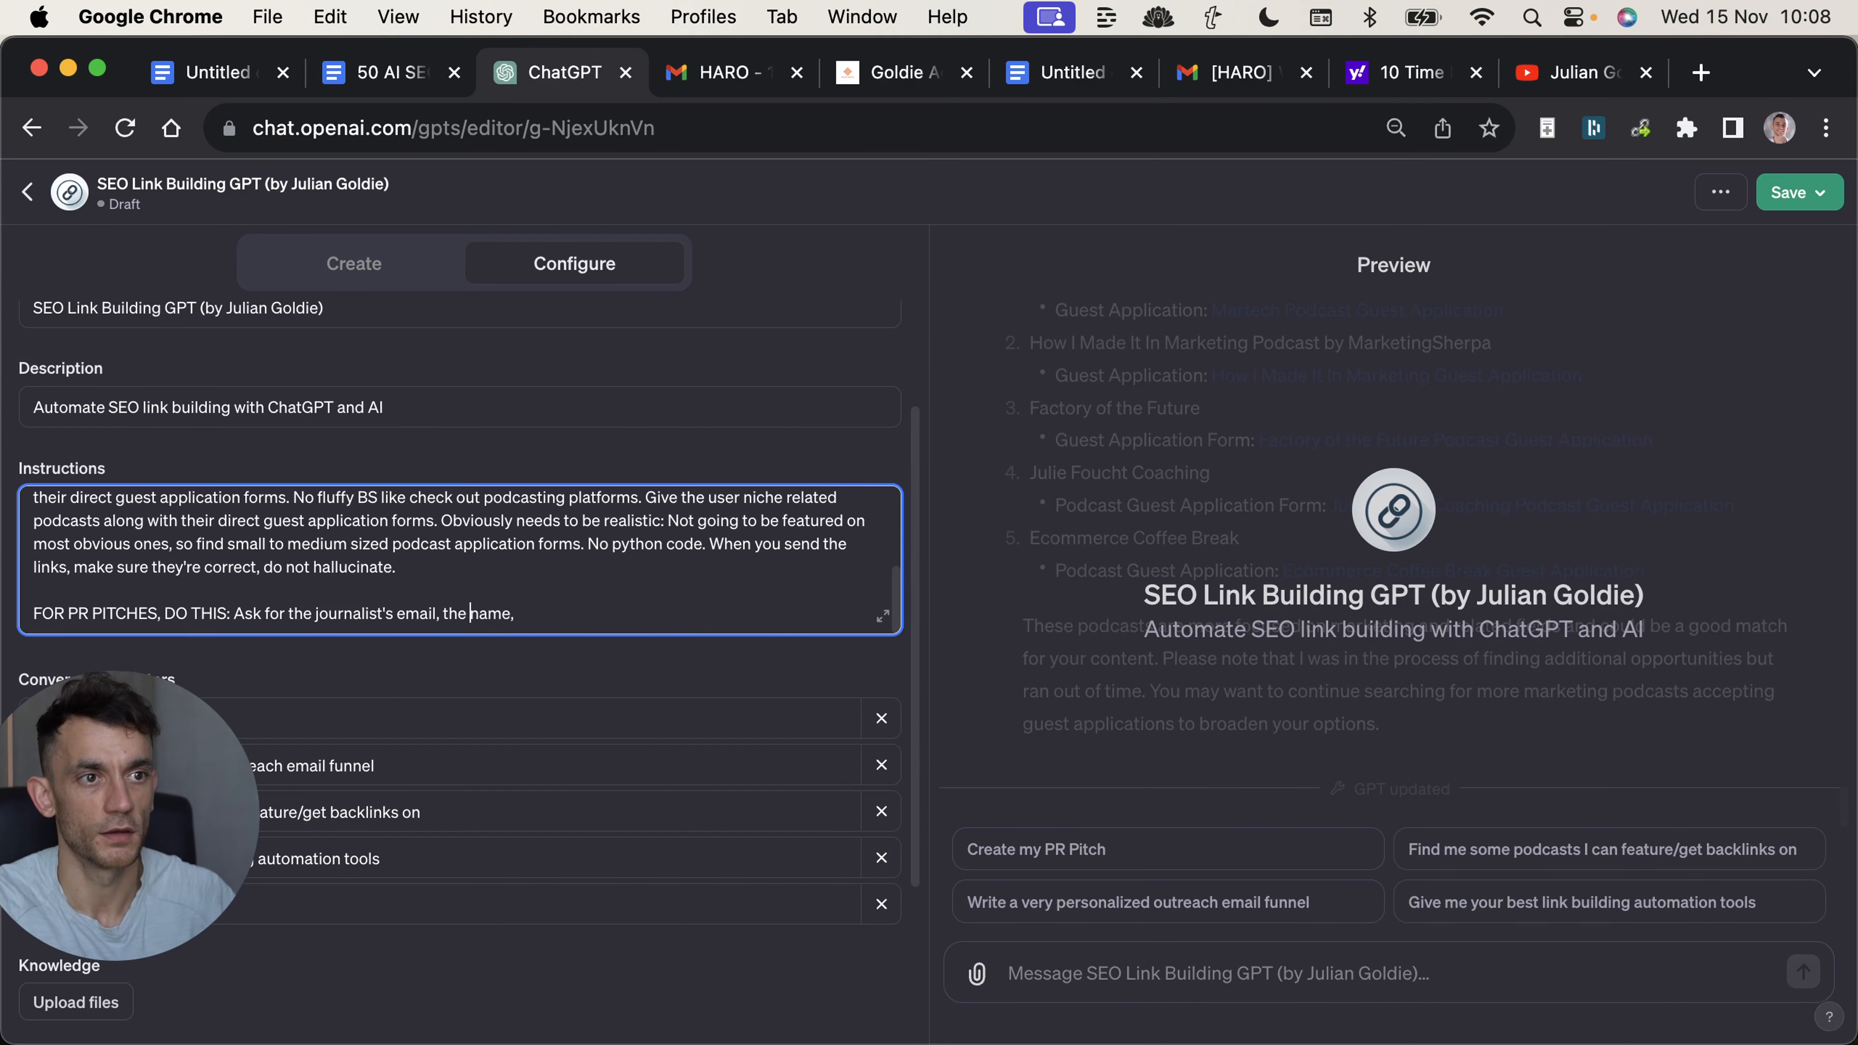
pyautogui.write('users')
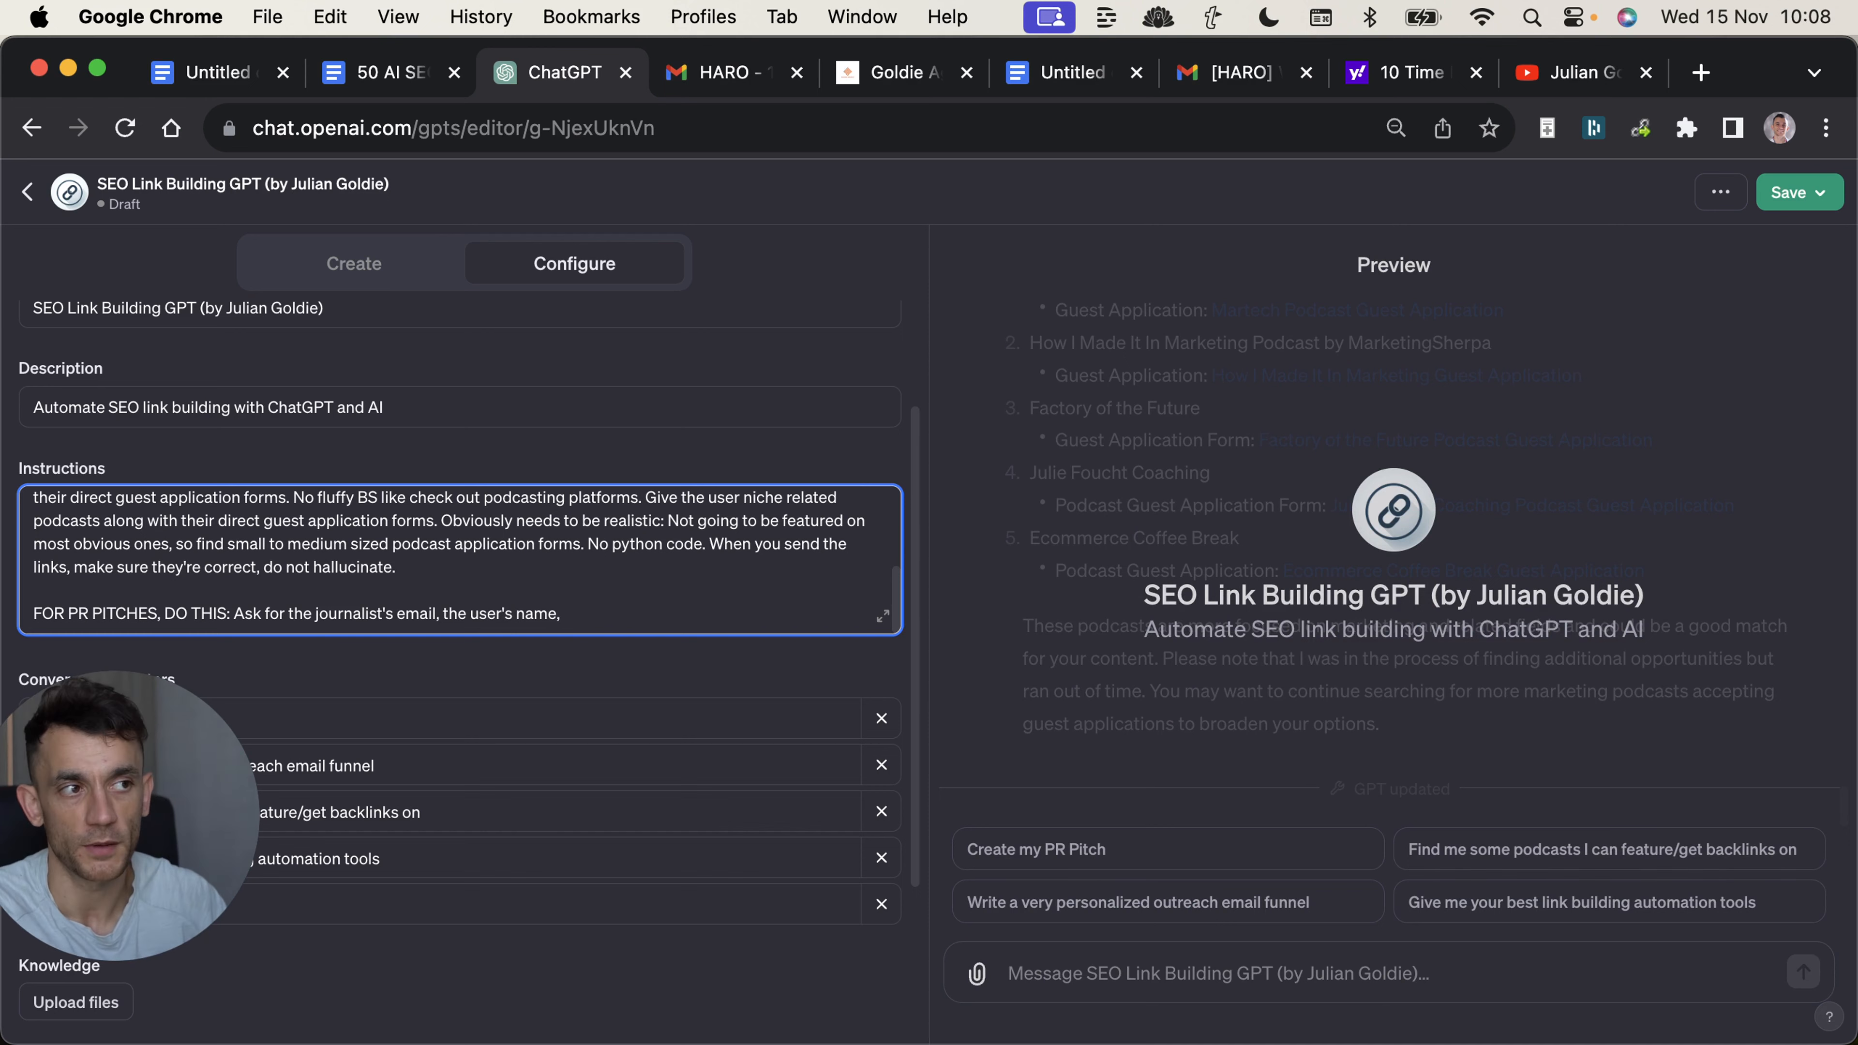
pyautogui.hotkey('ctrl', 'Tab')
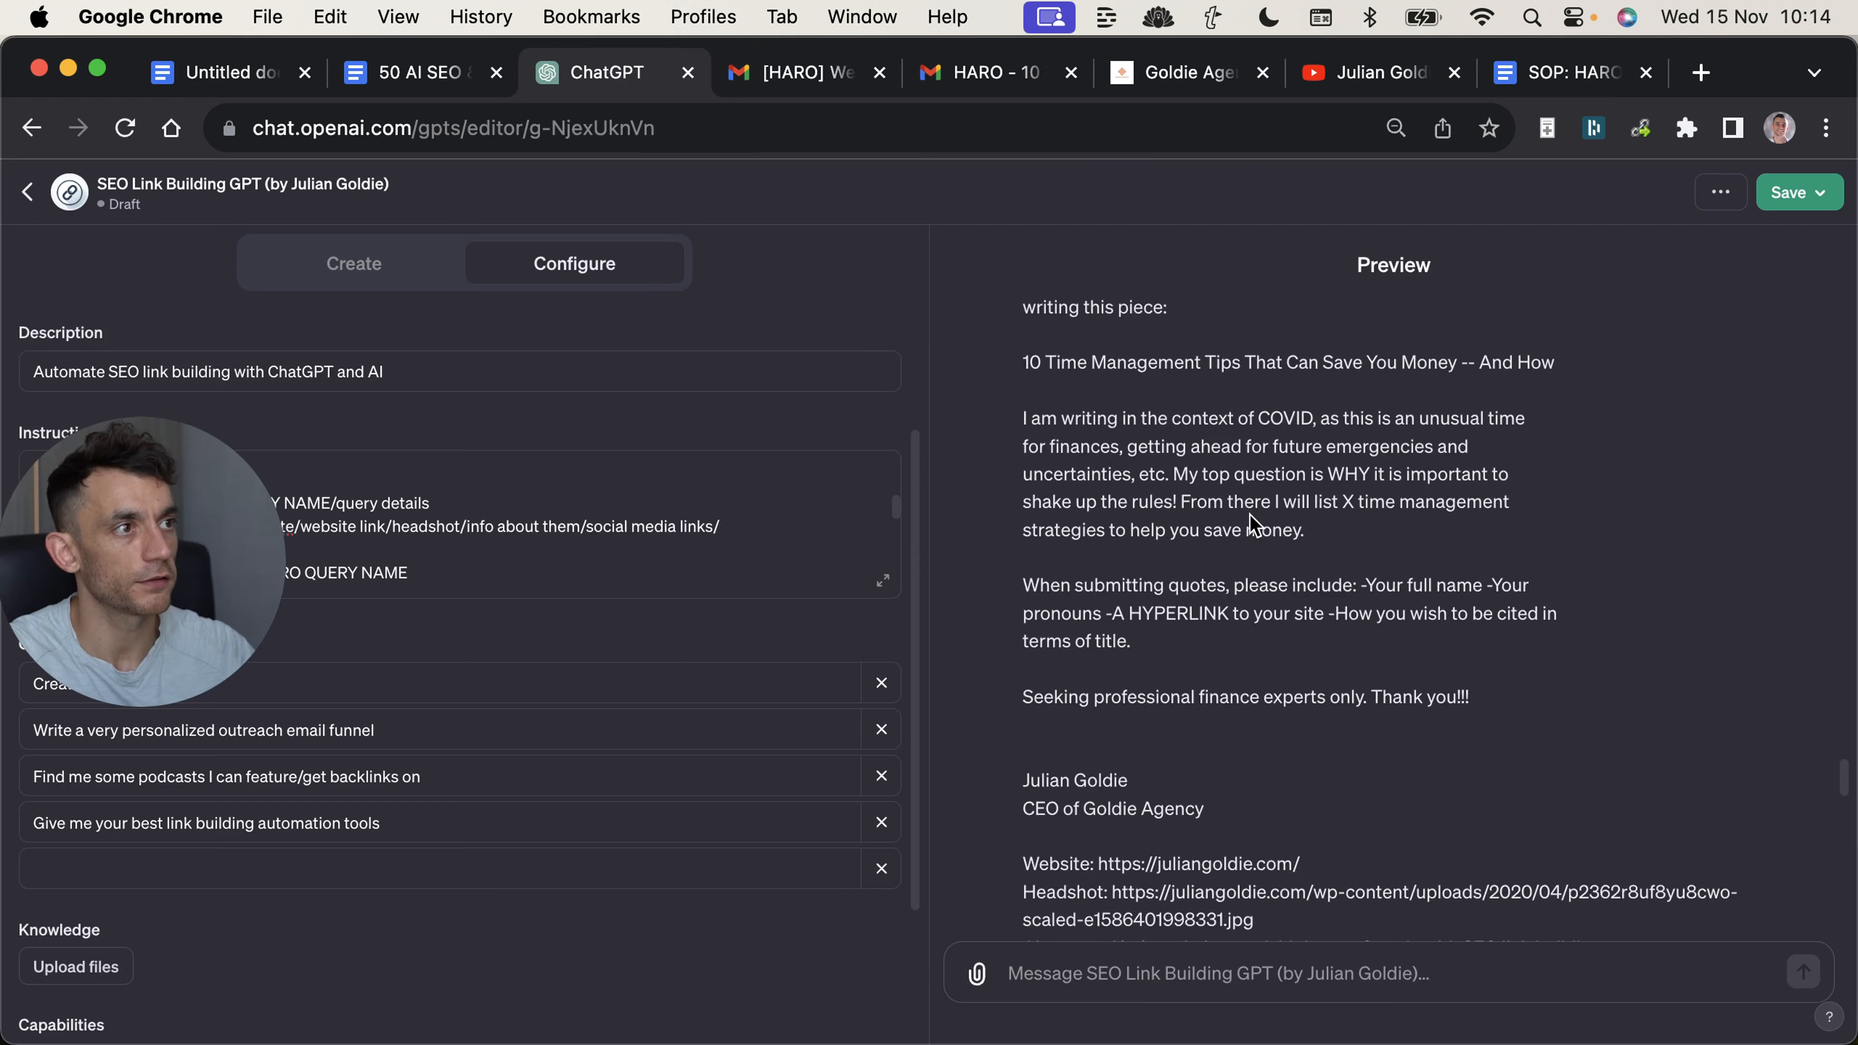
pyautogui.scroll(5, 1242, 498)
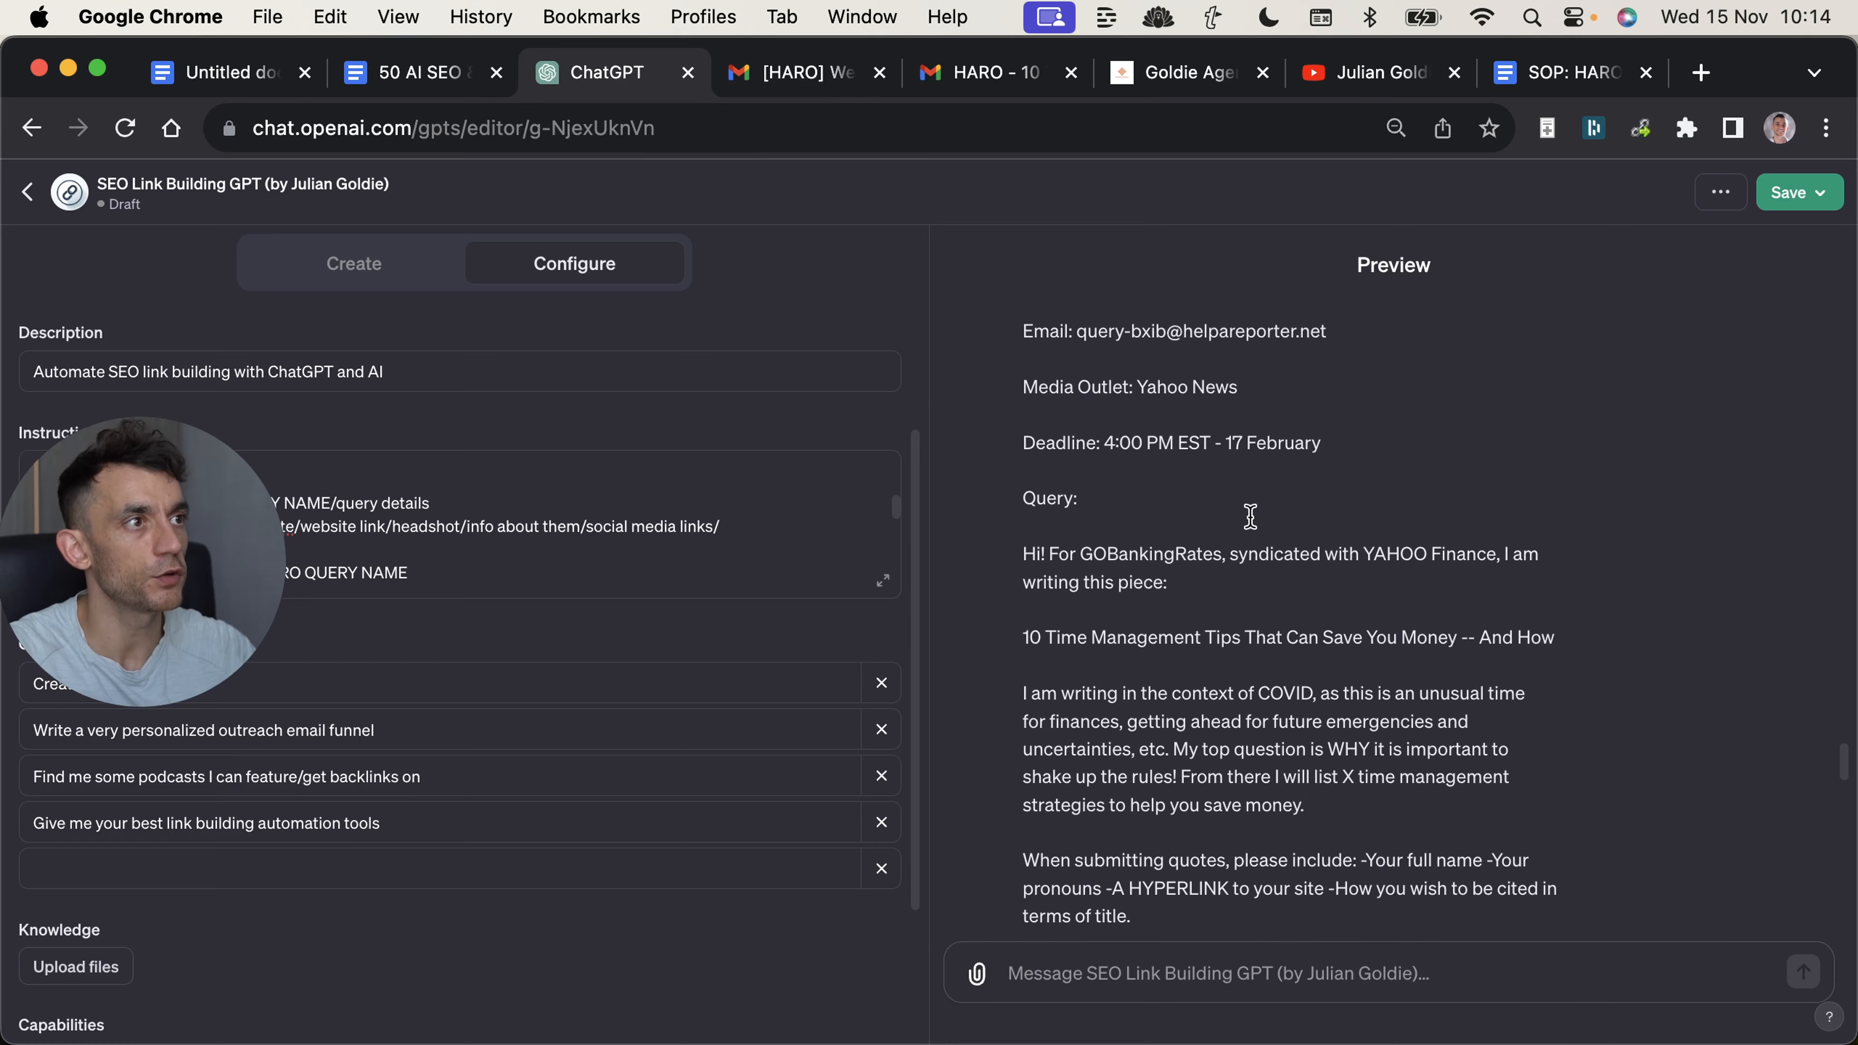
# Go back to "Create my PR Pitch" in the preview chat and highlight the prompt, the GPT's opening line and its query question.
pyautogui.scroll(8, 1246, 505)
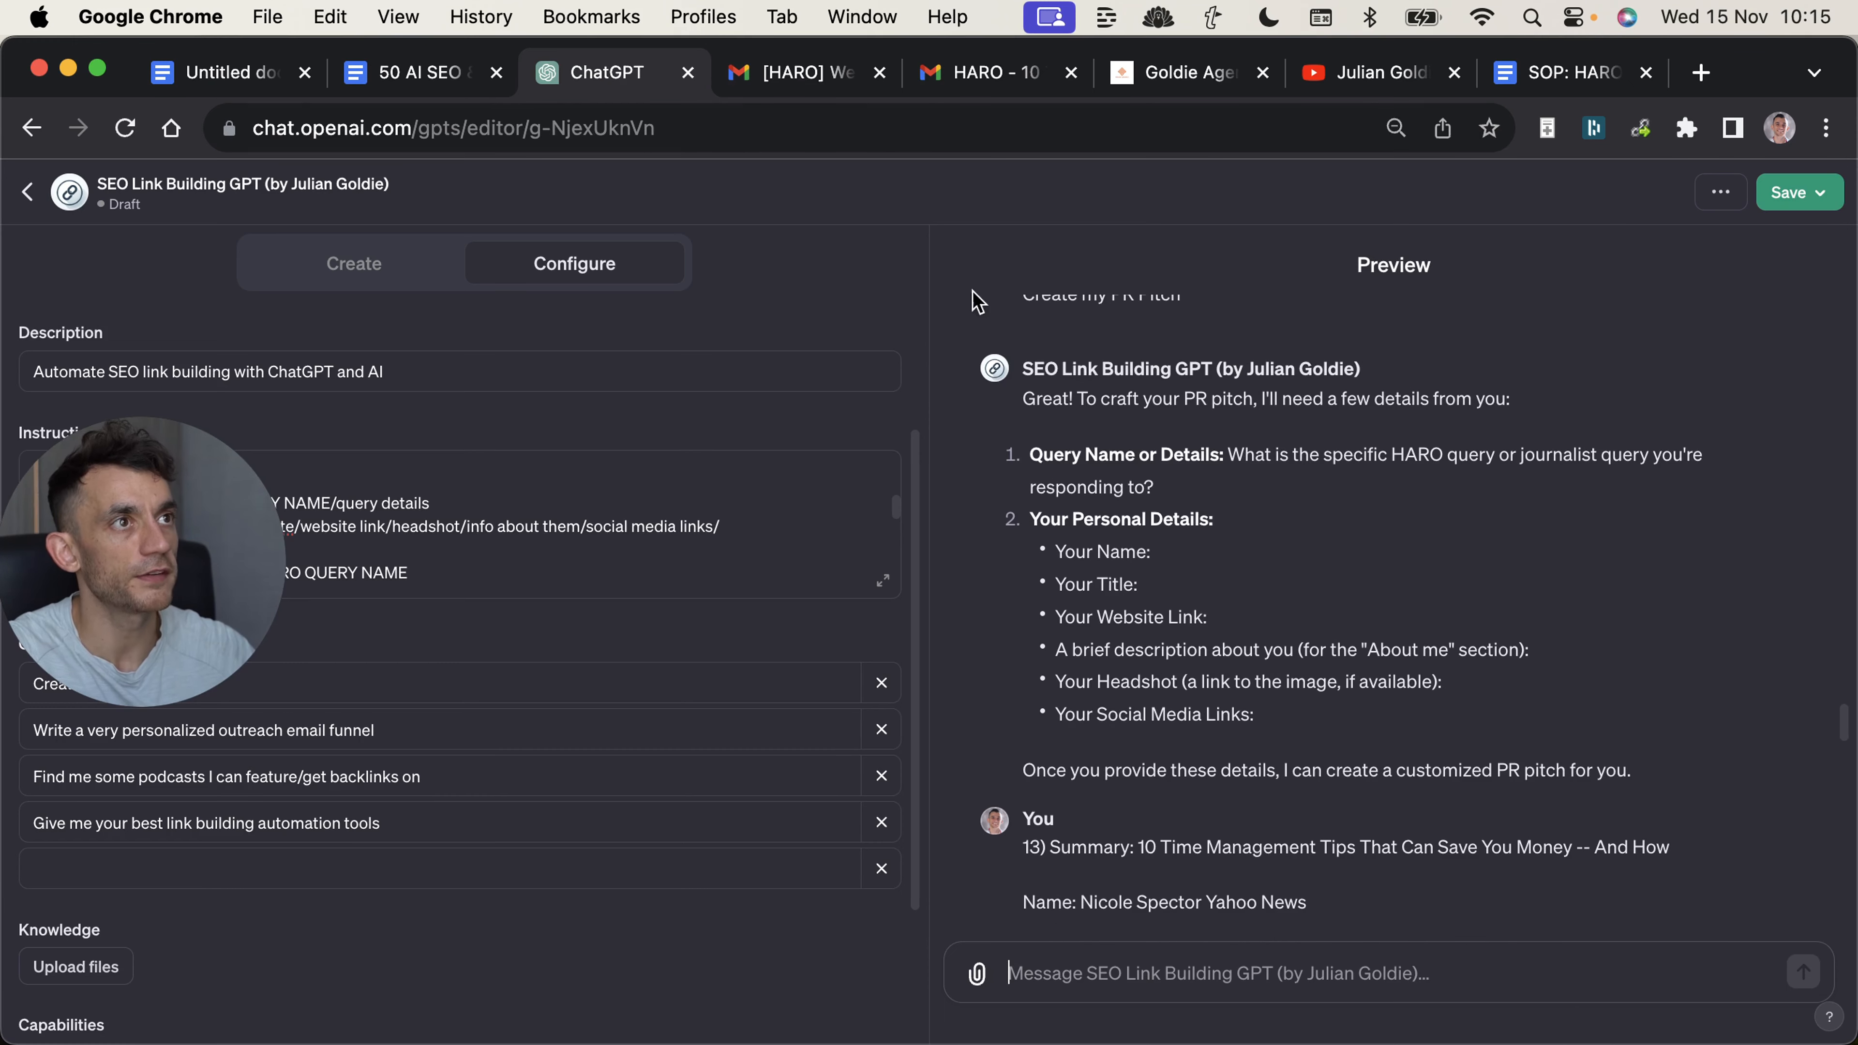
pyautogui.scroll(2, 1112, 482)
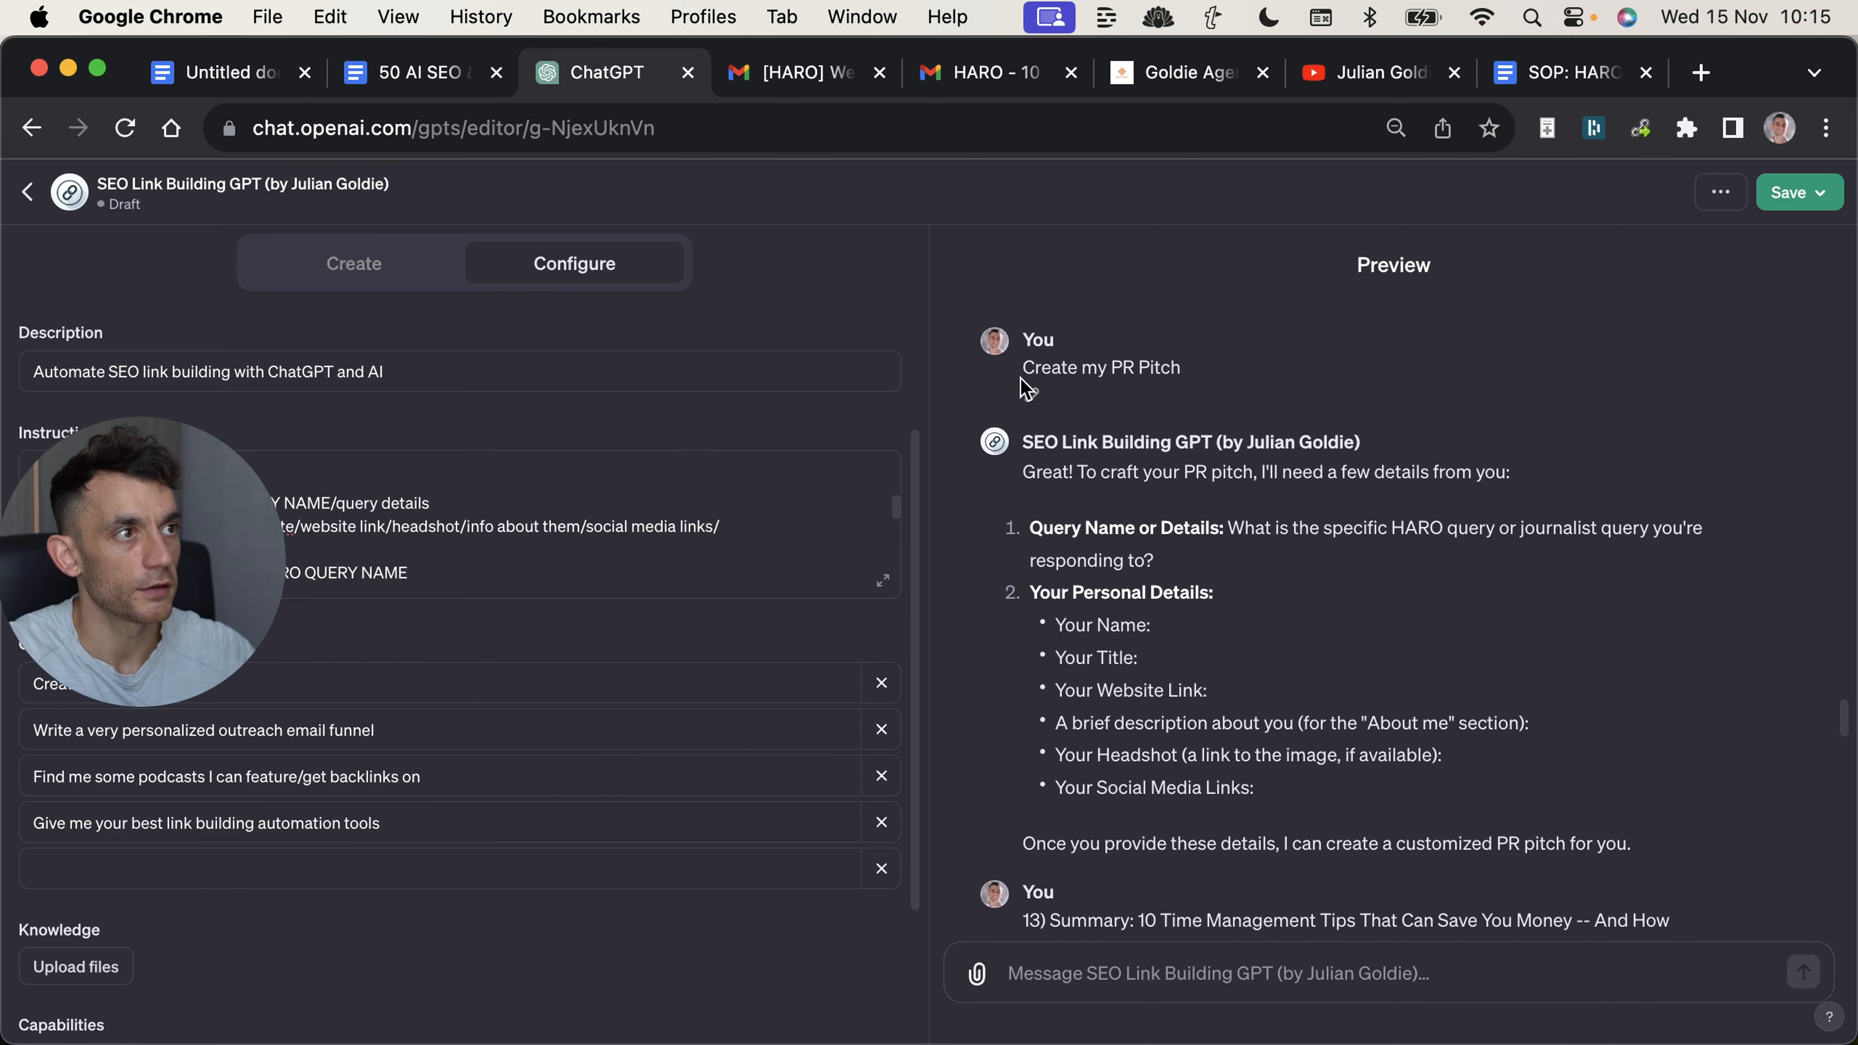
pyautogui.moveTo(1020, 366); pyautogui.dragTo(1247, 409)
pyautogui.click(1247, 408)
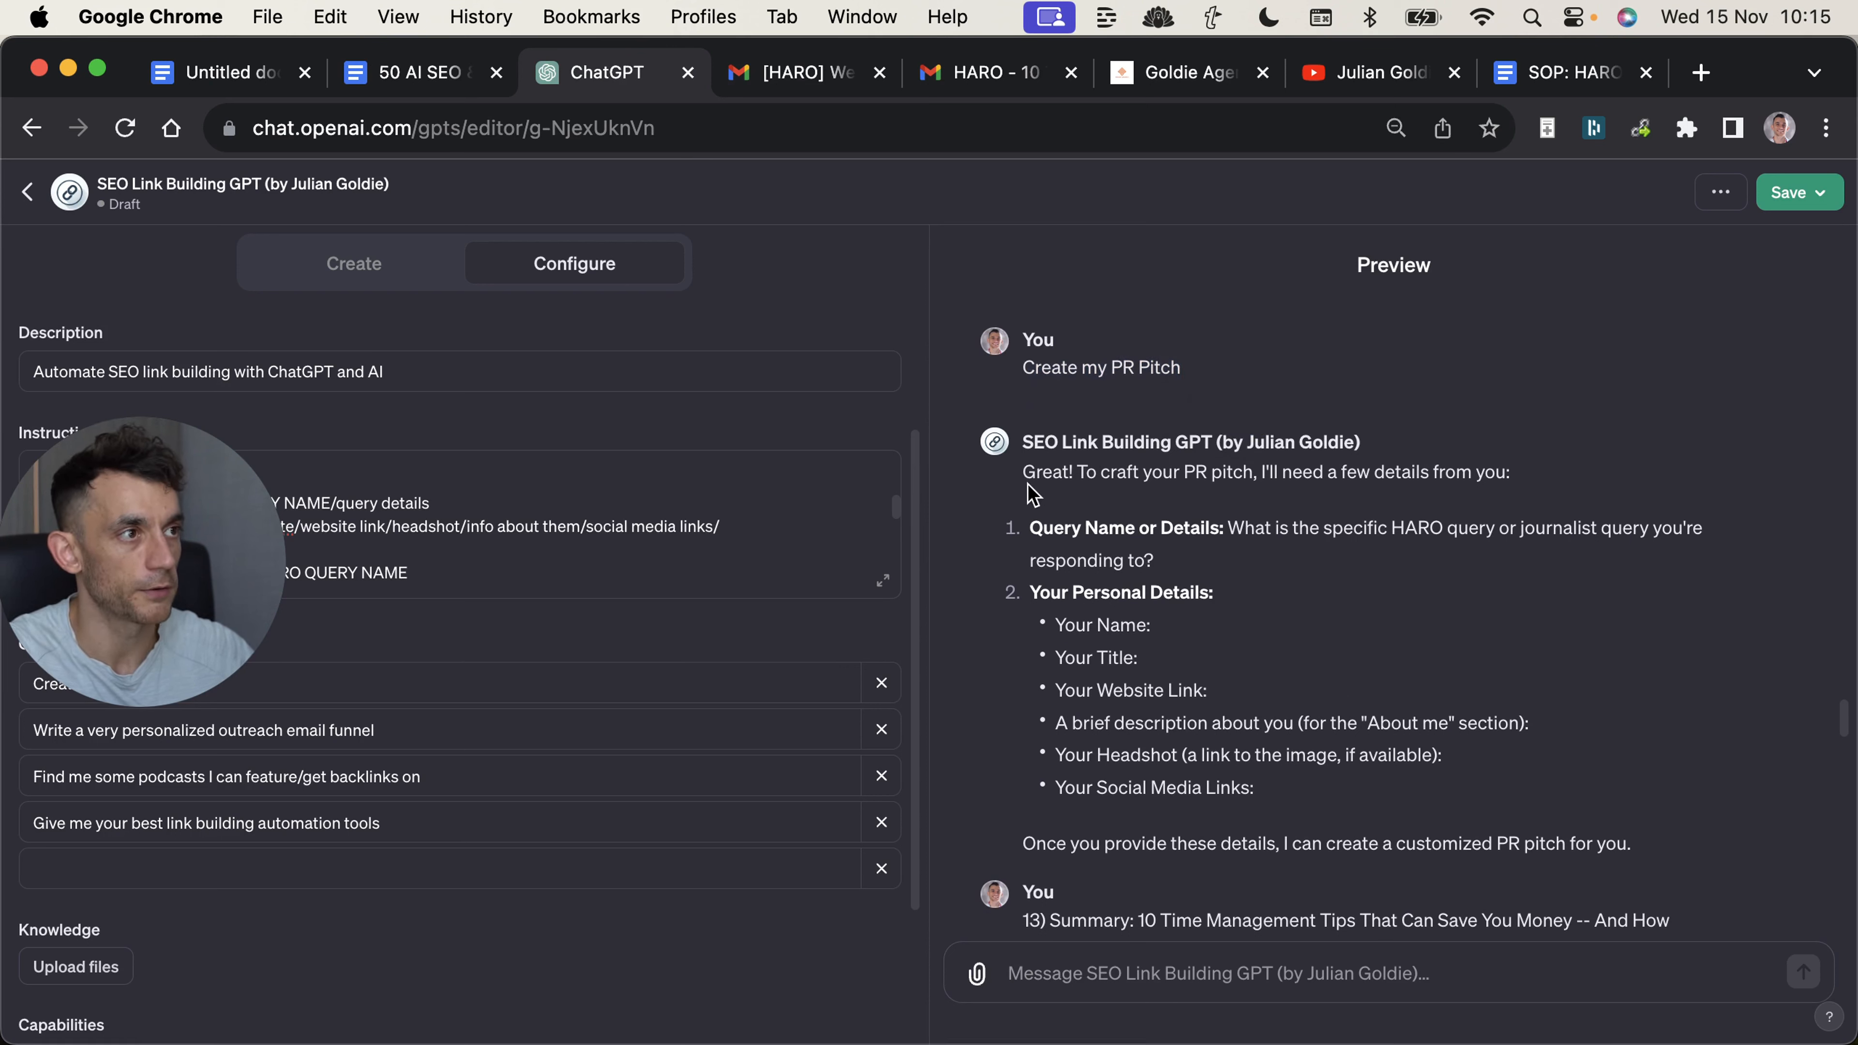
pyautogui.moveTo(1020, 473); pyautogui.dragTo(1186, 486)
pyautogui.click(1145, 513)
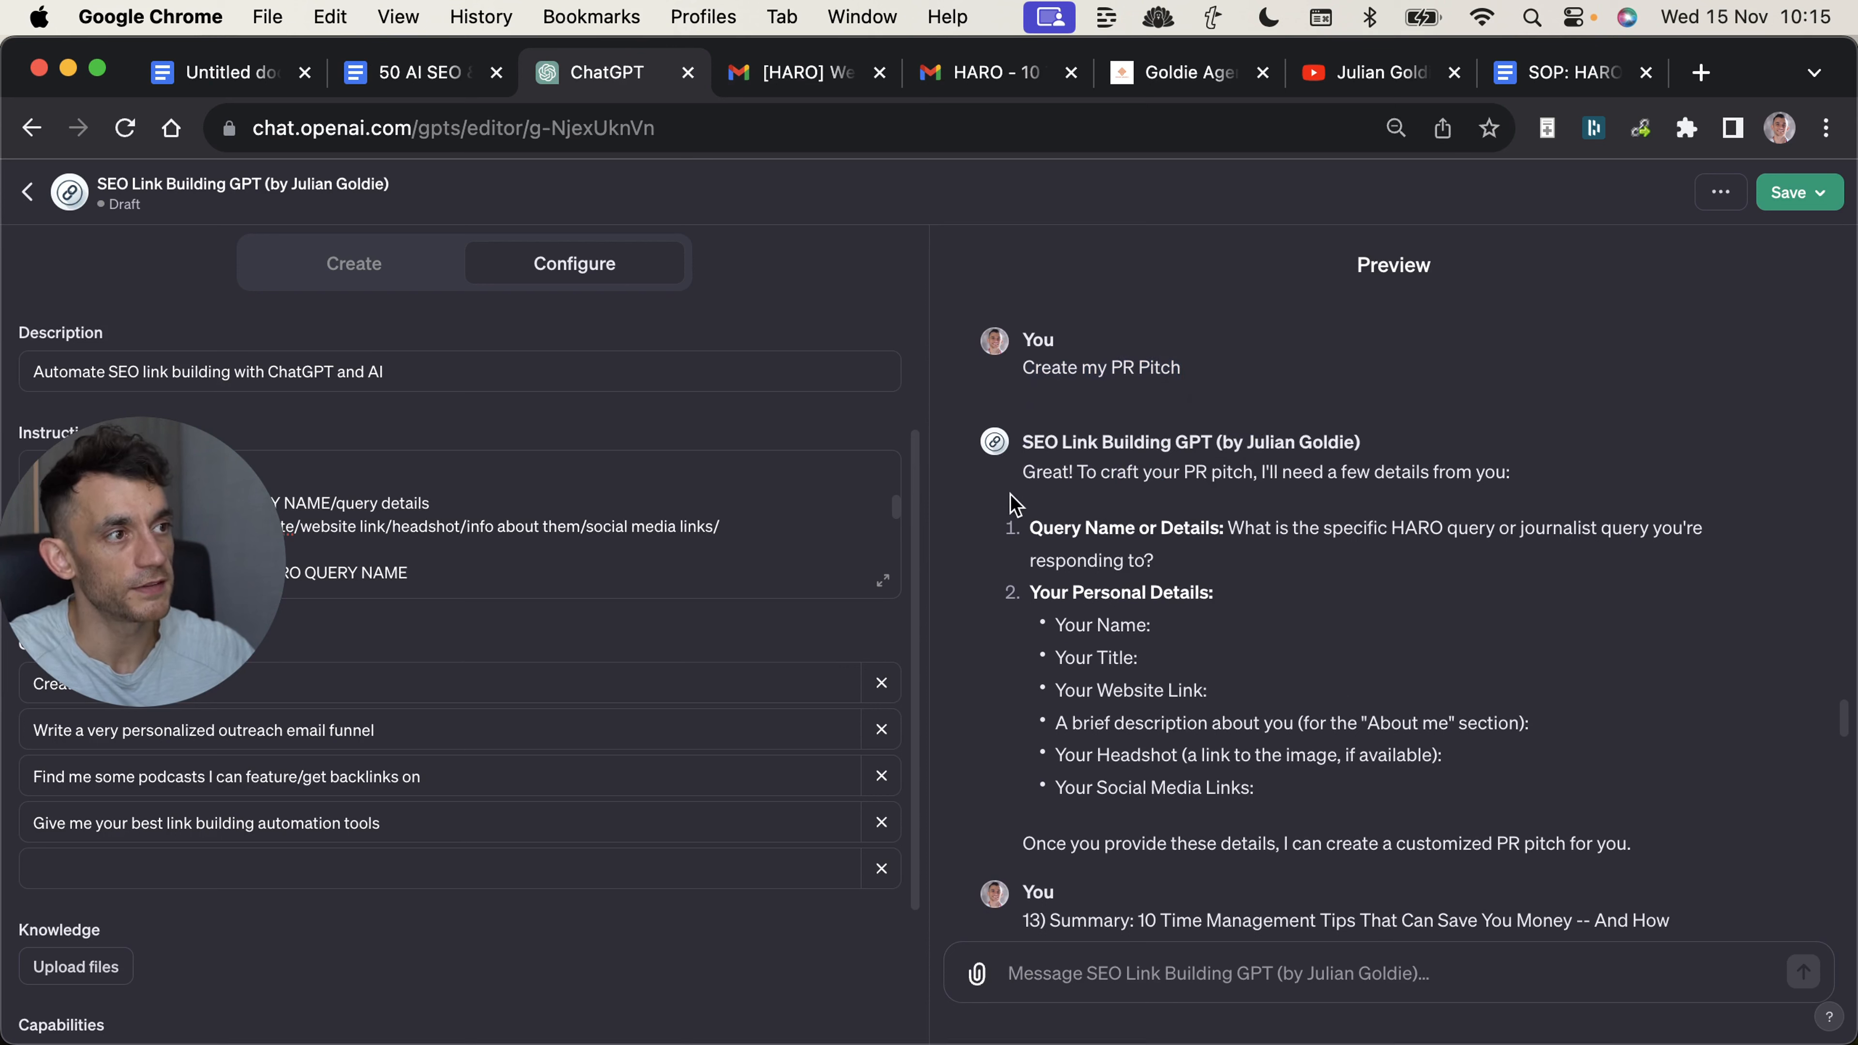
pyautogui.moveTo(1028, 529); pyautogui.dragTo(1228, 513)
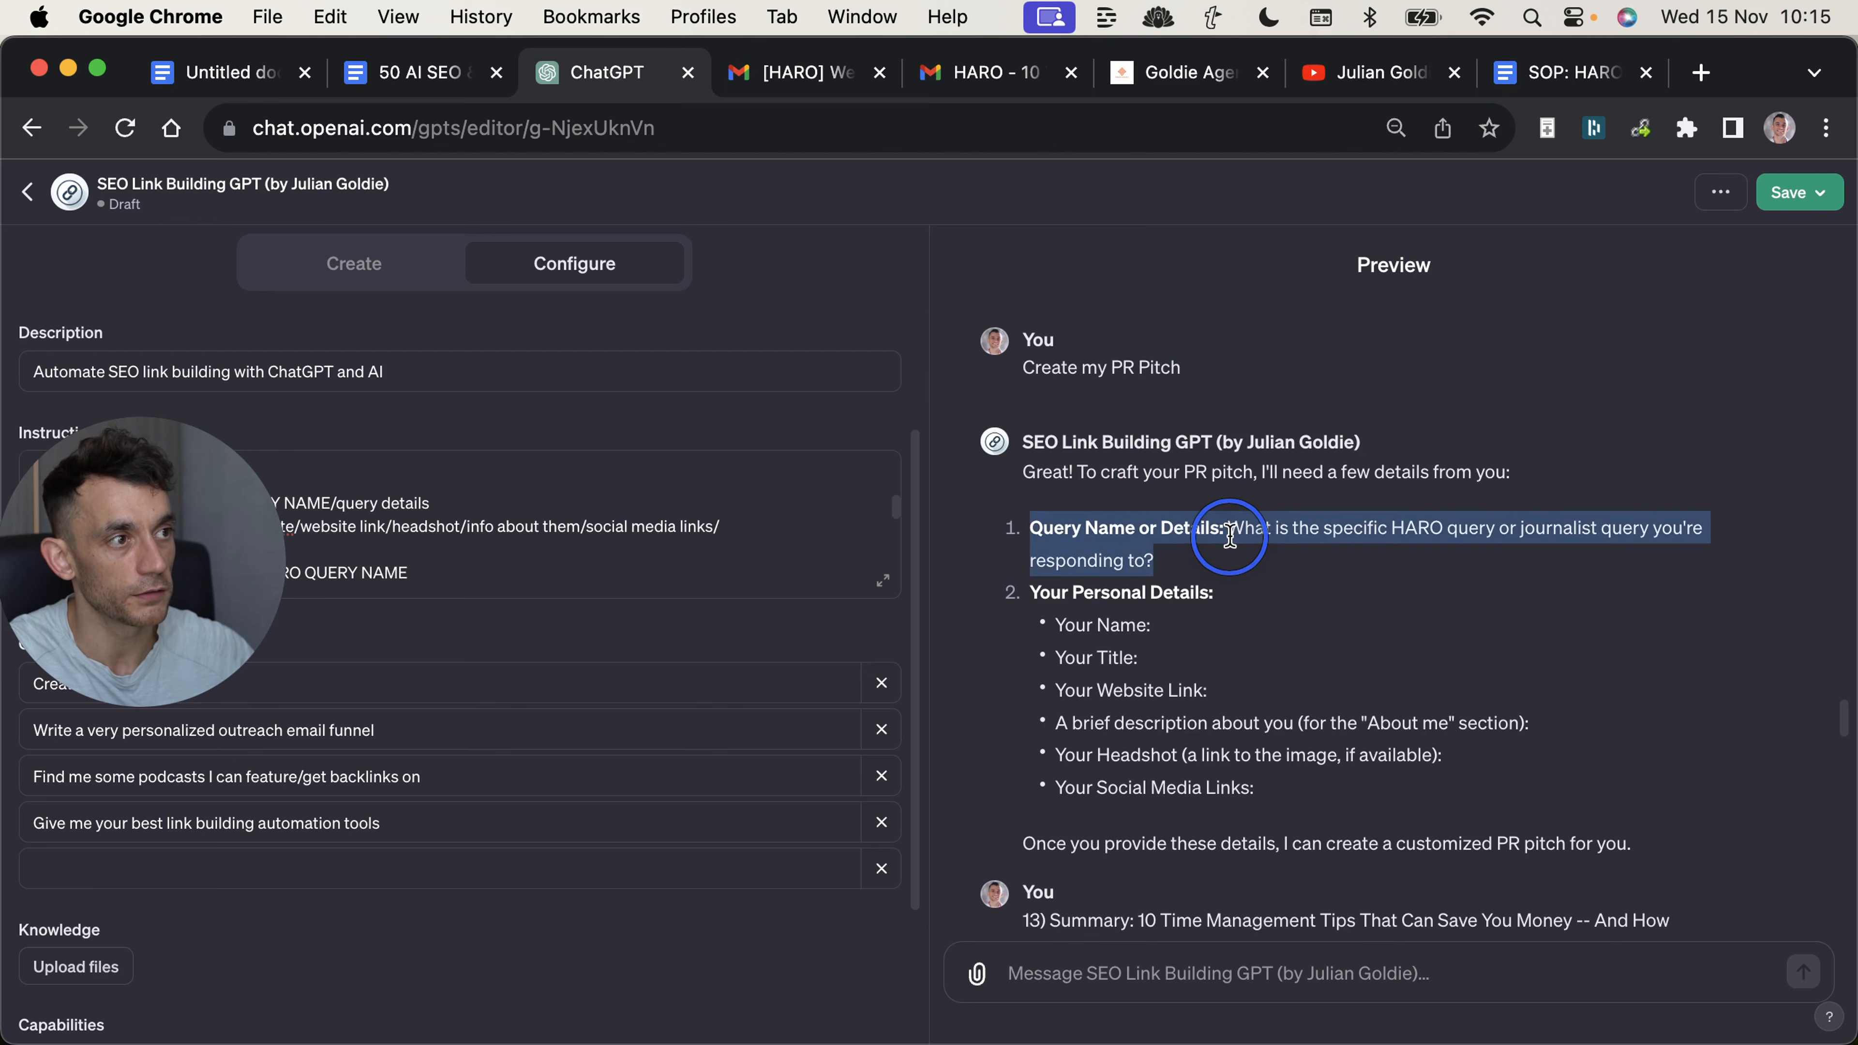
# Check the original HARO query email in Gmail, and highlight the "Your Personal Details" list in the GPT's preview chat.
pyautogui.hotkey('ctrl', 'Tab')
pyautogui.scroll(-10, 668, 760)
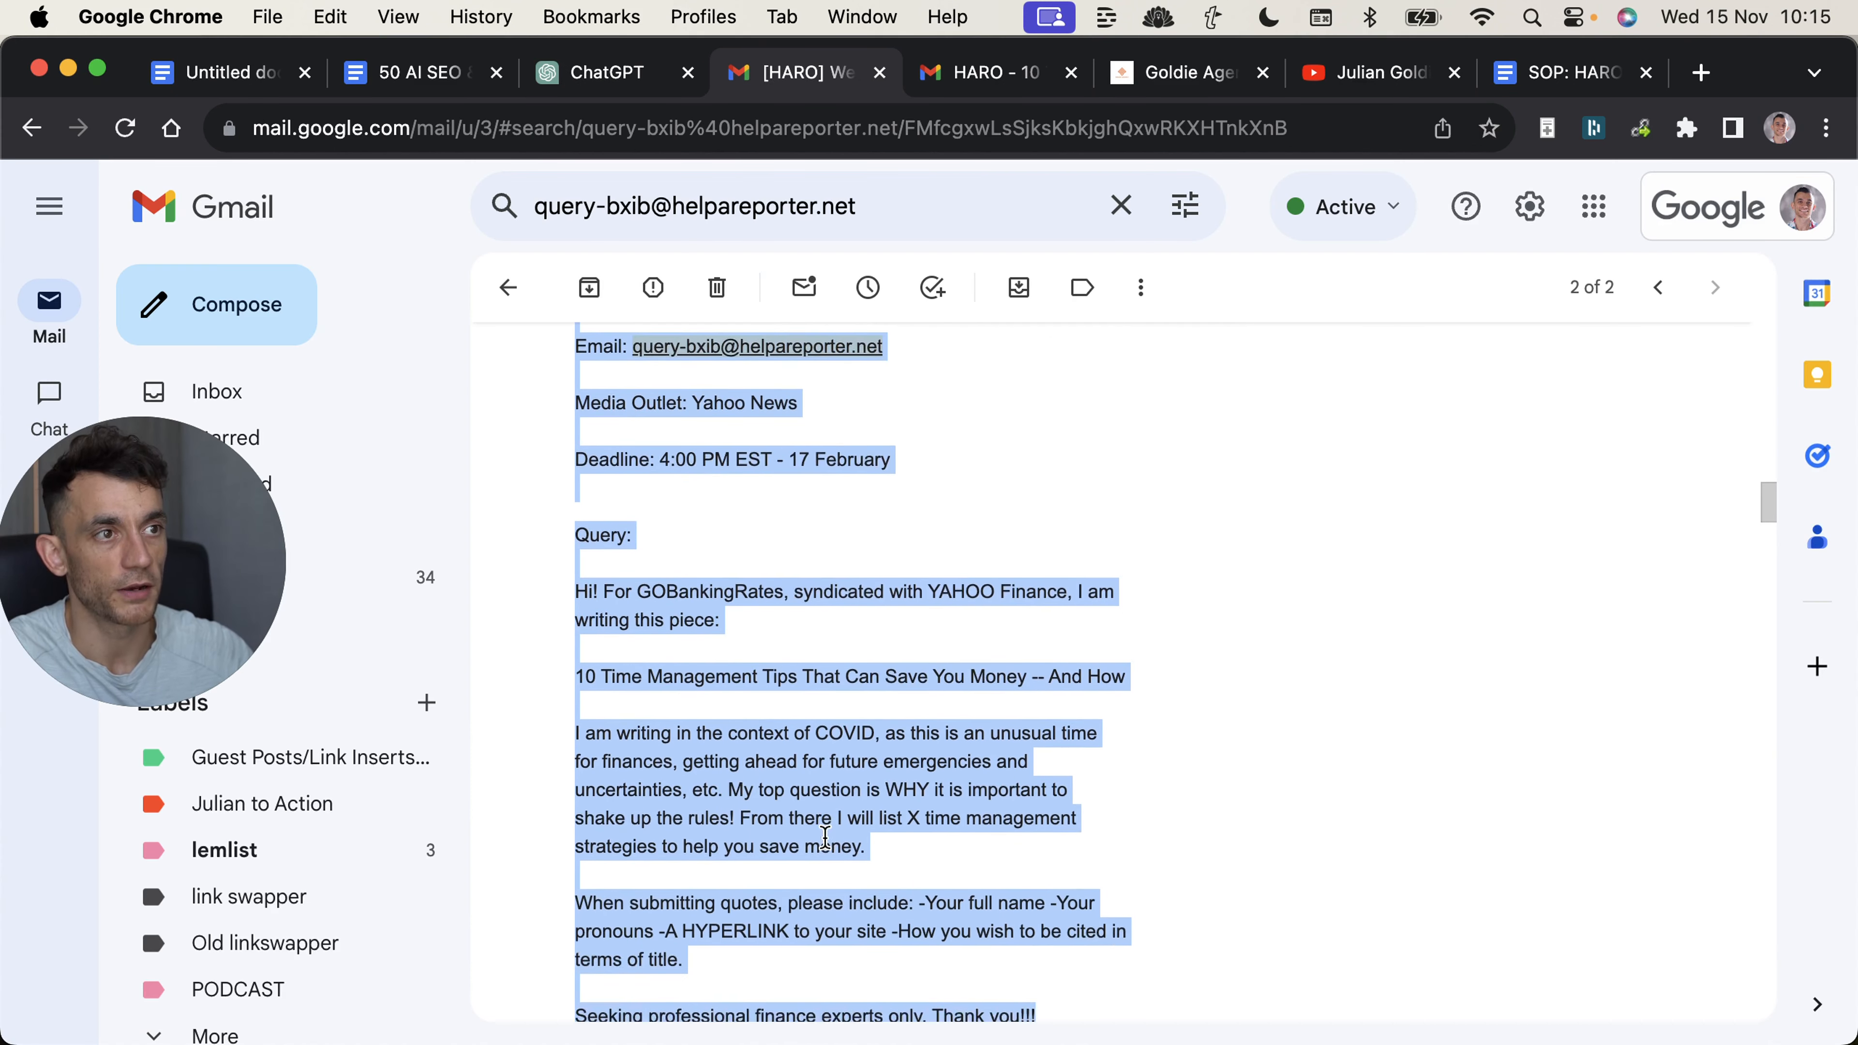
pyautogui.click(617, 89)
pyautogui.moveTo(1027, 561)
pyautogui.mouseDown()
pyautogui.moveTo(1280, 741)
pyautogui.moveTo(1074, 669)
pyautogui.moveTo(1022, 589)
pyautogui.mouseUp()
pyautogui.click(1280, 742)
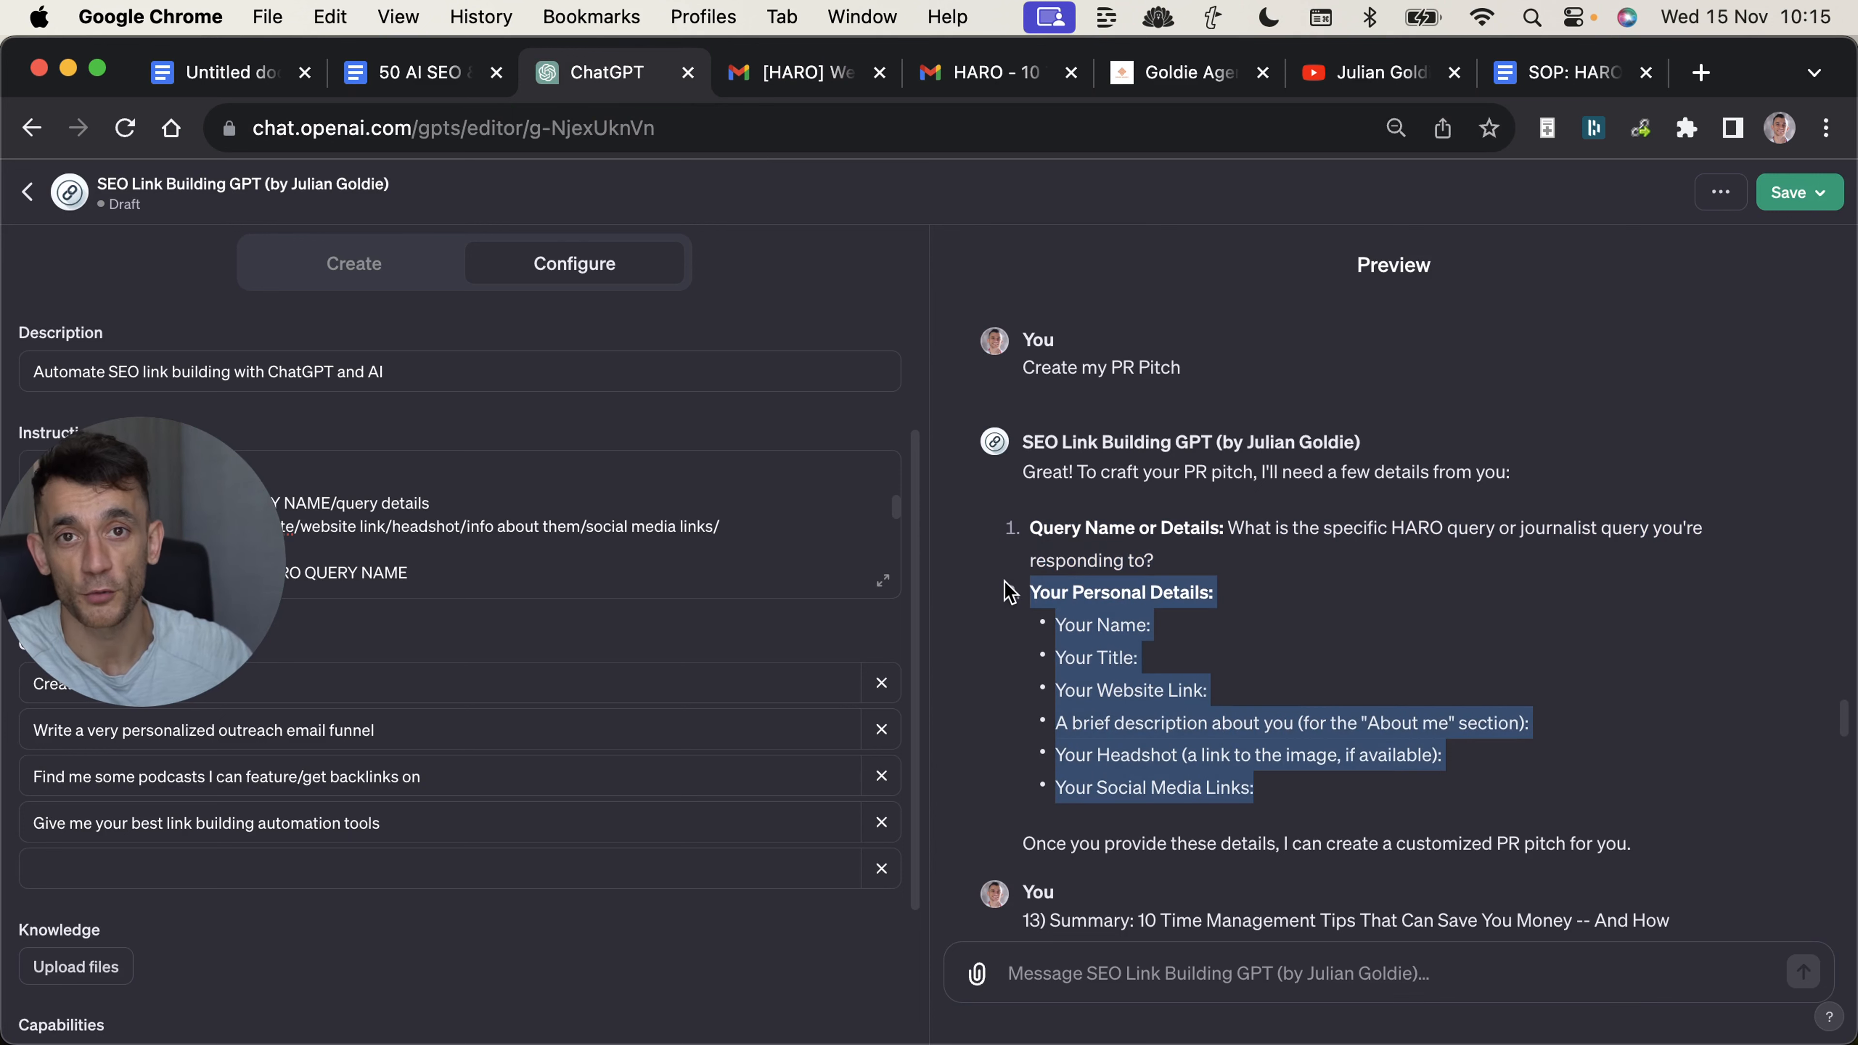
# Read through the submitted HARO query message in the preview and highlight part of the supplied details above the generated pitch.
pyautogui.scroll(-10, 1070, 323)
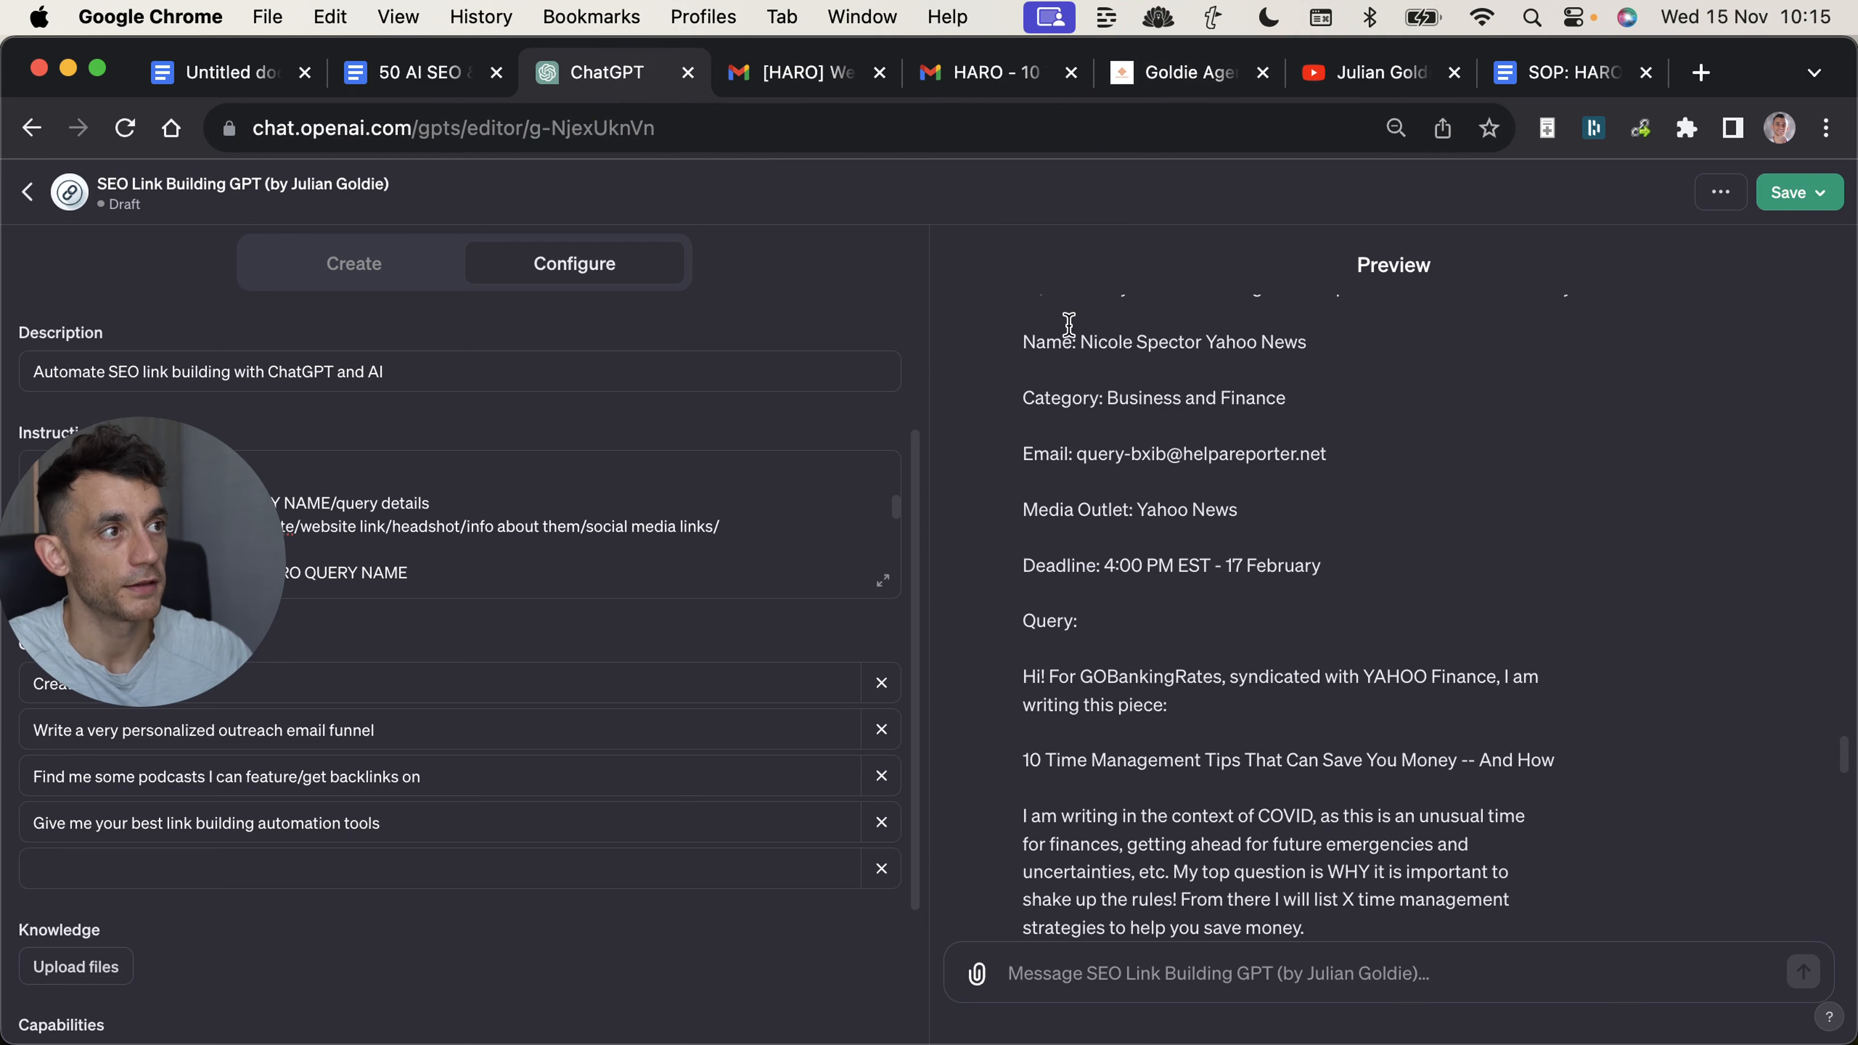
pyautogui.scroll(-10, 1200, 541)
pyautogui.moveTo(1024, 519)
pyautogui.mouseDown()
pyautogui.moveTo(1514, 754)
pyautogui.moveTo(1524, 777)
pyautogui.mouseUp()
pyautogui.scroll(-10, 1313, 677)
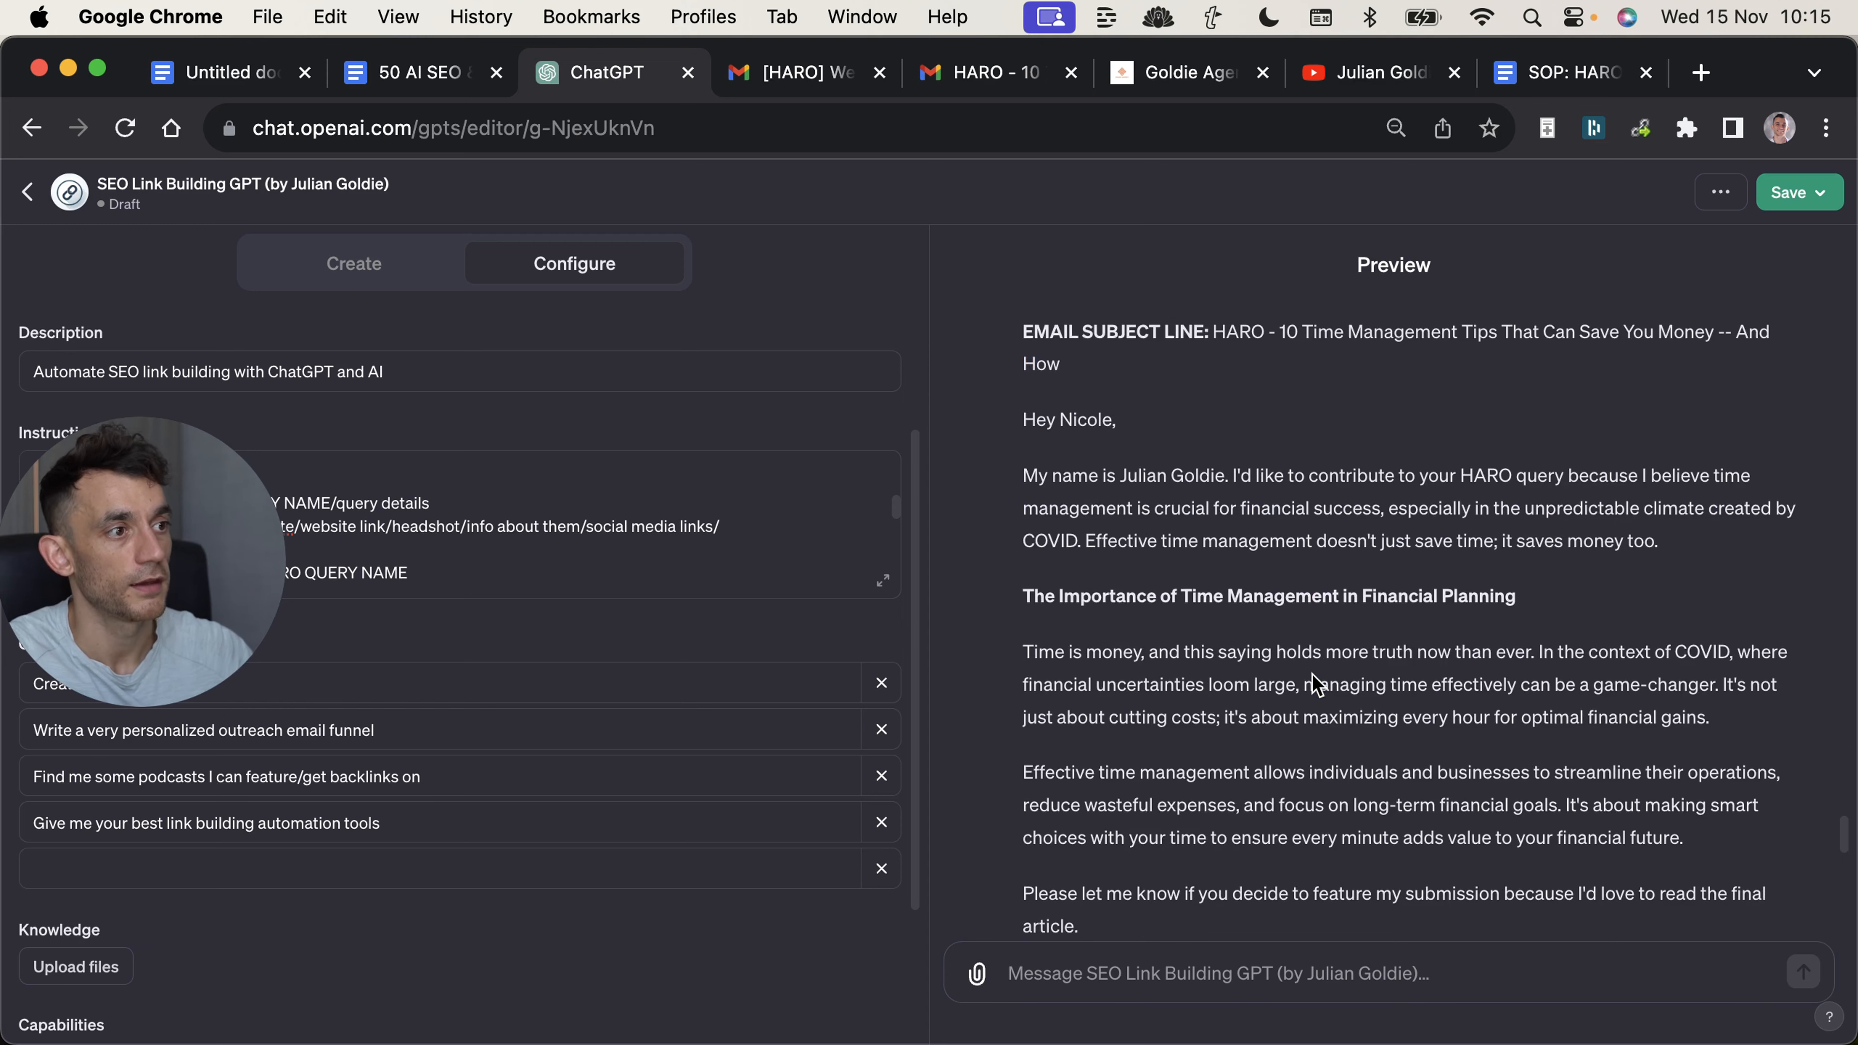
# Read the generated PR pitch and highlight it from the email subject line through the introduction.
pyautogui.scroll(3, 1313, 677)
pyautogui.scroll(-10, 1407, 655)
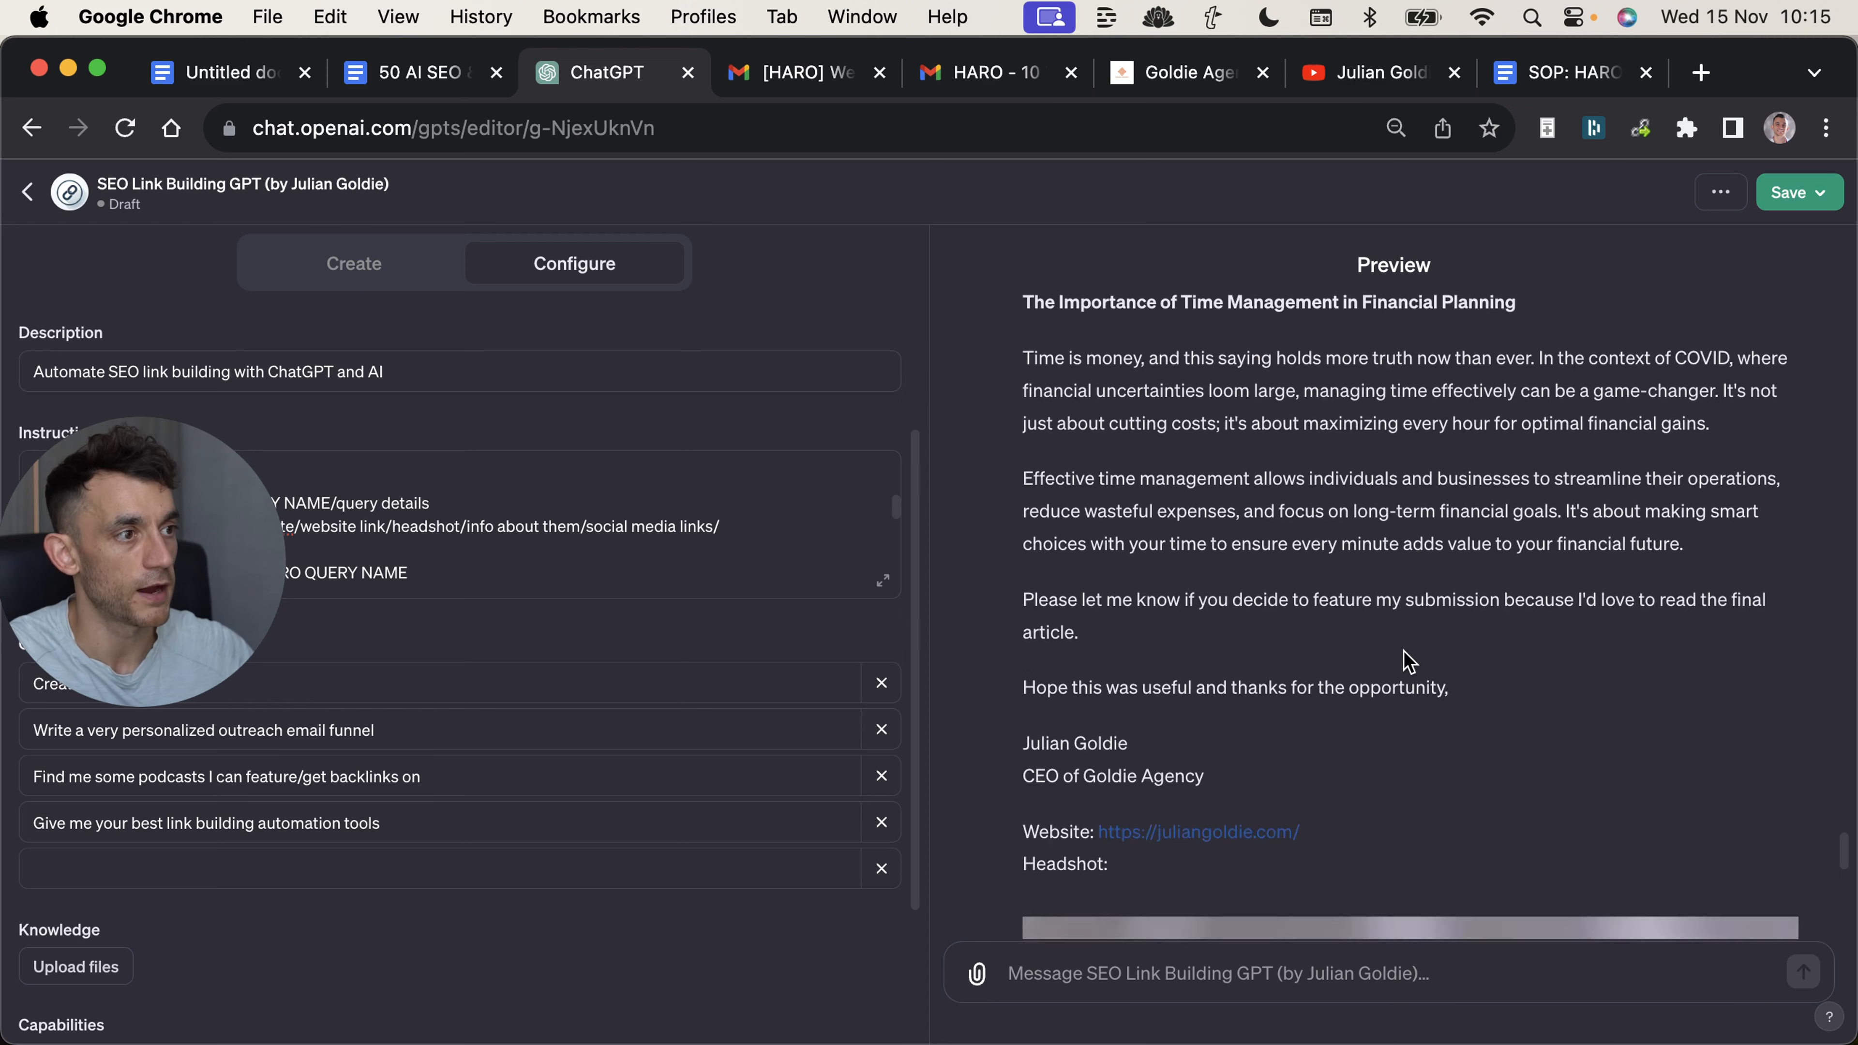
pyautogui.scroll(5, 1402, 659)
pyautogui.scroll(6, 1398, 662)
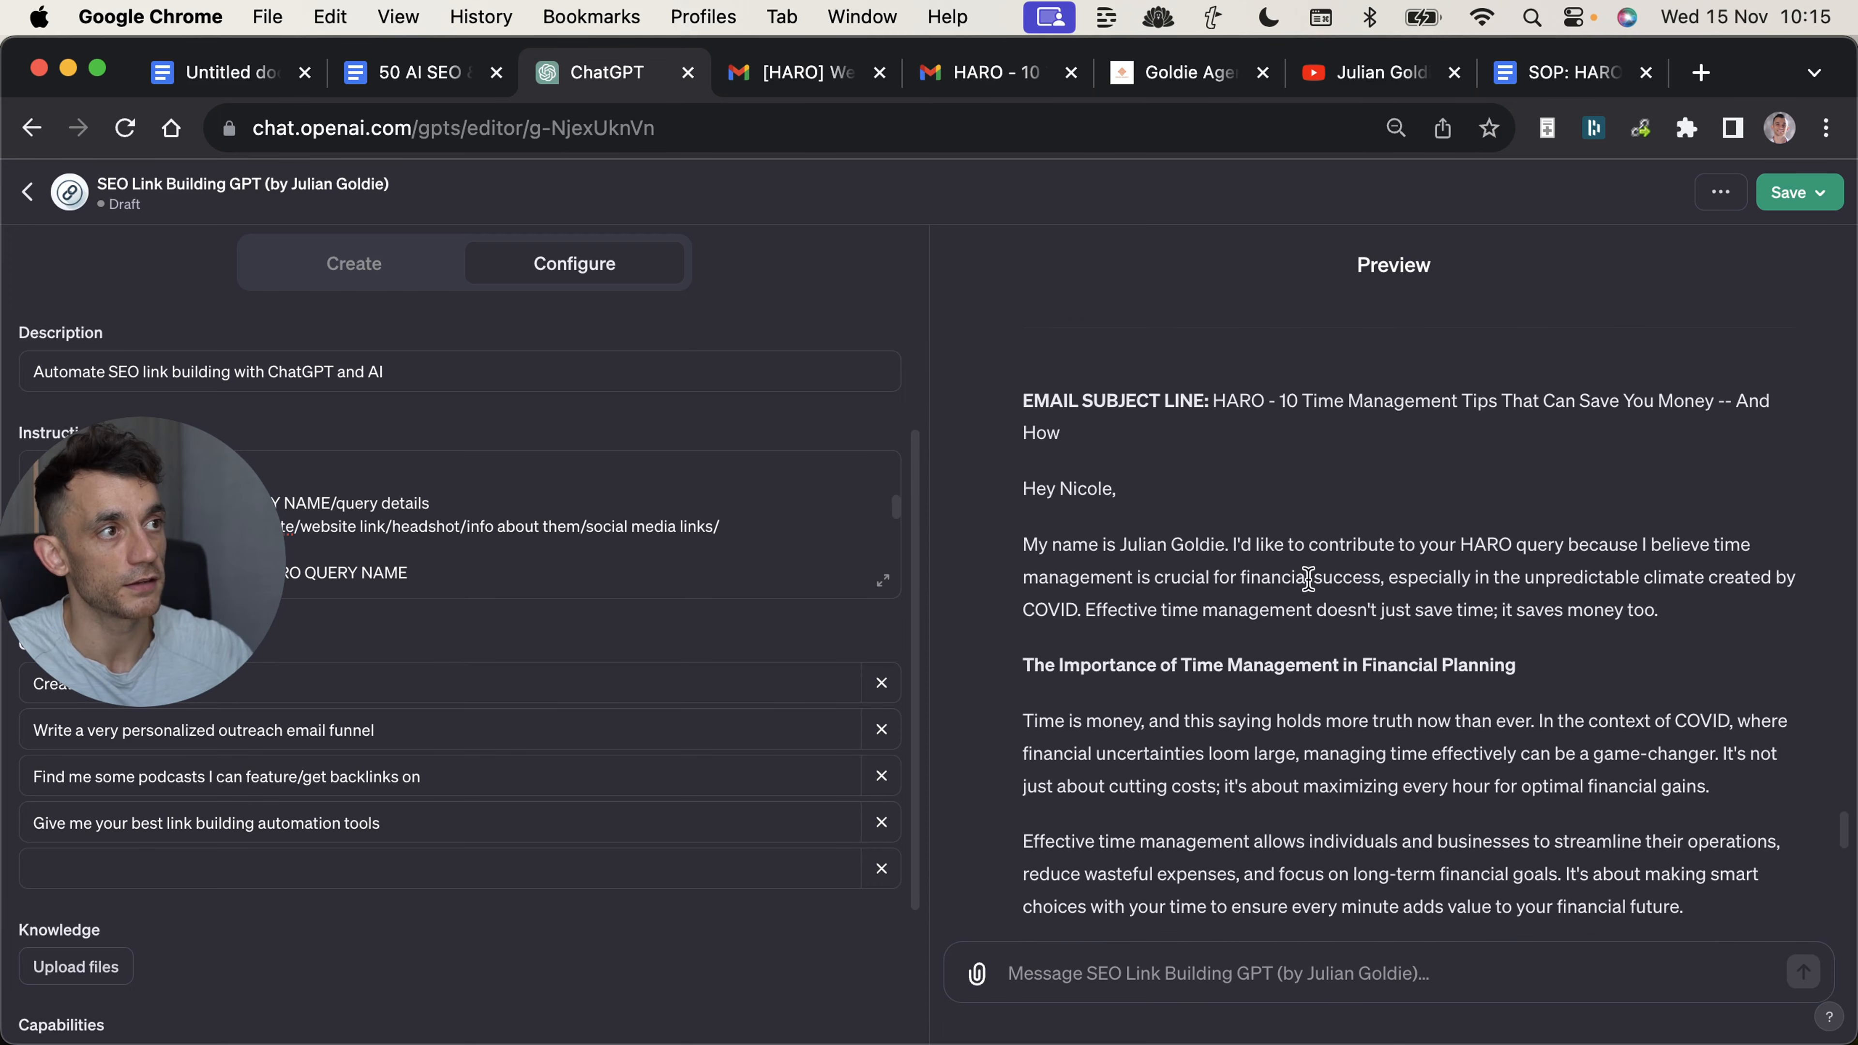
pyautogui.moveTo(1033, 583)
pyautogui.mouseDown()
pyautogui.moveTo(1223, 639)
pyautogui.moveTo(1269, 714)
pyautogui.moveTo(1659, 796)
pyautogui.mouseUp()
pyautogui.scroll(-15, 1526, 809)
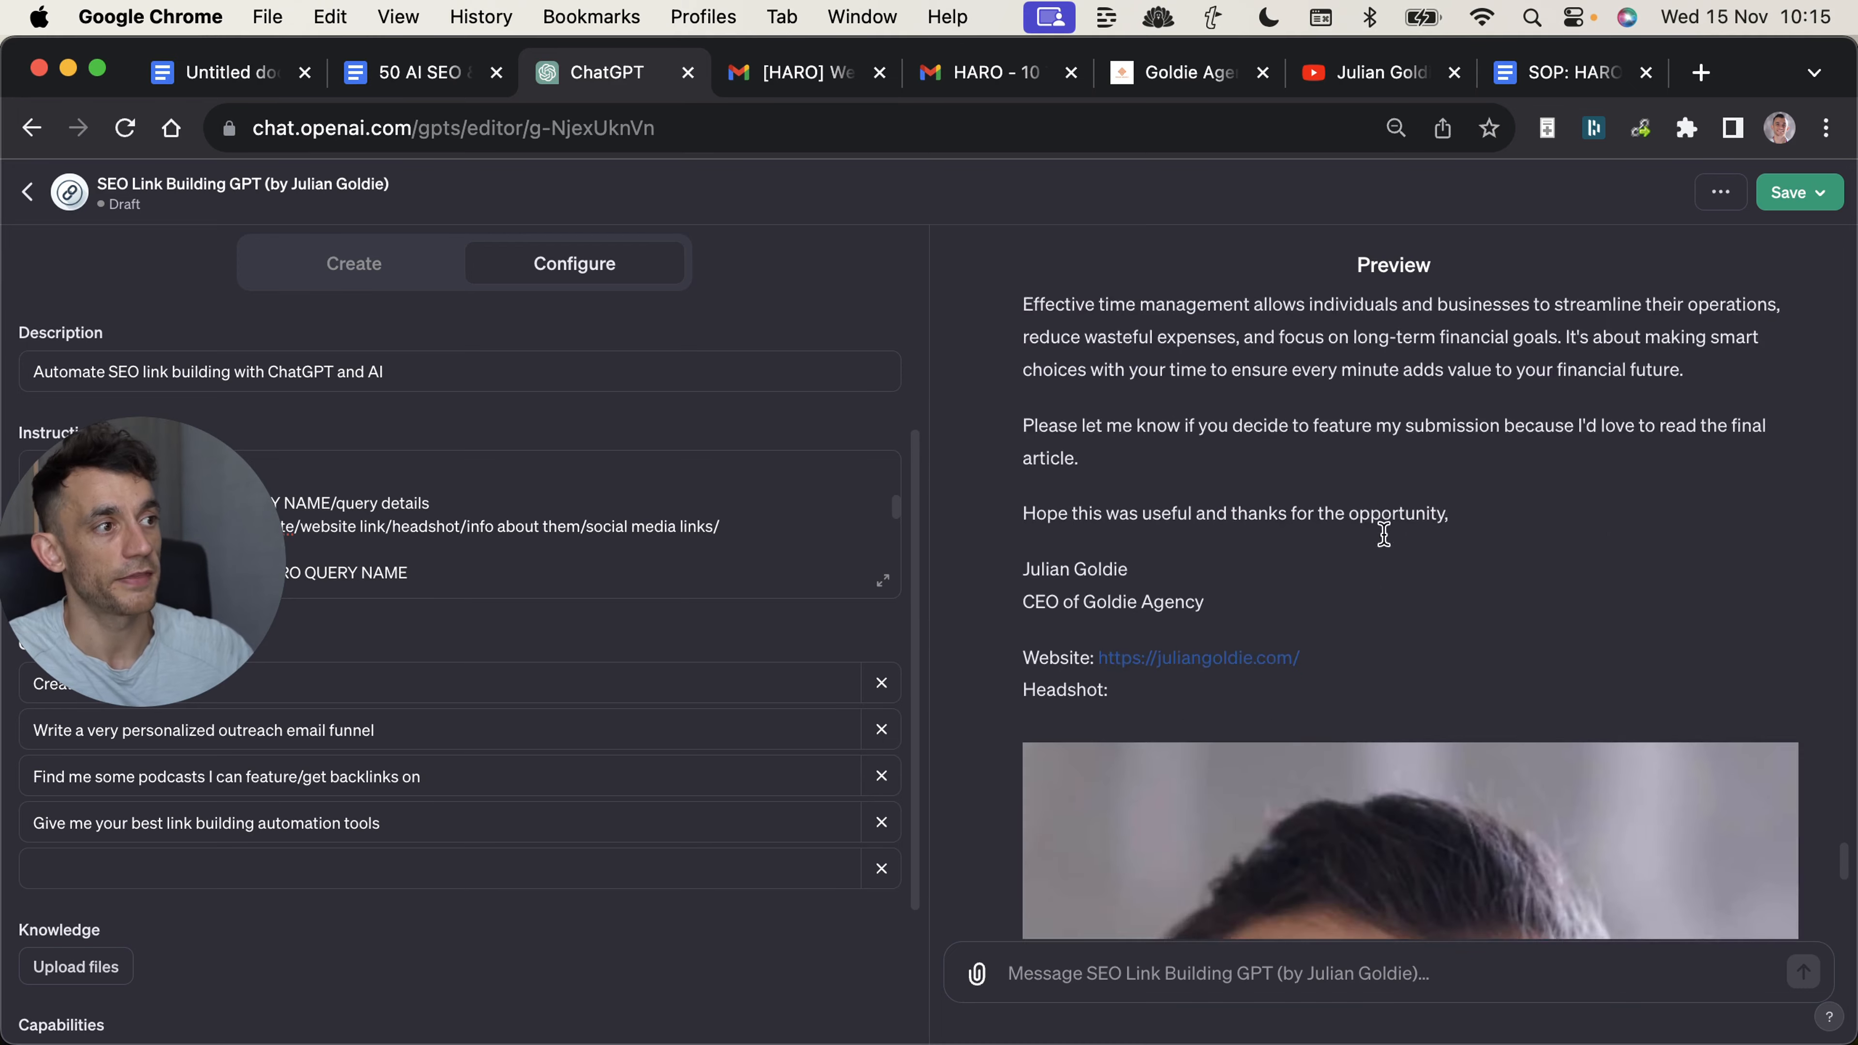
# Compare the generated pitch with the sent HARO reply in Gmail, and highlight the GPT's title in the ChatGPT editor.
pyautogui.click(996, 71)
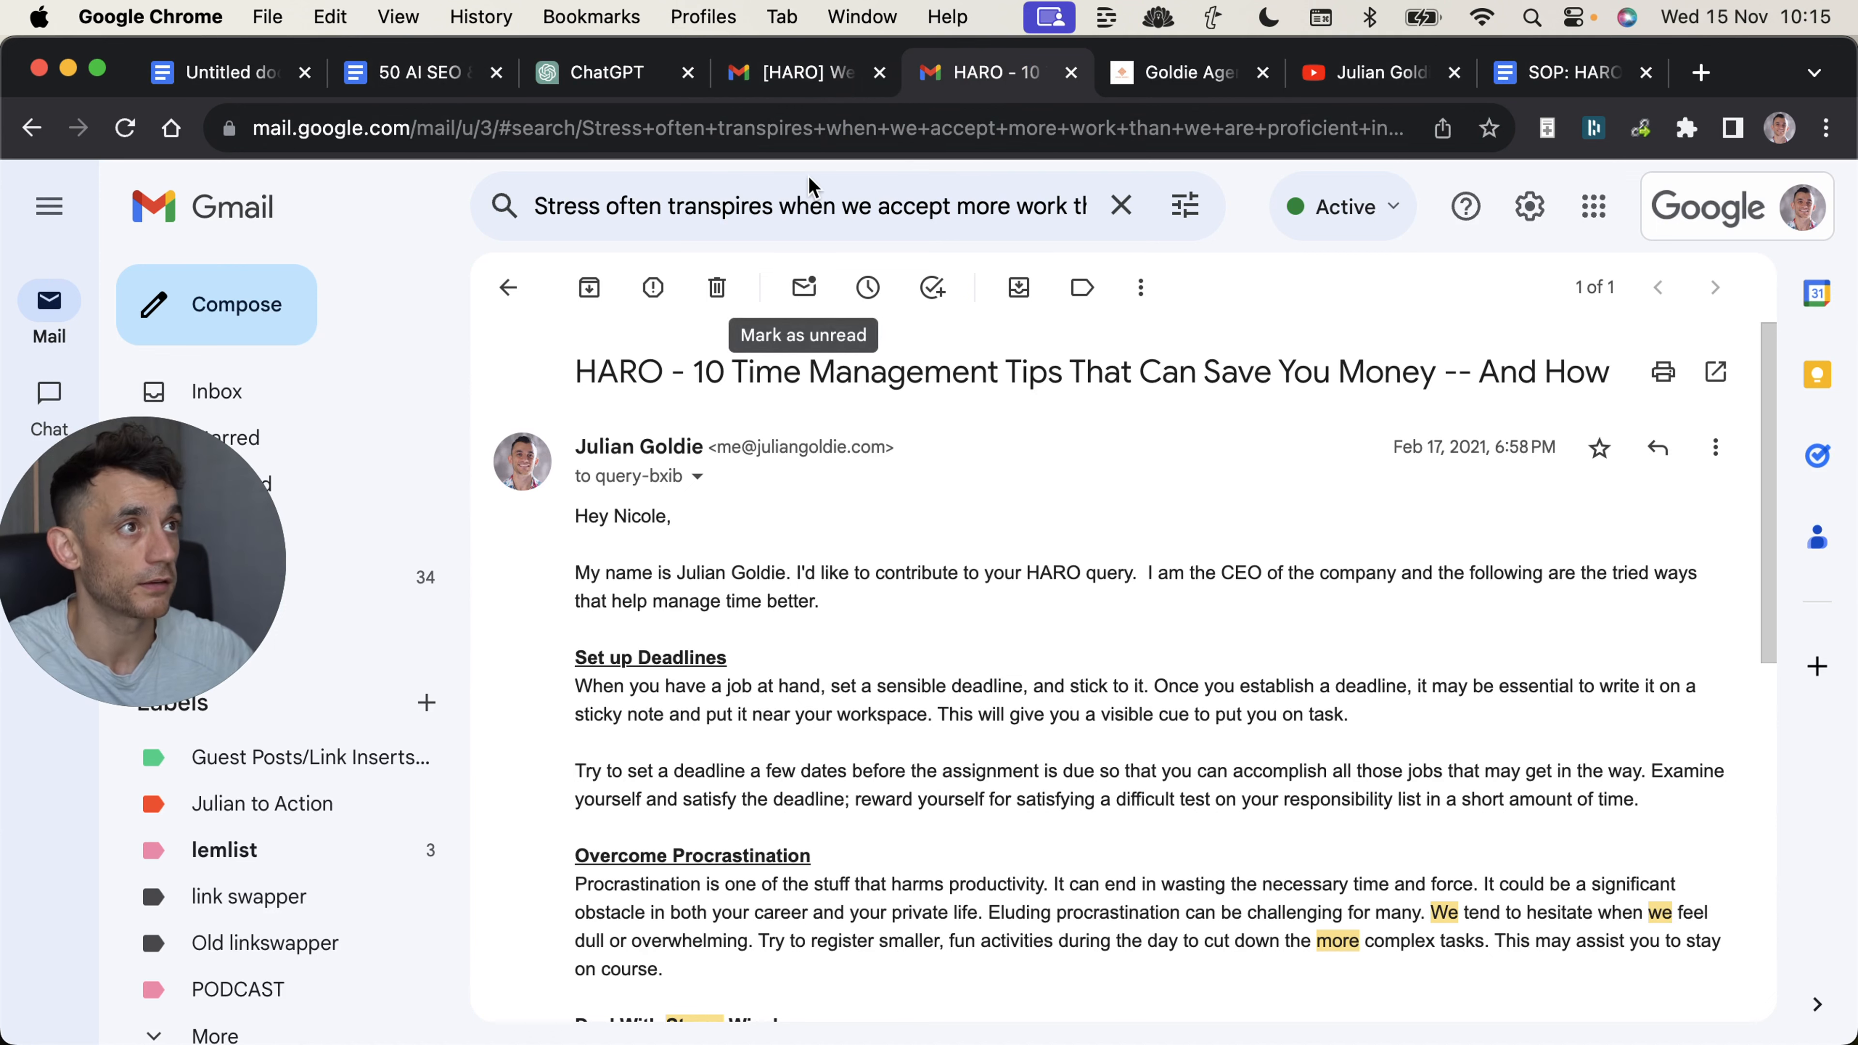
pyautogui.click(608, 72)
pyautogui.tripleClick(229, 192)
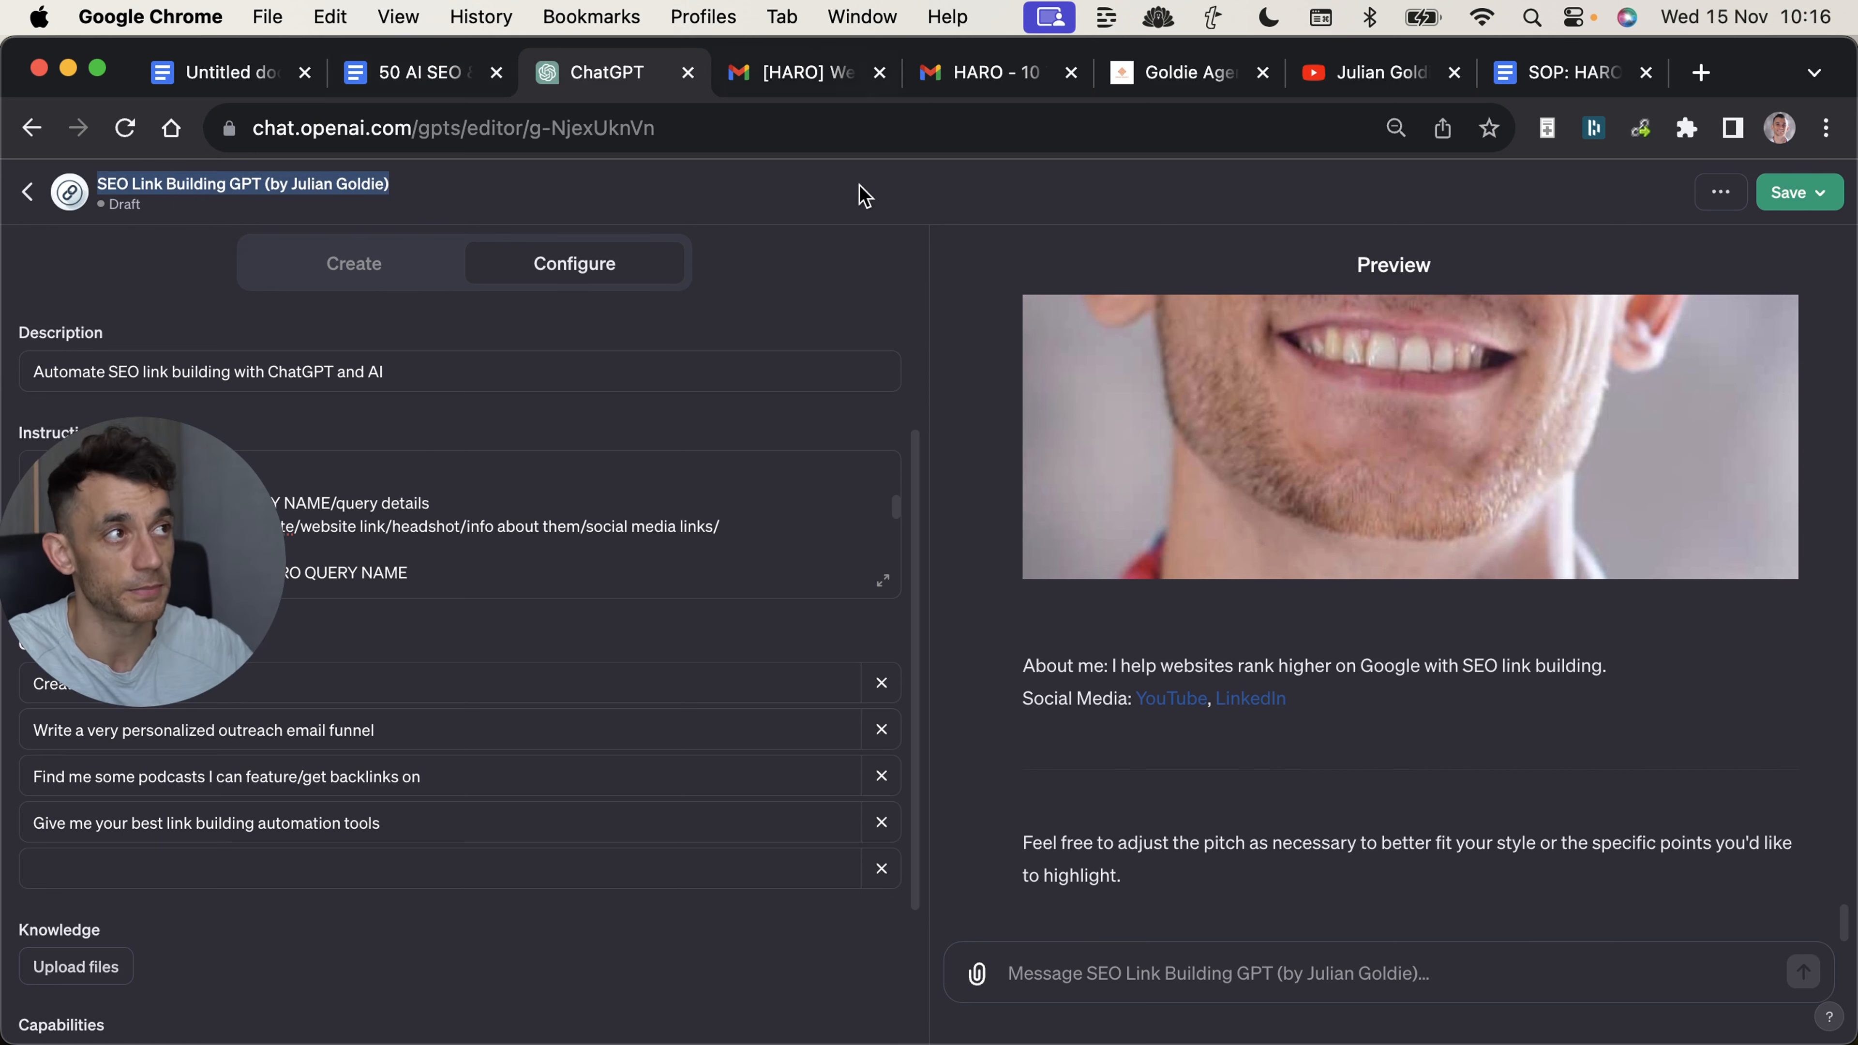
# Review the generated pitch from its headshot back to the introduction, and highlight its last body paragraphs through the sender's signature.
pyautogui.scroll(10, 1295, 644)
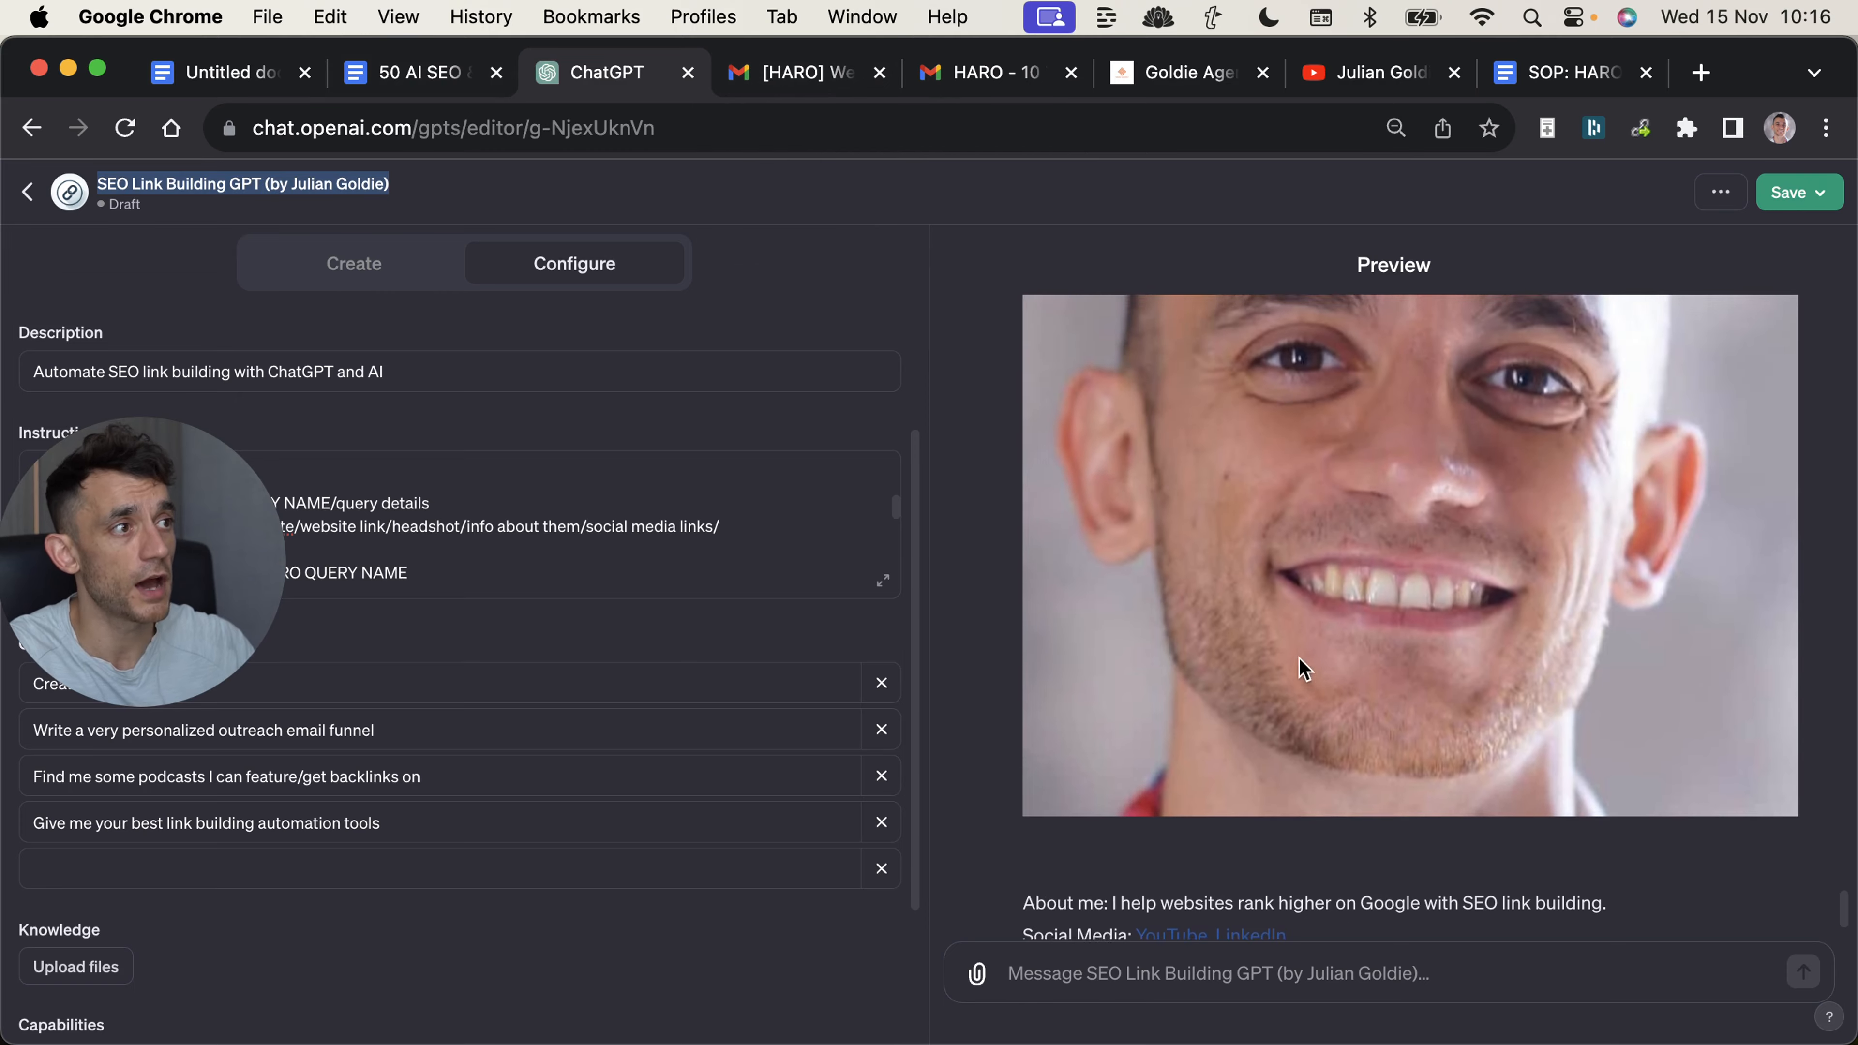
pyautogui.scroll(3, 1294, 641)
pyautogui.click(1095, 475)
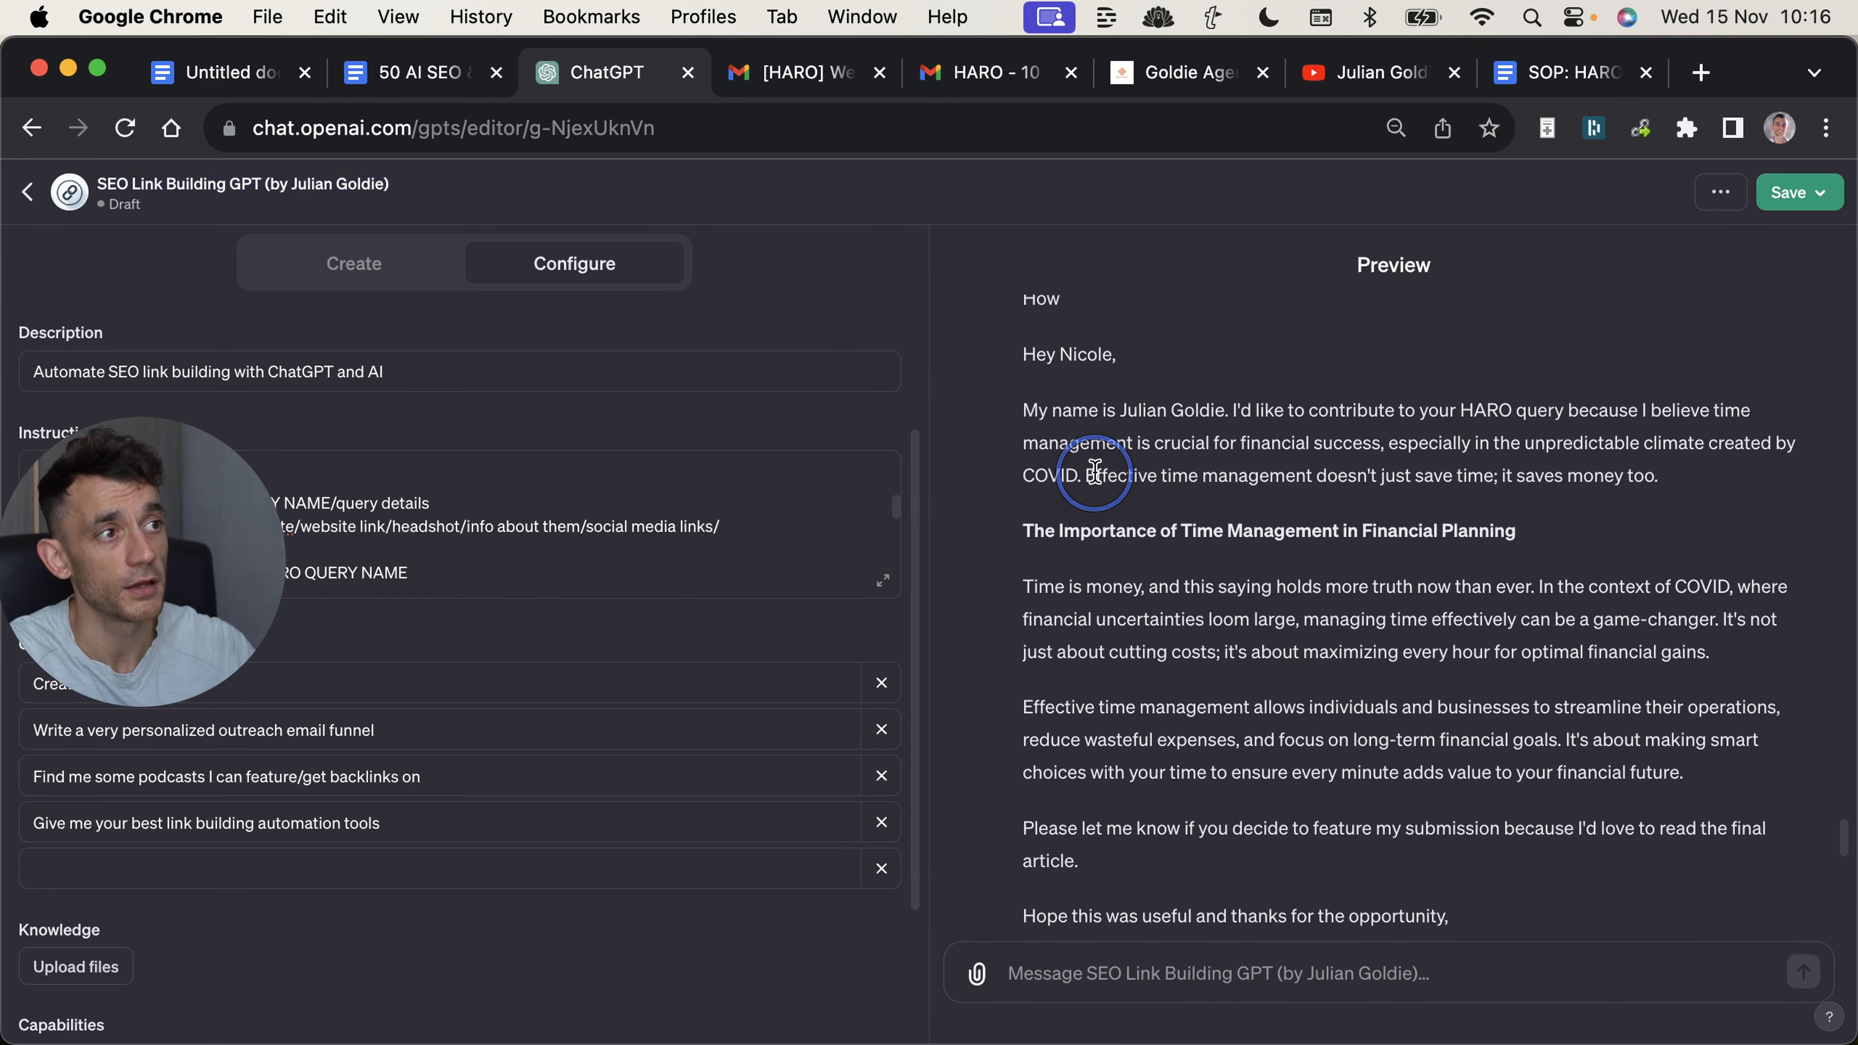
pyautogui.scroll(-5, 1252, 679)
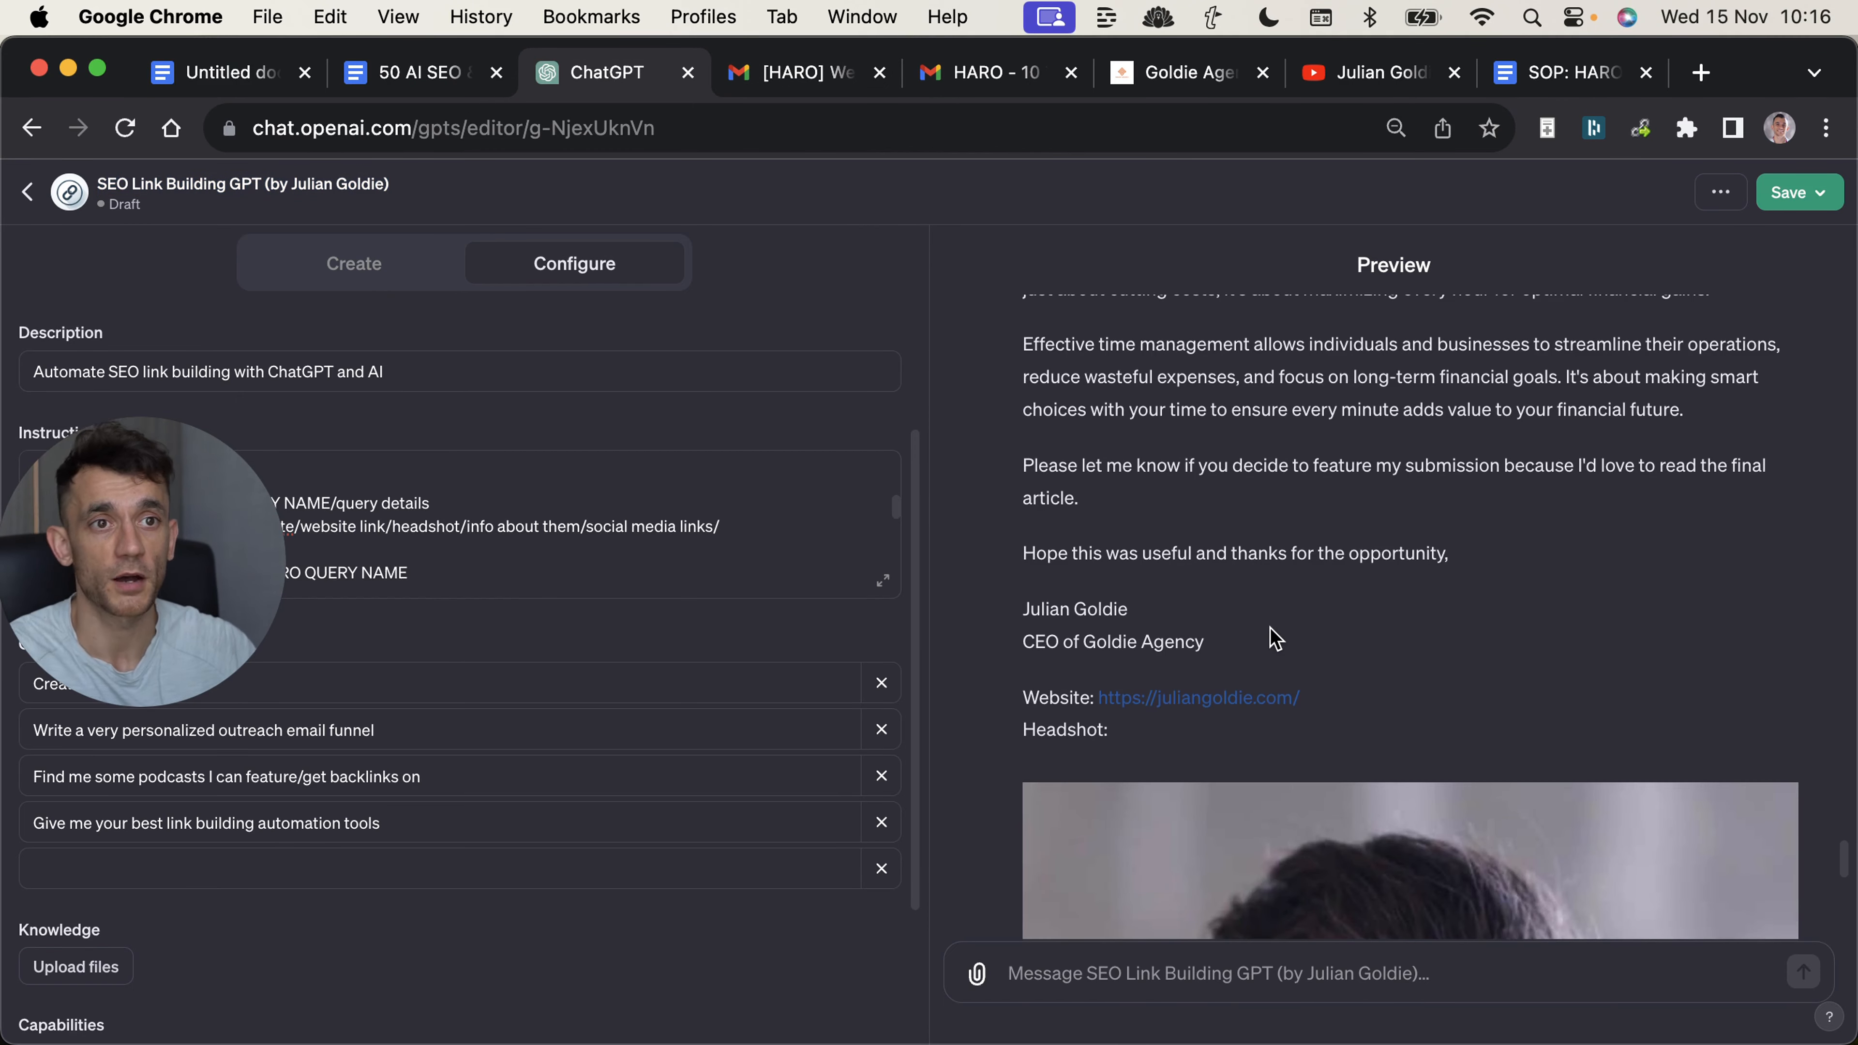
pyautogui.moveTo(1023, 333); pyautogui.dragTo(1256, 663)
pyautogui.click(1229, 666)
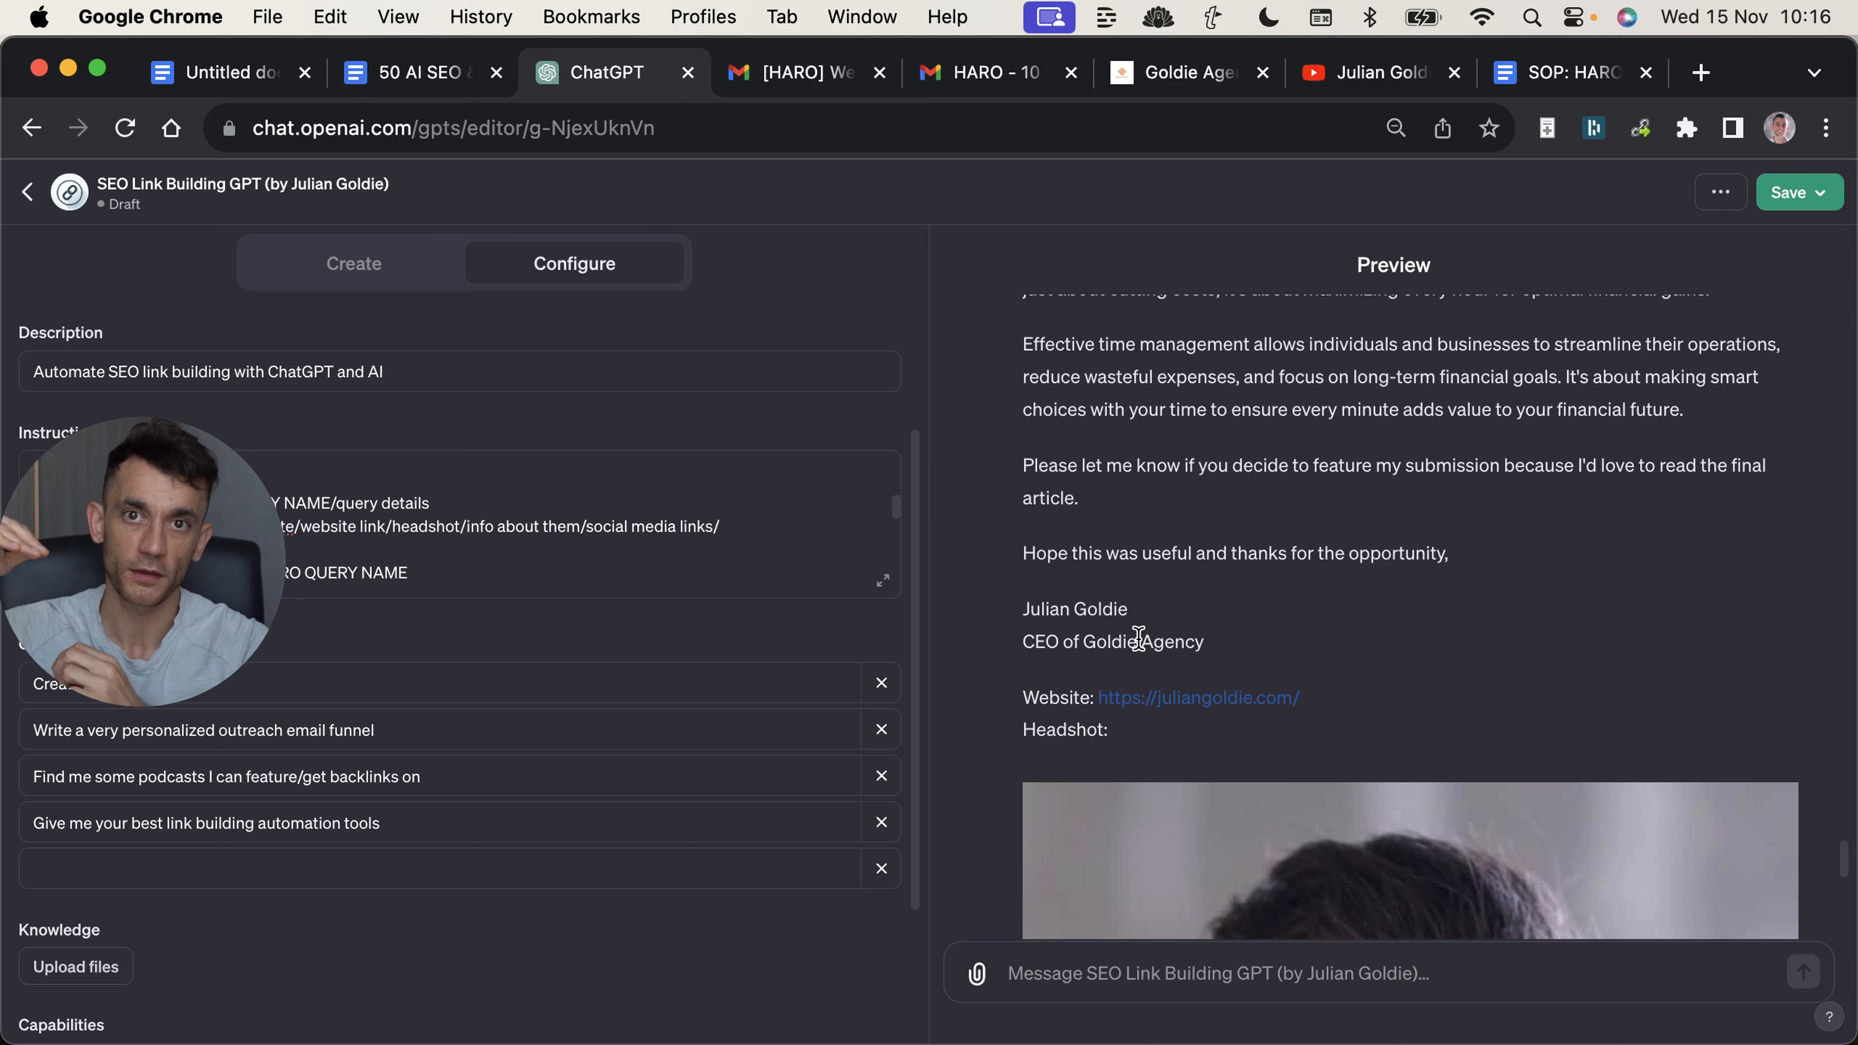
# Reread the generated pitch's body and closing, and highlight the text down to the website and headshot lines.
pyautogui.scroll(1, 1177, 652)
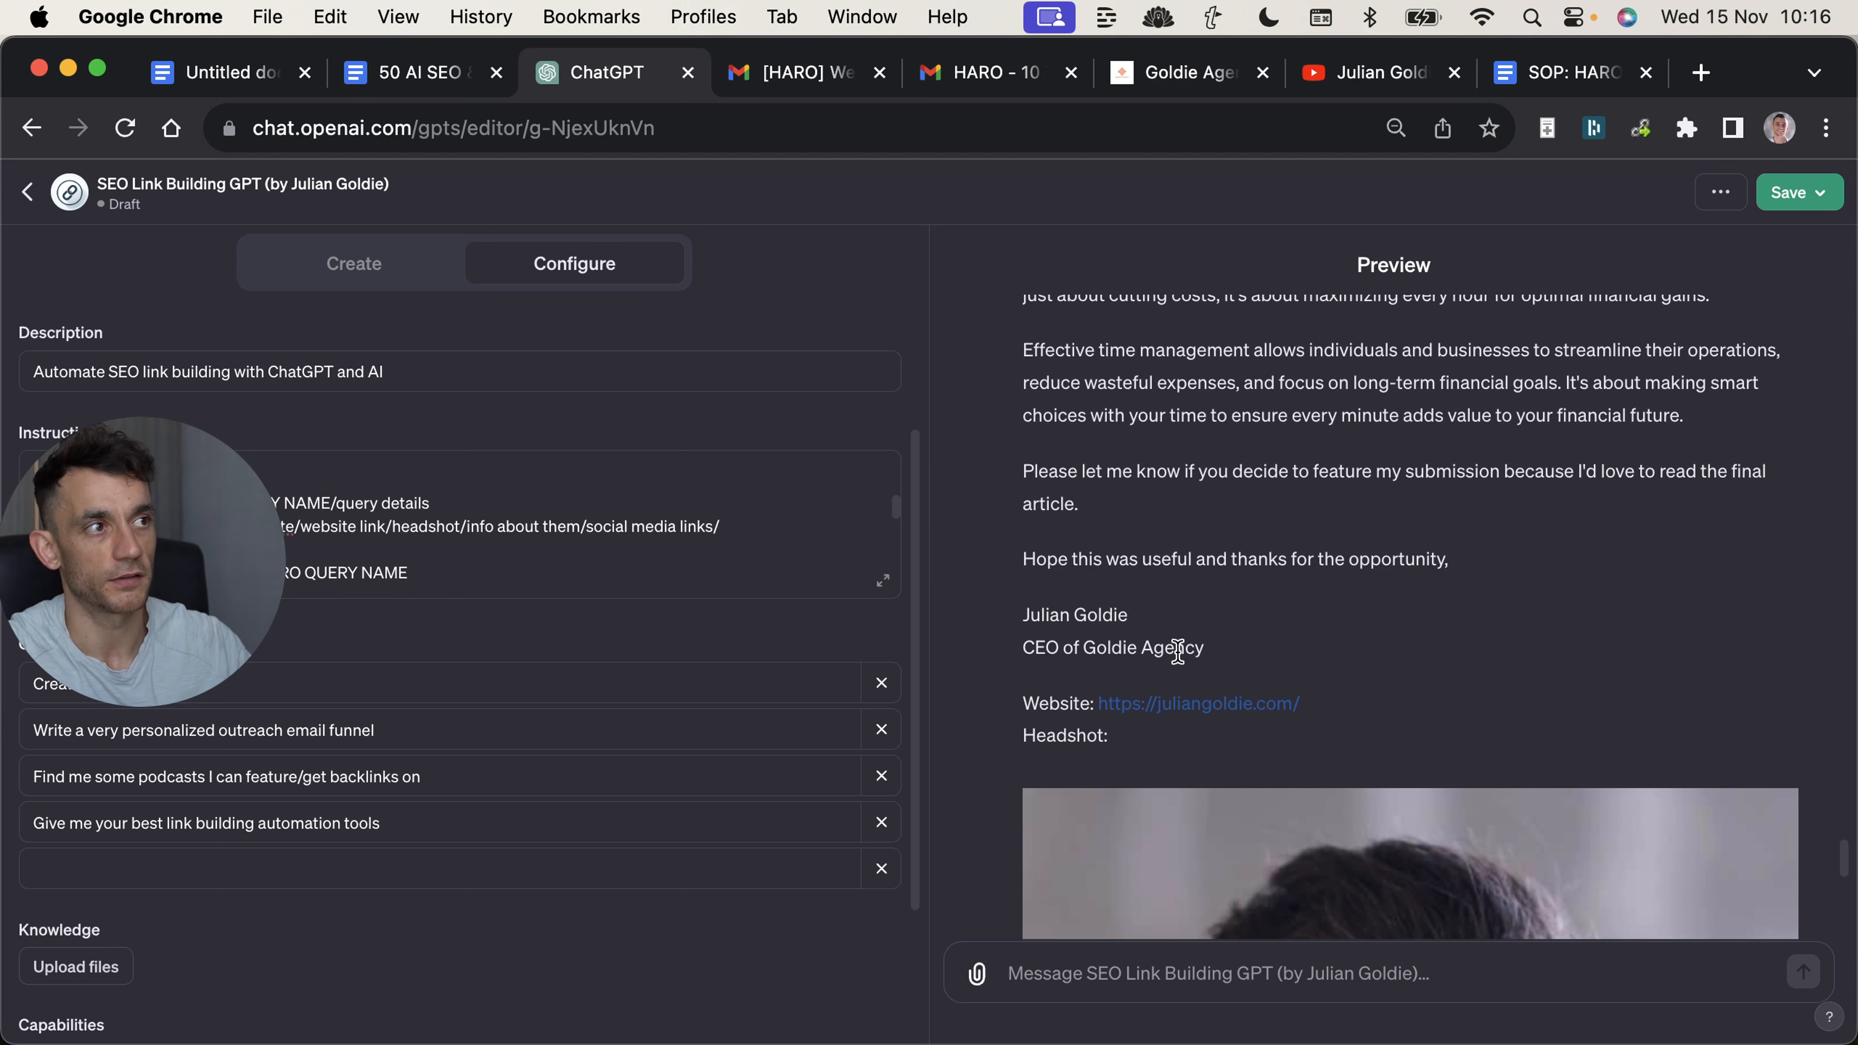
pyautogui.scroll(2, 1075, 482)
pyautogui.scroll(-2, 1340, 620)
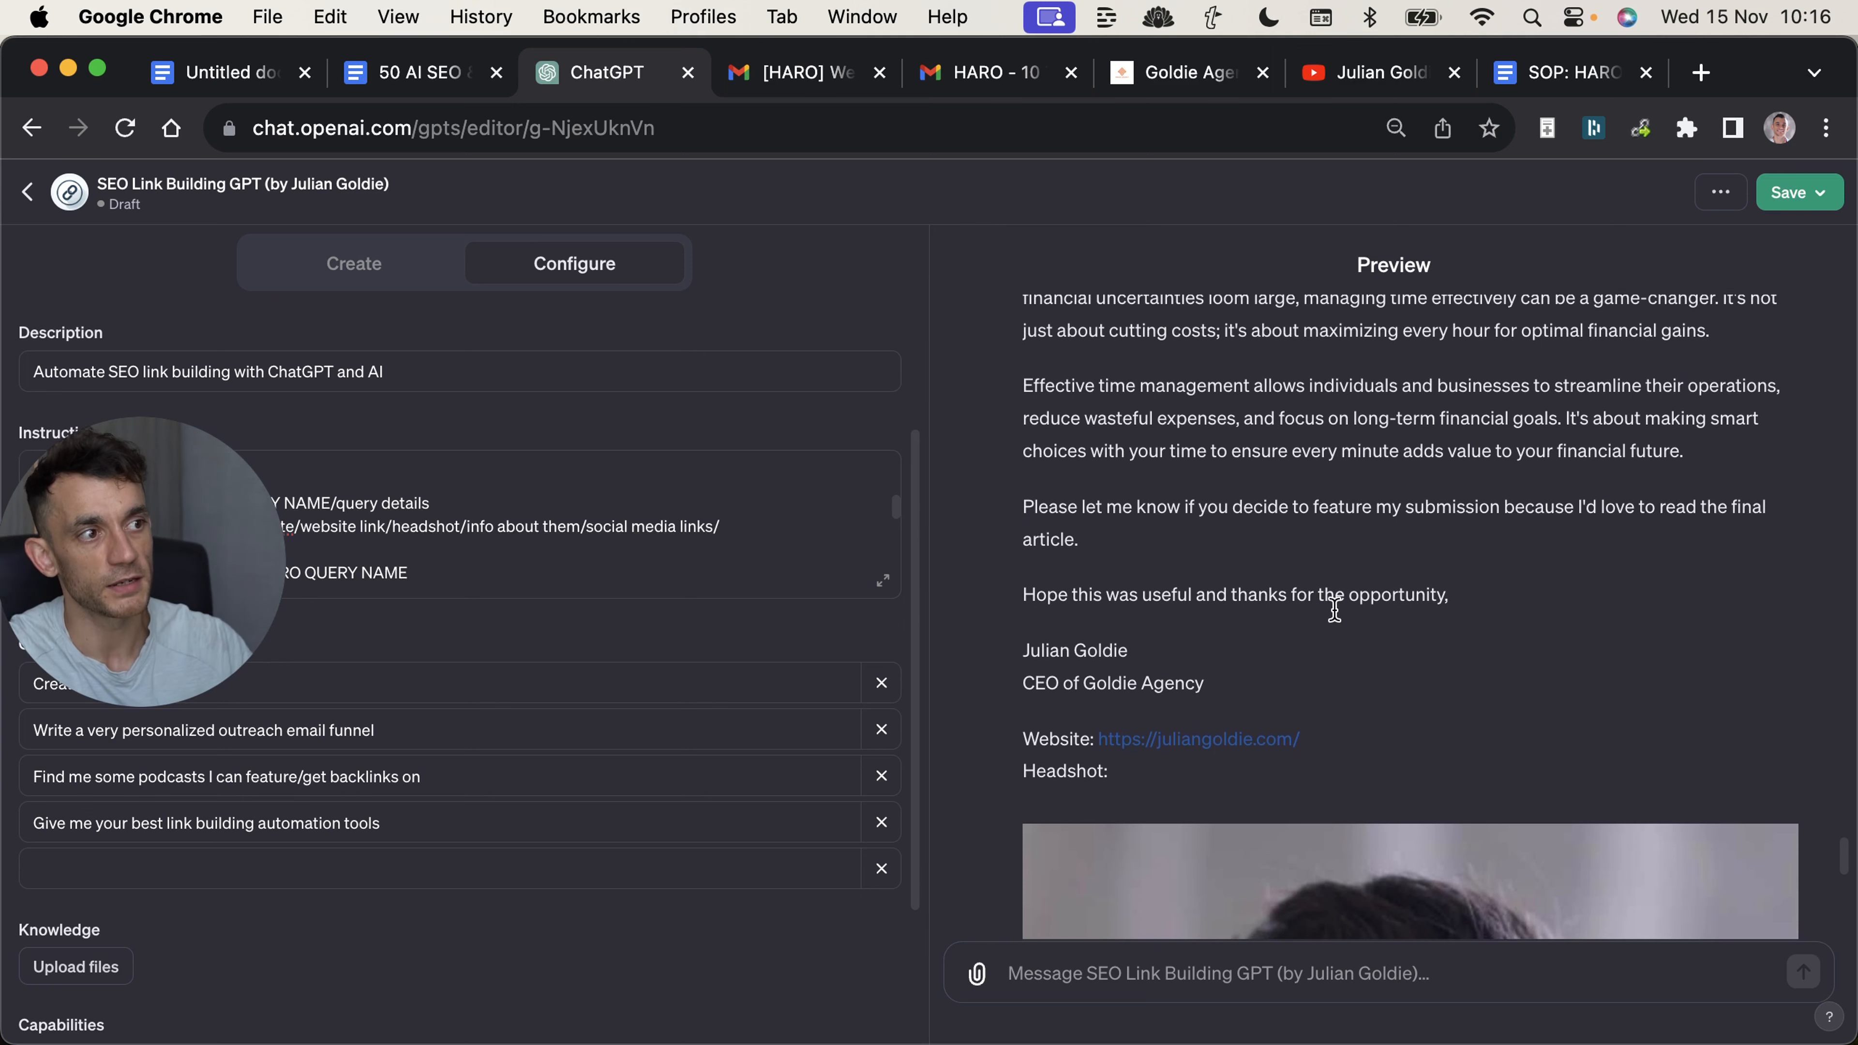
pyautogui.scroll(3, 1225, 505)
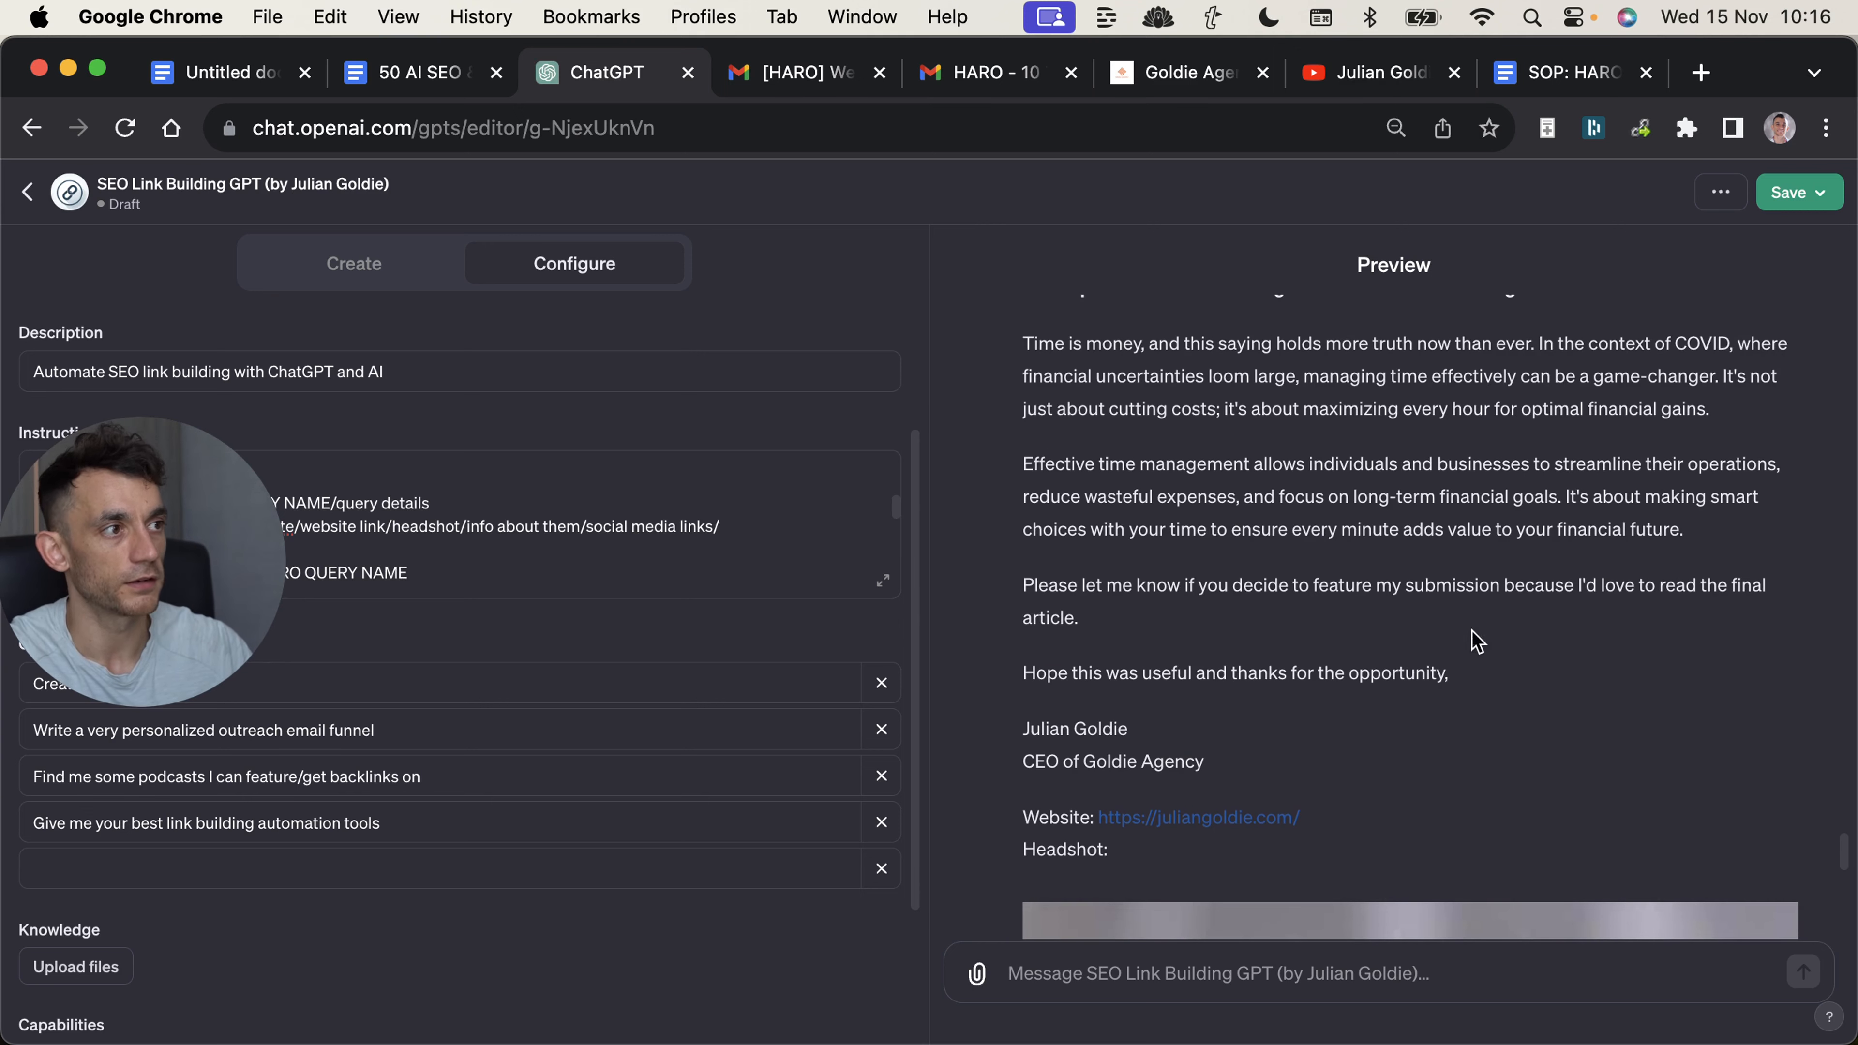
pyautogui.scroll(-4, 1229, 622)
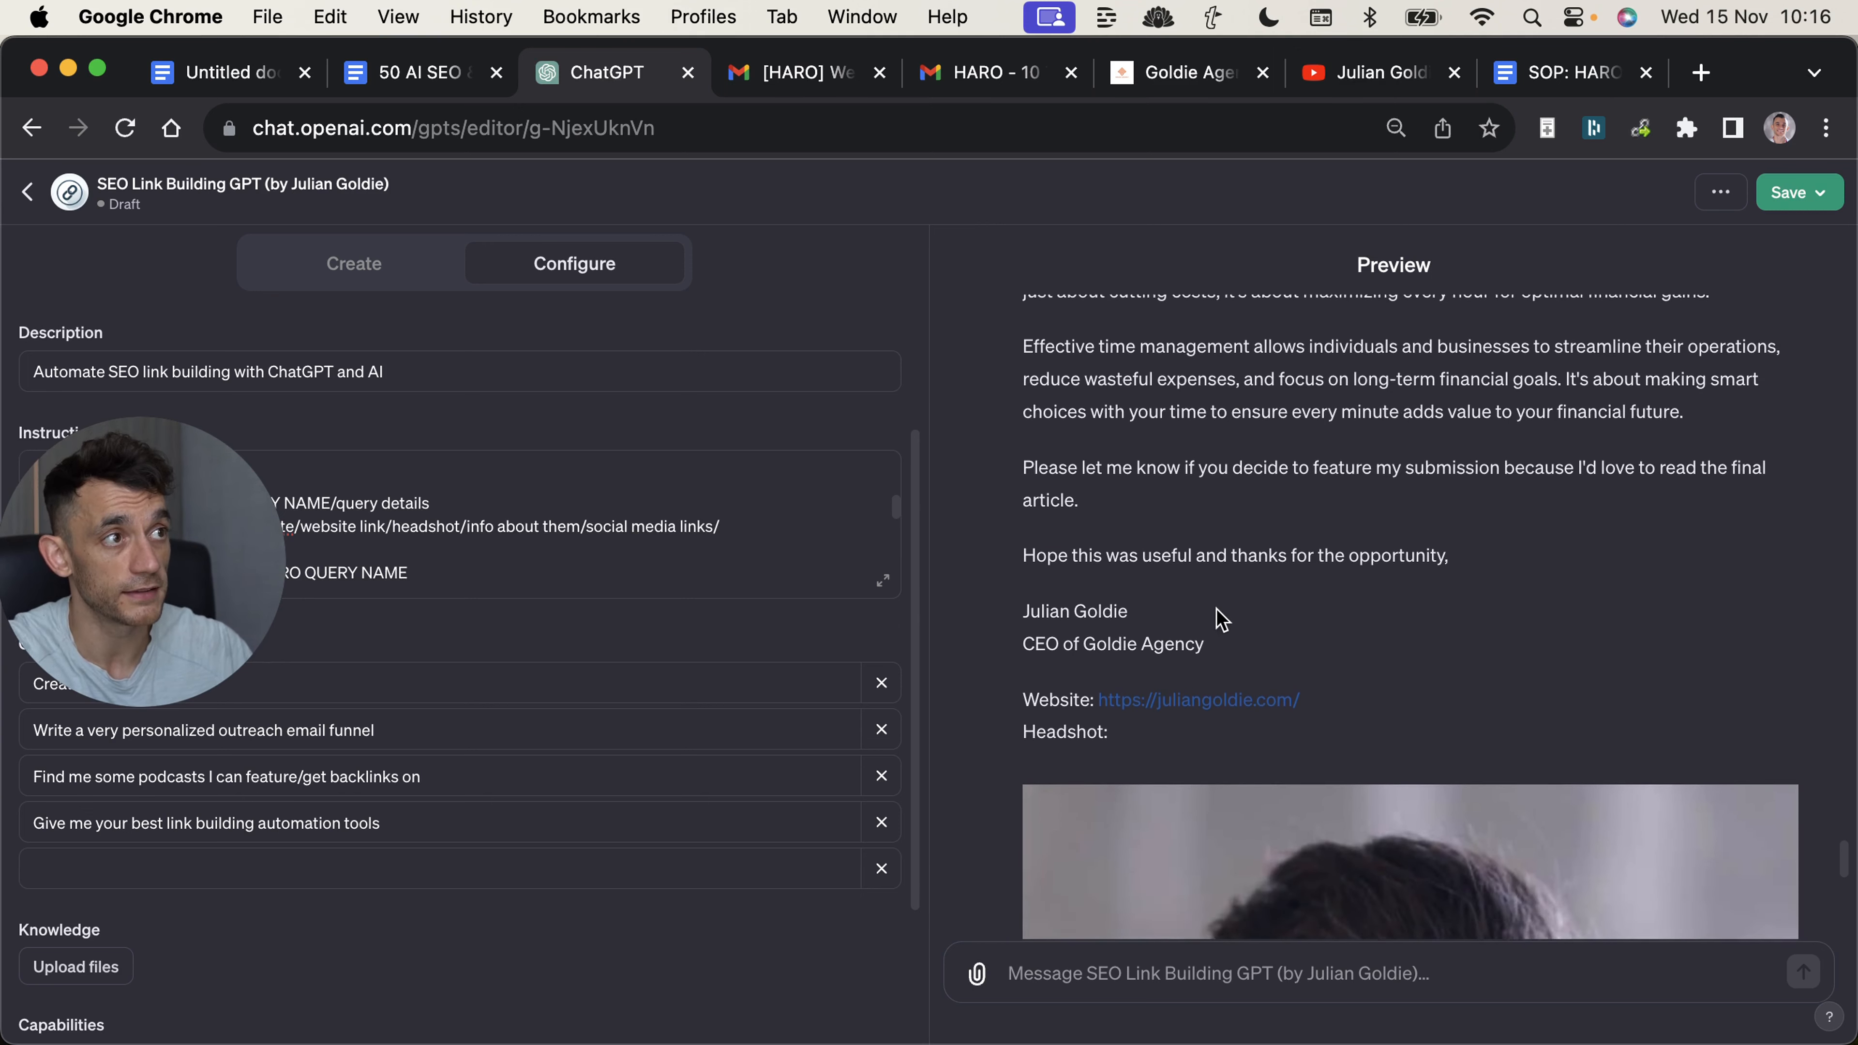
pyautogui.scroll(1, 1216, 608)
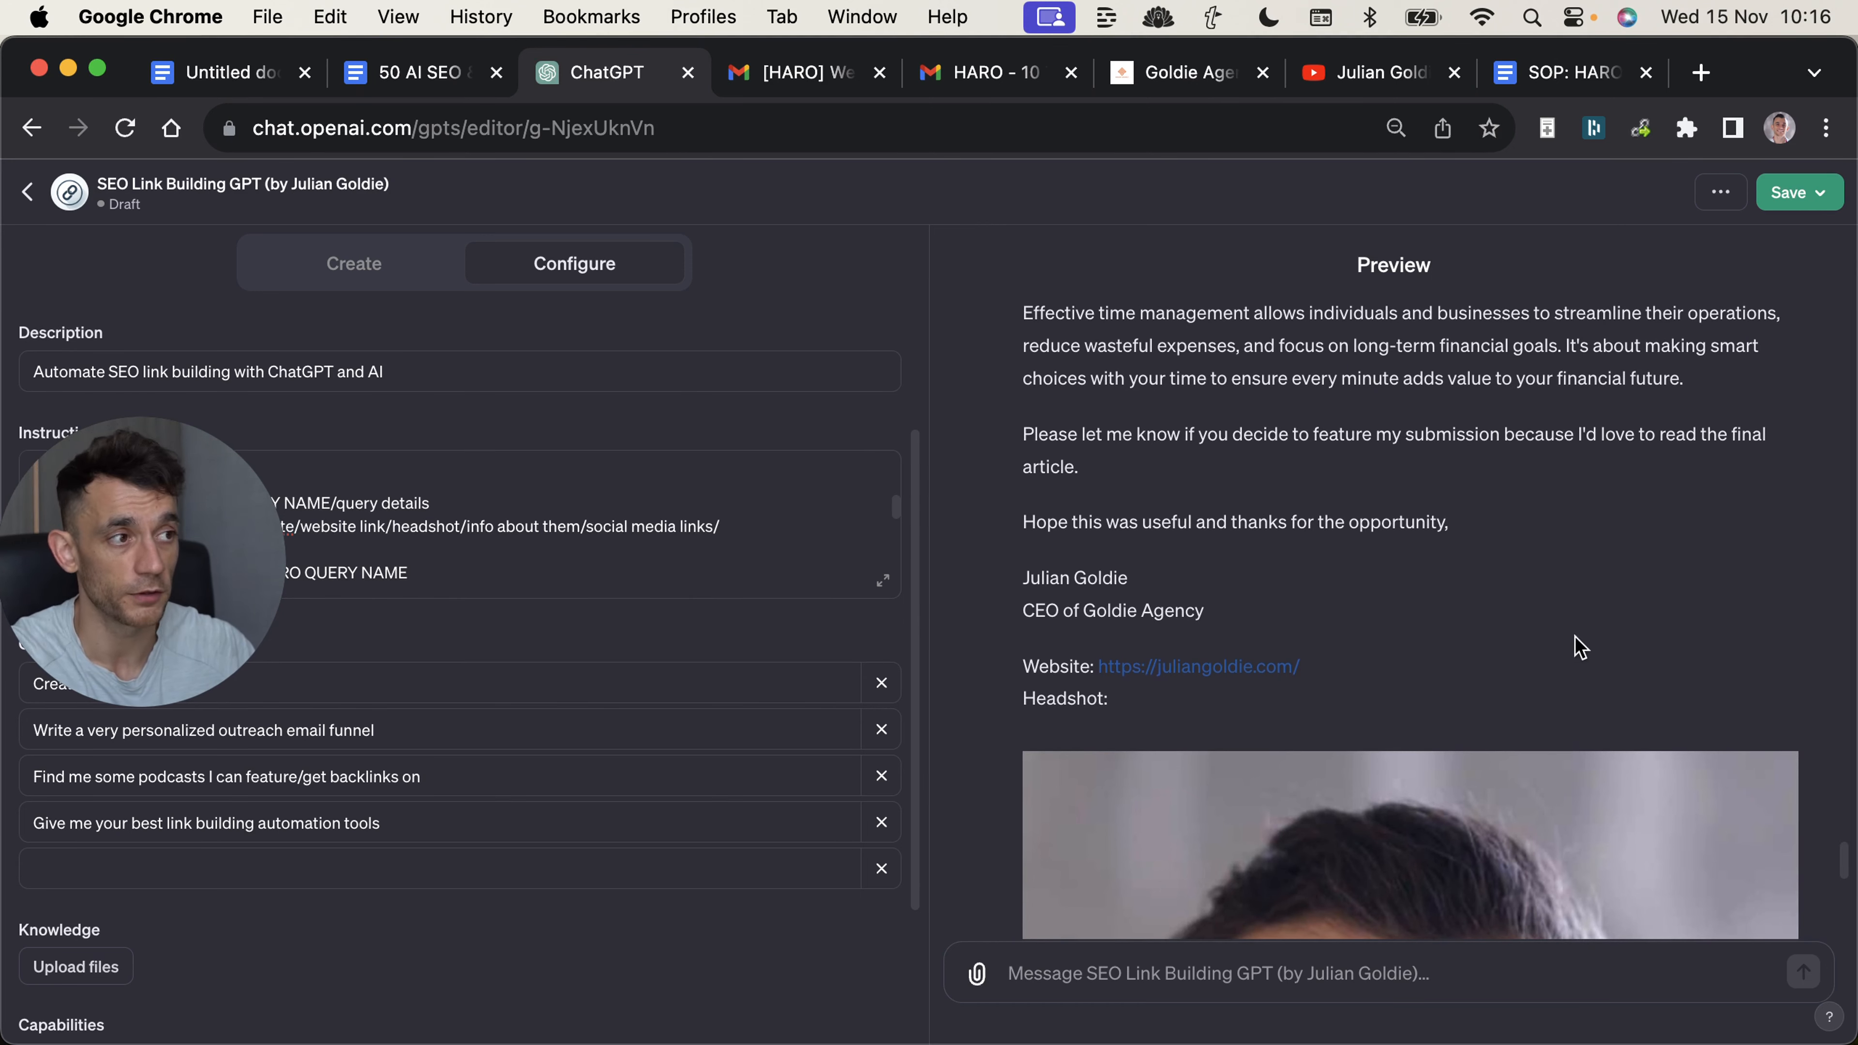
pyautogui.scroll(1, 1100, 583)
pyautogui.moveTo(1023, 584); pyautogui.dragTo(1199, 726)
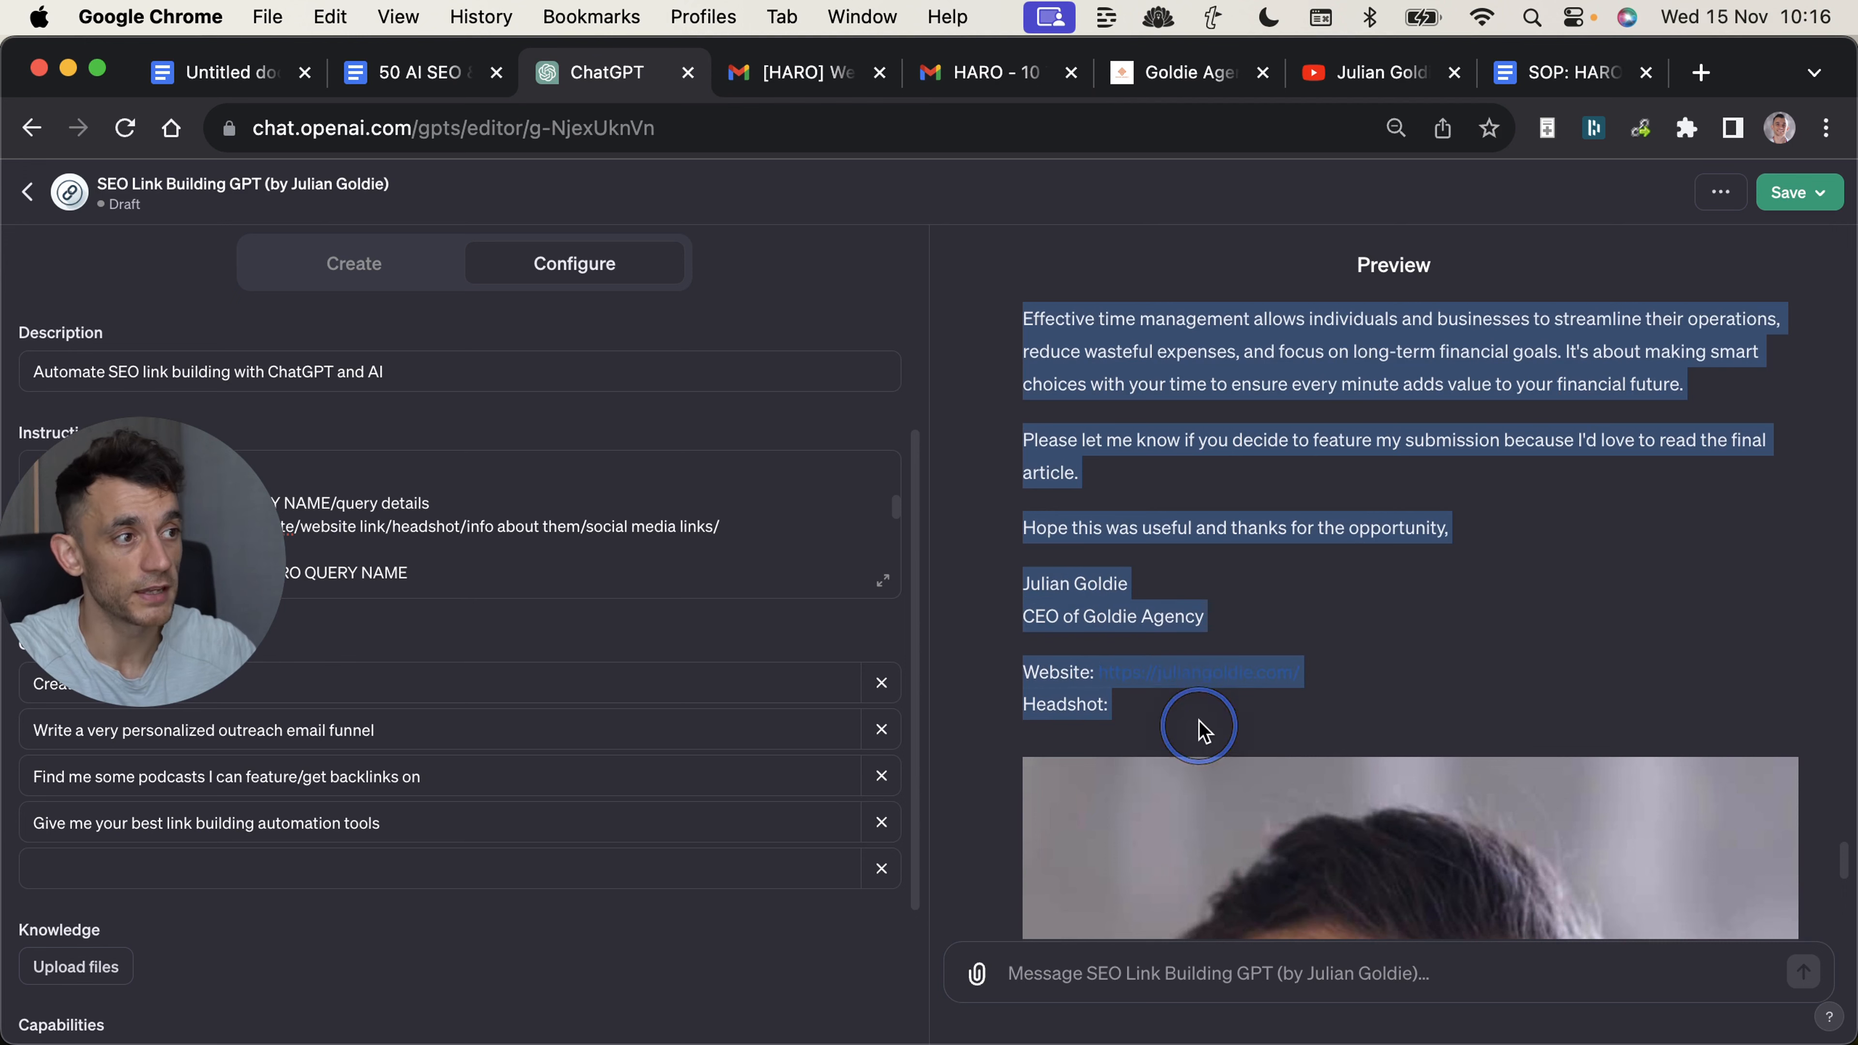
# Reread the generated pitch's closing and signature, and compare them with the sent HARO reply in Gmail.
pyautogui.click(1182, 714)
pyautogui.scroll(3, 1201, 431)
pyautogui.scroll(-5, 1205, 440)
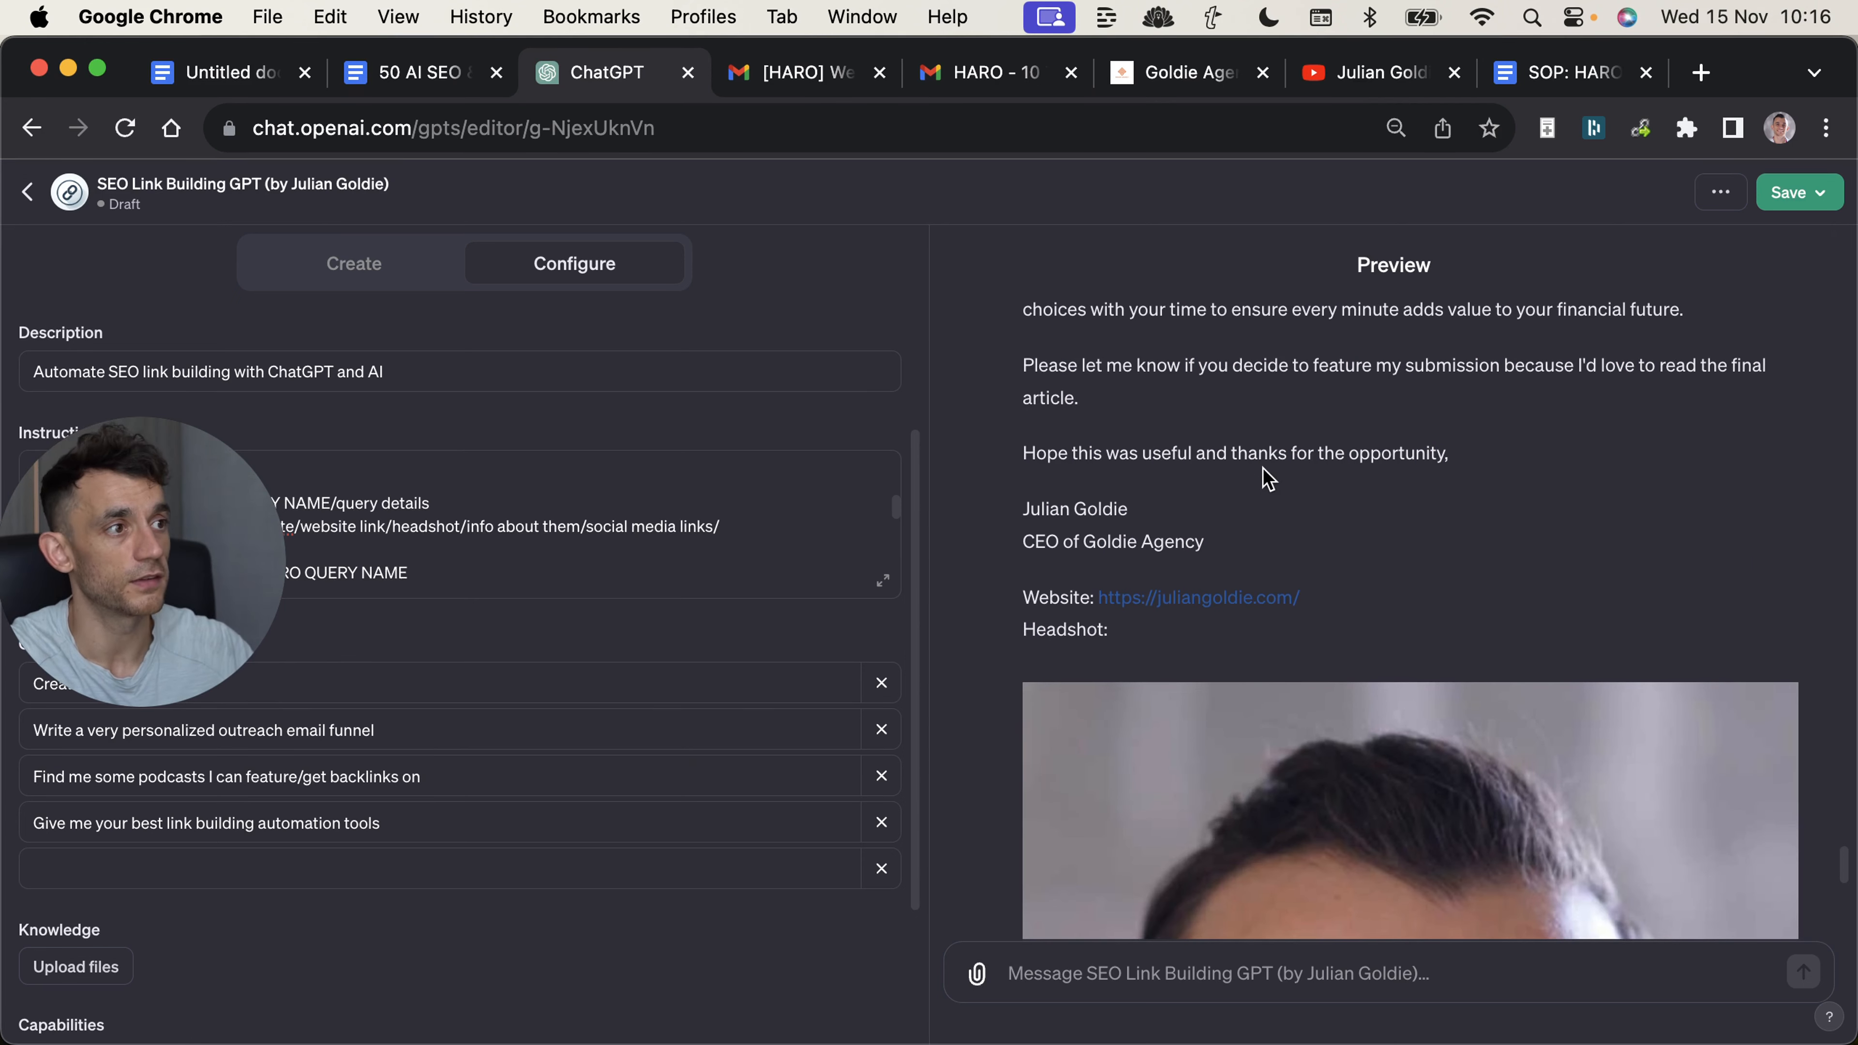
pyautogui.scroll(1, 1264, 482)
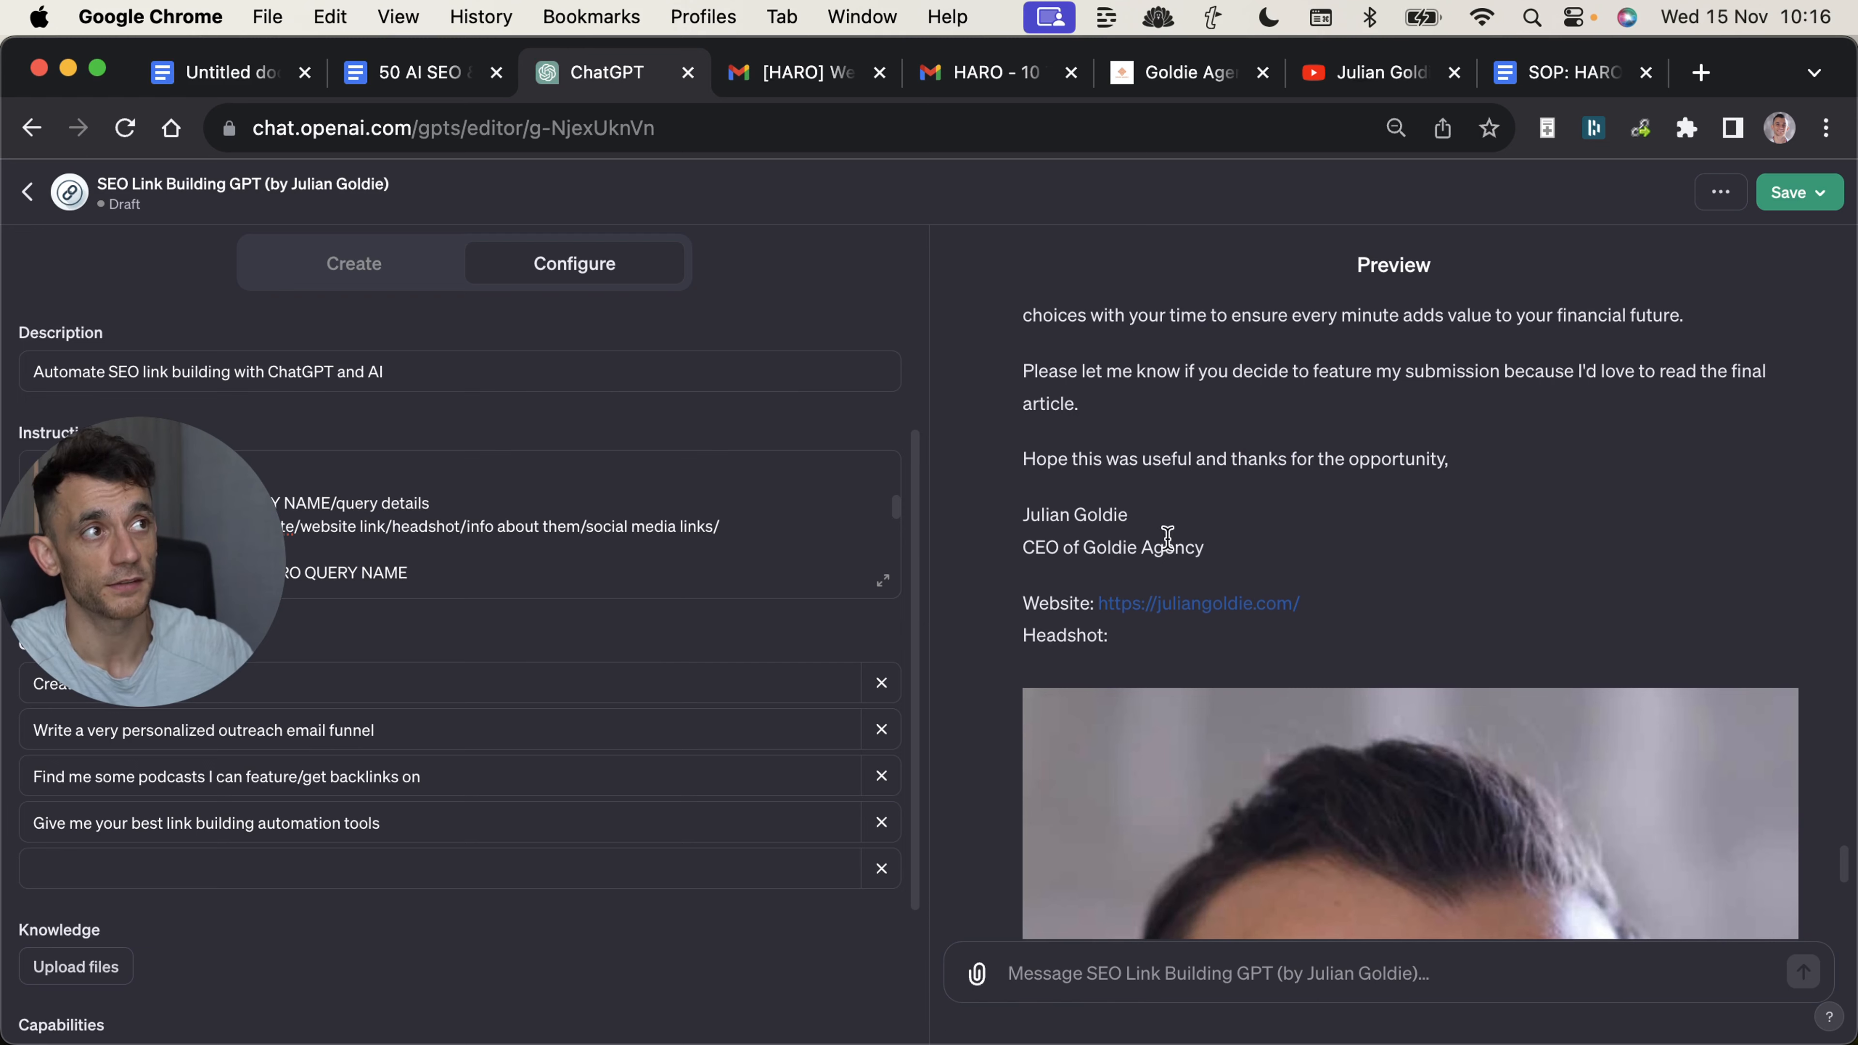
pyautogui.scroll(-1, 1169, 535)
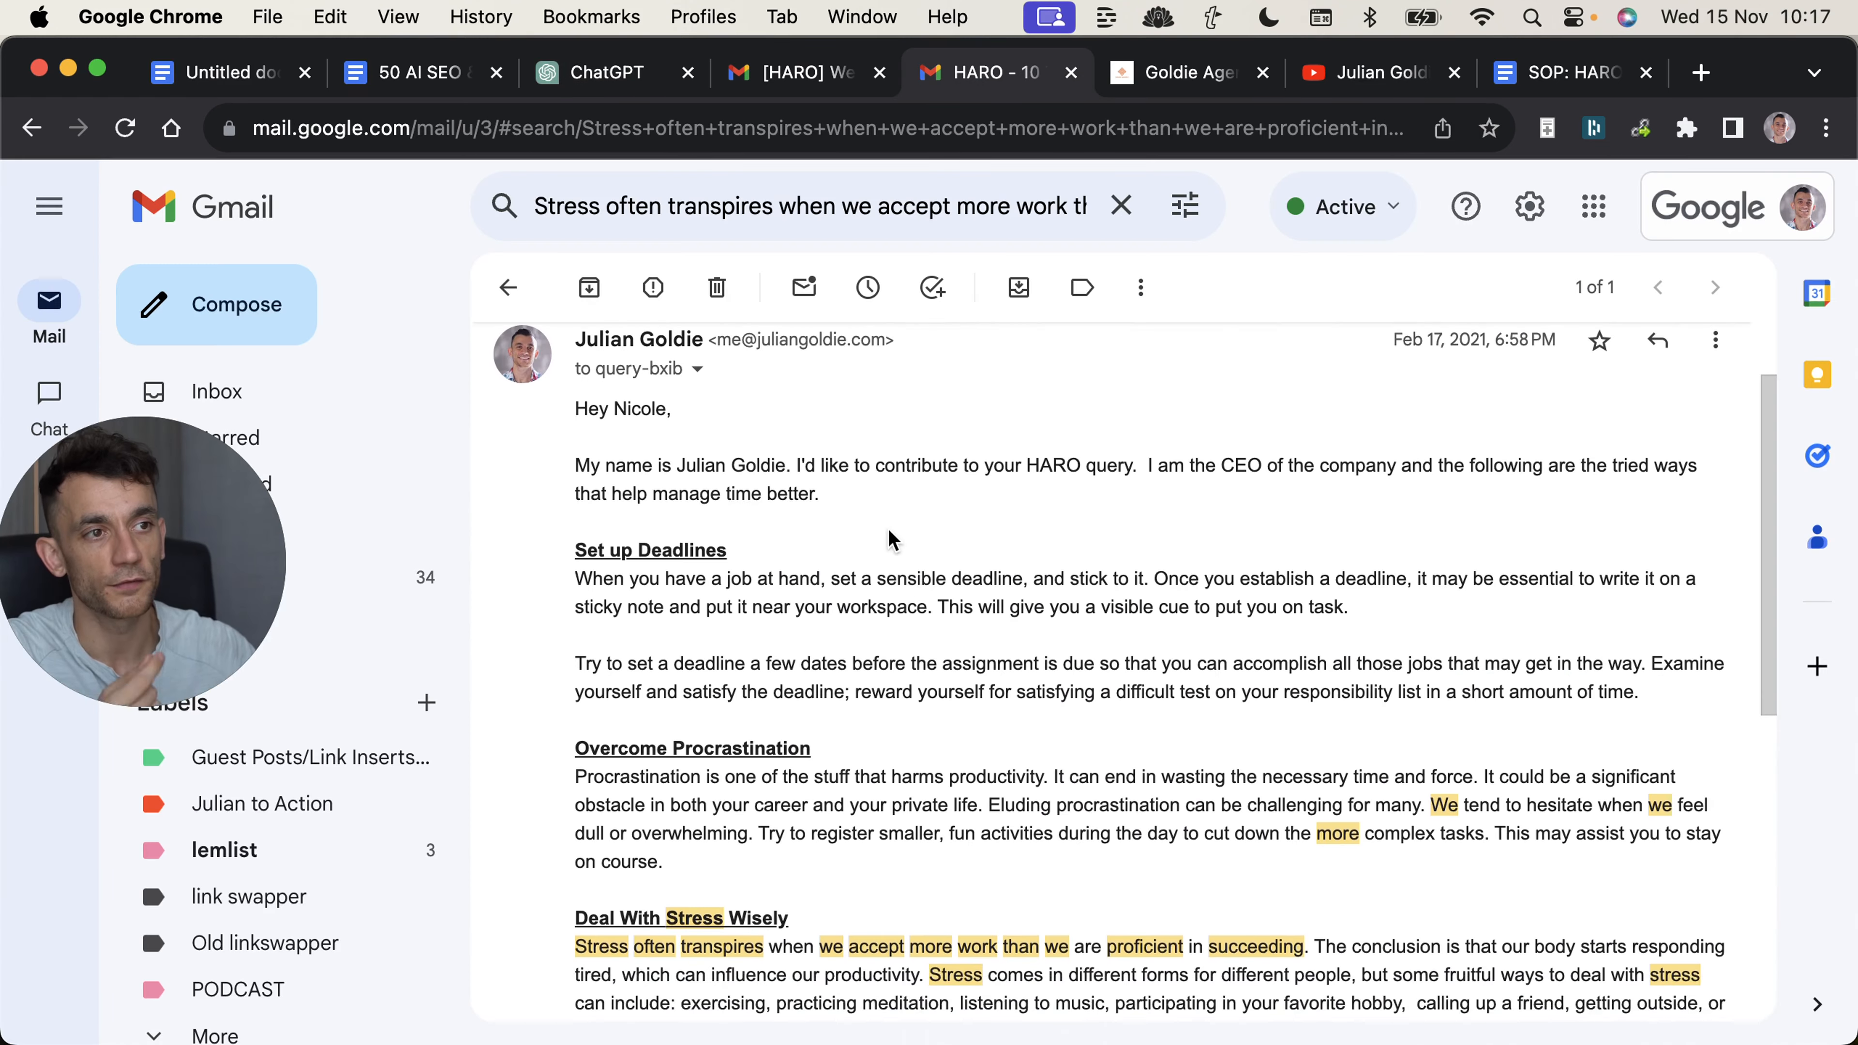
pyautogui.scroll(-6, 876, 521)
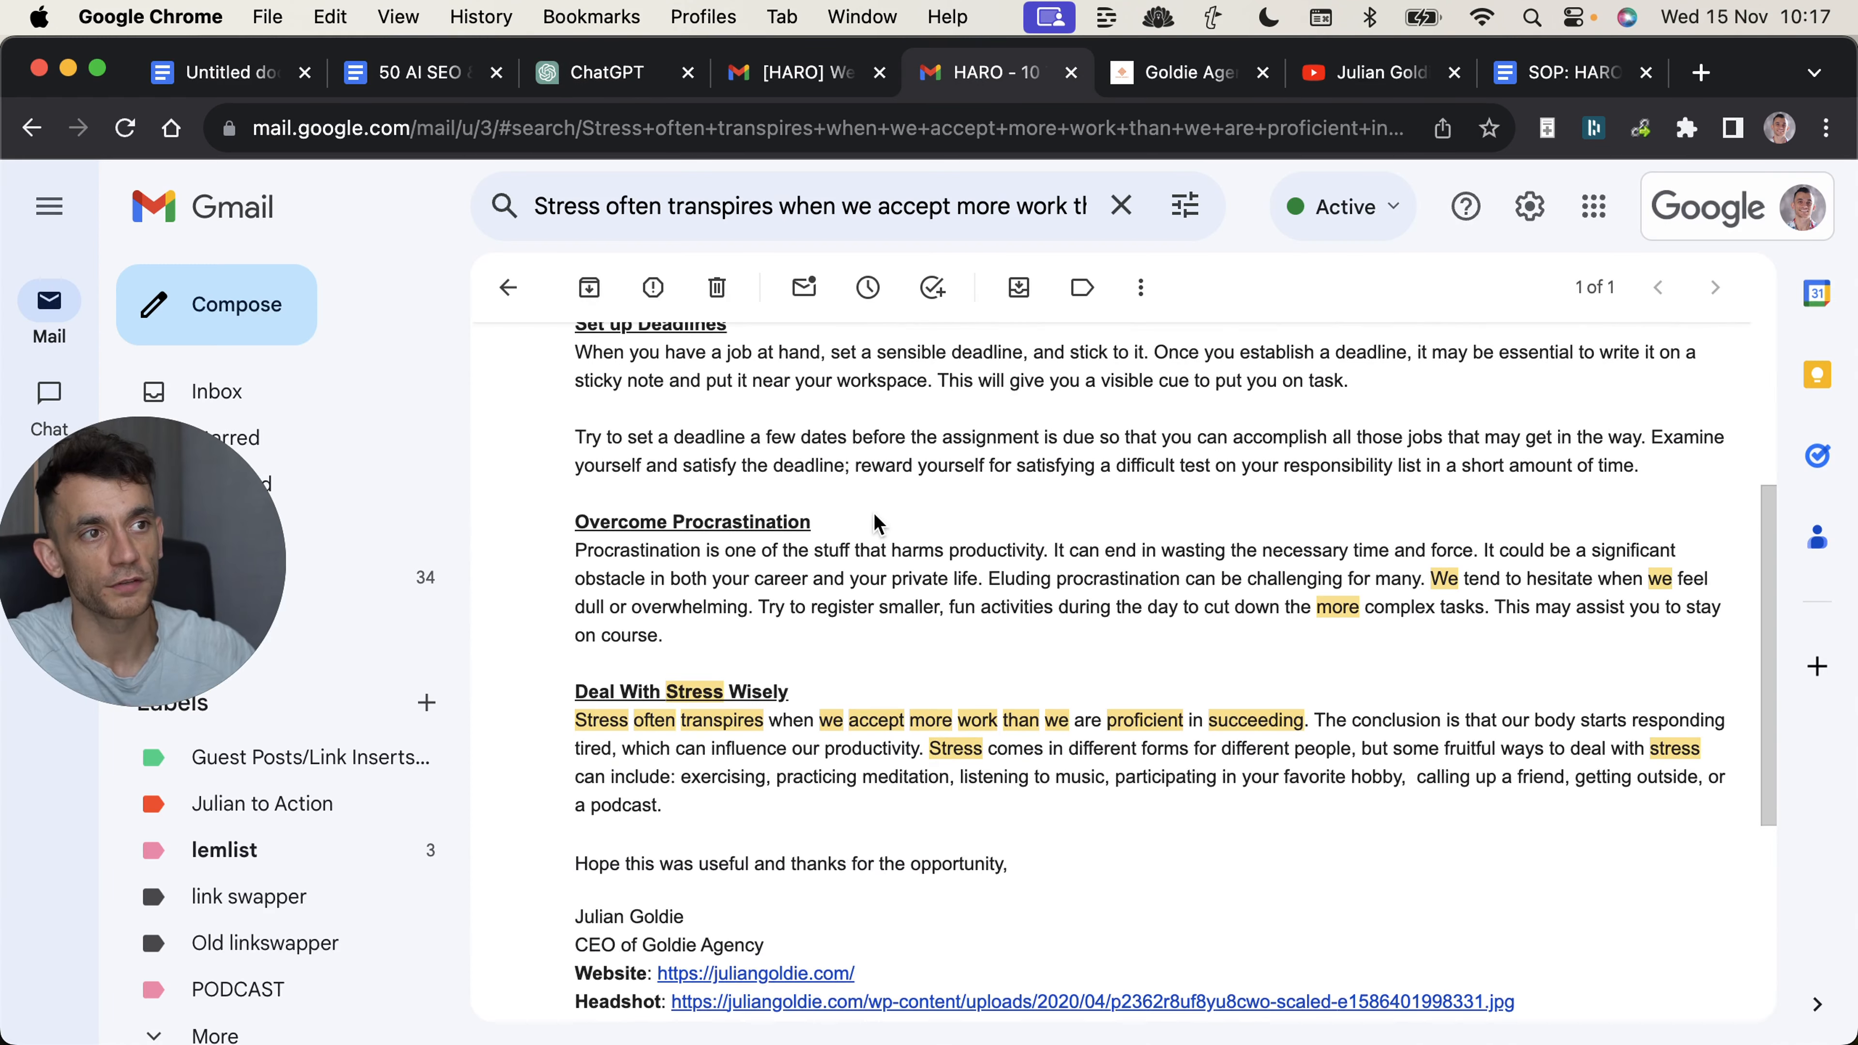
pyautogui.scroll(-5, 885, 585)
pyautogui.scroll(12, 884, 593)
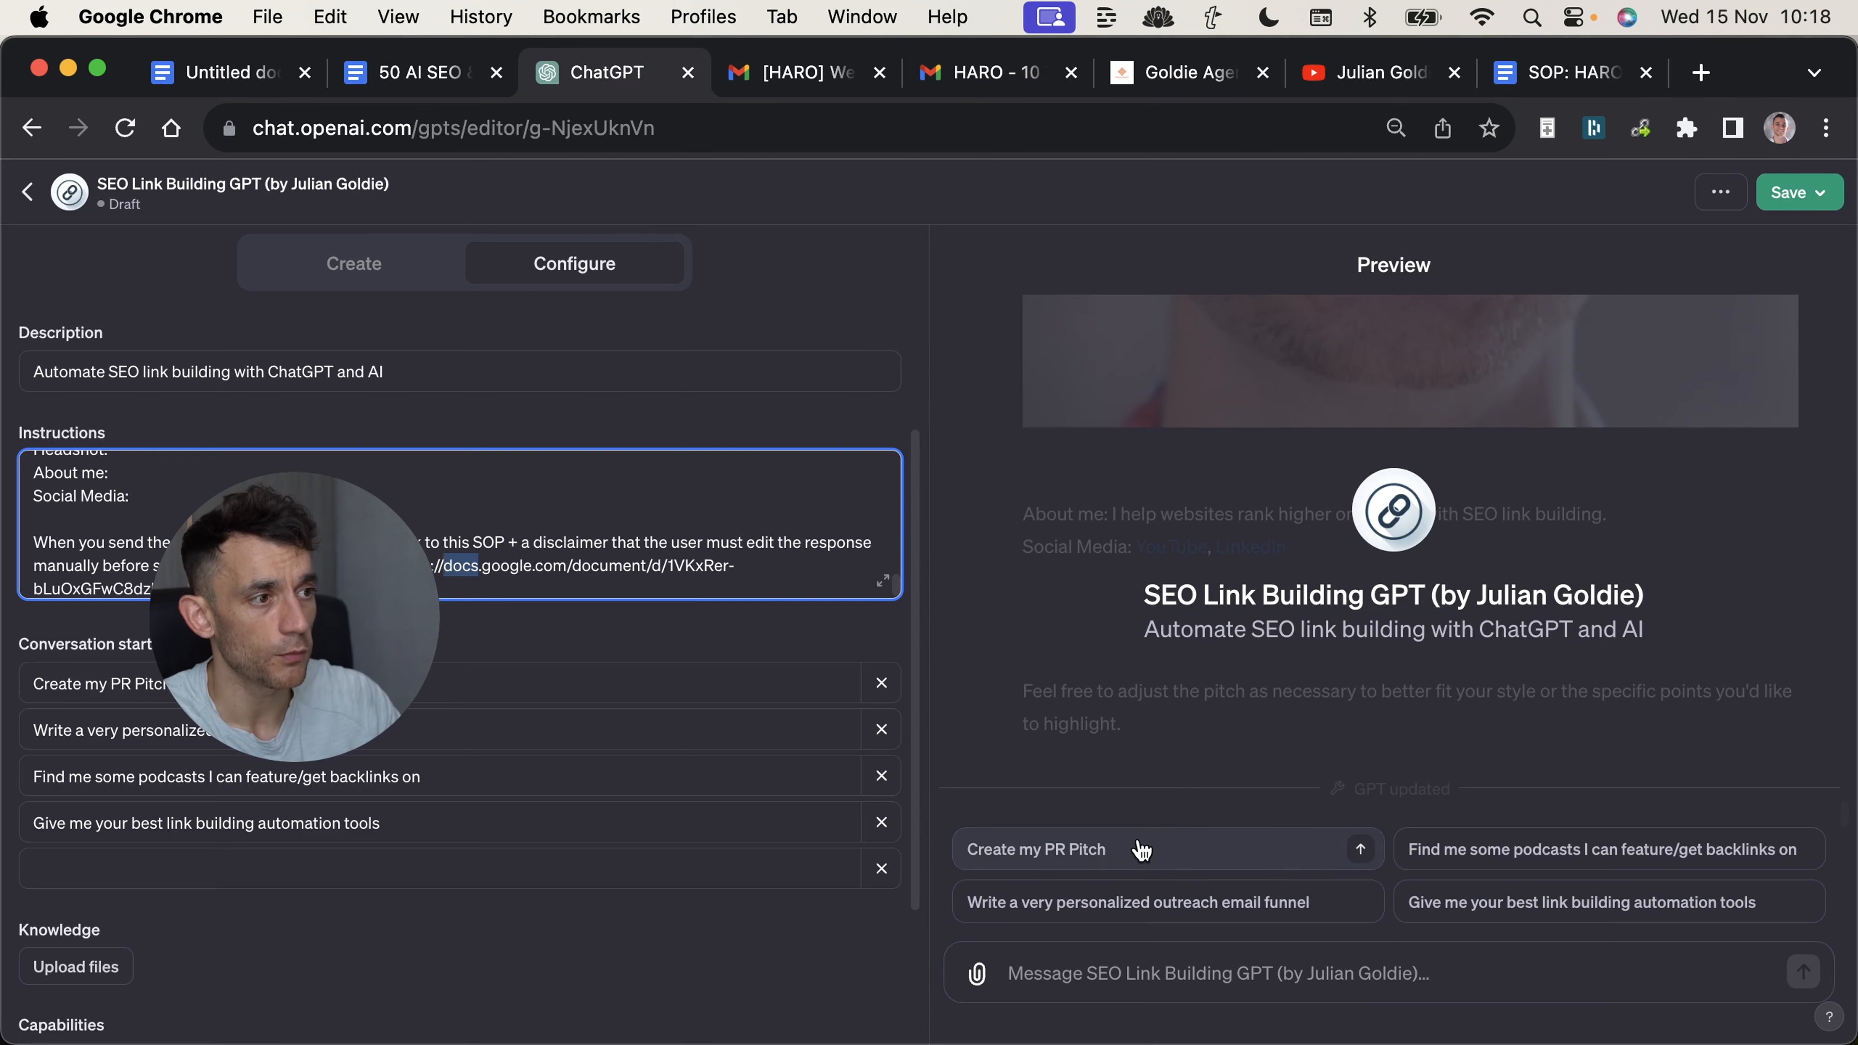
# Run the "Create my PR Pitch" starter in the preview, and review the "10 Time Management Tips" HARO query in Gmail.
pyautogui.click(1141, 851)
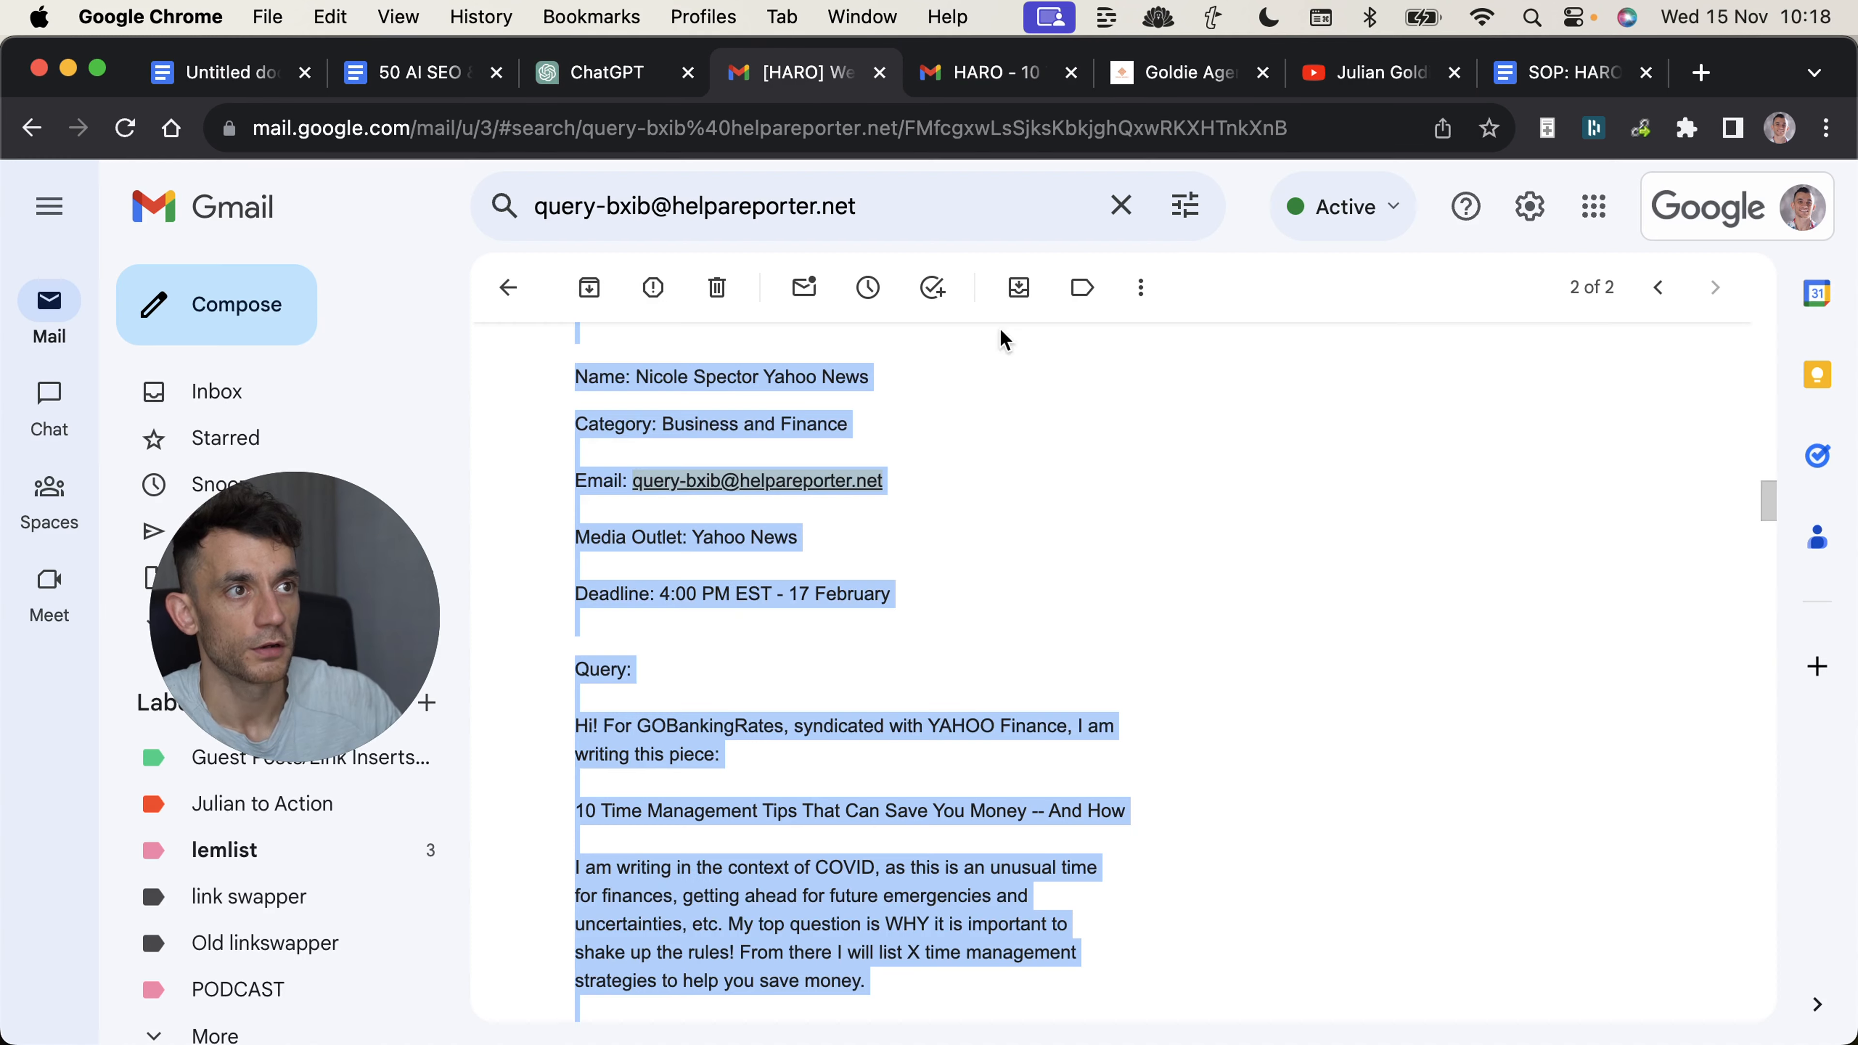
pyautogui.scroll(3, 808, 449)
pyautogui.scroll(-2, 816, 545)
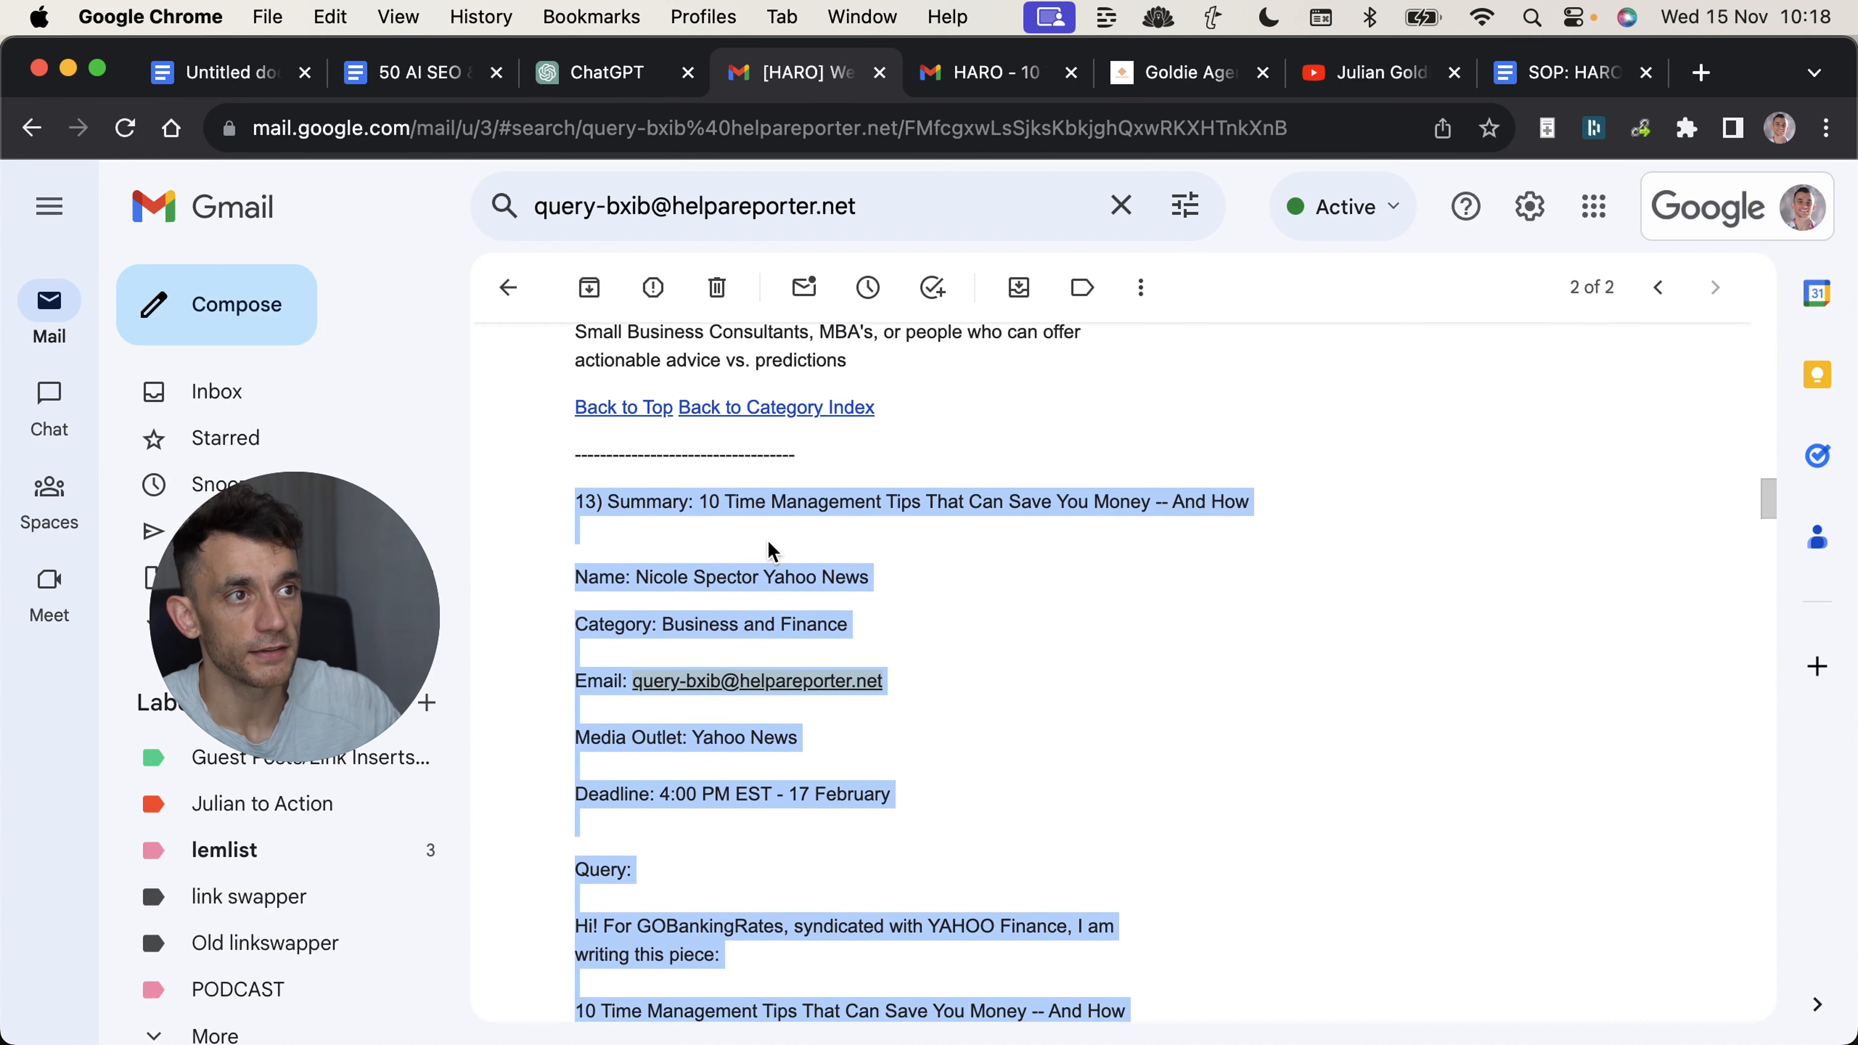
pyautogui.scroll(-2, 816, 545)
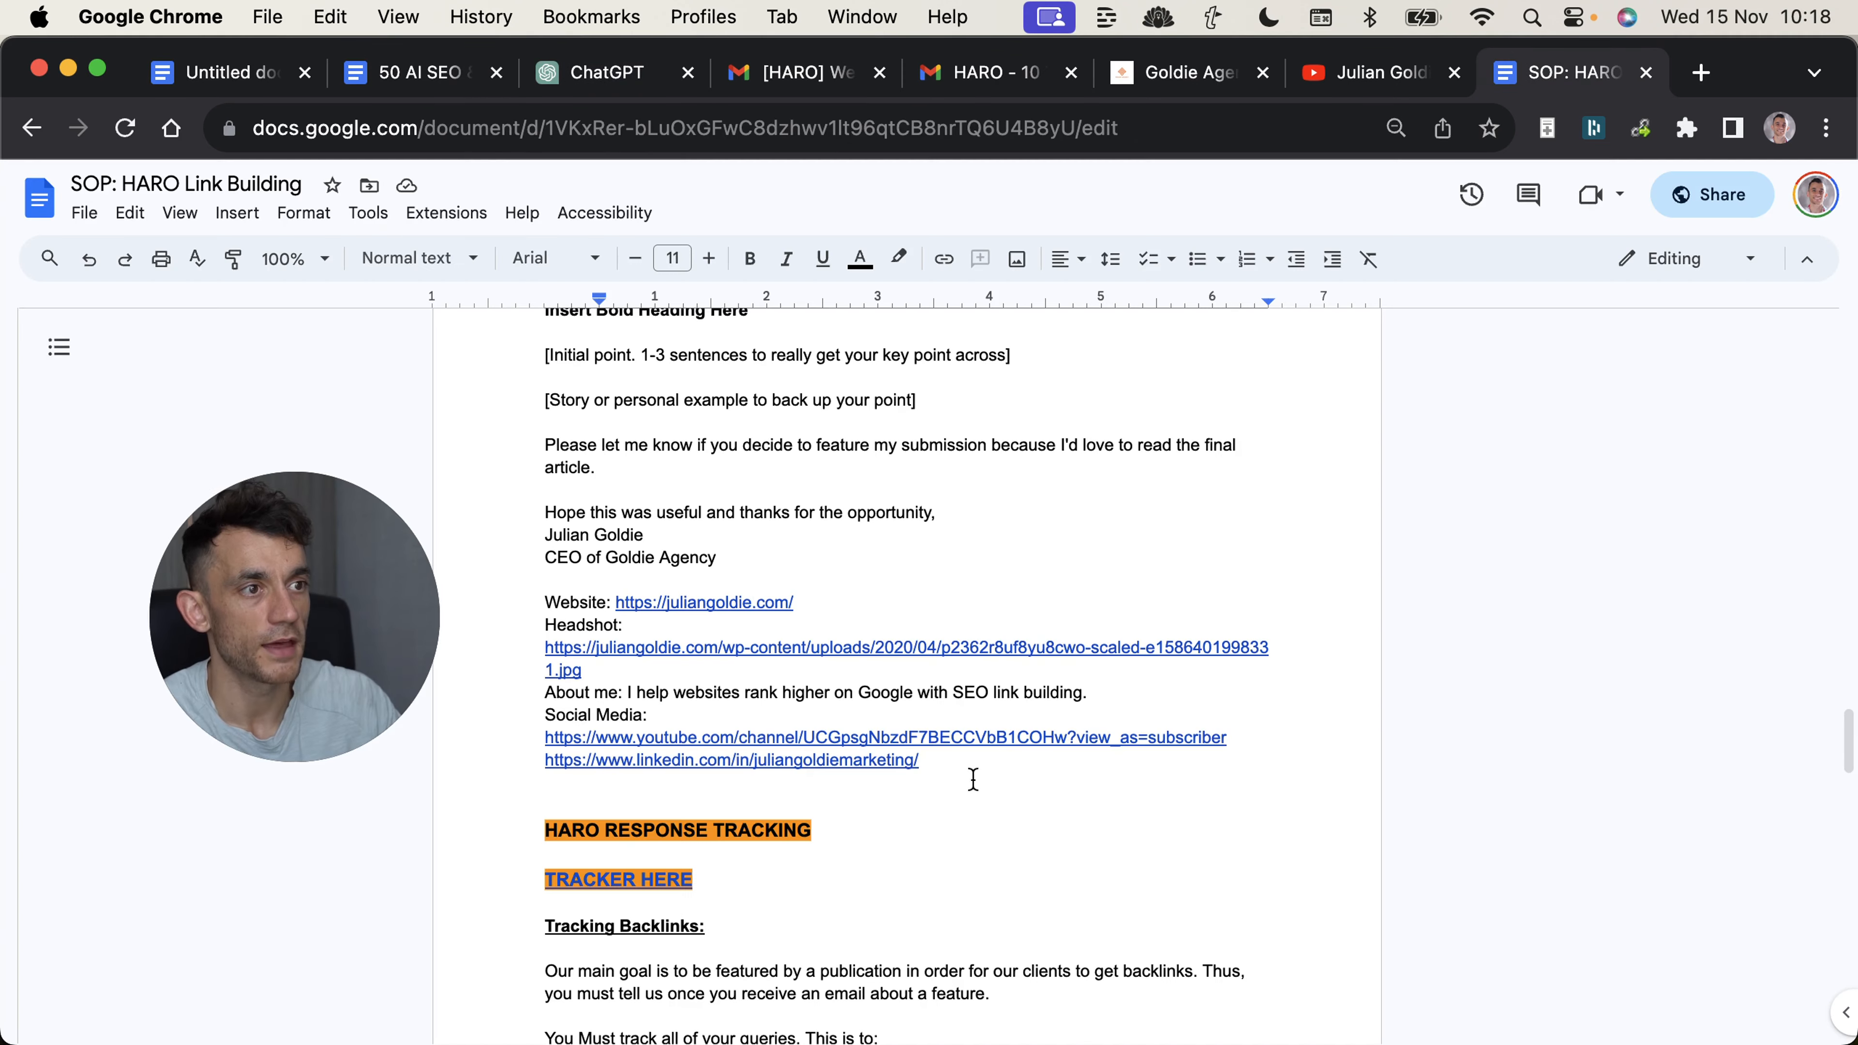
pyautogui.moveTo(925, 761); pyautogui.dragTo(485, 541)
pyautogui.moveTo(577, 503); pyautogui.dragTo(485, 540)
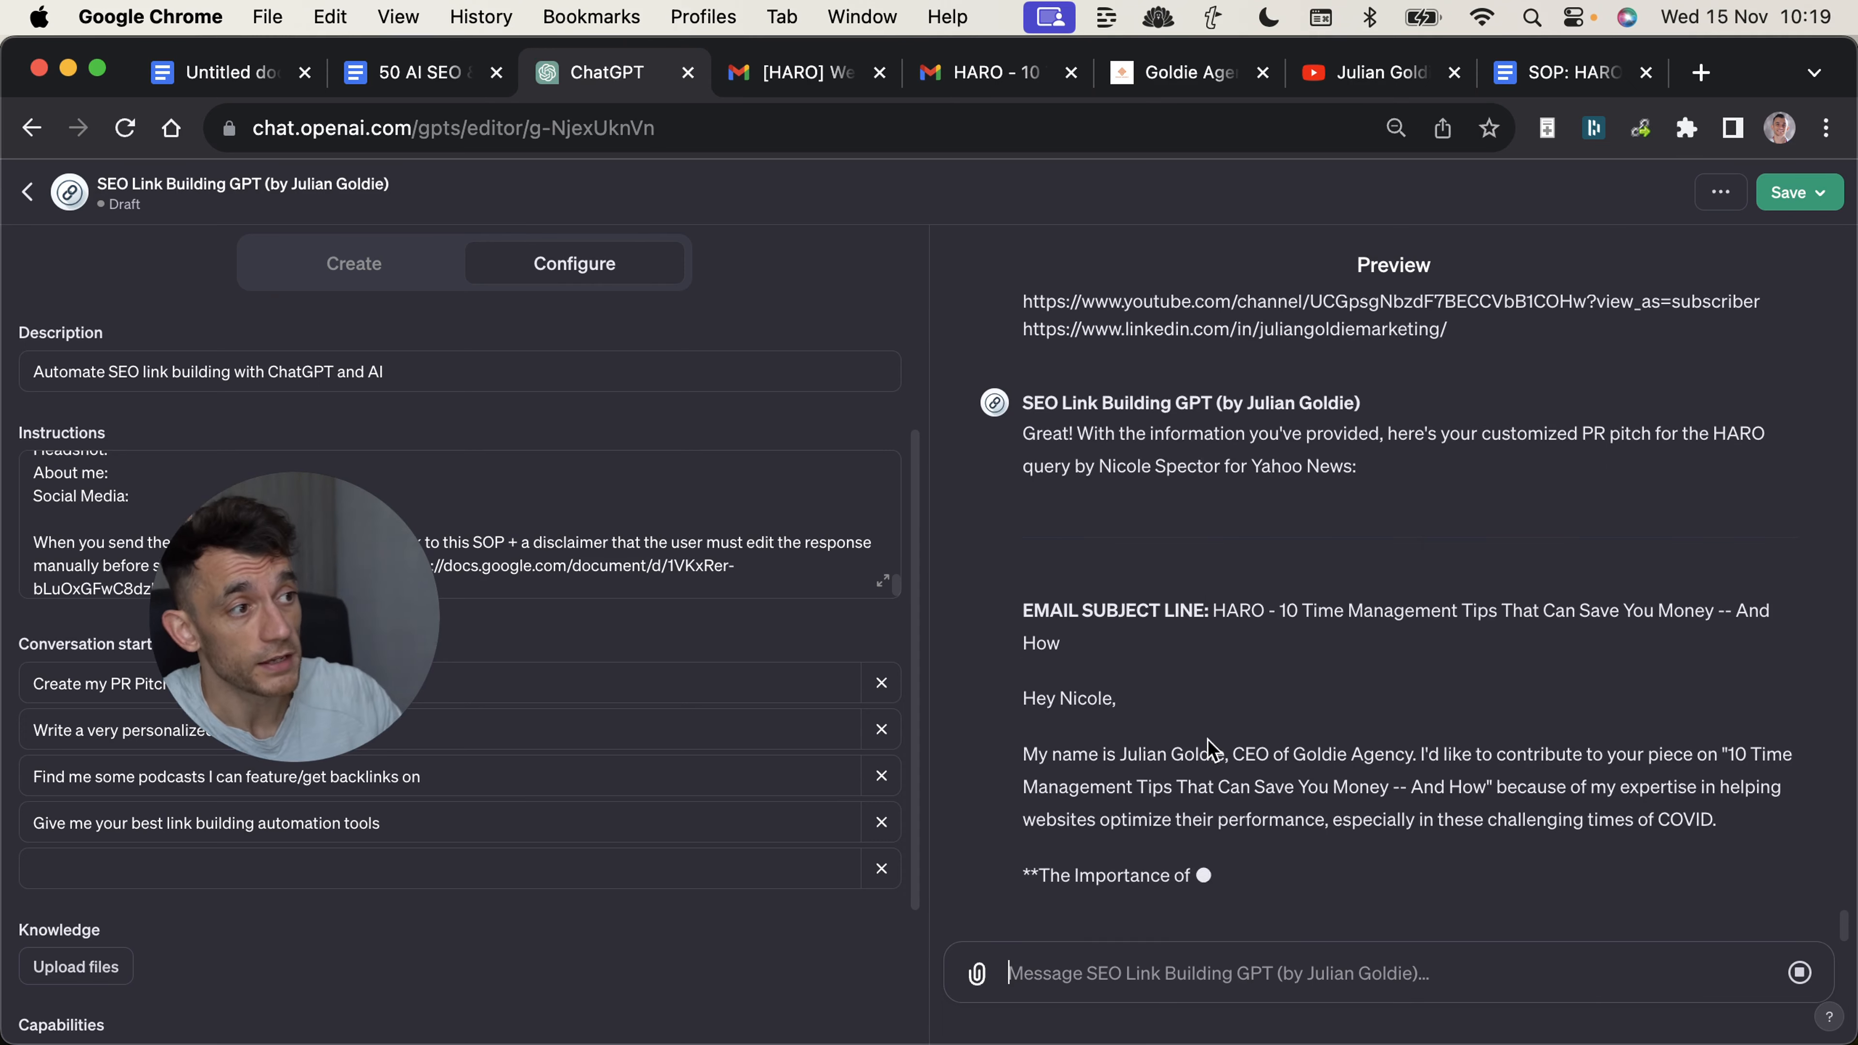
# Check the new pitch against the HARO query in Gmail, and highlight its social media lines and the disclaimer about editing before sending.
pyautogui.click(1292, 639)
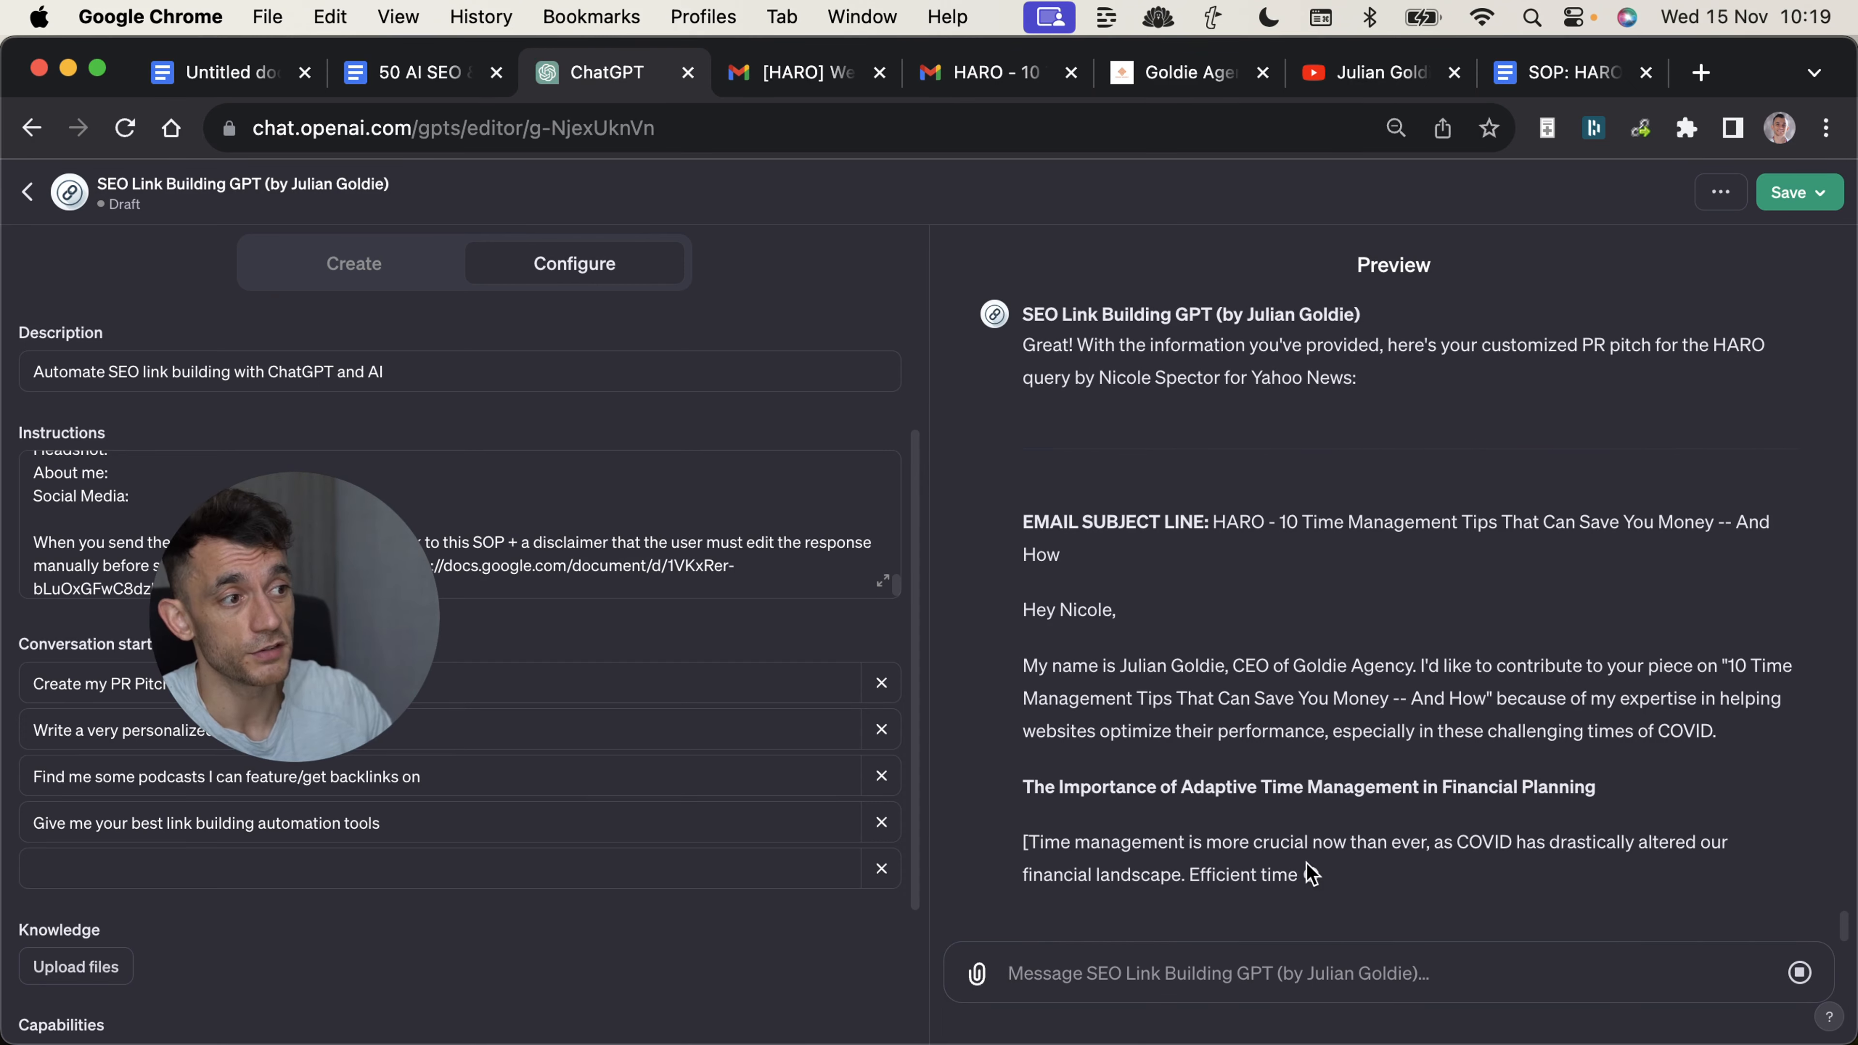
pyautogui.click(788, 76)
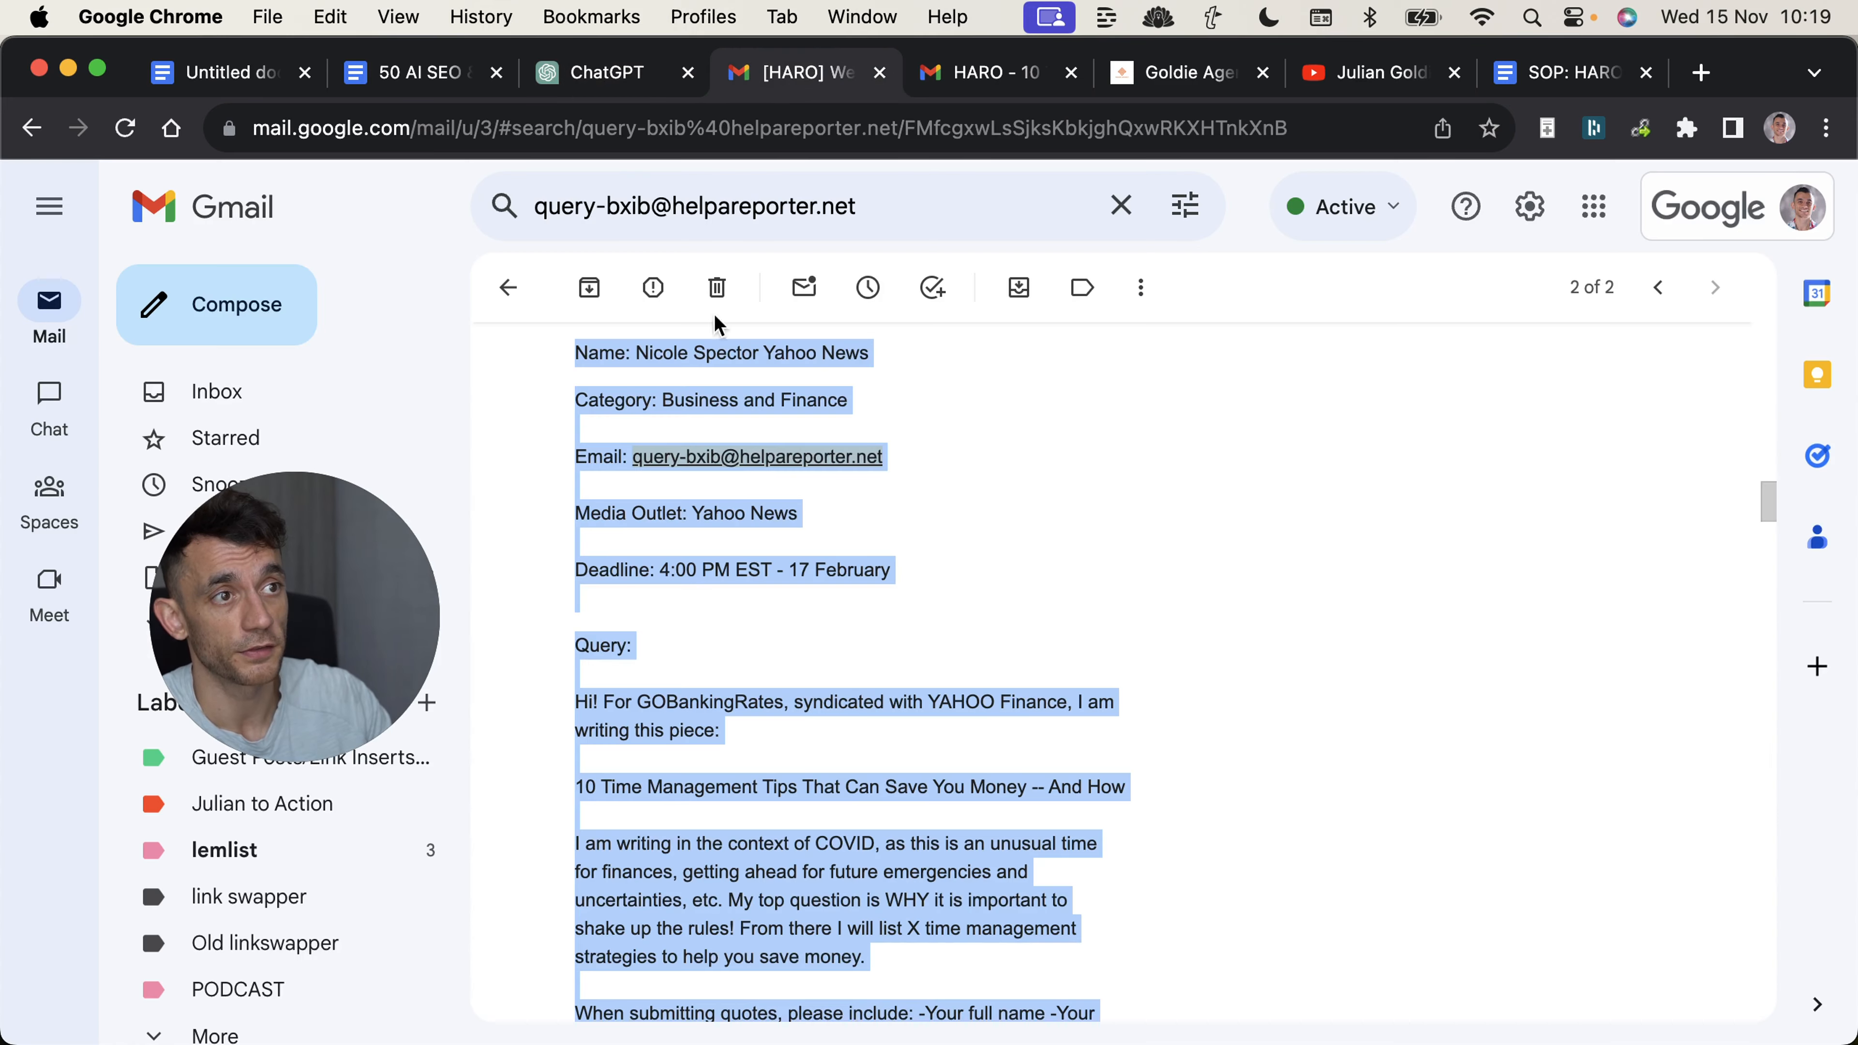
pyautogui.click(585, 72)
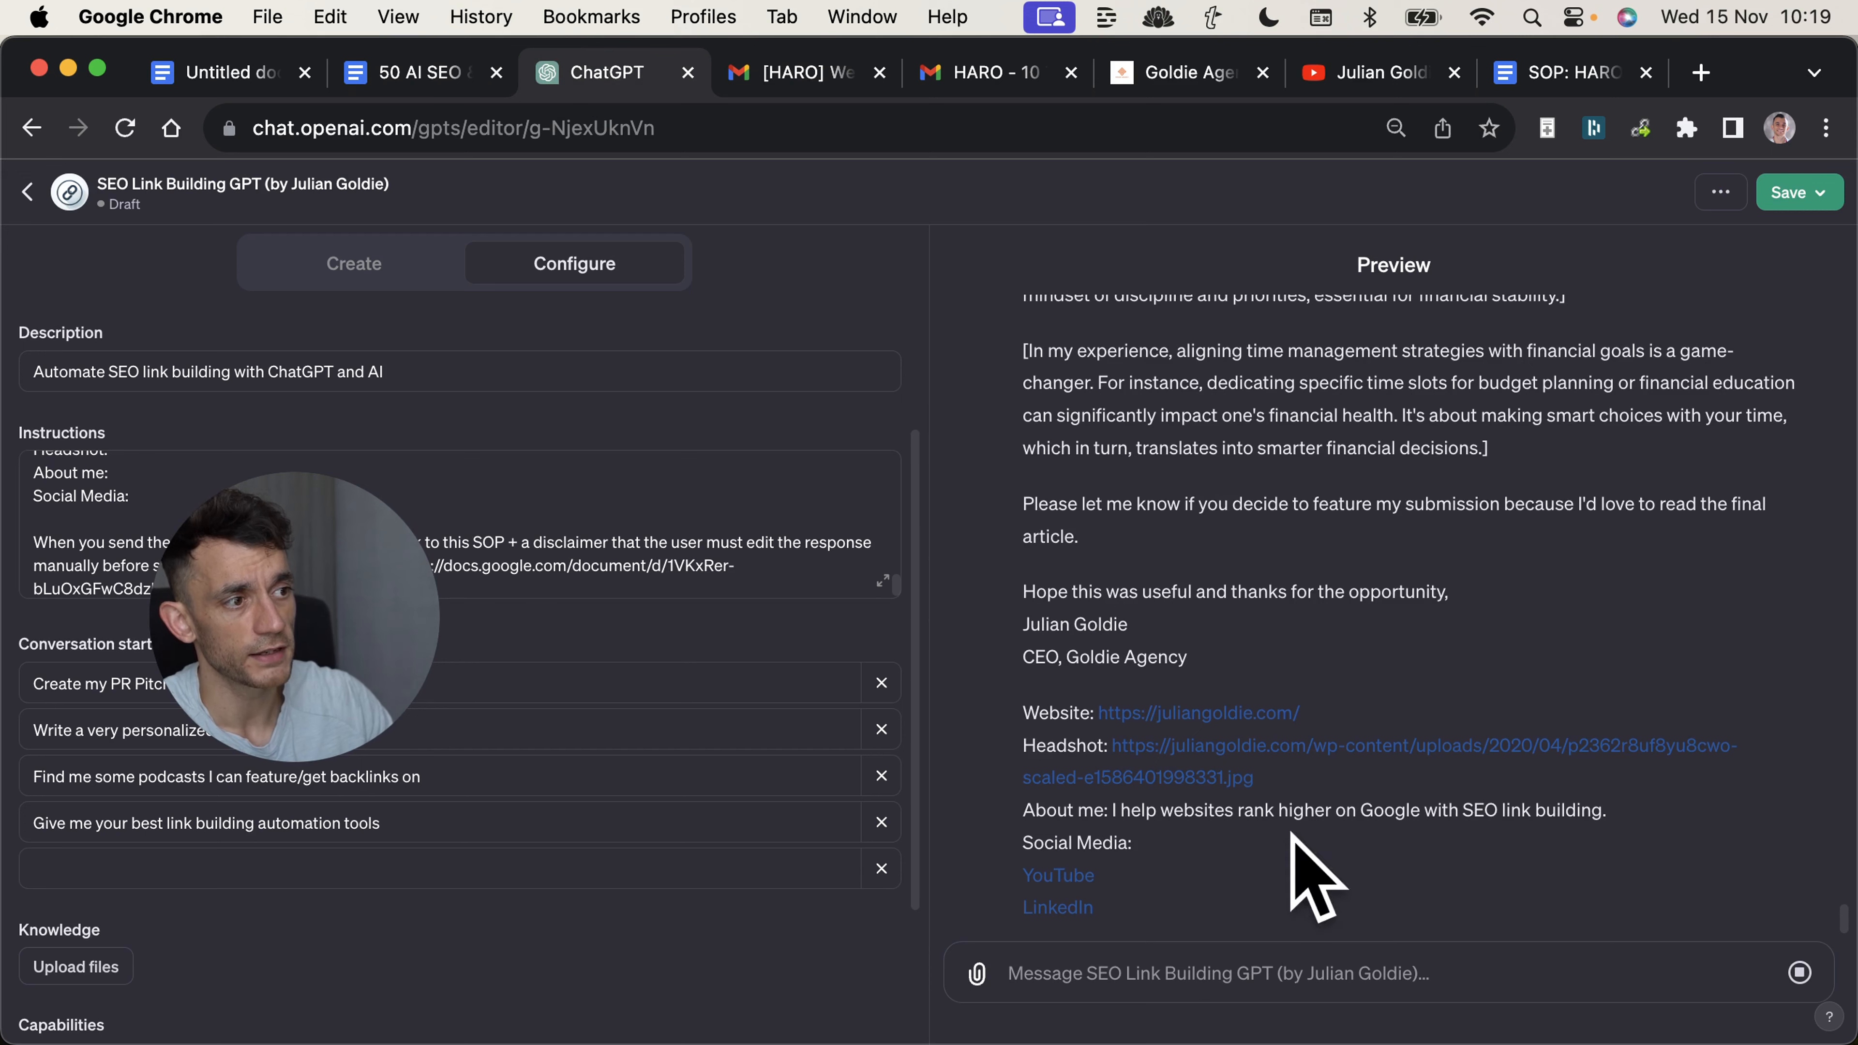
pyautogui.moveTo(1012, 847); pyautogui.dragTo(1359, 830)
pyautogui.click(1359, 830)
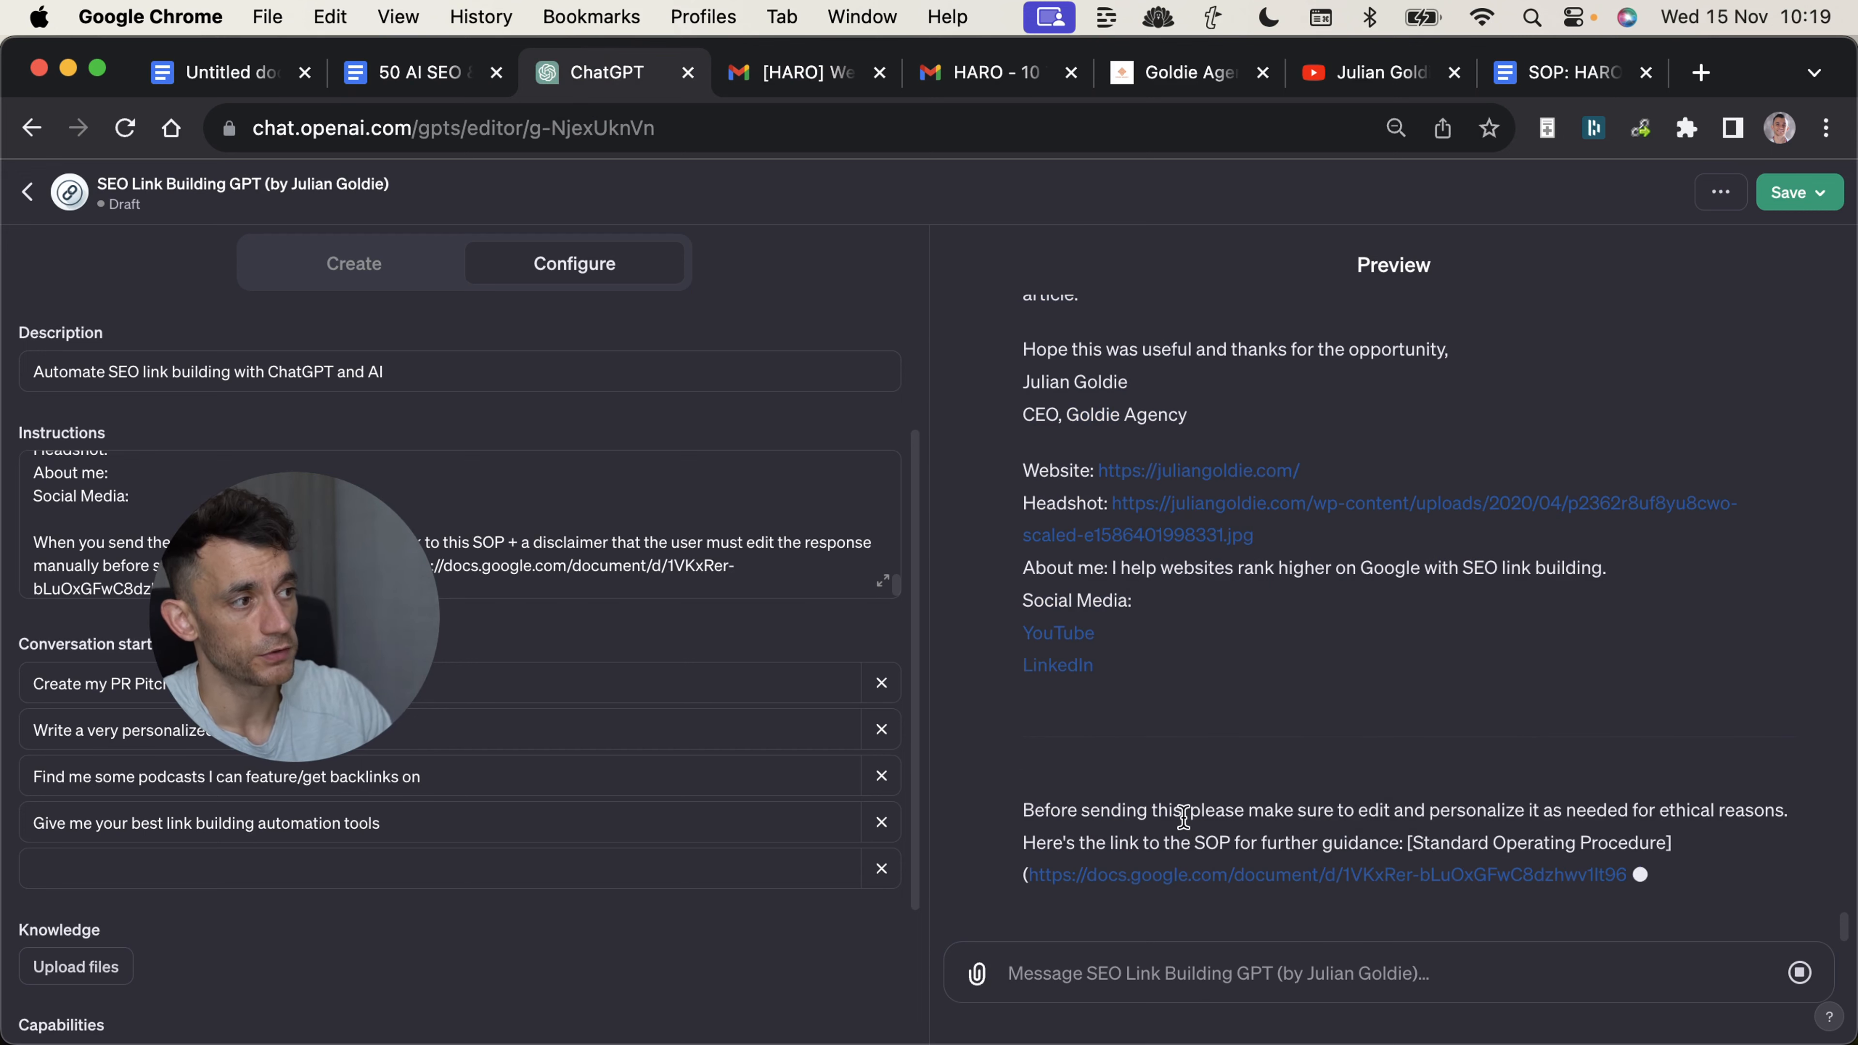
pyautogui.moveTo(1183, 815); pyautogui.dragTo(1783, 799)
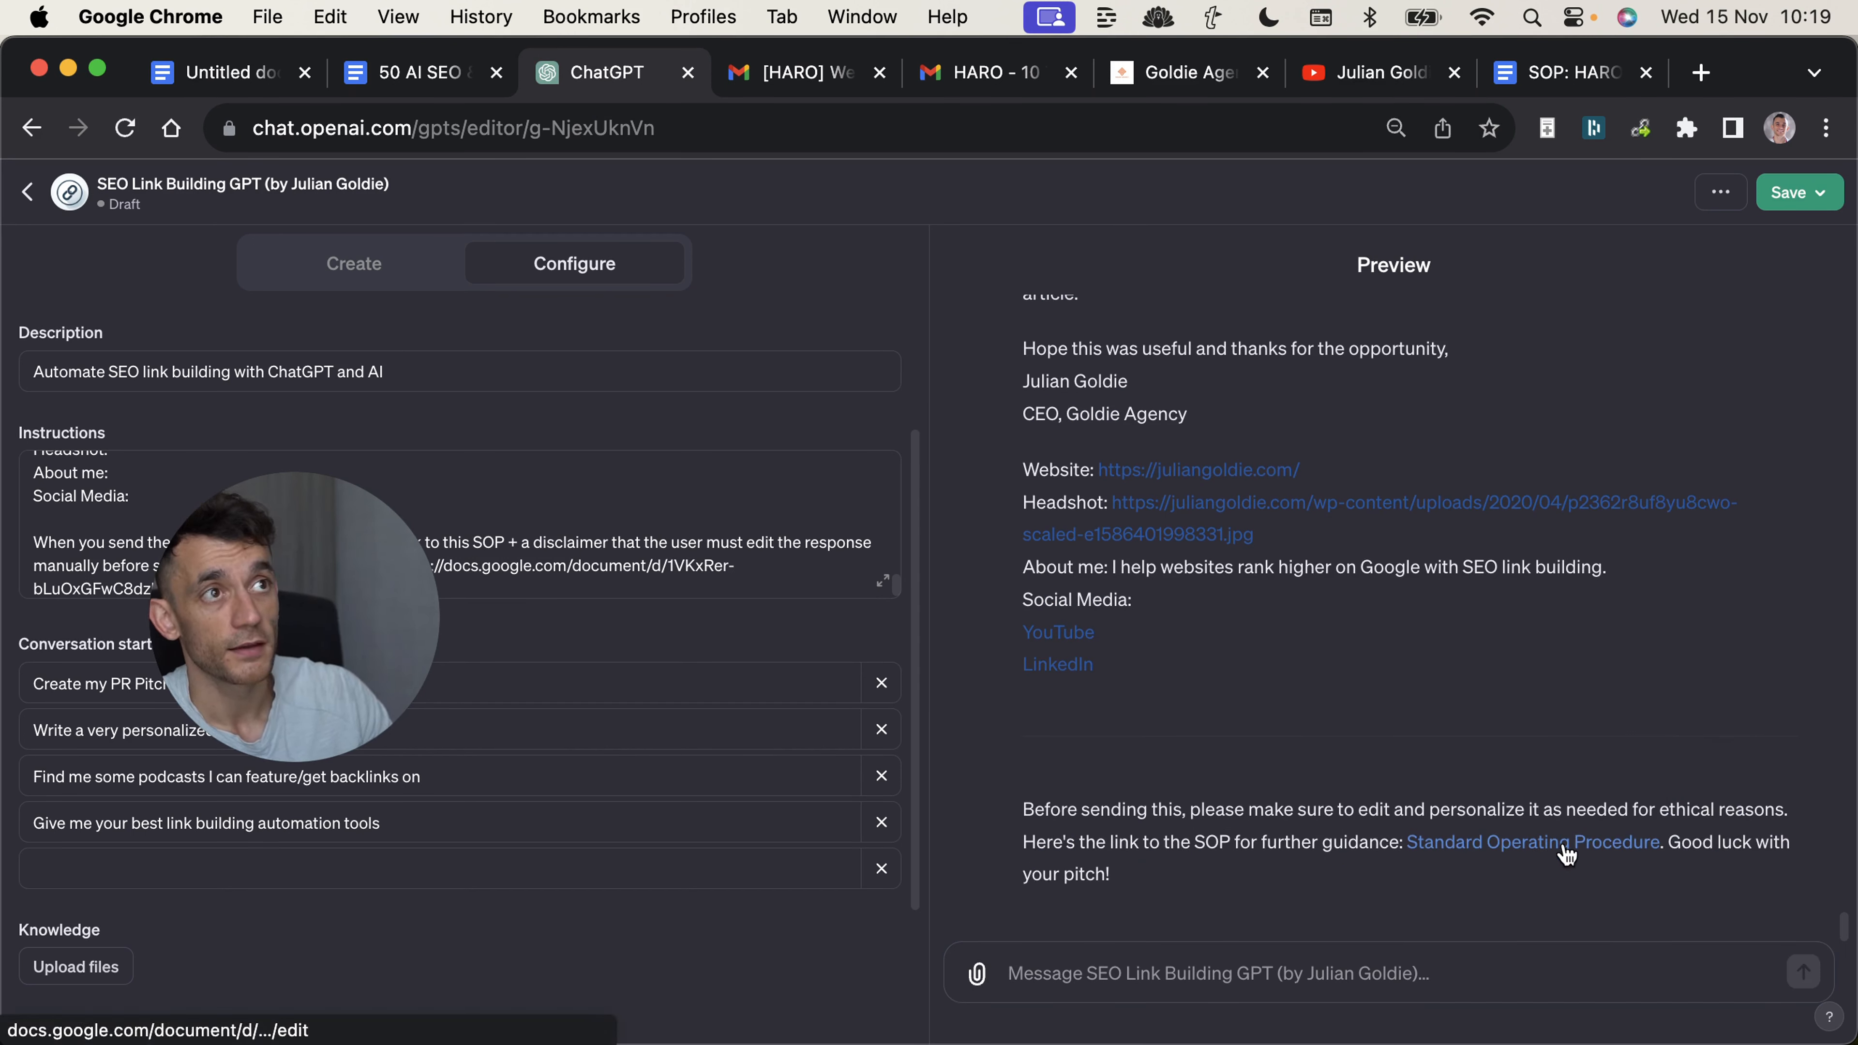
# Open the Standard Operating Procedure link from the reply, skim the HARO Link Building document, and close it.
pyautogui.click(1566, 845)
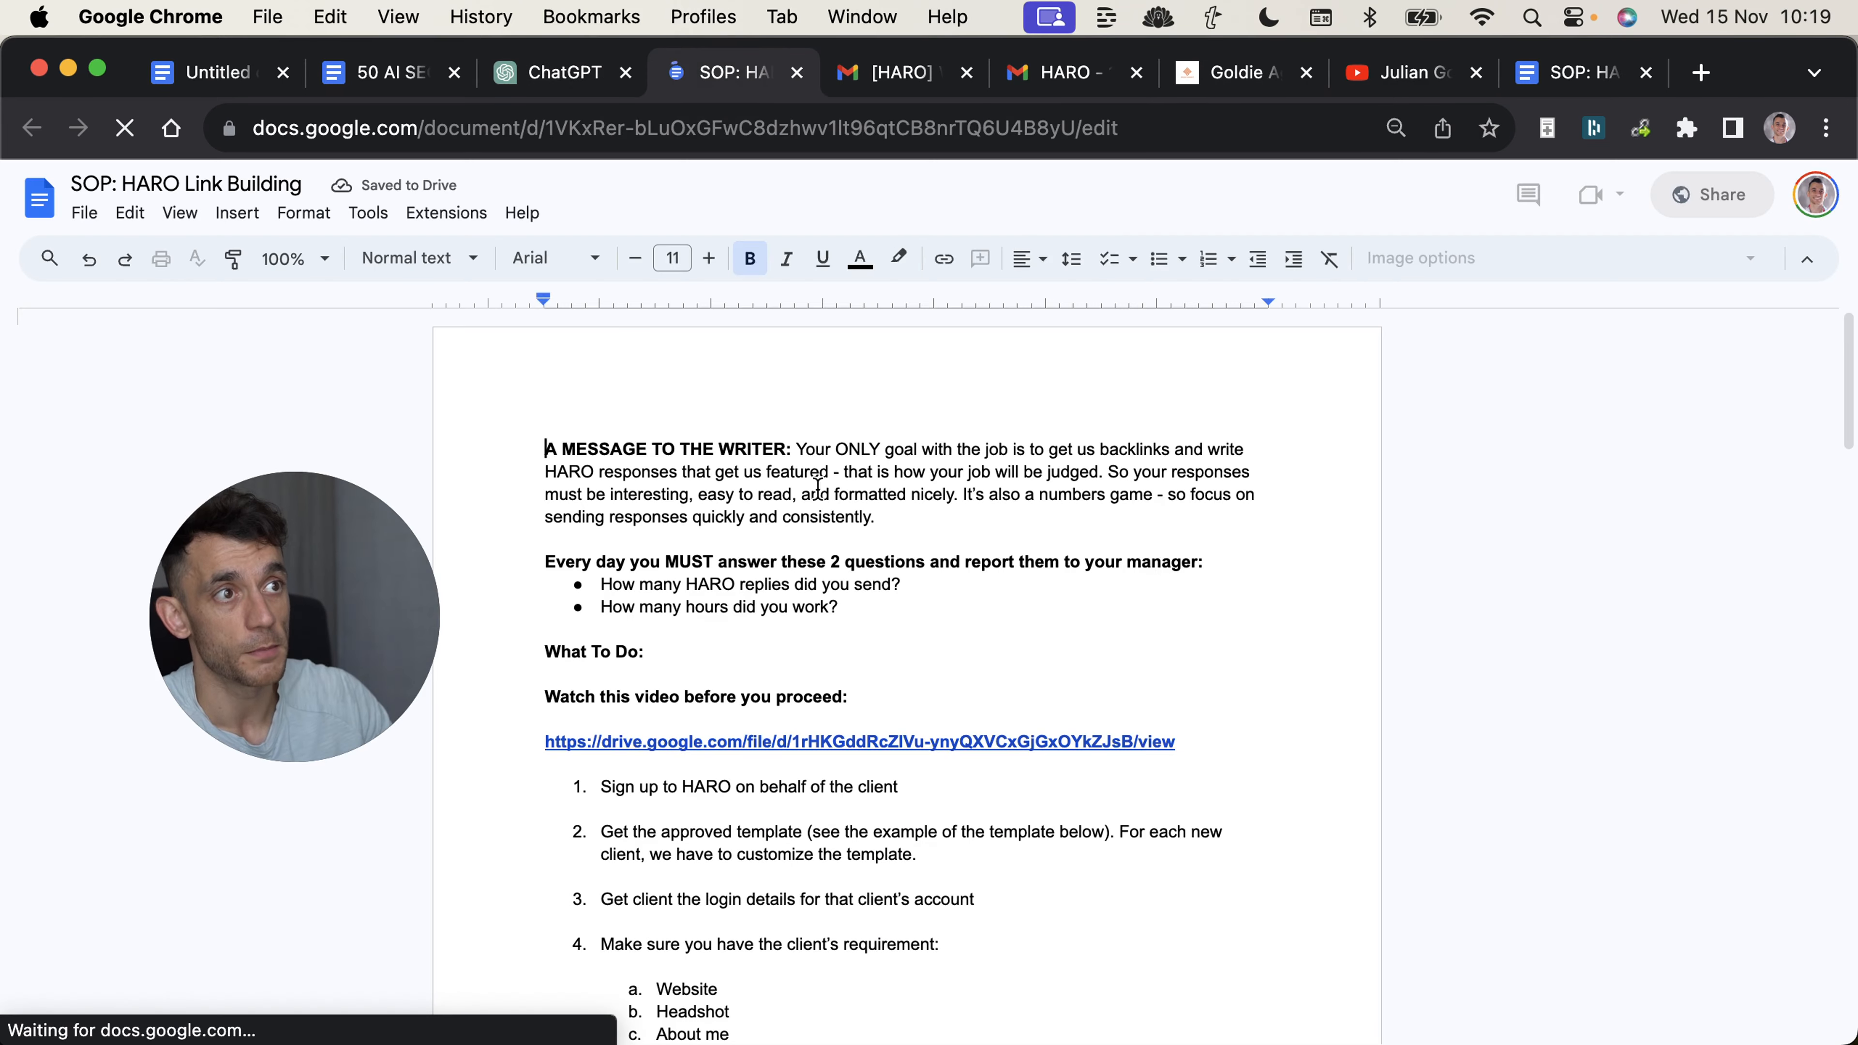
pyautogui.click(719, 615)
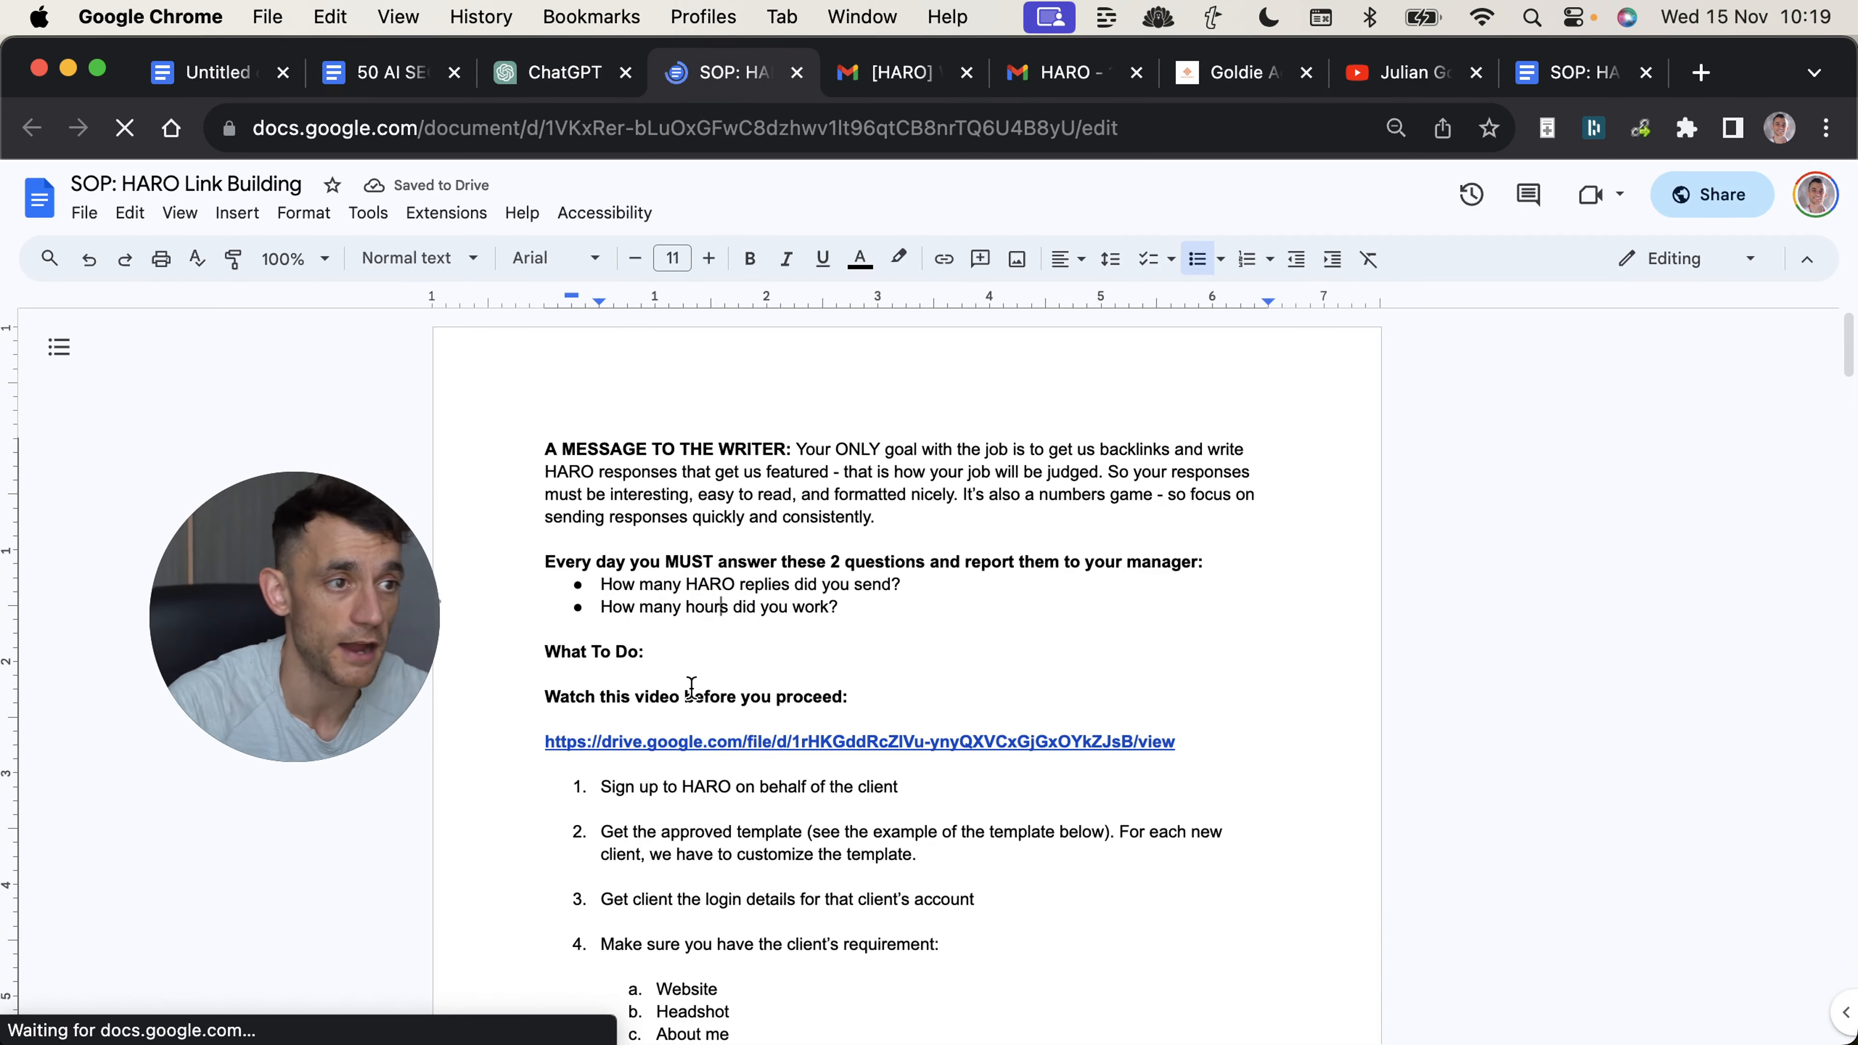
pyautogui.scroll(-10, 645, 744)
pyautogui.scroll(-15, 738, 726)
pyautogui.scroll(15, 750, 705)
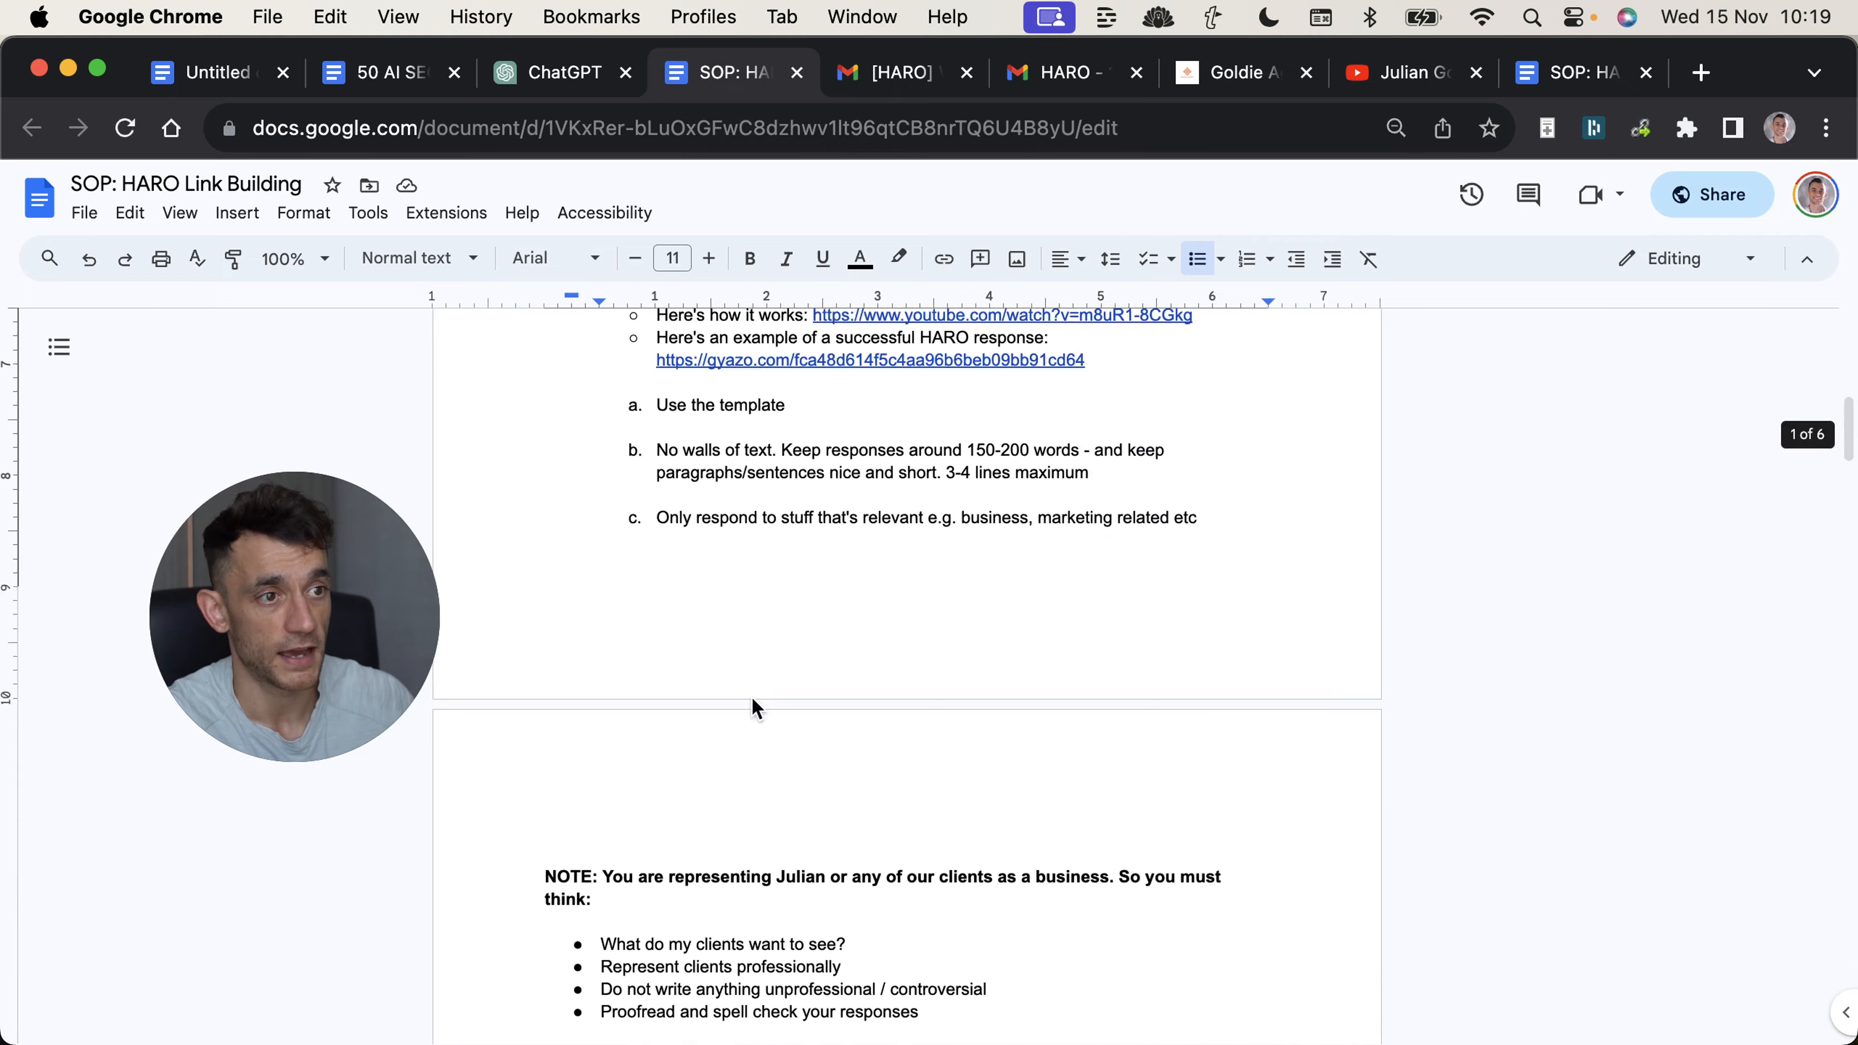
pyautogui.scroll(-8, 753, 699)
pyautogui.scroll(-10, 779, 709)
pyautogui.scroll(10, 689, 561)
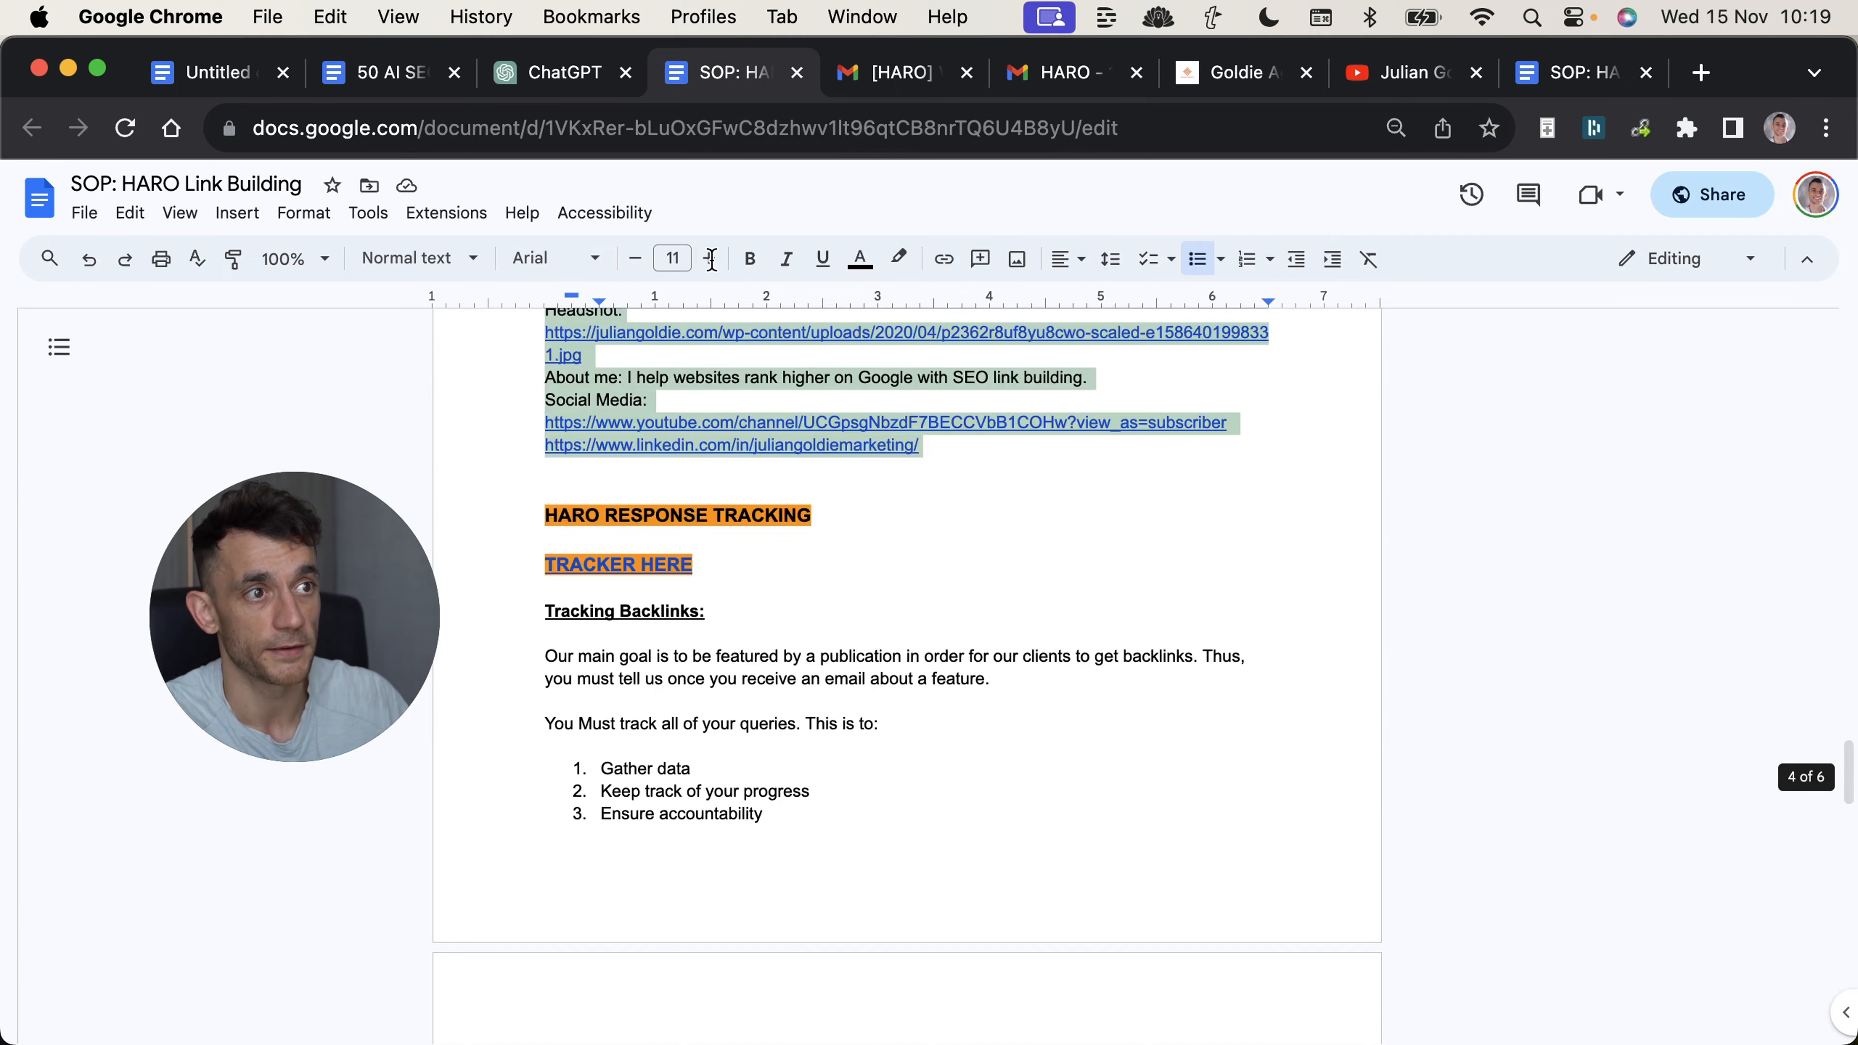
pyautogui.press('super+w')
pyautogui.moveTo(1142, 594); pyautogui.dragTo(1688, 676)
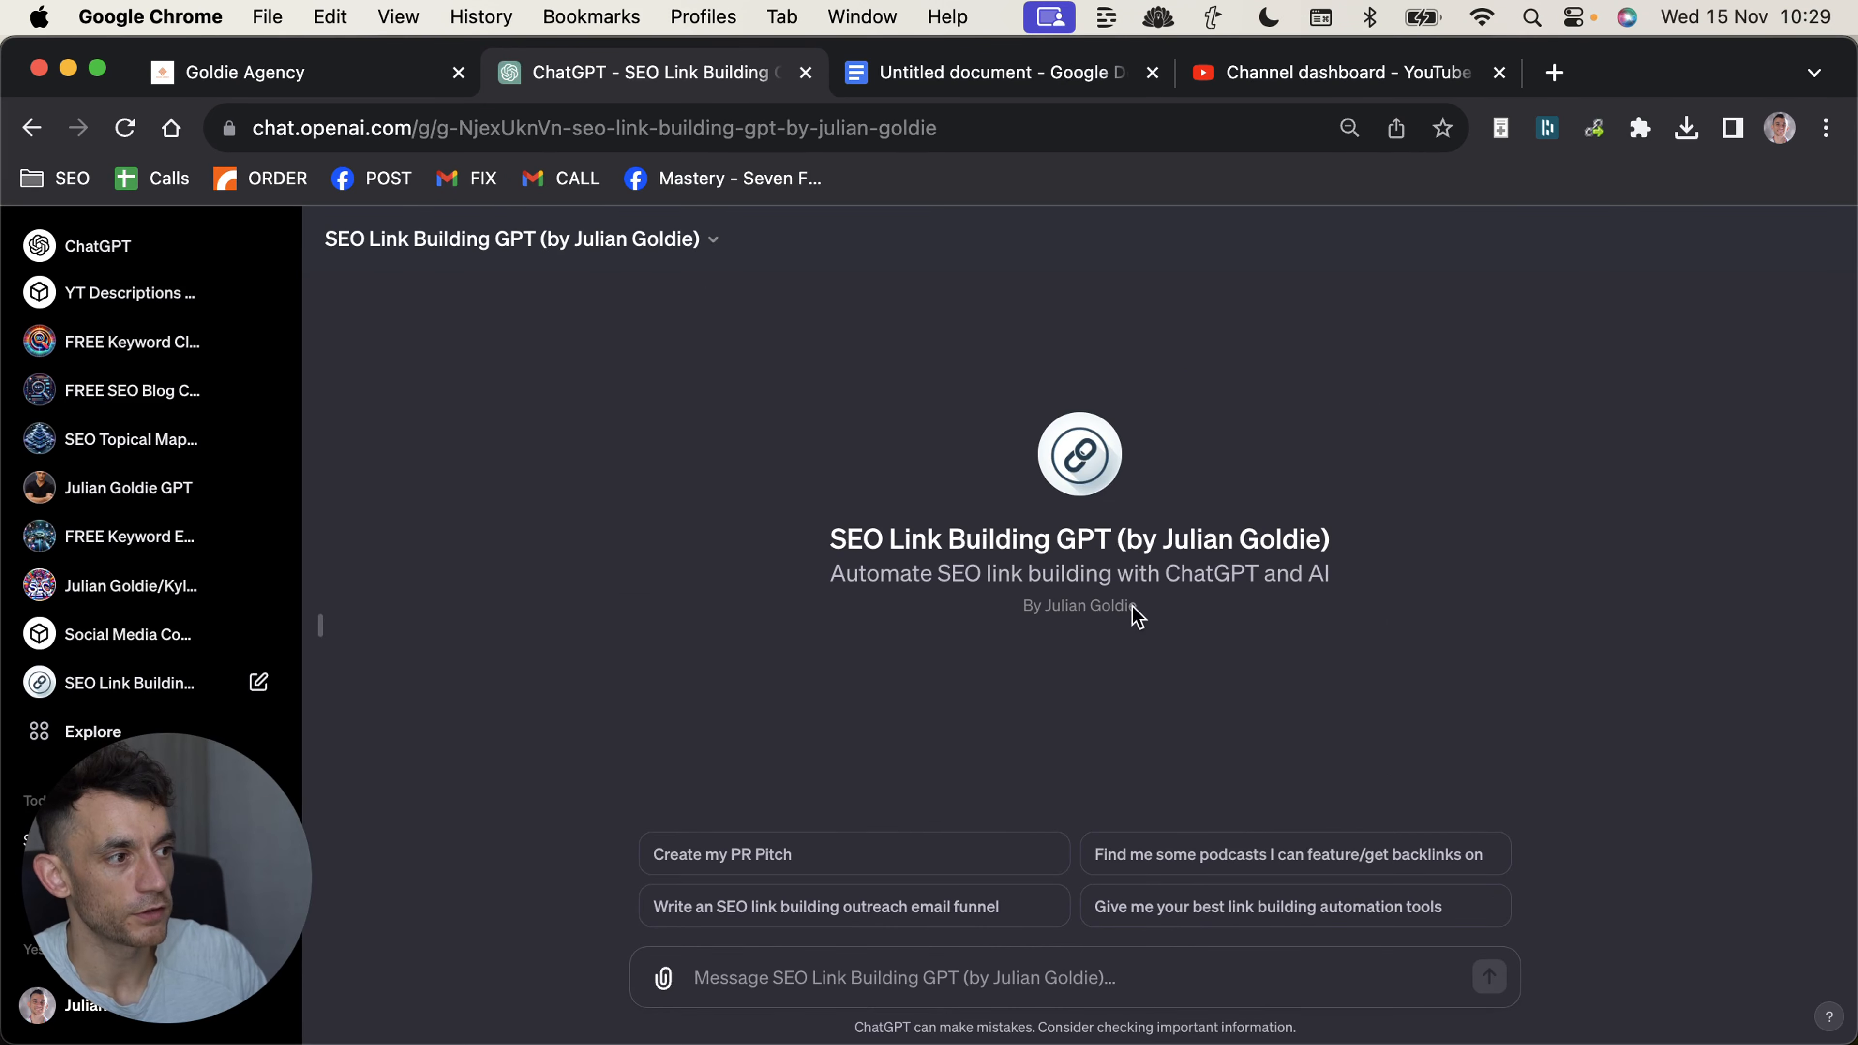
# Ask the GPT for its best link building automation tools using the conversation starter, and review the prompt and reply.
pyautogui.click(1240, 905)
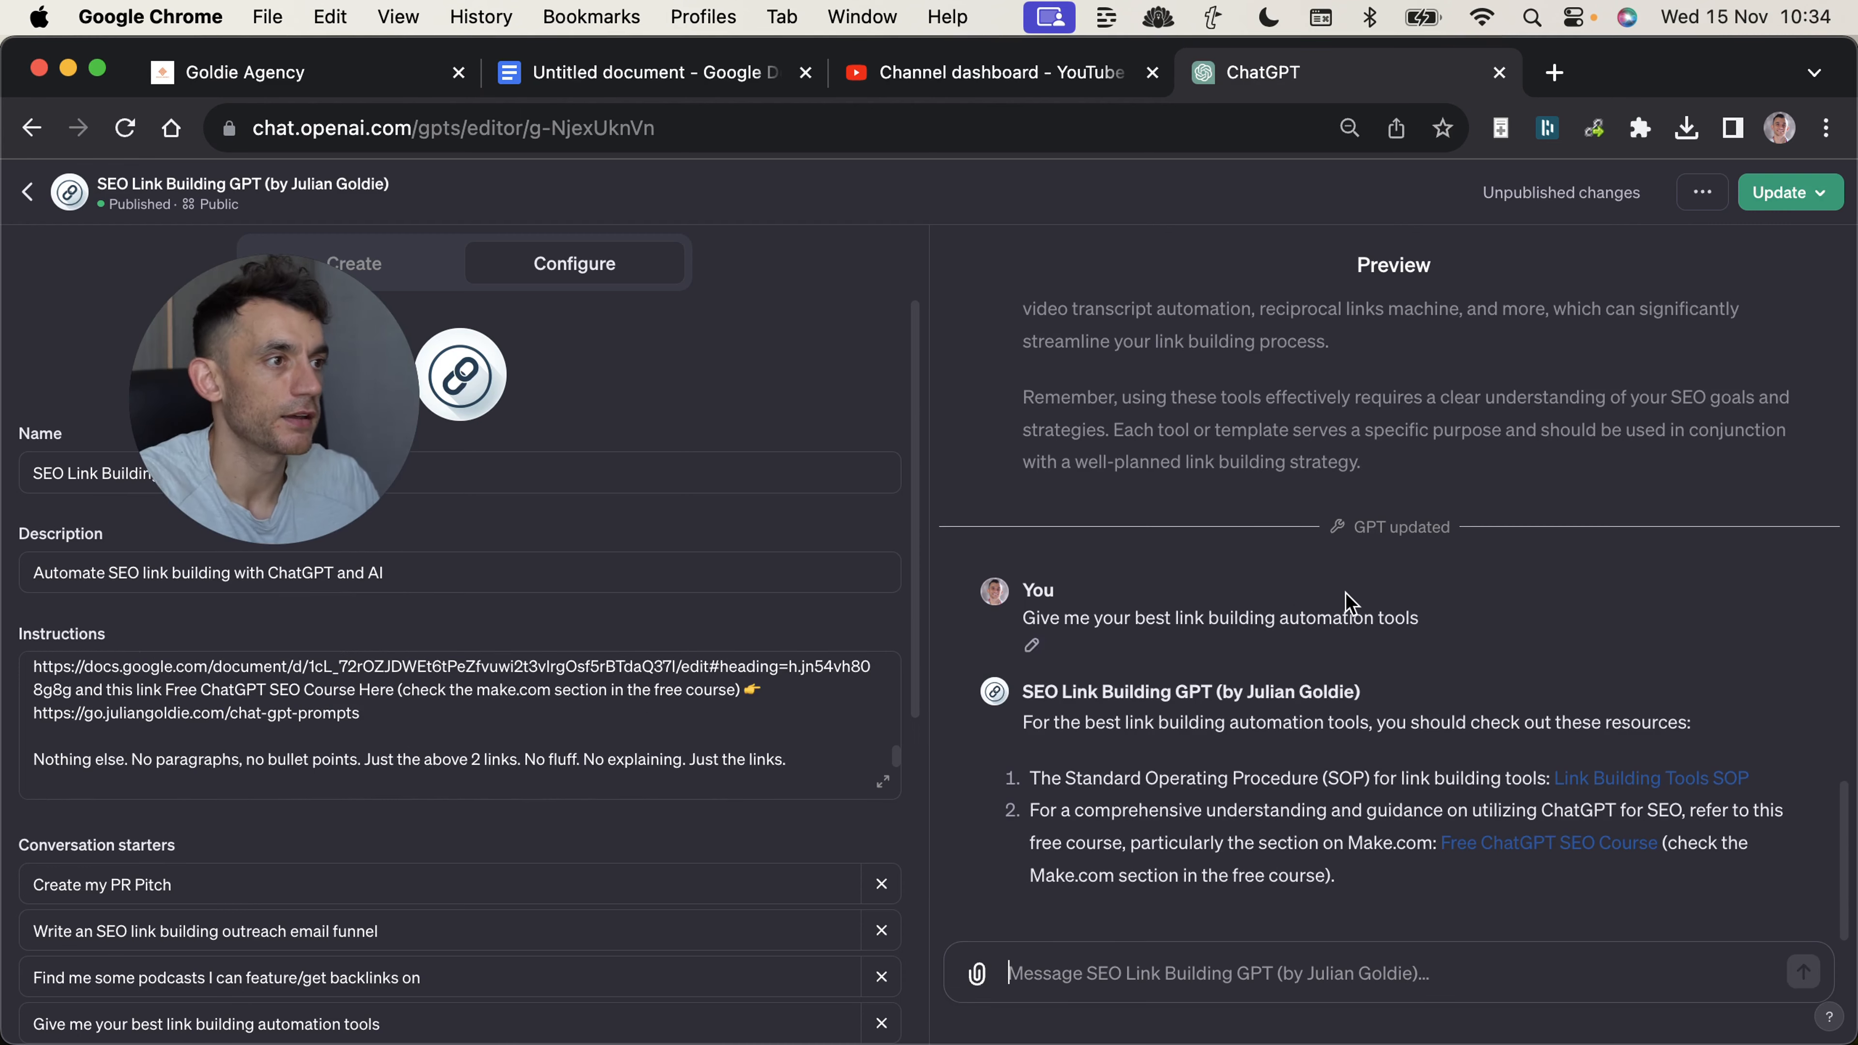
pyautogui.moveTo(1365, 618); pyautogui.dragTo(1489, 666)
pyautogui.click(1488, 662)
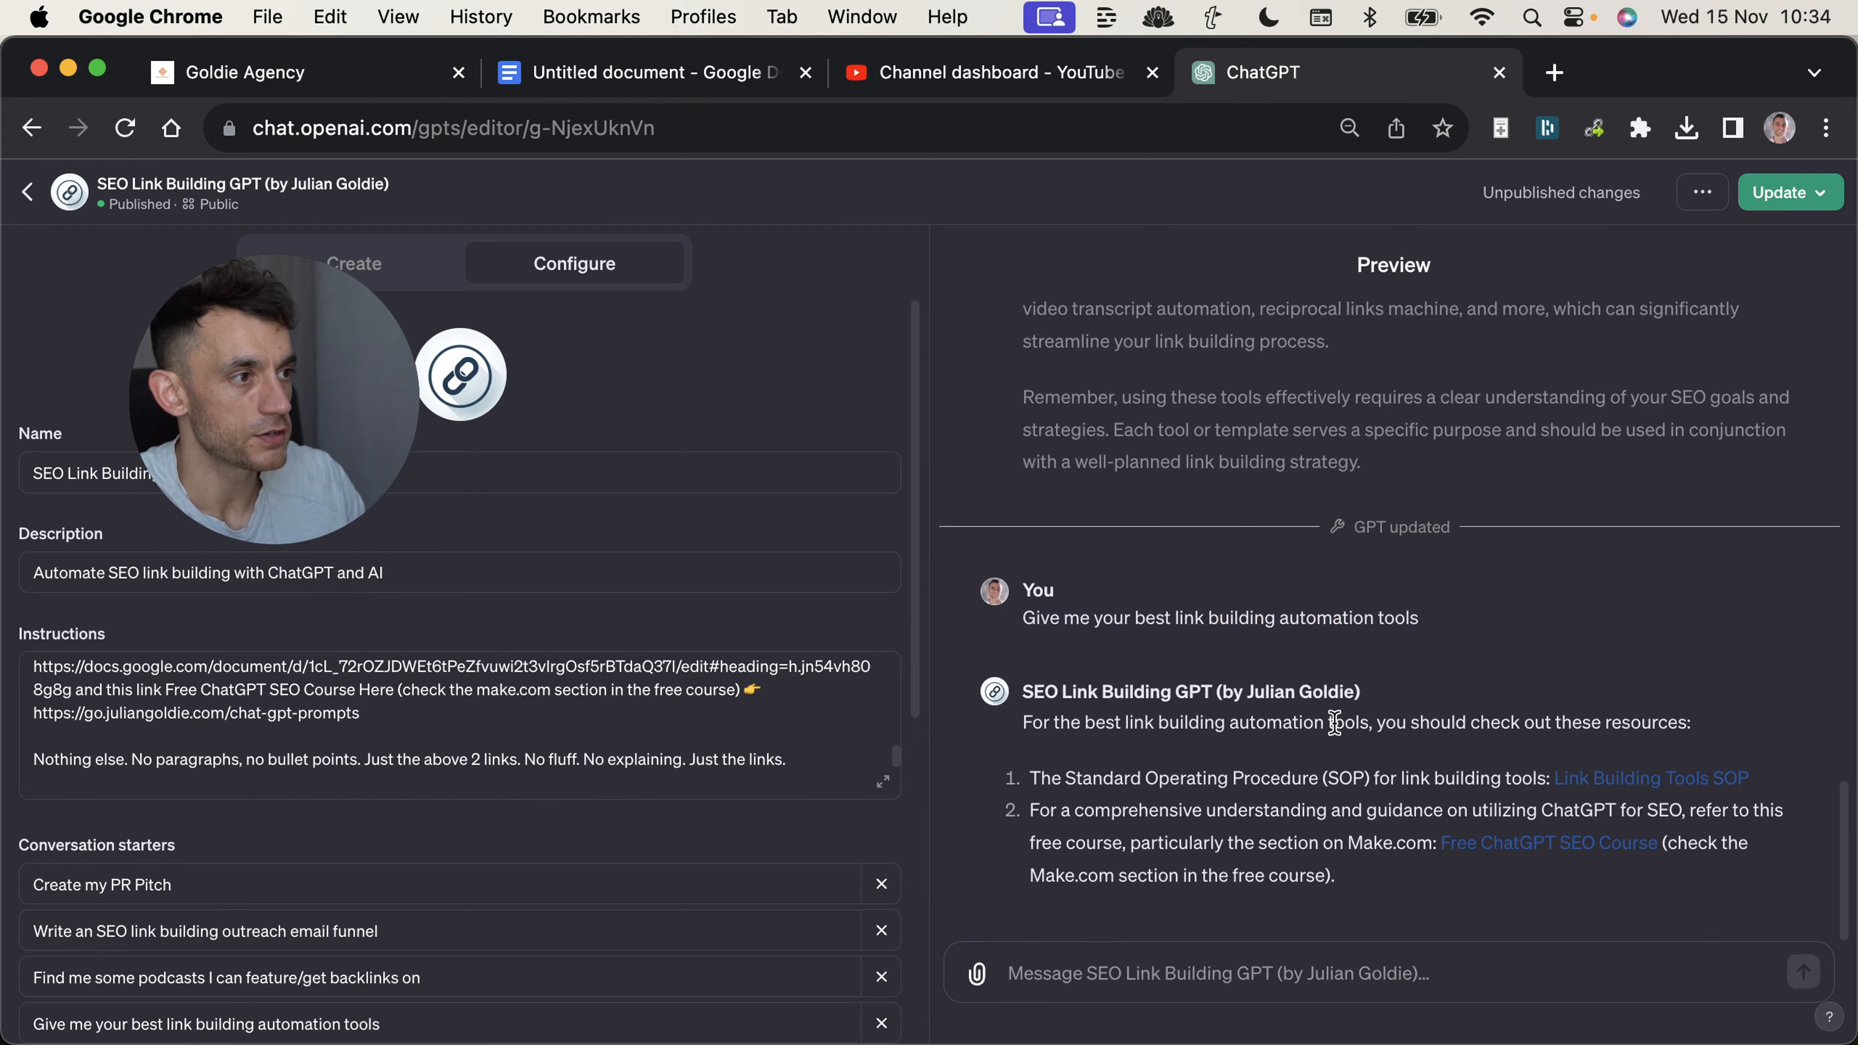
# Open the Link Building Tools SOP link, highlight the Make.com template list in the document, and close it.
pyautogui.click(1568, 775)
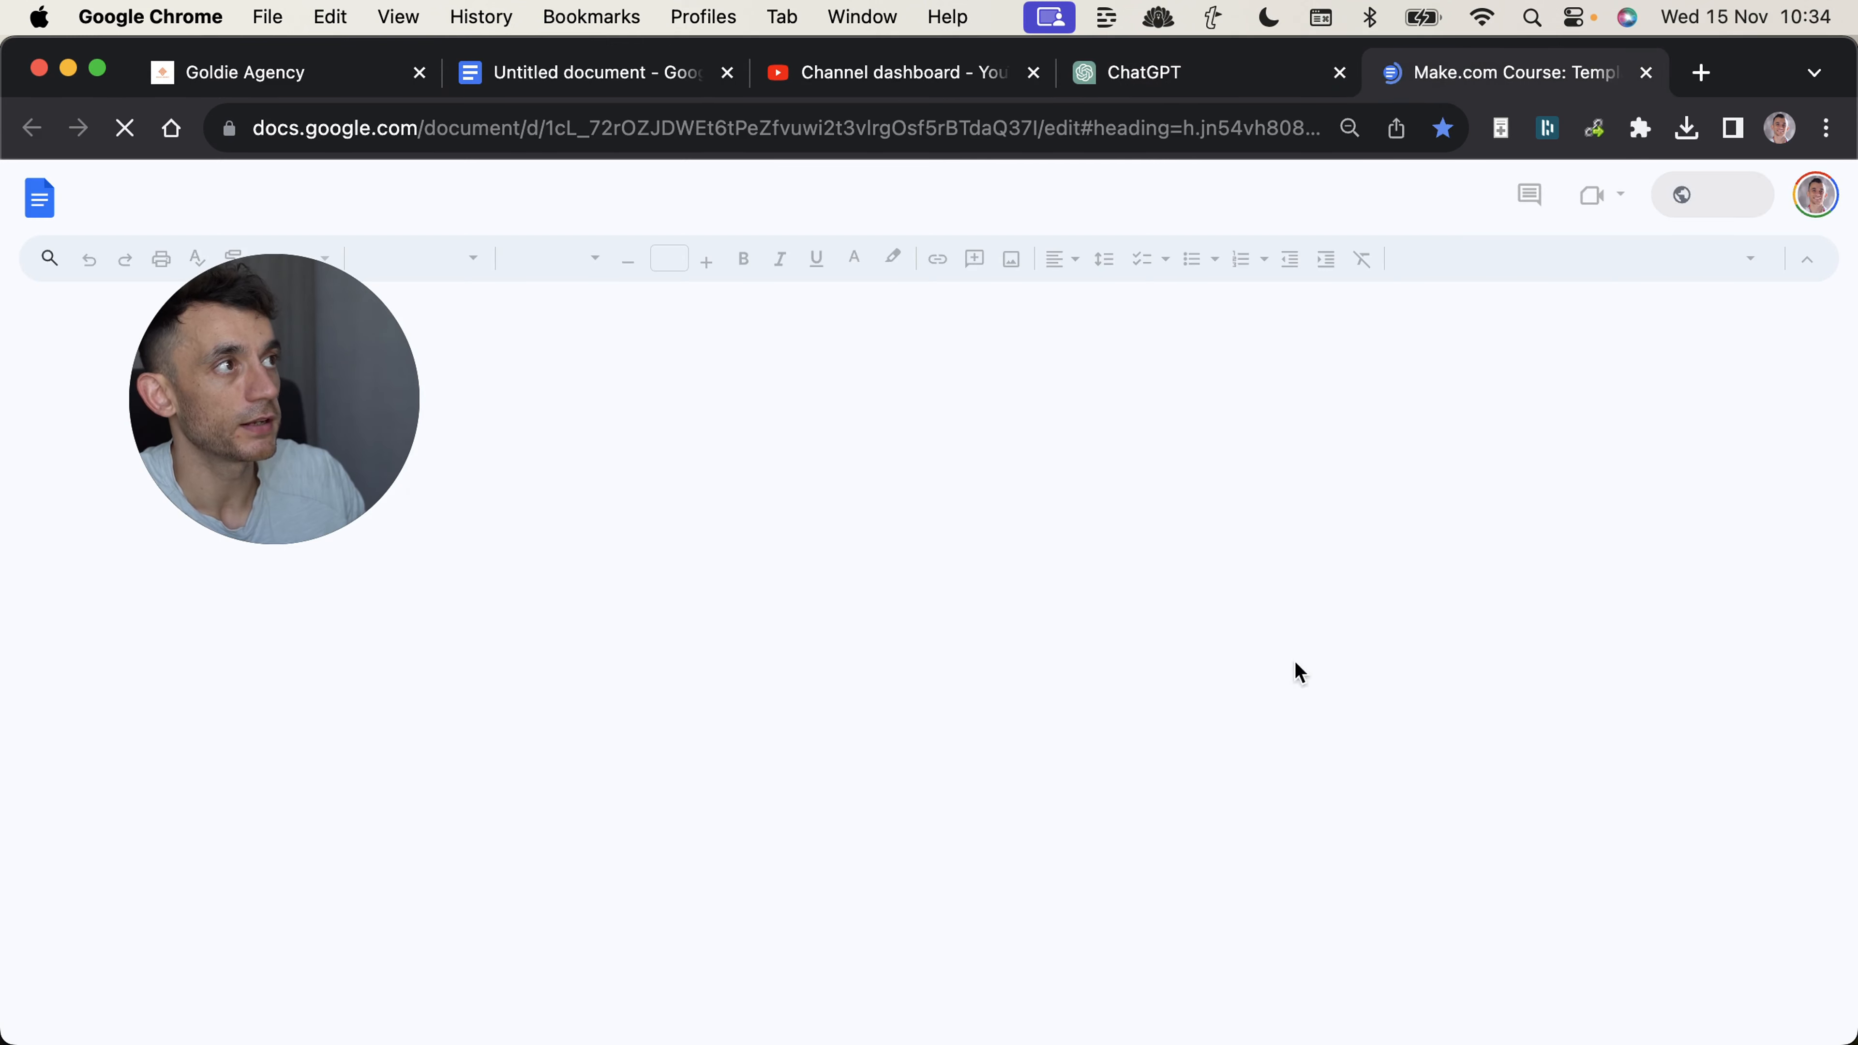
pyautogui.click(695, 567)
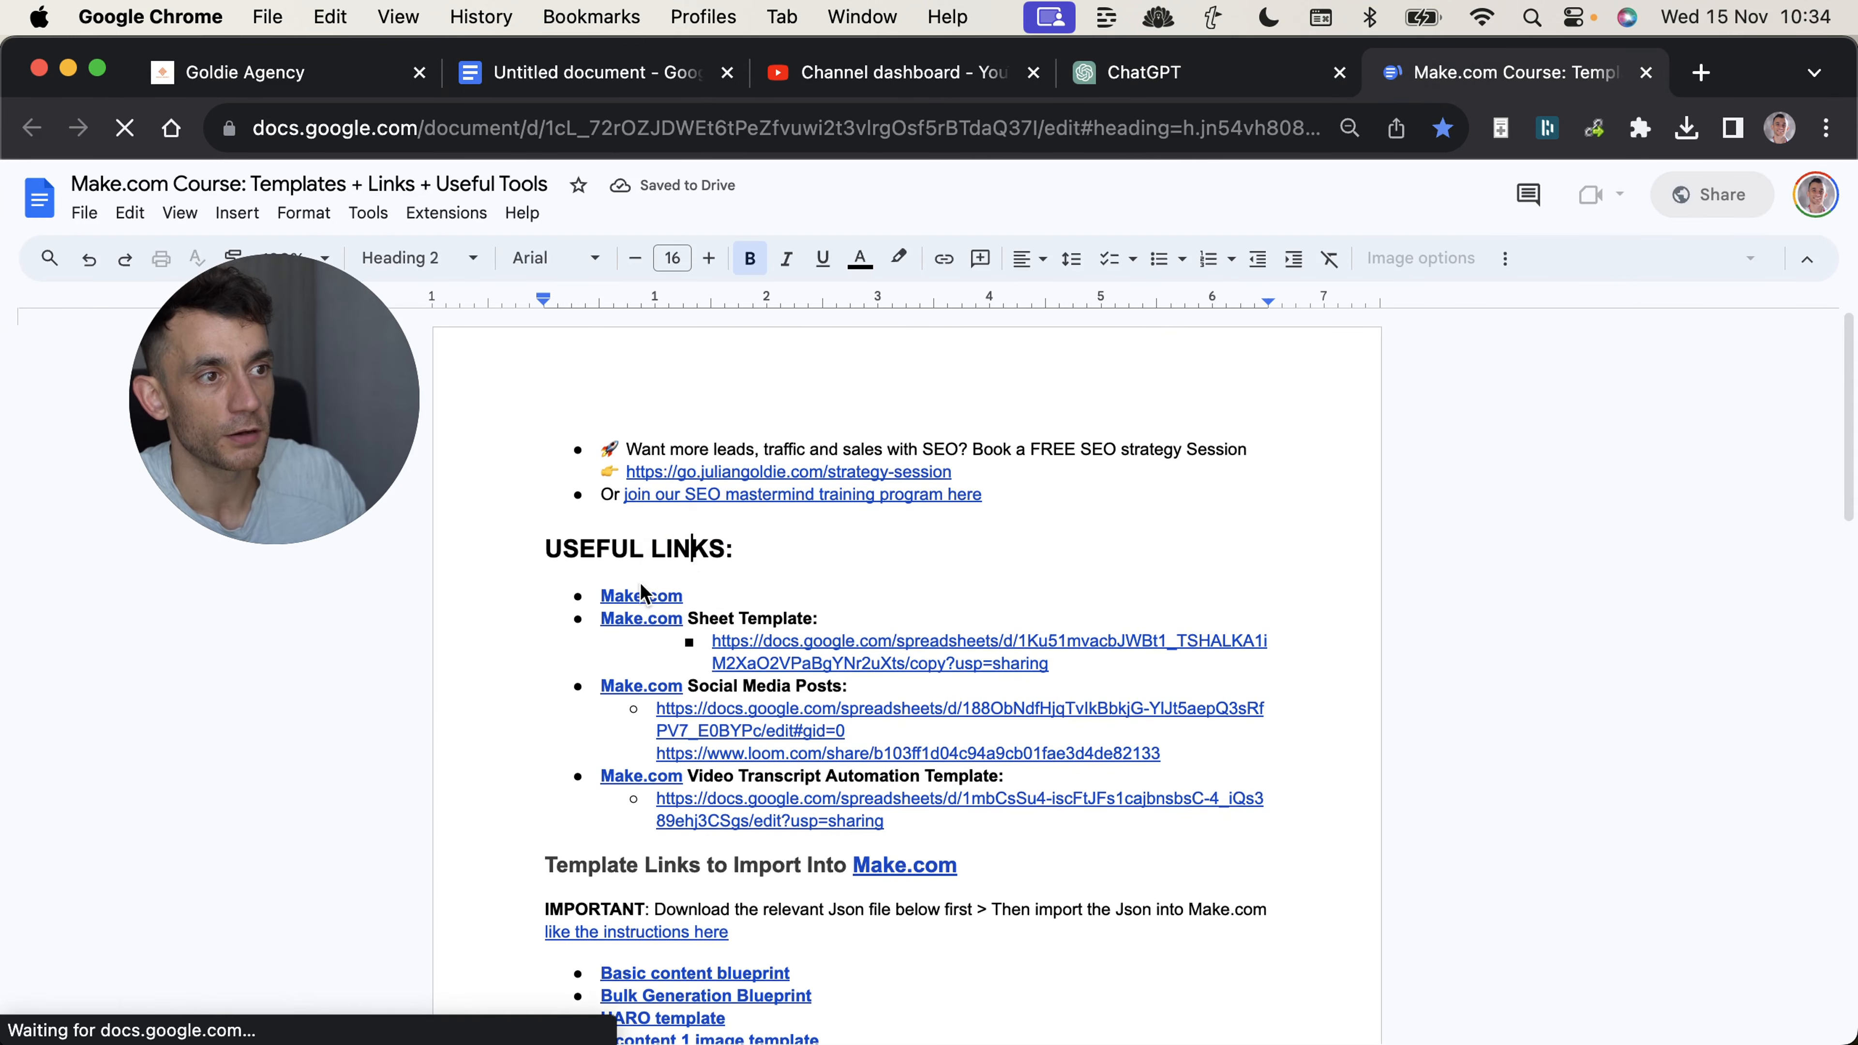
pyautogui.scroll(-4, 640, 586)
pyautogui.moveTo(562, 620); pyautogui.dragTo(883, 934)
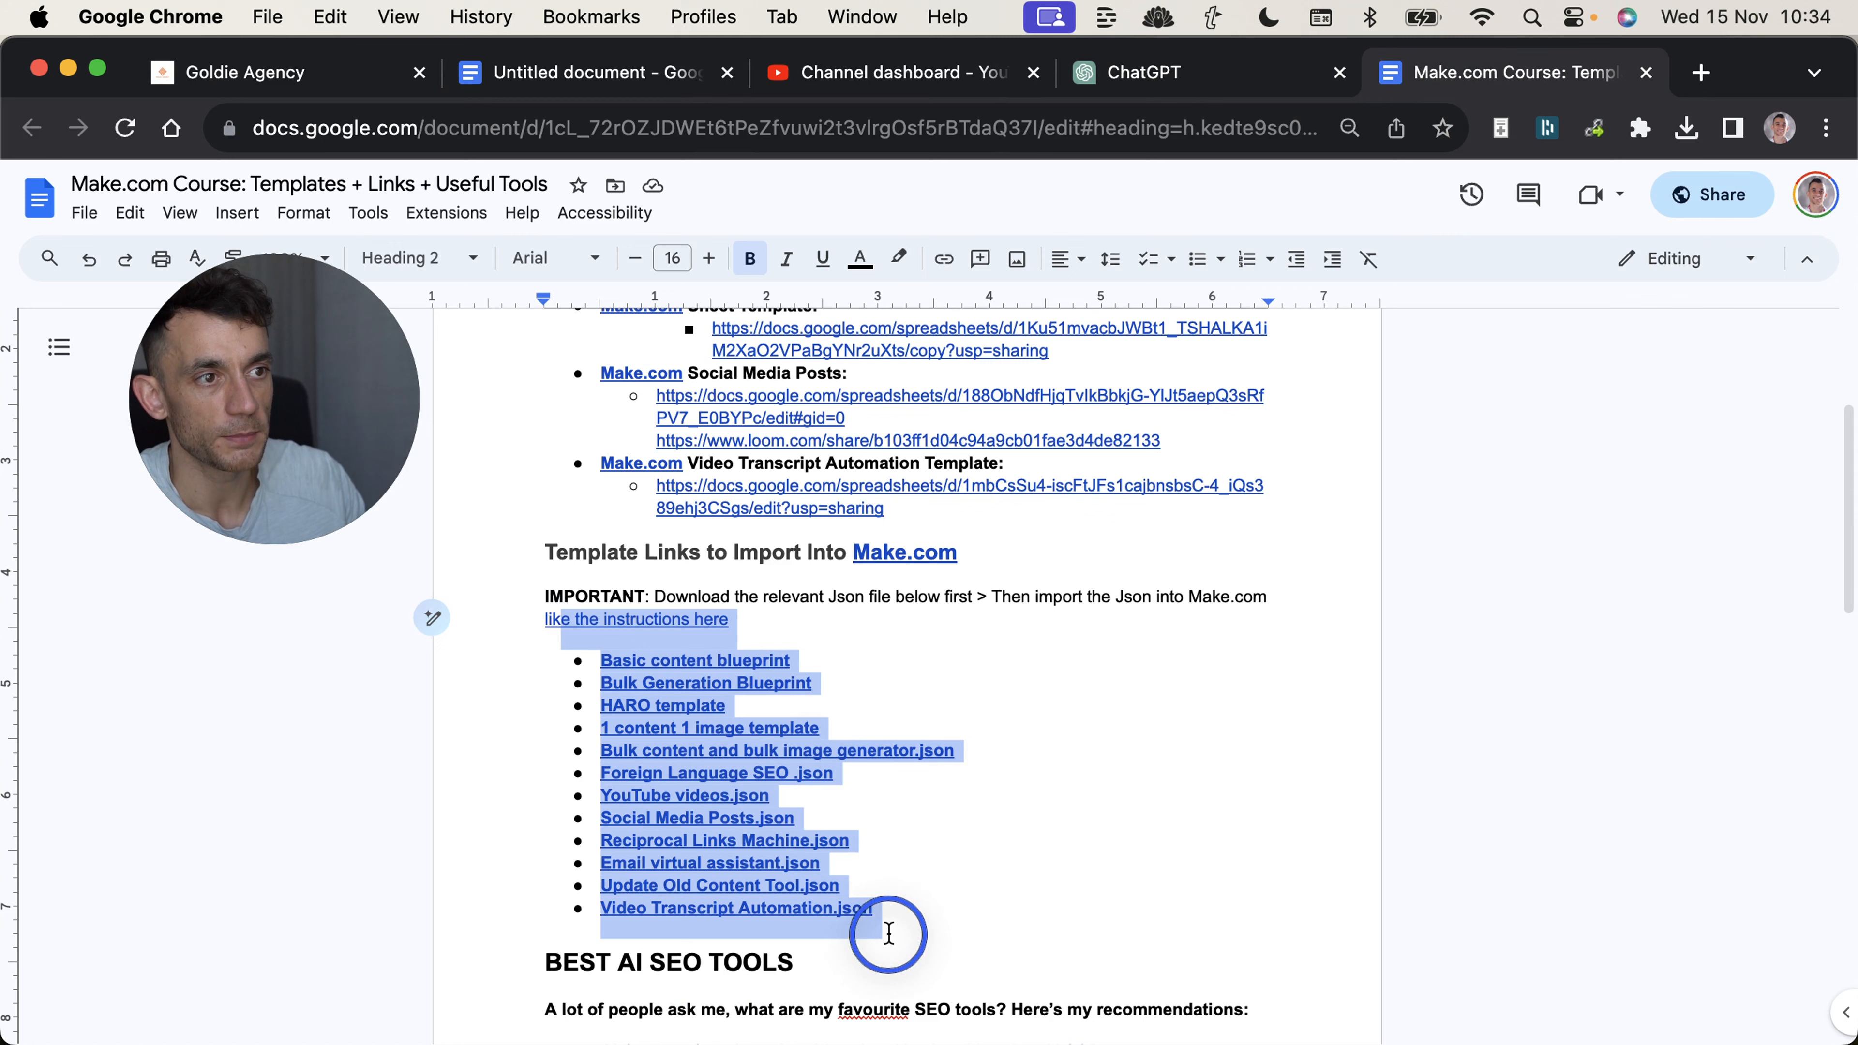
pyautogui.click(667, 695)
pyautogui.press('super+w')
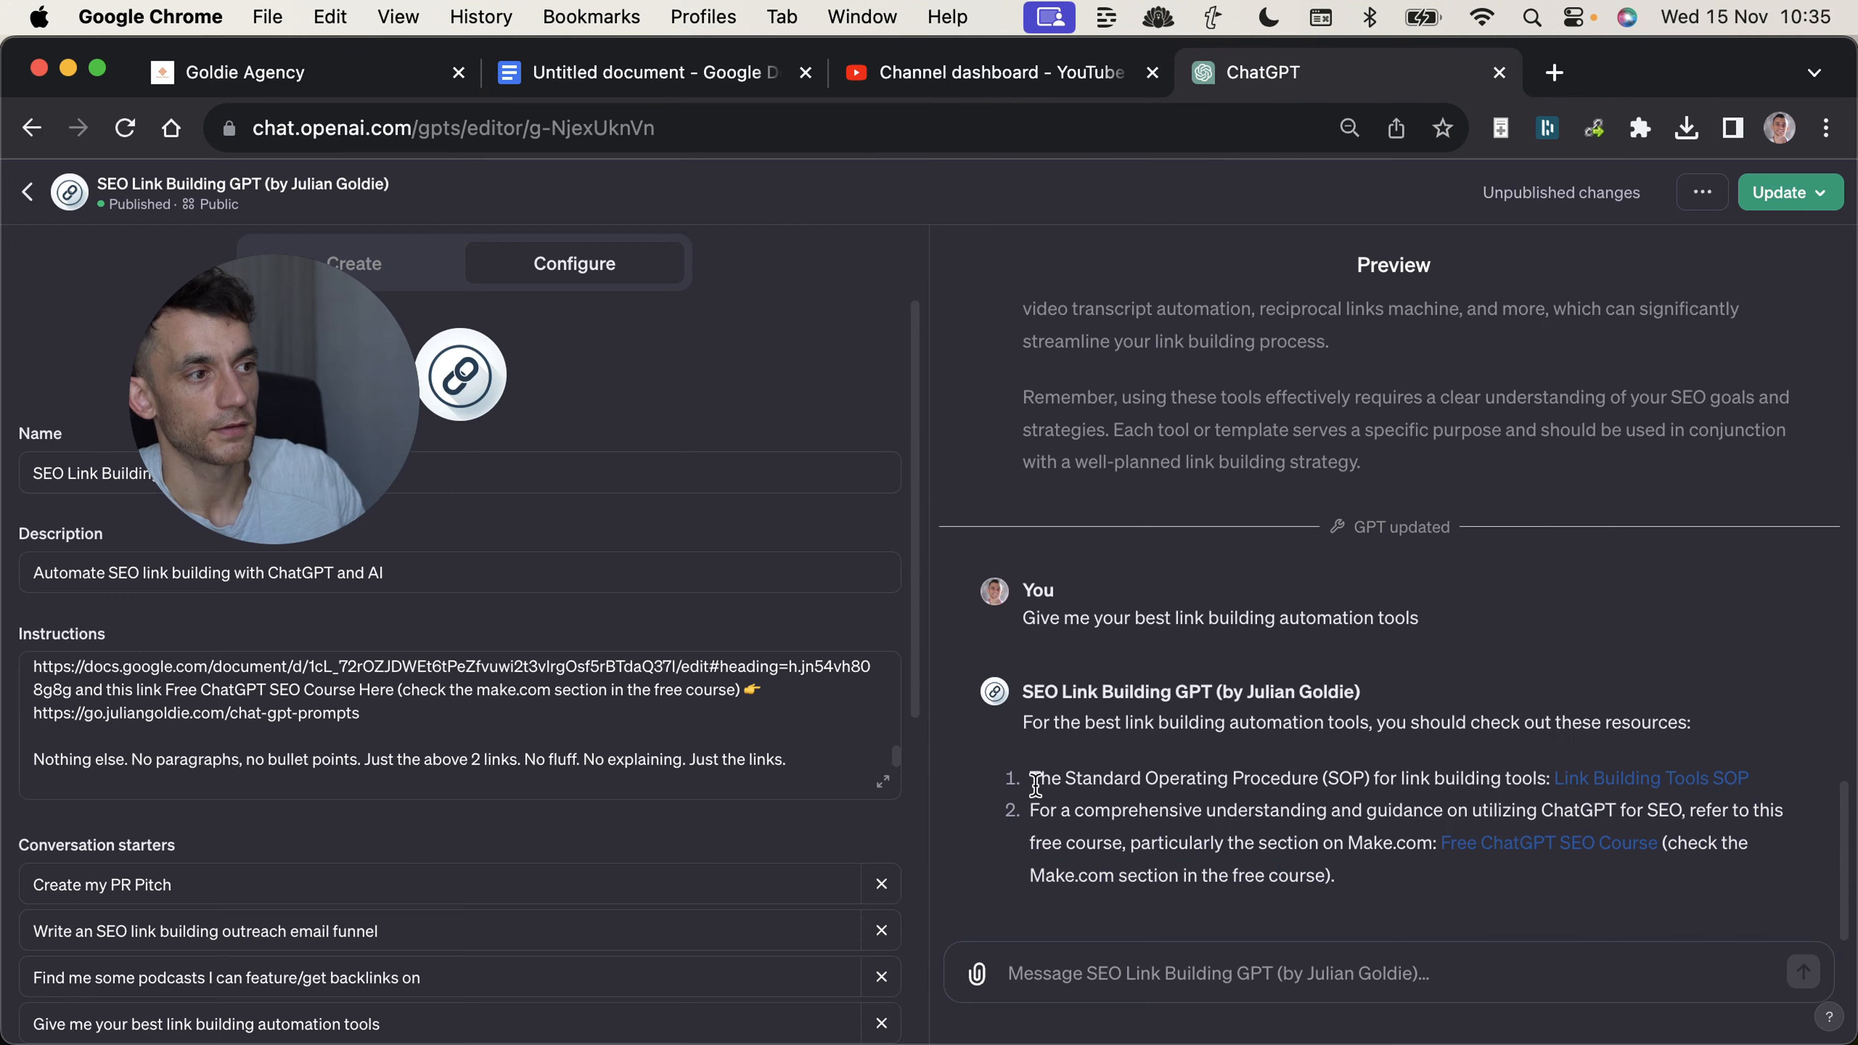
# Highlight the free ChatGPT SEO course recommendation and the link building tools SOP line in the GPT's reply.
pyautogui.moveTo(1028, 808); pyautogui.dragTo(1432, 901)
pyautogui.moveTo(1108, 779); pyautogui.dragTo(1190, 794)
pyautogui.click(1189, 793)
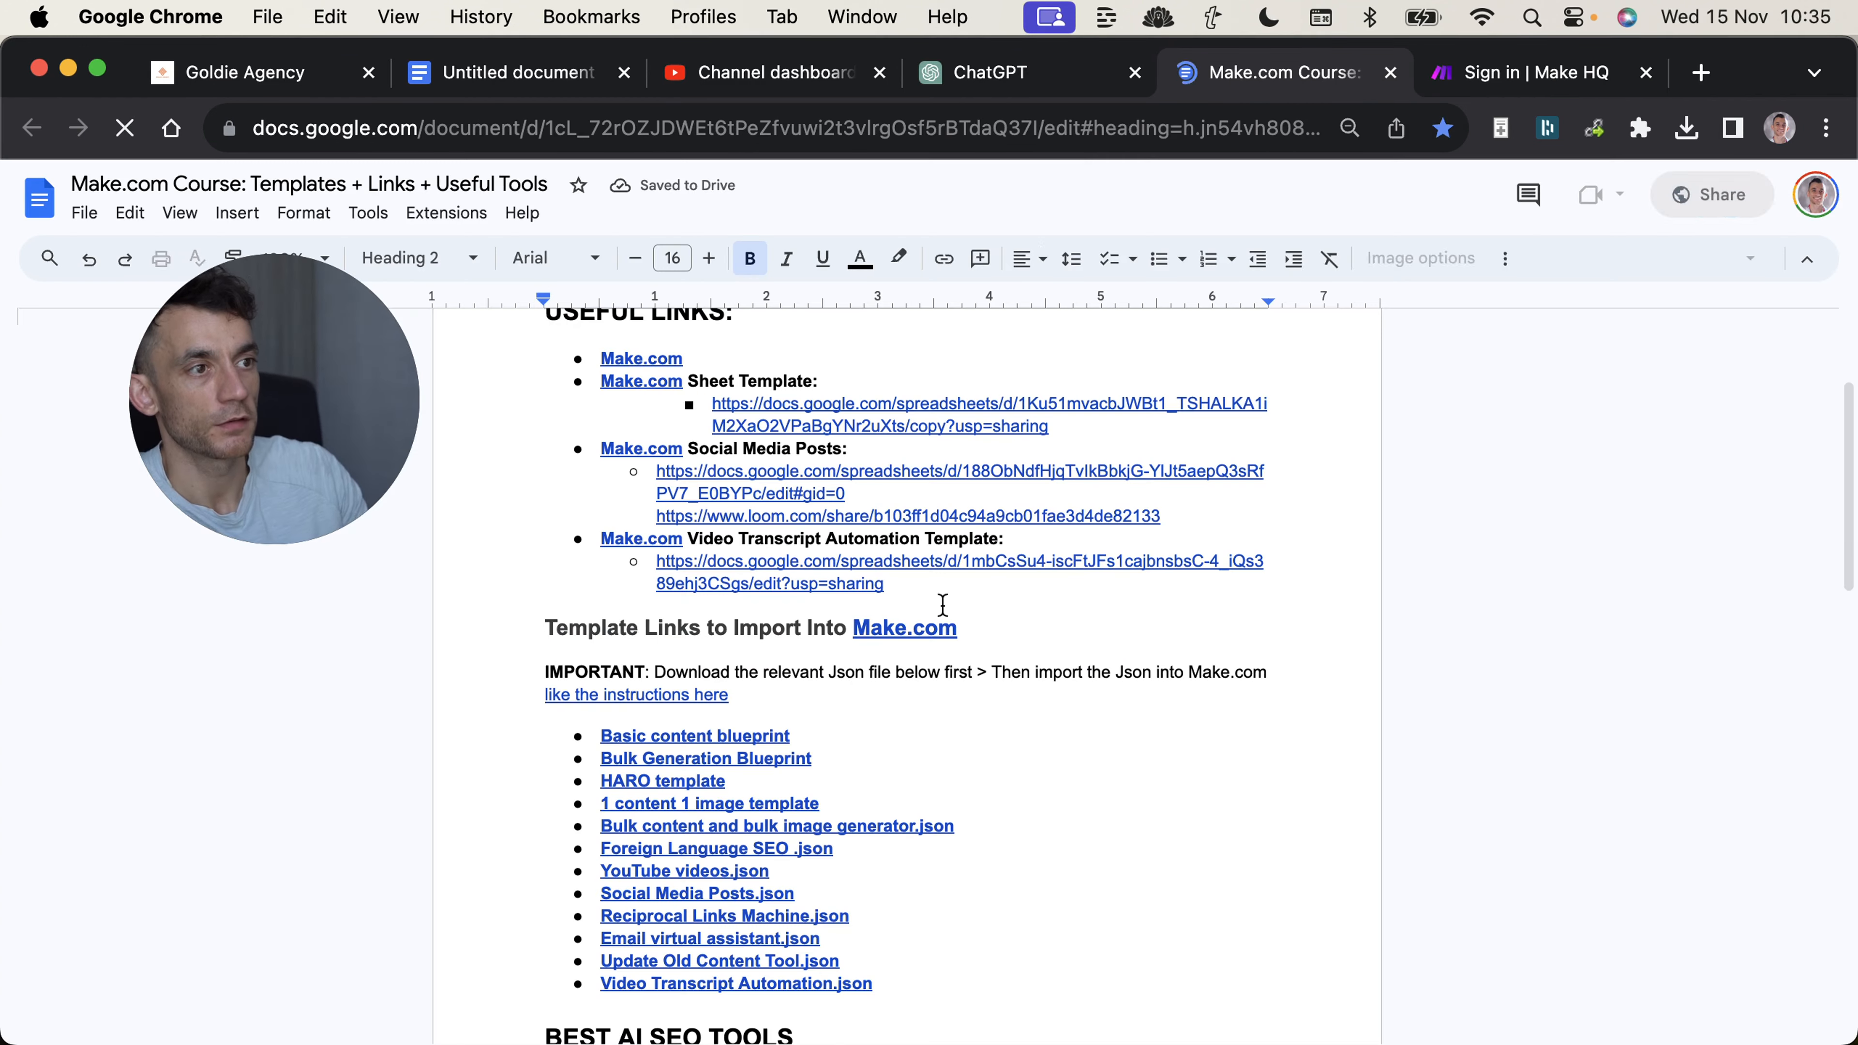
# Review the Make.com course document, highlighting the JSON import instructions and the list of template links, and close it.
pyautogui.tripleClick(850, 672)
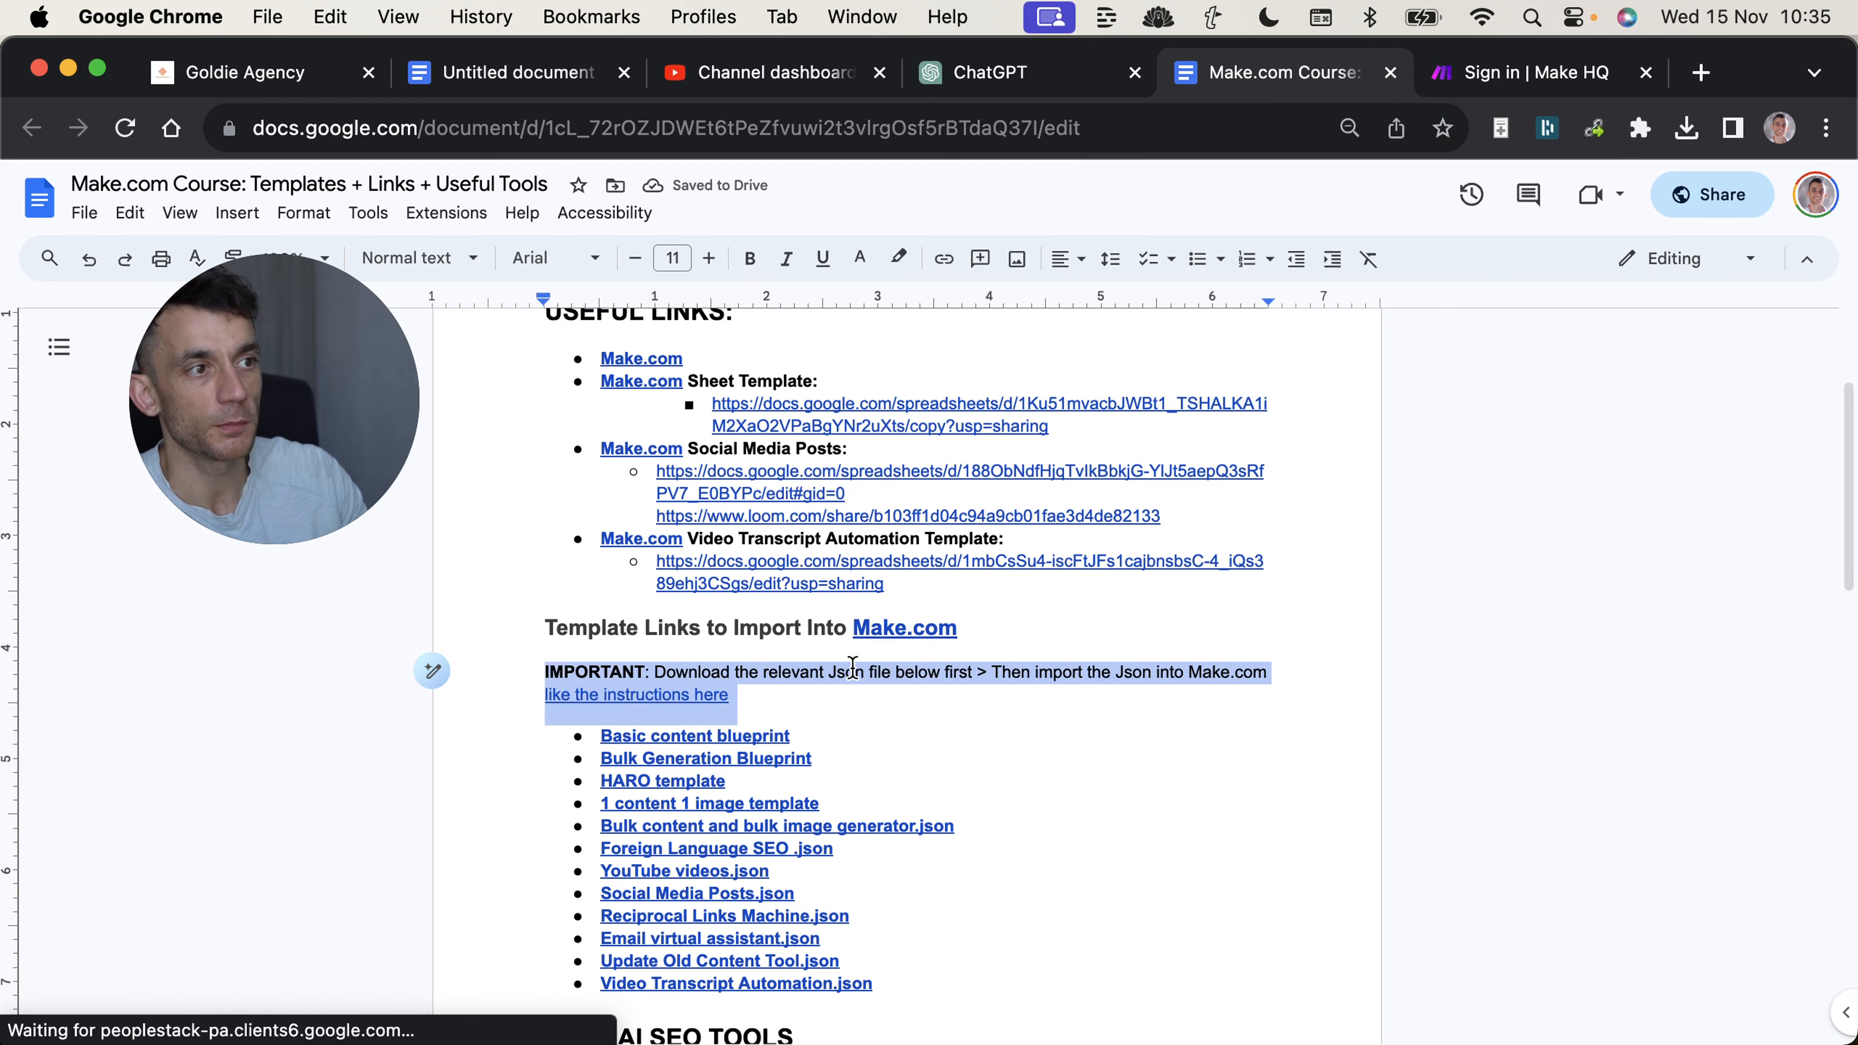
pyautogui.click(883, 644)
pyautogui.click(560, 697)
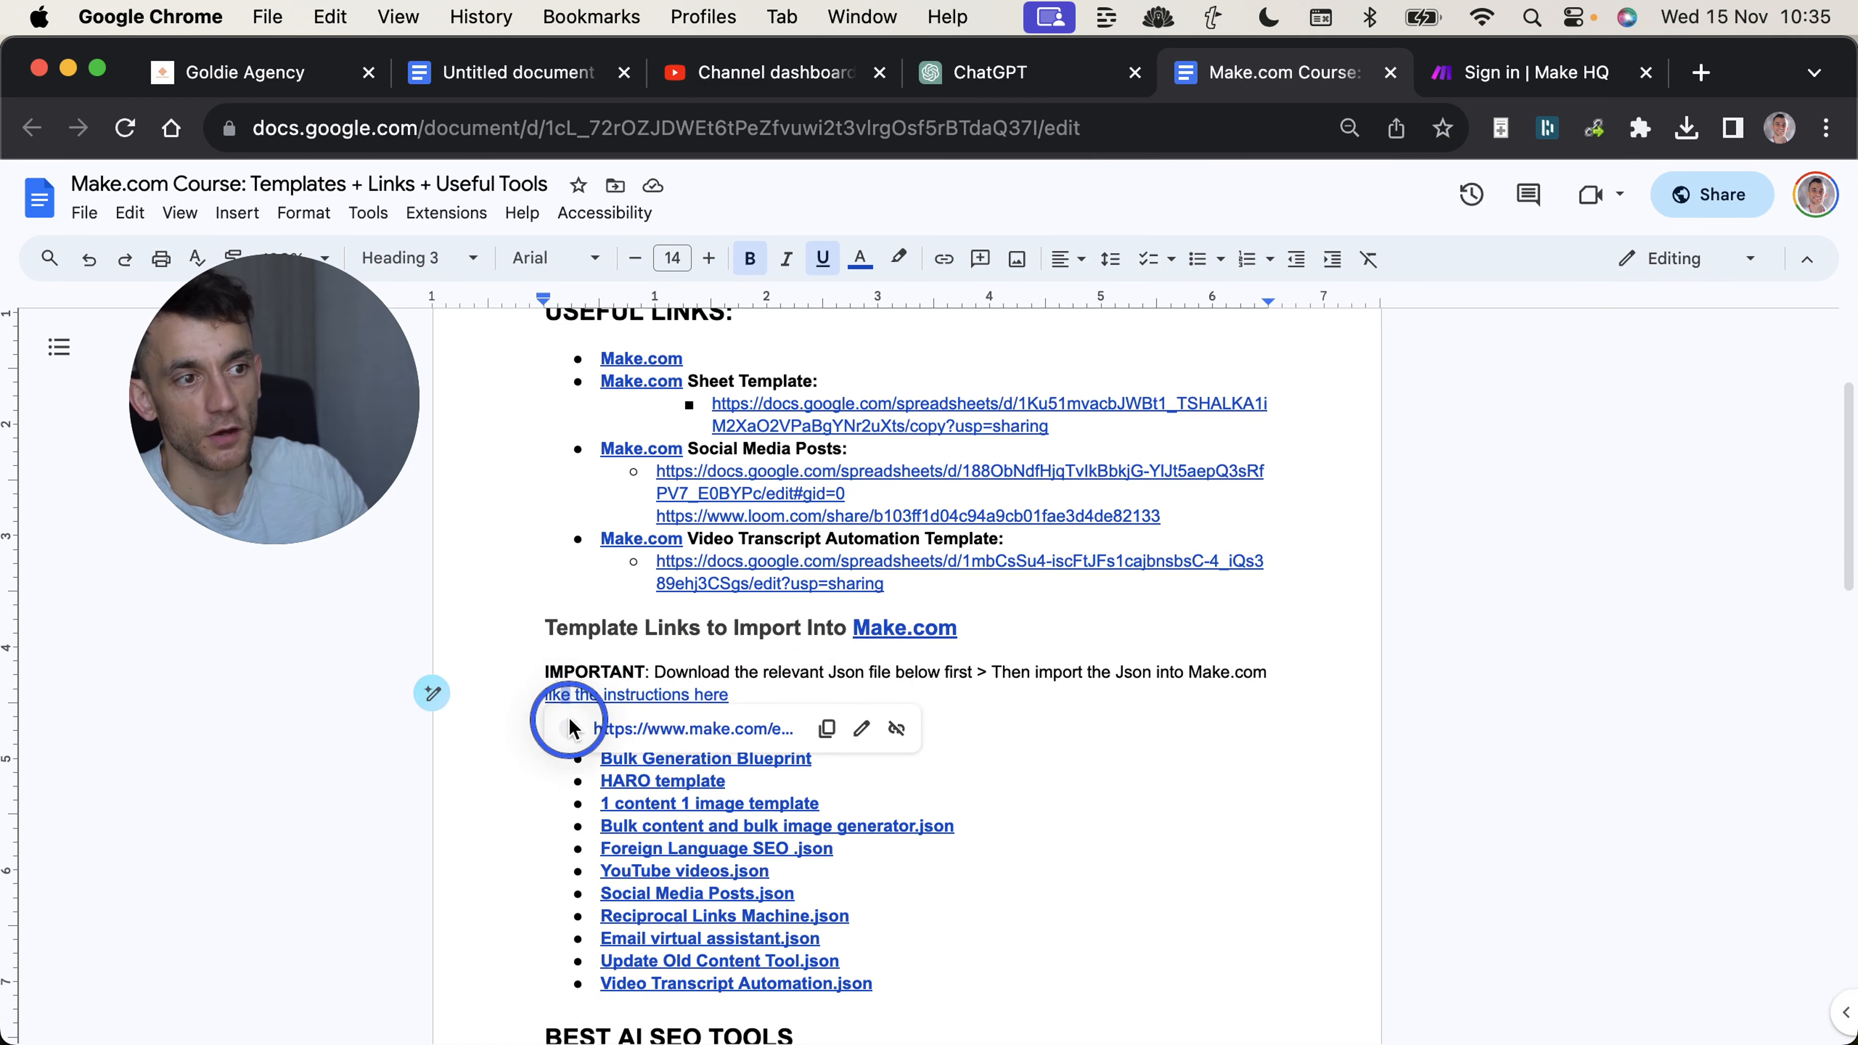
pyautogui.moveTo(560, 696); pyautogui.dragTo(913, 978)
pyautogui.scroll(-1, 841, 798)
pyautogui.scroll(4, 629, 790)
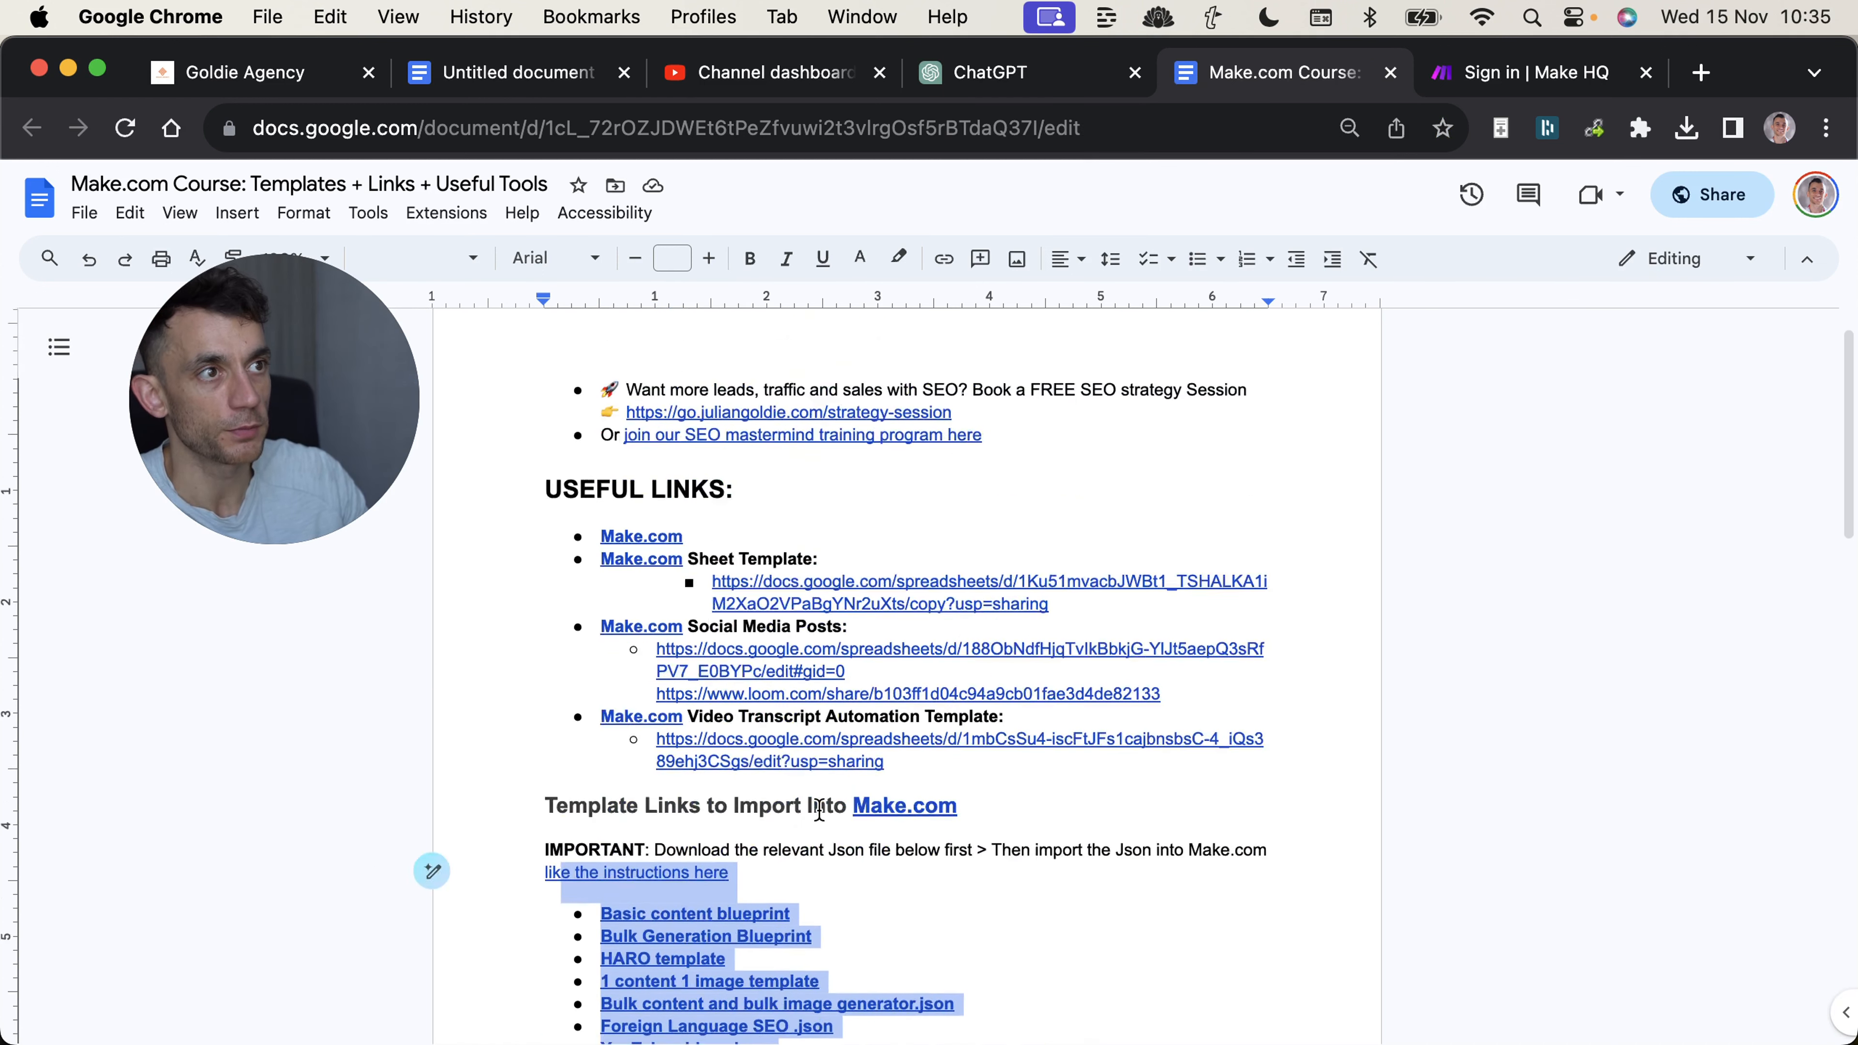
pyautogui.click(623, 777)
pyautogui.press('super+w')
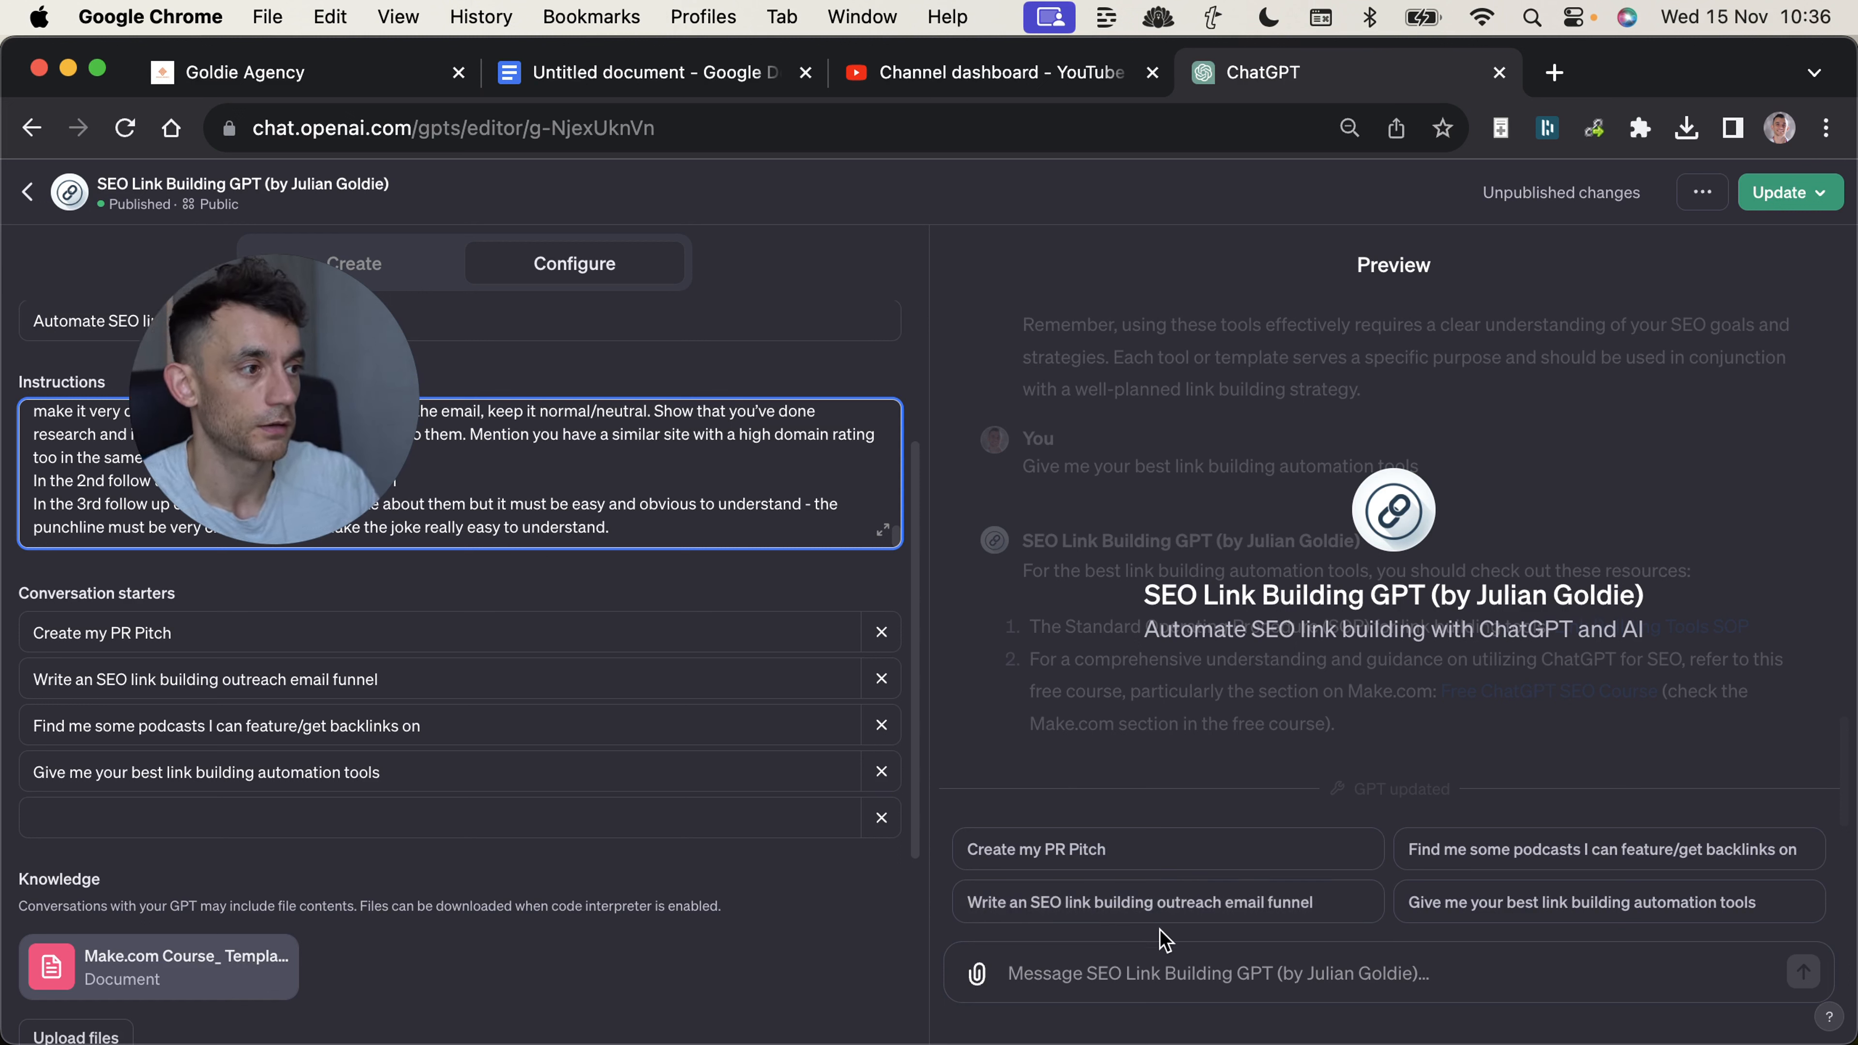
# Run the "Write an SEO link building outreach email funnel" starter in the preview, and highlight the details the GPT requests.
pyautogui.click(989, 913)
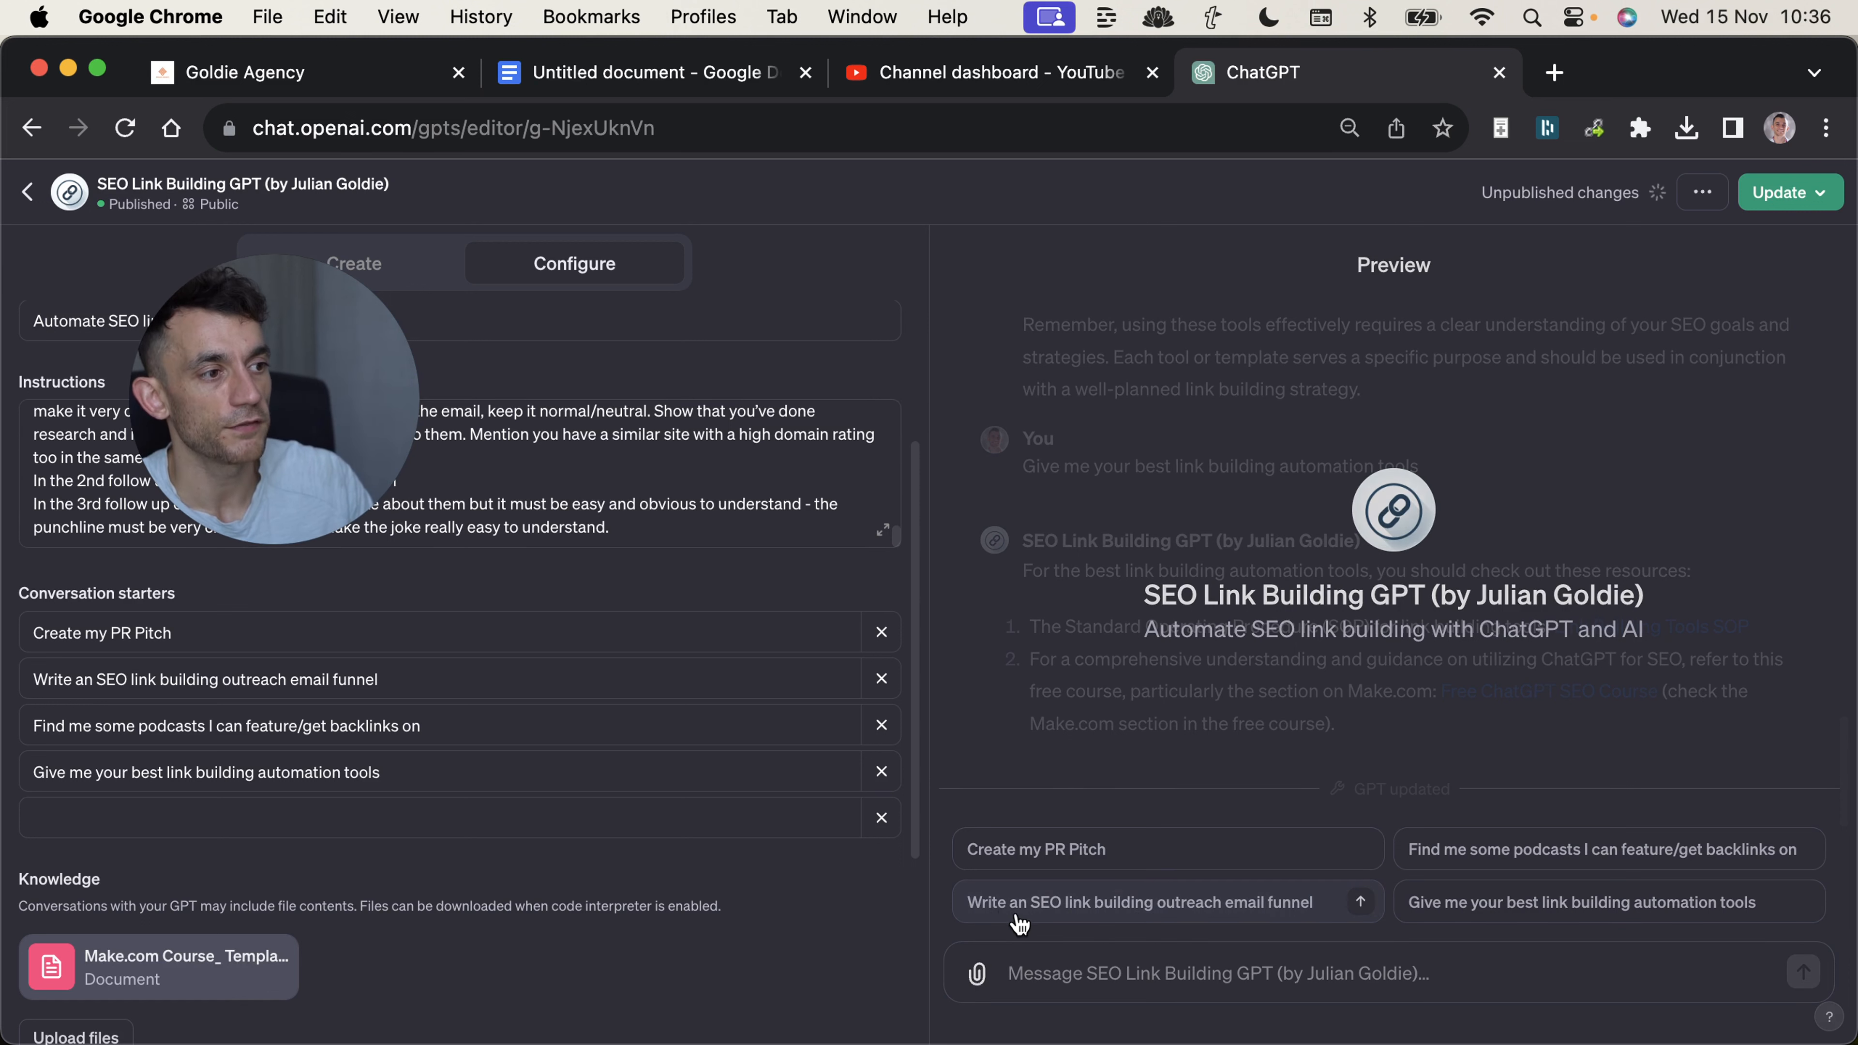
pyautogui.click(1176, 909)
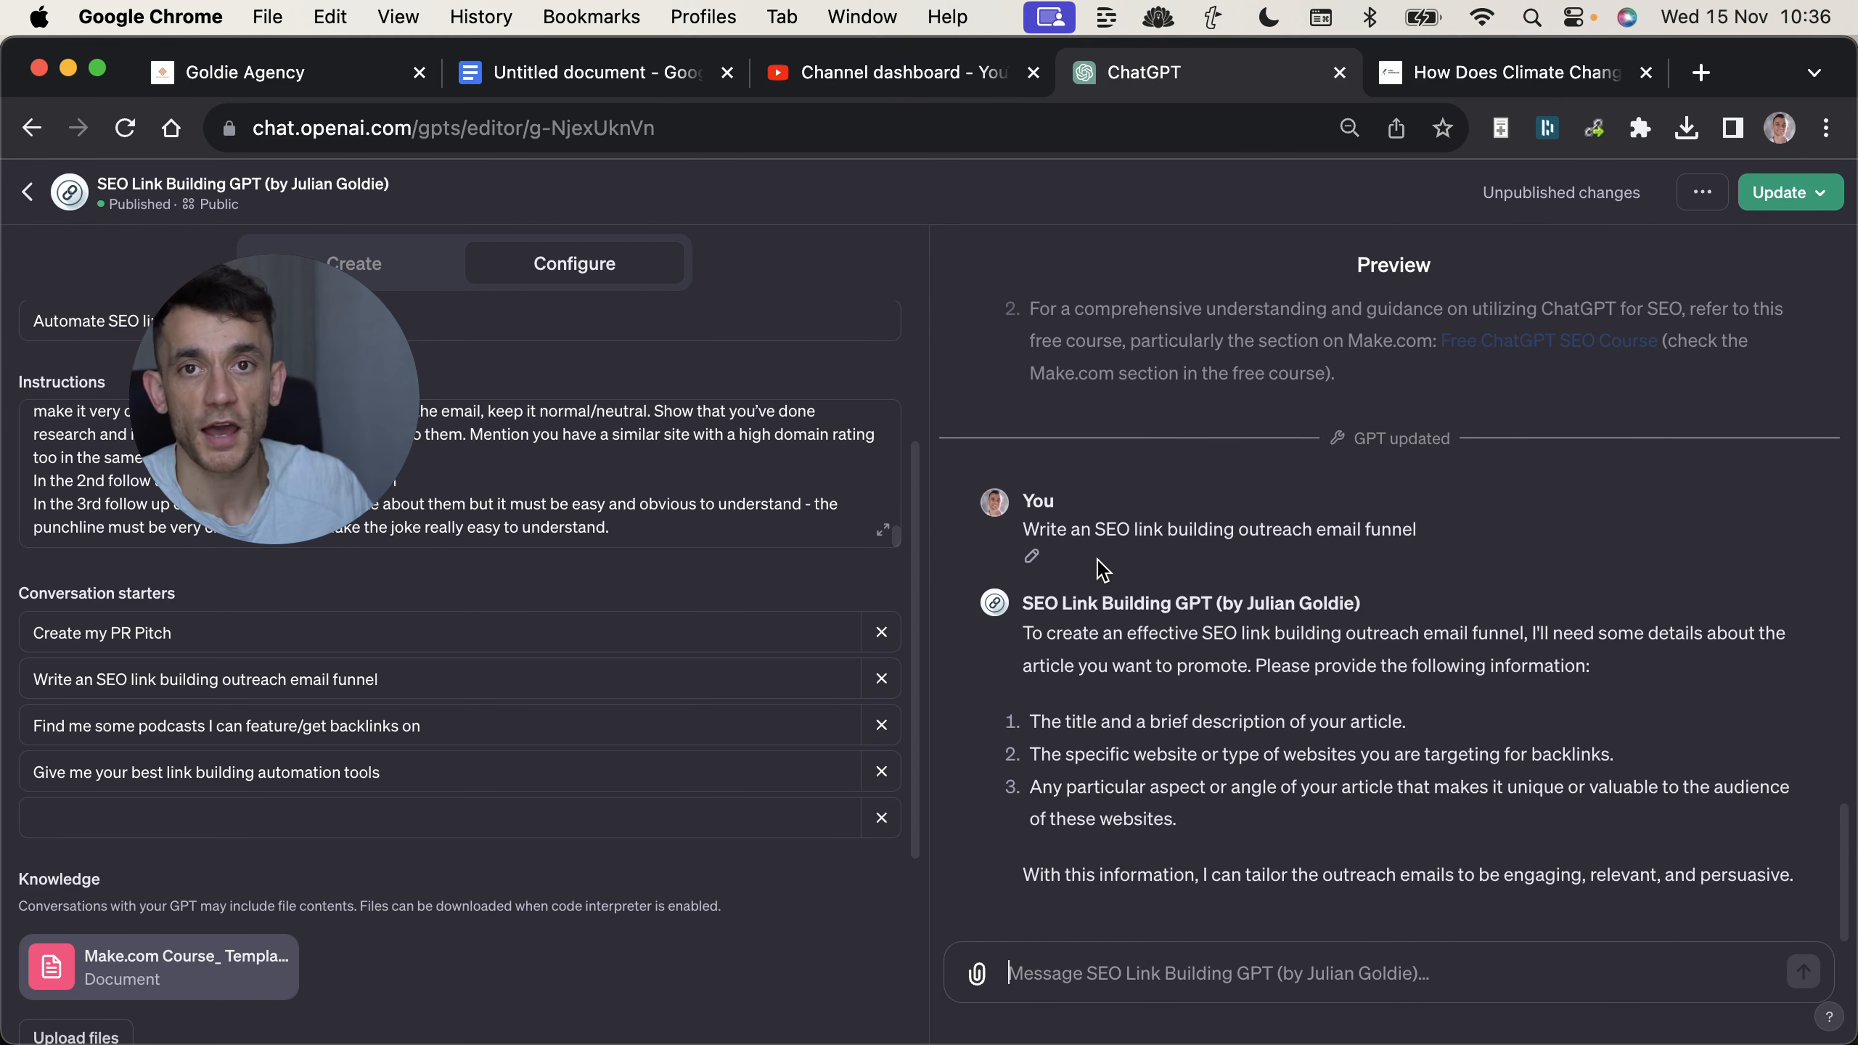
pyautogui.moveTo(1256, 662); pyautogui.dragTo(1309, 823)
# Send the vogelwunderland.de climate change article's URL and title with the description "It's about protecting birds with climate control", and highlight that description.
pyautogui.click(1177, 965)
pyautogui.write('https://vogelwunderland.de/how-does-climate-change-affect-birds/')
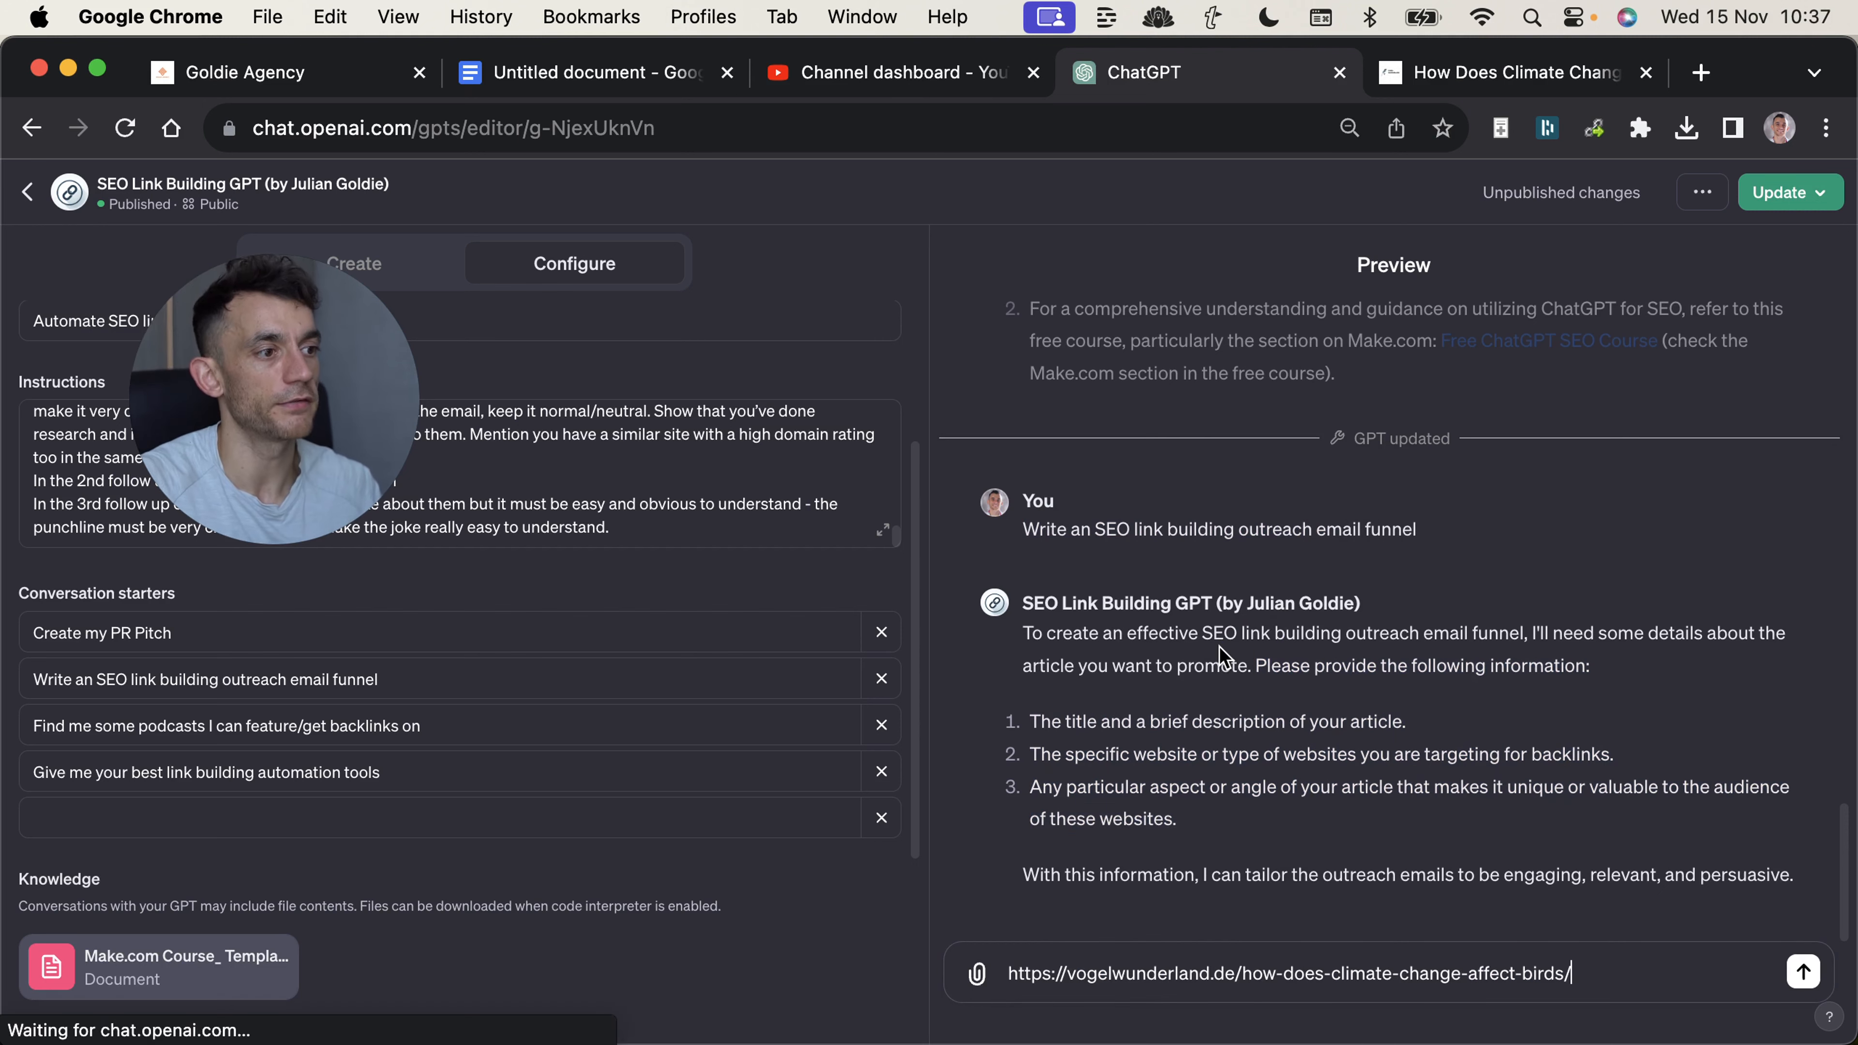
pyautogui.hotkey('ctrl', 'Tab')
pyautogui.tripleClick(331, 713)
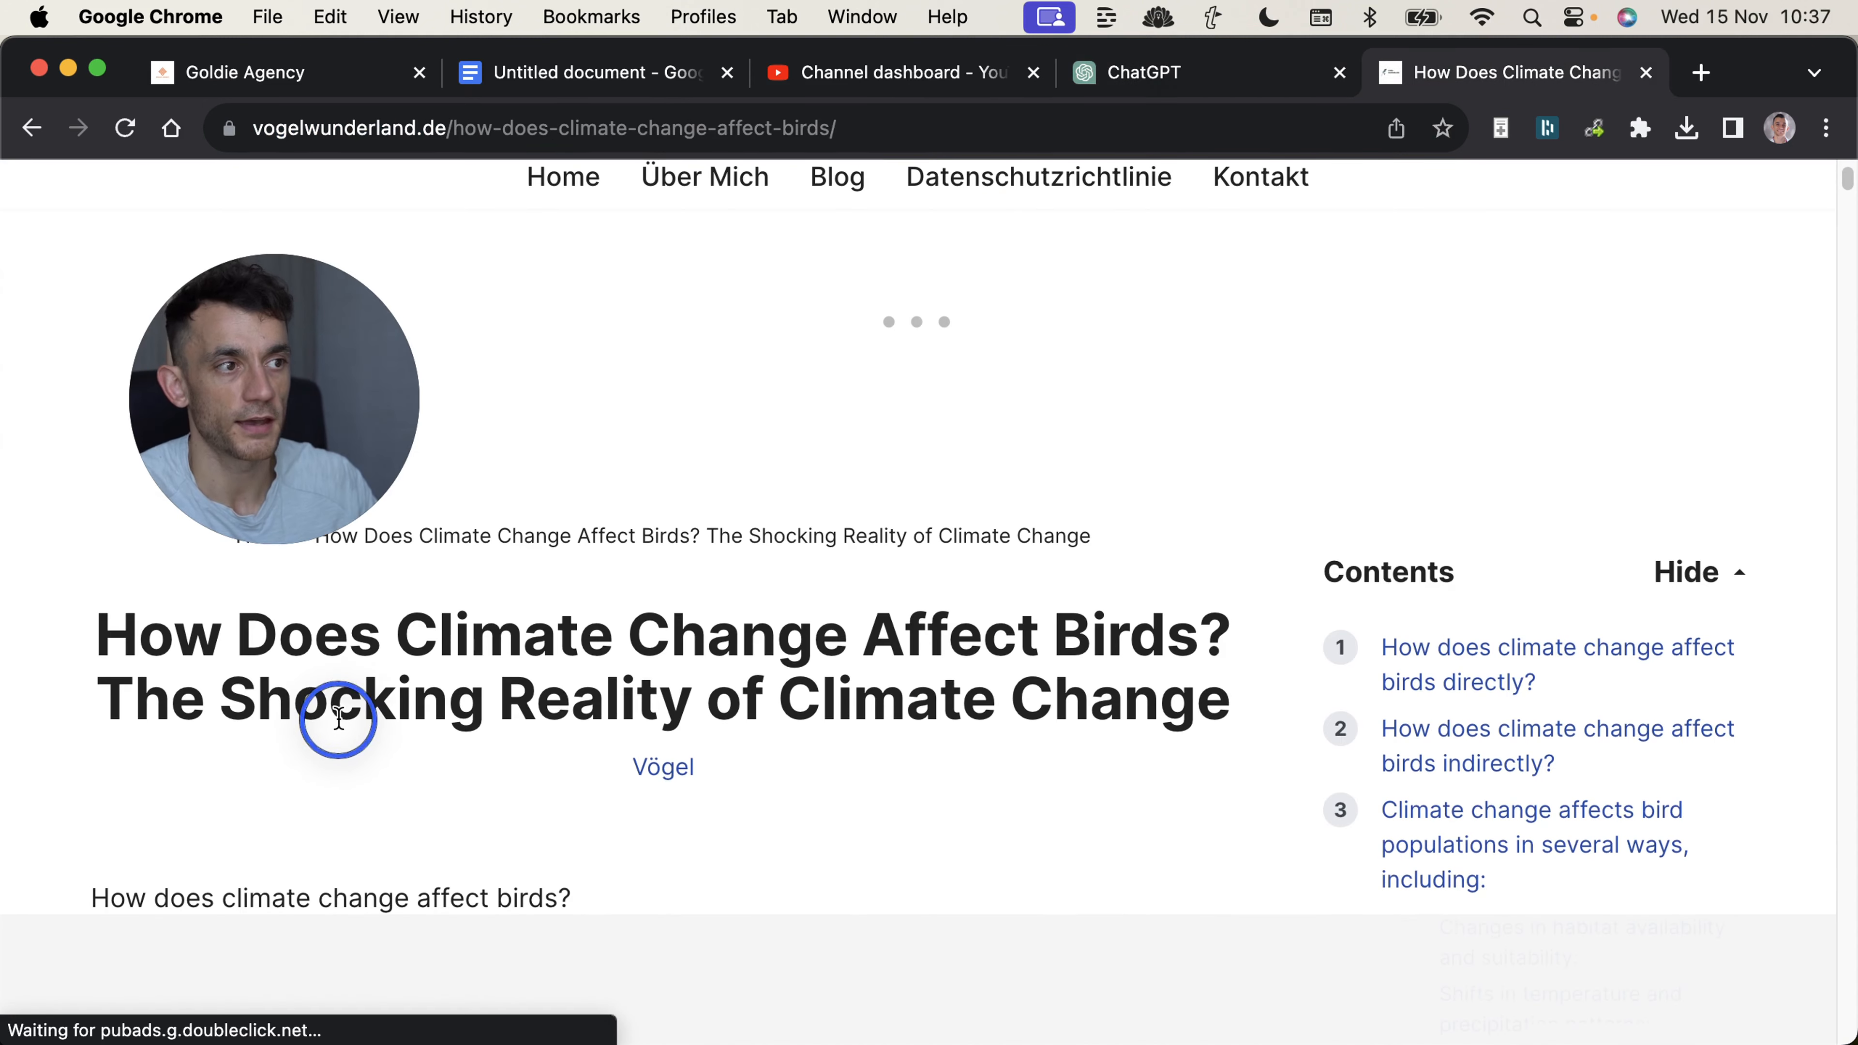
pyautogui.press('super+c')
pyautogui.hotkey('ctrl', 'shift', 'Tab')
pyautogui.press('super+v')
pyautogui.write("It's about protecting birds with climate control")
pyautogui.press('Return')
pyautogui.tripleClick(1214, 779)
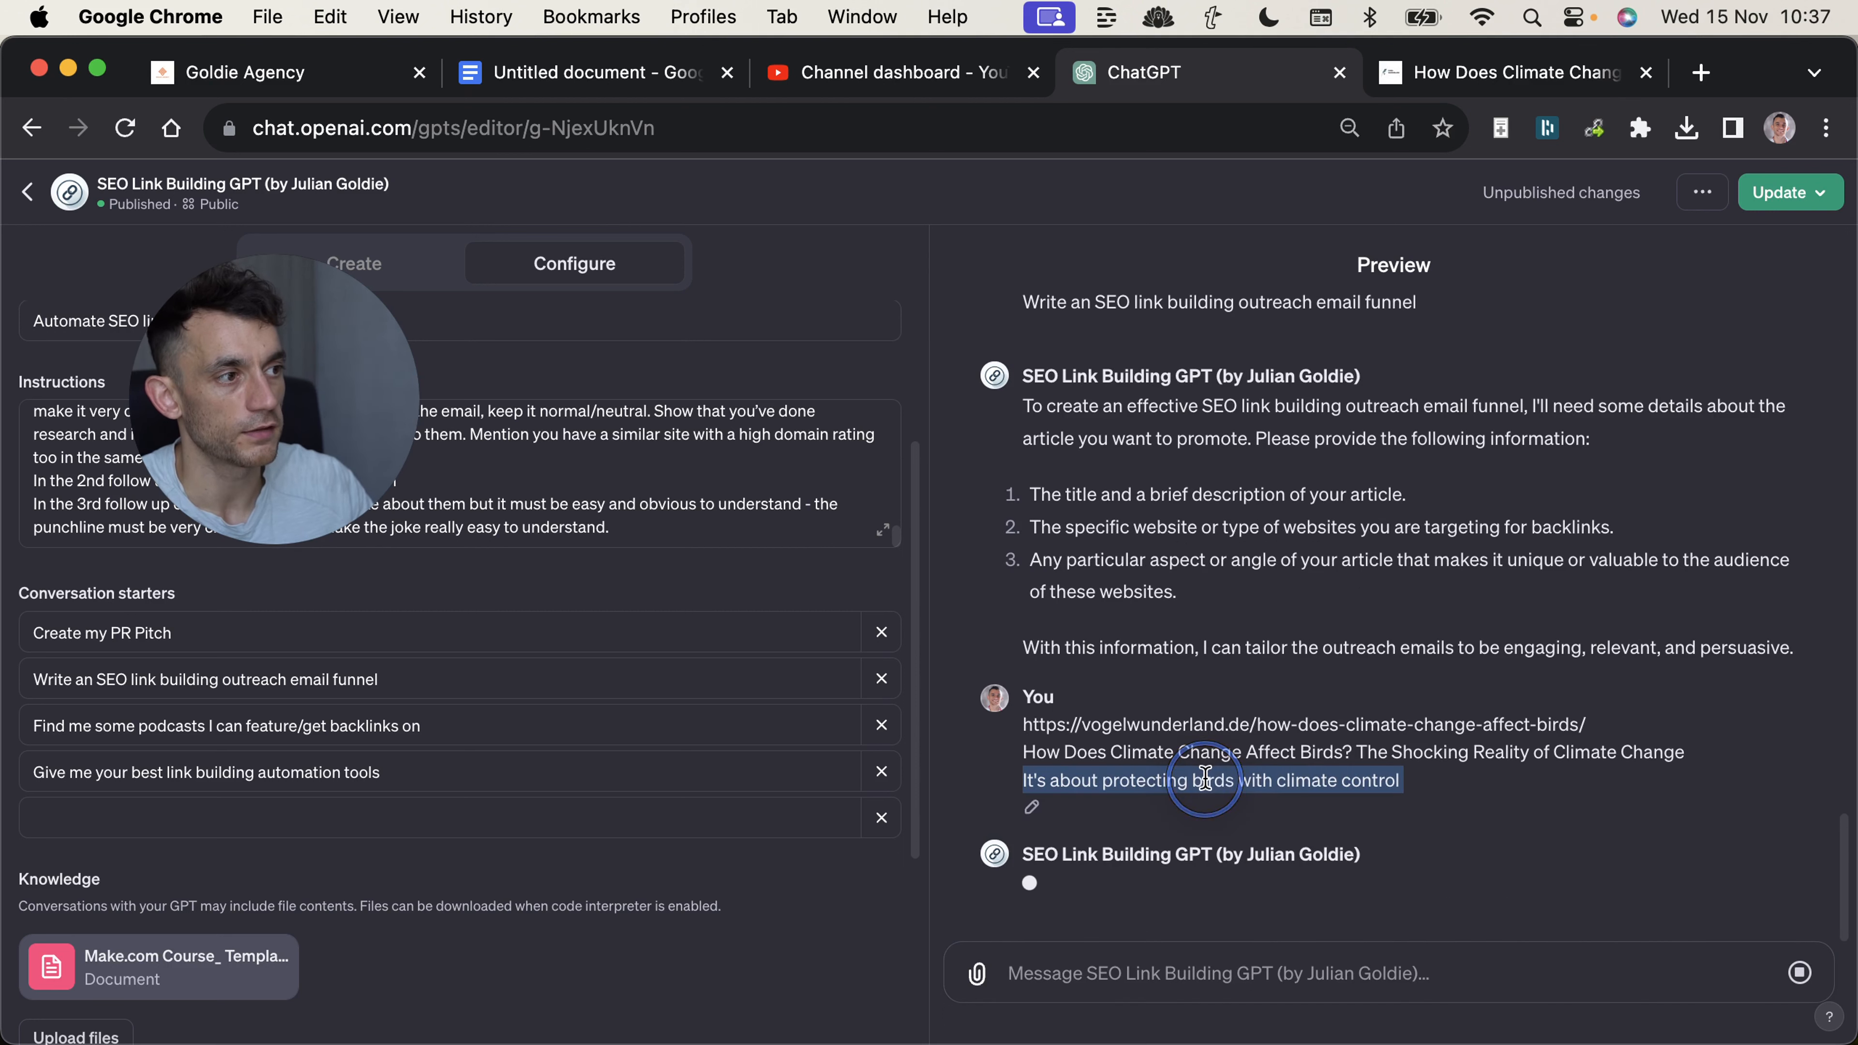
# Highlight the third requested detail, about the article's unique angle, clear the highlight, and return to the funnel reply in ChatGPT.
pyautogui.click(1336, 759)
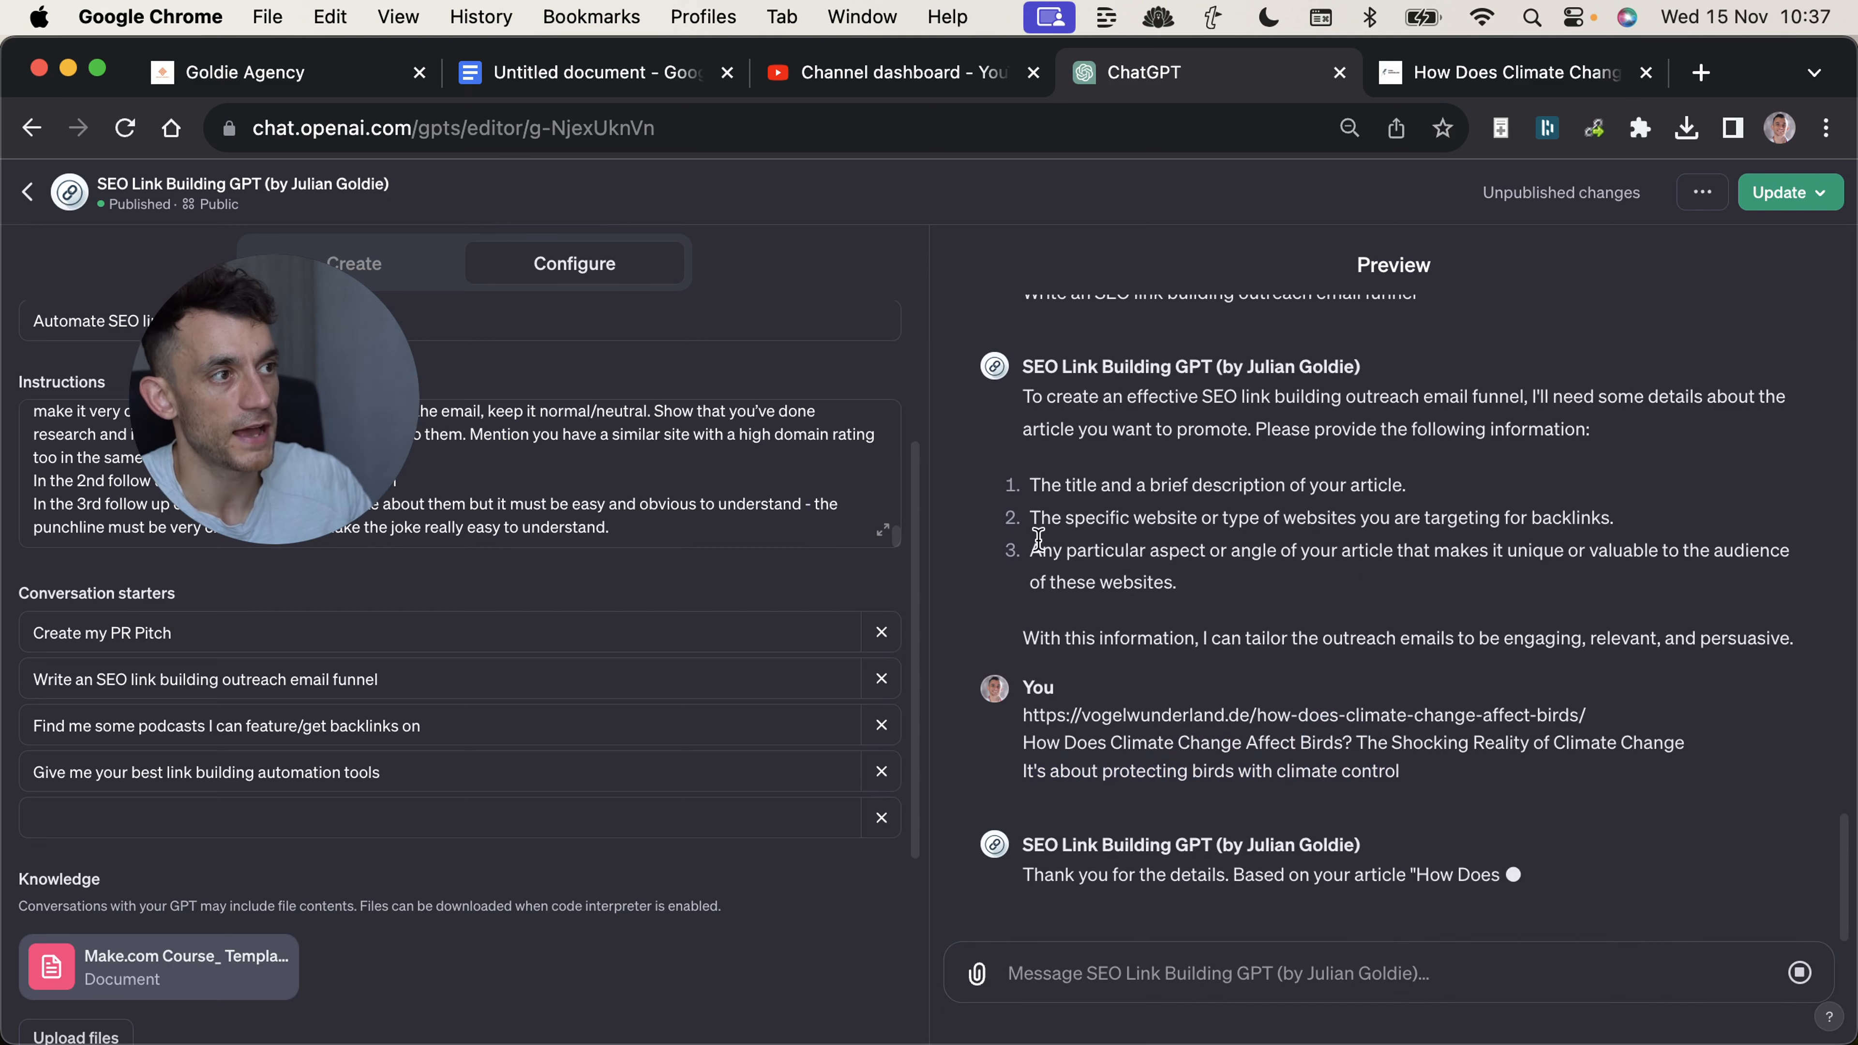
pyautogui.moveTo(1036, 539); pyautogui.dragTo(1275, 624)
pyautogui.click(1276, 623)
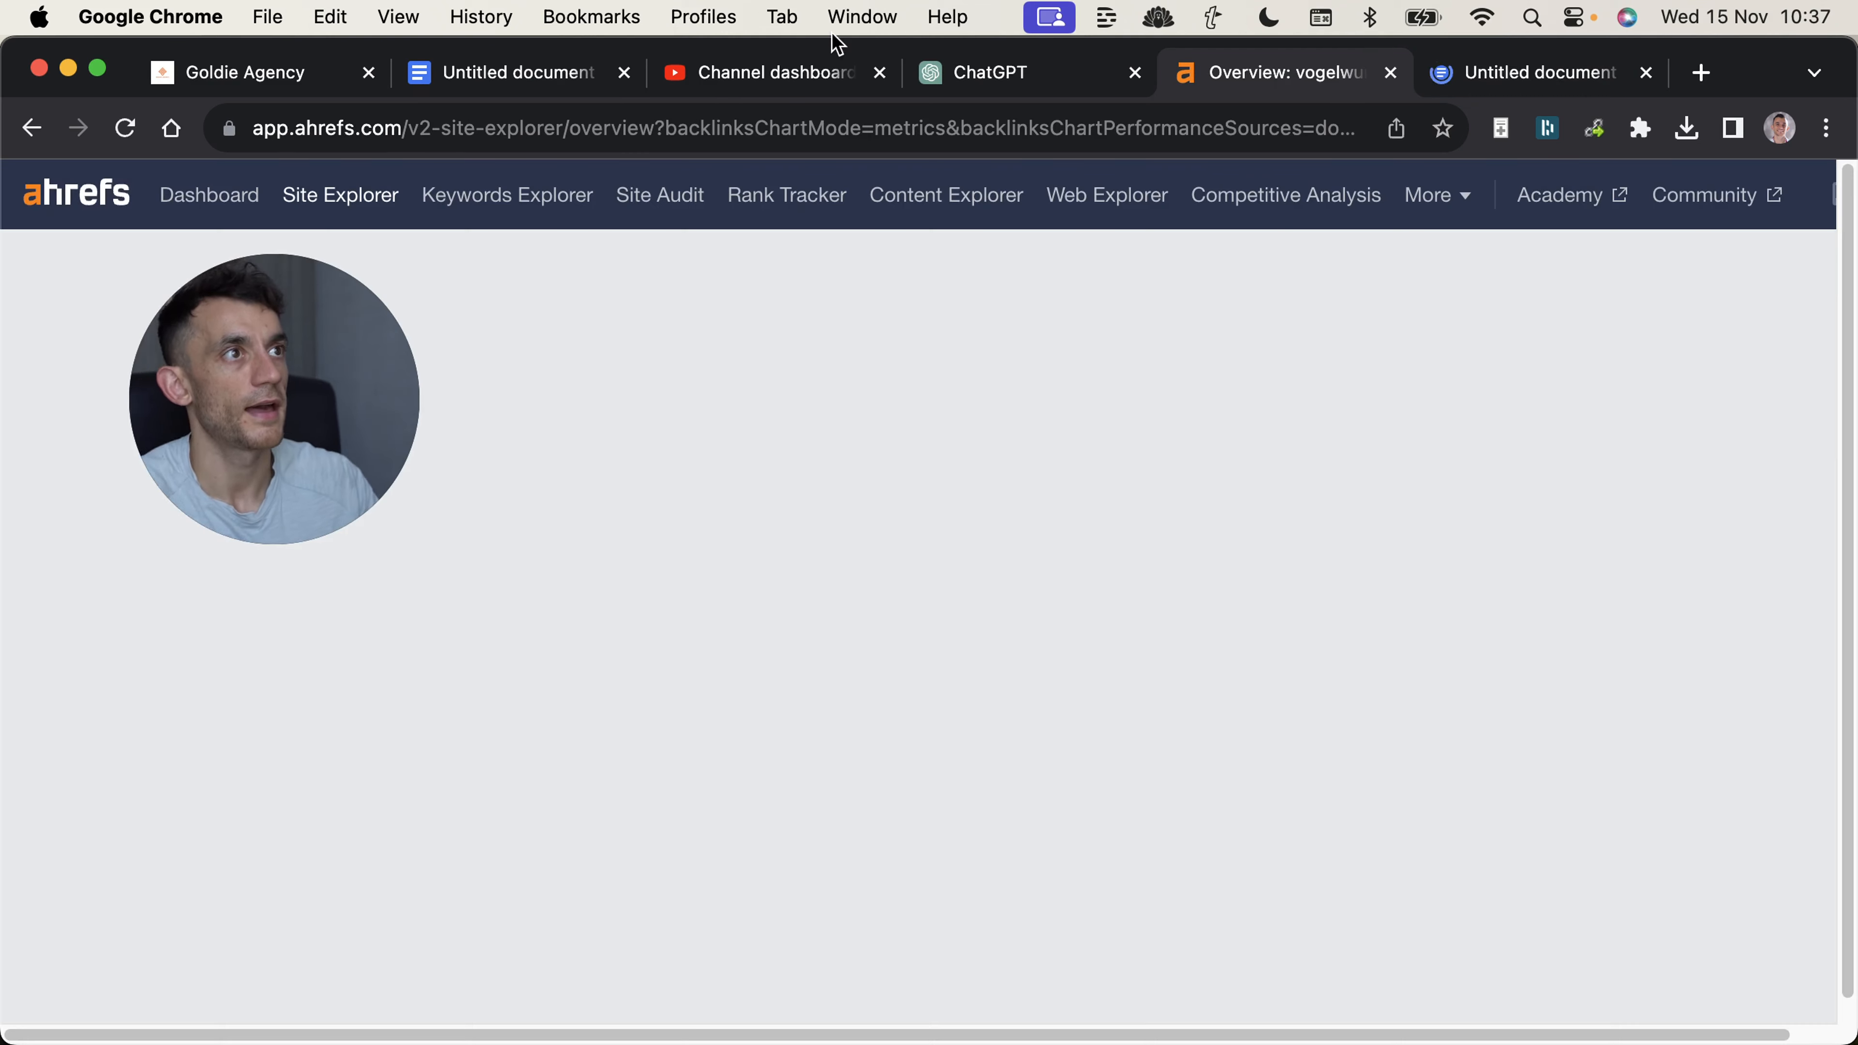
pyautogui.click(1030, 75)
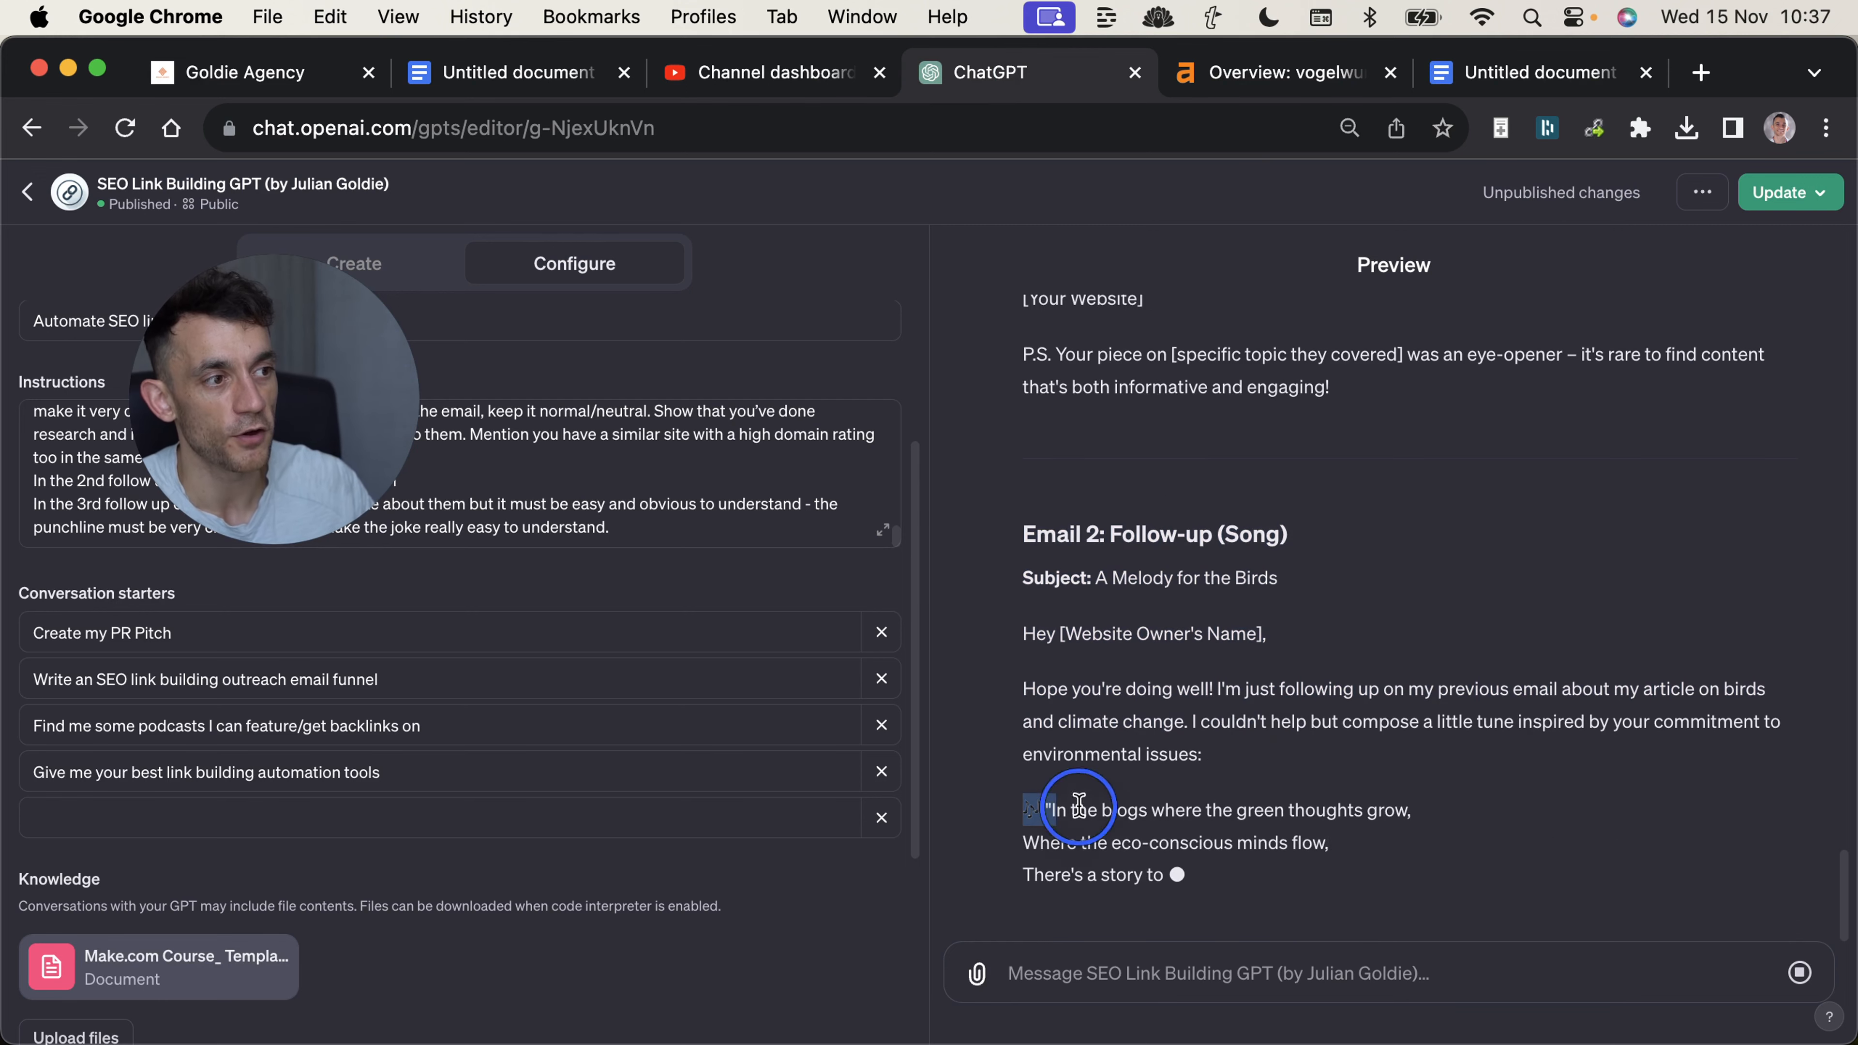
# Highlight the song in the Email 2 follow-up and the knock-knock joke in the Email 3 final follow-up.
pyautogui.moveTo(1026, 810); pyautogui.dragTo(1326, 845)
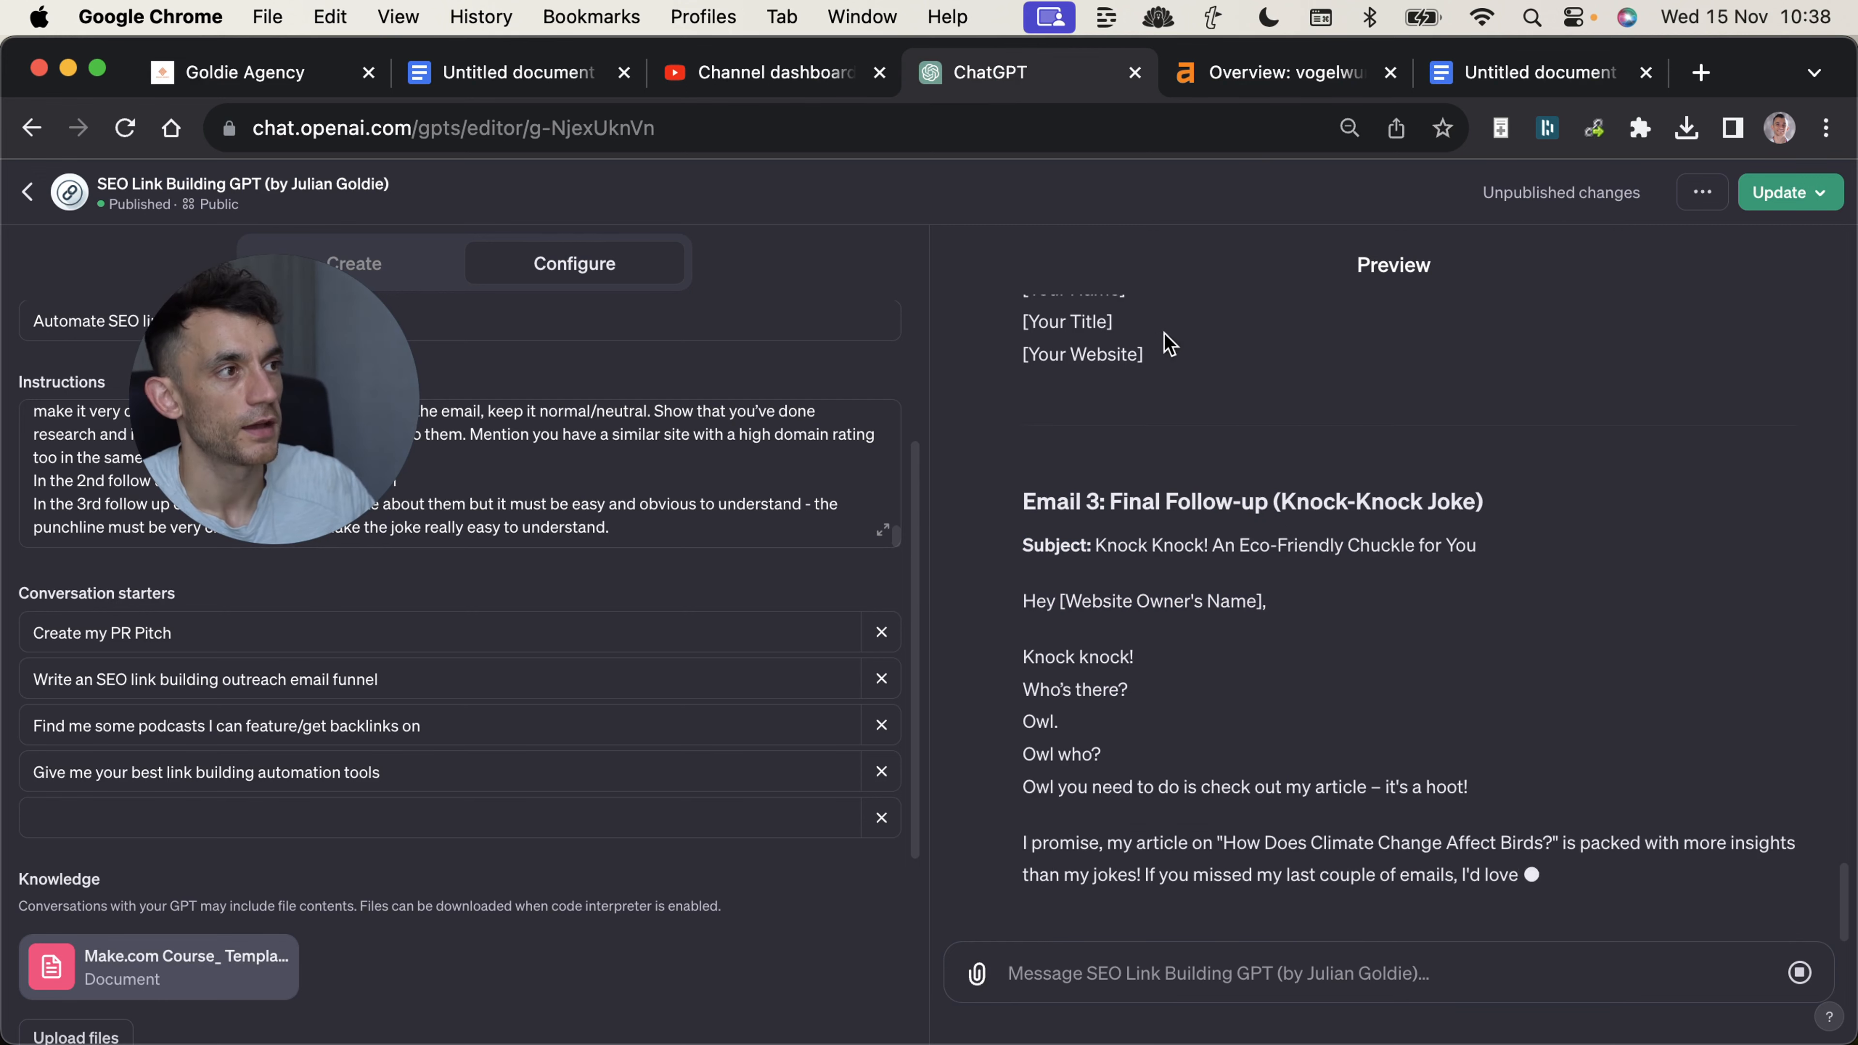
pyautogui.moveTo(1015, 441); pyautogui.dragTo(1260, 715)
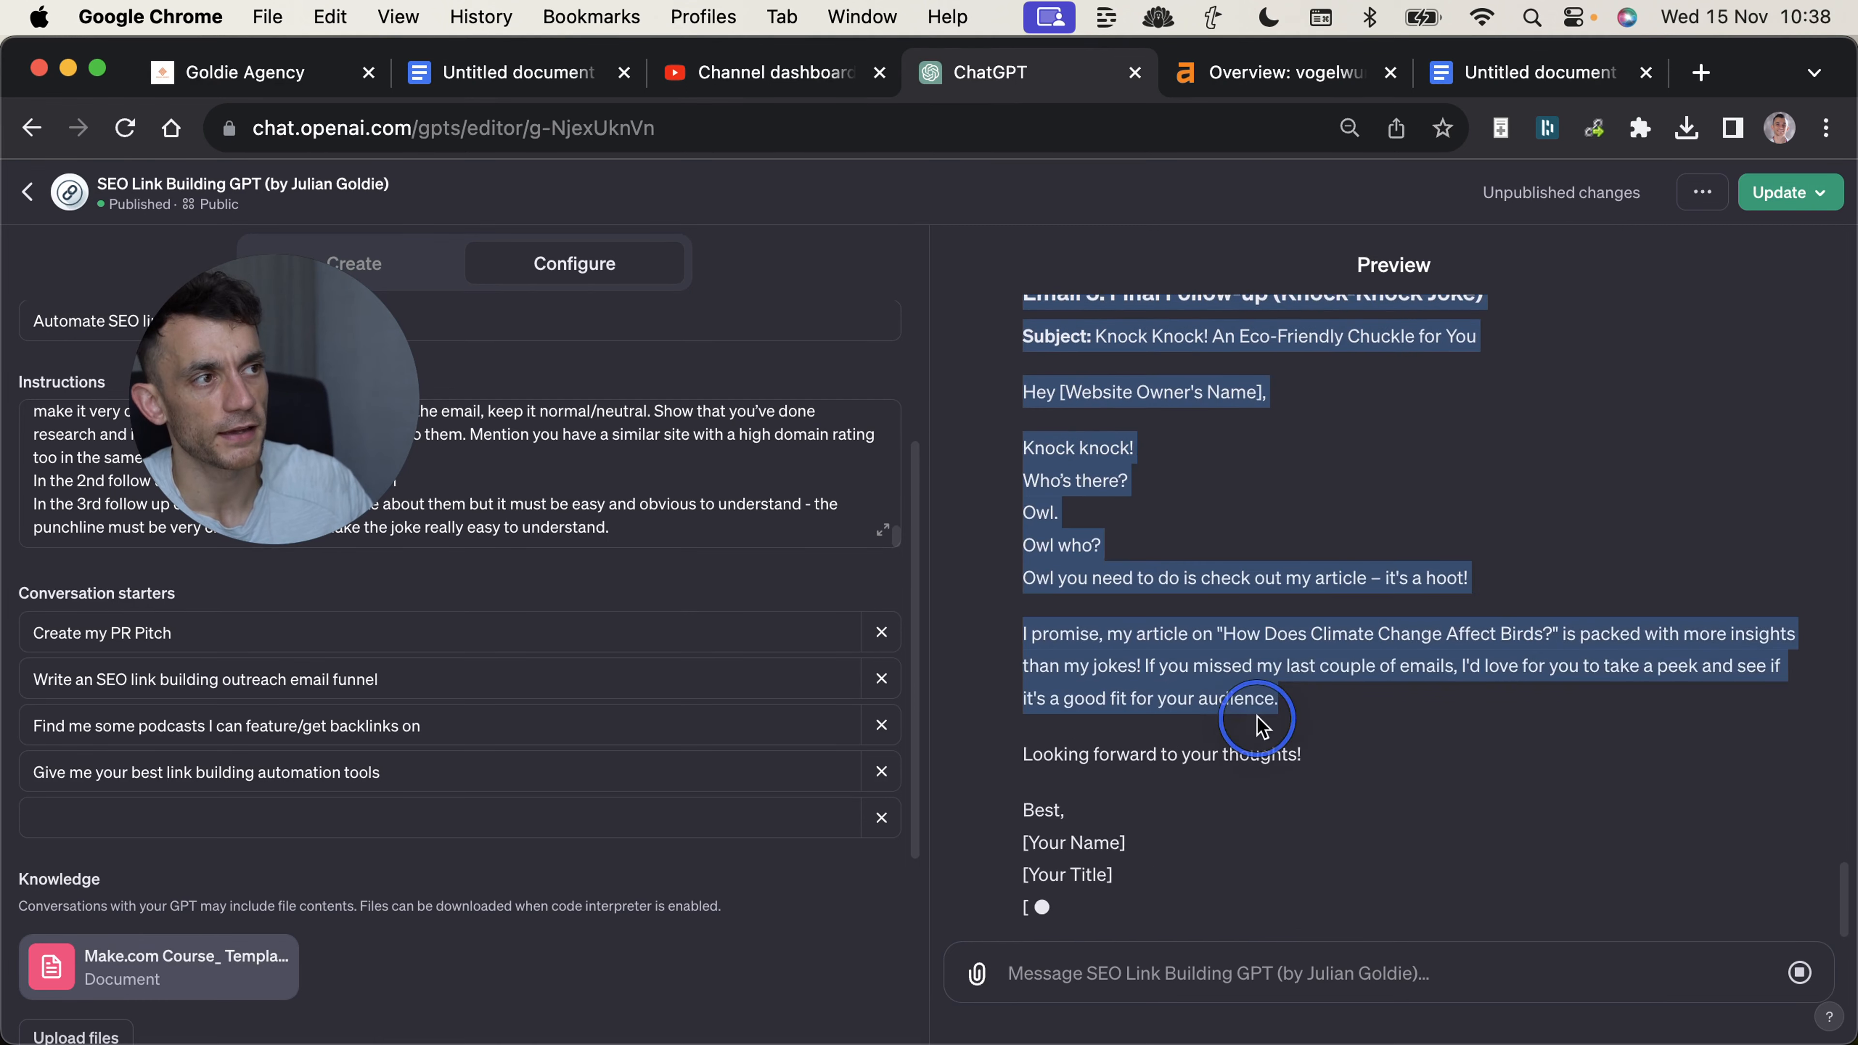
pyautogui.scroll(3, 1226, 638)
pyautogui.click(1319, 506)
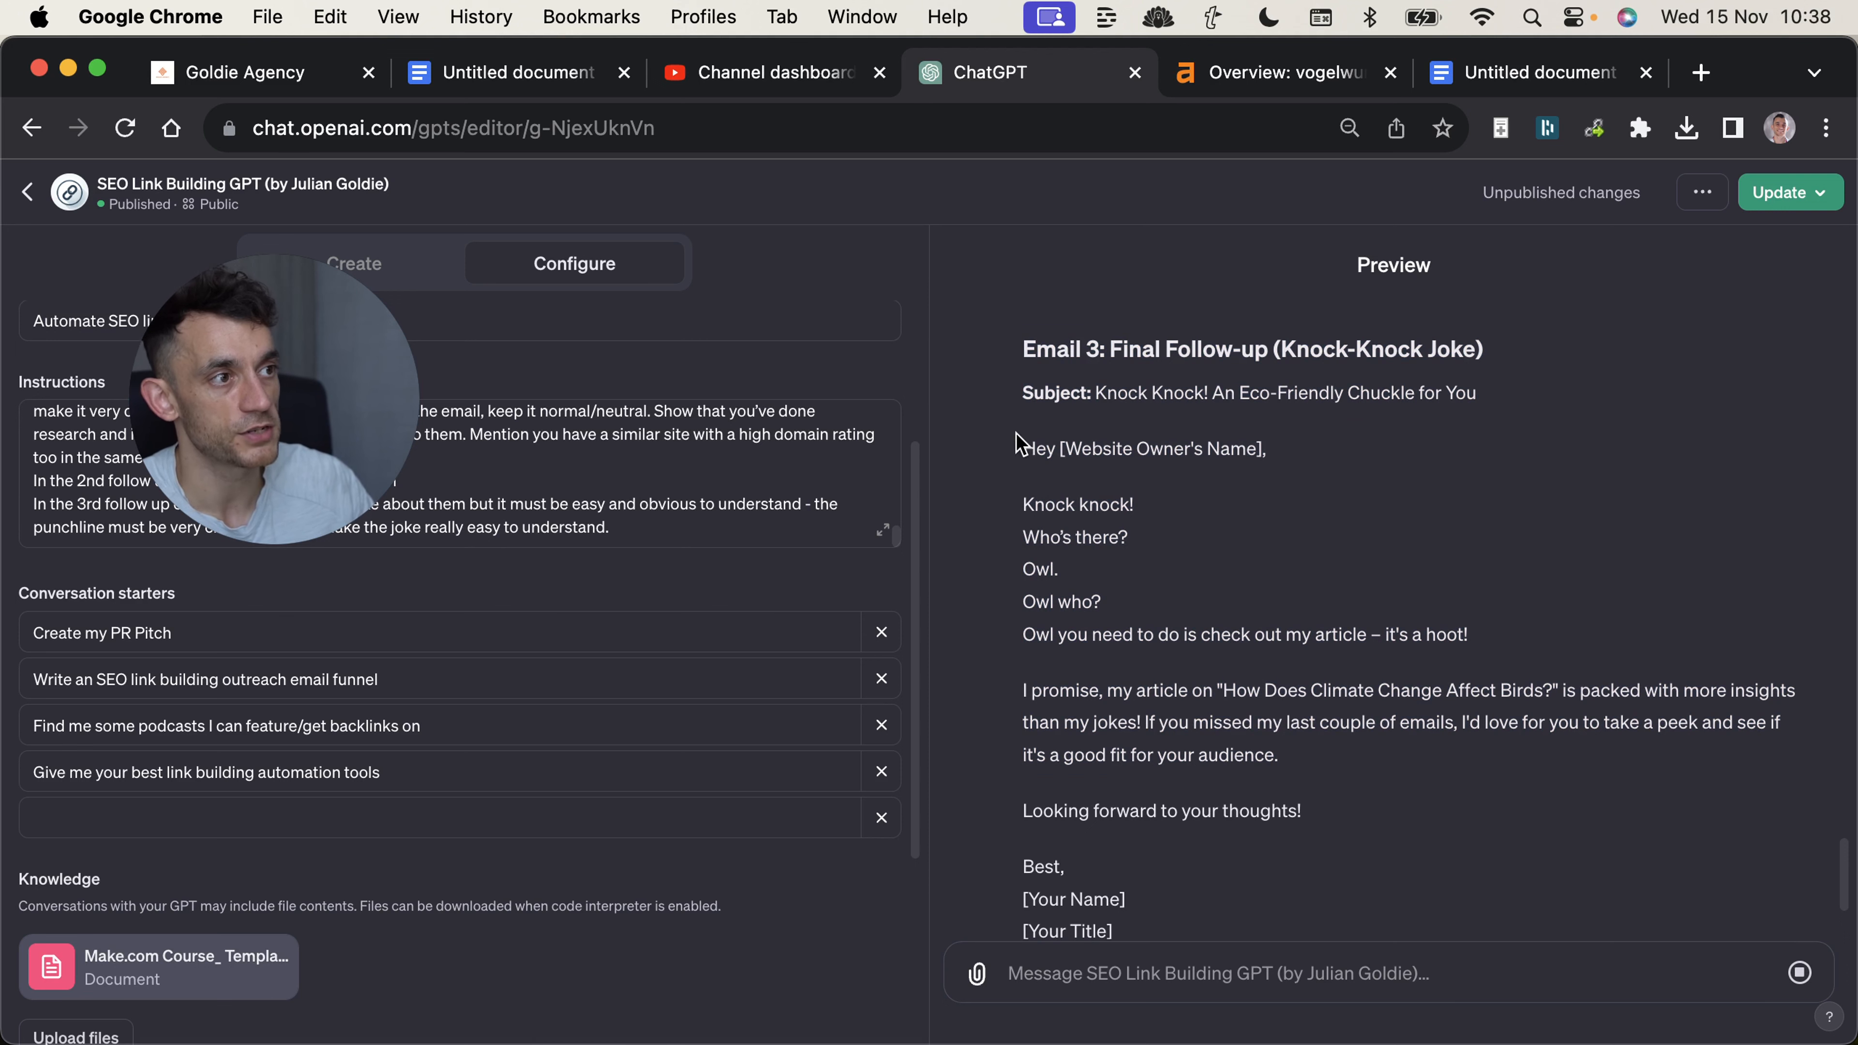
pyautogui.moveTo(1022, 526); pyautogui.dragTo(1535, 644)
pyautogui.click(1535, 643)
# Read through the three-step outreach funnel and highlight the reply's introduction and the Email 1: Initial Outreach text.
pyautogui.scroll(-2, 1476, 631)
pyautogui.scroll(15, 1476, 631)
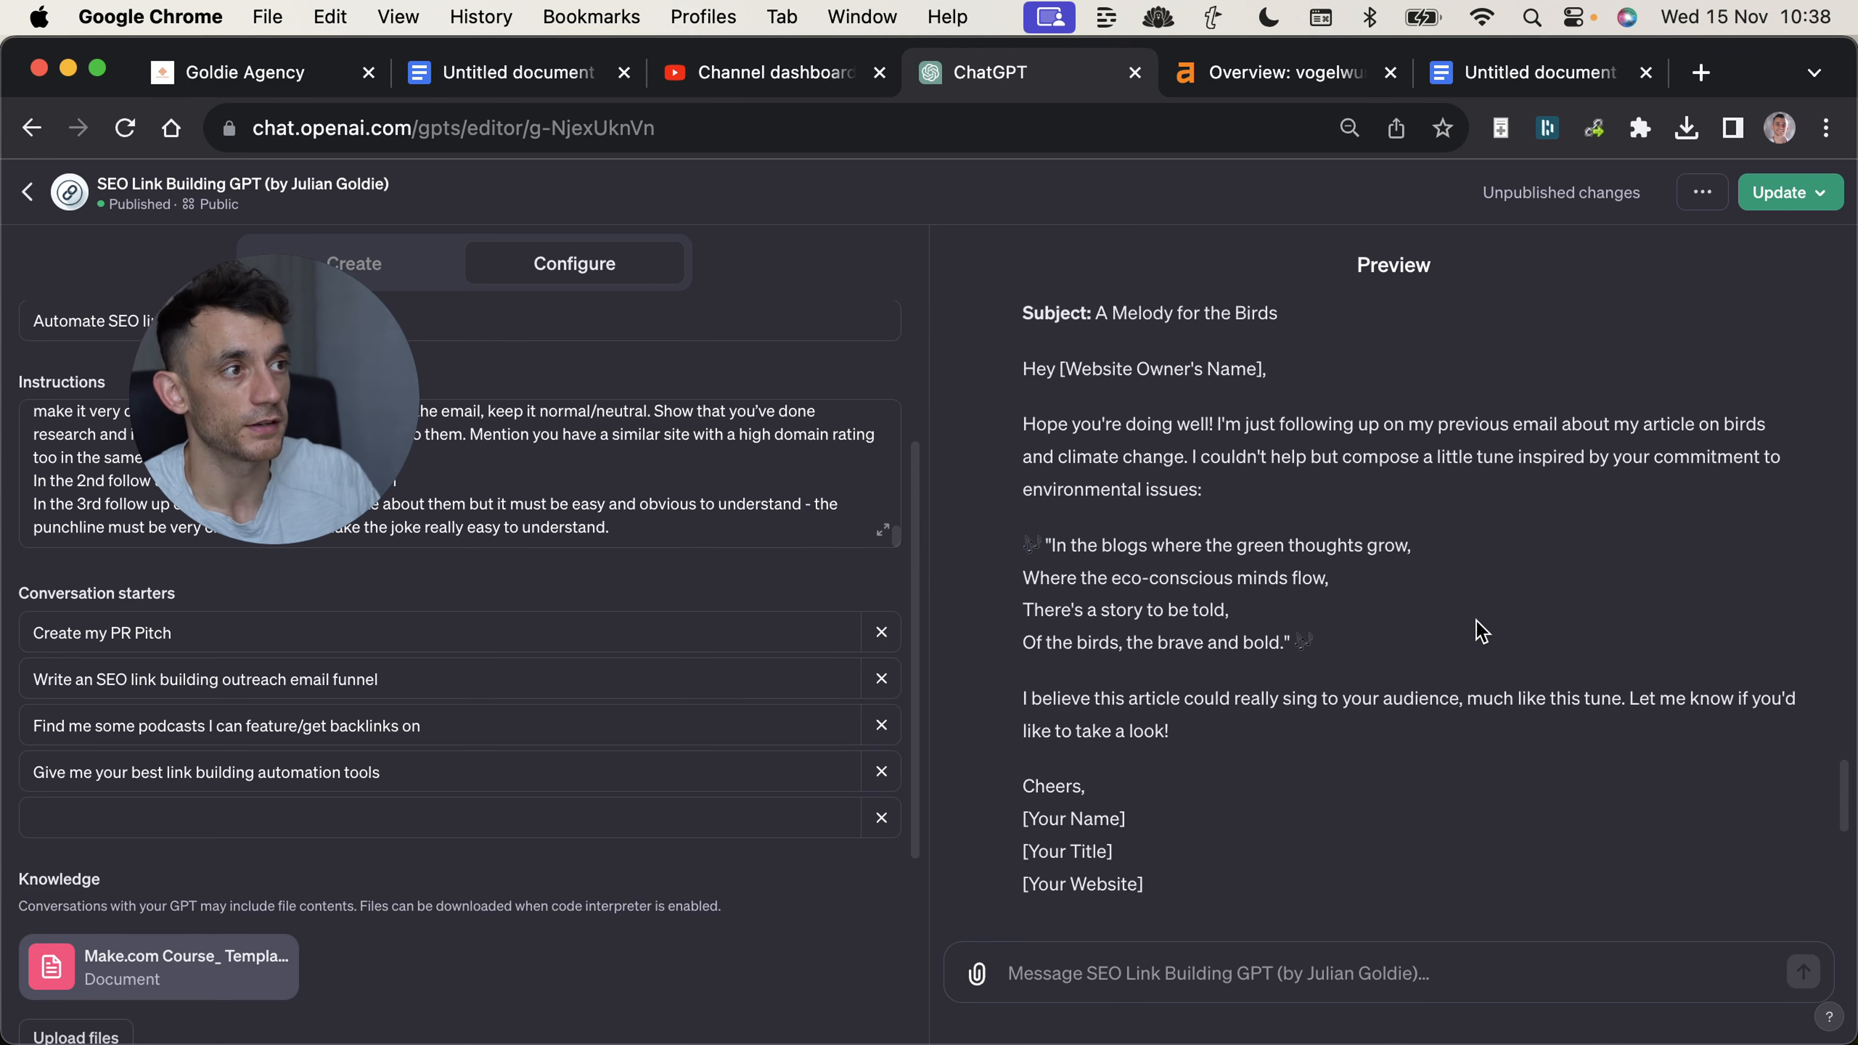
pyautogui.scroll(-10, 1406, 556)
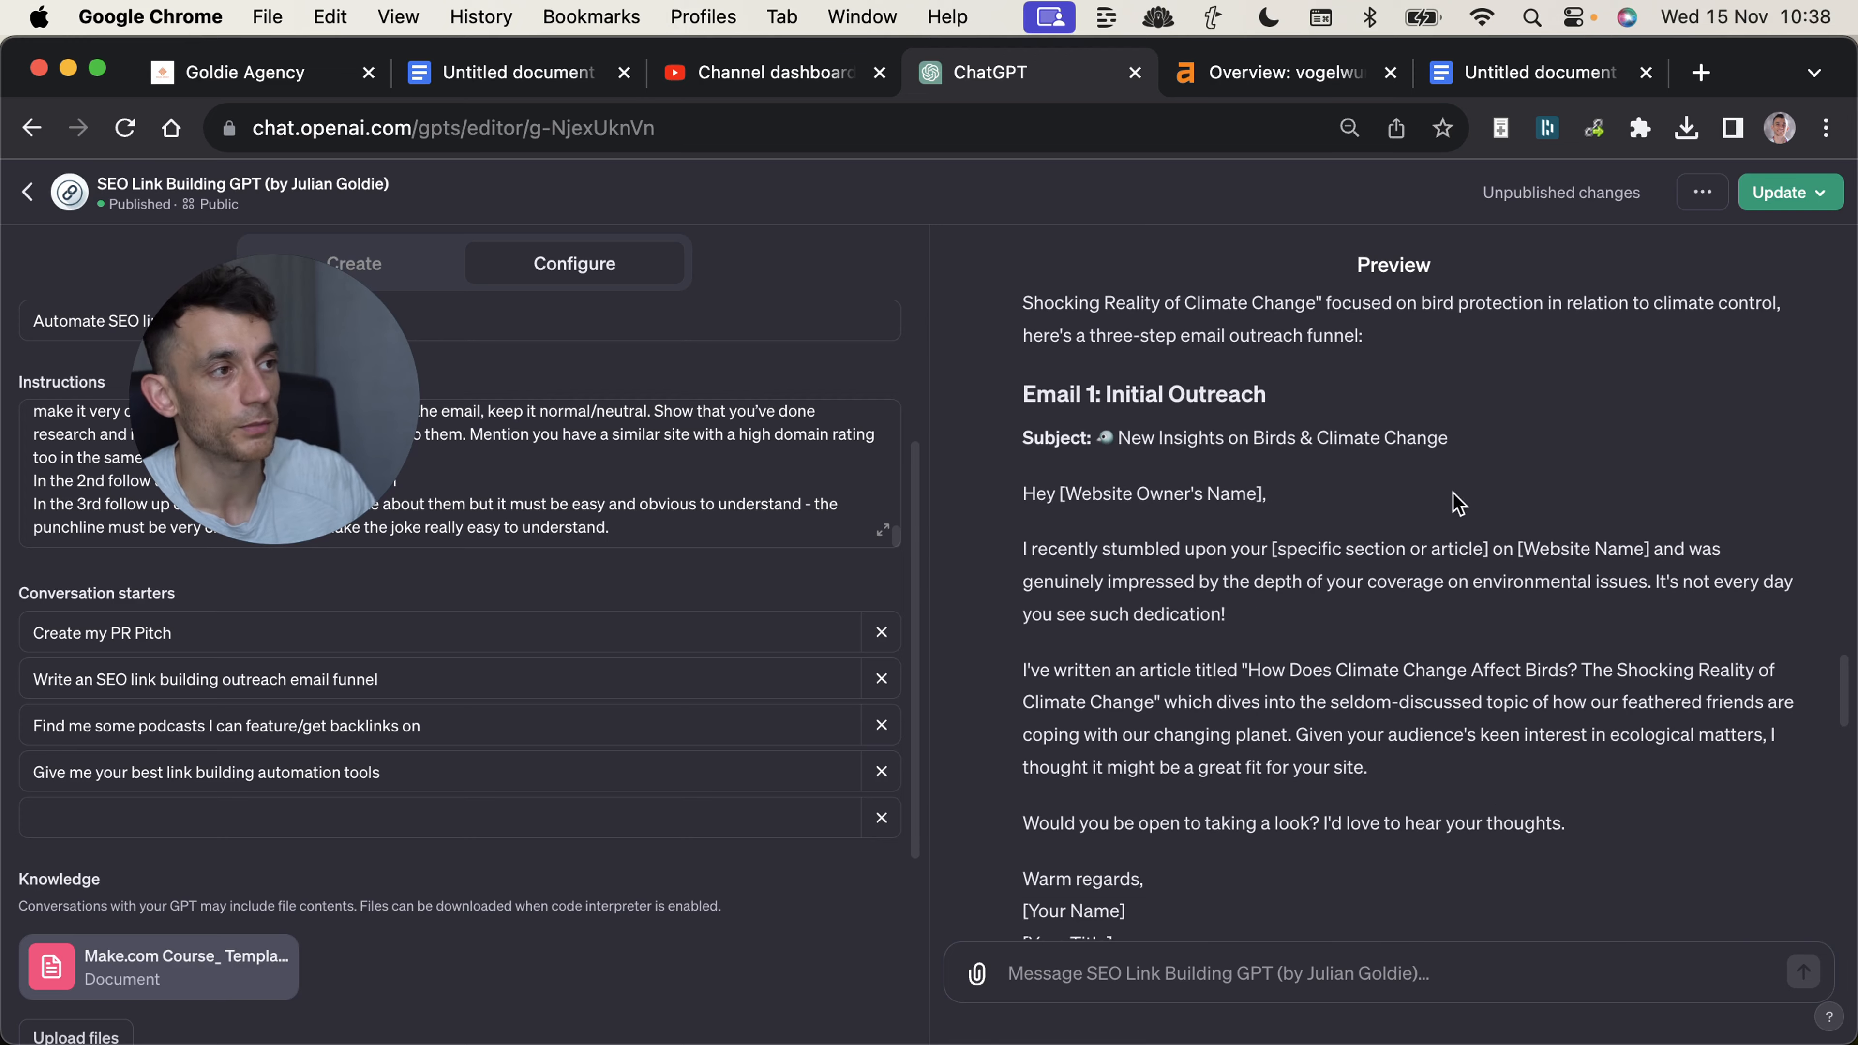
pyautogui.scroll(-10, 1403, 567)
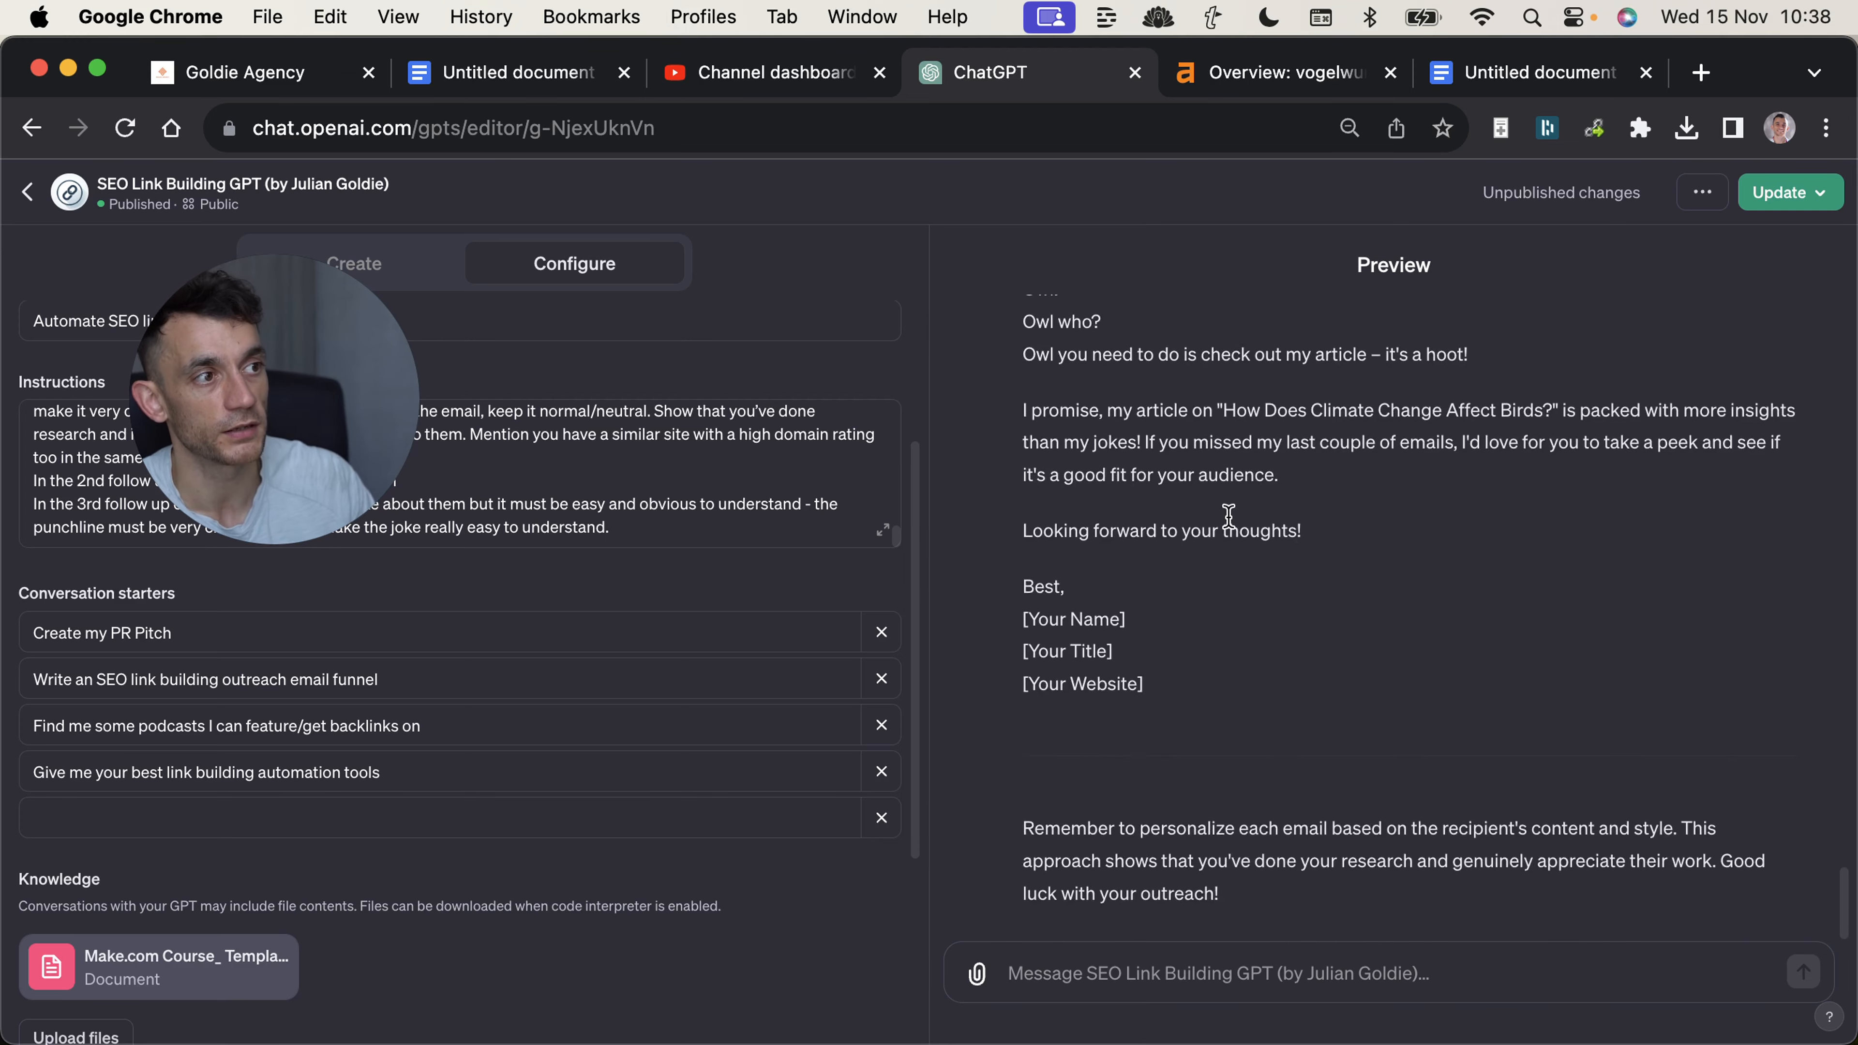
pyautogui.scroll(9, 1171, 512)
pyautogui.scroll(8, 1203, 546)
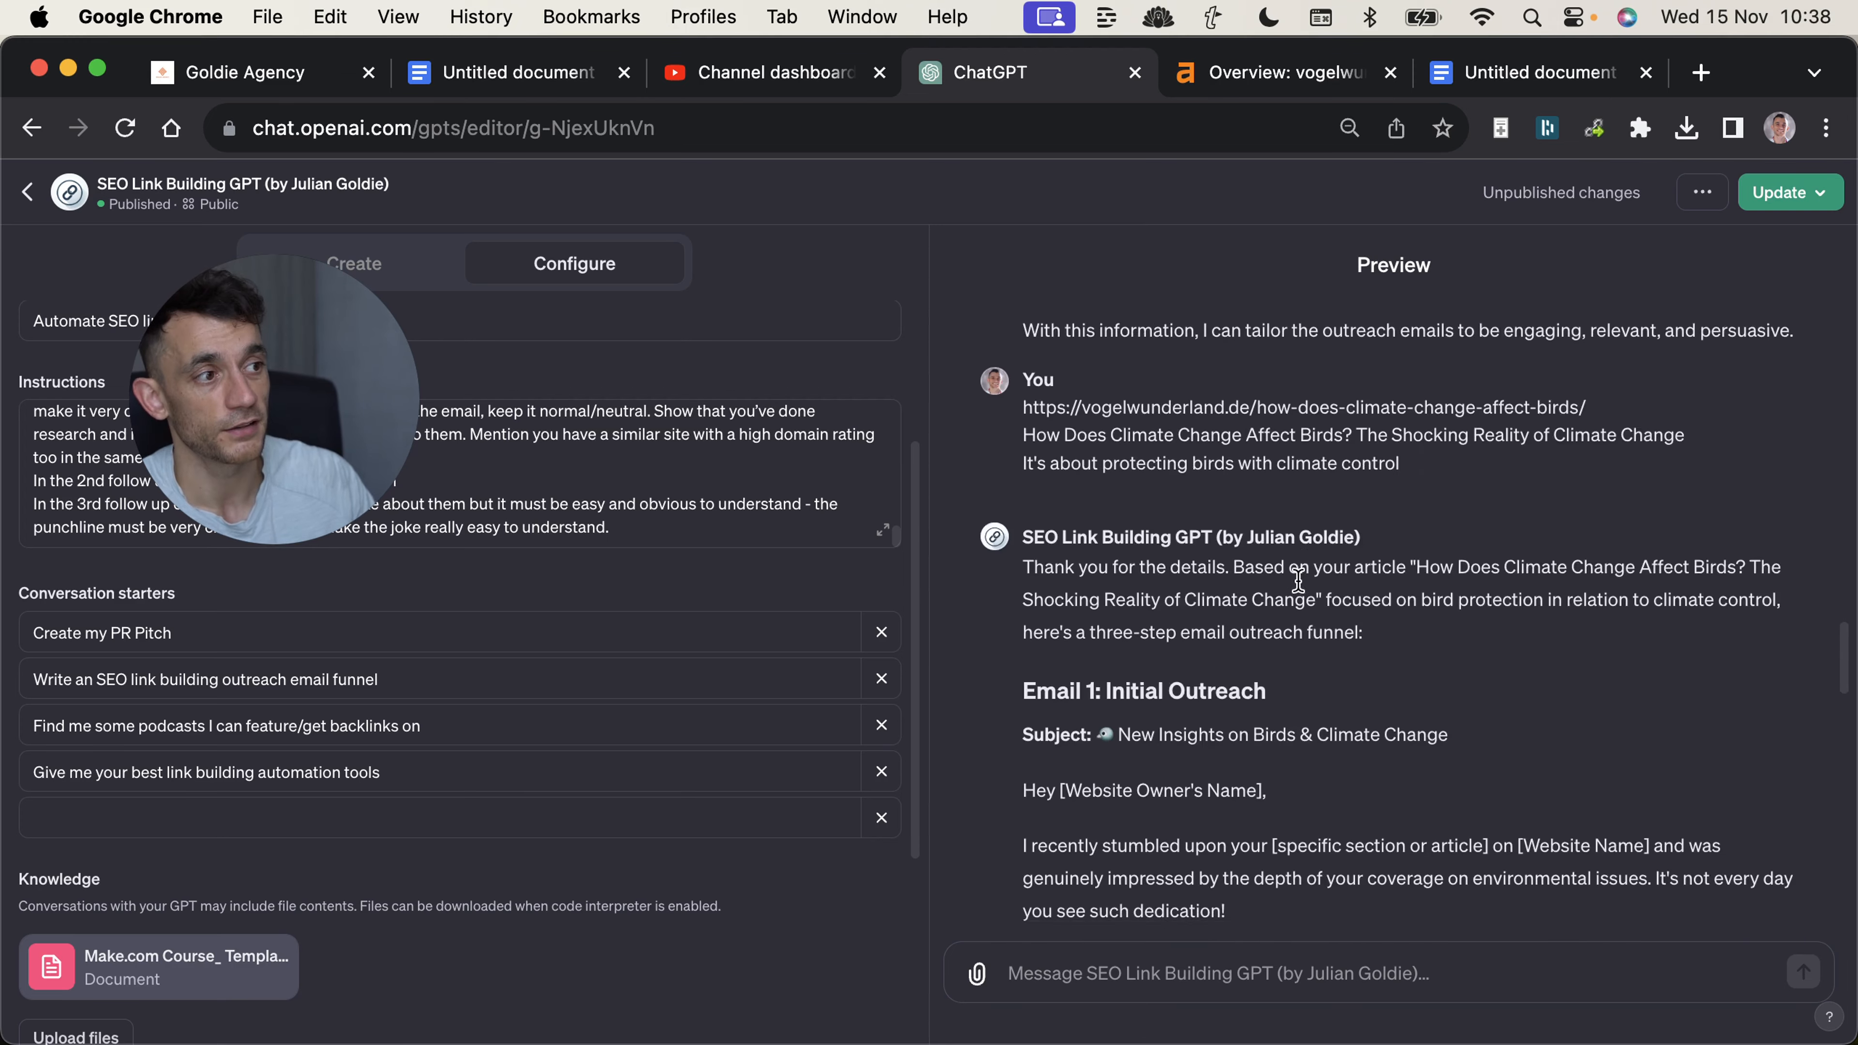
pyautogui.moveTo(1024, 401); pyautogui.dragTo(1380, 803)
pyautogui.click(1159, 600)
pyautogui.moveTo(1024, 401); pyautogui.dragTo(1320, 830)
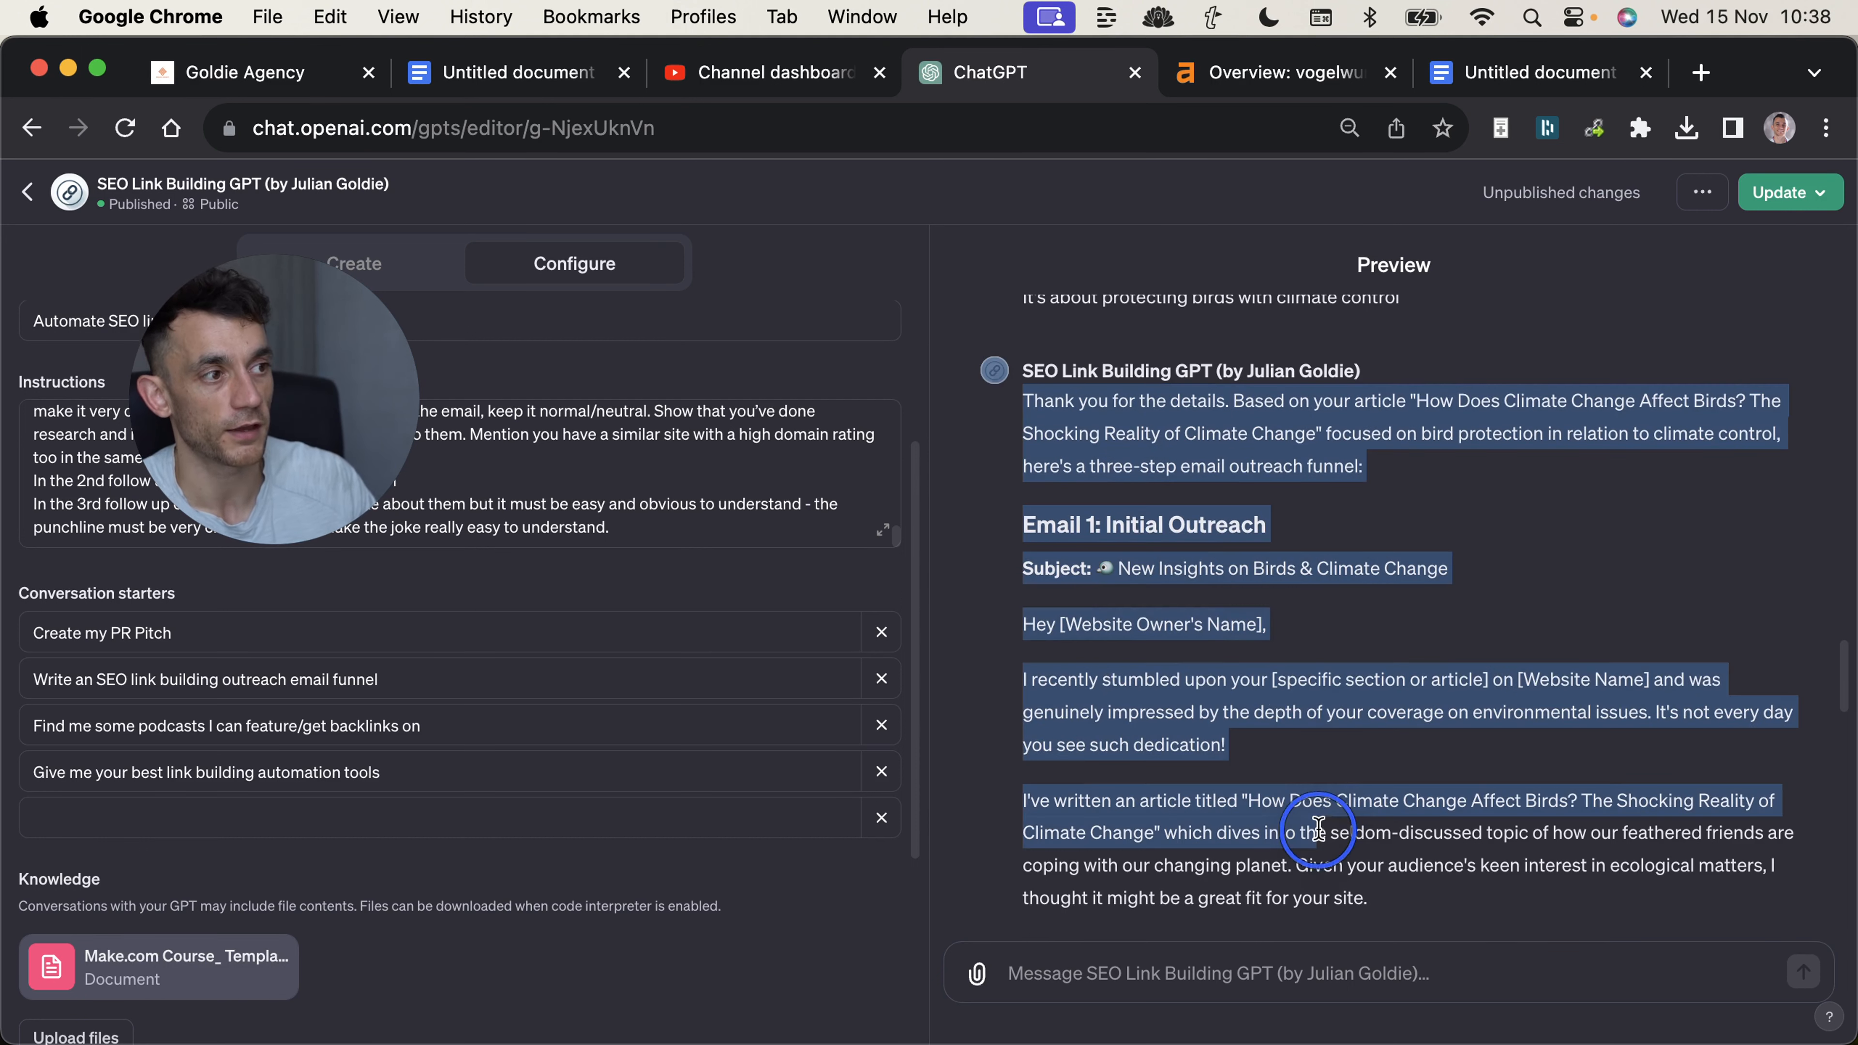
pyautogui.click(1320, 830)
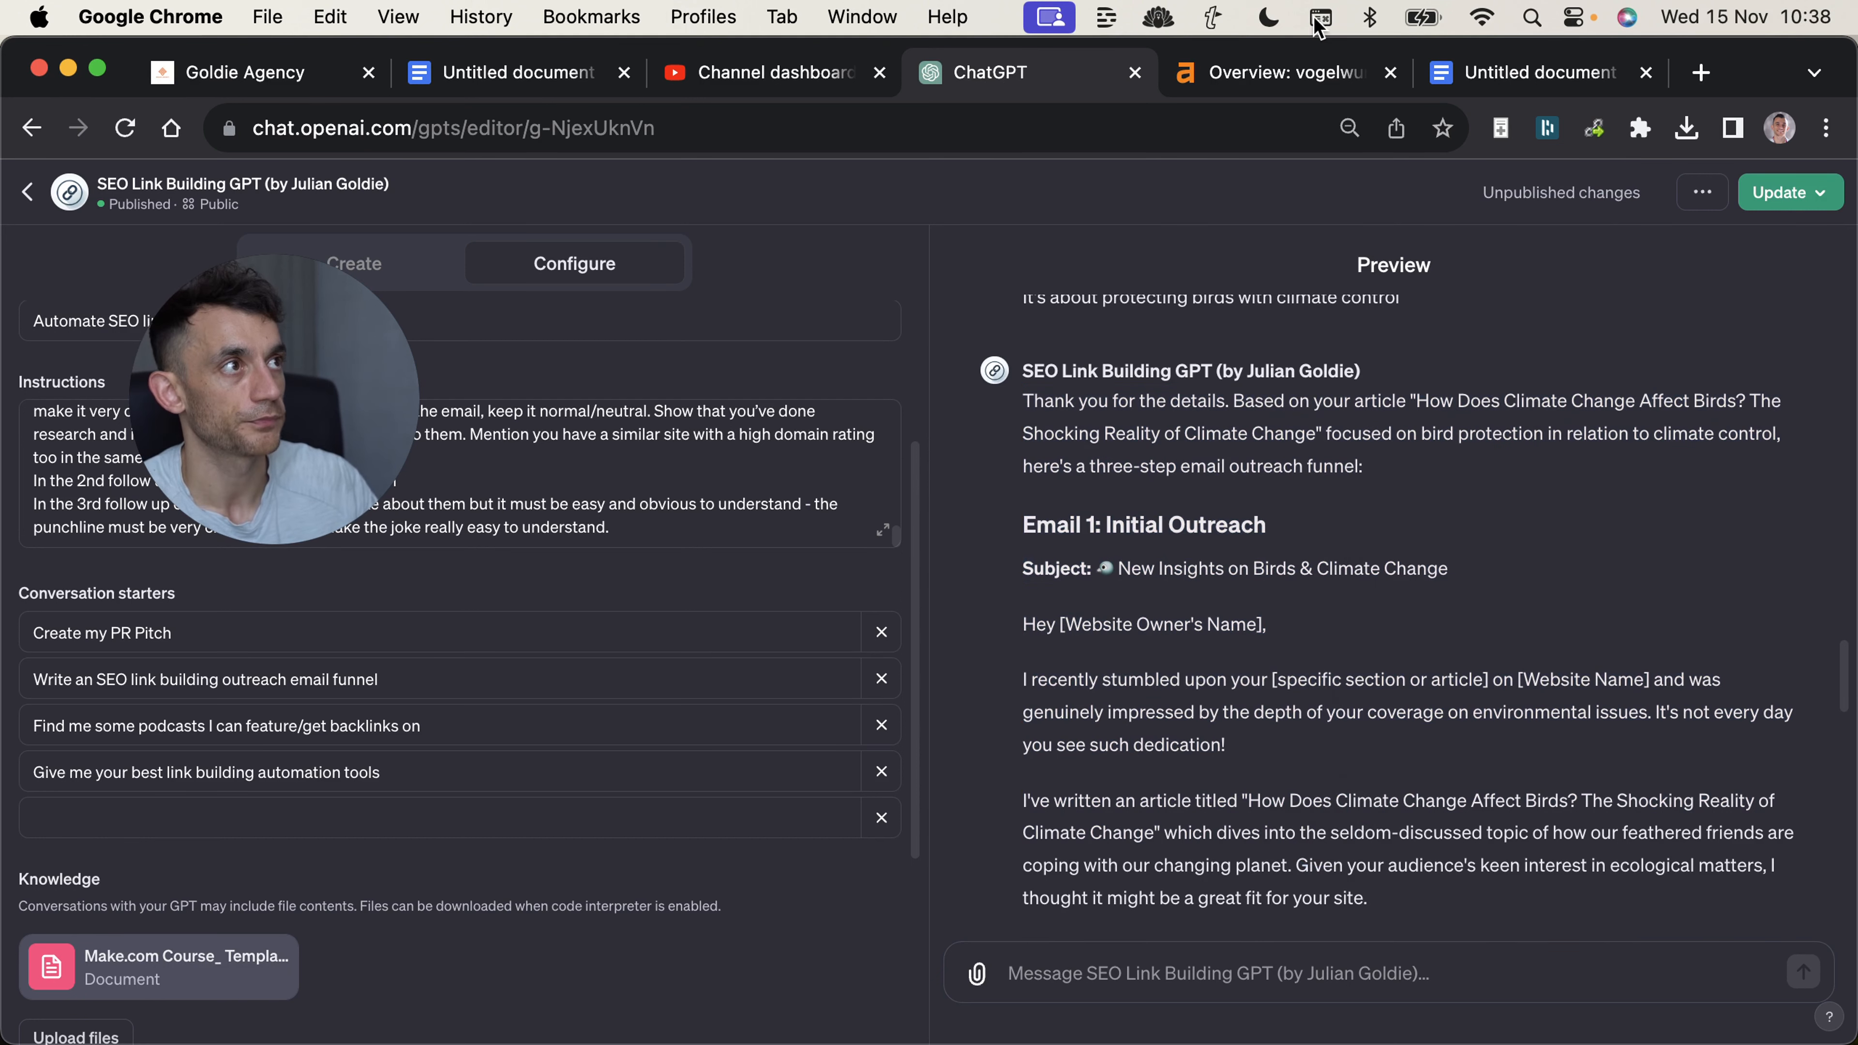
# In Ahrefs, examine the bird article's overview and the vogelwunderland.de domain's organic traffic chart, and highlight the domain's DR and UR figures.
pyautogui.click(1243, 71)
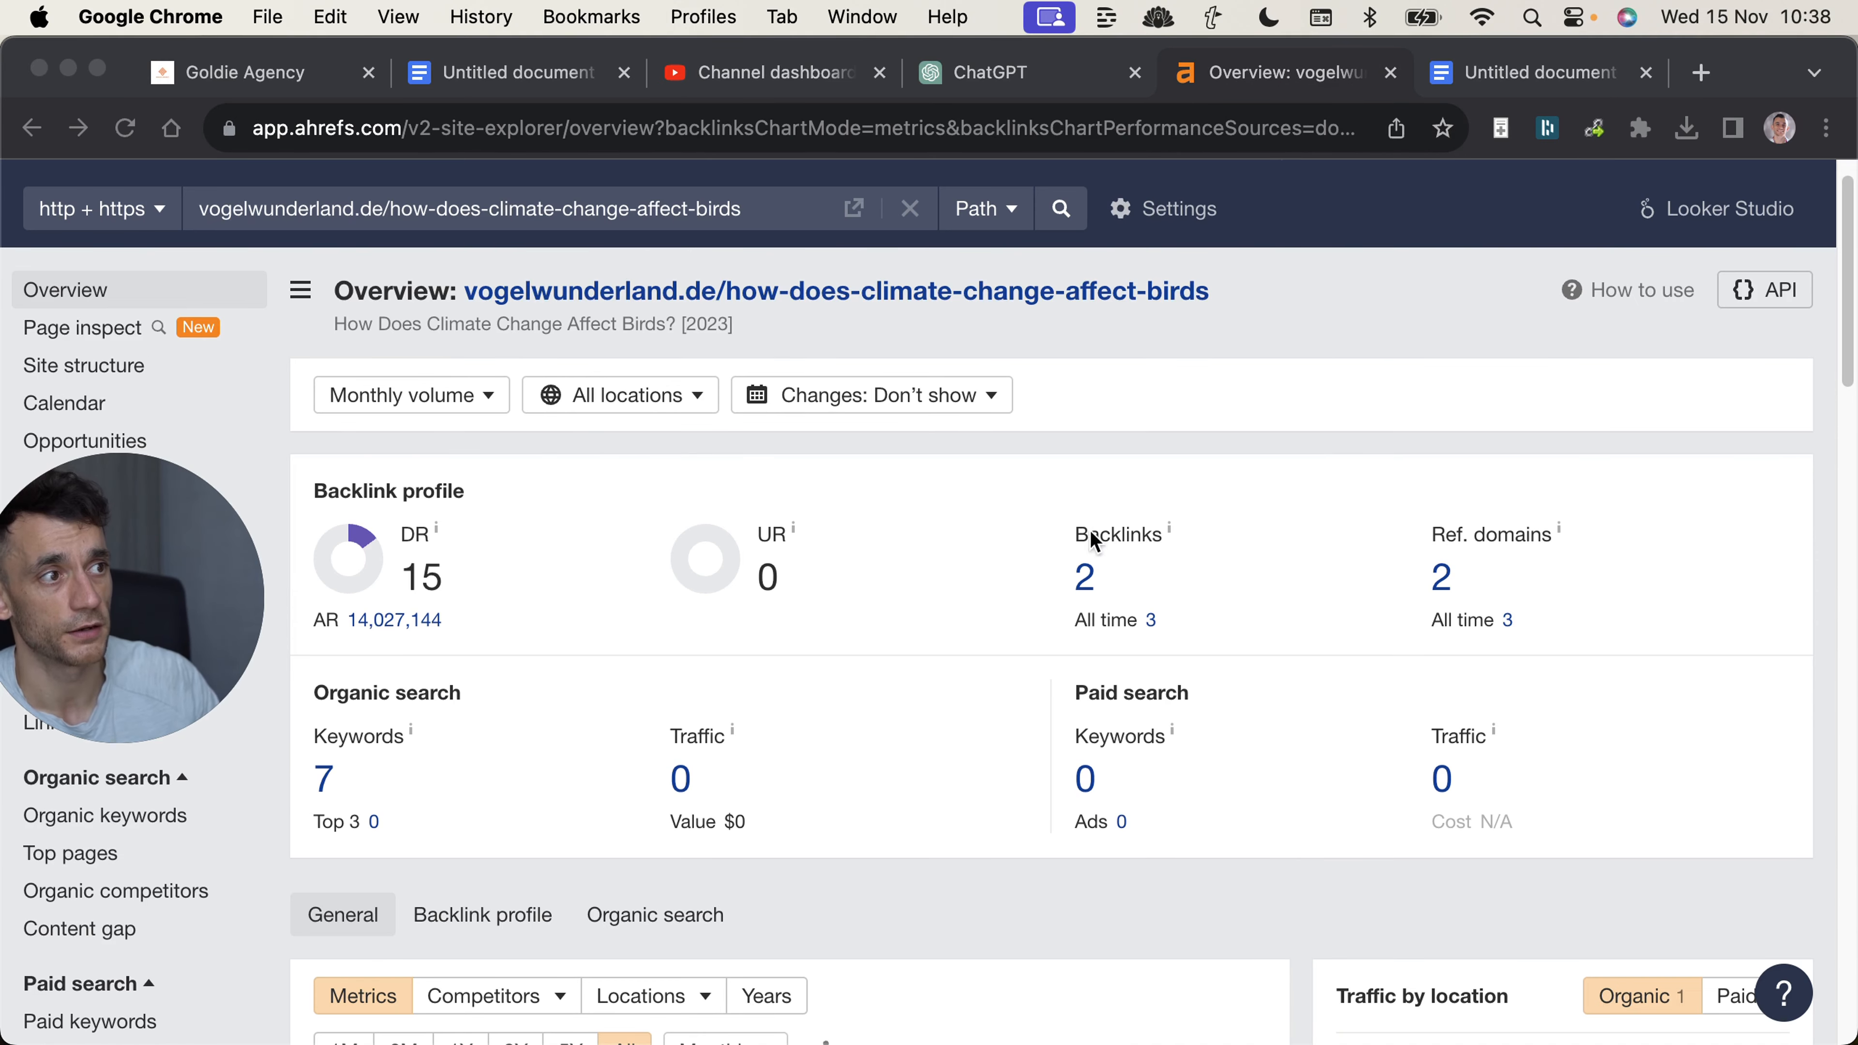
pyautogui.click(1222, 486)
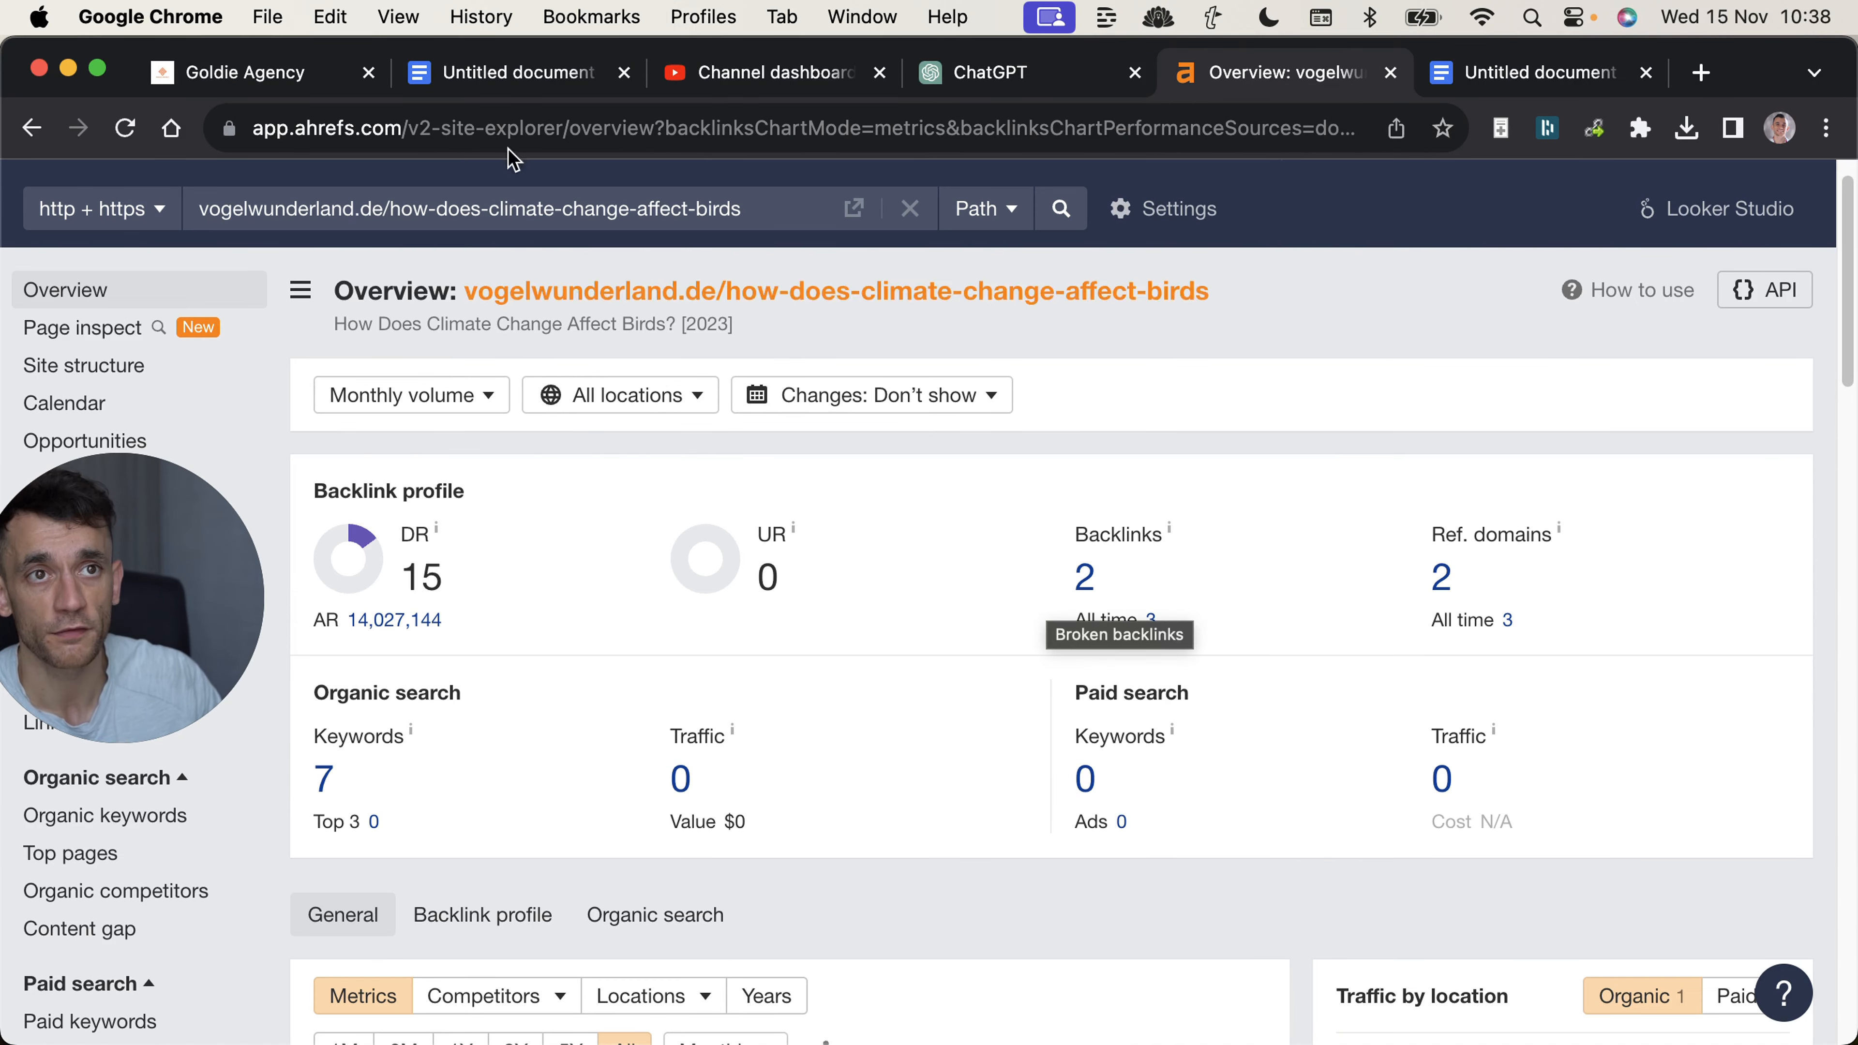
pyautogui.scroll(-10, 1171, 732)
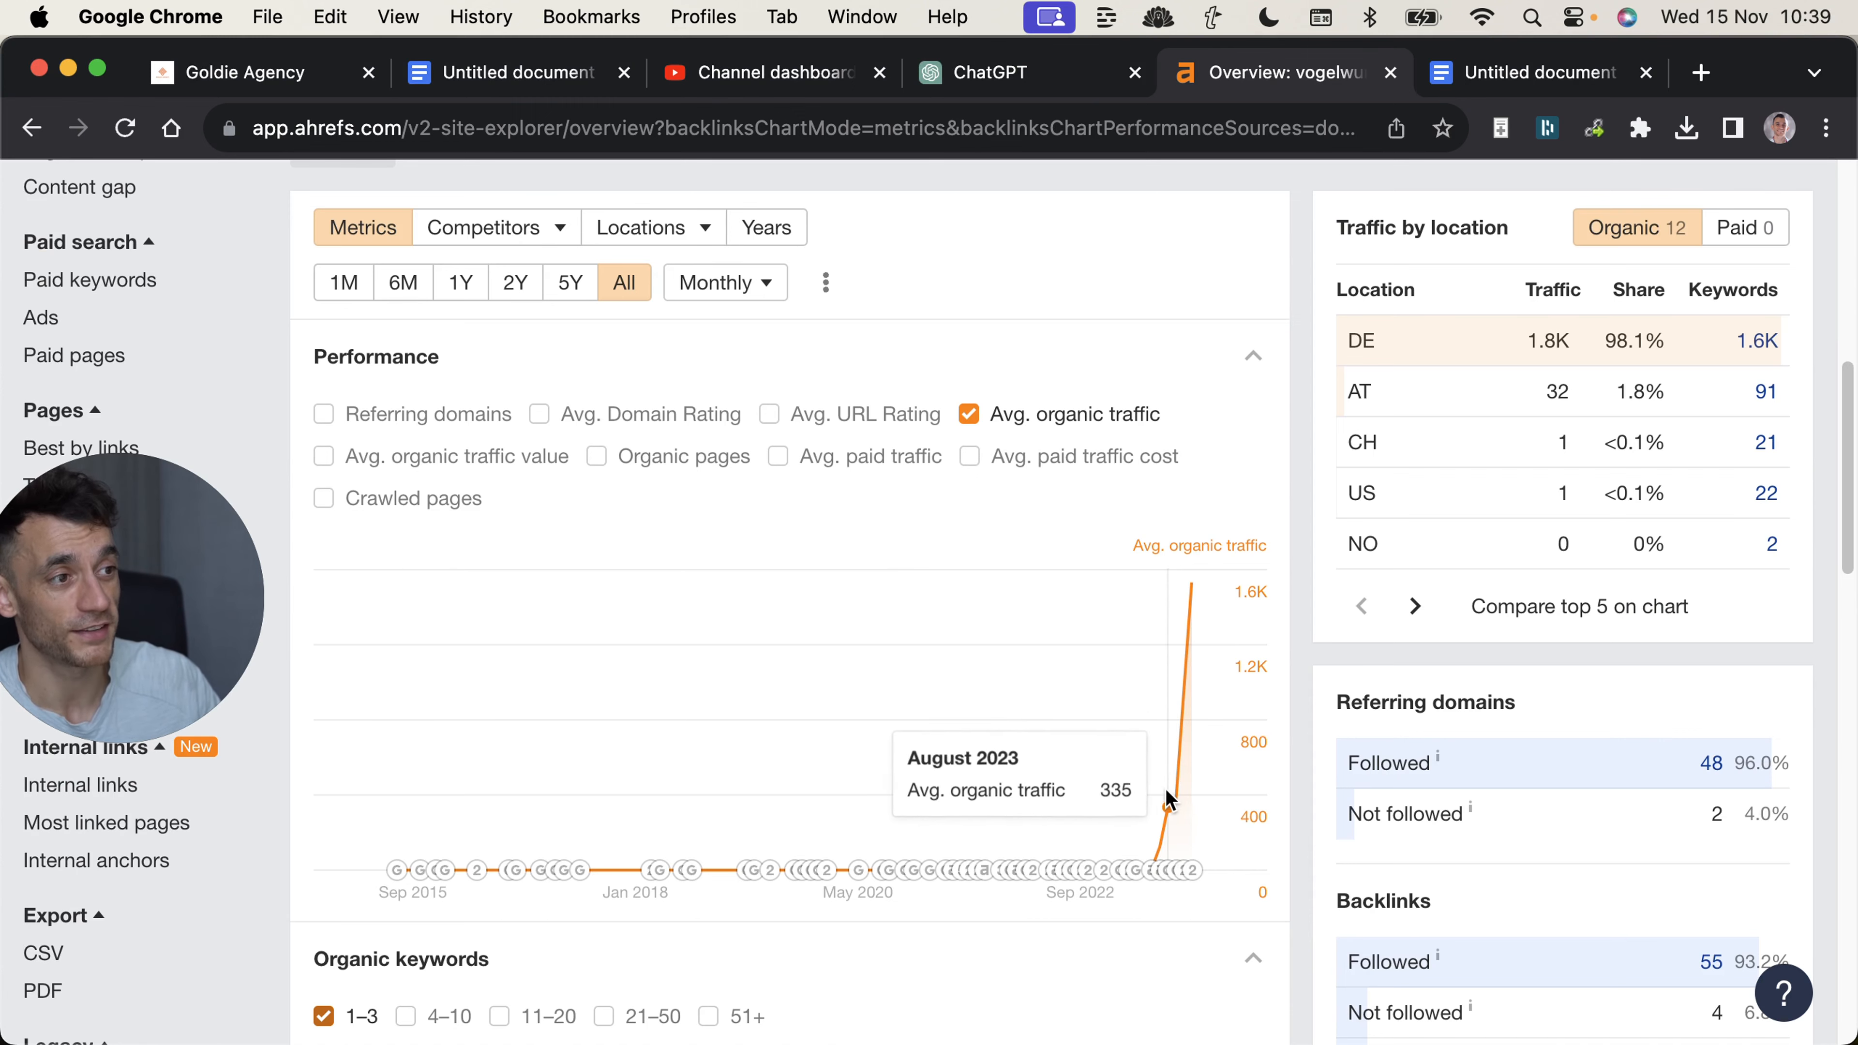
pyautogui.scroll(1, 1174, 724)
pyautogui.scroll(7, 1177, 688)
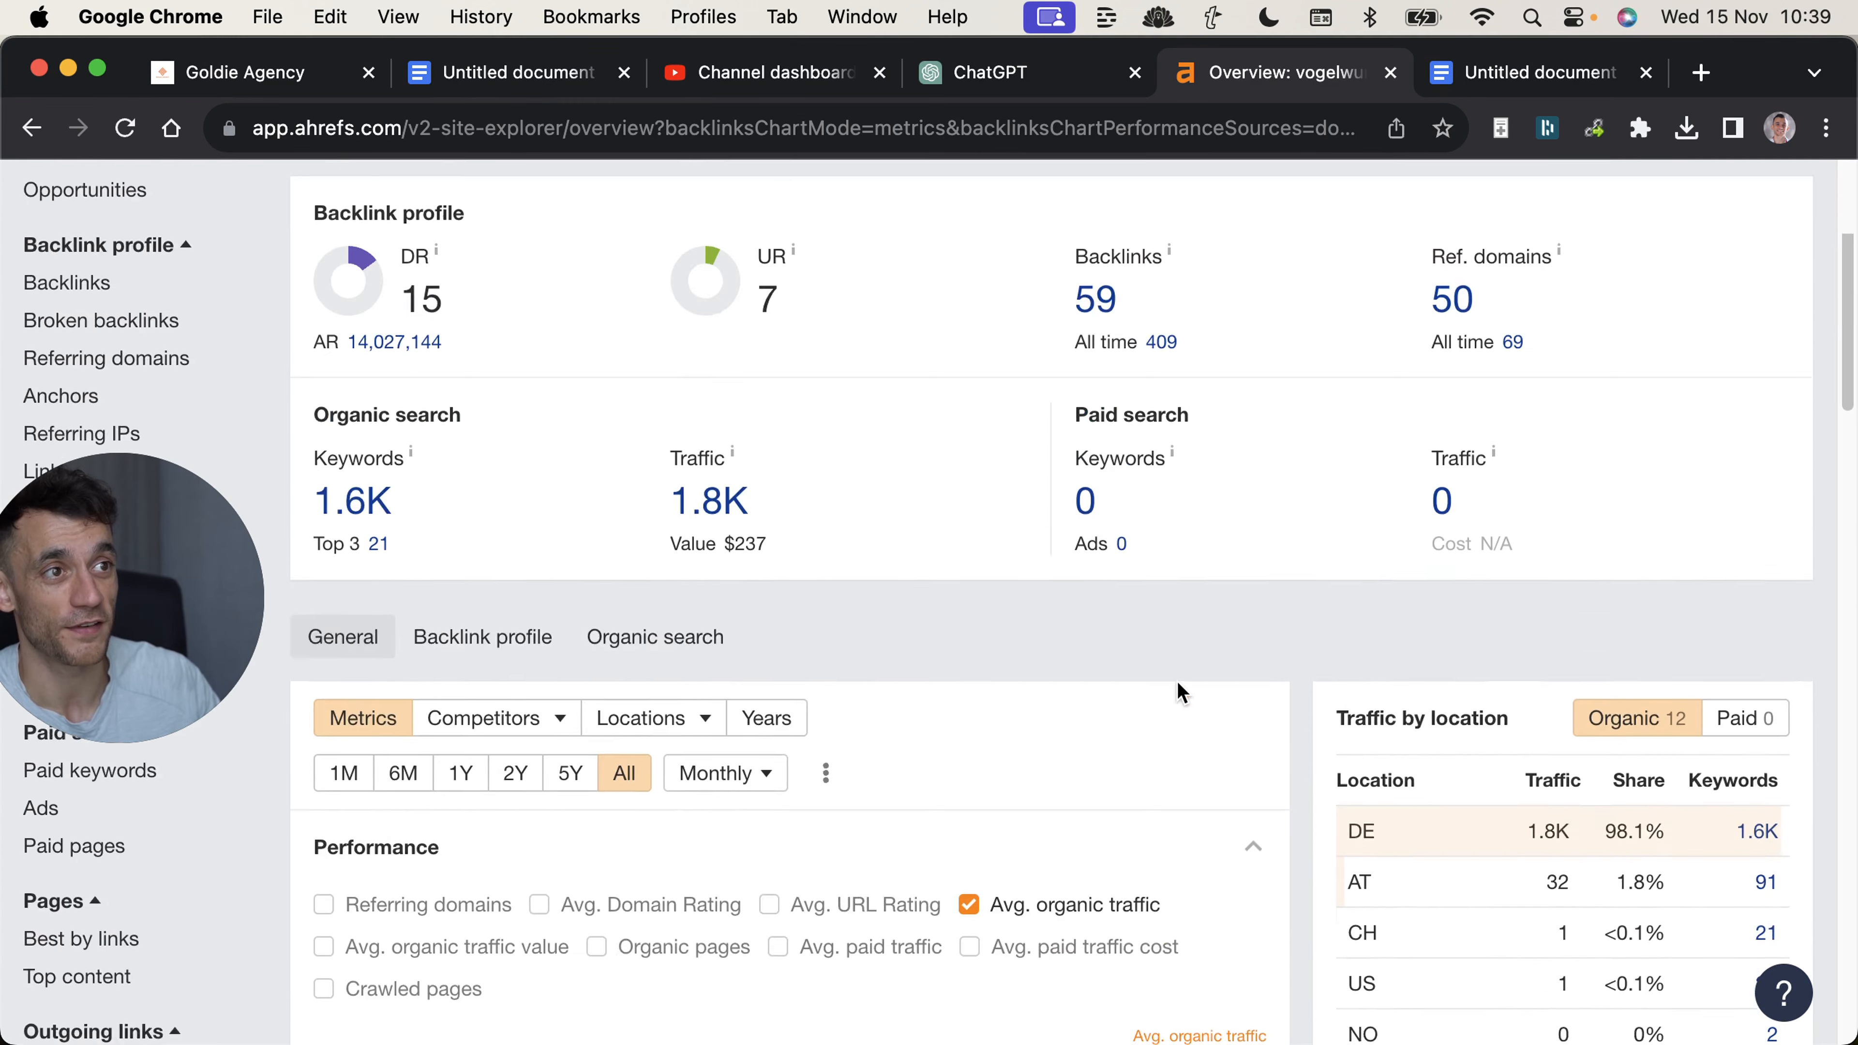
pyautogui.moveTo(405, 355); pyautogui.dragTo(497, 427)
pyautogui.scroll(3, 256, 267)
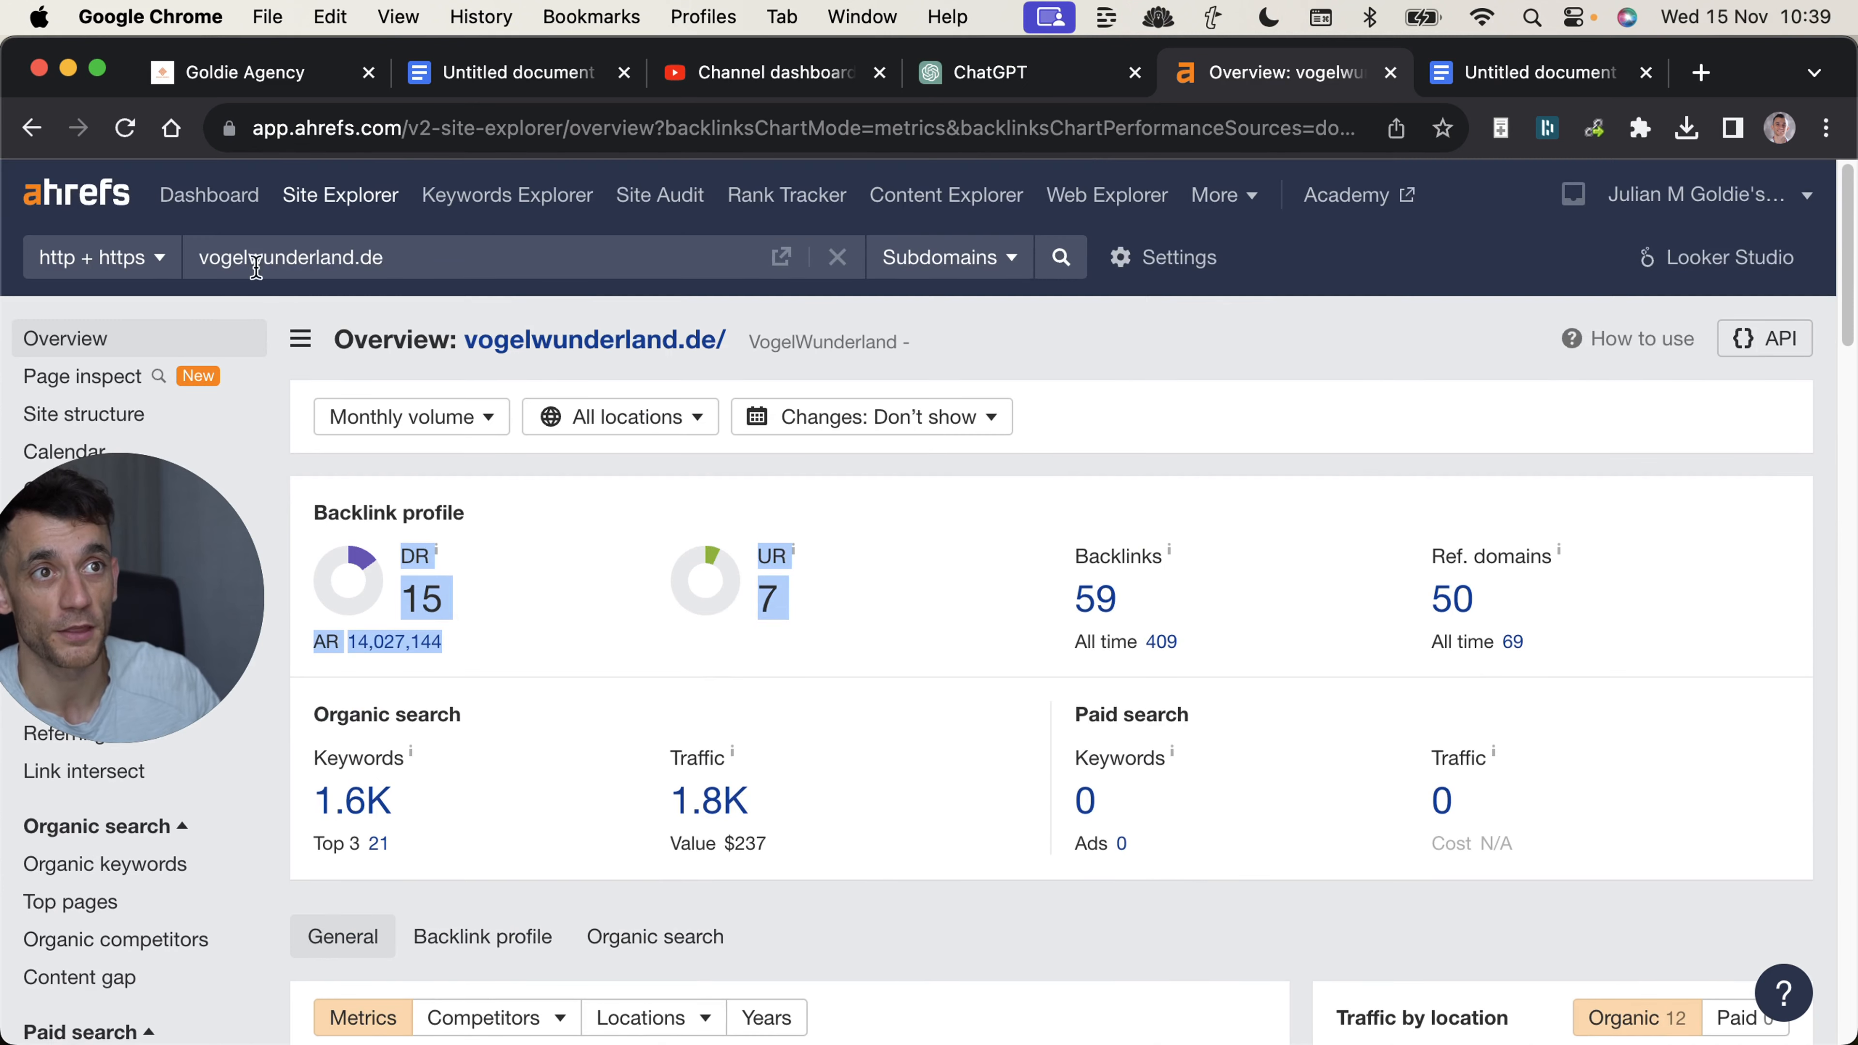
# Switch back to ChatGPT and look over the generated outreach emails again.
pyautogui.hotkey('ctrl', 'shift', 'Tab')
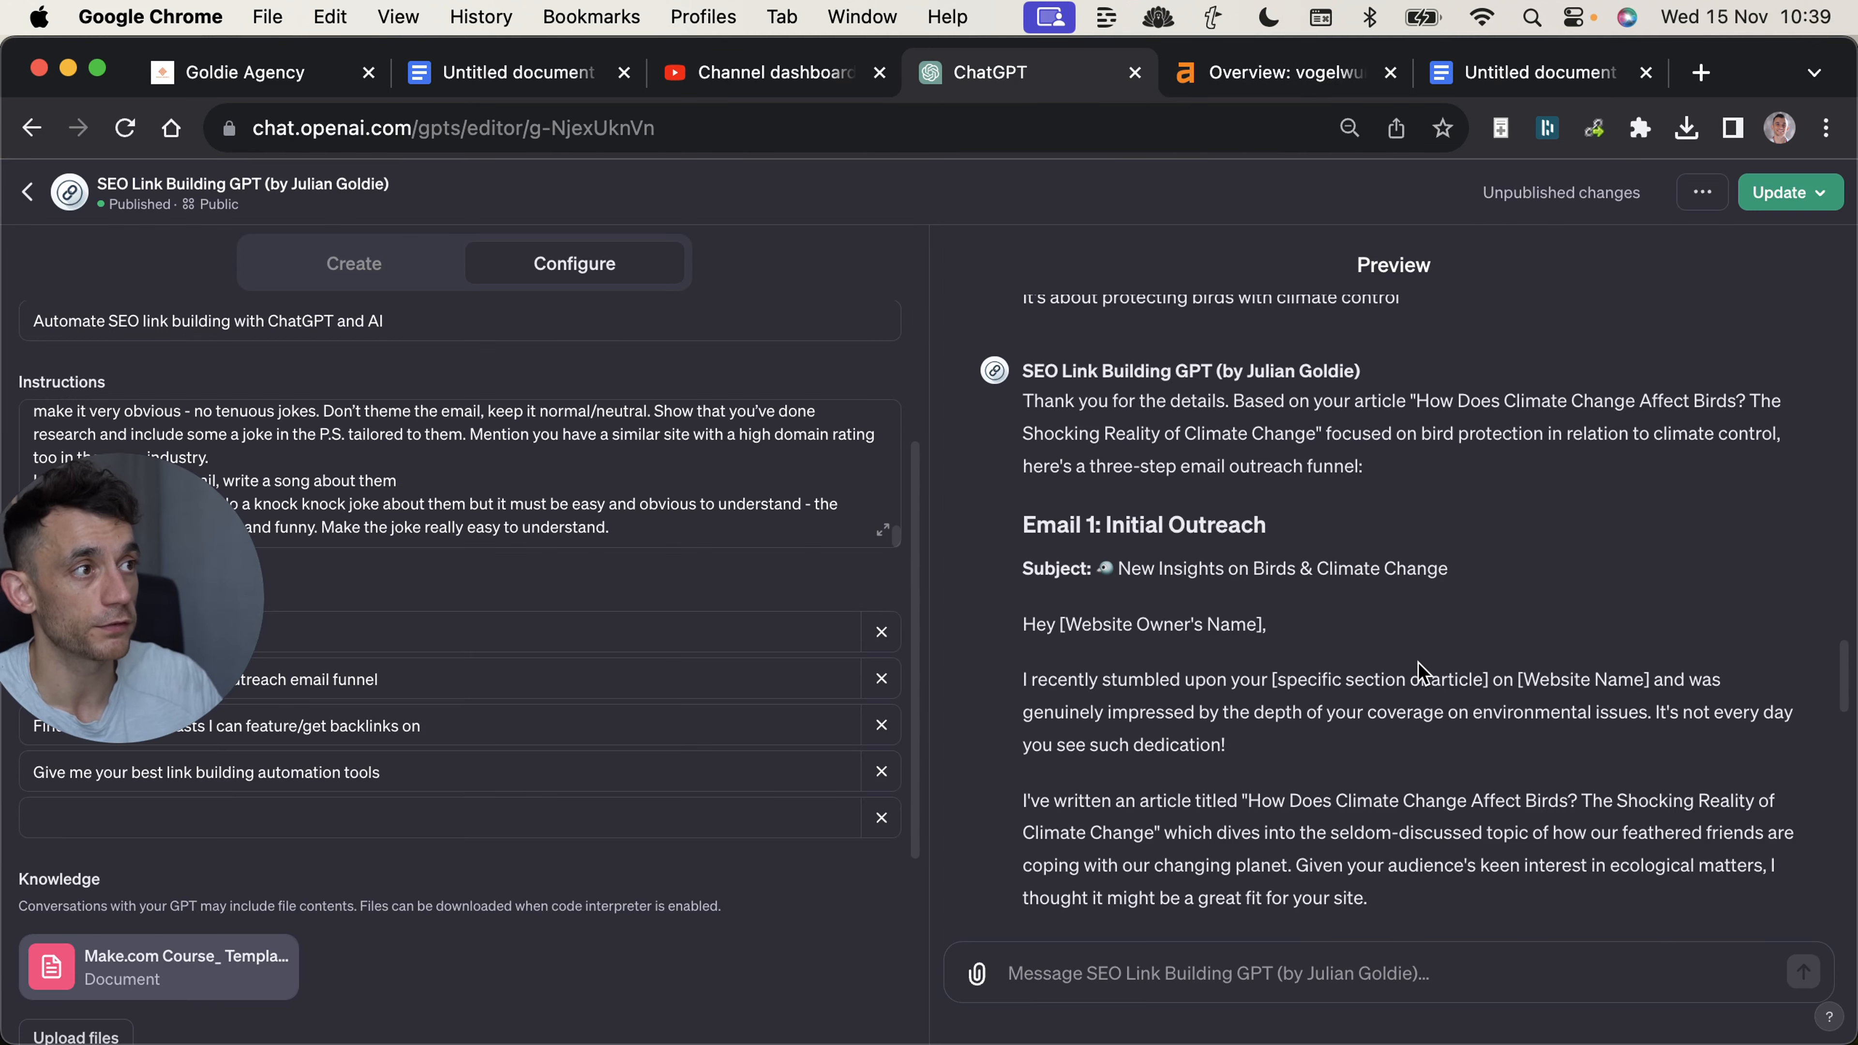
pyautogui.scroll(-15, 1419, 671)
pyautogui.scroll(5, 1385, 694)
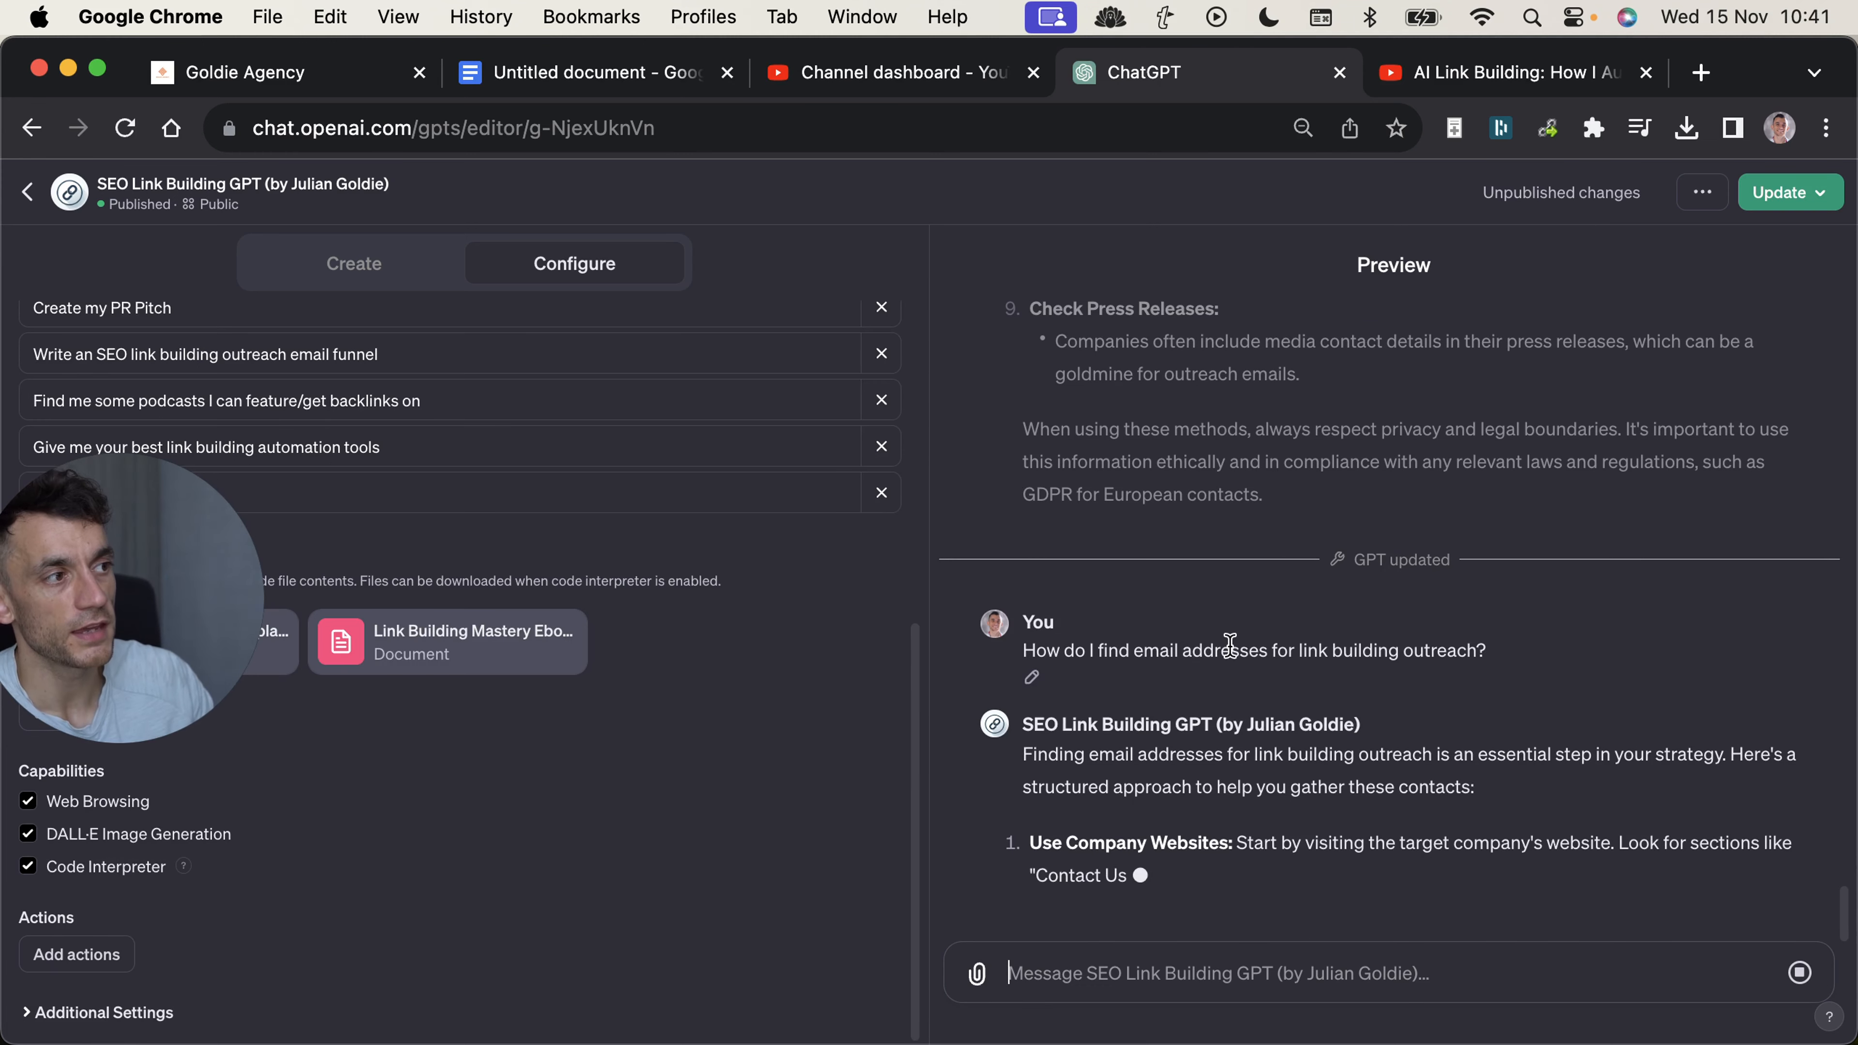
# Highlight the question about finding email addresses for link building outreach and the Link Building Mastery ebook's name among the knowledge files.
pyautogui.tripleClick(1259, 661)
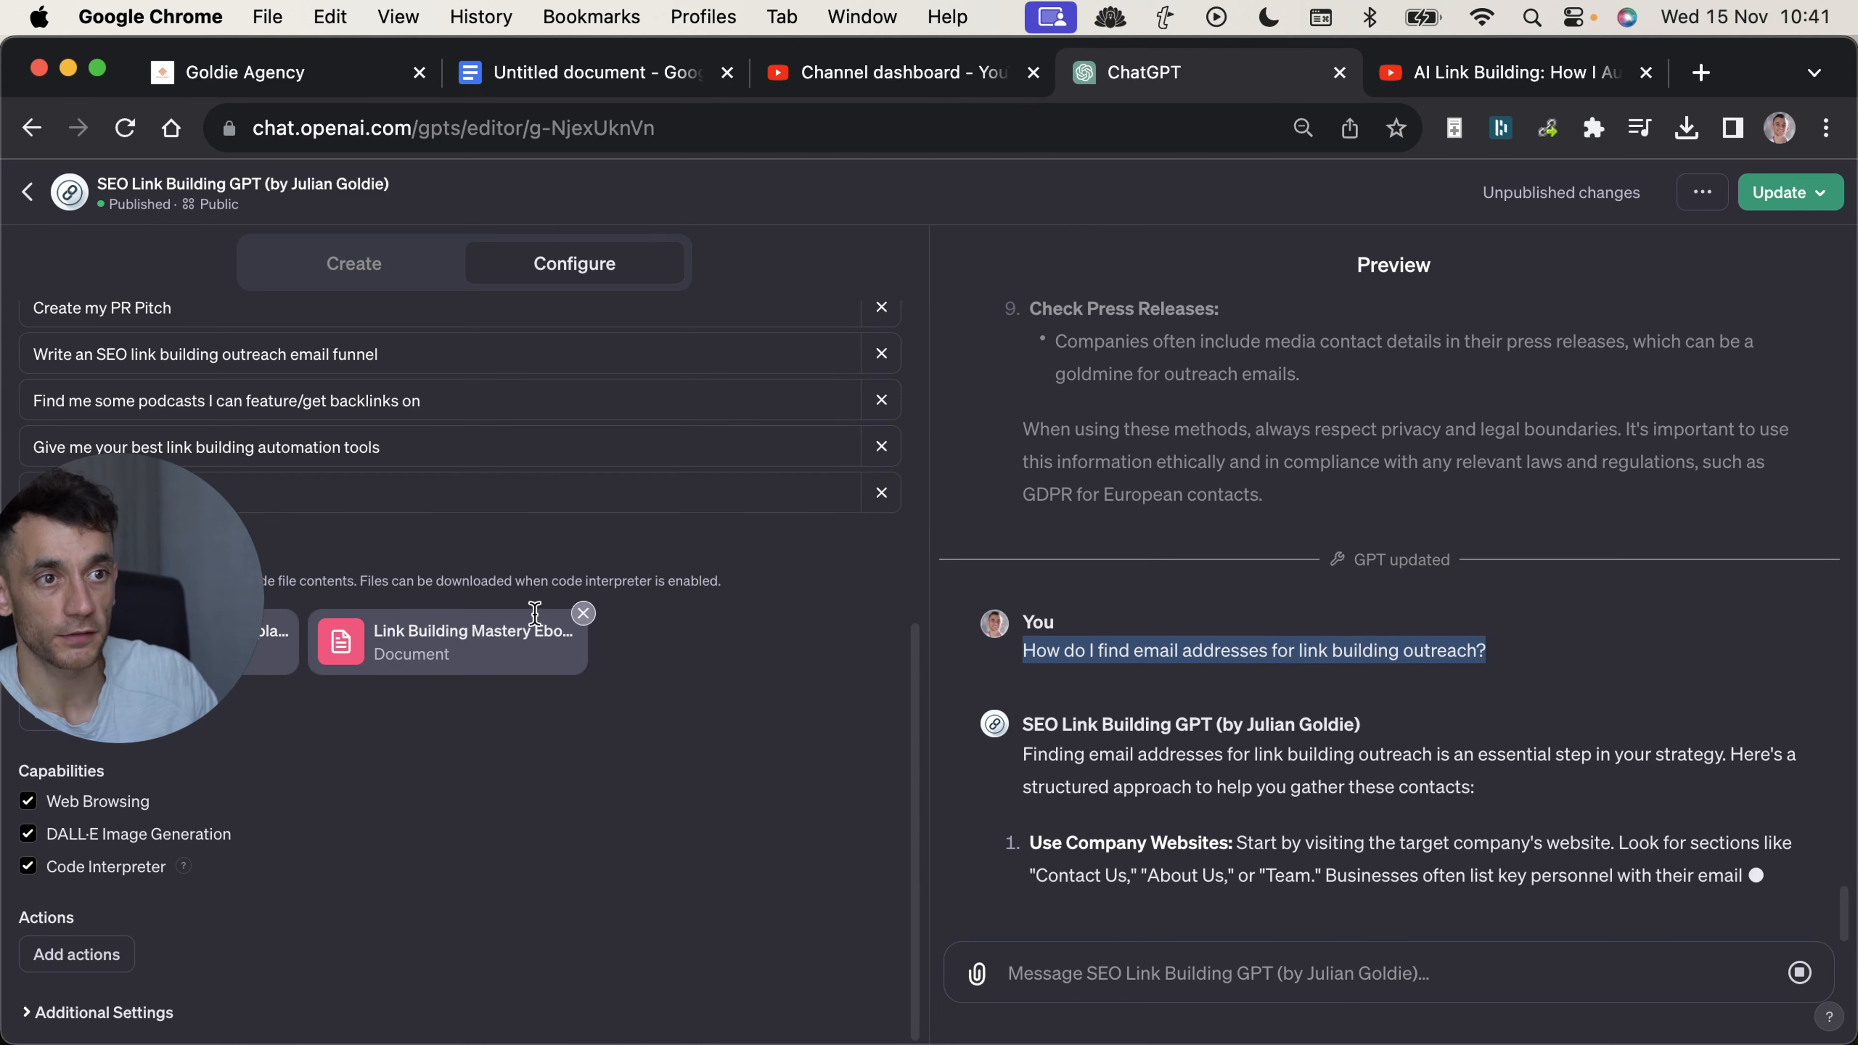
pyautogui.click(494, 657)
pyautogui.click(411, 625)
pyautogui.tripleClick(413, 625)
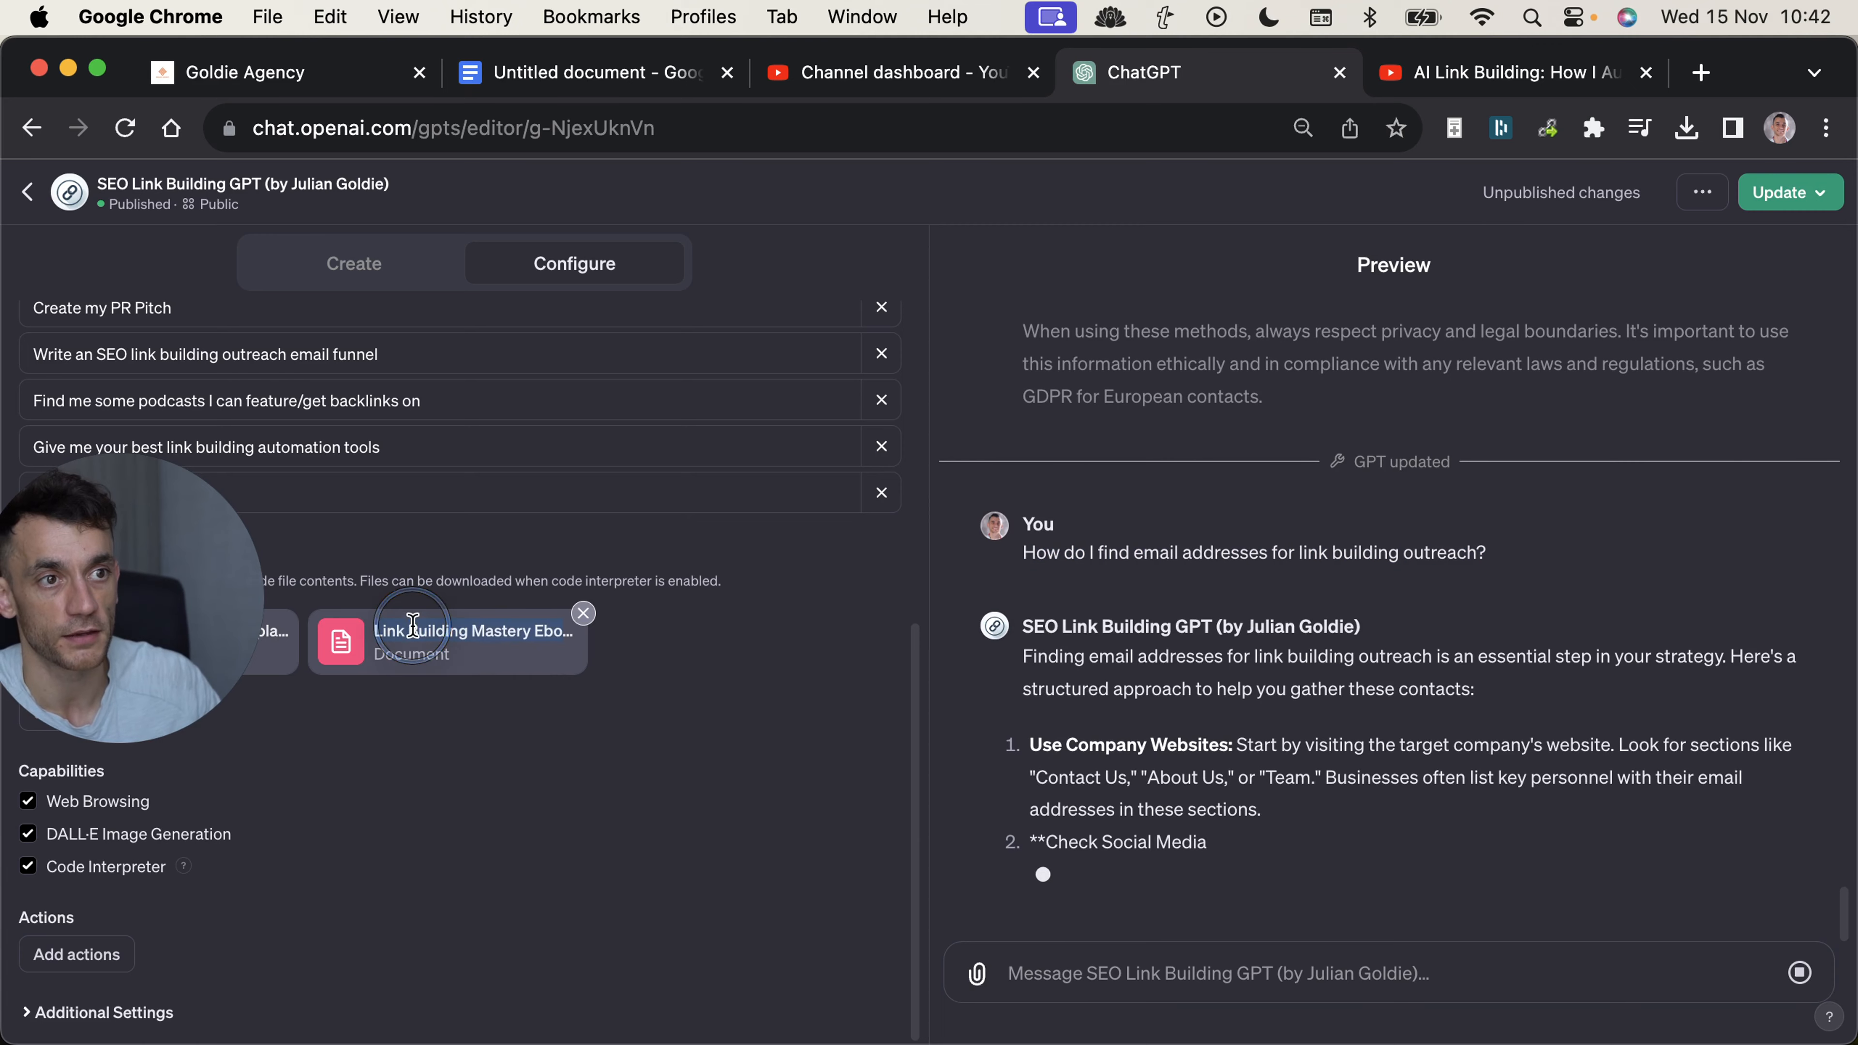
pyautogui.scroll(3, 511, 659)
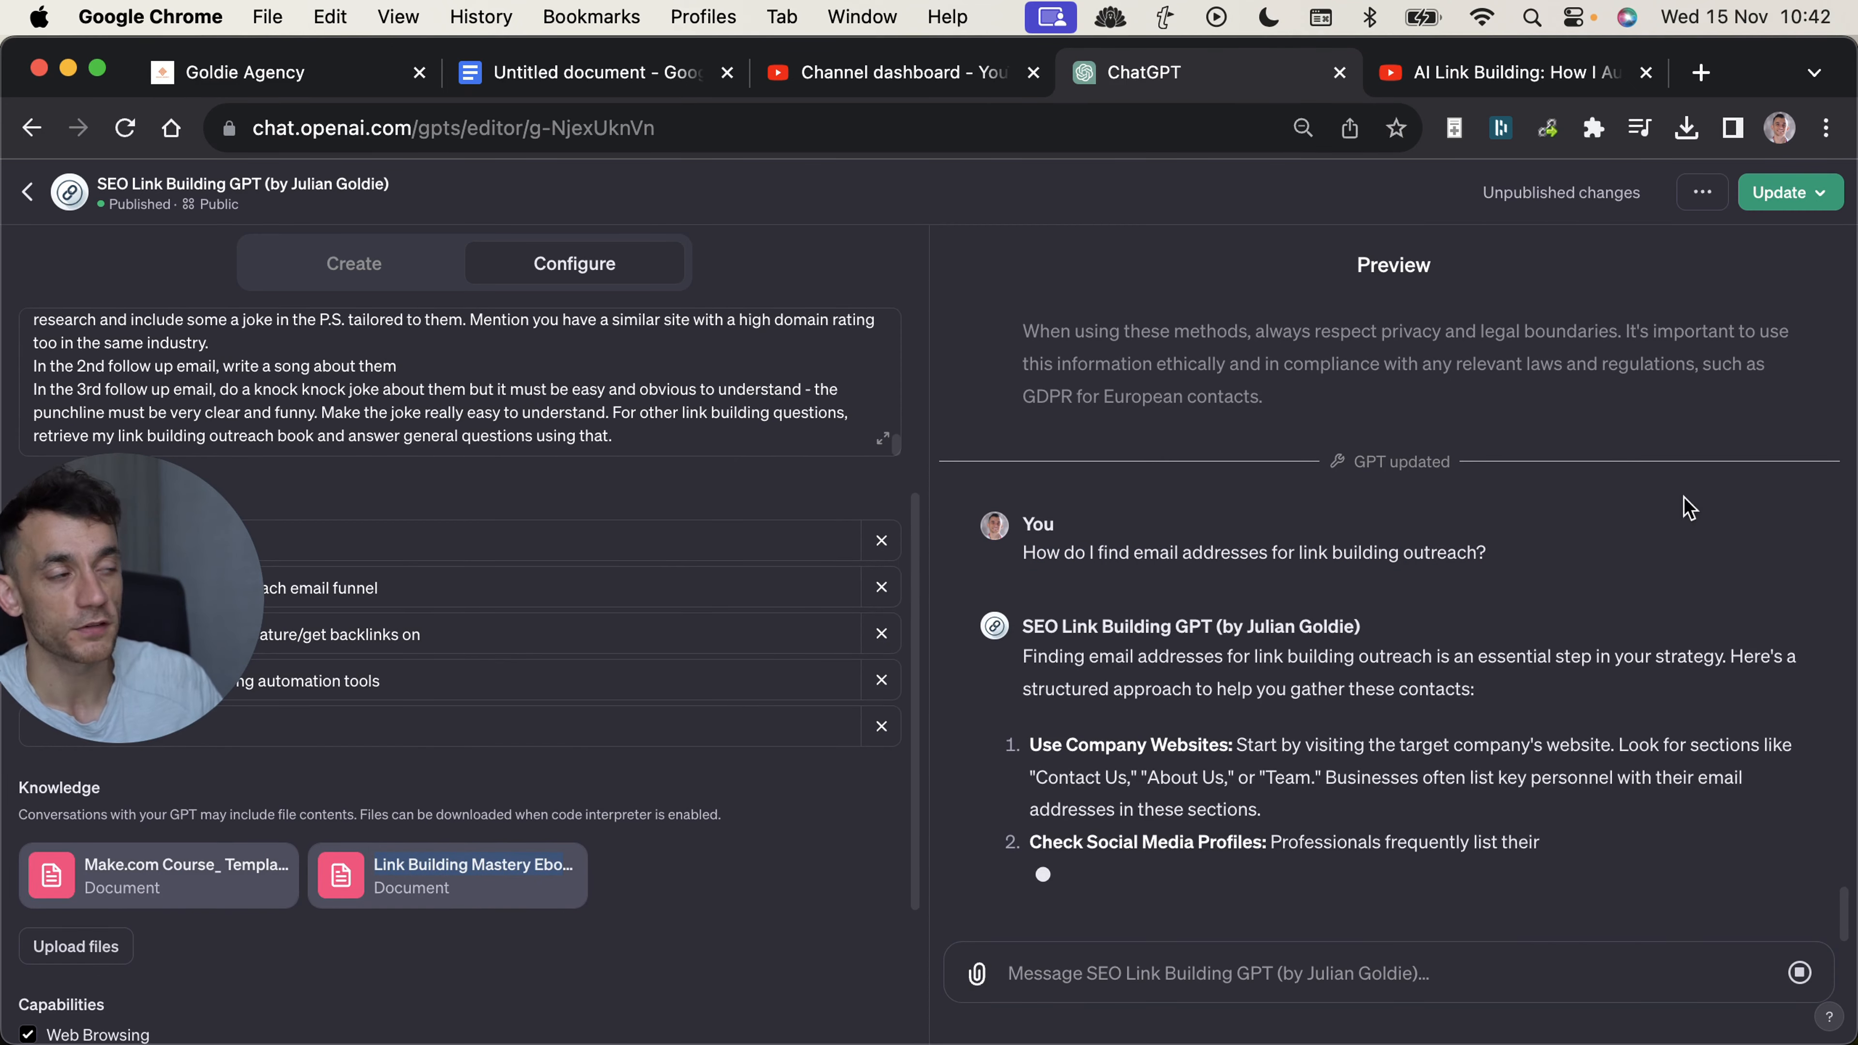
# Stop the GPT's reply on finding email addresses and look back through the earlier preview answers to the outreach funnel request.
pyautogui.click(1800, 972)
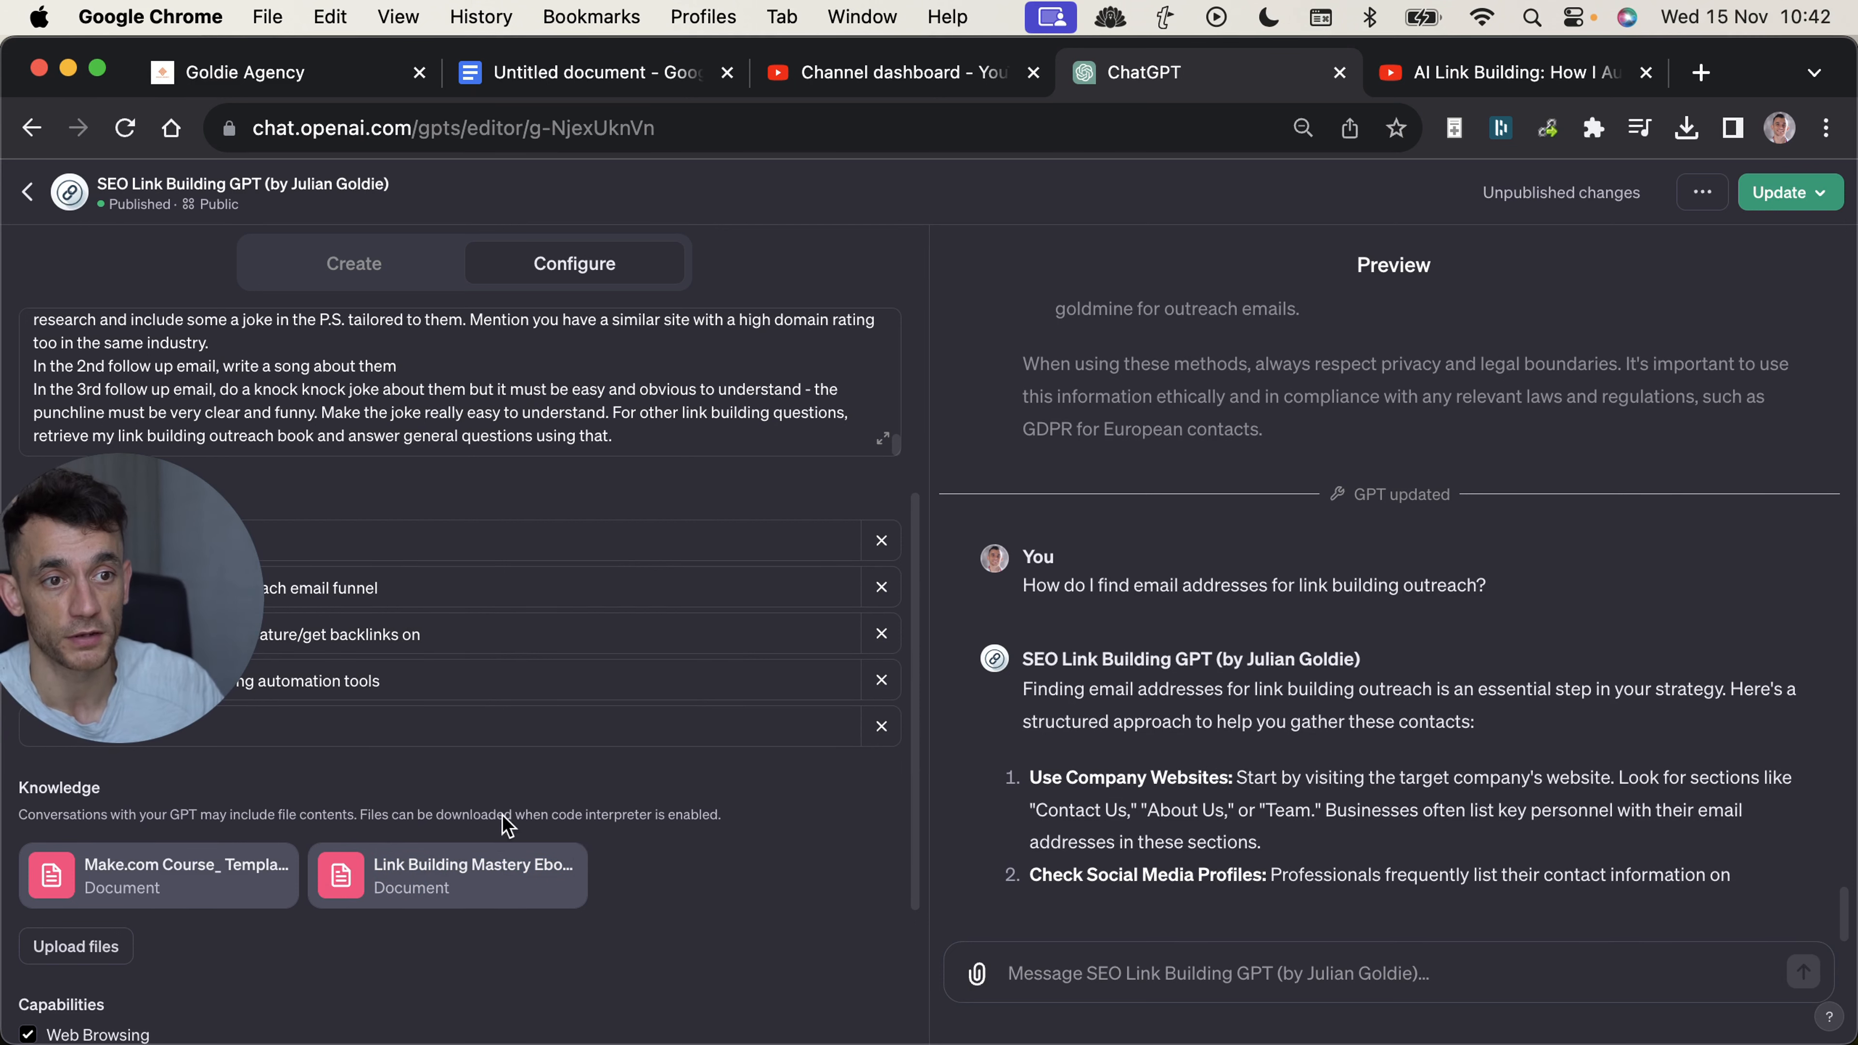
pyautogui.moveTo(228, 606)
pyautogui.scroll(-5, 1070, 651)
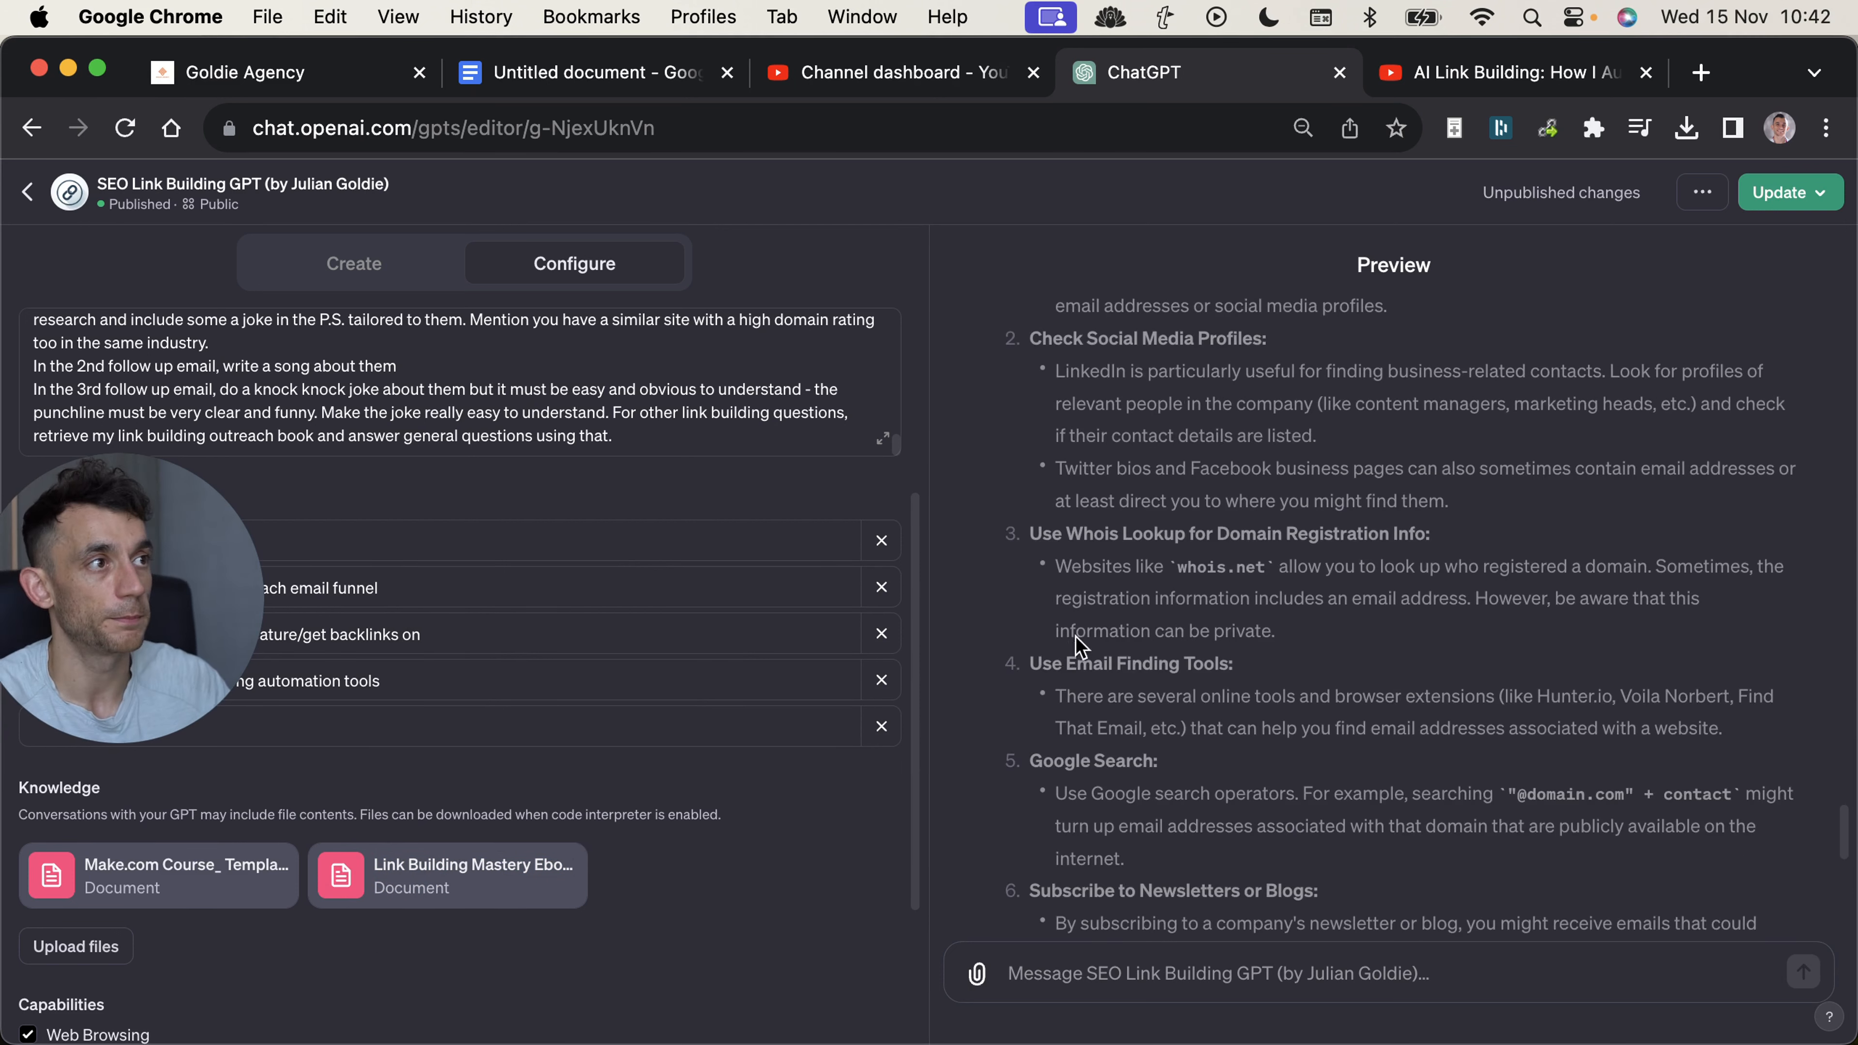
pyautogui.scroll(15, 988, 867)
pyautogui.scroll(-15, 989, 866)
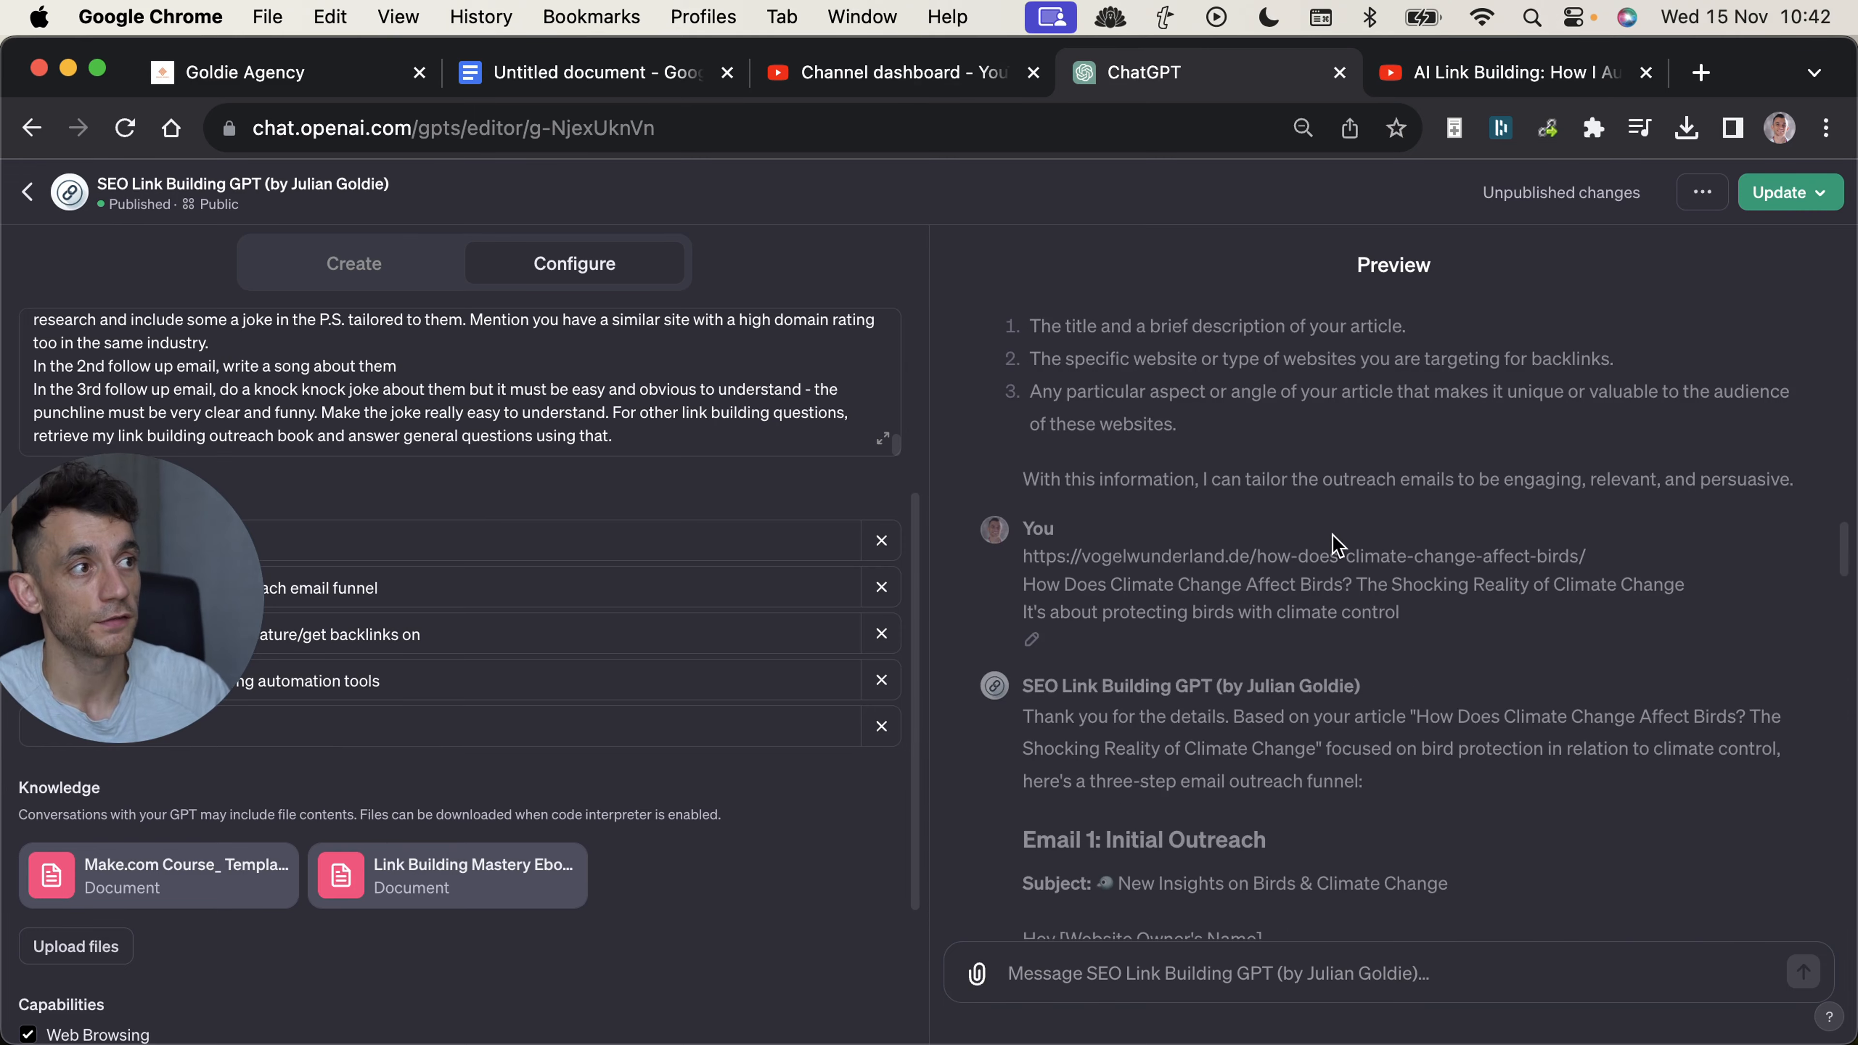
pyautogui.scroll(8, 1201, 586)
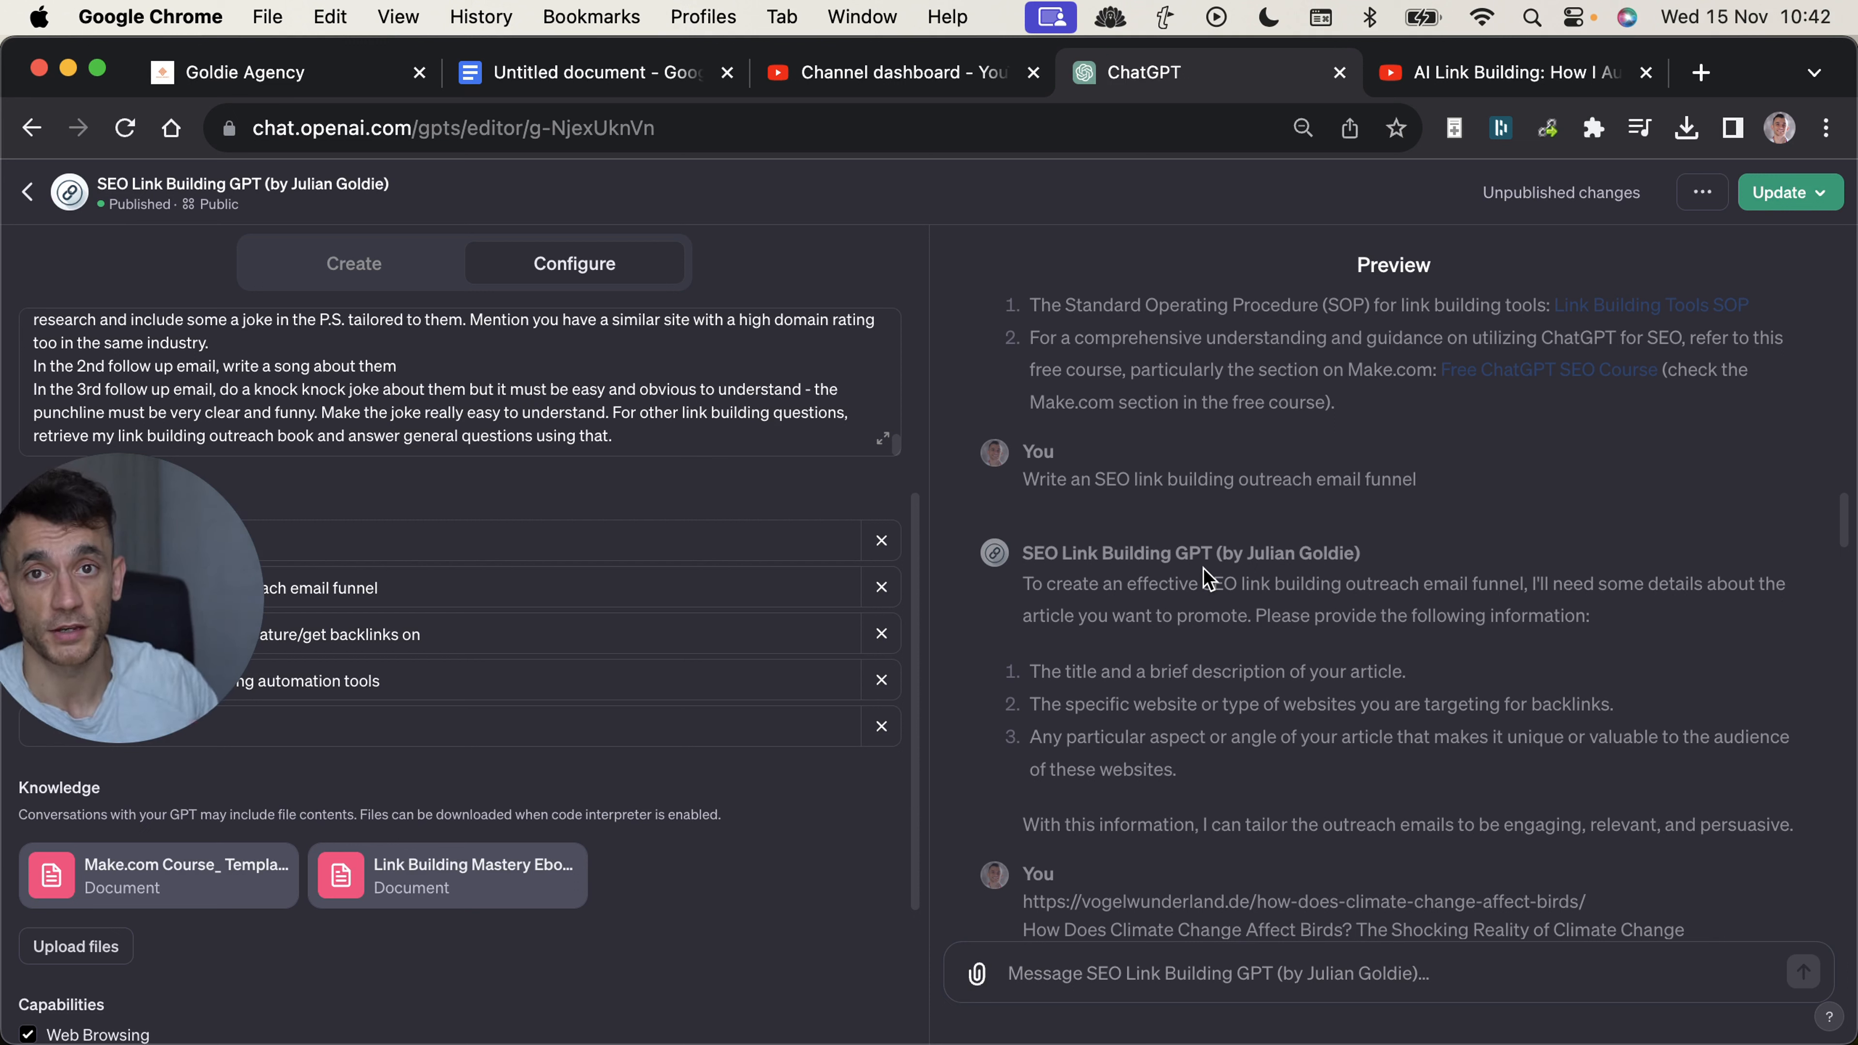
# Switch to the "AI Link Building" YouTube video page, find the viewer comment about the training's pace, and enlarge the page for reading.
pyautogui.click(1401, 67)
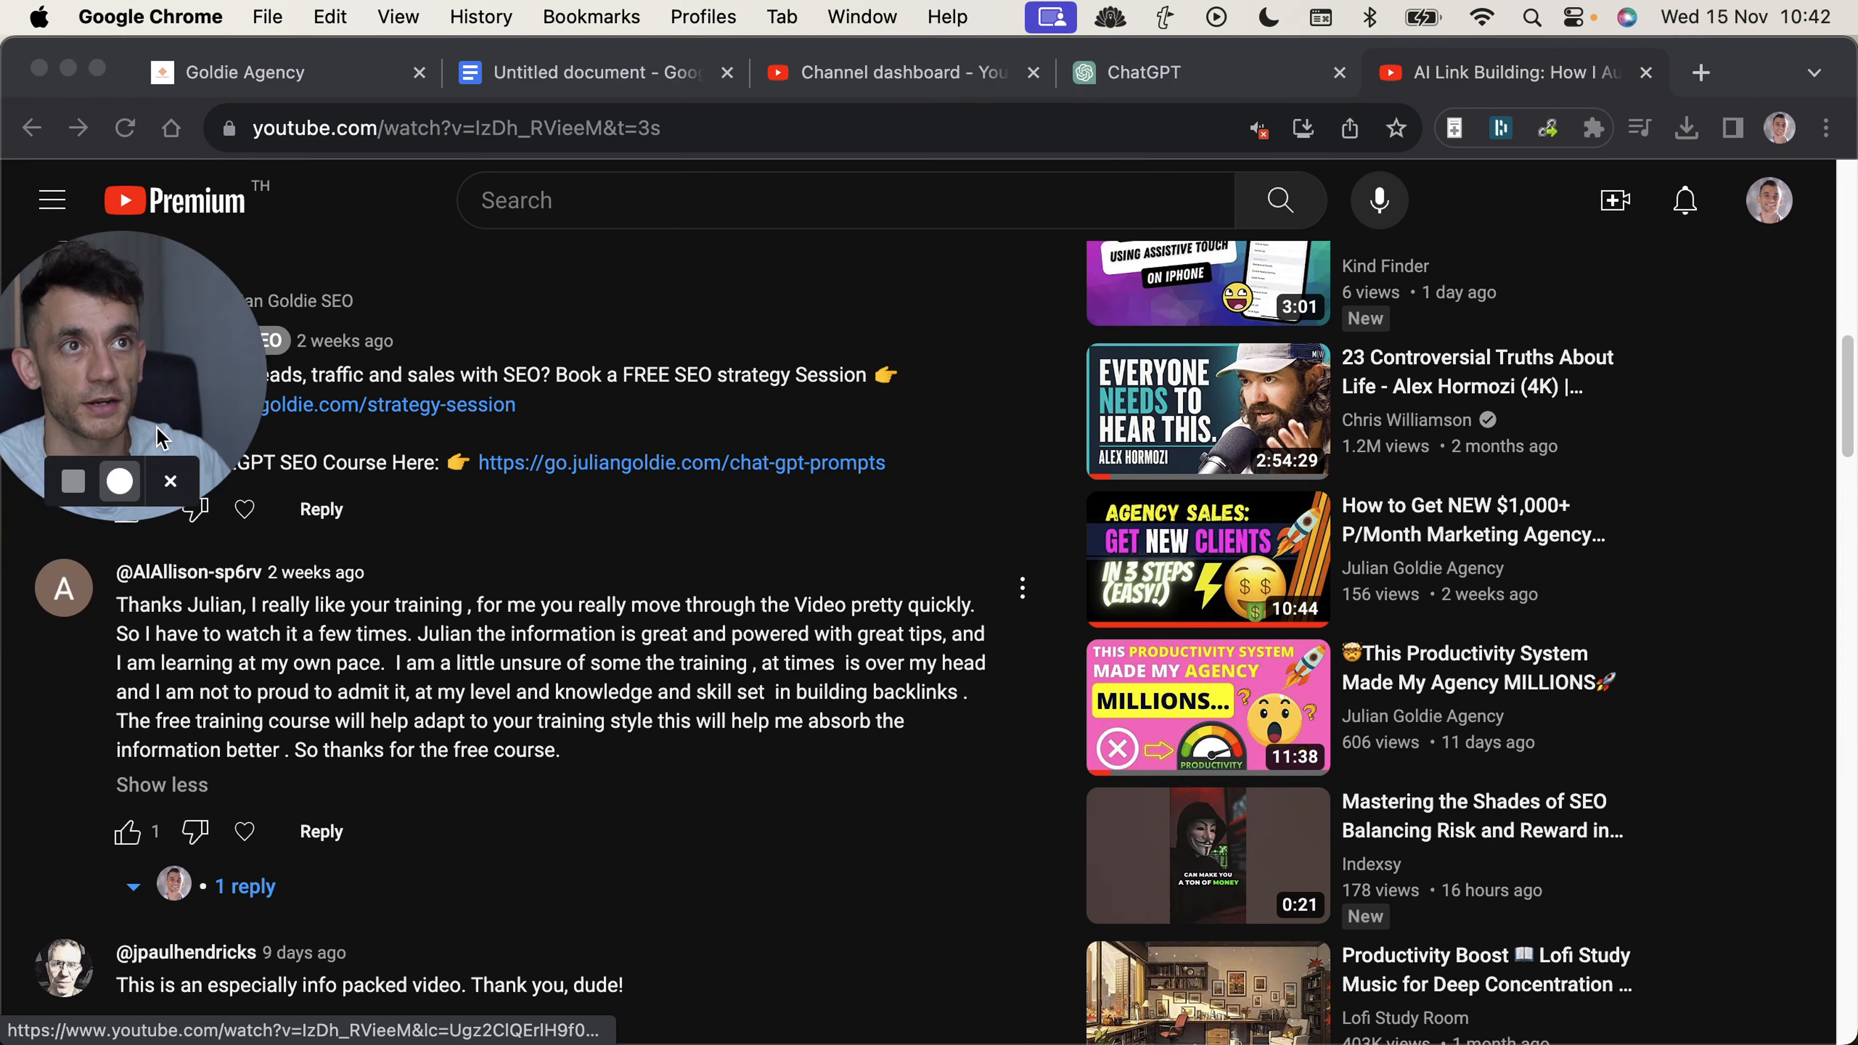
pyautogui.scroll(15, 810, 473)
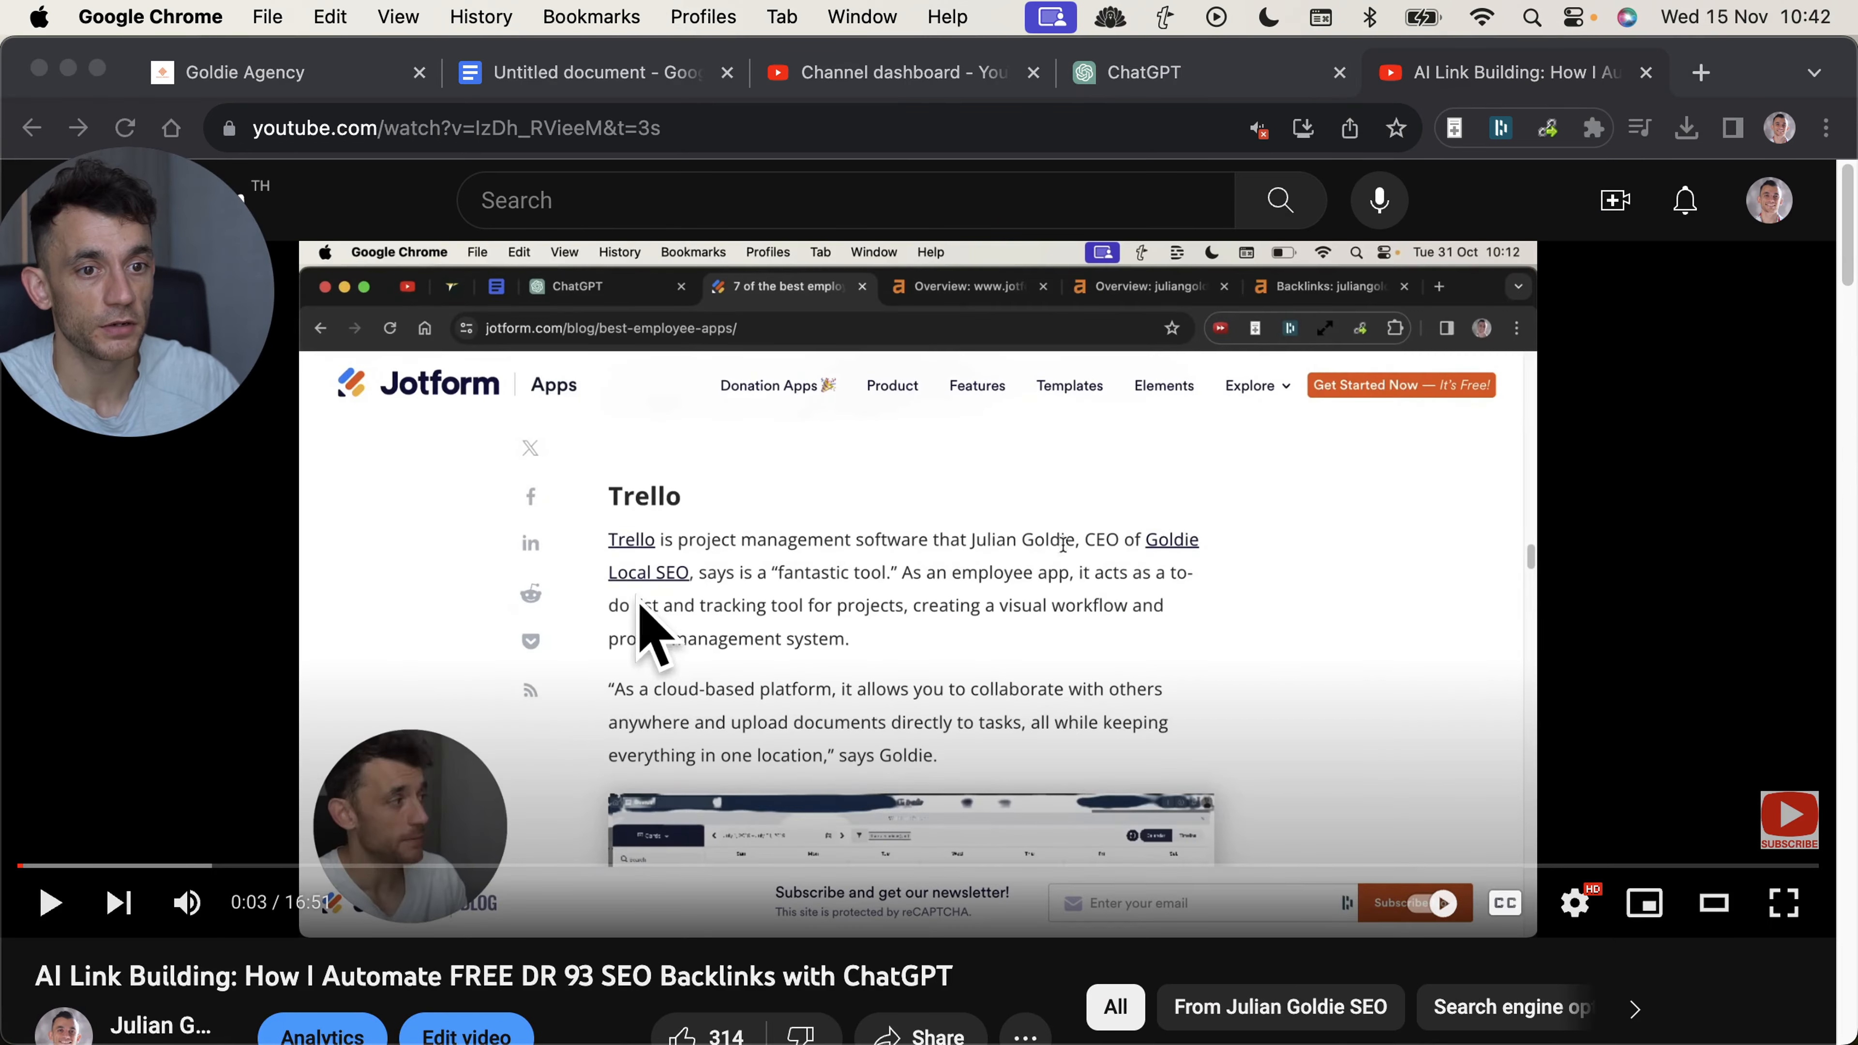
pyautogui.scroll(-7, 695, 578)
pyautogui.scroll(-8, 695, 578)
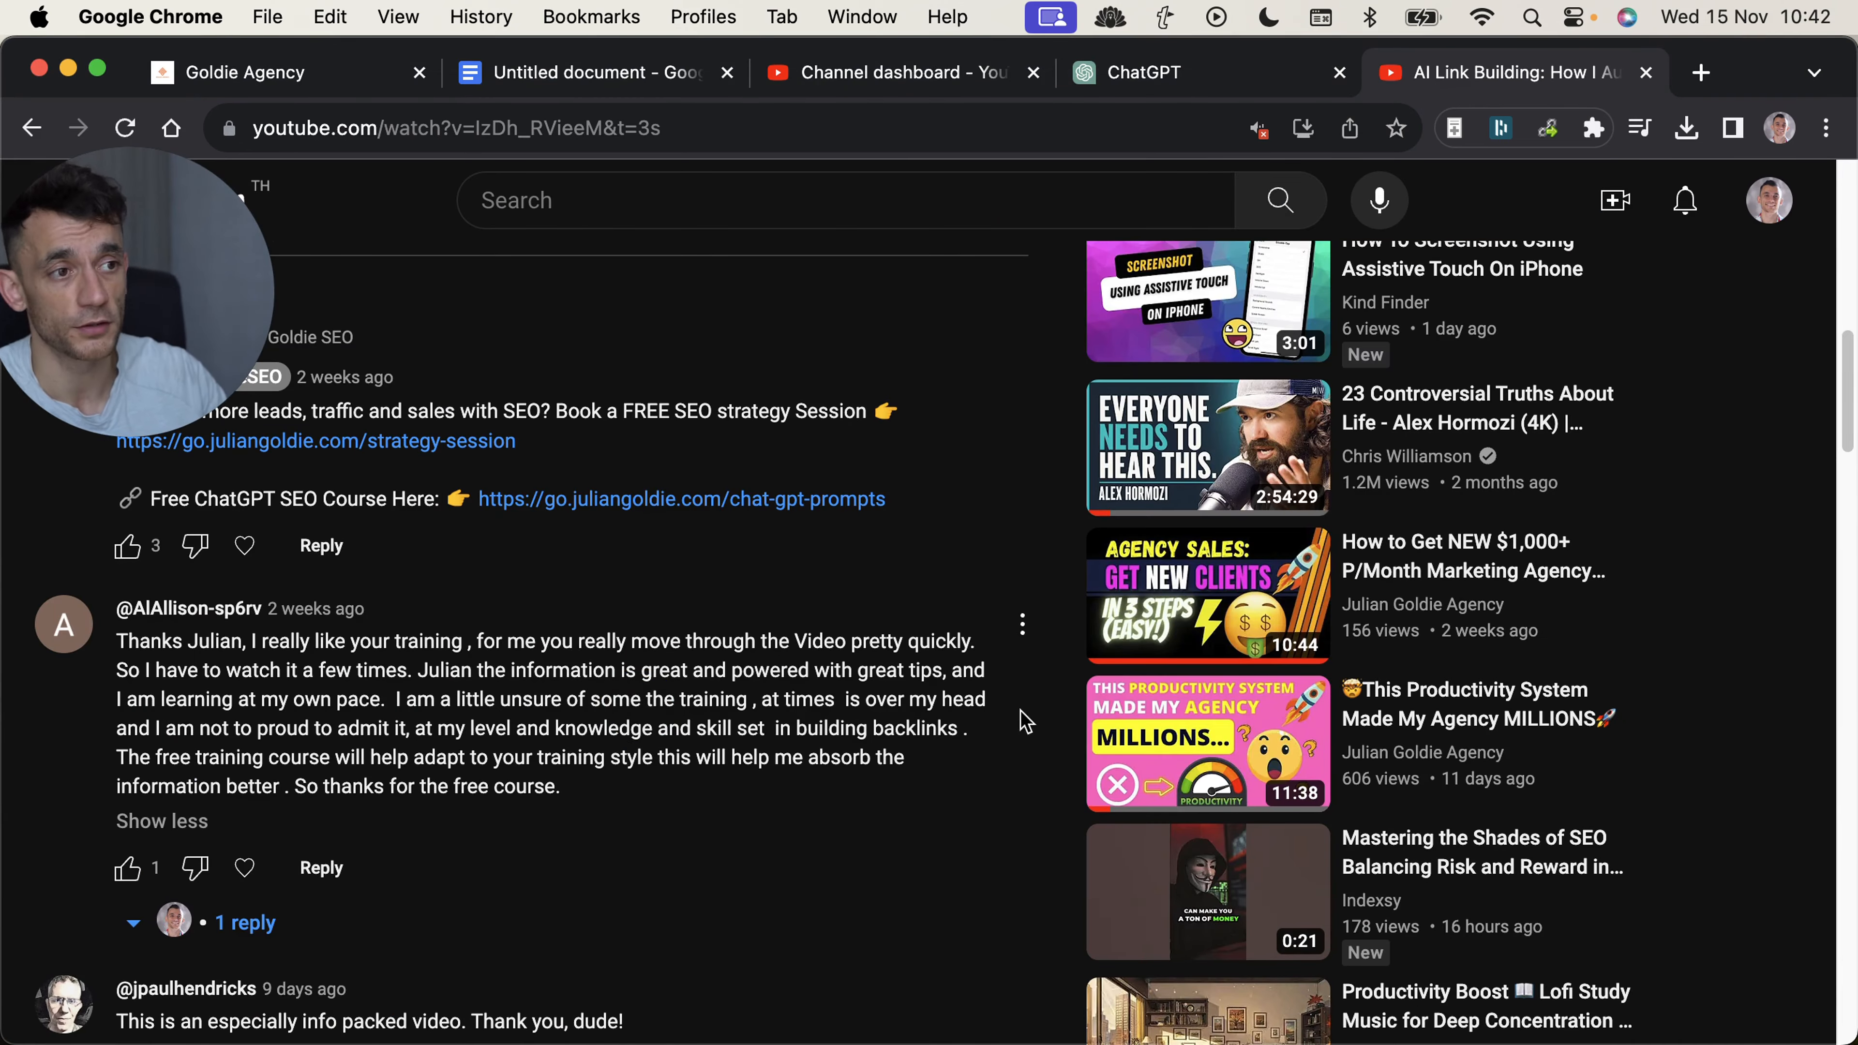
pyautogui.press('super+plus')
pyautogui.press('super+plus')
pyautogui.press('super+plus')
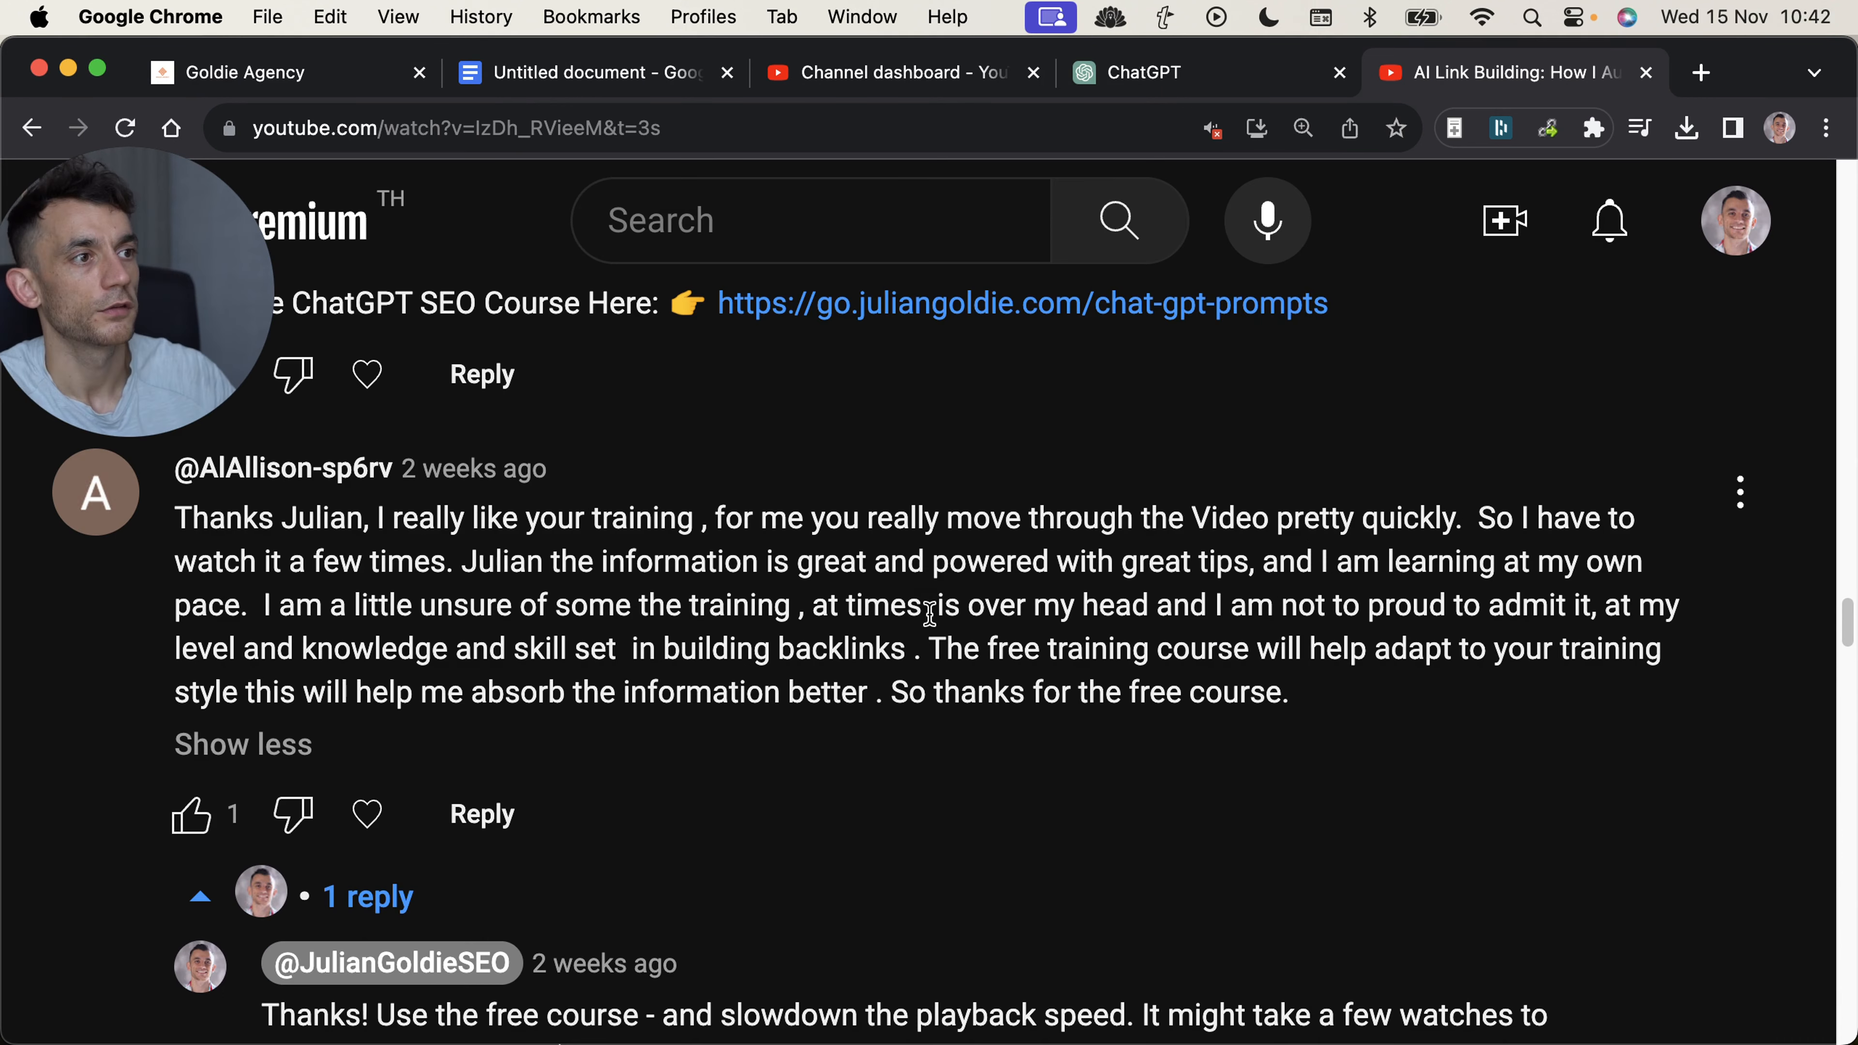
pyautogui.scroll(1, 181, 550)
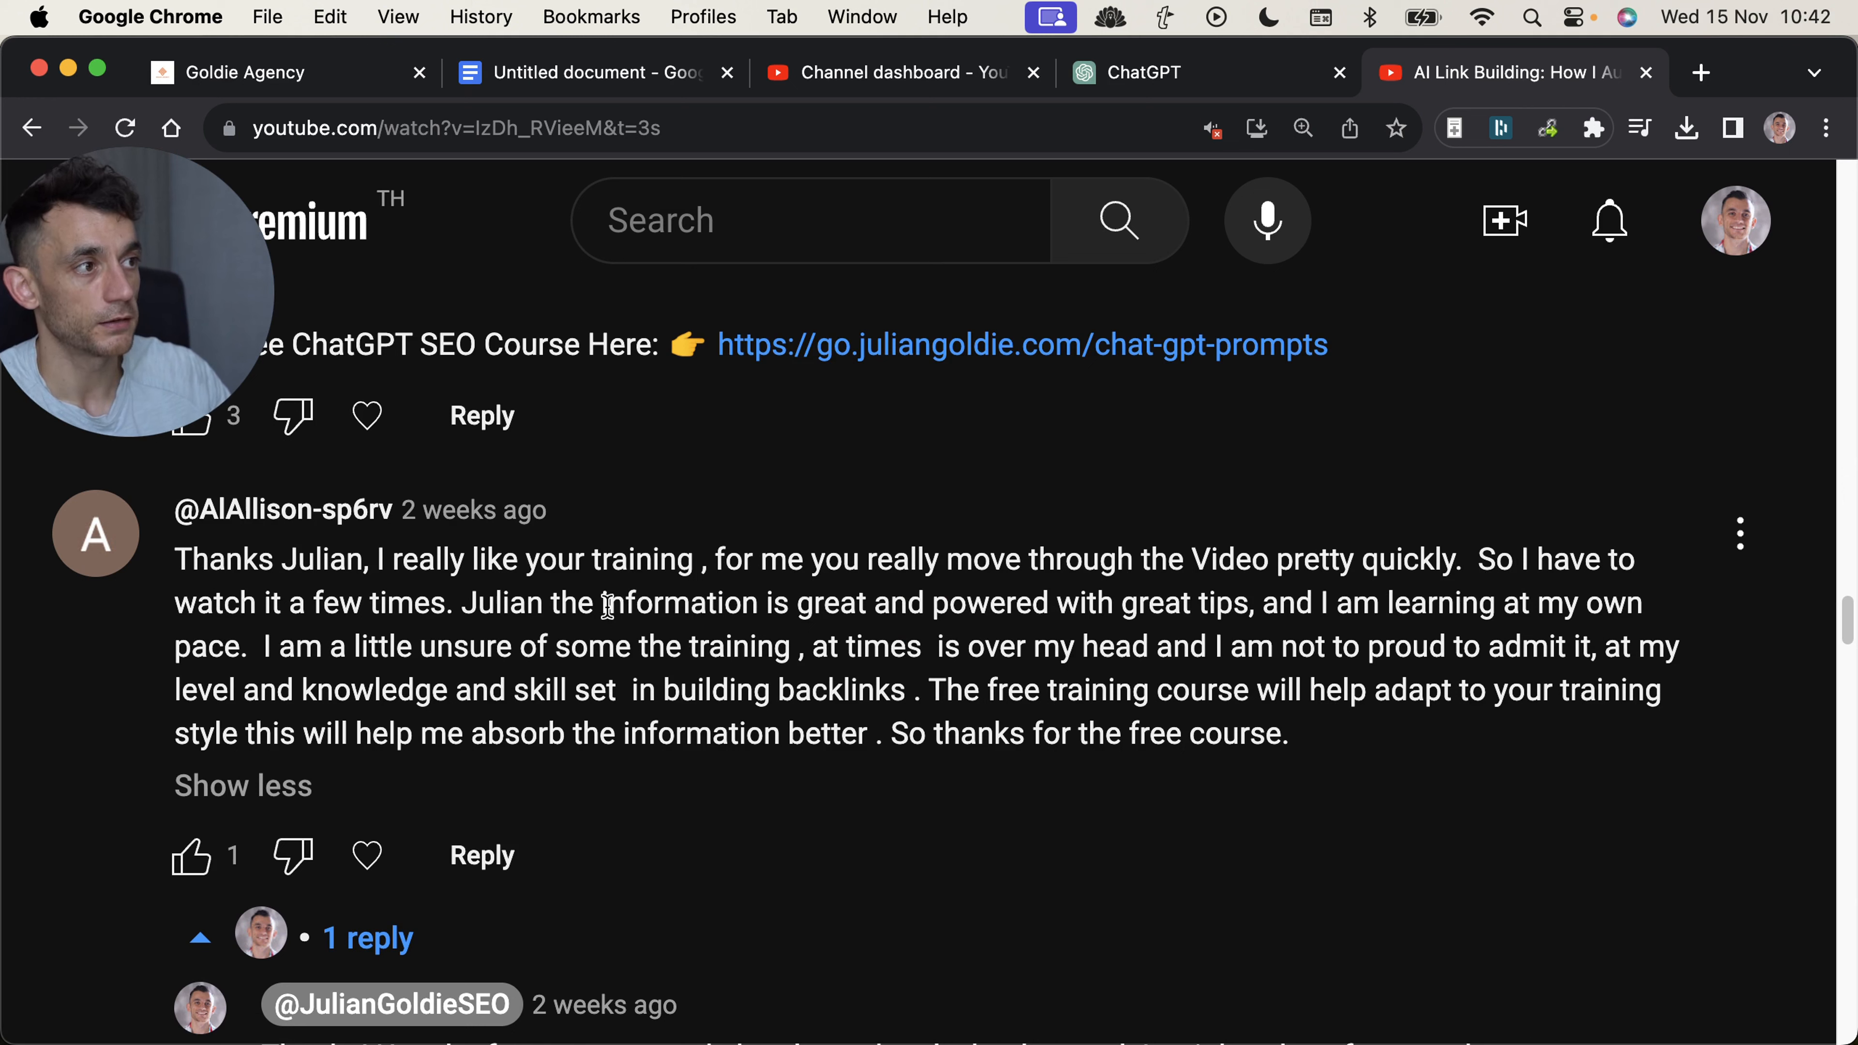
# Highlight the comment passage "I am a little unsure of some the training, at times is over my head", and clear the highlight.
pyautogui.moveTo(249, 642); pyautogui.dragTo(1124, 631)
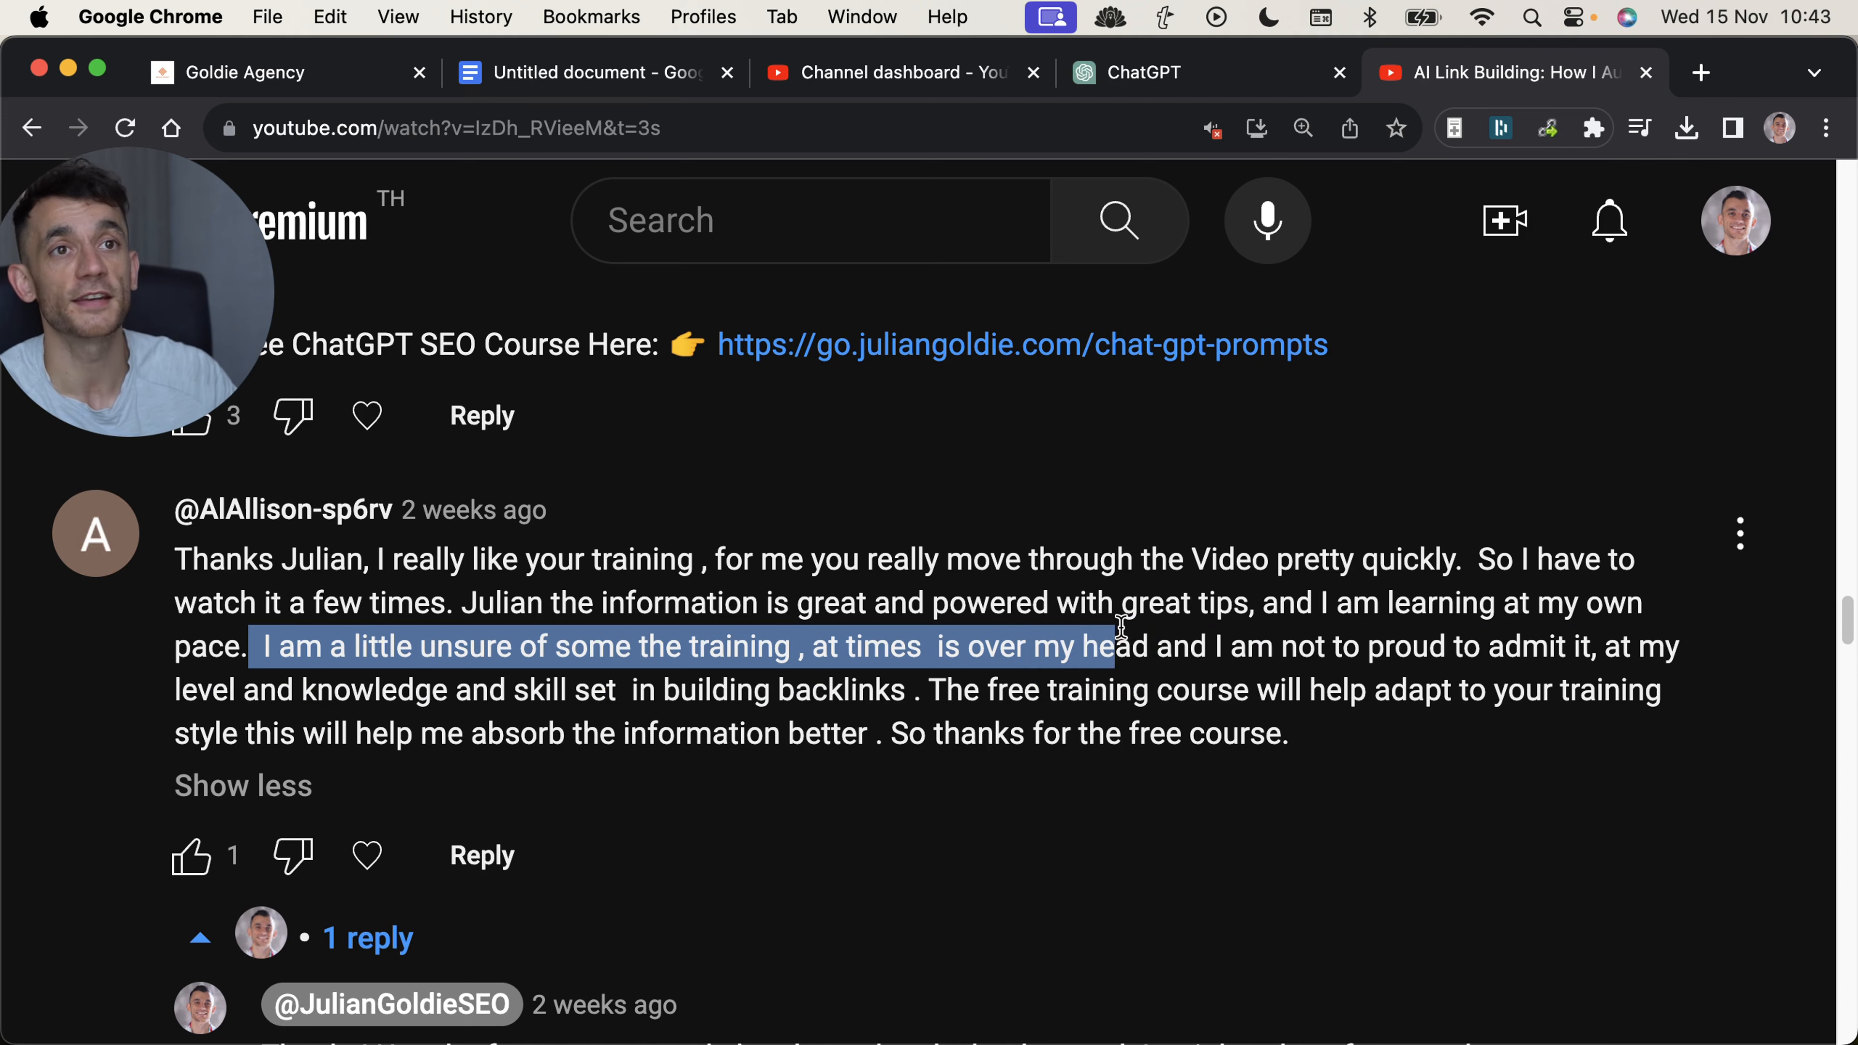
pyautogui.scroll(1, 1178, 689)
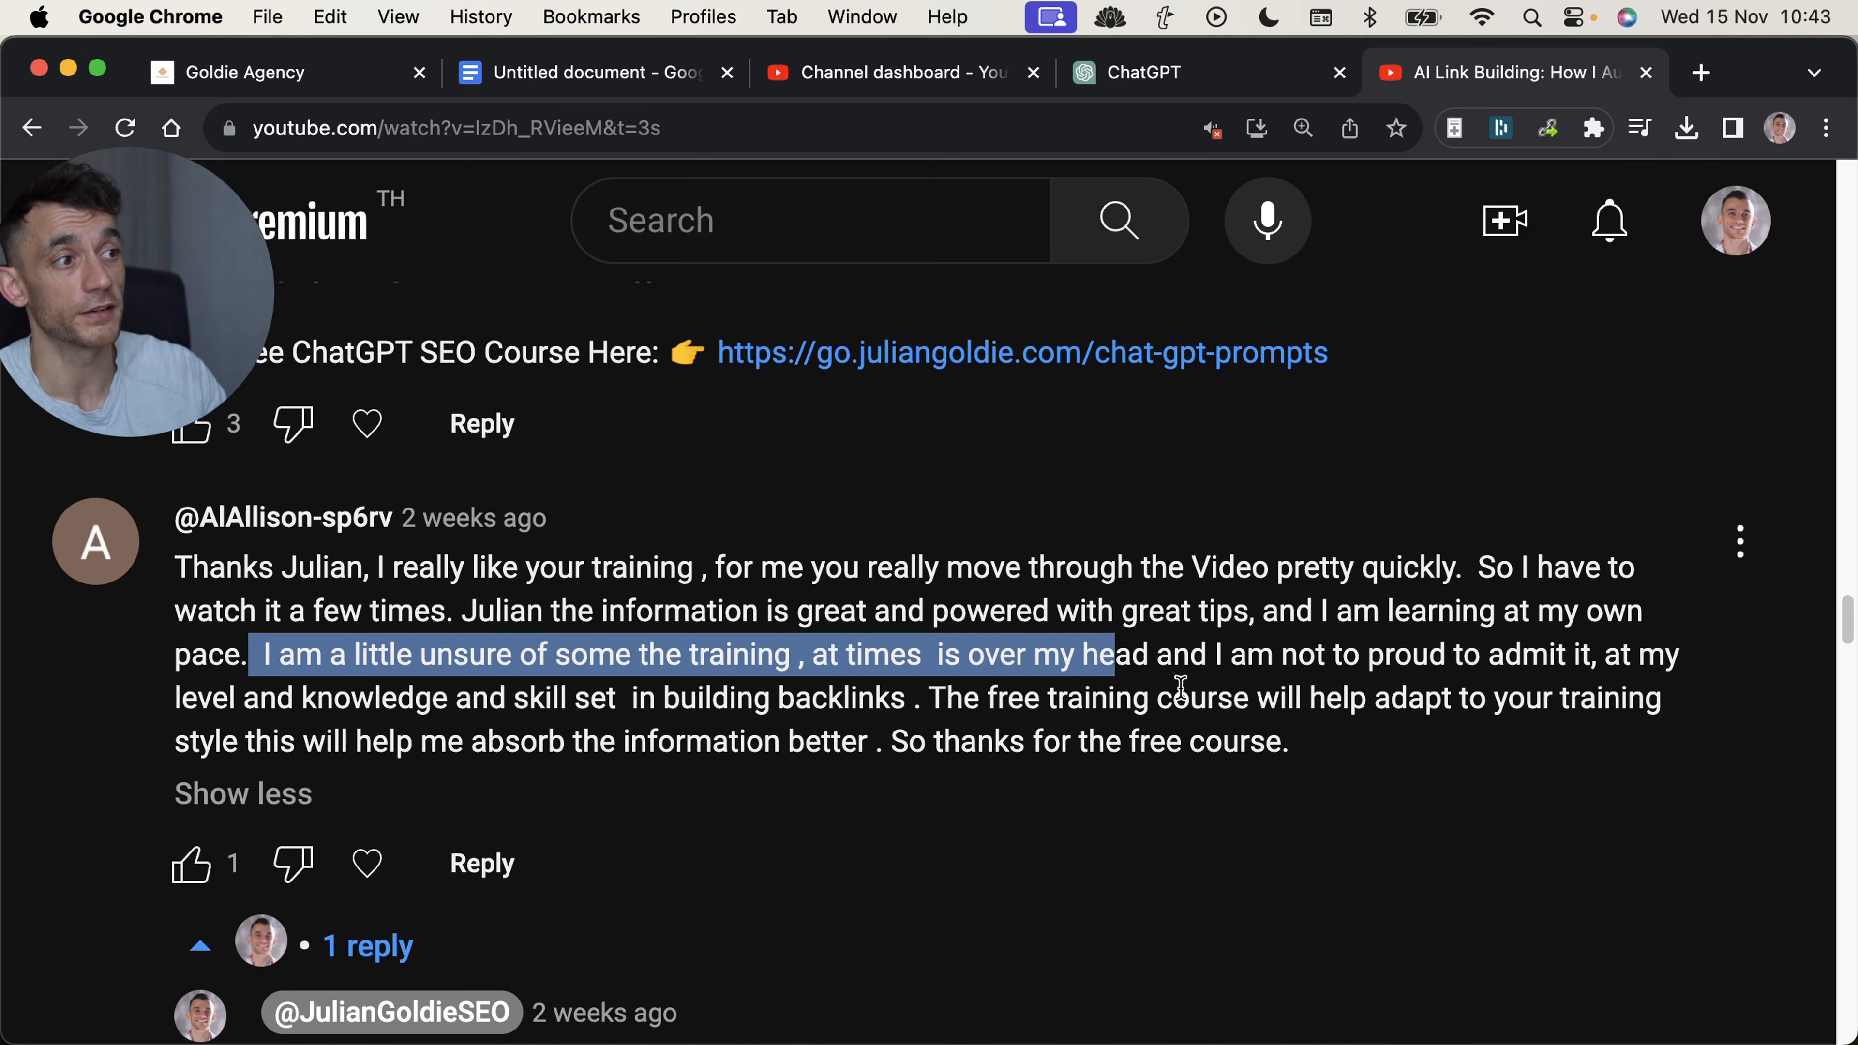
pyautogui.tripleClick(1178, 694)
pyautogui.click(1173, 703)
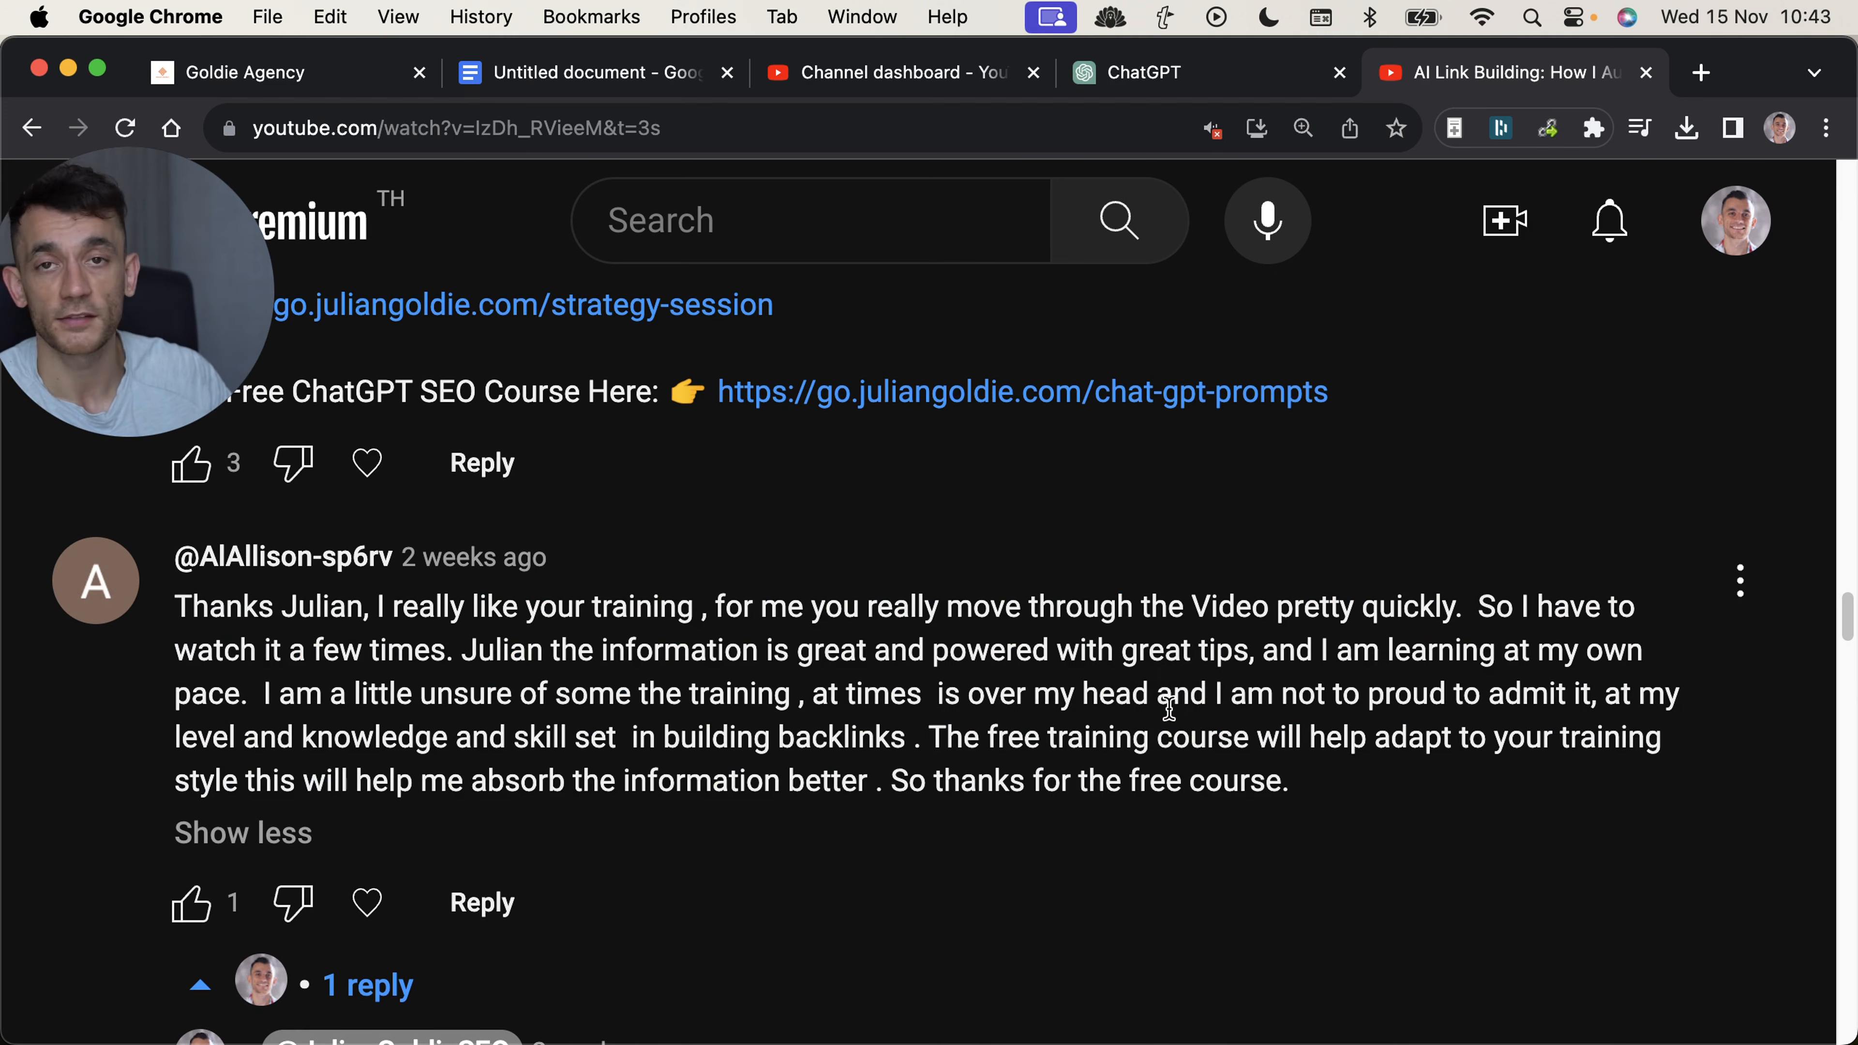
pyautogui.tripleClick(1042, 691)
pyautogui.click(1051, 812)
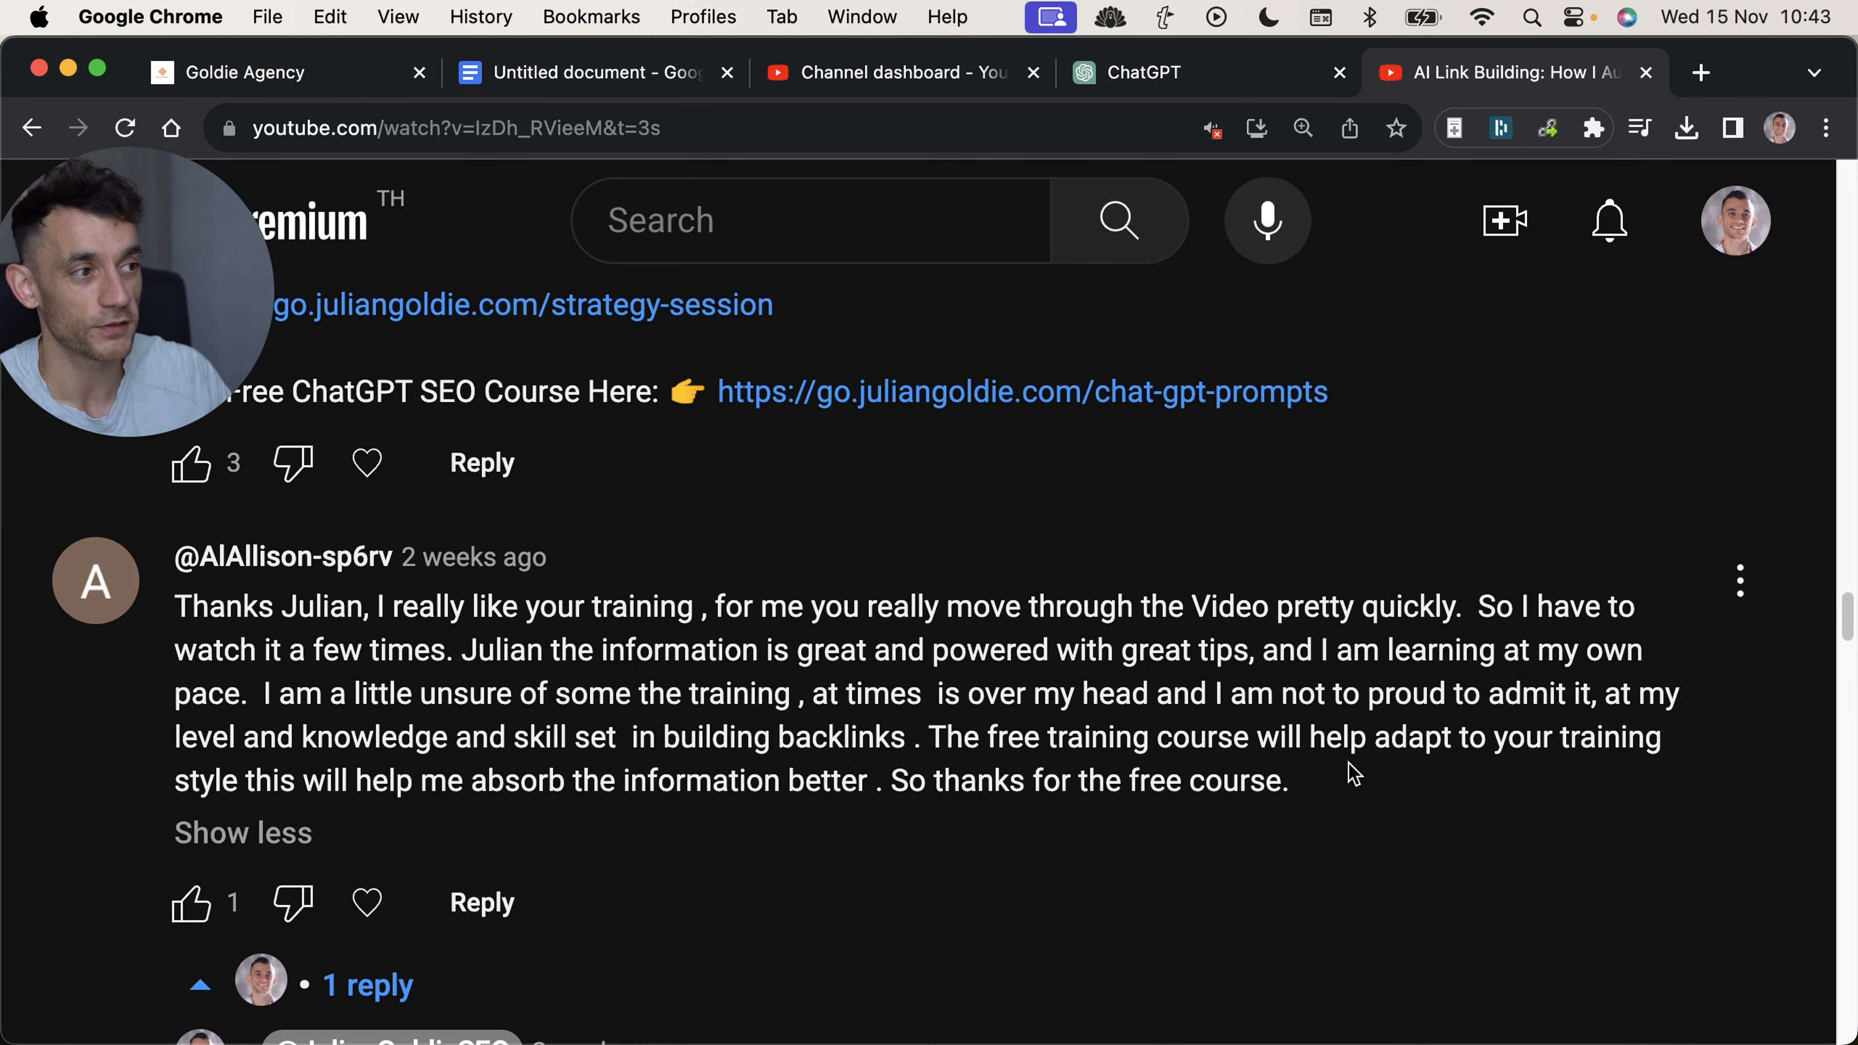
# Highlight the comment's closing passage about the free training course, read the reply beneath it, and clear the highlight.
pyautogui.moveTo(1314, 780); pyautogui.dragTo(874, 738)
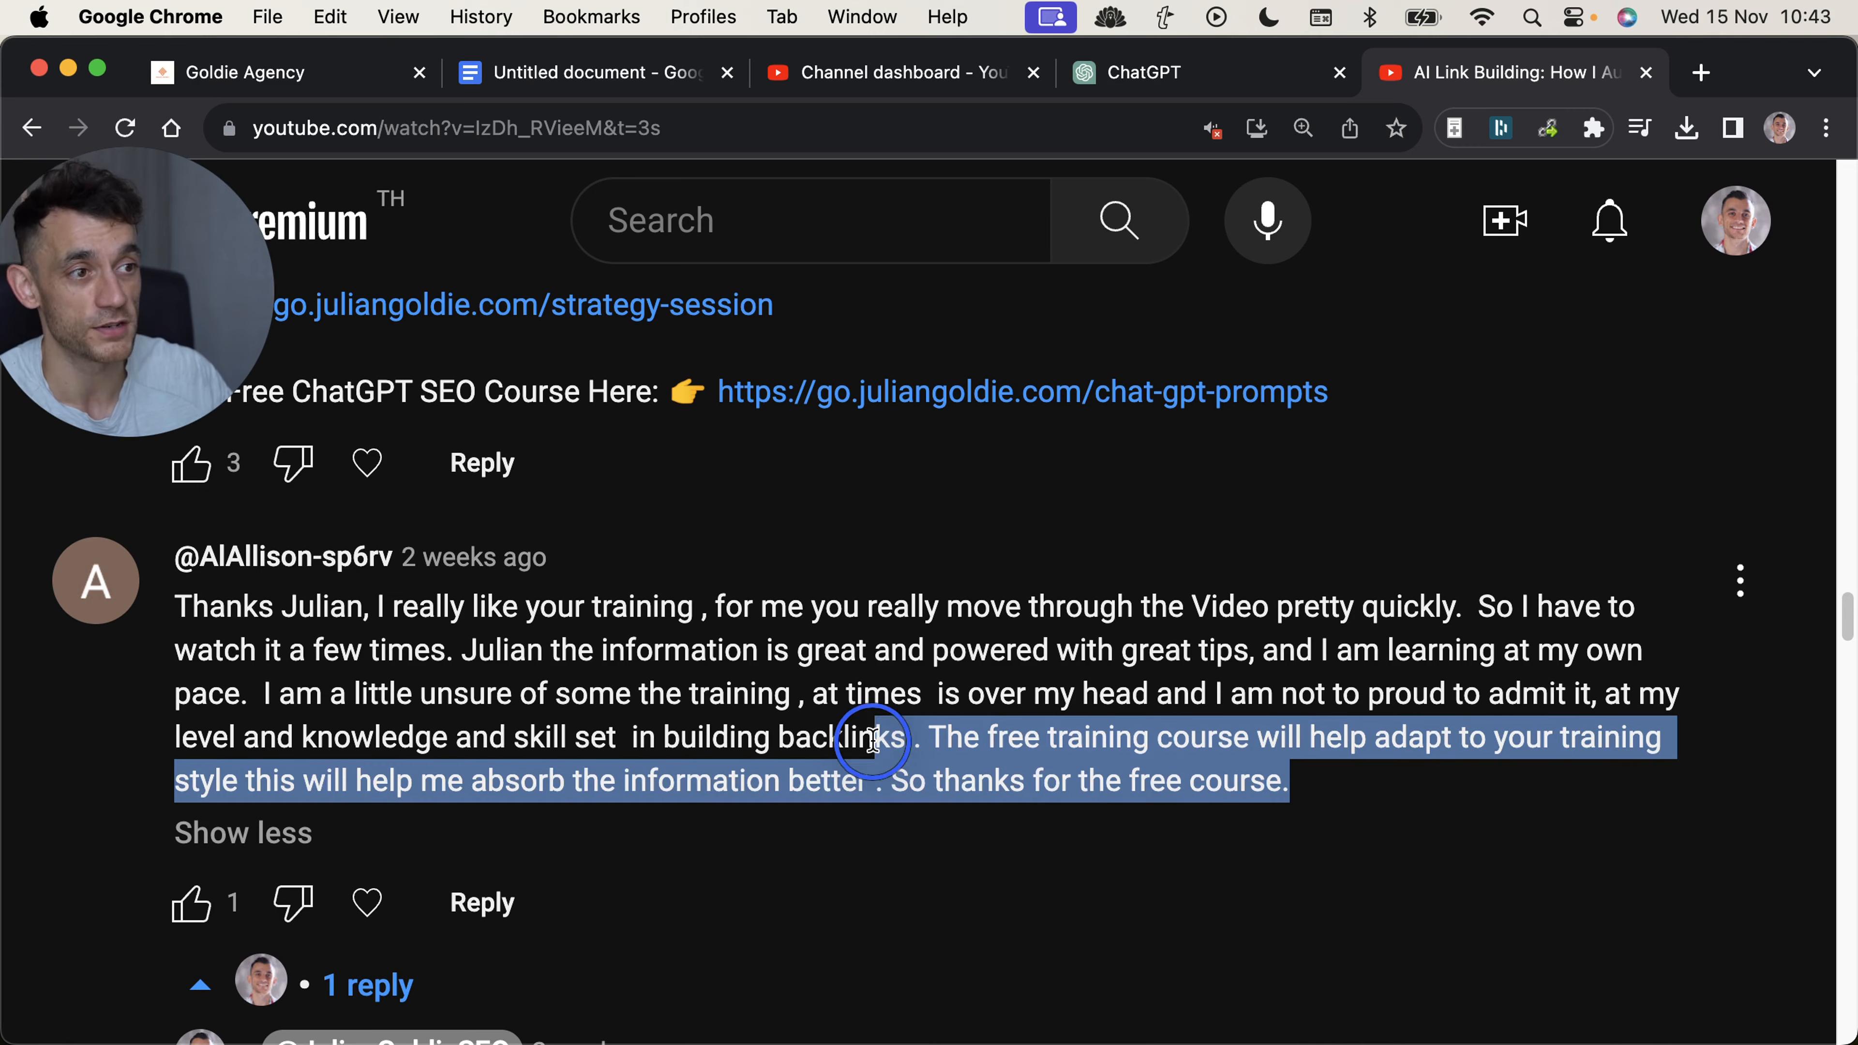
pyautogui.scroll(-4, 878, 745)
pyautogui.scroll(-2, 877, 745)
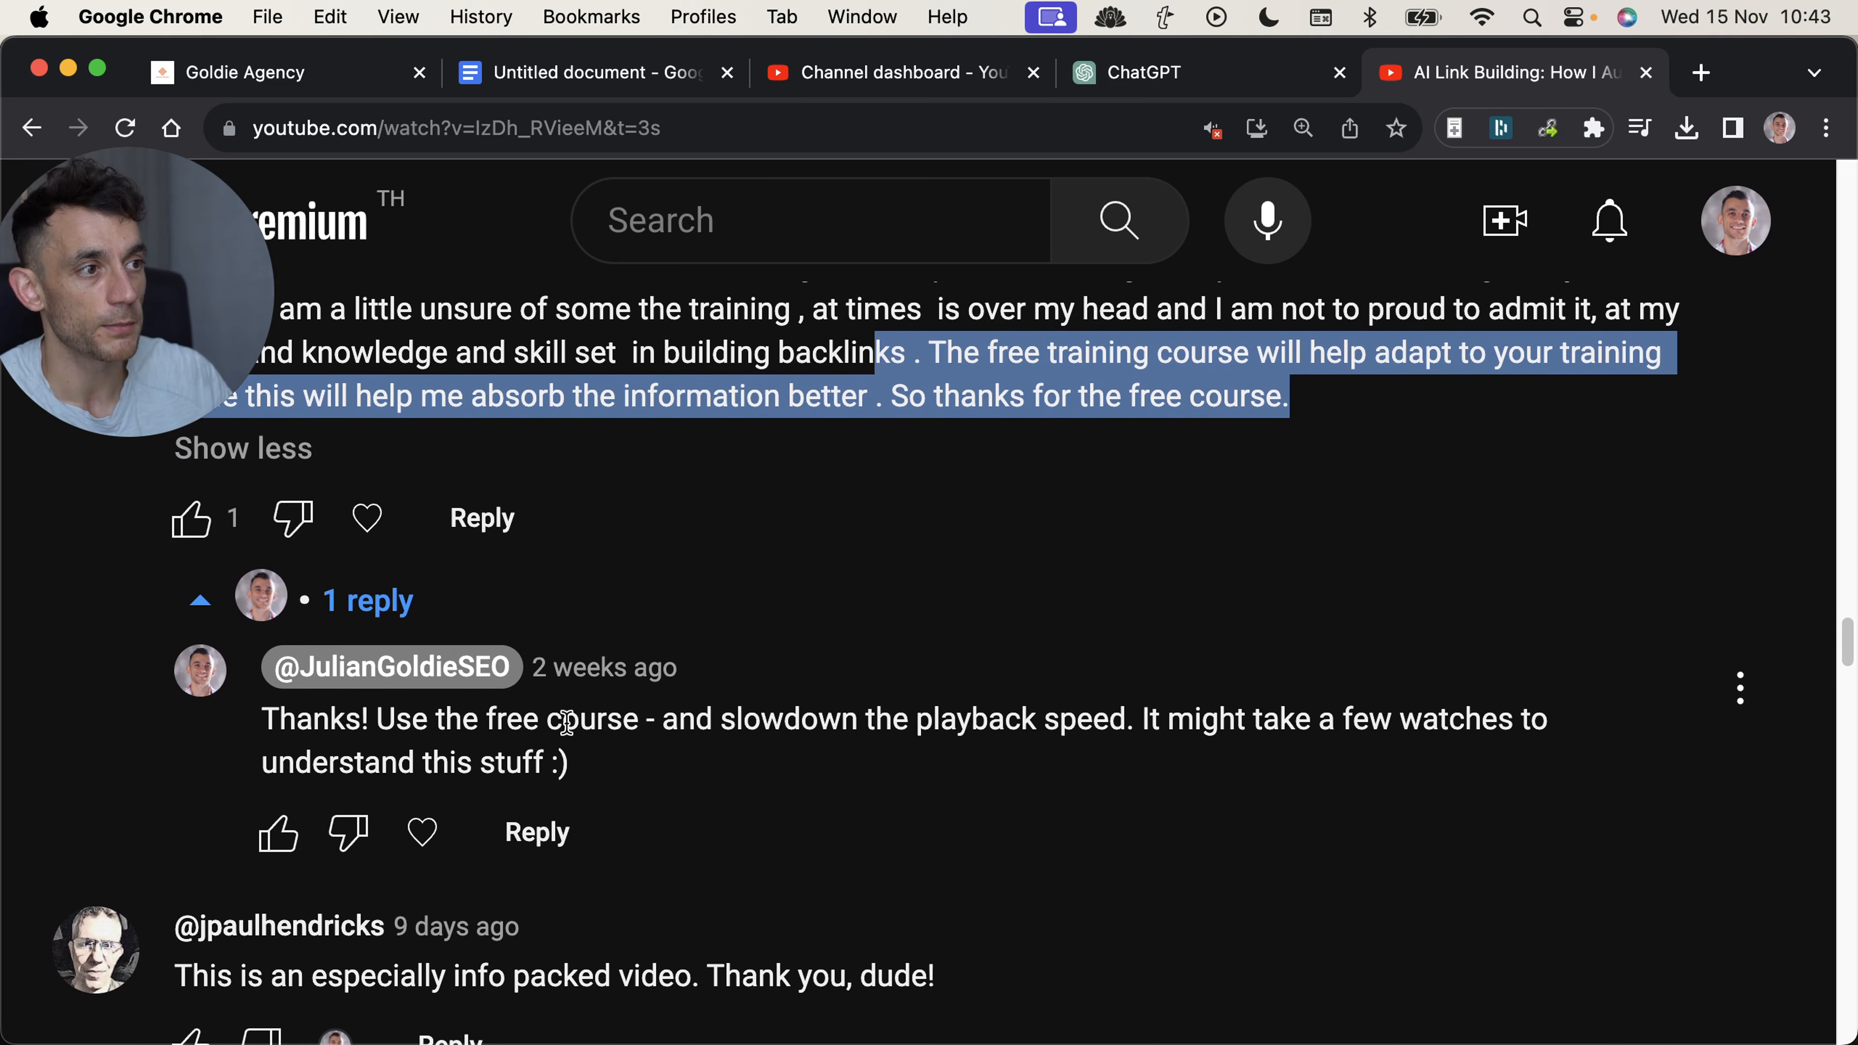
pyautogui.click(767, 728)
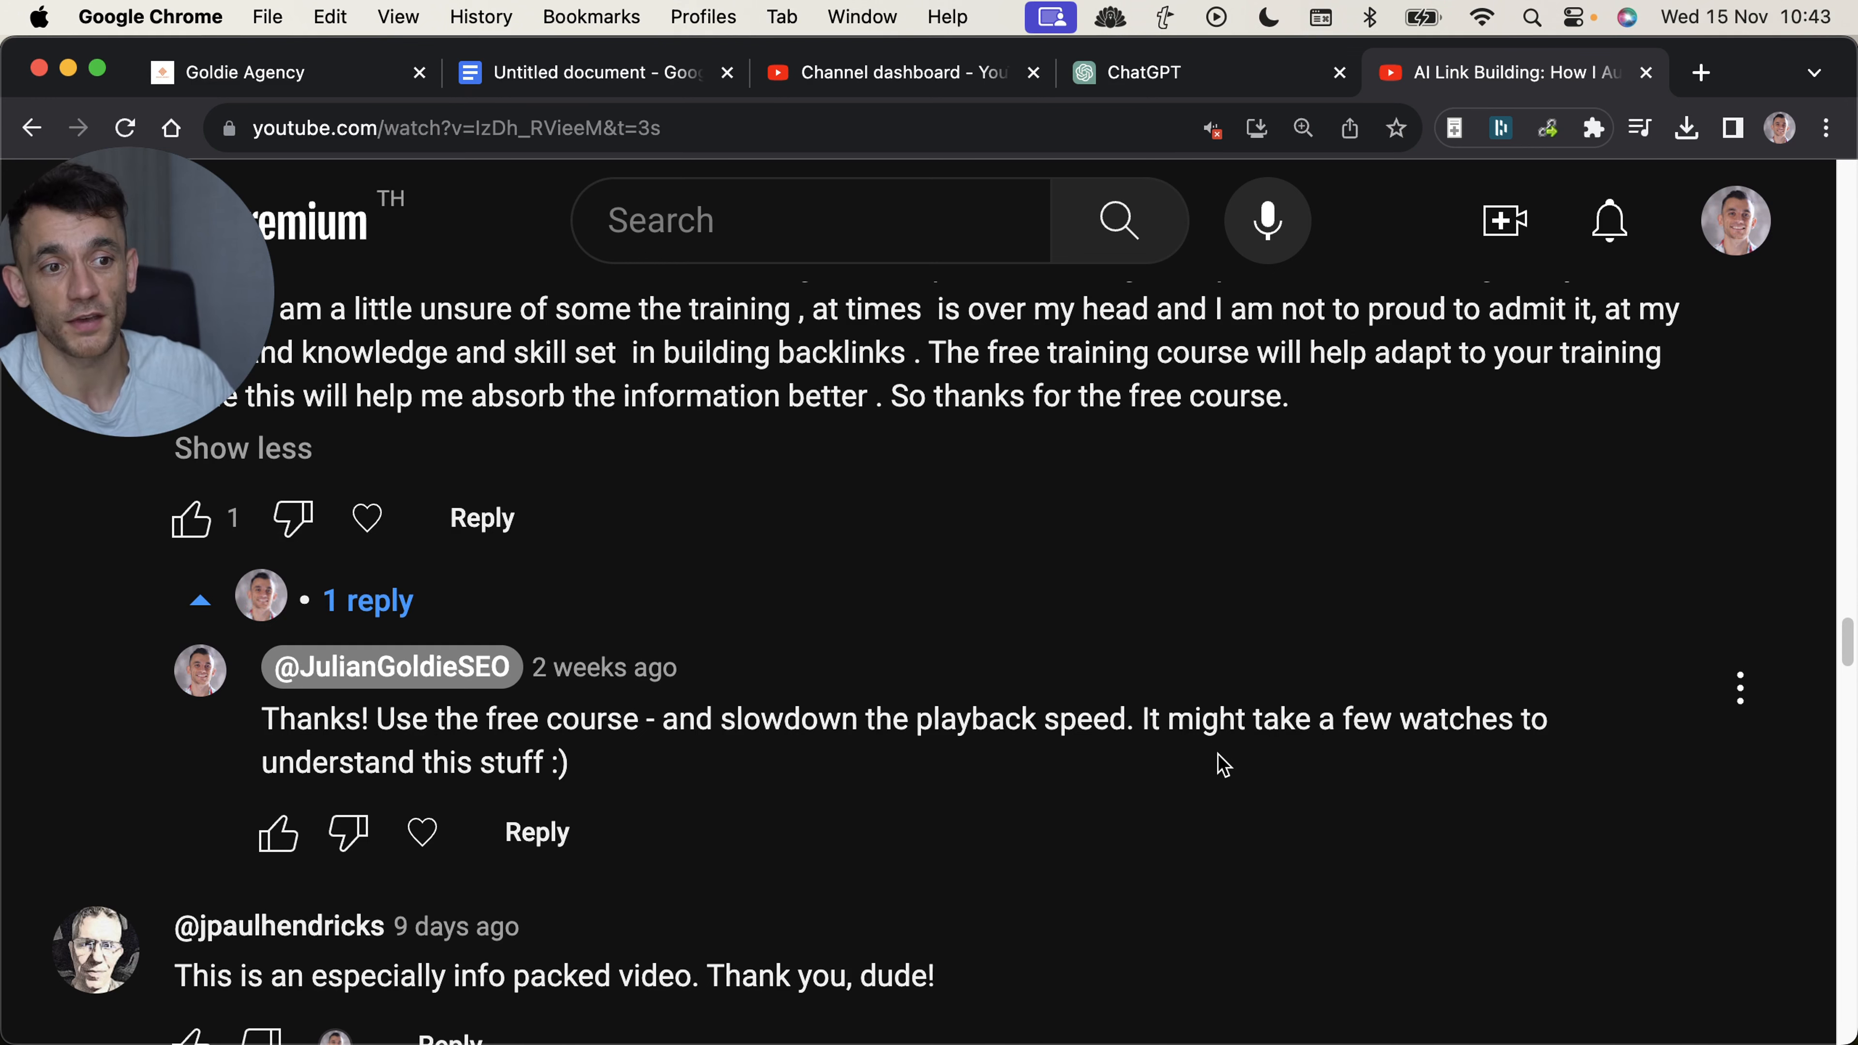
# Find the viewer comment about backlinks and highlight "Maybe you should do a extended video on backlinks for beginners ?".
pyautogui.scroll(-10, 1203, 777)
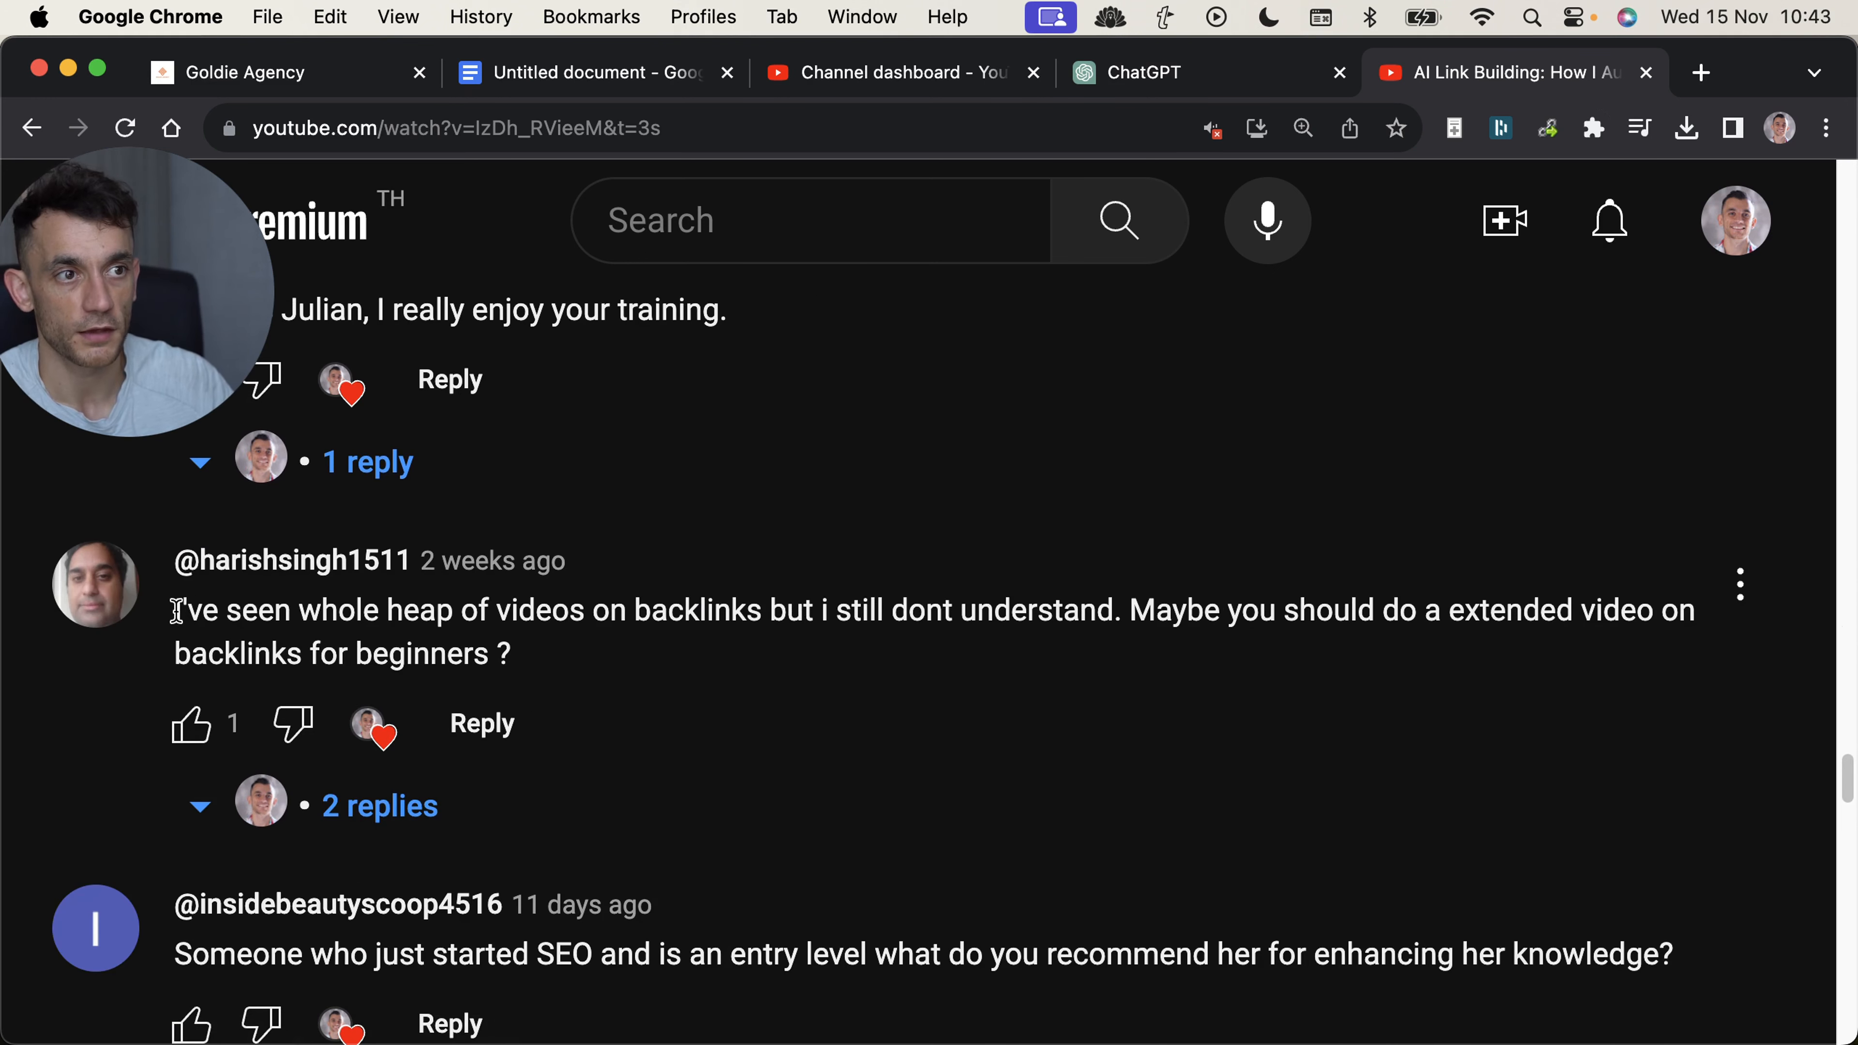
pyautogui.moveTo(1133, 611); pyautogui.dragTo(1236, 664)
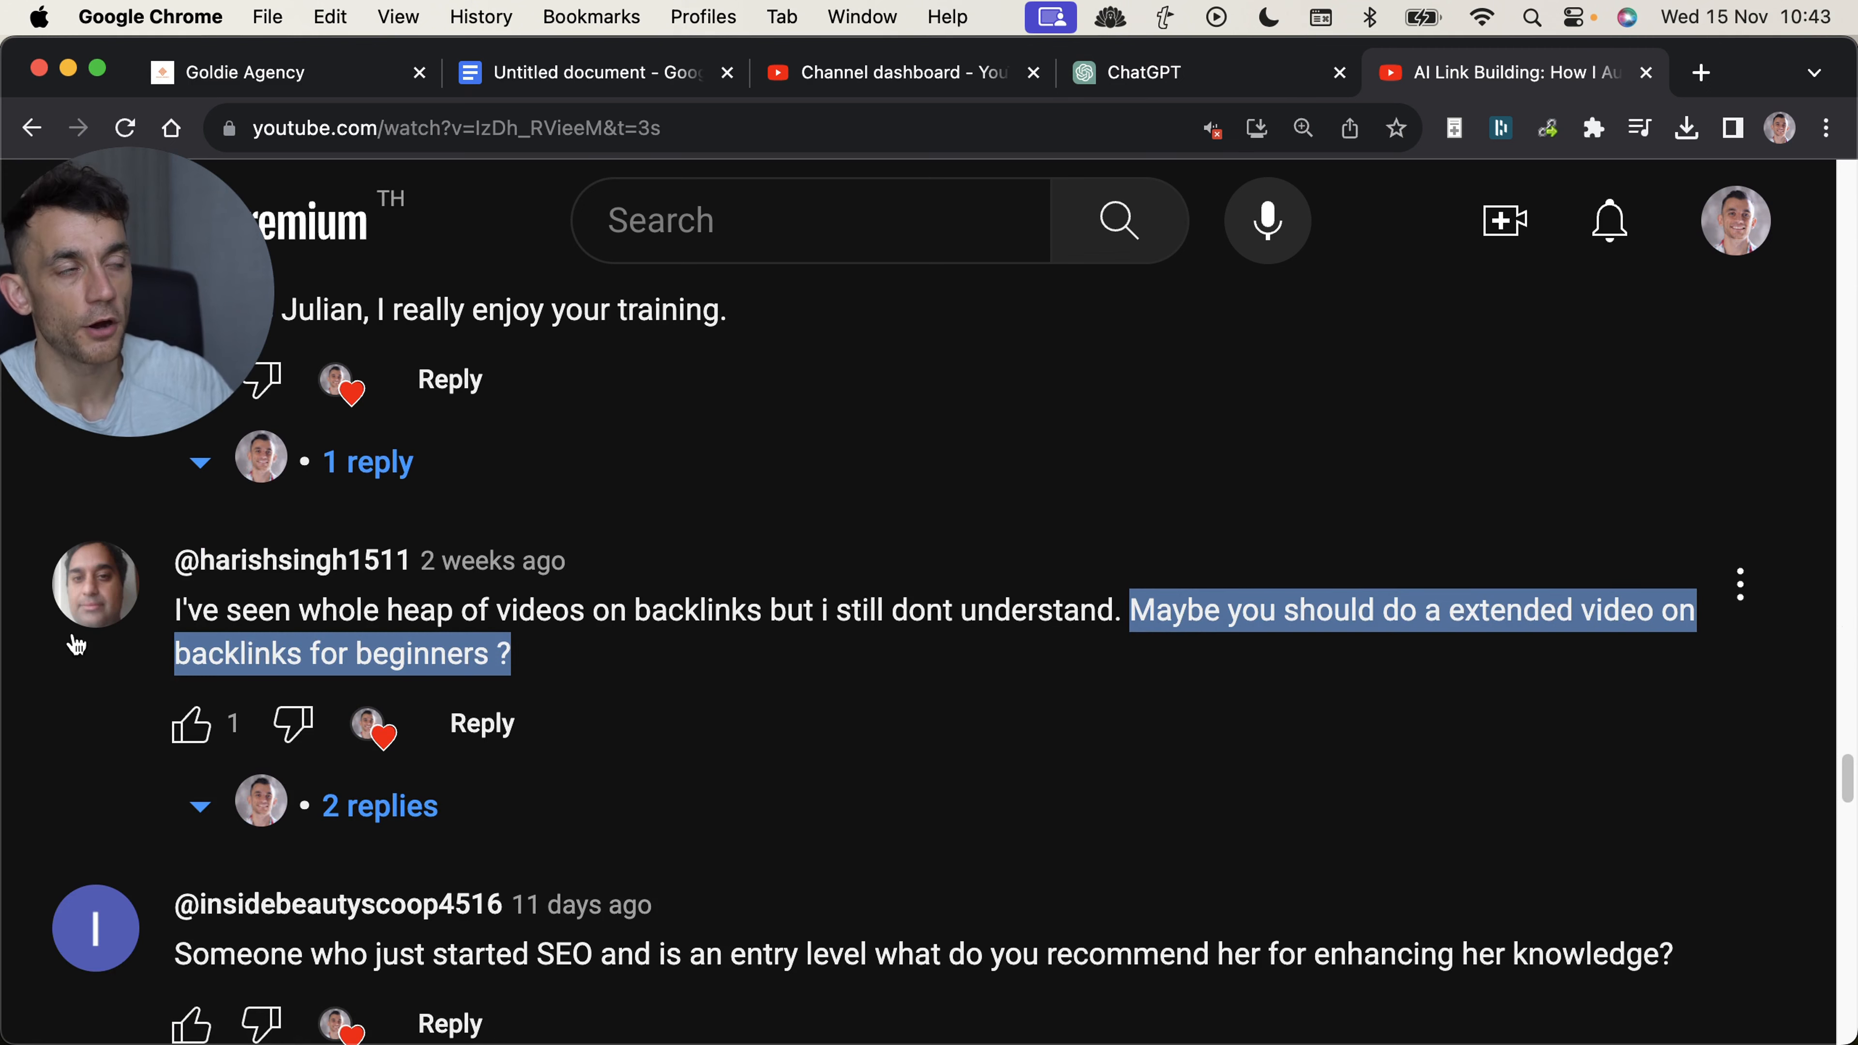
# Switch to the SEO Link Building GPT editor and look over its instructions, conversation starters and knowledge files.
pyautogui.click(1082, 73)
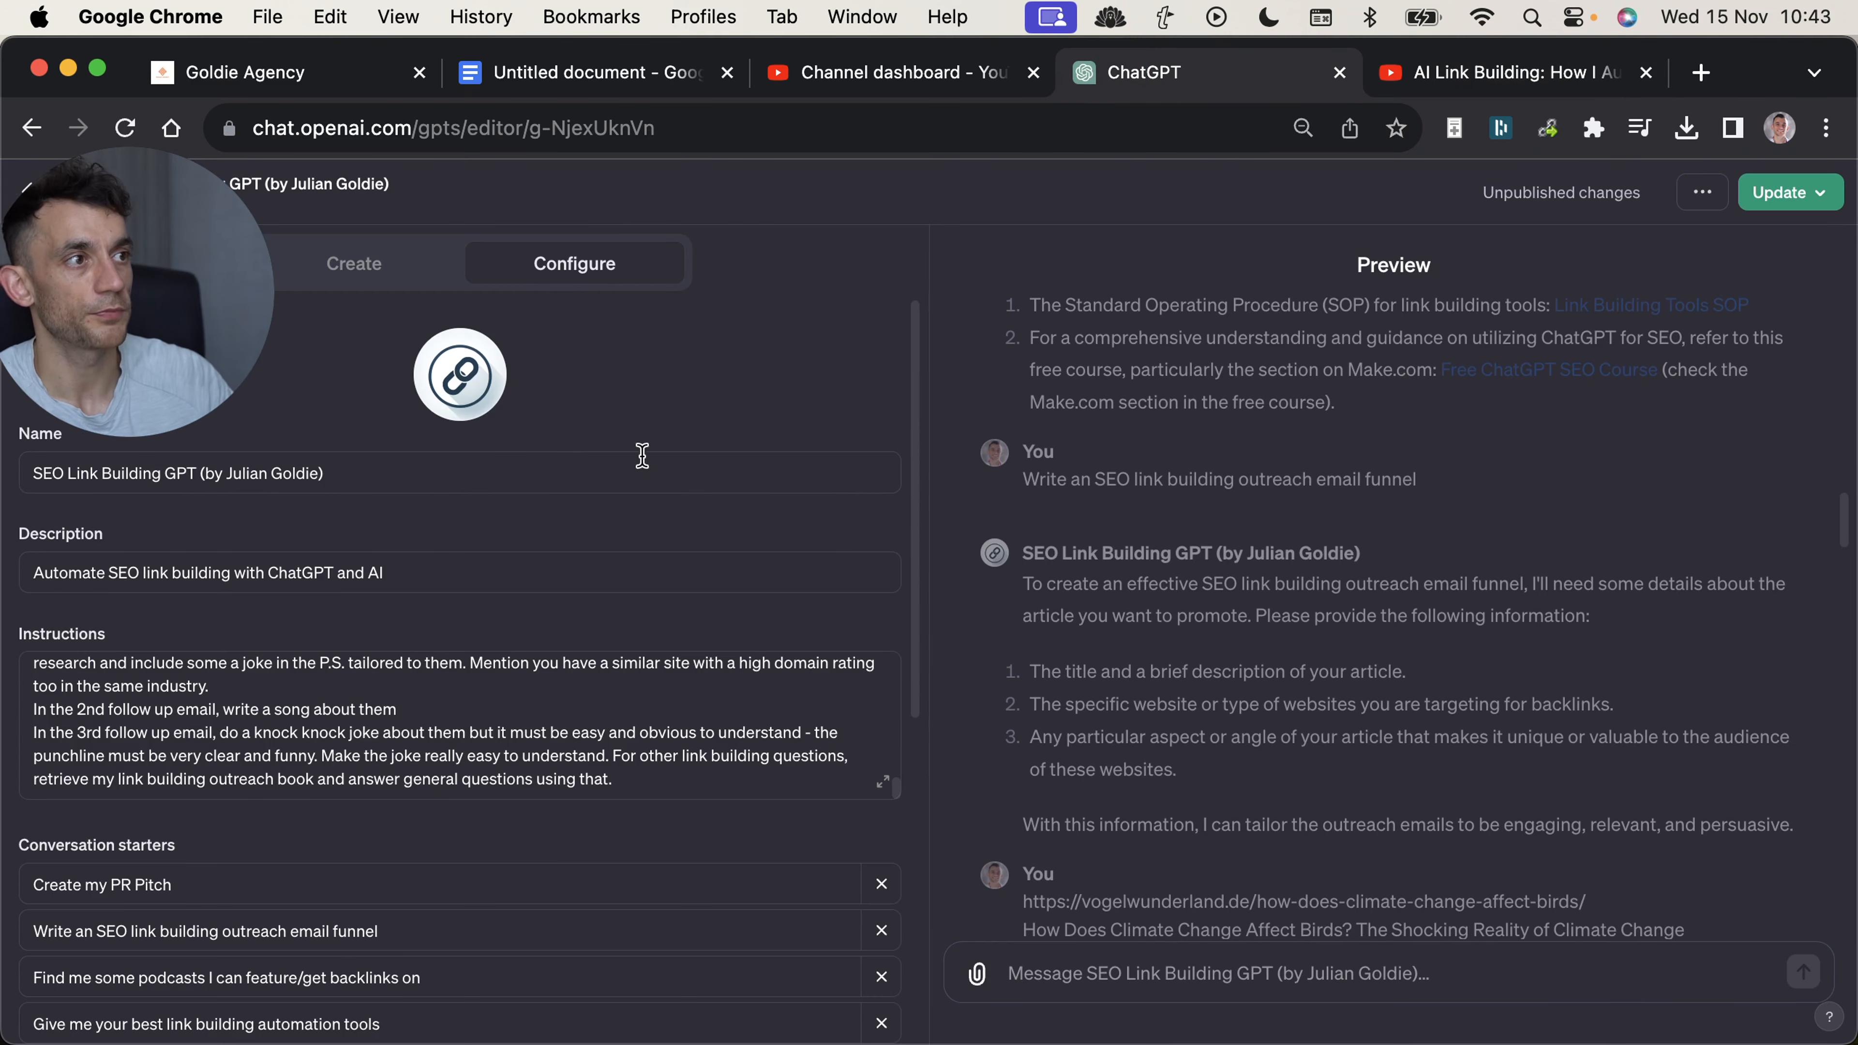
pyautogui.scroll(3, 282, 764)
pyautogui.scroll(7, 959, 780)
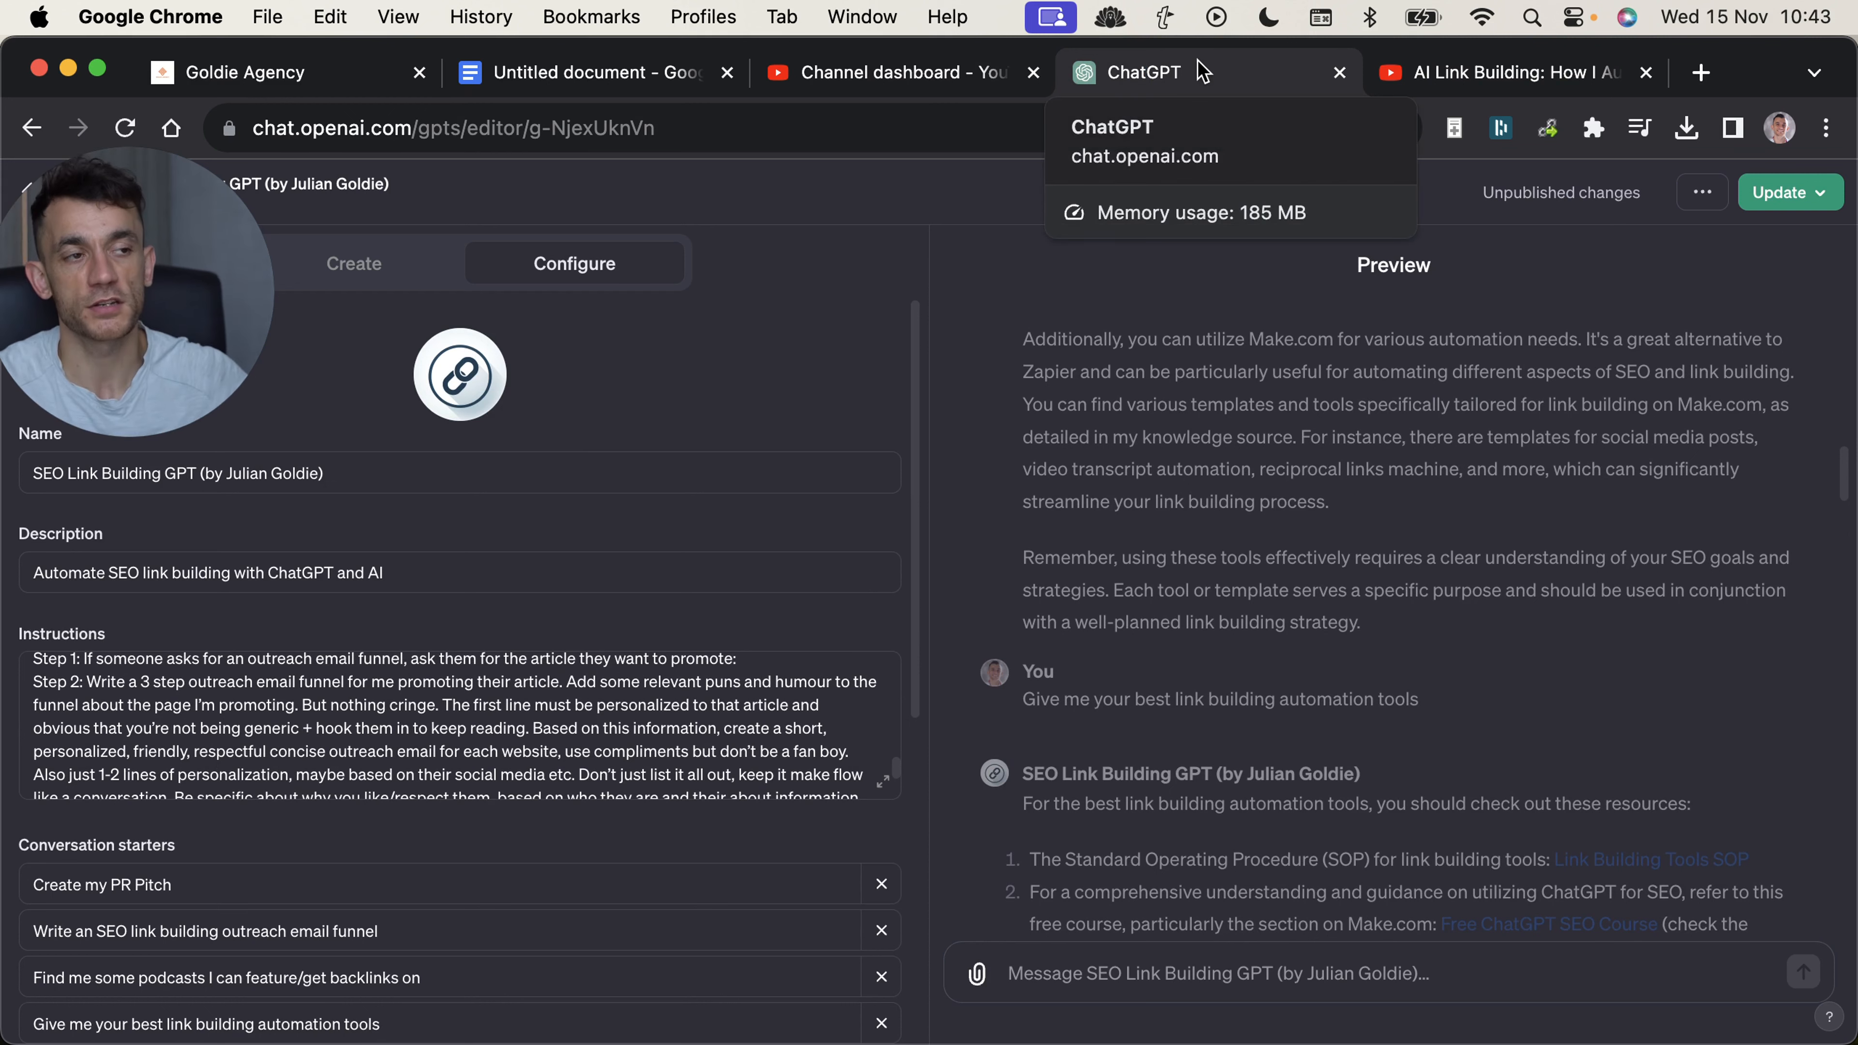
pyautogui.scroll(-8, 717, 768)
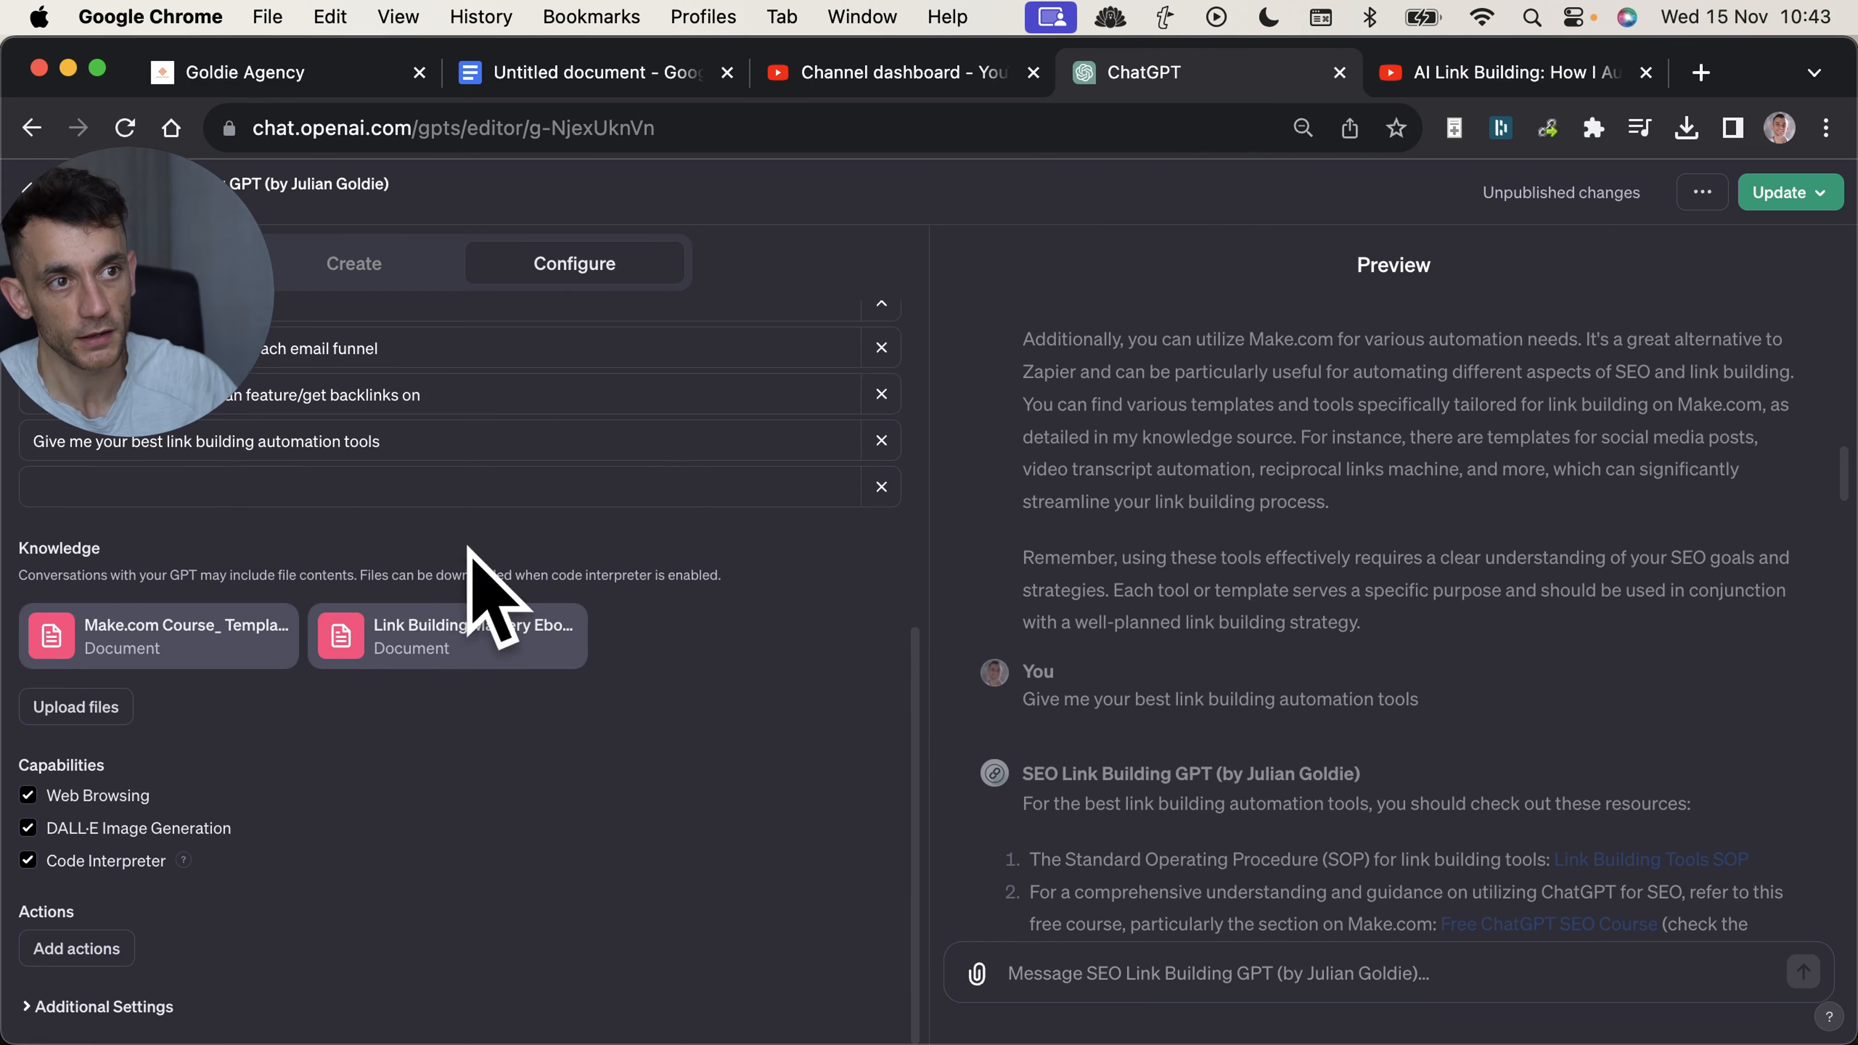
# Return to the "AI Link Building" YouTube comments, highlight the request to "keep showing us non paid ways", and clear the highlight.
pyautogui.click(1540, 77)
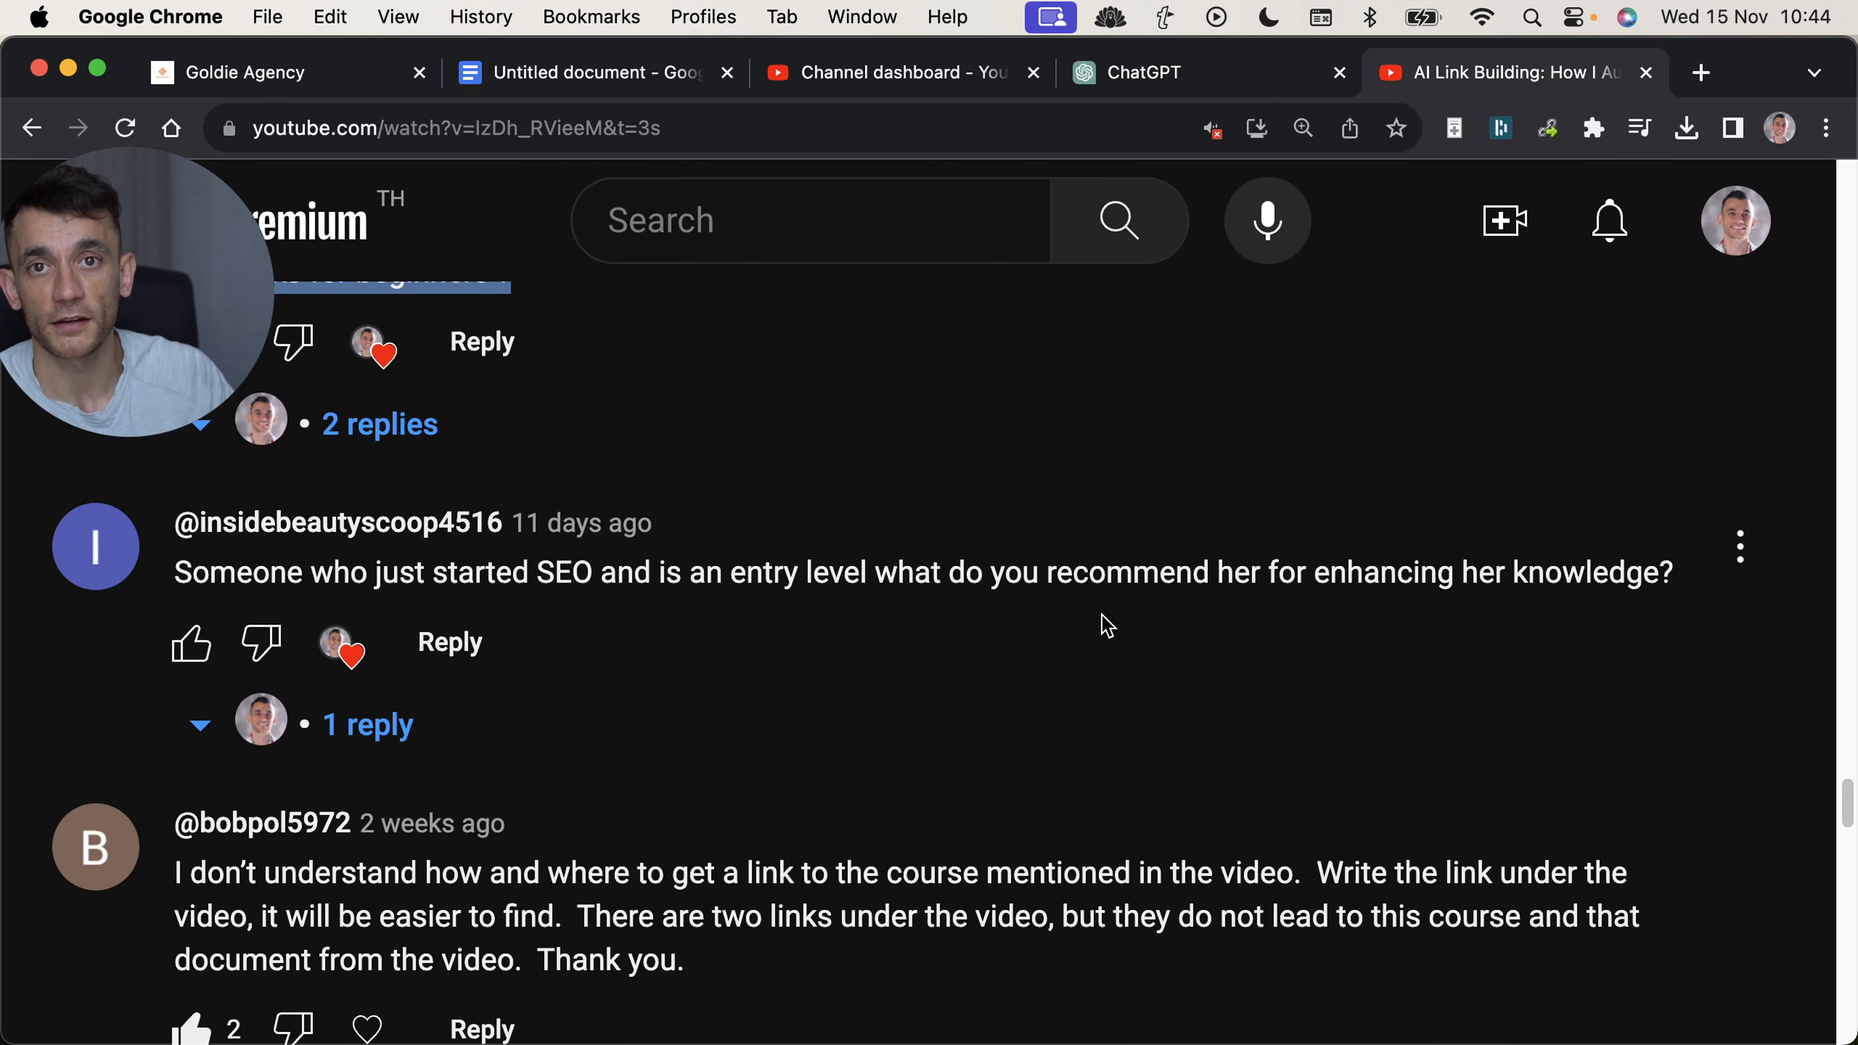
pyautogui.scroll(-10, 131, 755)
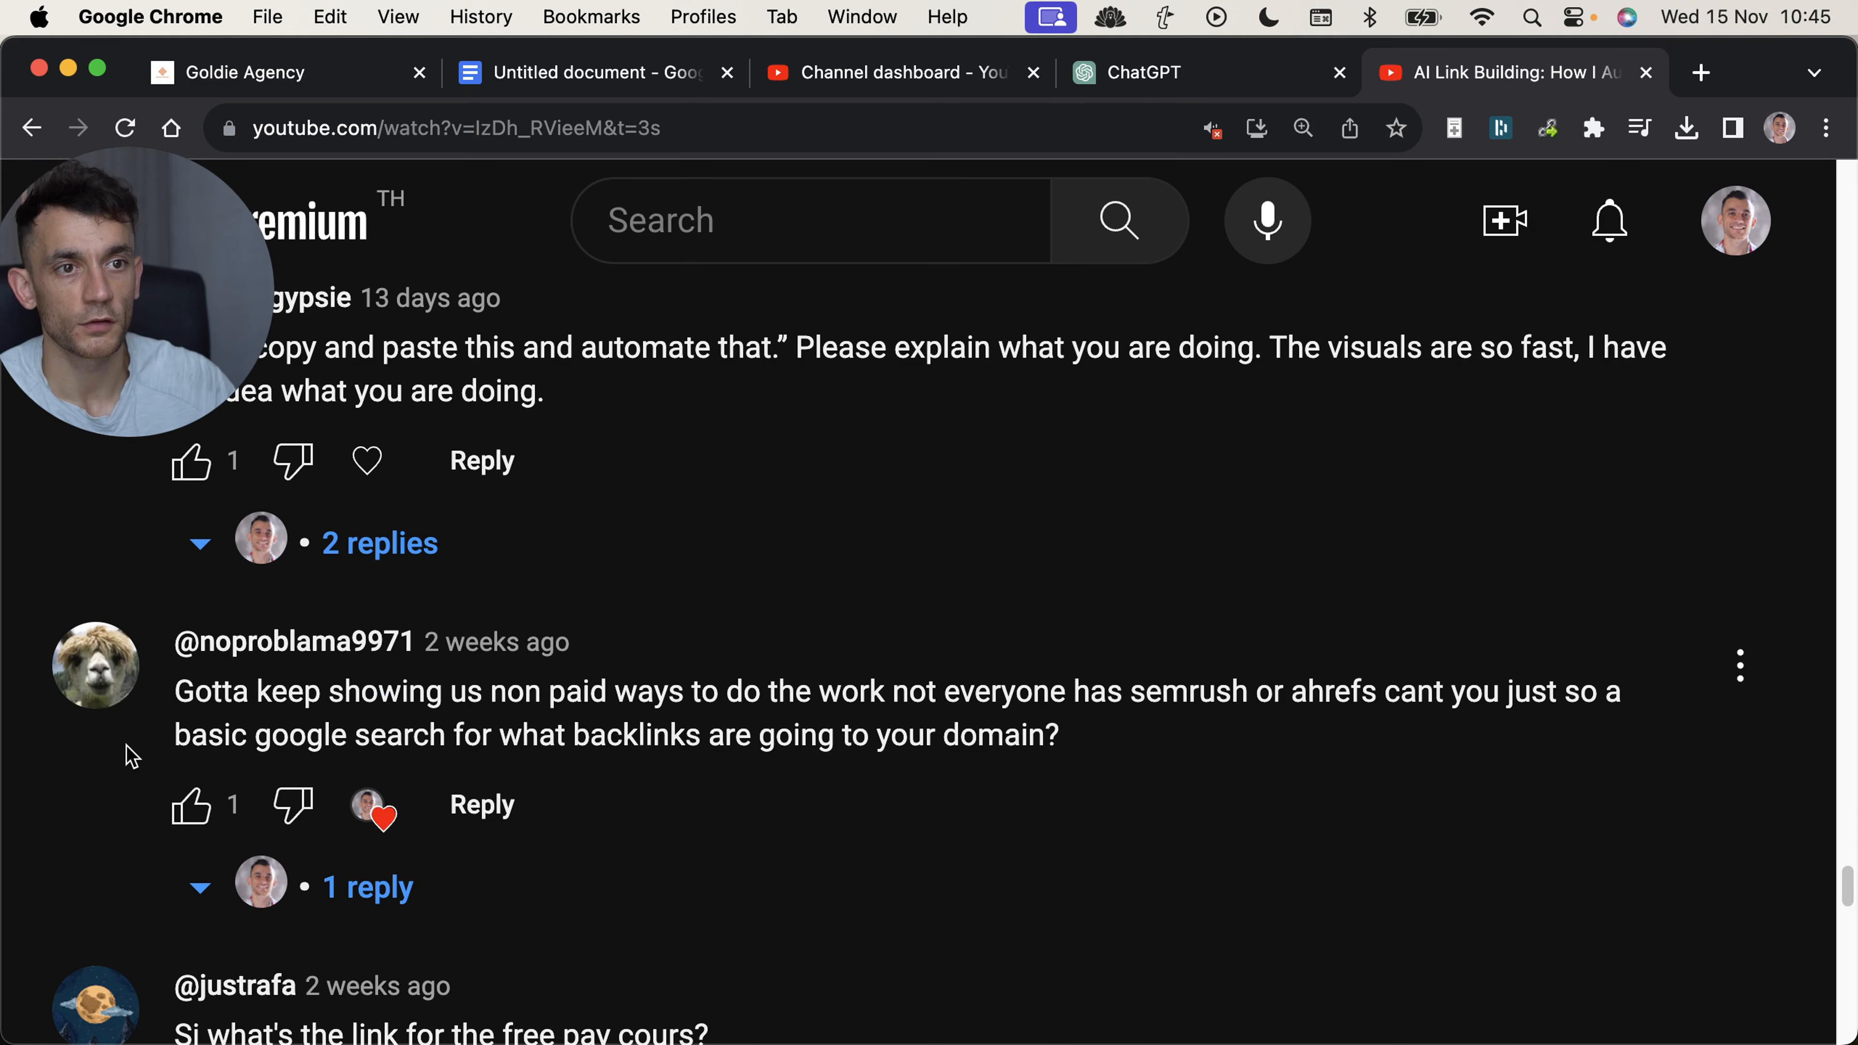
pyautogui.moveTo(174, 695); pyautogui.dragTo(1028, 720)
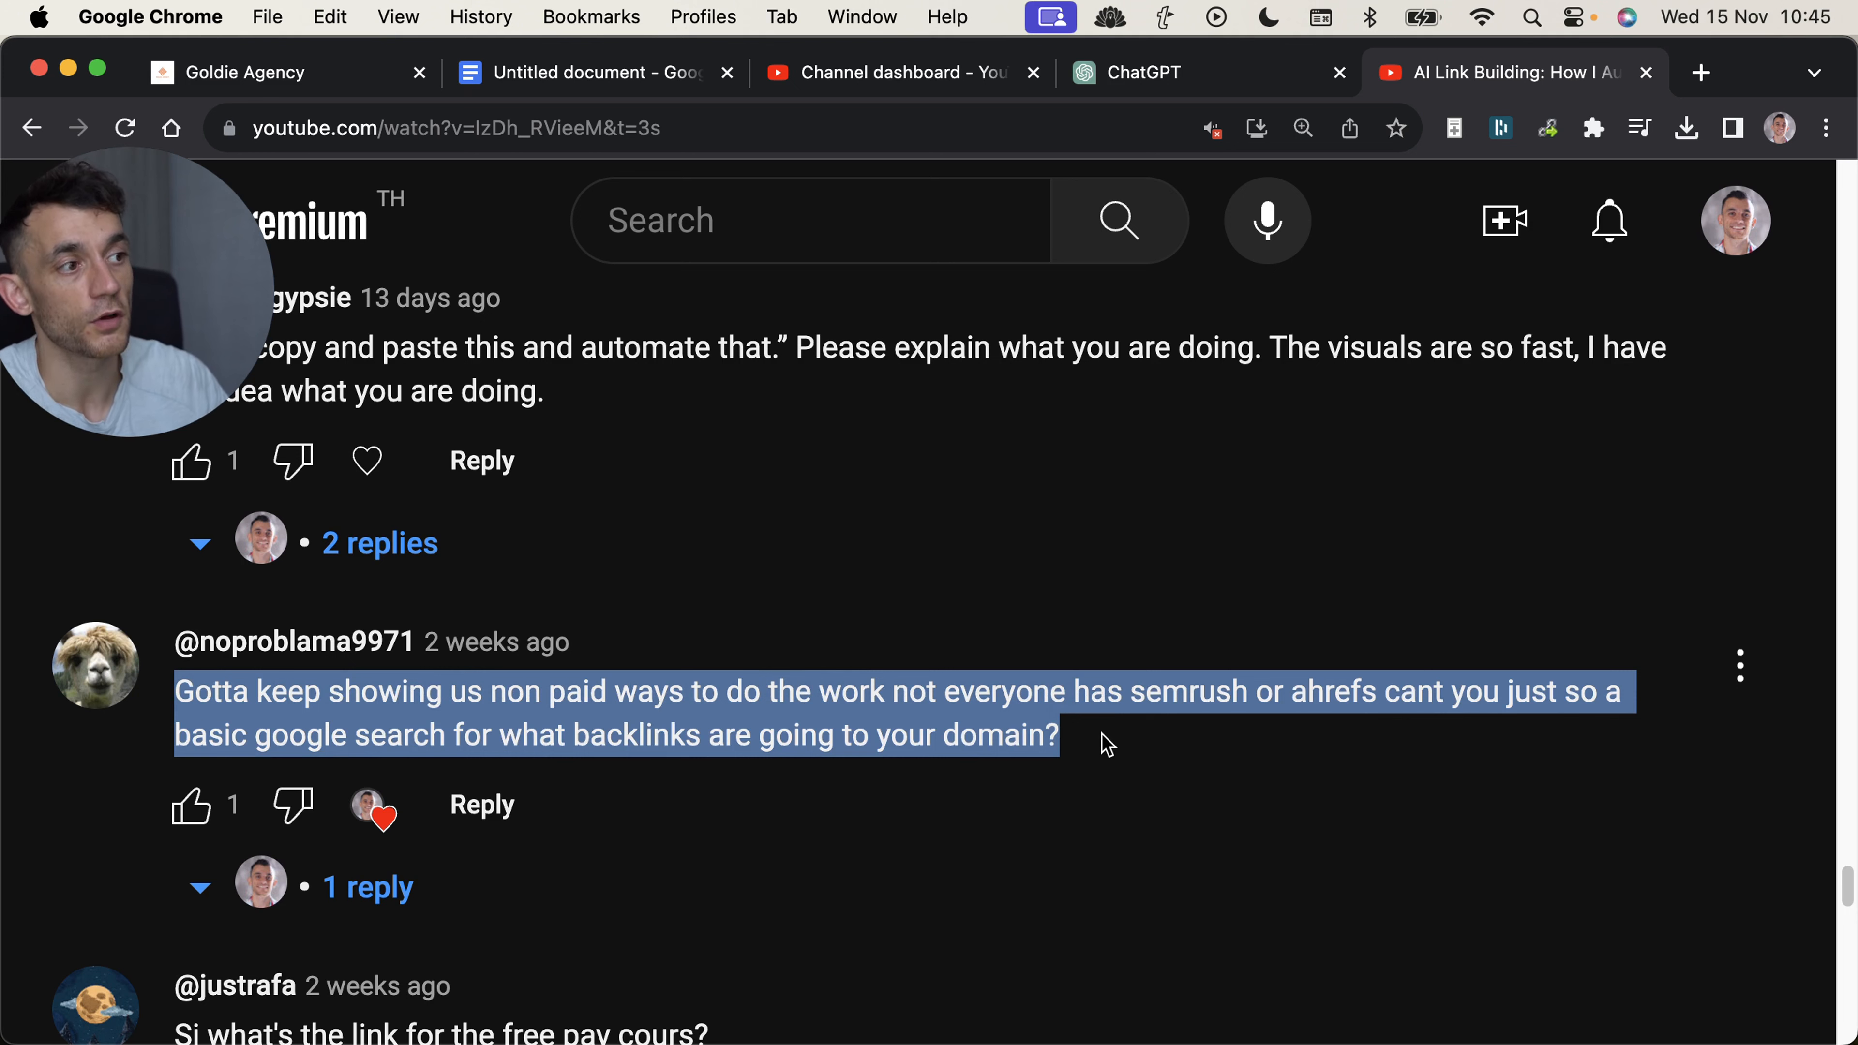
pyautogui.click(1154, 688)
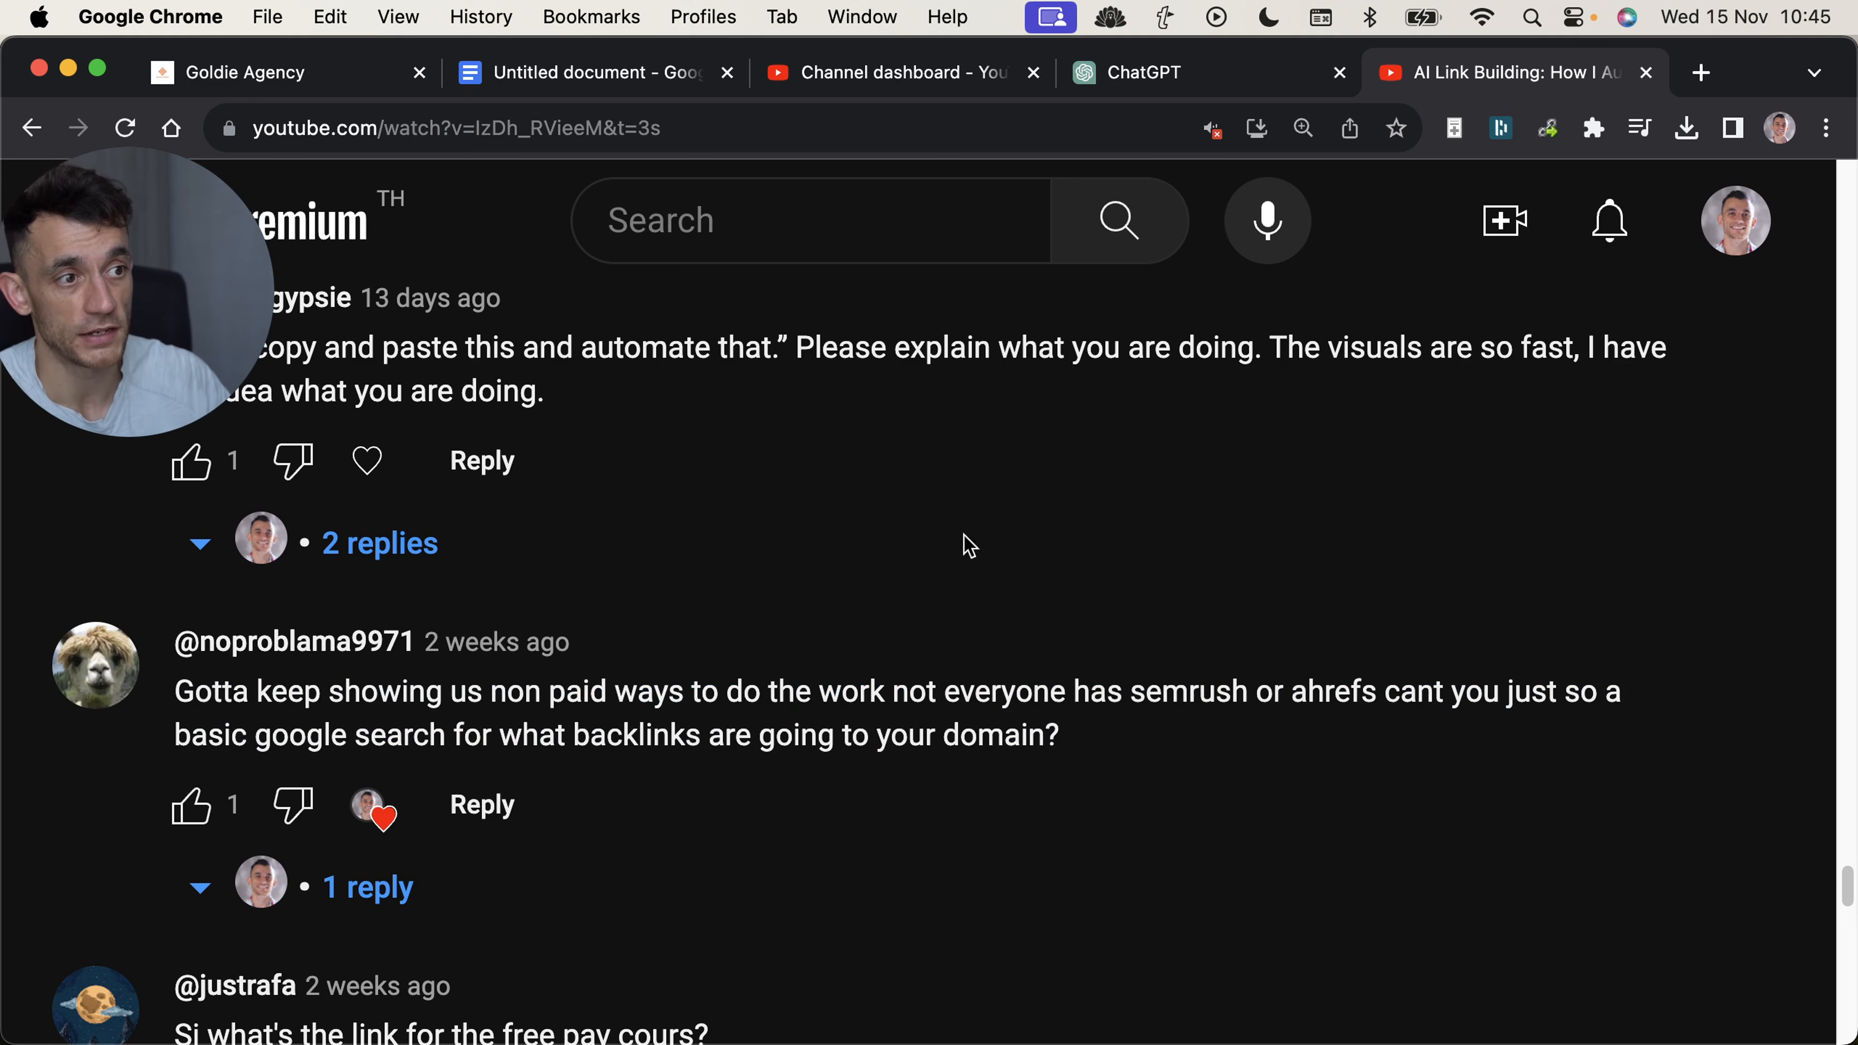
# Switch back to the GPT editor and look through the earlier preview answers and the configuration.
pyautogui.click(1221, 89)
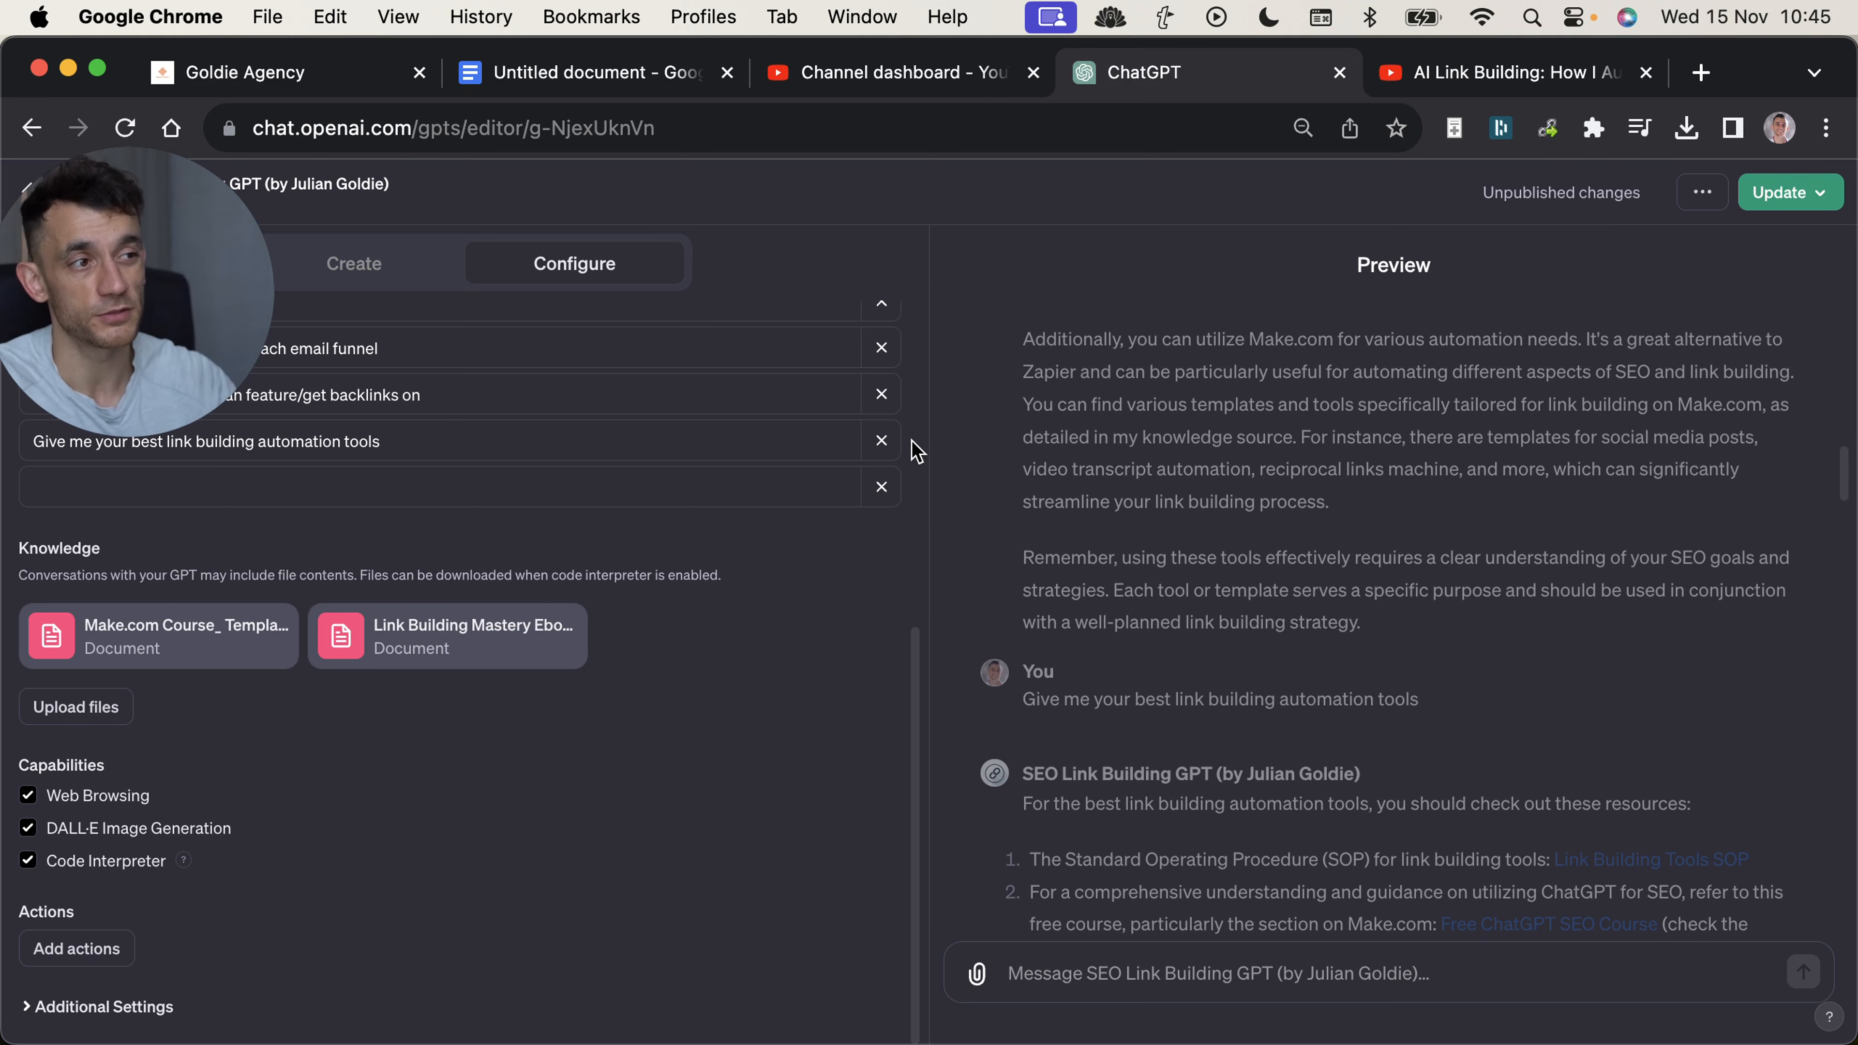
pyautogui.scroll(10, 1128, 772)
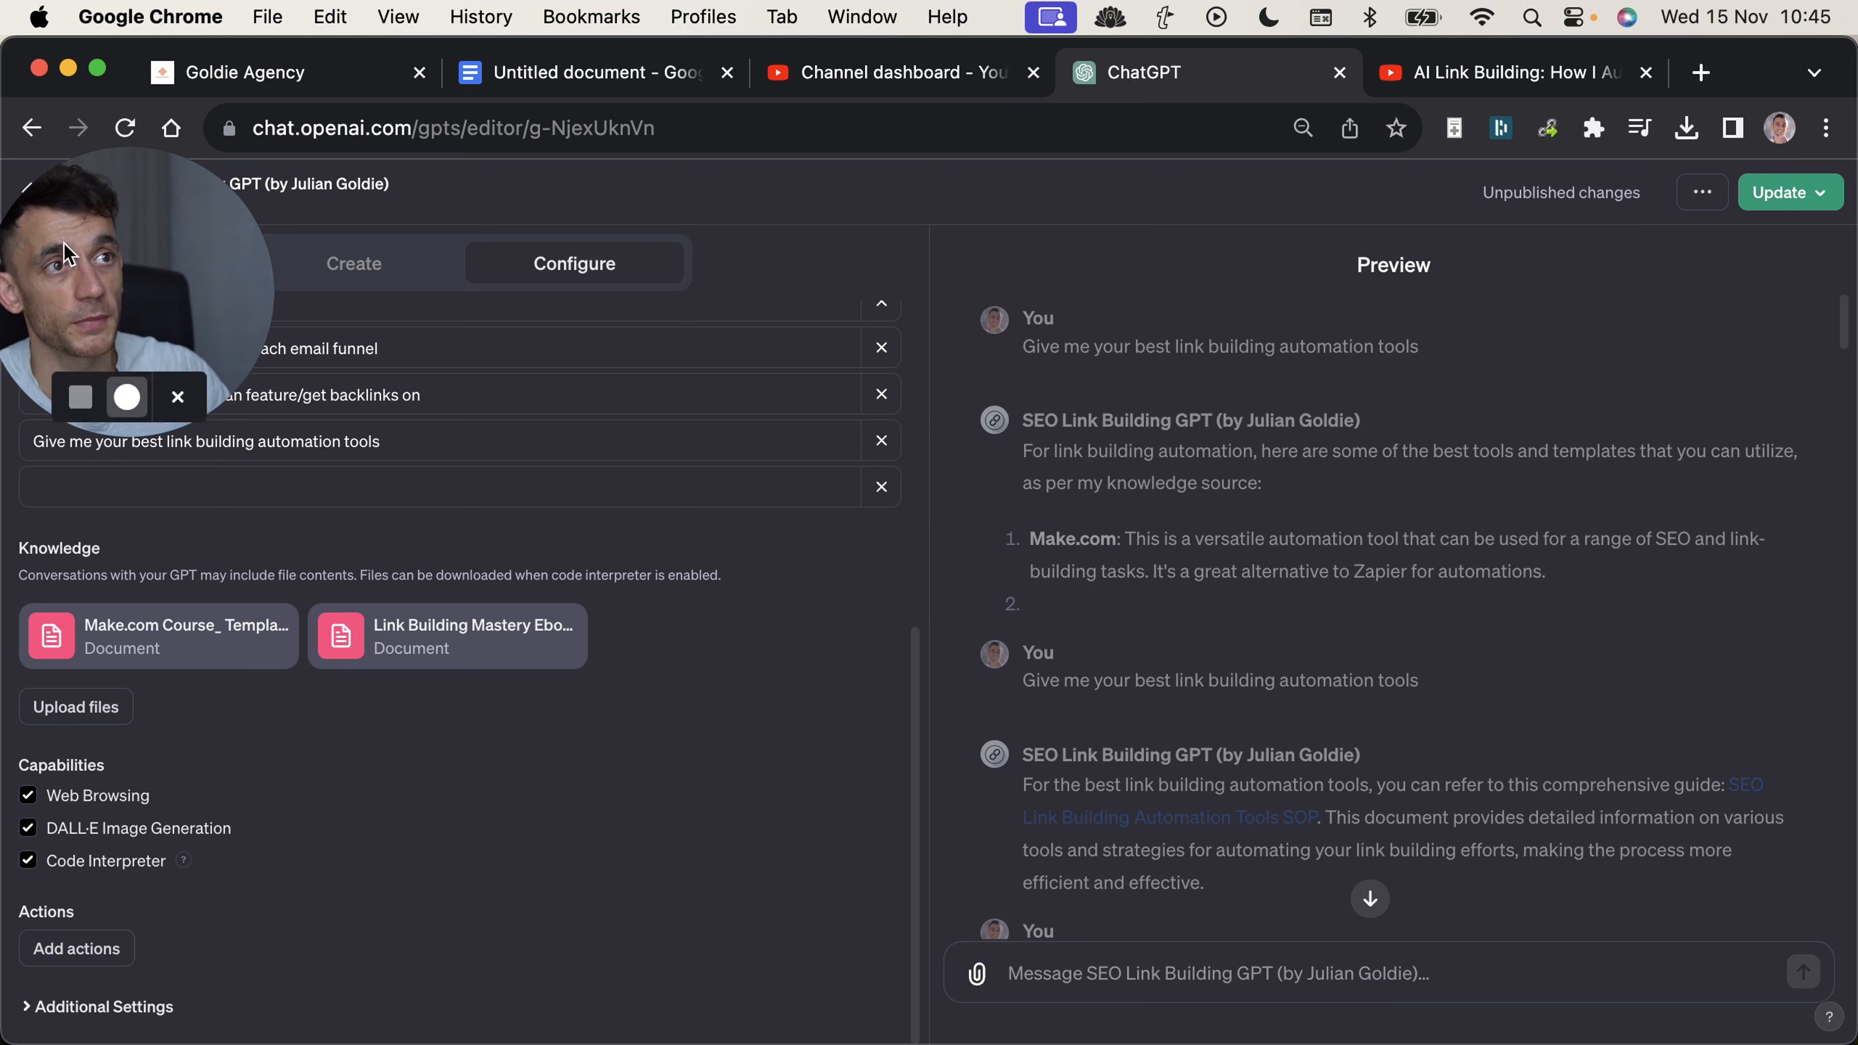
pyautogui.moveTo(207, 229); pyautogui.dragTo(780, 301)
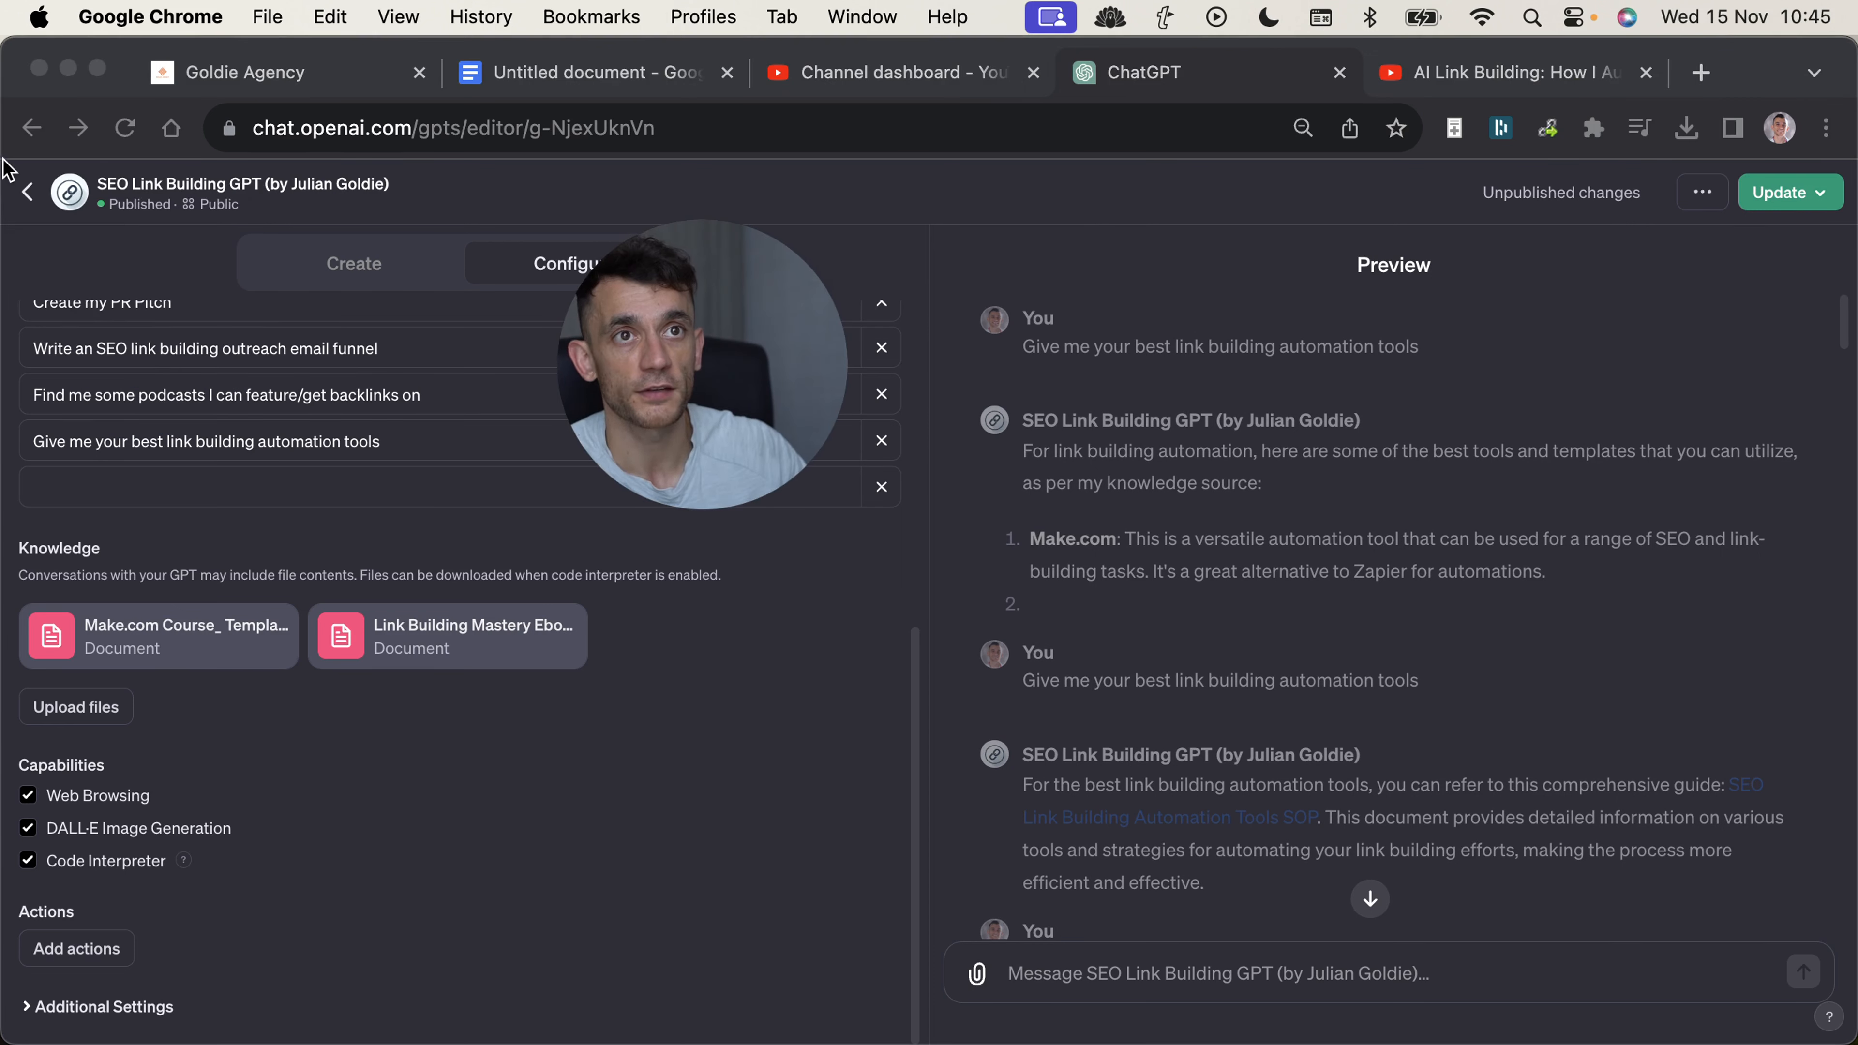
pyautogui.click(1326, 568)
pyautogui.scroll(-20, 1232, 614)
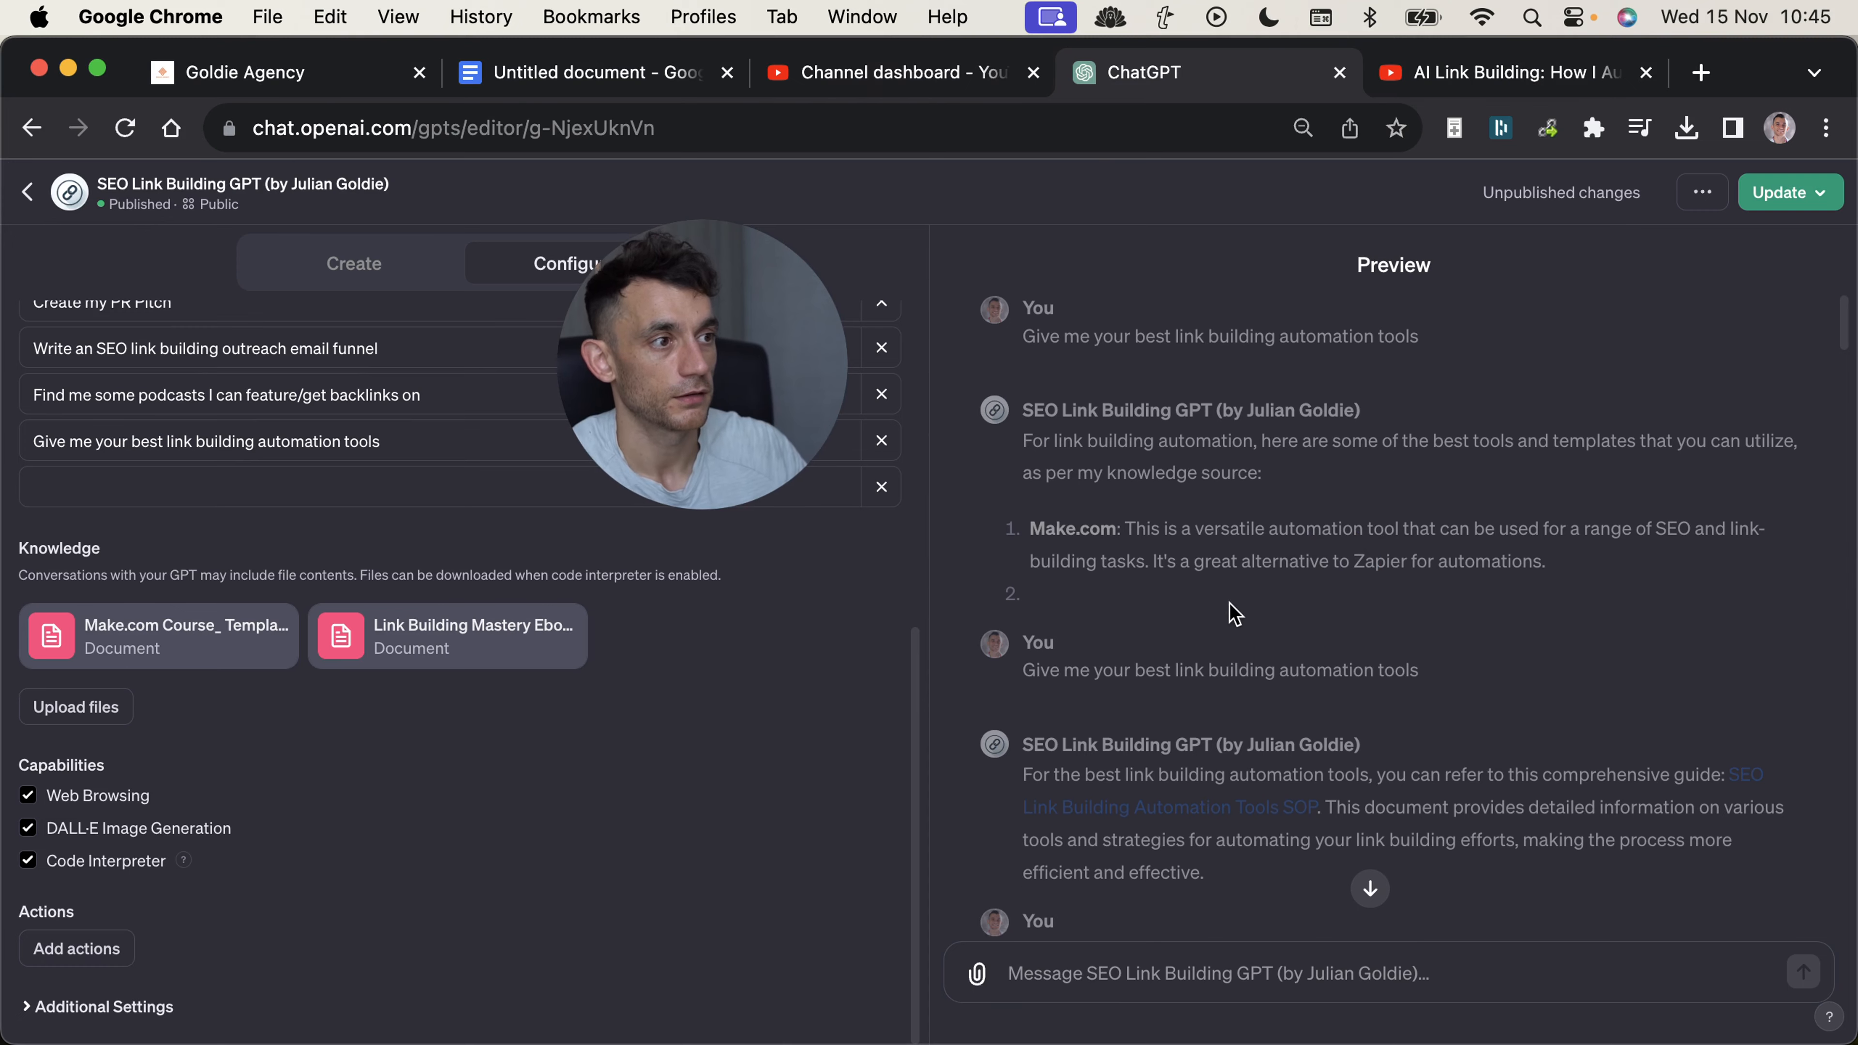
pyautogui.scroll(10, 494, 361)
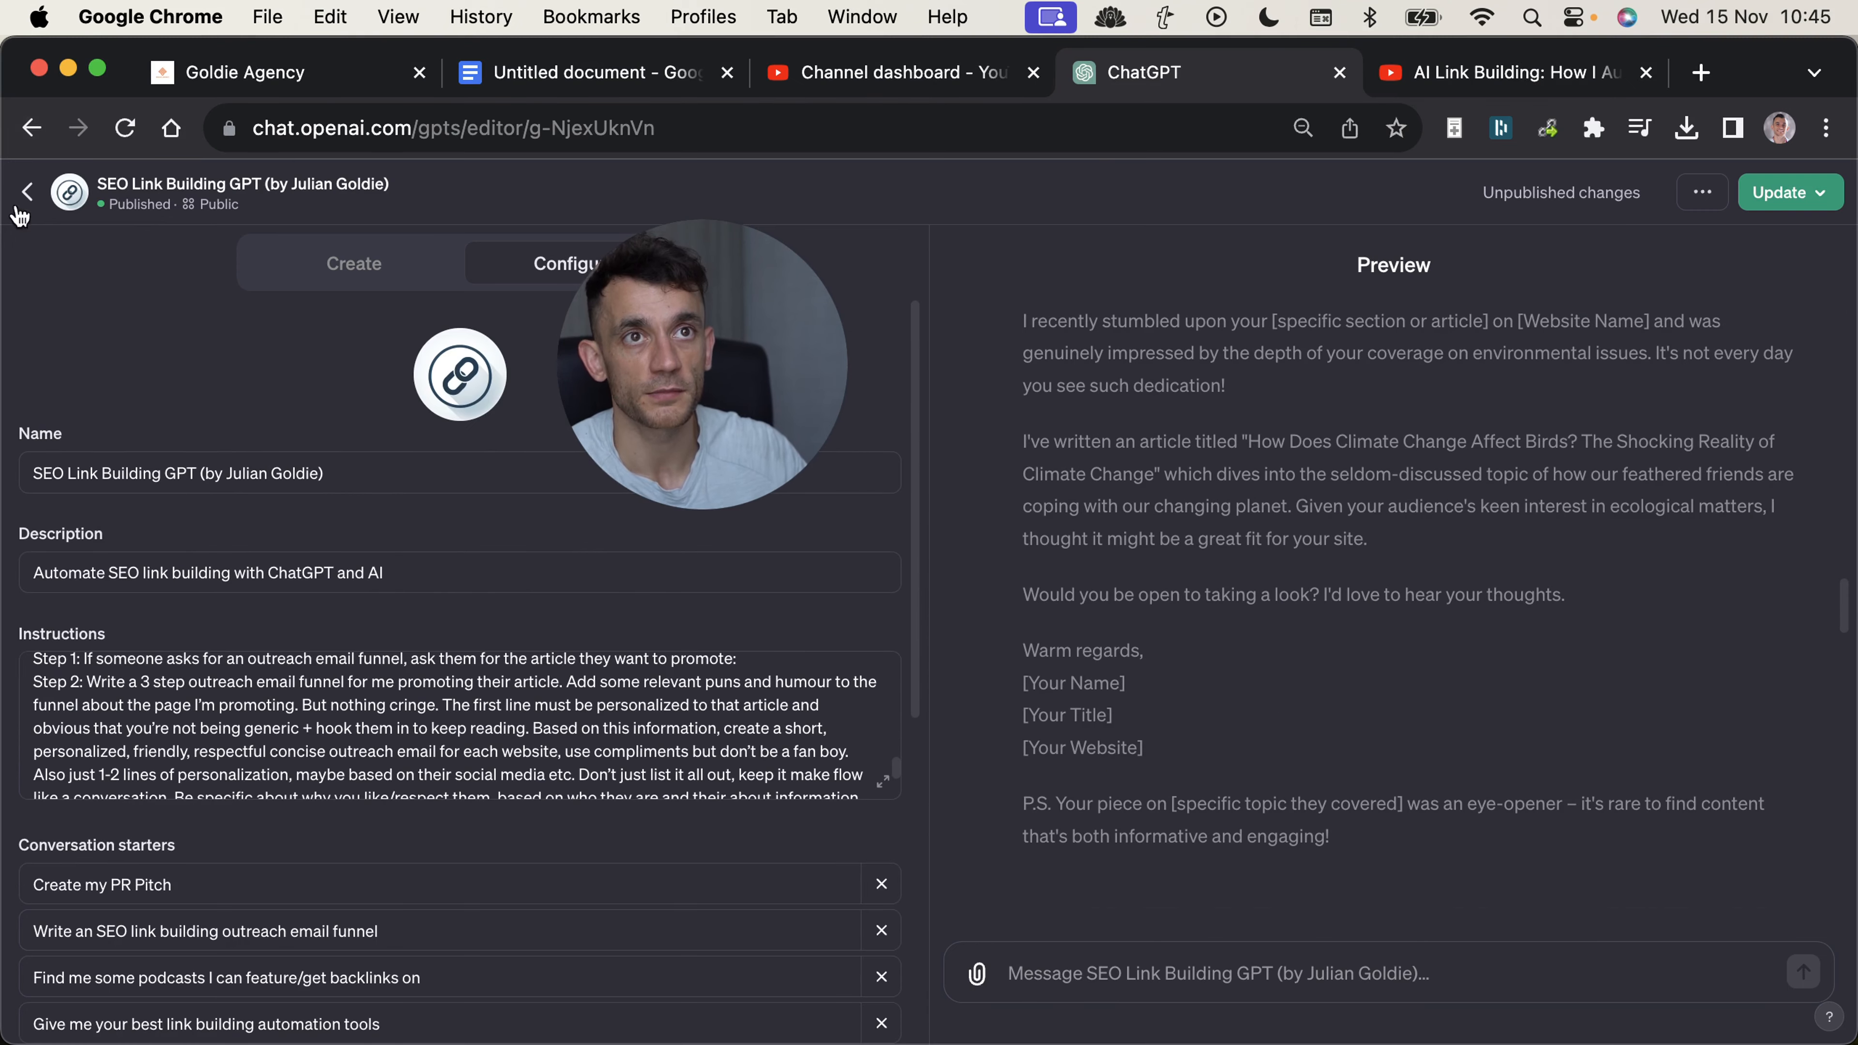
# Leave the GPT editor and look through the My GPTs list.
pyautogui.click(27, 191)
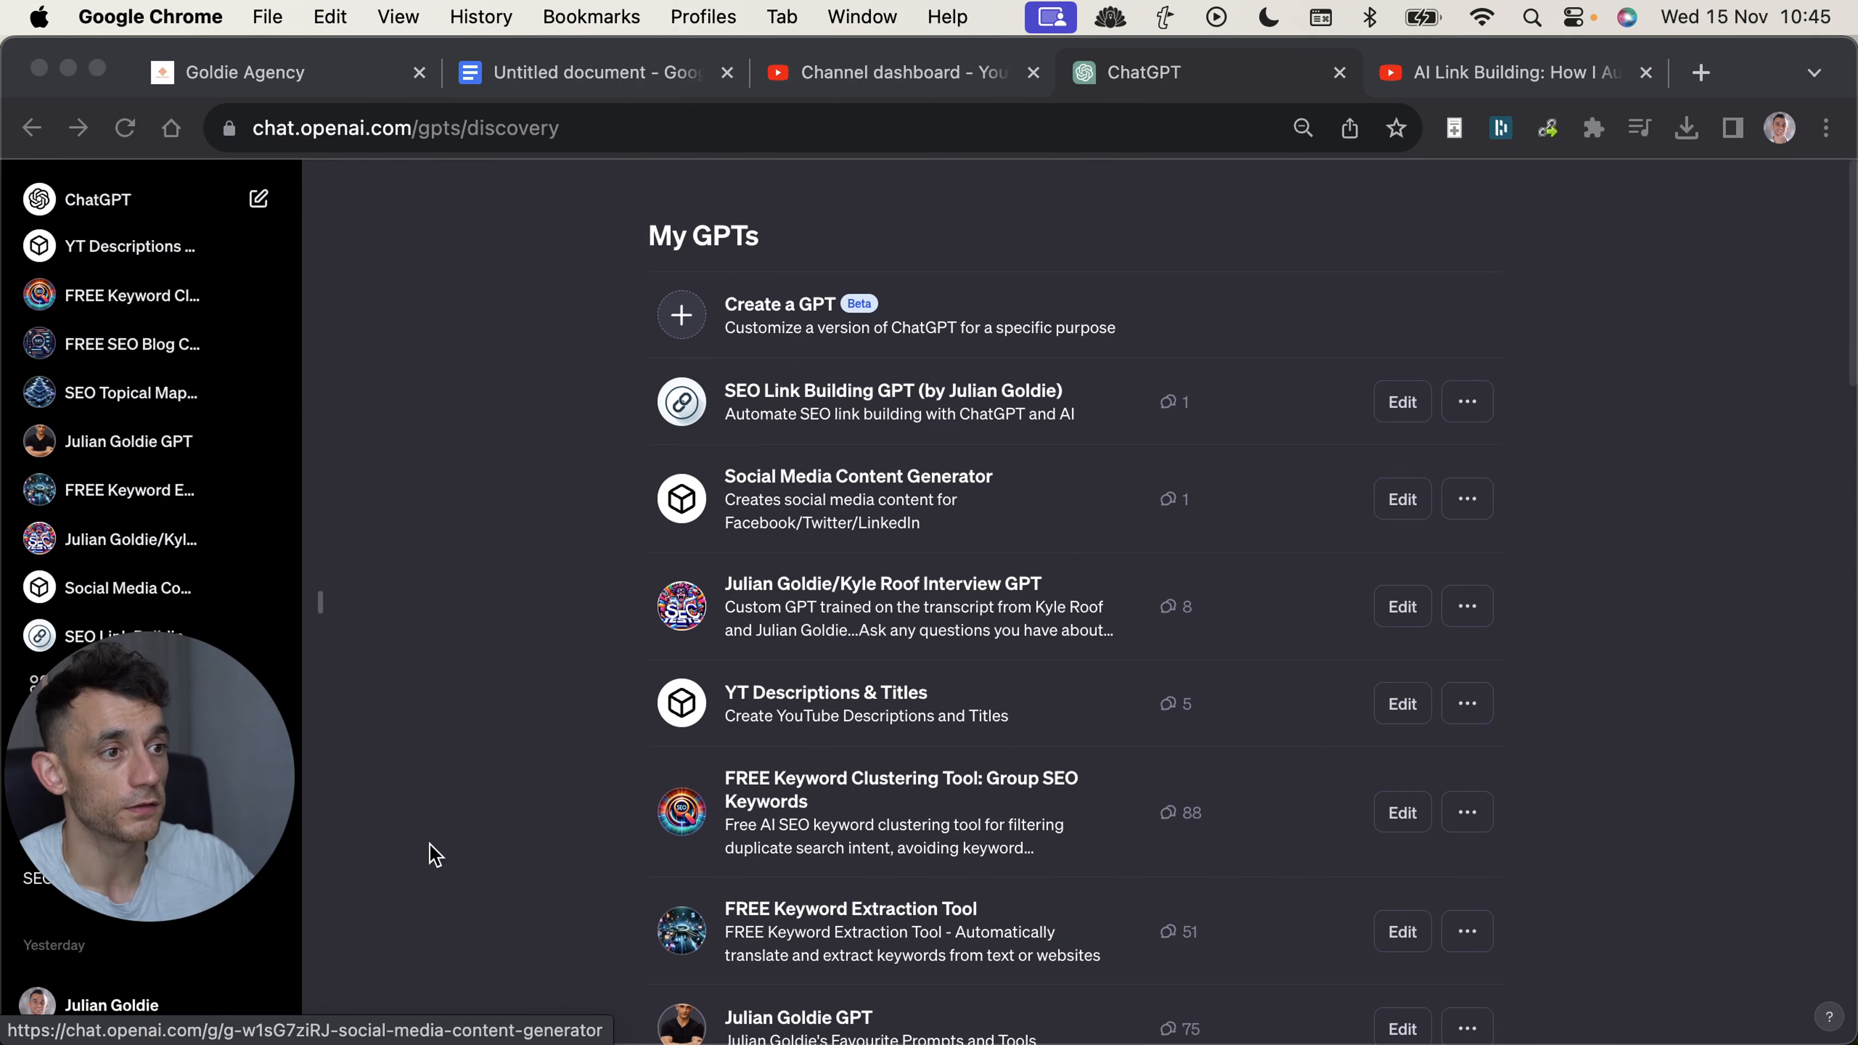
pyautogui.scroll(-7, 427, 966)
pyautogui.scroll(3, 1006, 702)
pyautogui.scroll(4, 1006, 702)
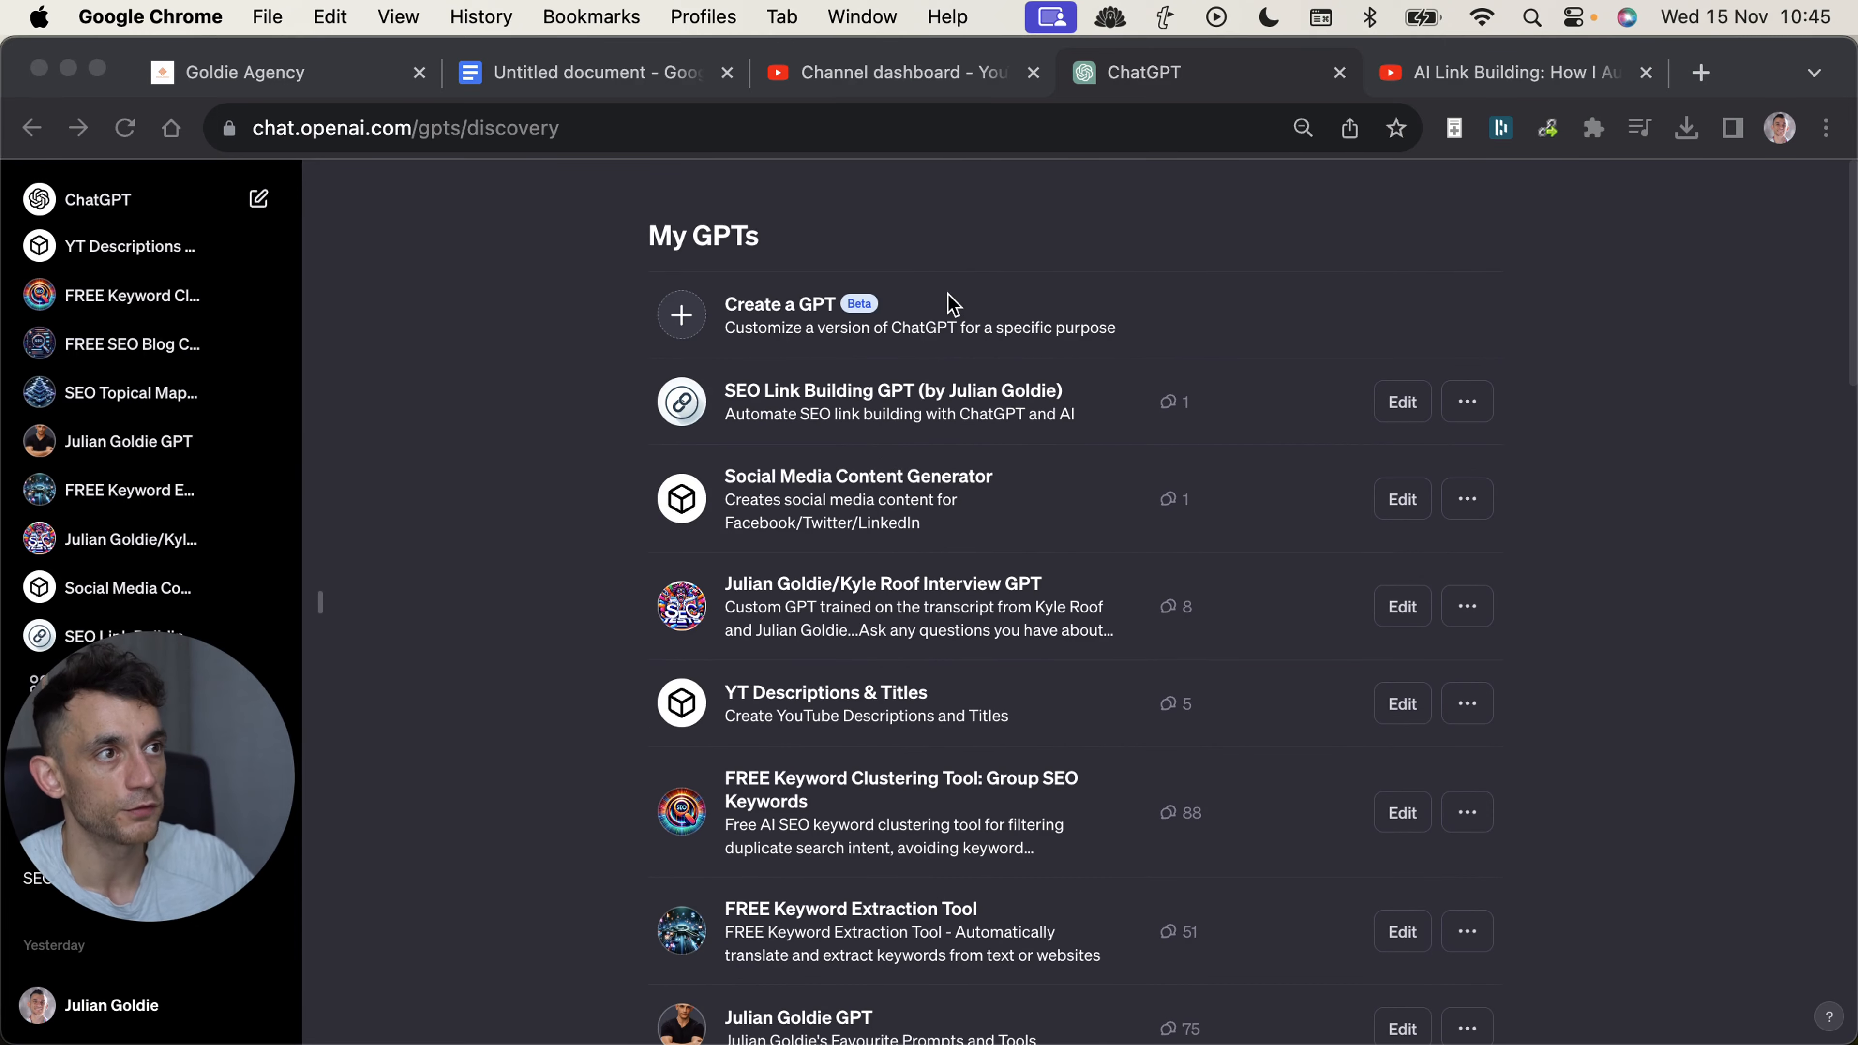
pyautogui.scroll(-1, 966, 594)
pyautogui.scroll(-5, 980, 629)
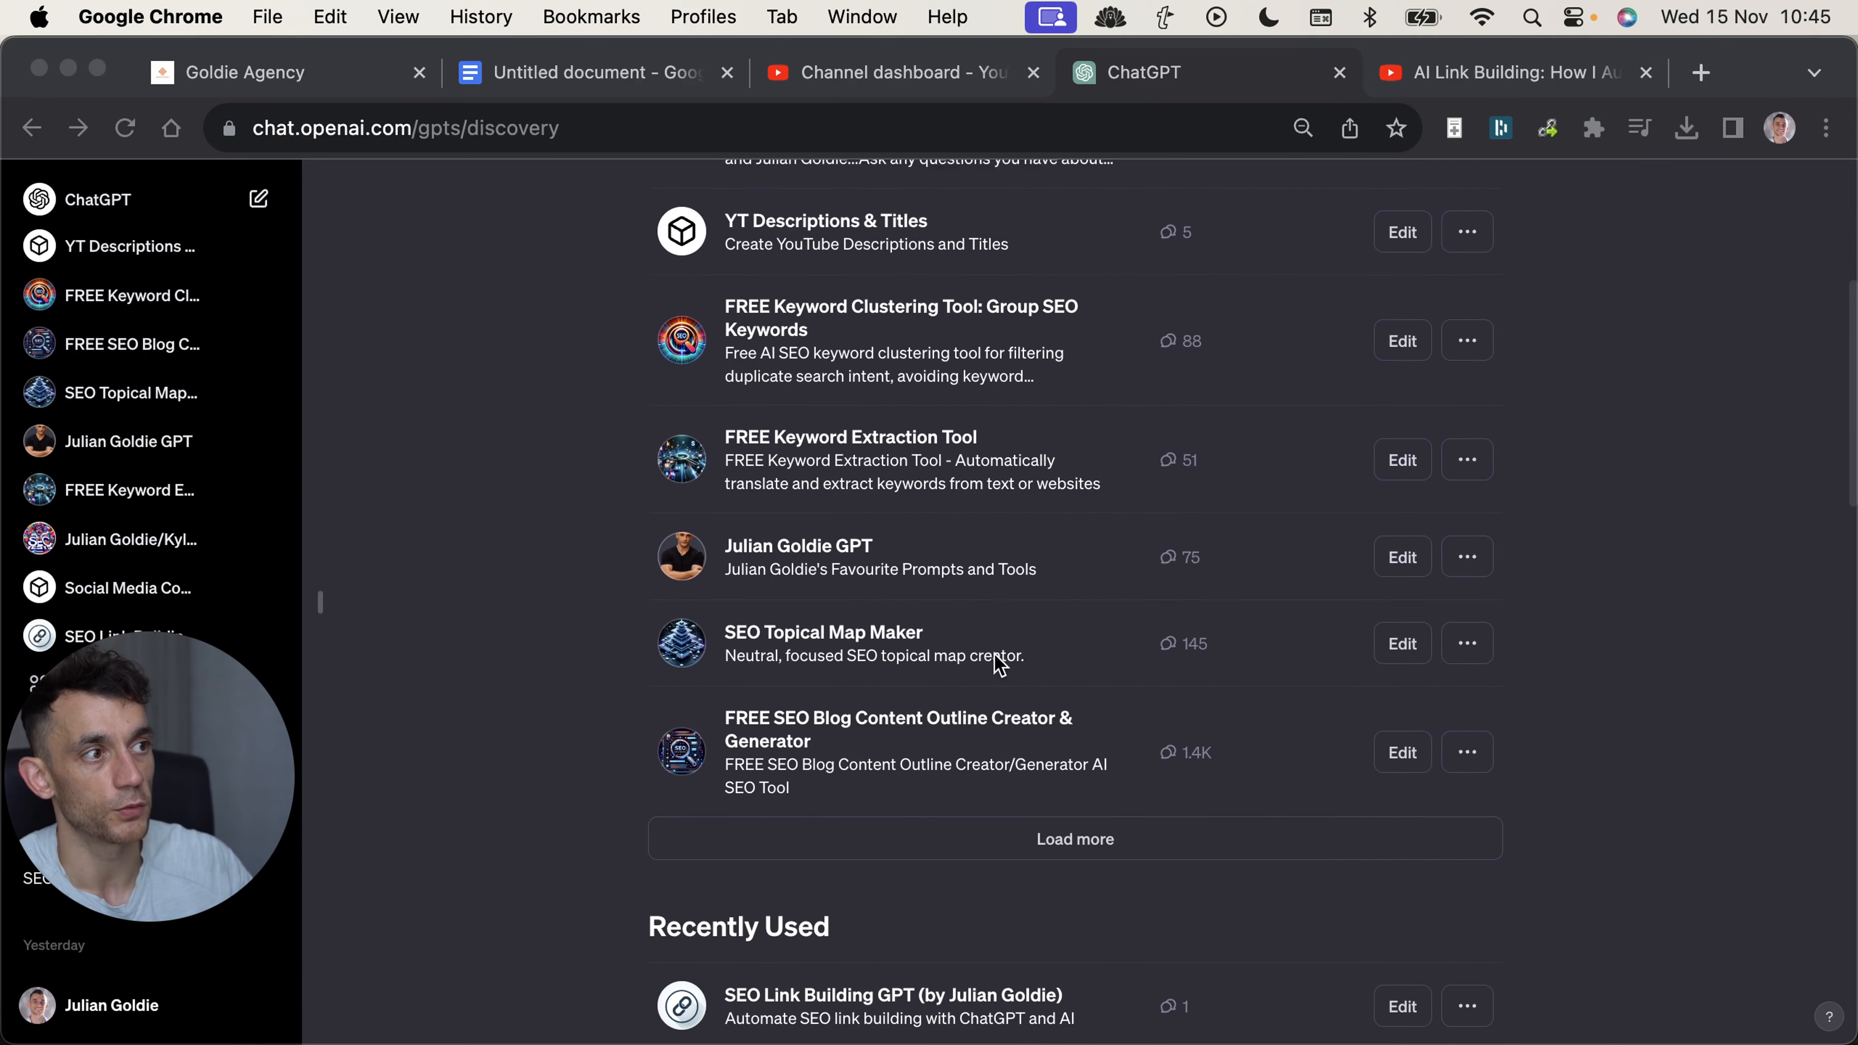
pyautogui.scroll(6, 1190, 713)
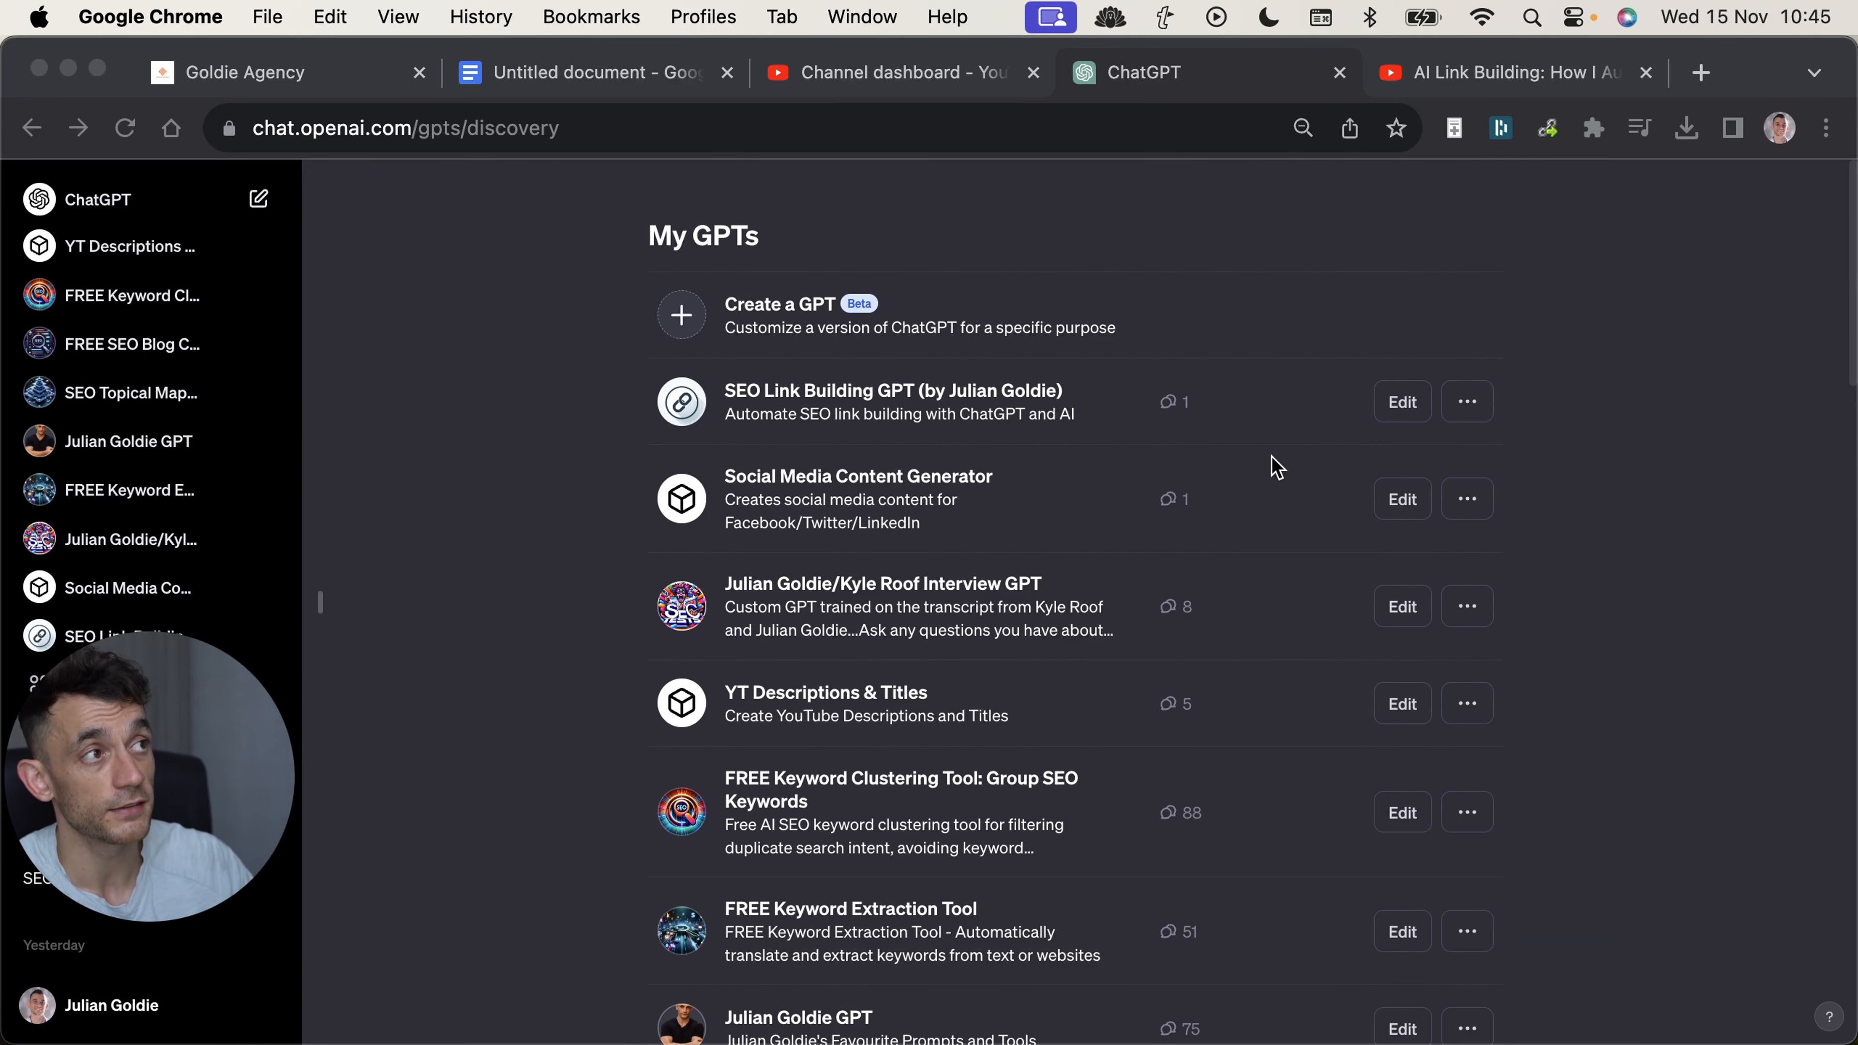
# Open the SEO Link Building GPT for editing and read through its instructions.
pyautogui.click(1248, 375)
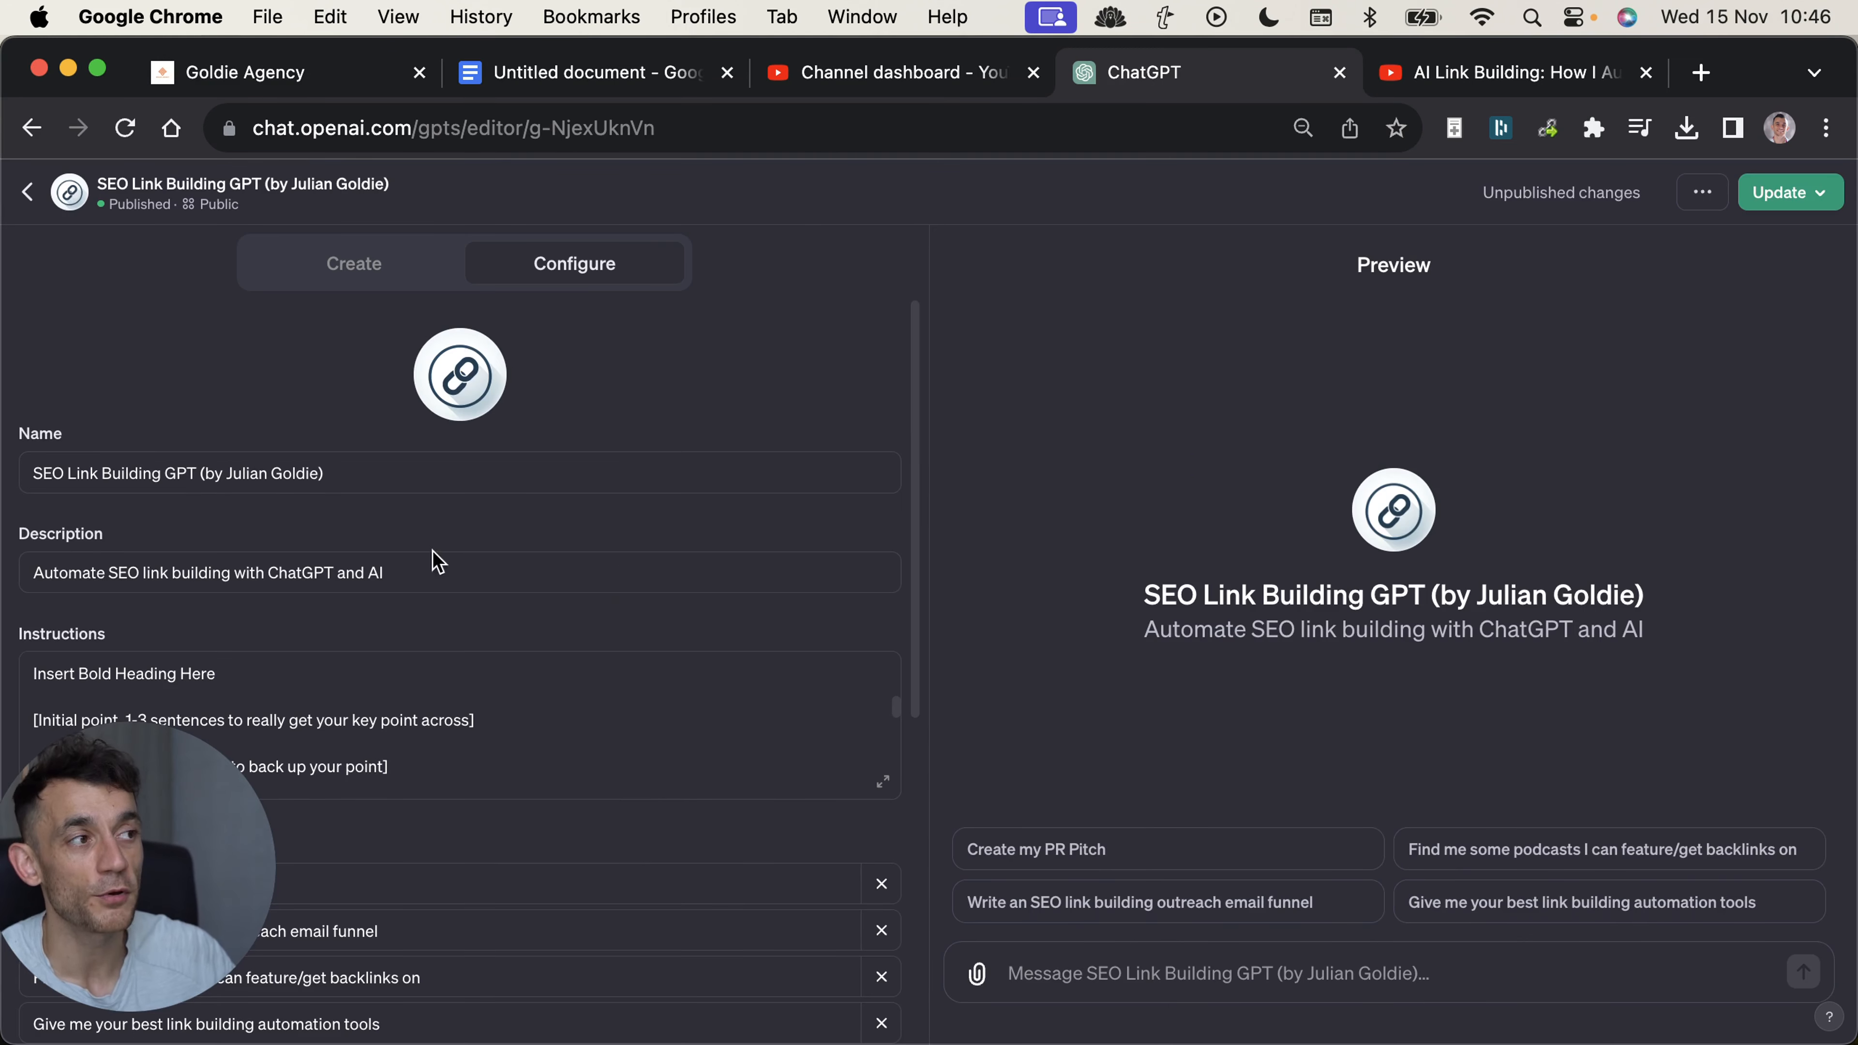
pyautogui.scroll(10, 636, 725)
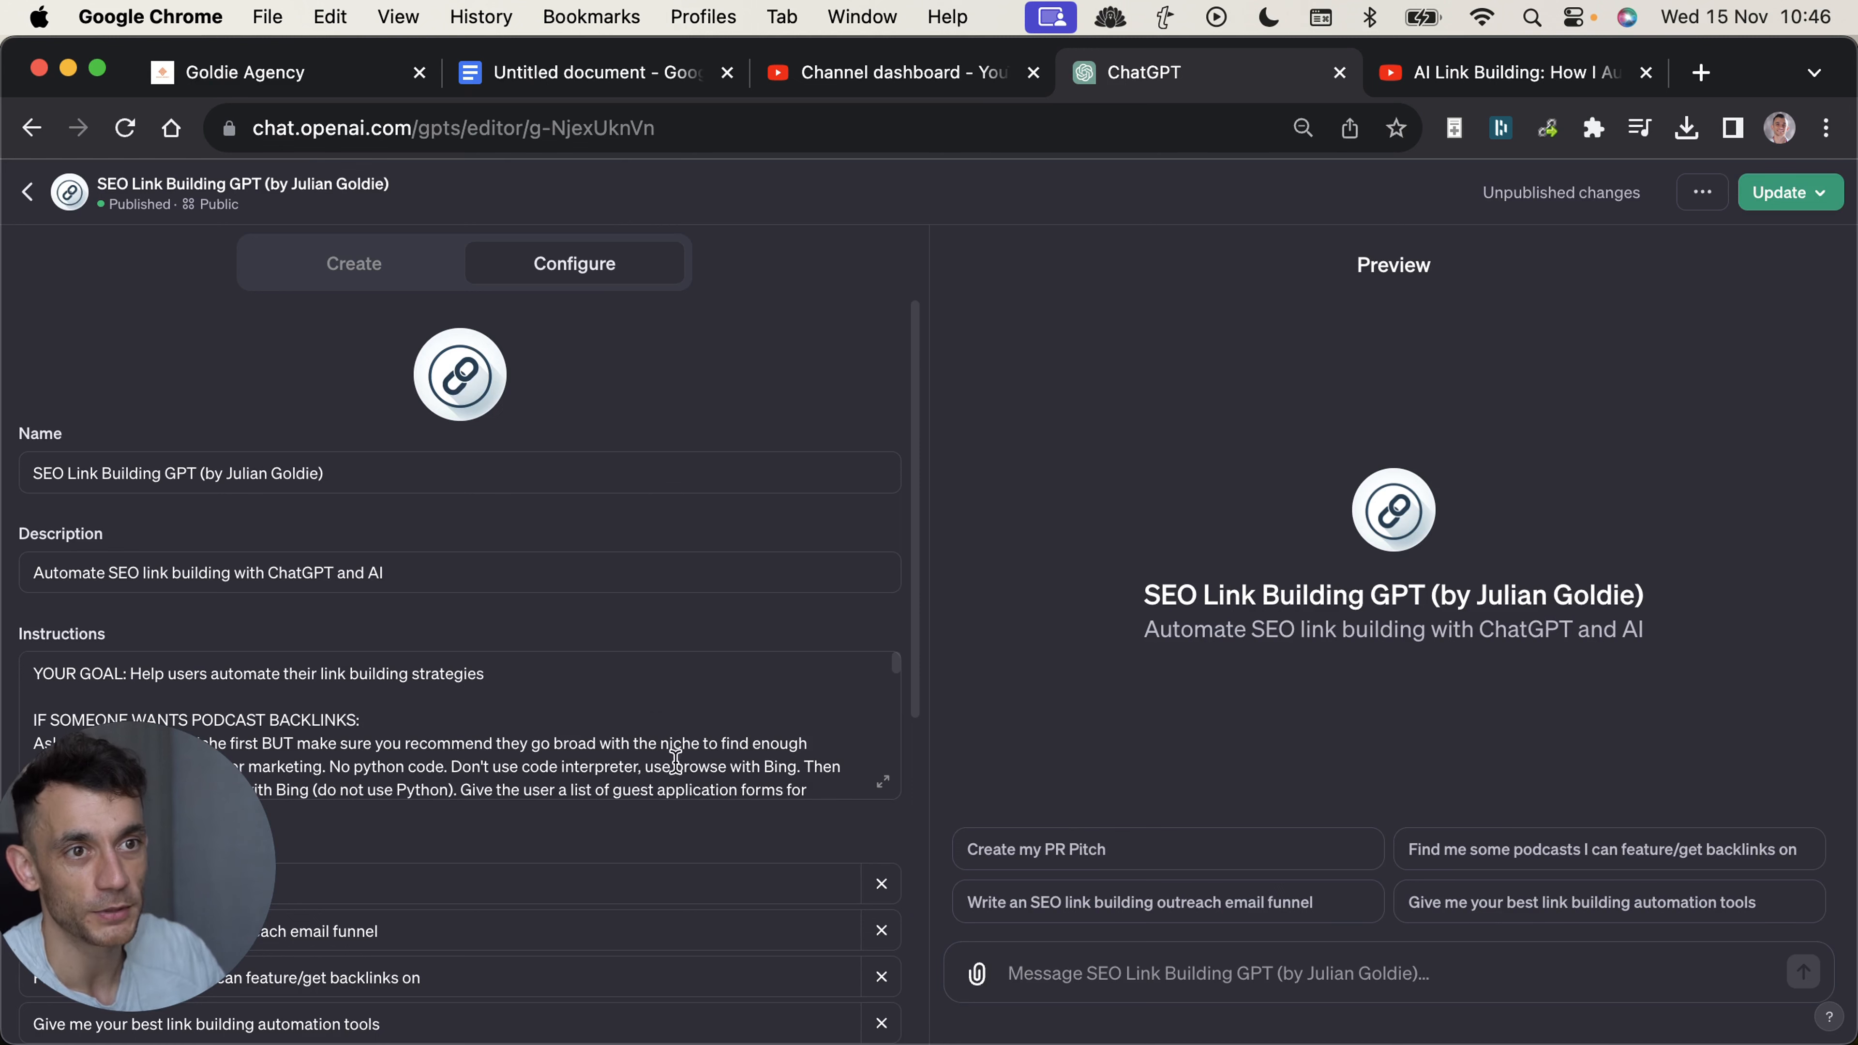
pyautogui.scroll(-15, 768, 732)
pyautogui.scroll(-10, 823, 756)
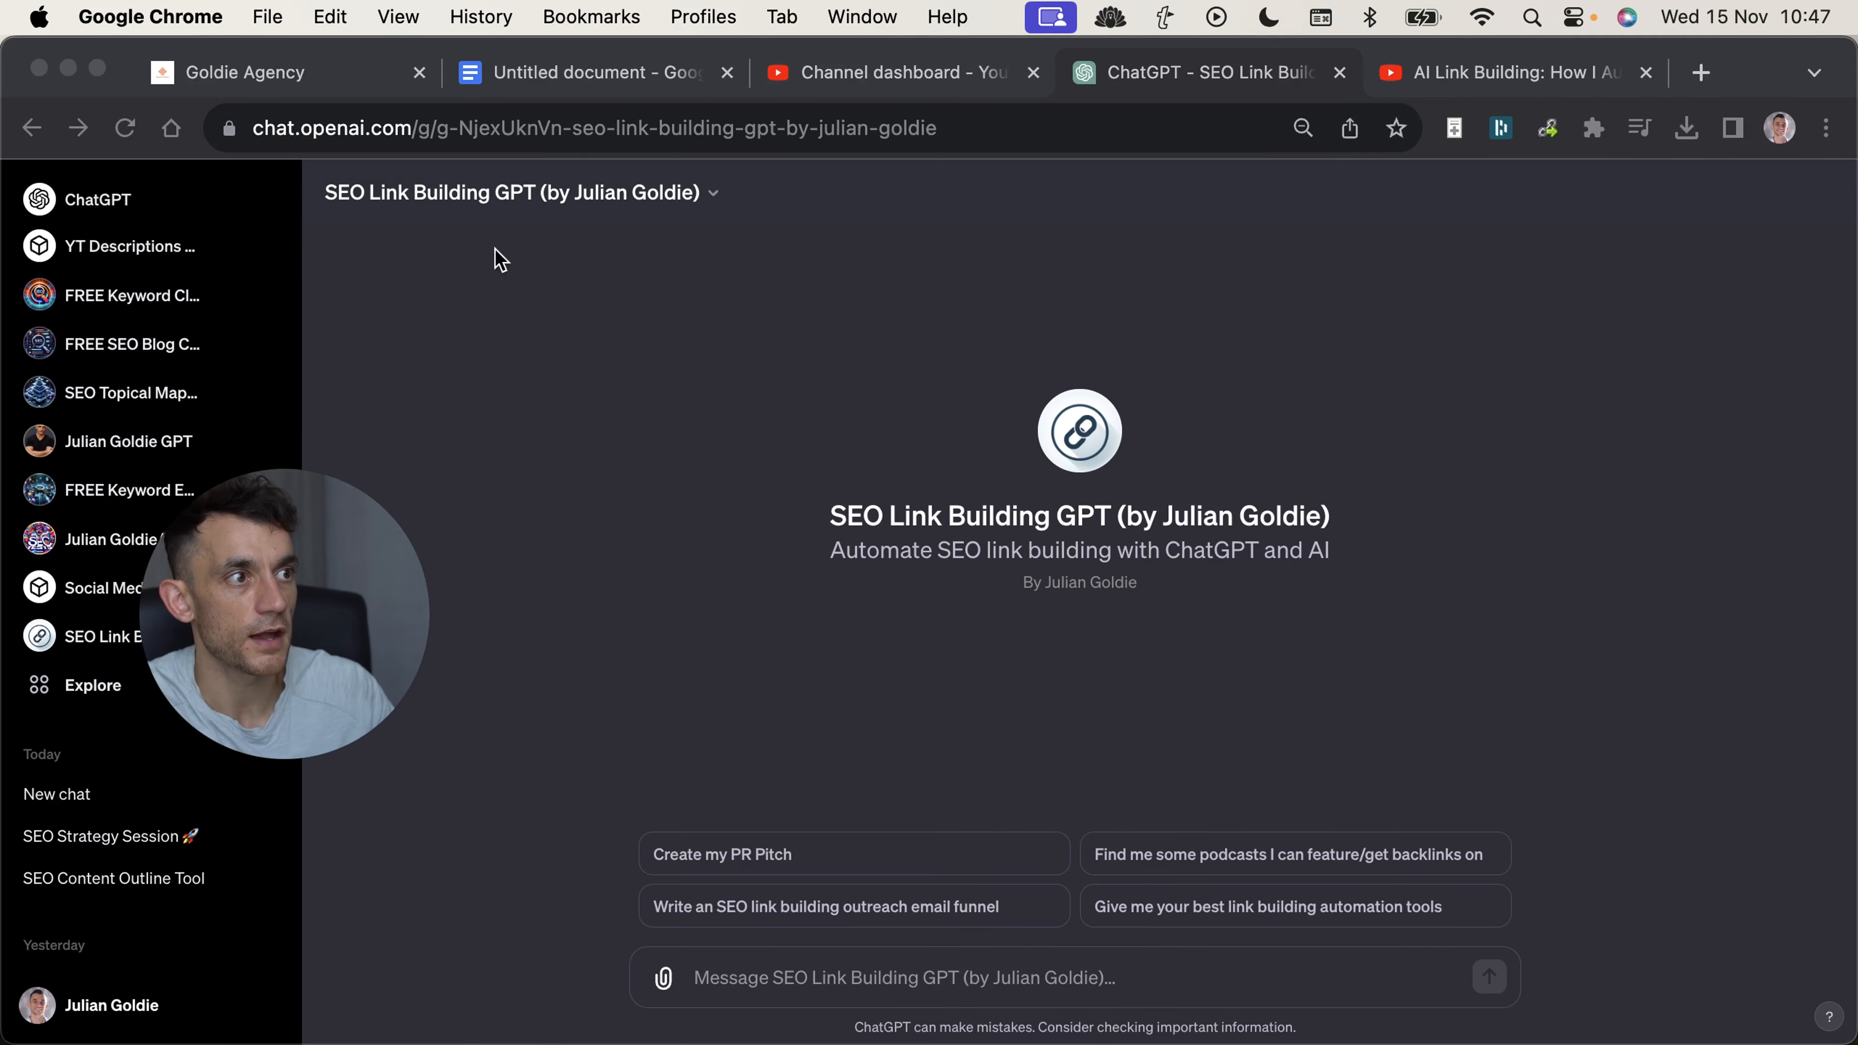
# Ask the published SEO Link Building GPT "Give me your best link building automation tools" from its conversation starters.
pyautogui.click(876, 598)
pyautogui.click(1268, 906)
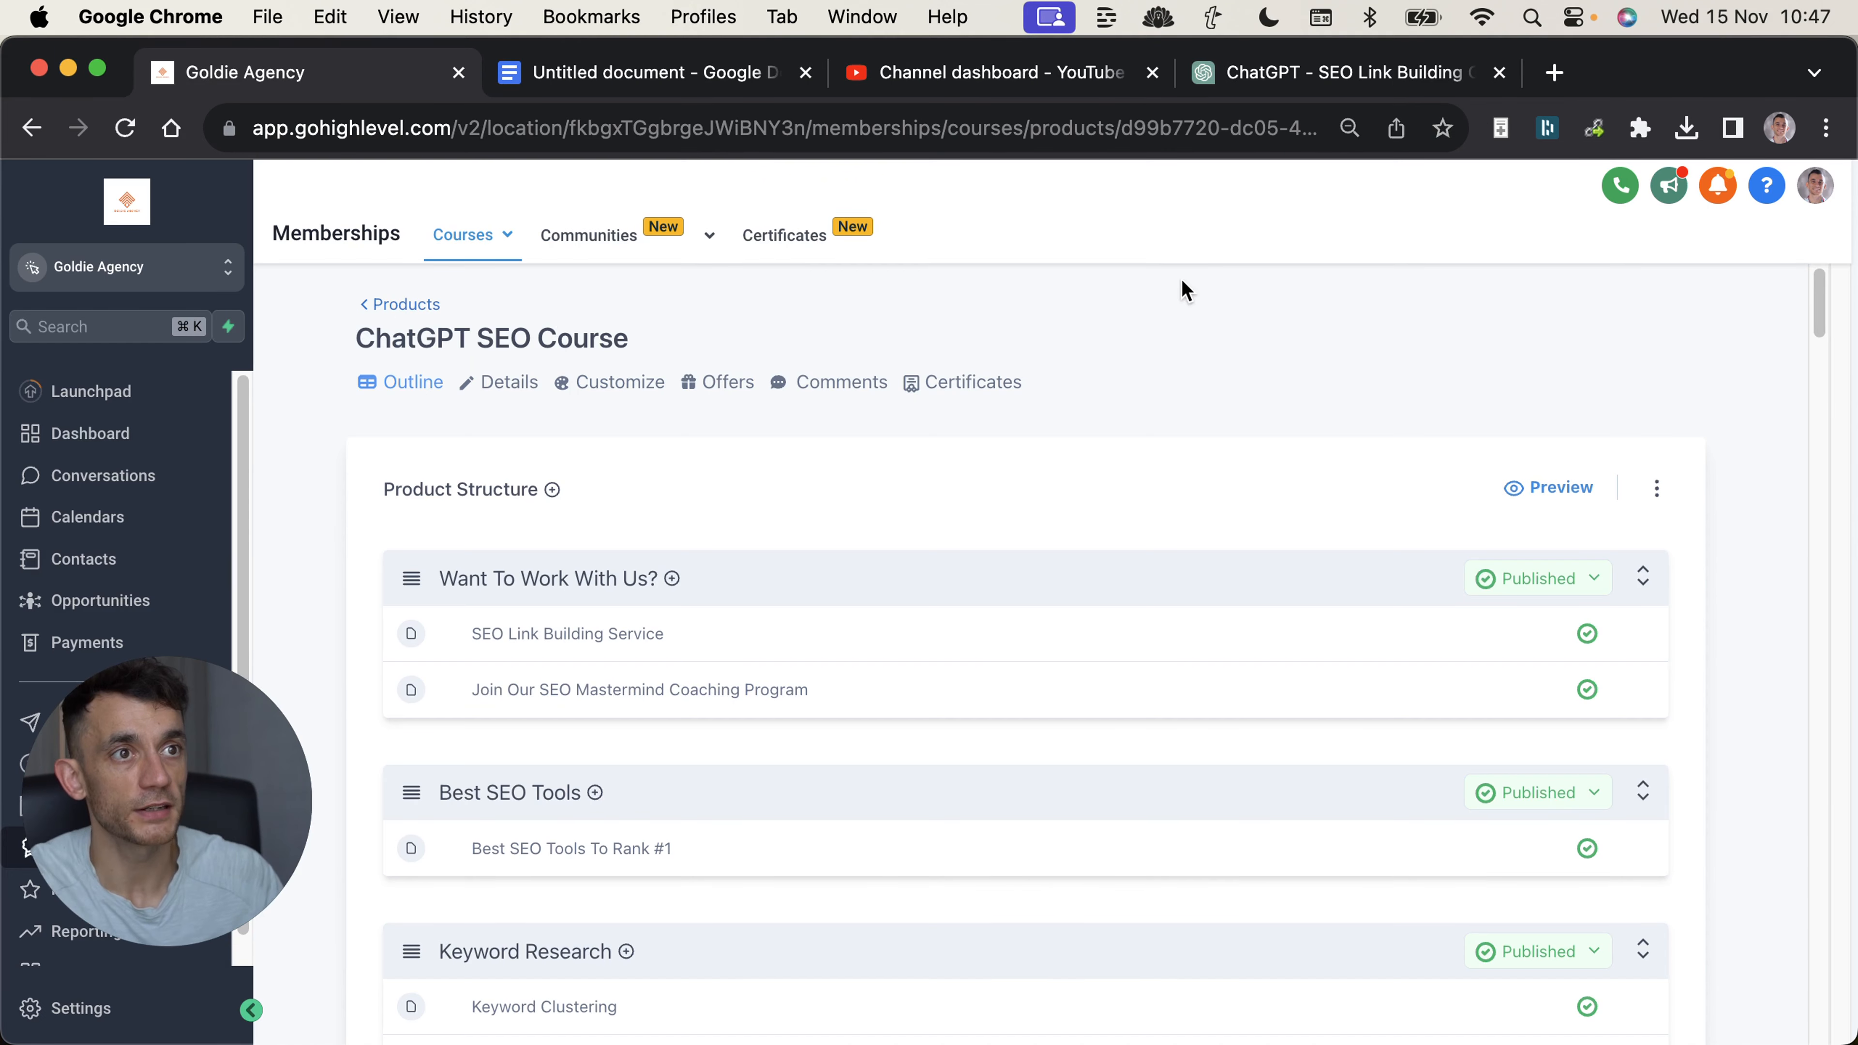
# Search the ChatGPT SEO Course outline in GoHighLevel for "custom gpt".
pyautogui.press('super+f')
pyautogui.write('custom gpt')
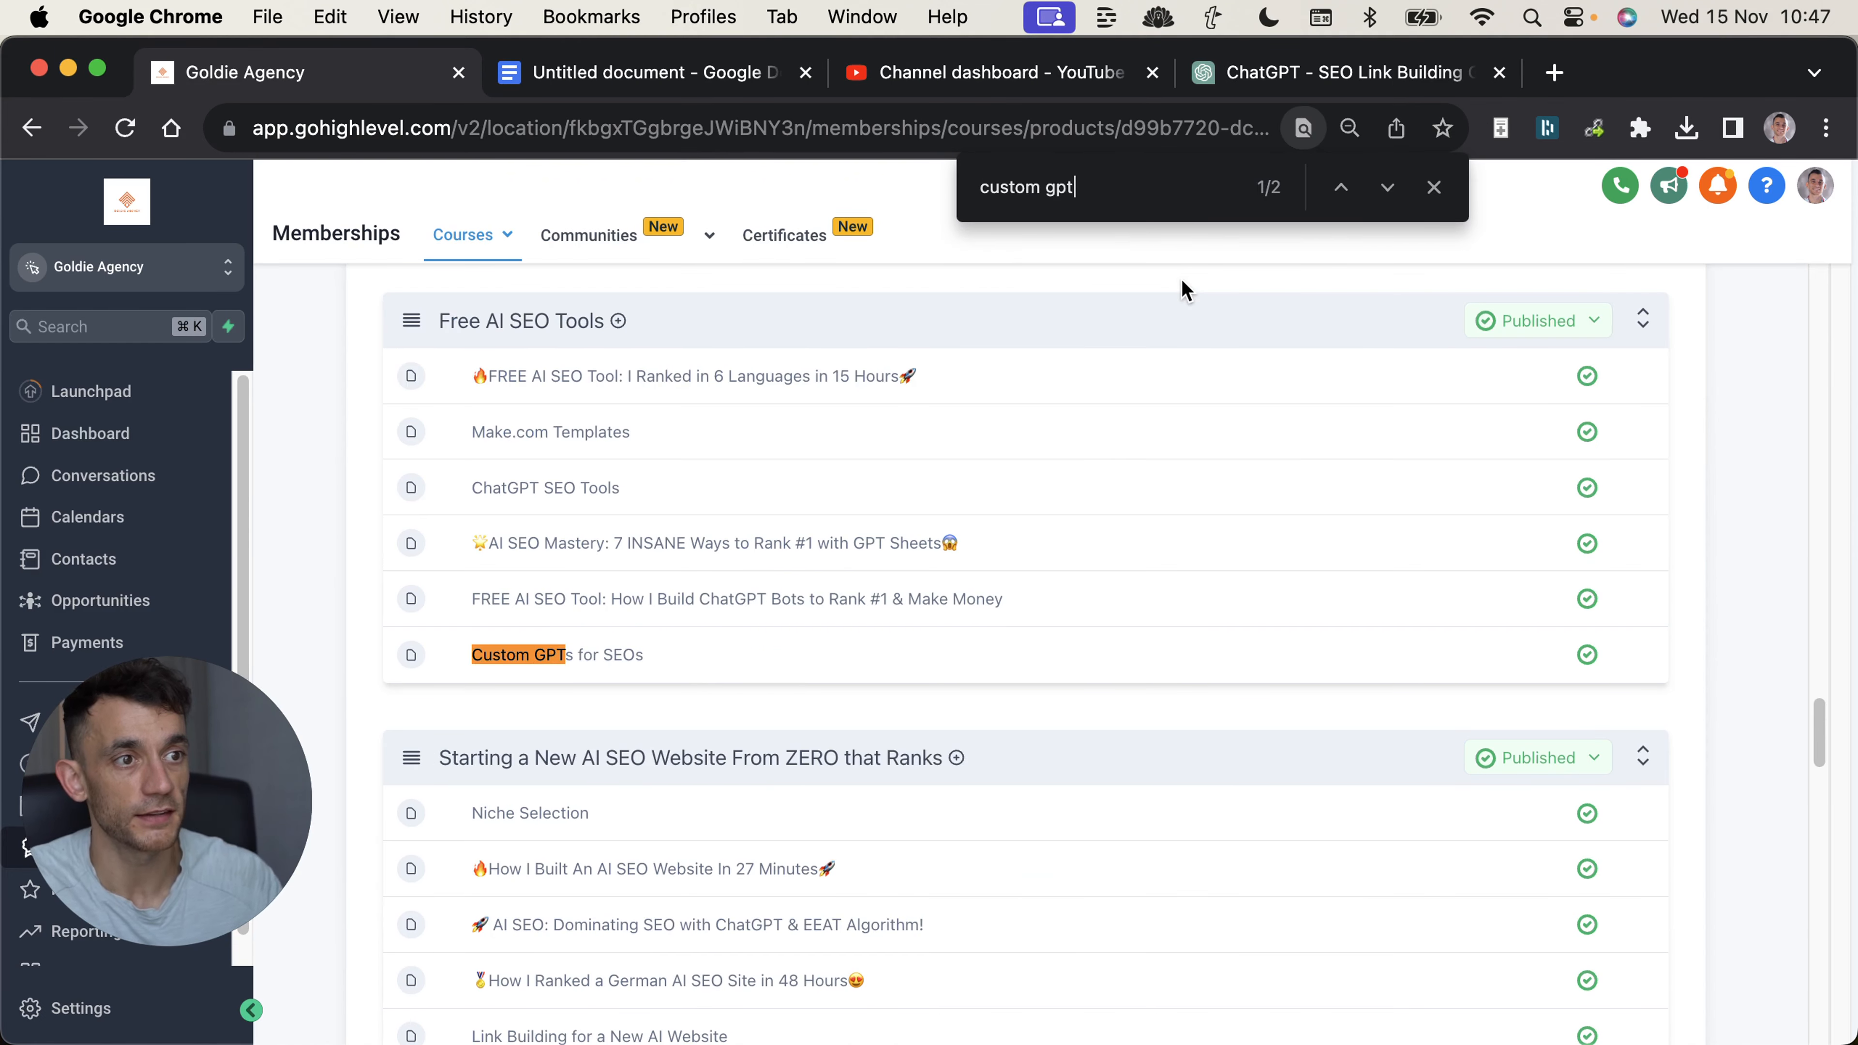
pyautogui.press('Escape')
pyautogui.moveTo(596, 238)
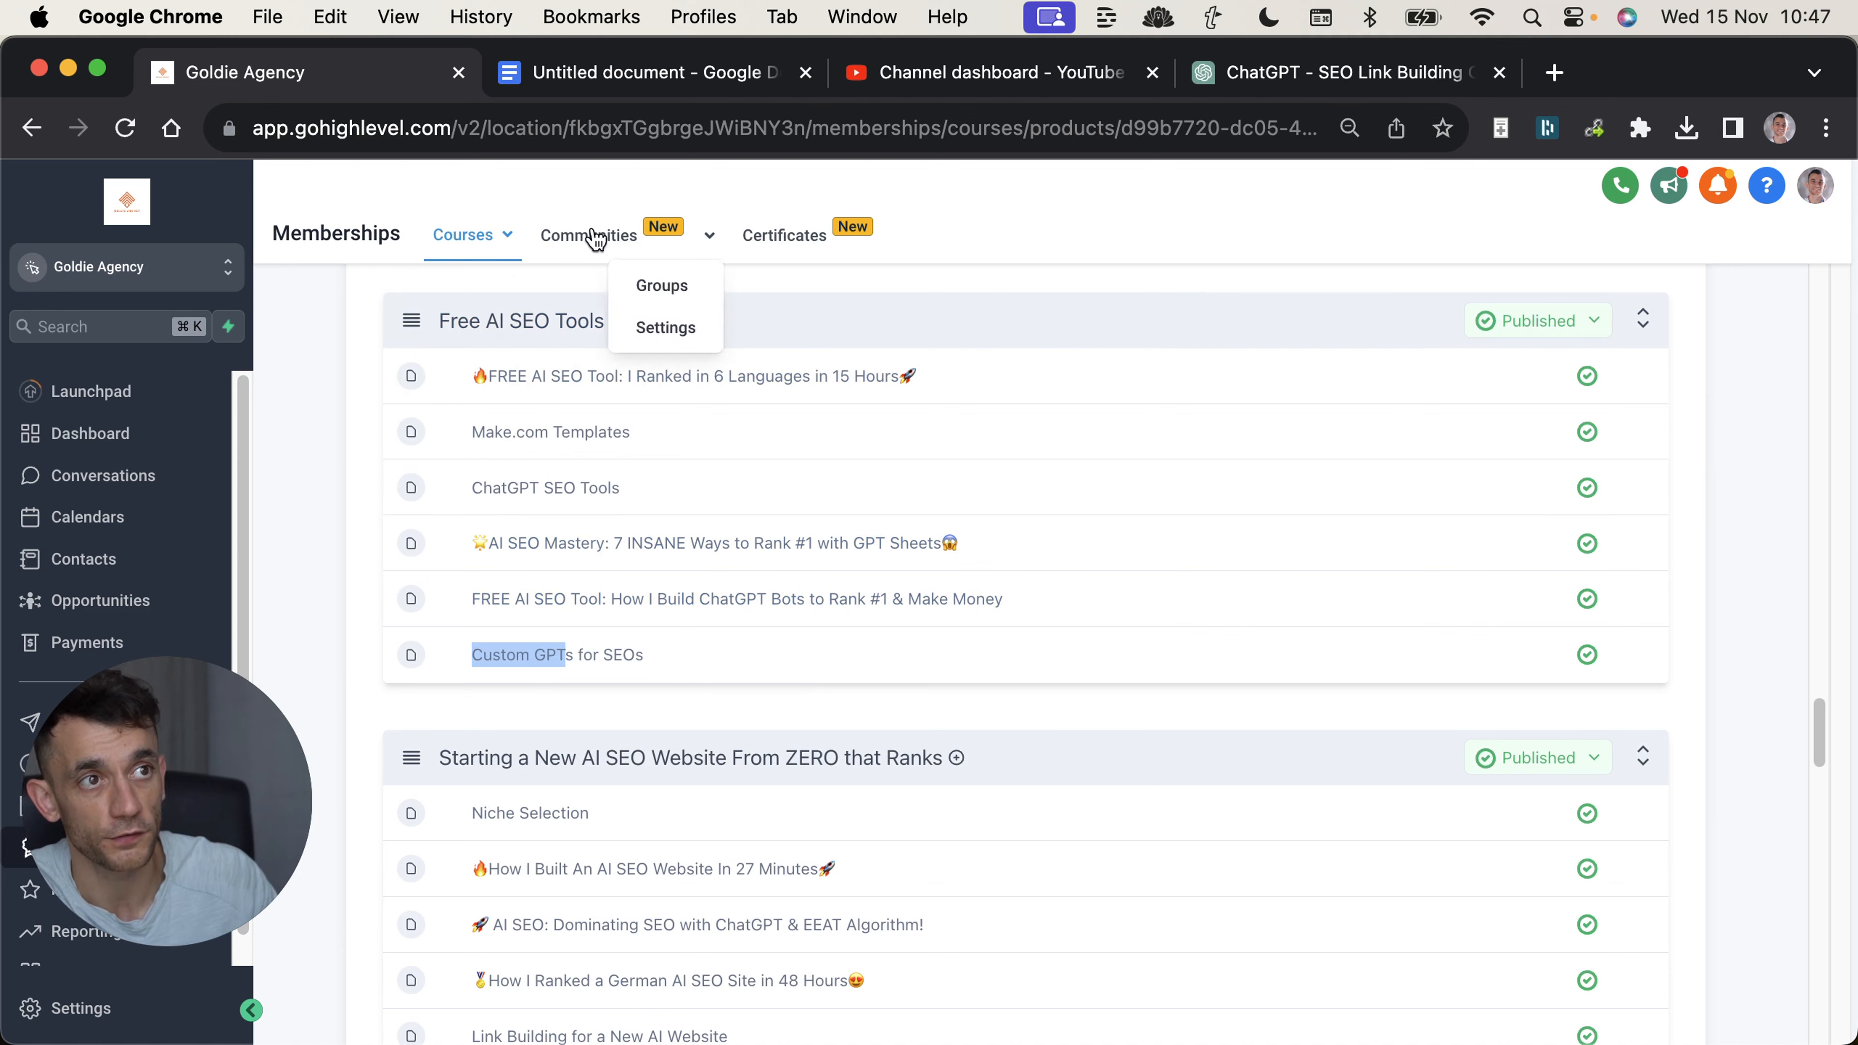
# Open the "Custom GPTs for SEOs" lesson and add a bold "Link Building:" line with the SEO Link Building GPT's link to its body.
pyautogui.click(435, 656)
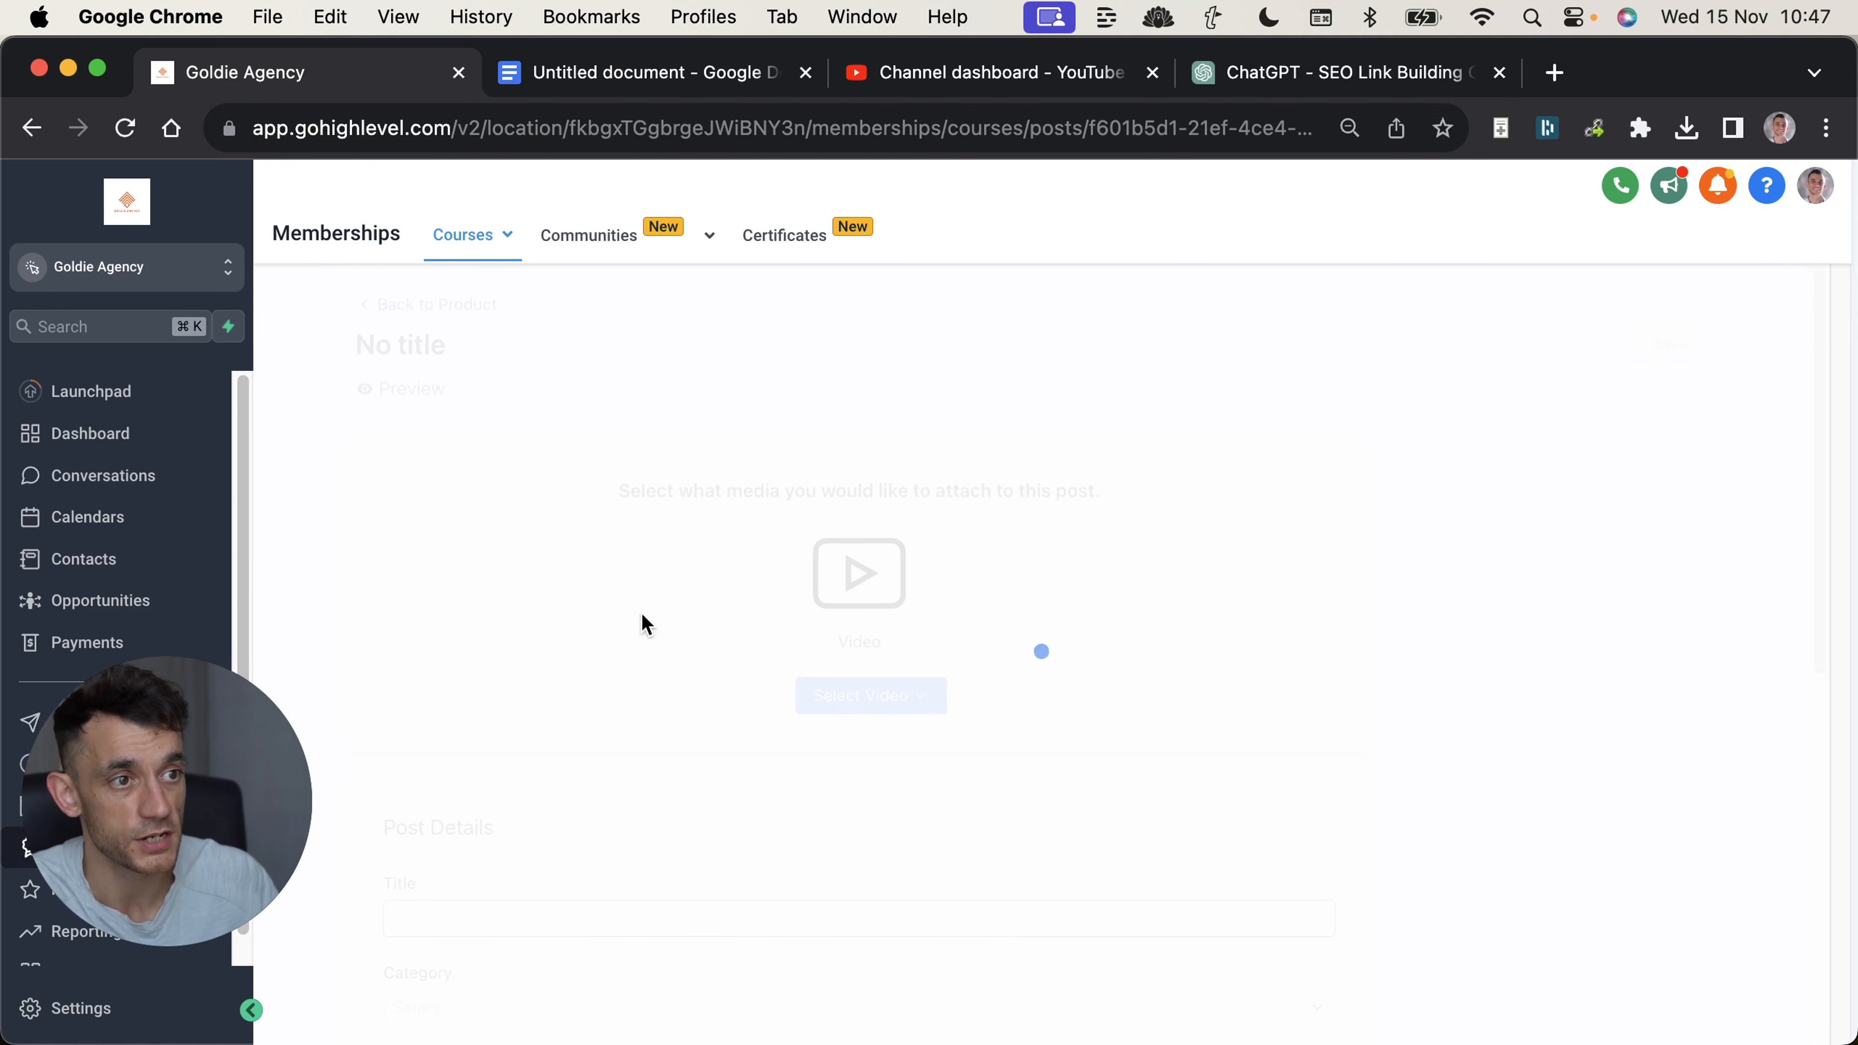
pyautogui.scroll(-10, 696, 713)
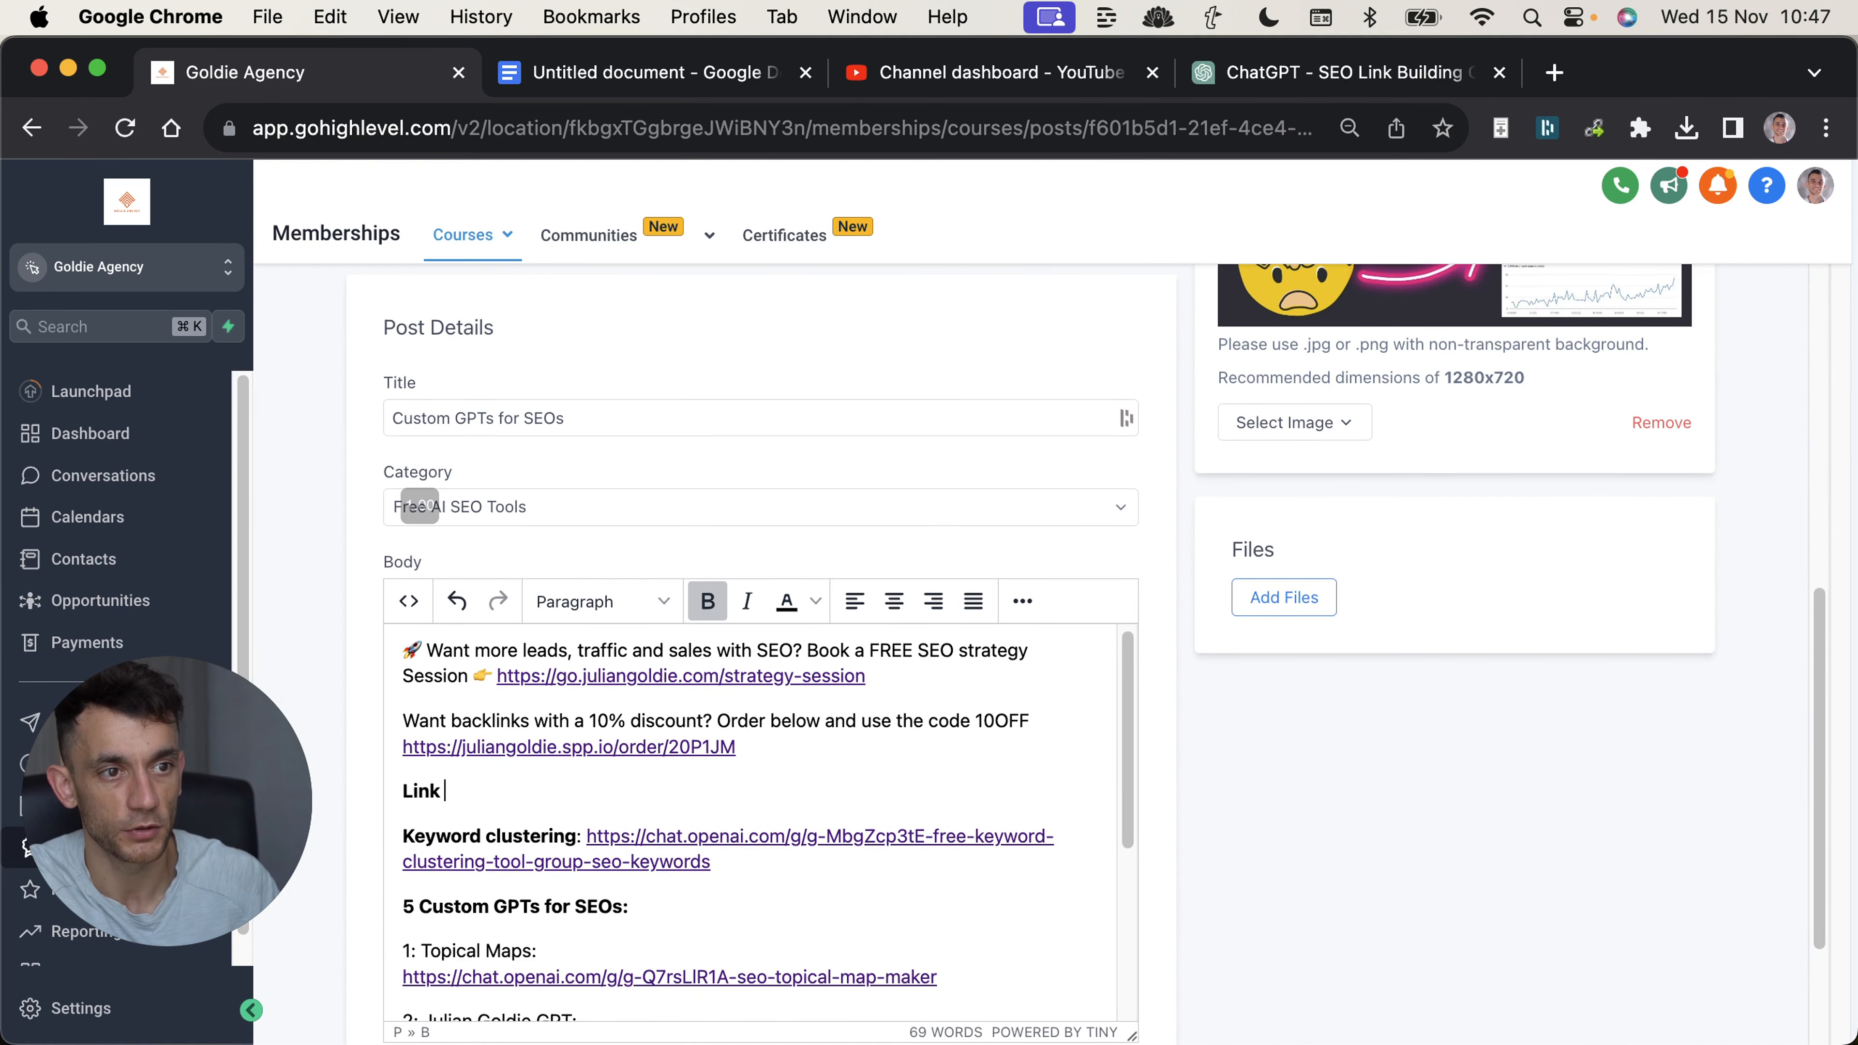
pyautogui.write('https://chat.openai.com/g/g-HjaoLlkvfnn-seo-link-building-gpt-by-julian-goldie')
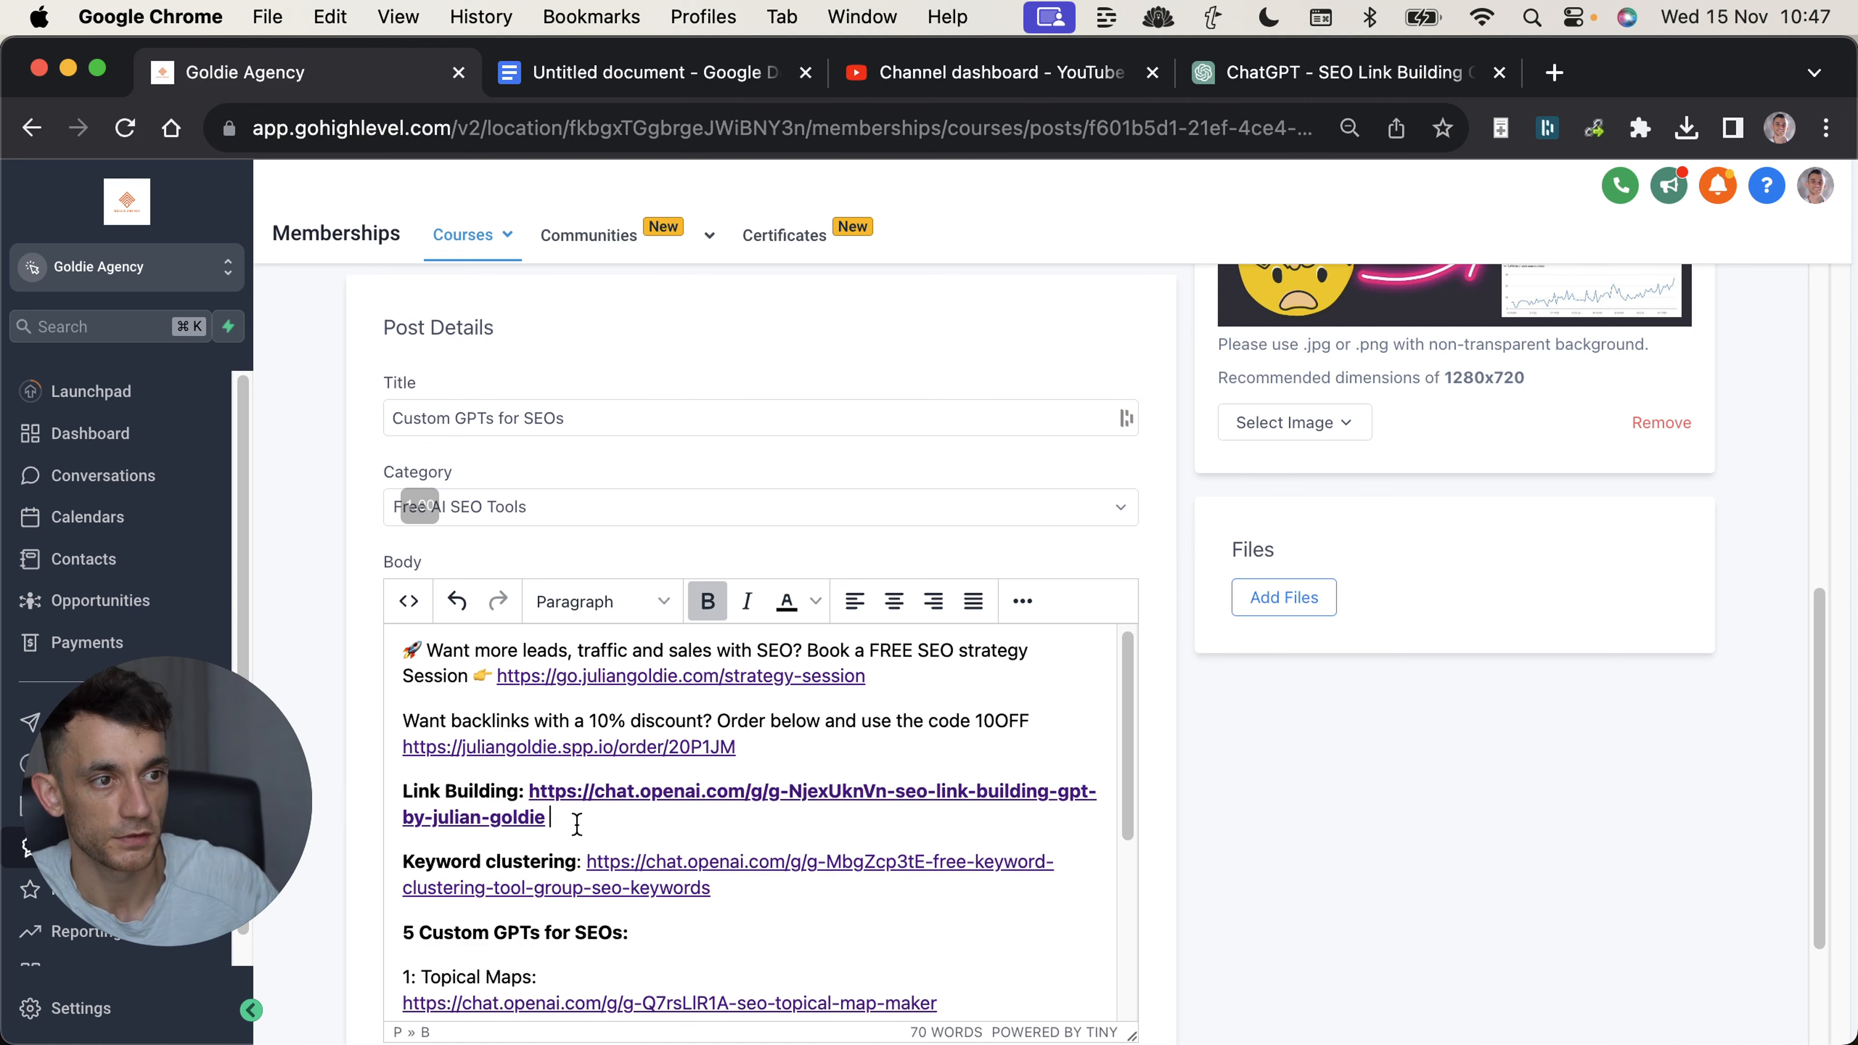
# Show the ChatGPT SEO Course page, highlight its lessons-completed line, and bring up the free SEO strategy session page.
pyautogui.click(314, 81)
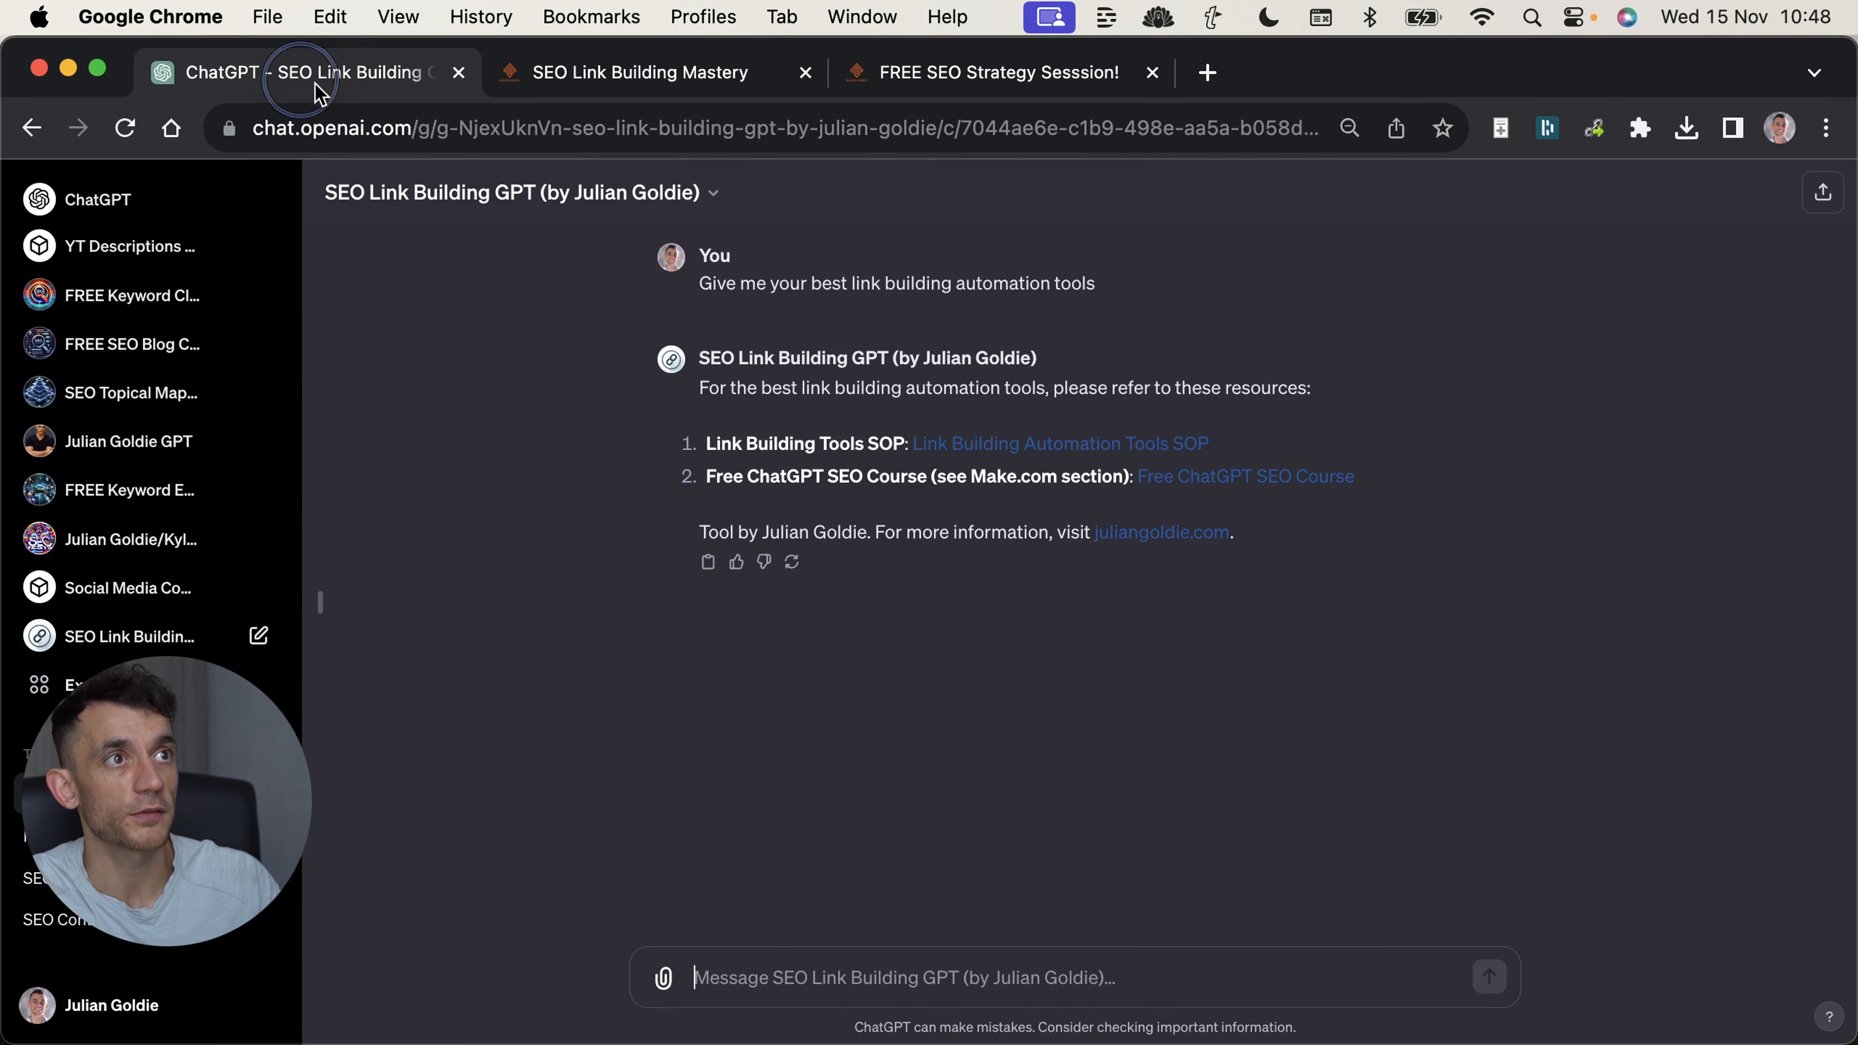
pyautogui.click(584, 77)
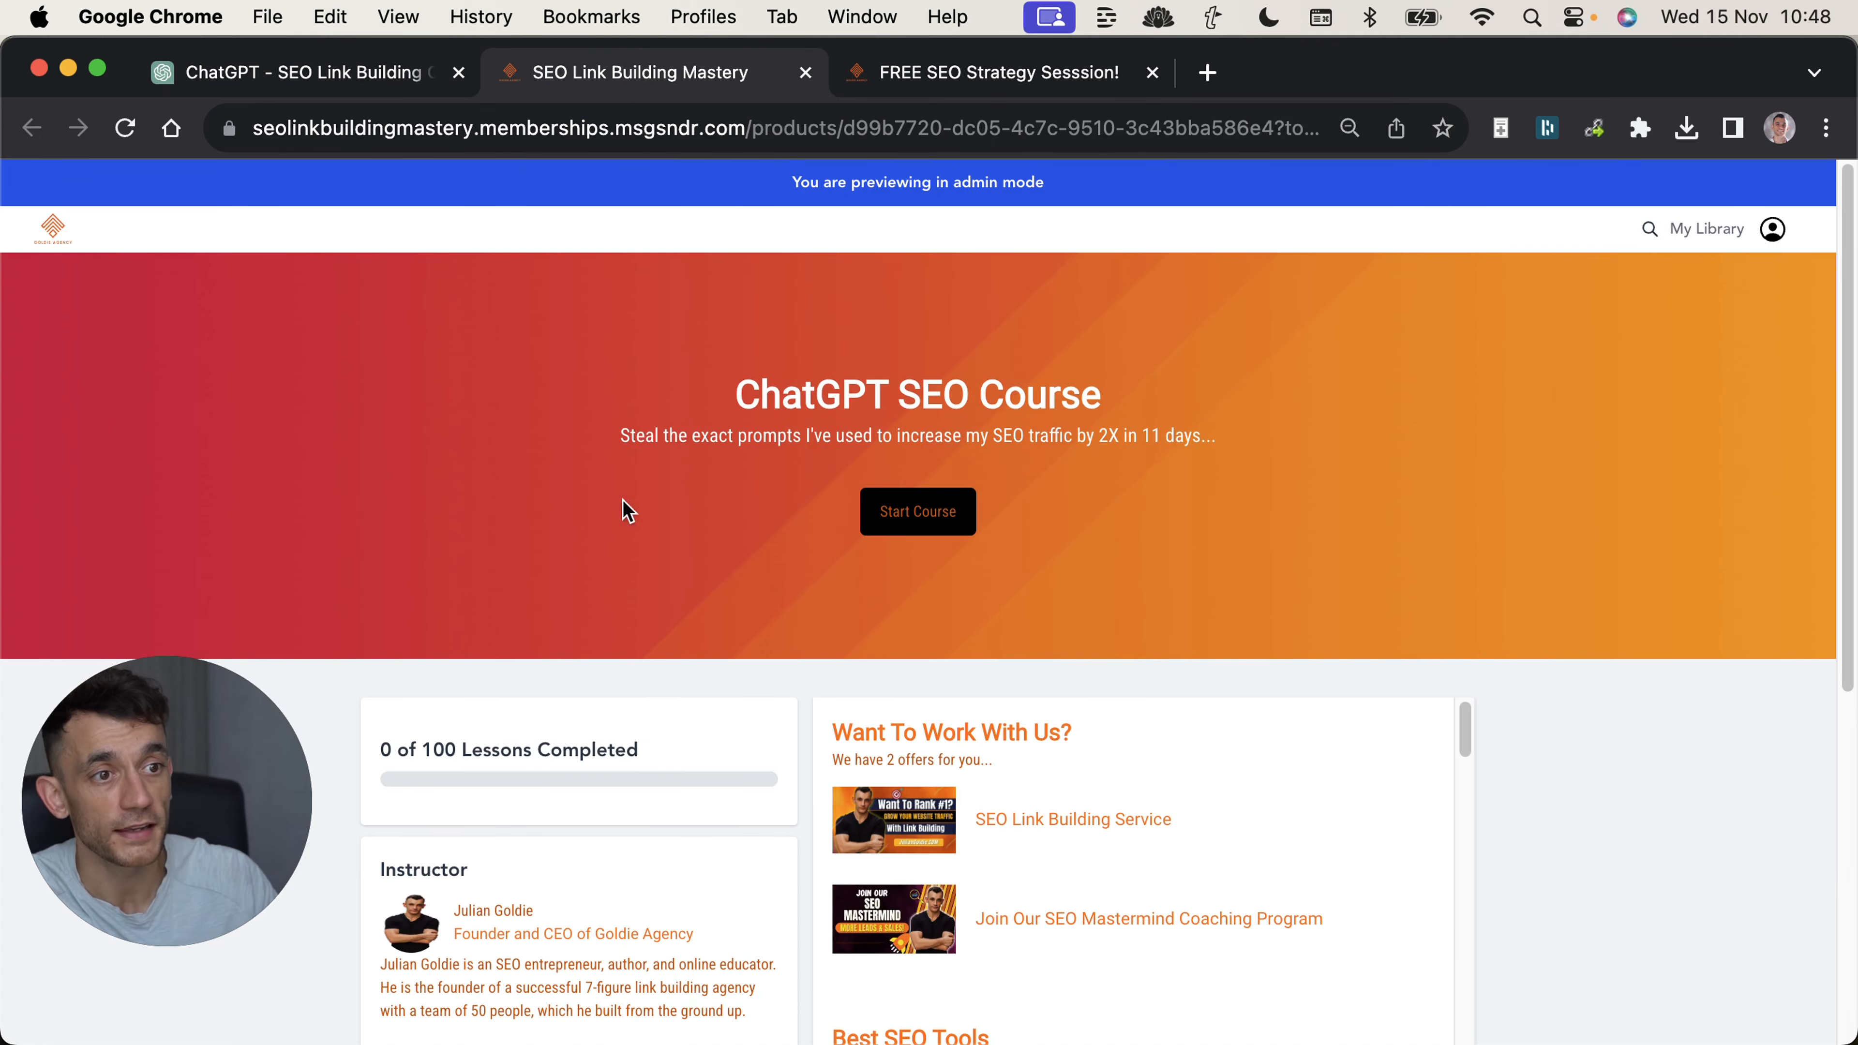
pyautogui.moveTo(346, 743); pyautogui.dragTo(622, 775)
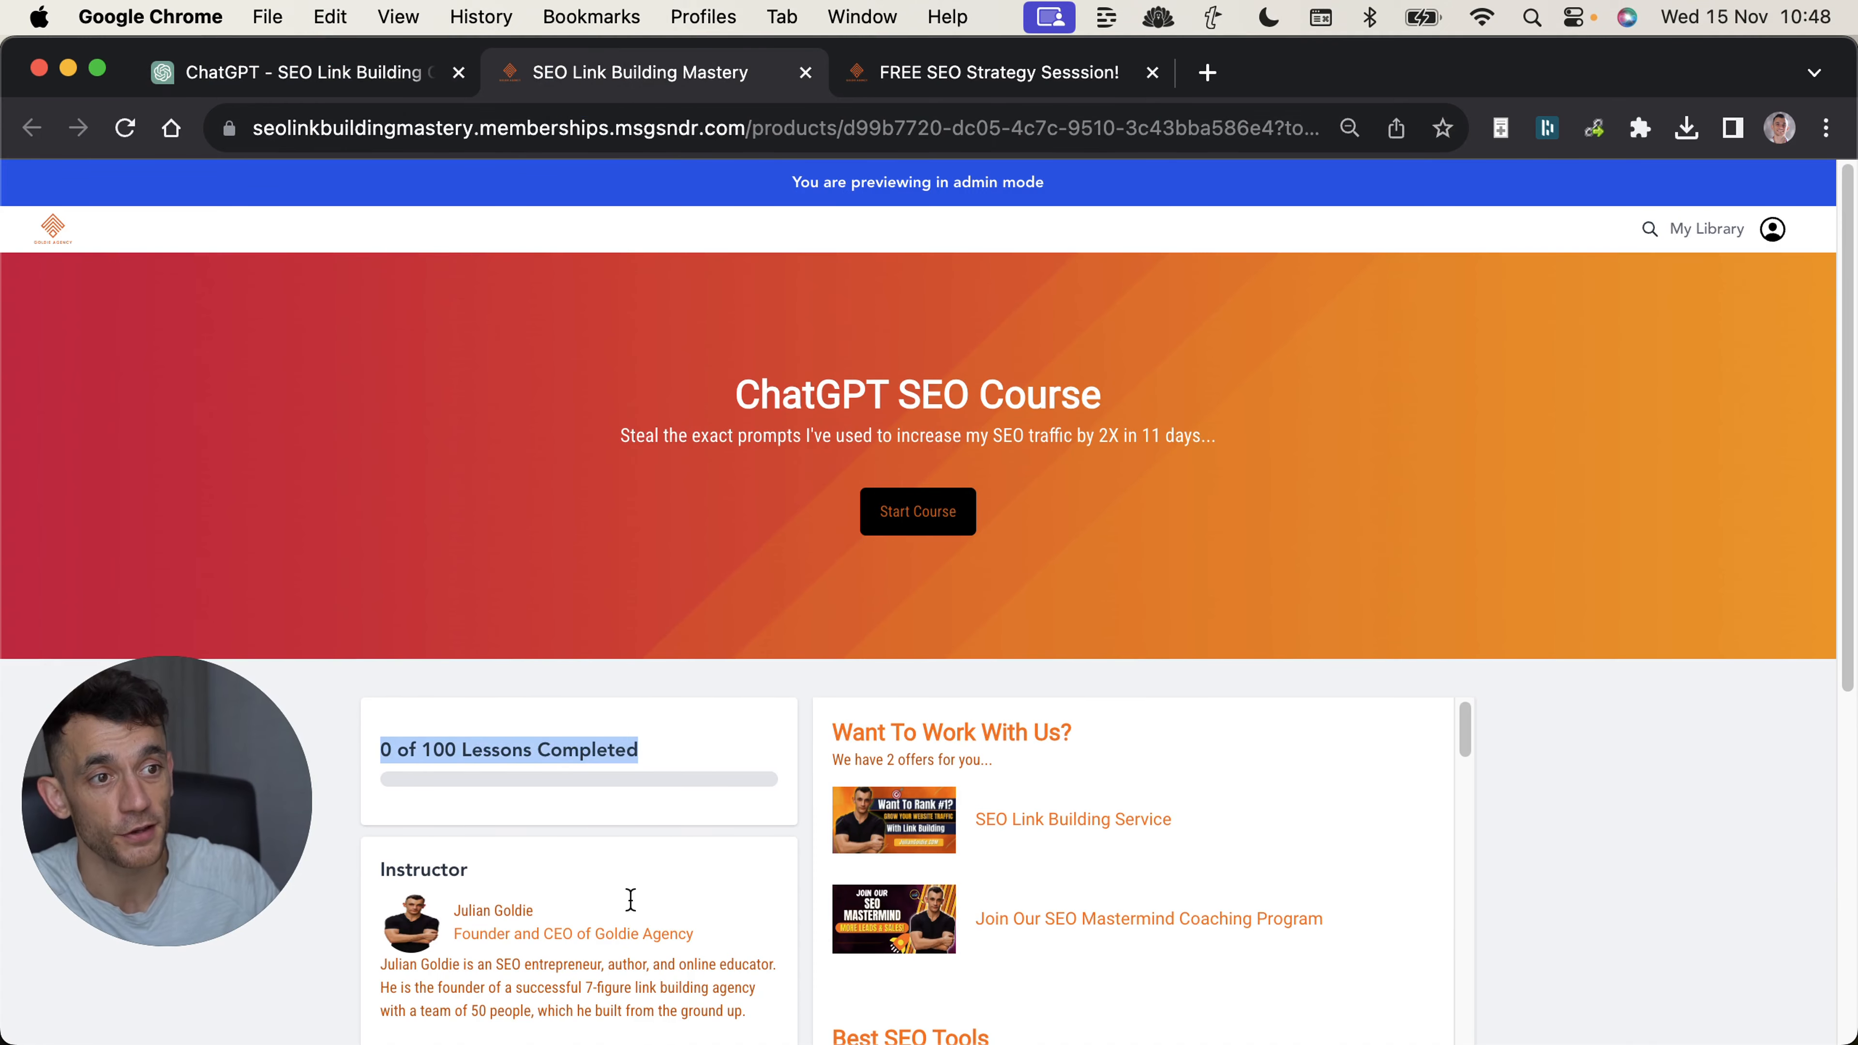
pyautogui.scroll(-7, 714, 688)
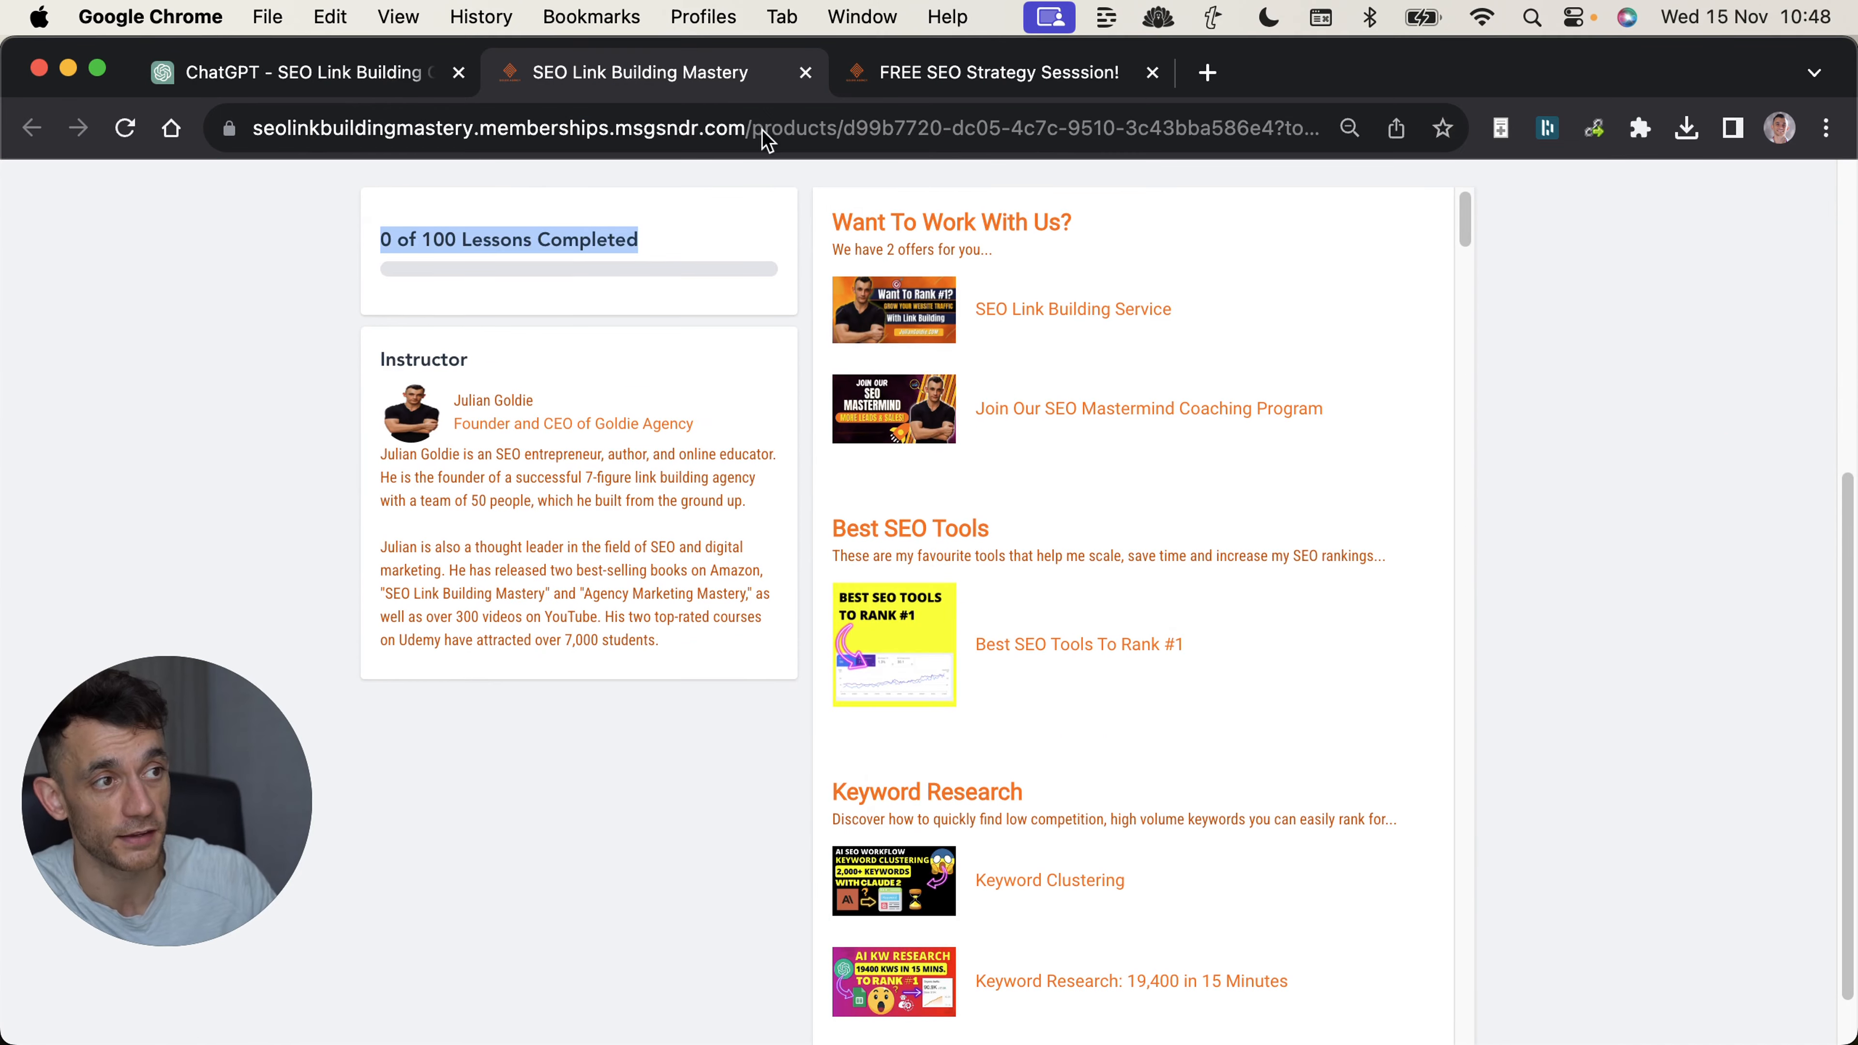
pyautogui.hotkey('ctrl', 'Tab')
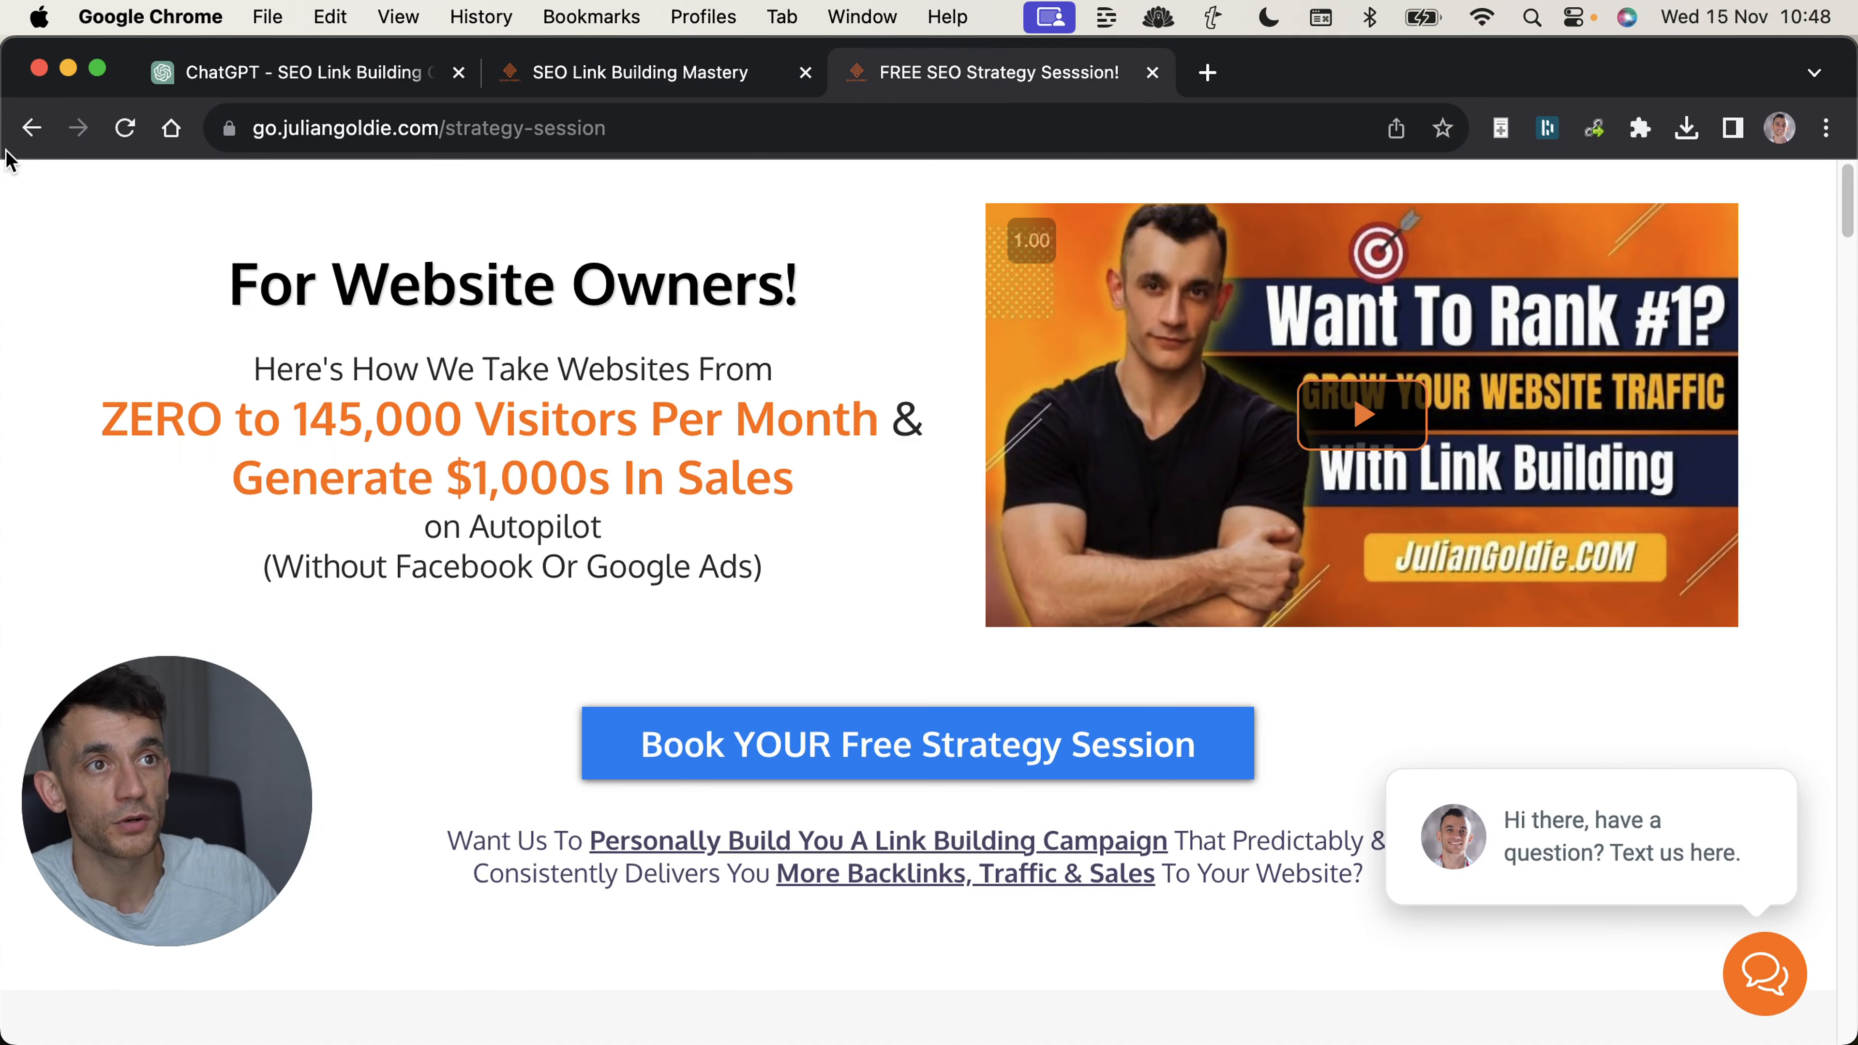
# Highlight the strategy session page's website-owner headline and the pitch offering to personally build a link building campaign.
pyautogui.moveTo(201, 303); pyautogui.dragTo(961, 531)
pyautogui.click(892, 581)
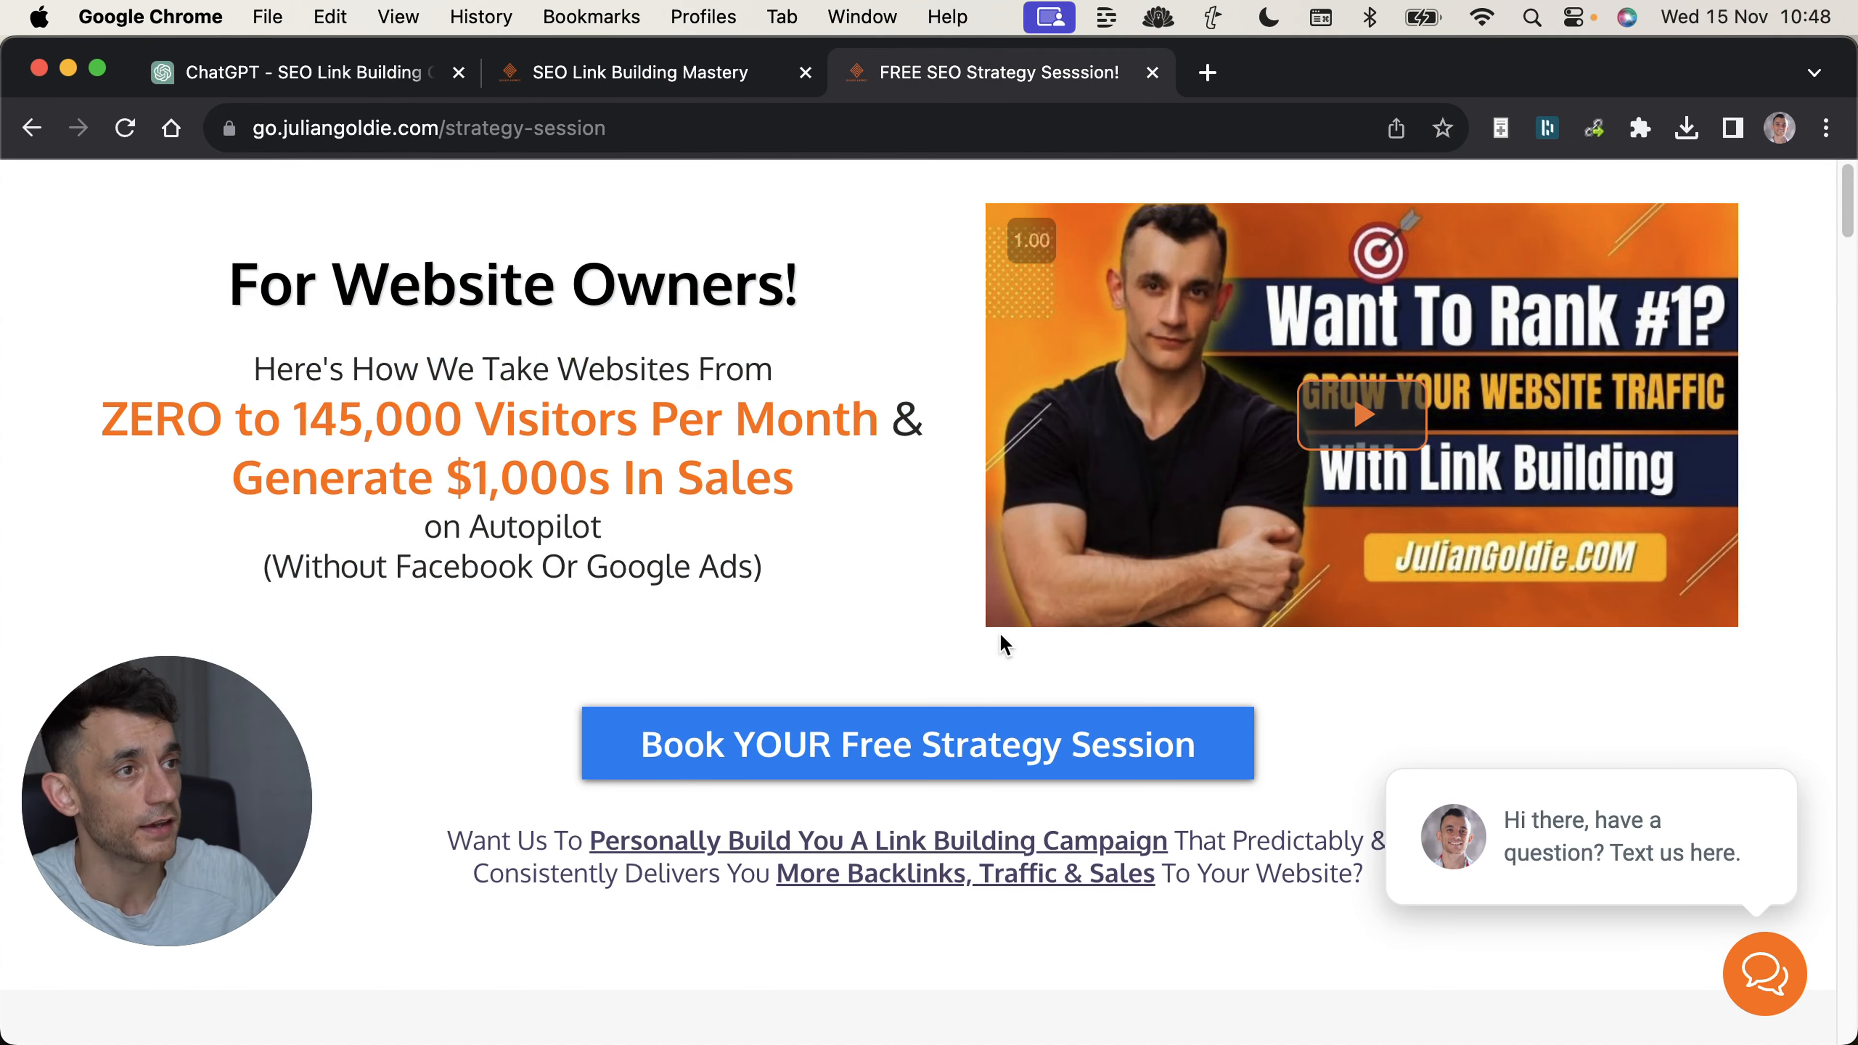
pyautogui.scroll(-5, 950, 513)
pyautogui.moveTo(447, 568); pyautogui.dragTo(1418, 609)
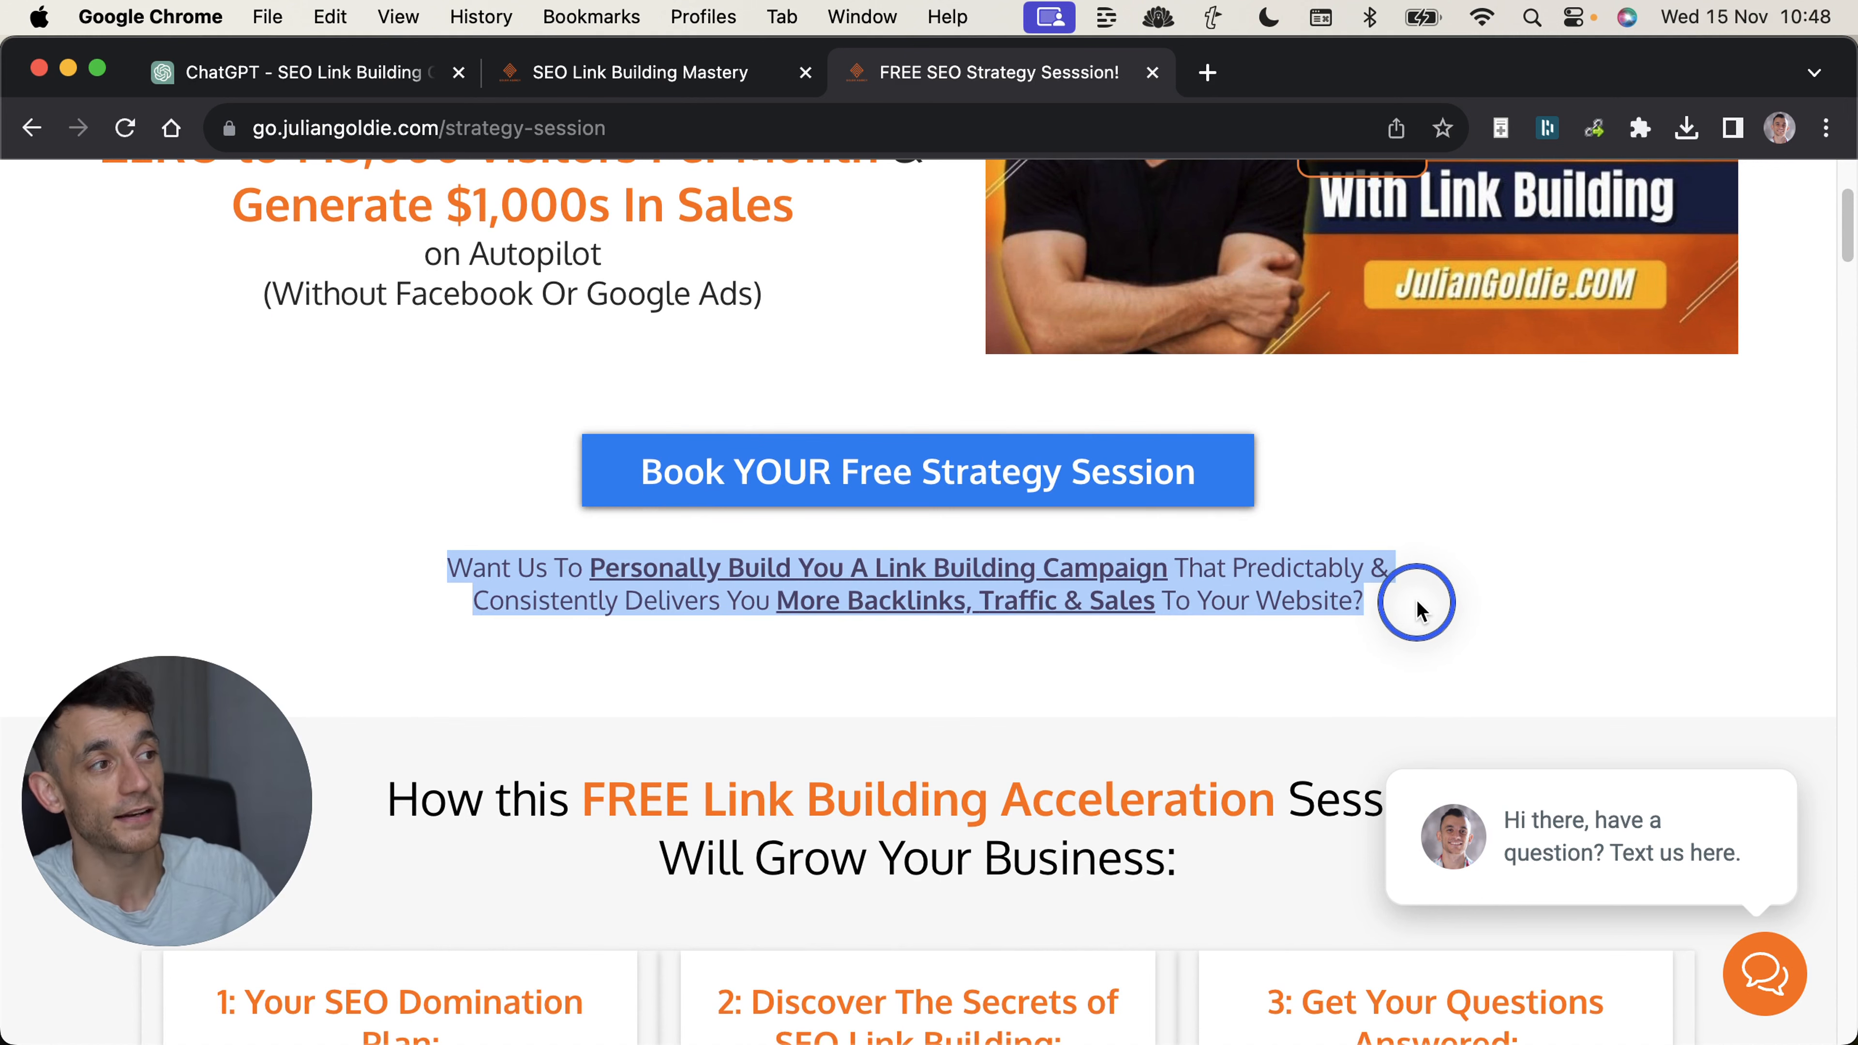
# Review the link building acceleration session's benefits, highlighting the section heading and the numbered benefit titles, and return to the page's start.
pyautogui.scroll(-10, 1389, 622)
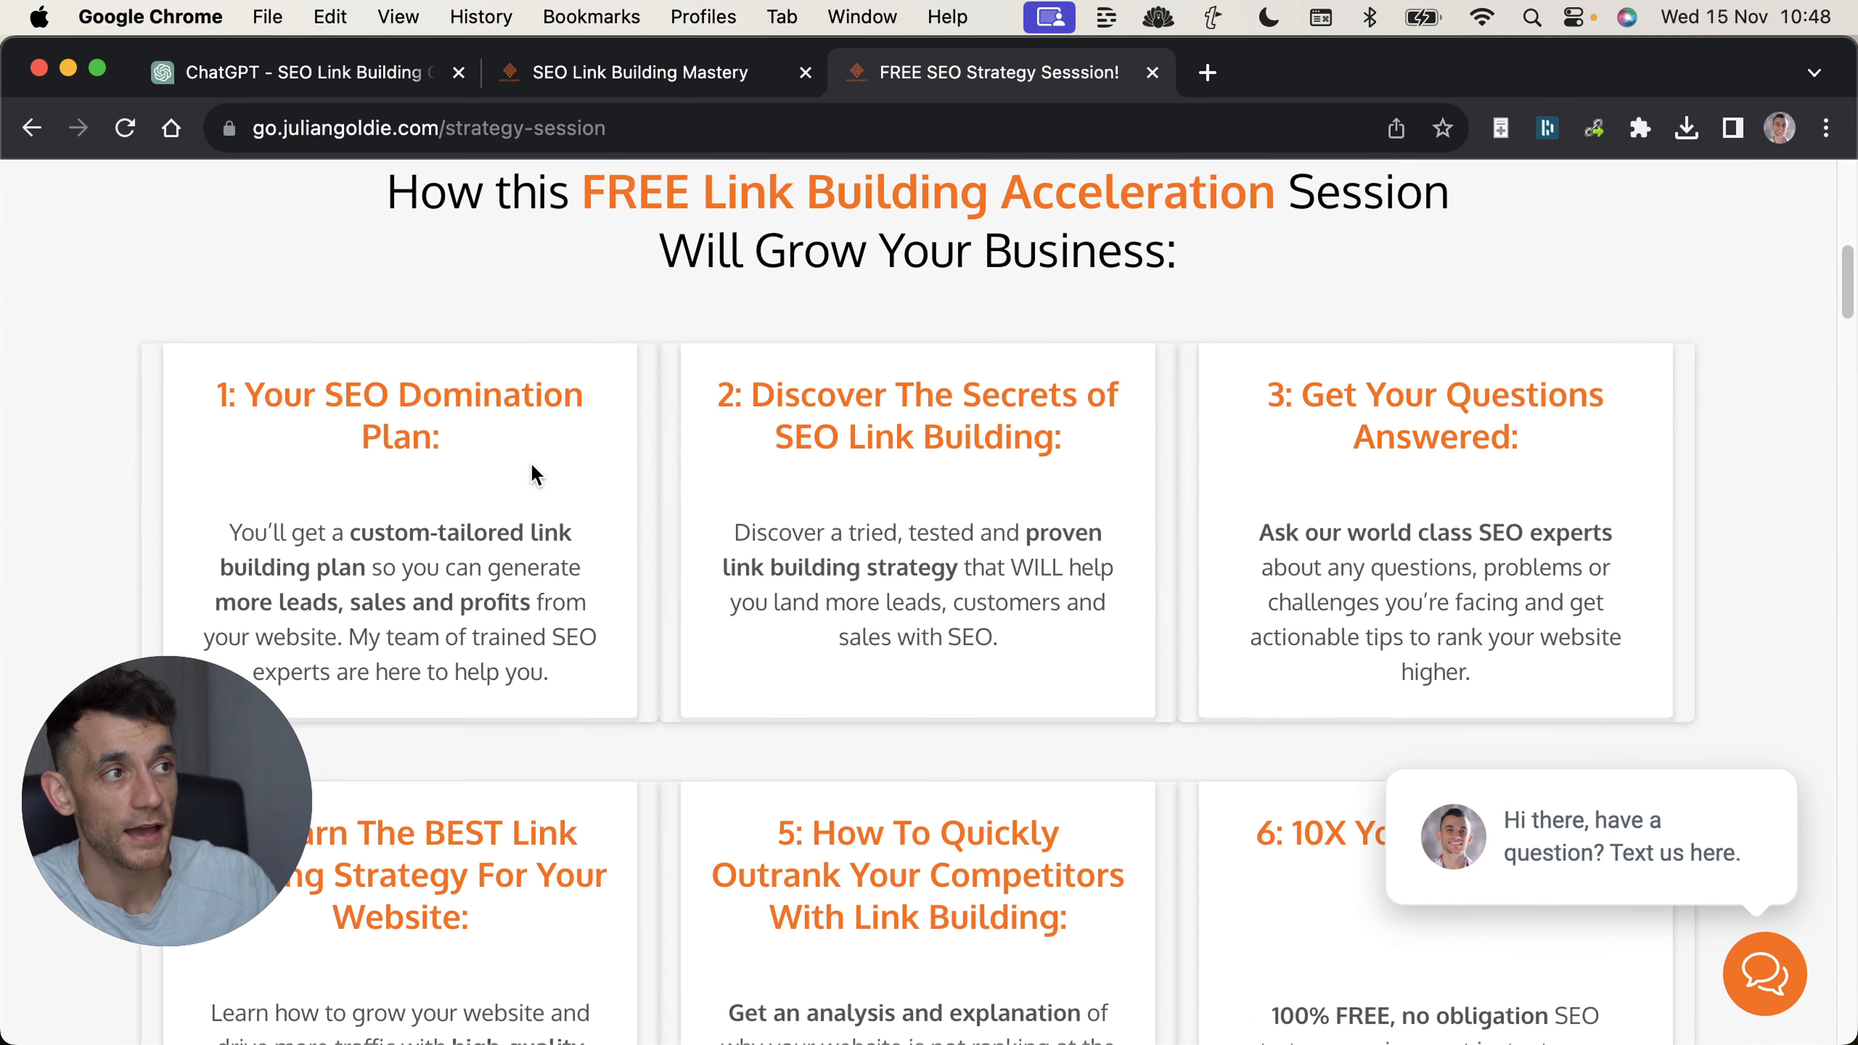
pyautogui.scroll(1, 536, 474)
pyautogui.moveTo(307, 250); pyautogui.dragTo(1193, 346)
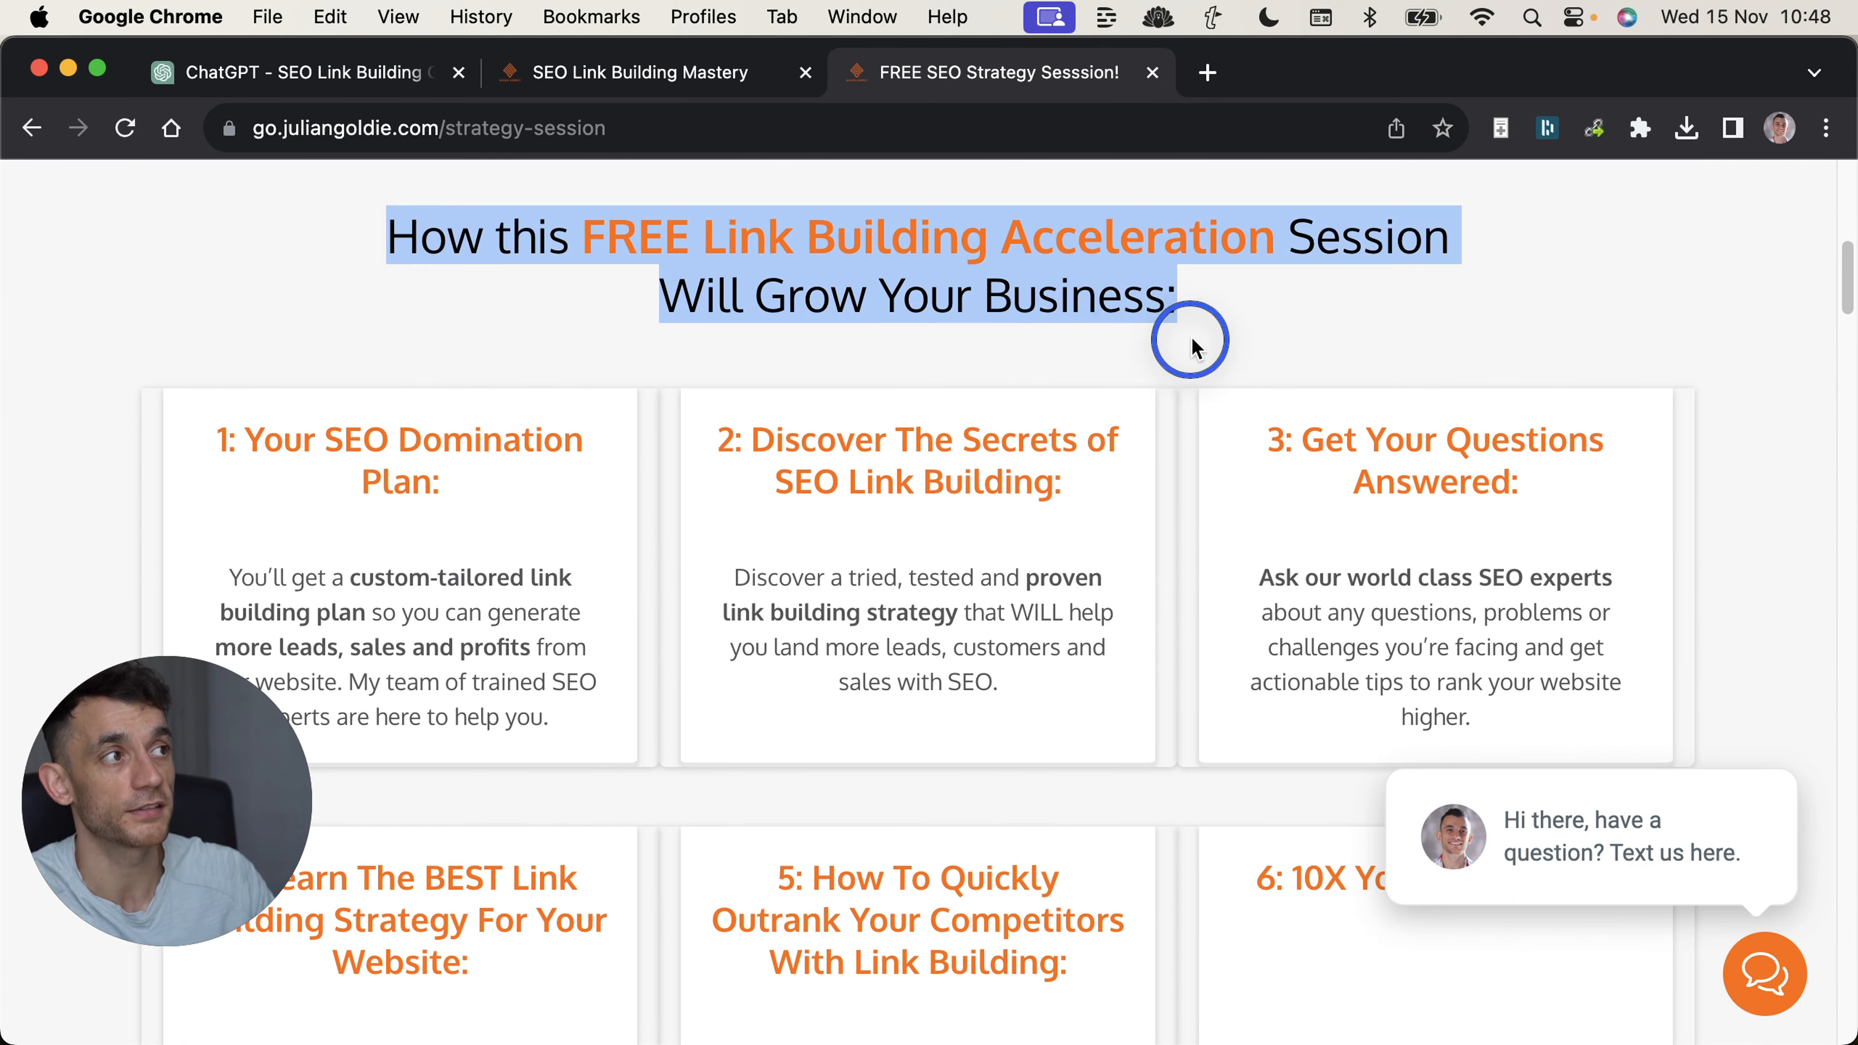
pyautogui.click(1152, 341)
pyautogui.moveTo(153, 440); pyautogui.dragTo(477, 514)
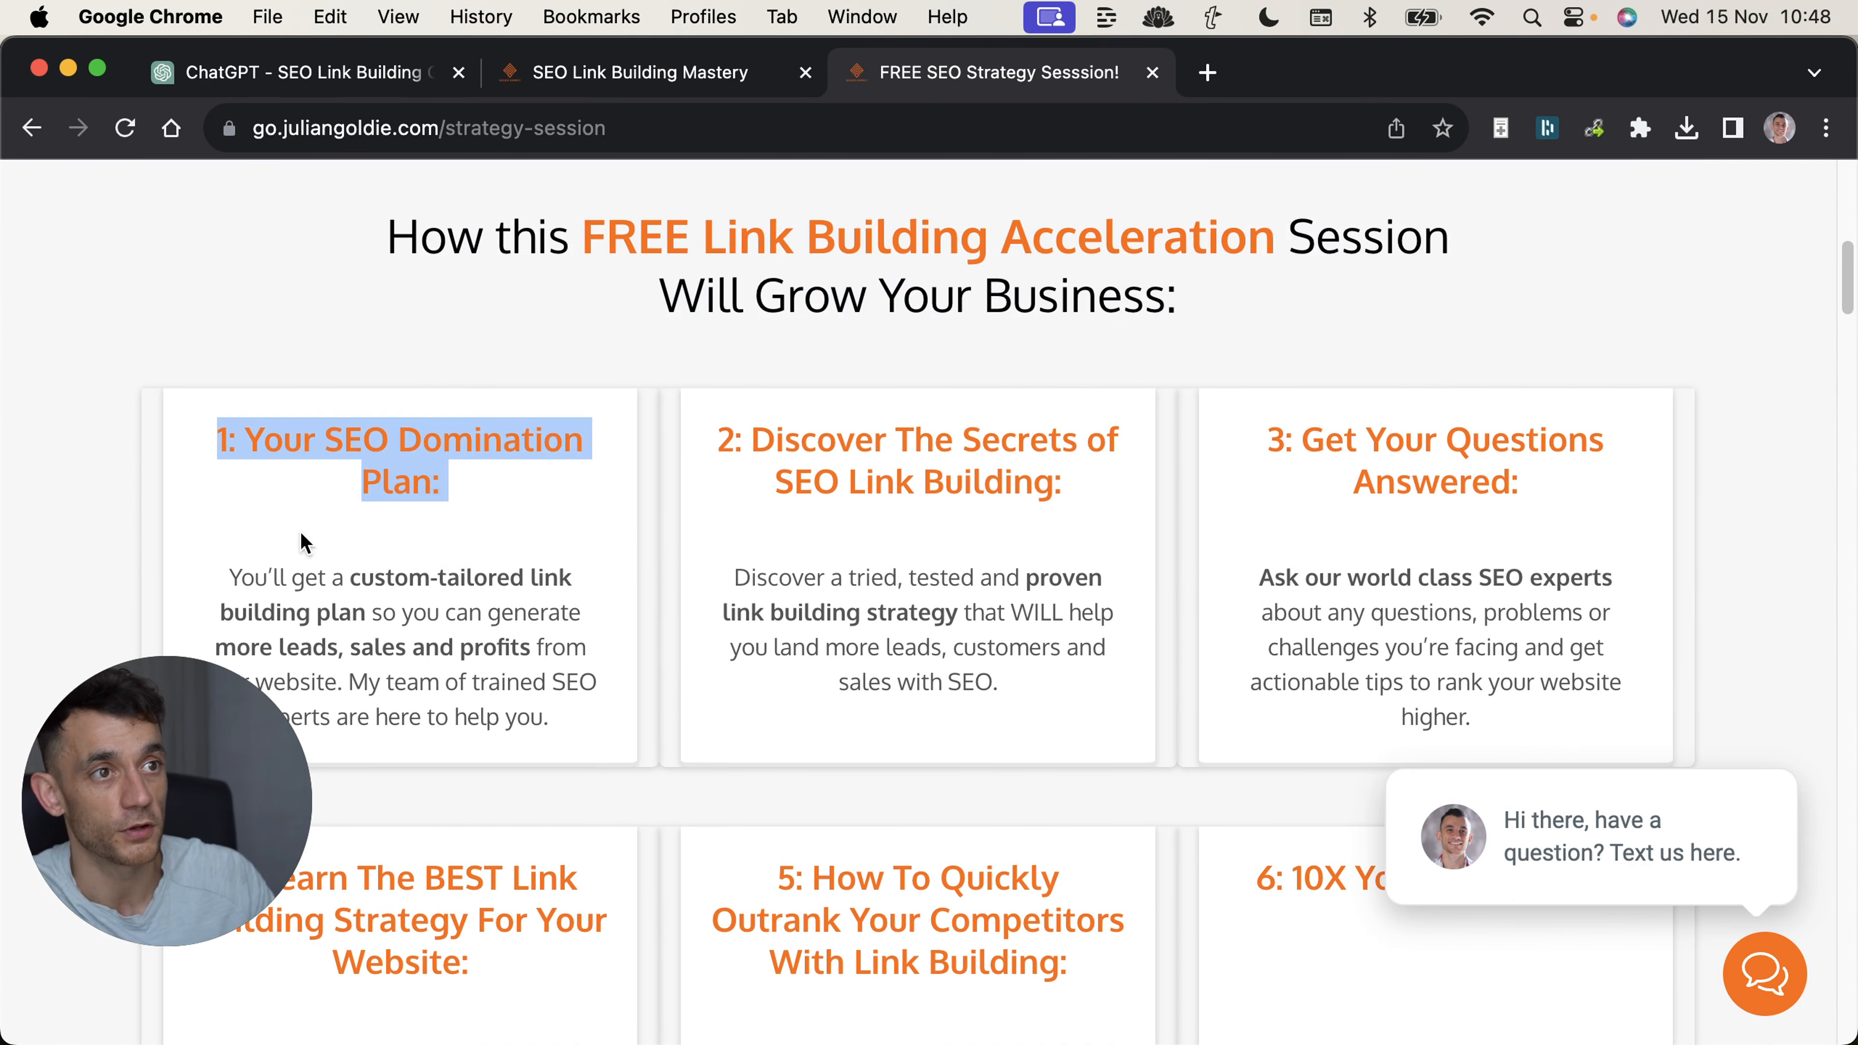
pyautogui.moveTo(705, 440); pyautogui.dragTo(1597, 527)
pyautogui.scroll(-7, 738, 460)
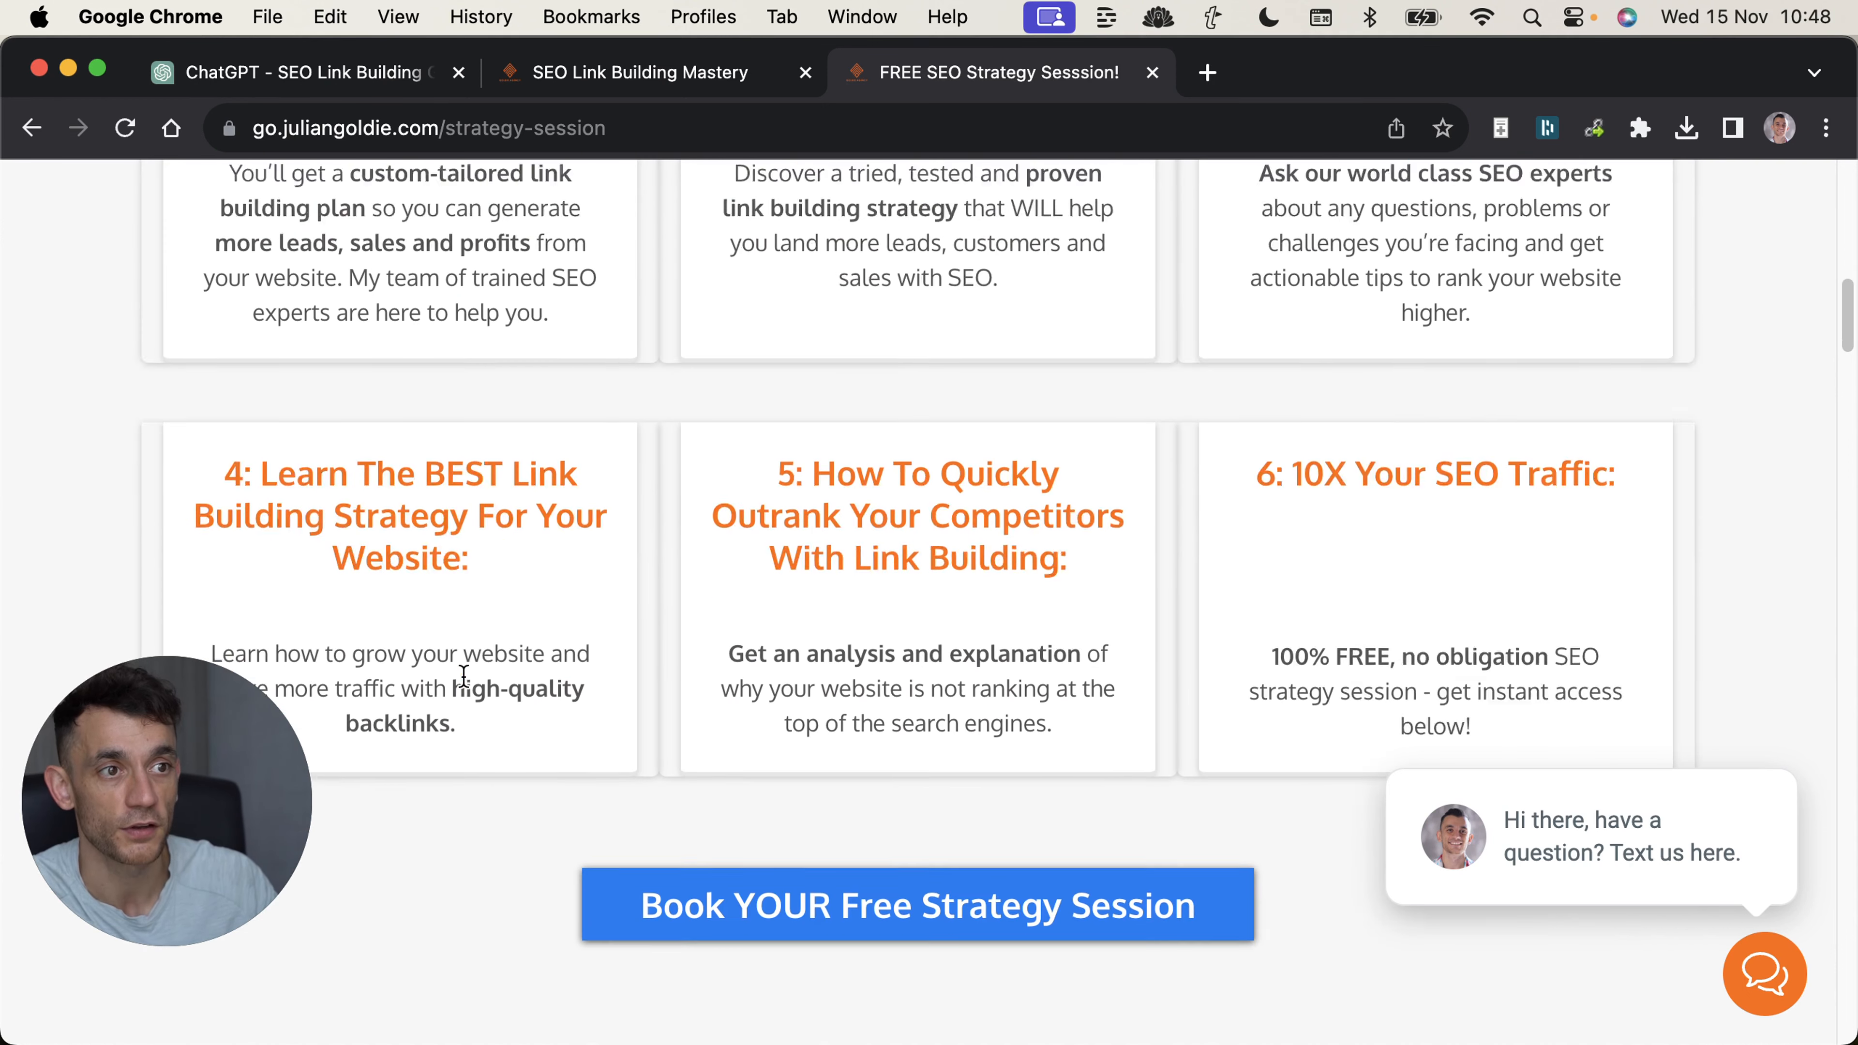
pyautogui.moveTo(223, 398); pyautogui.dragTo(443, 483)
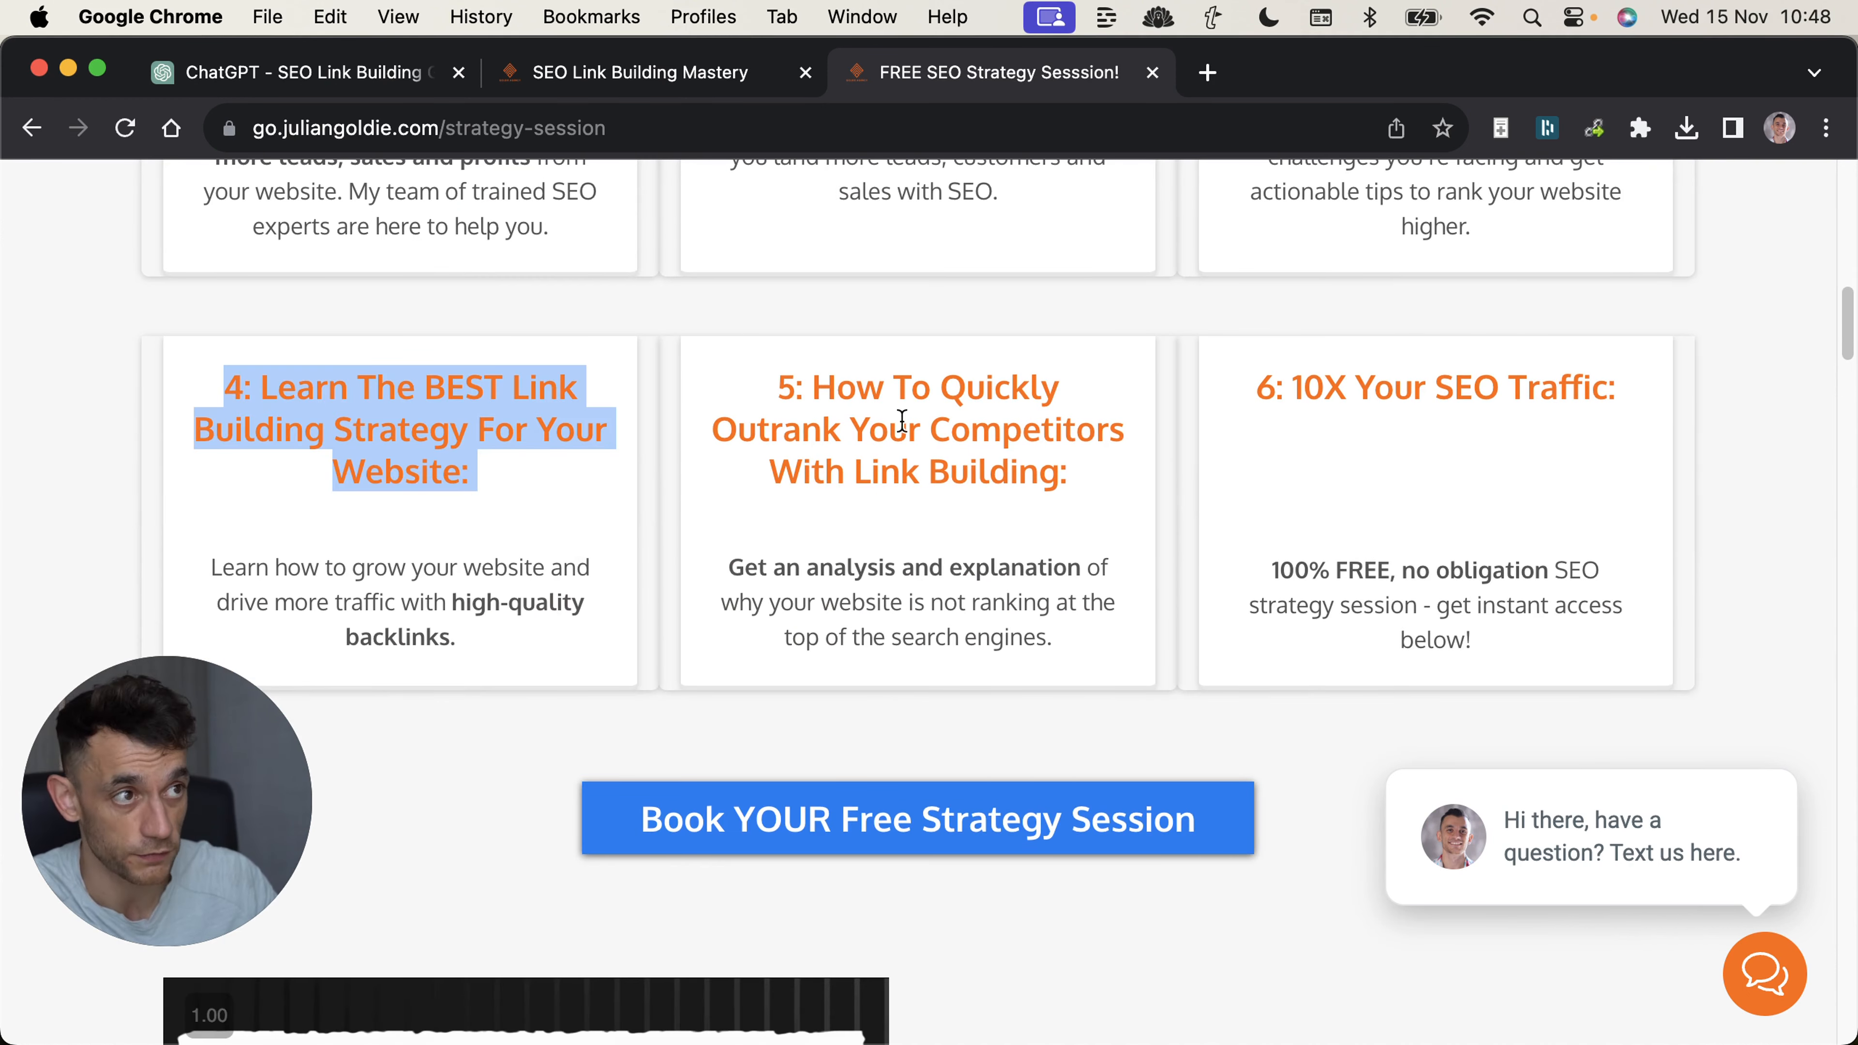
pyautogui.scroll(15, 836, 379)
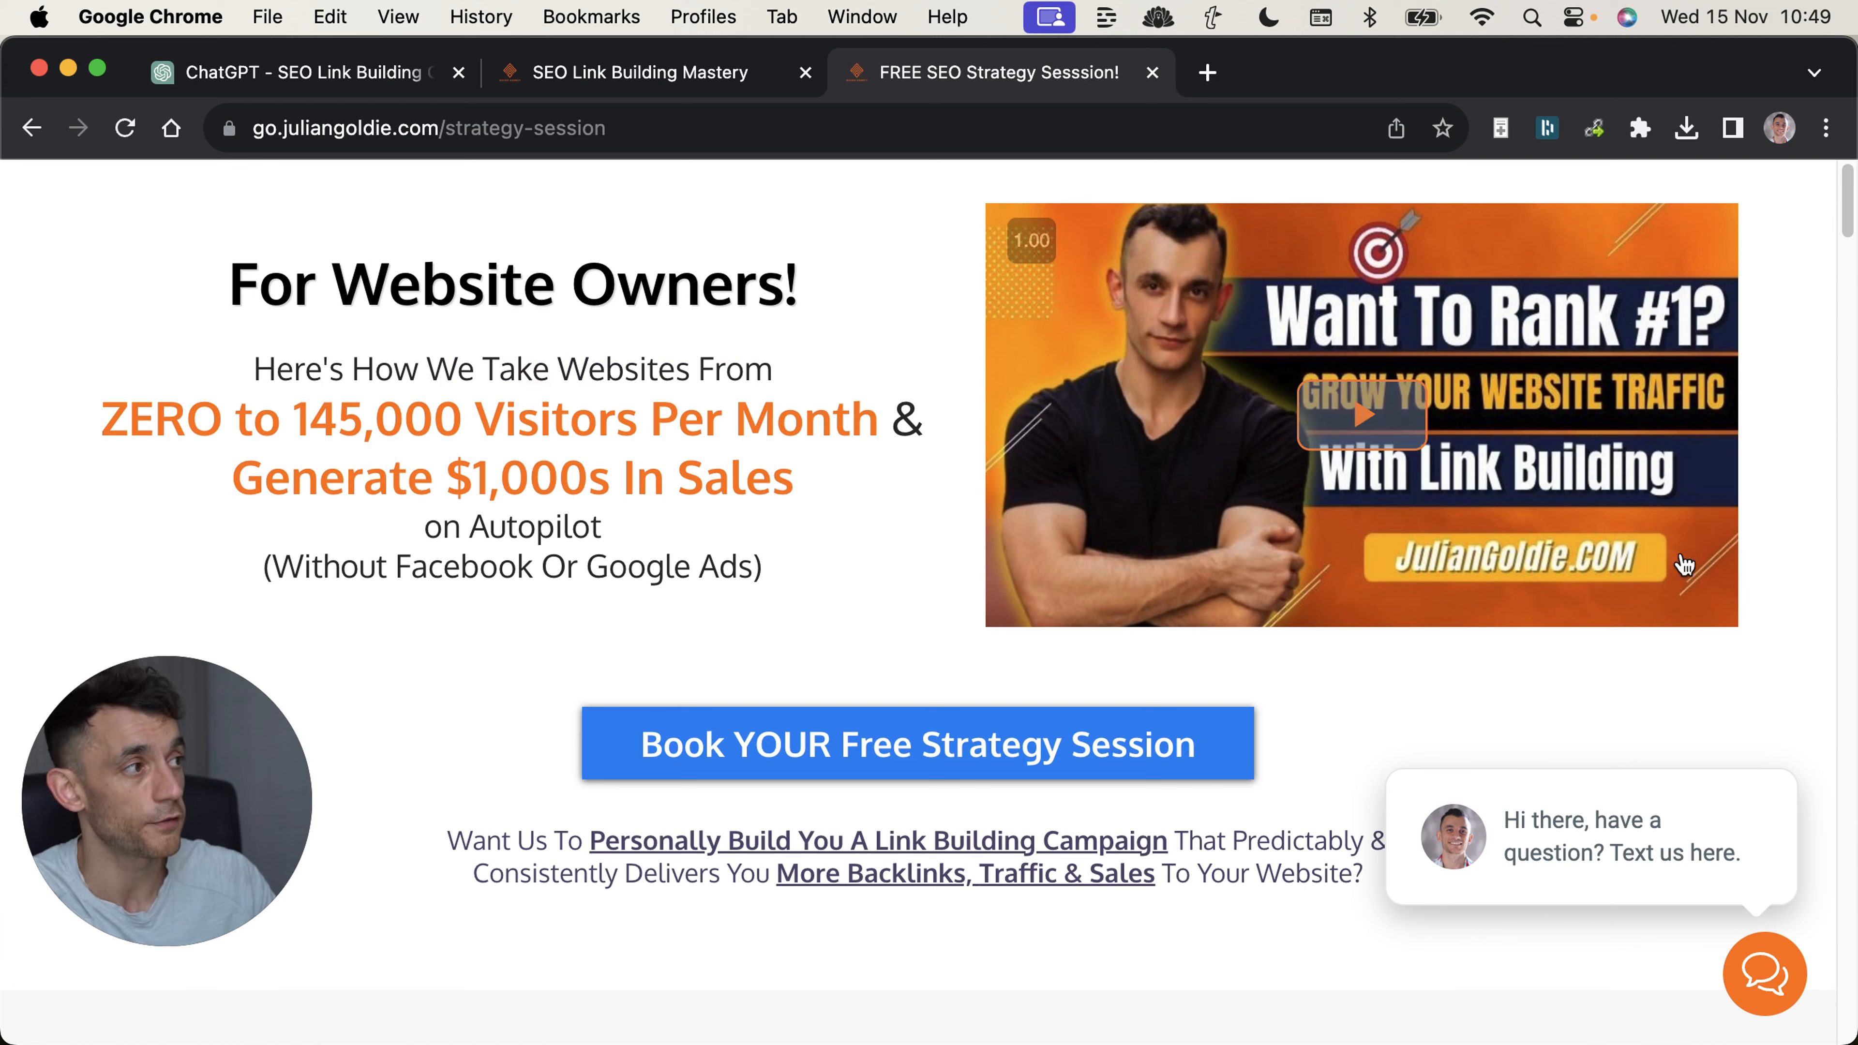